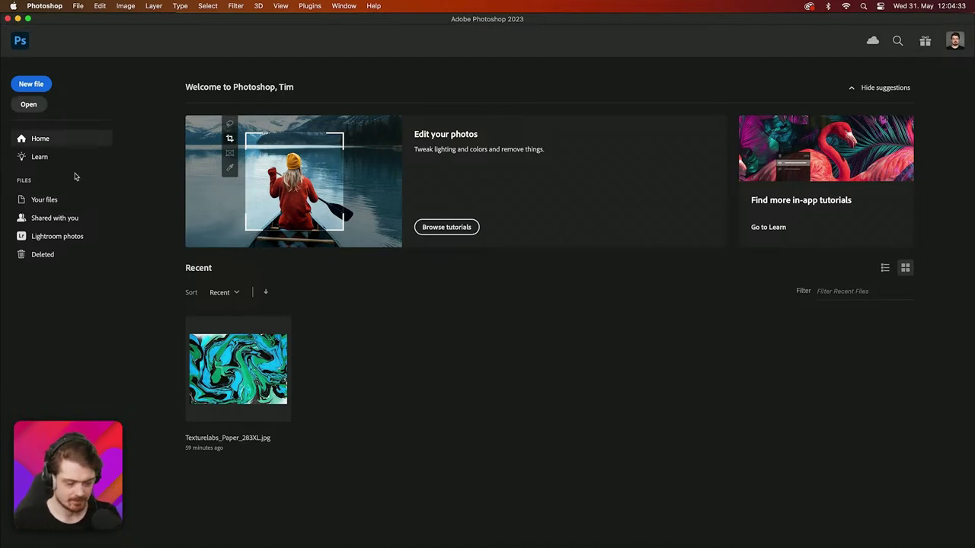
Open the recent thumbnail Texturelabs_Paper_283XL.jpg, the marbled paper texture
left_click(234, 374)
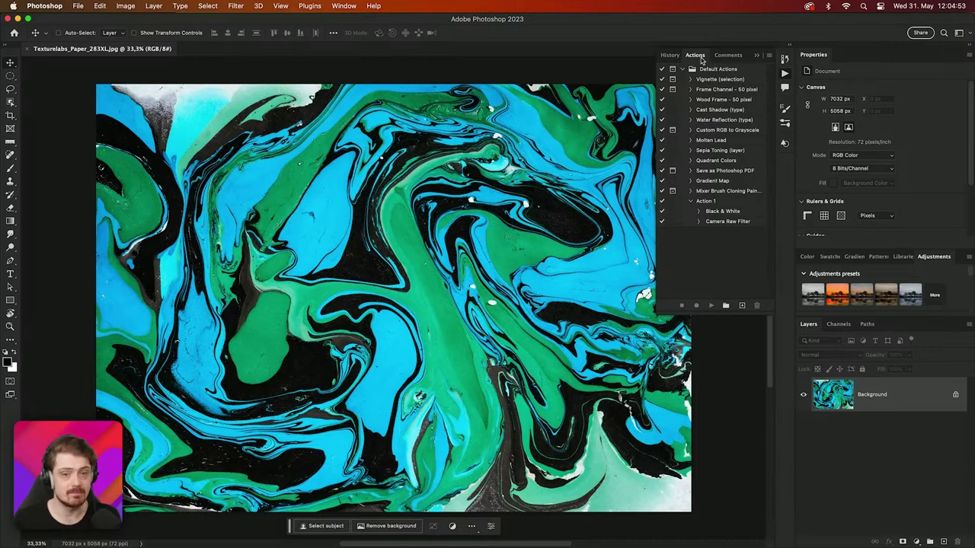
Float the Actions panel over the canvas, collapse the leftover panel group to icons, and reposition it
left_click(325, 5)
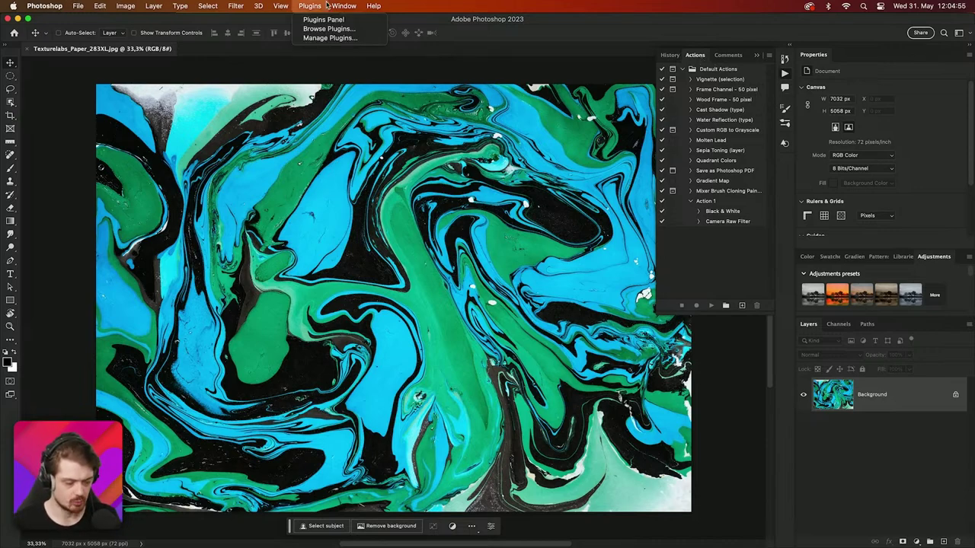
mouse_move(343, 6)
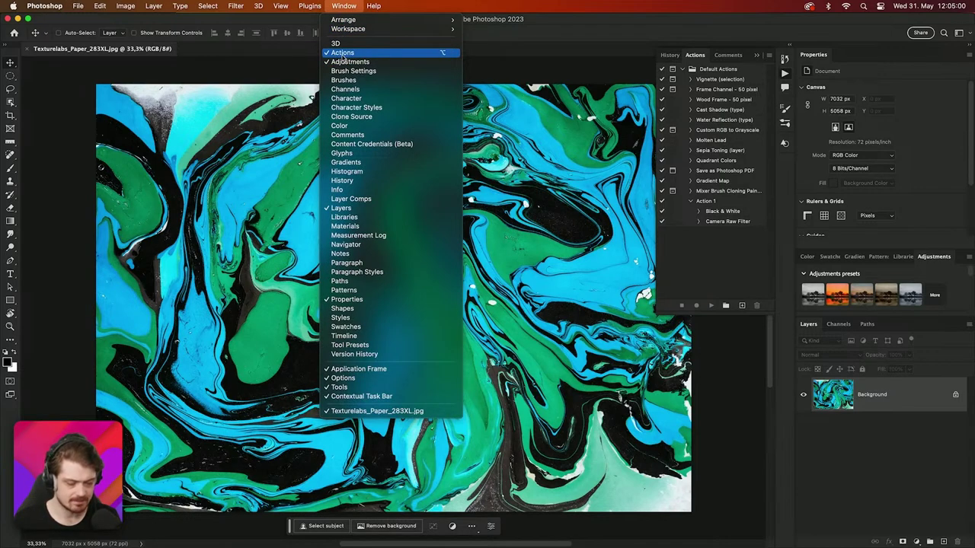
left_click(784, 77)
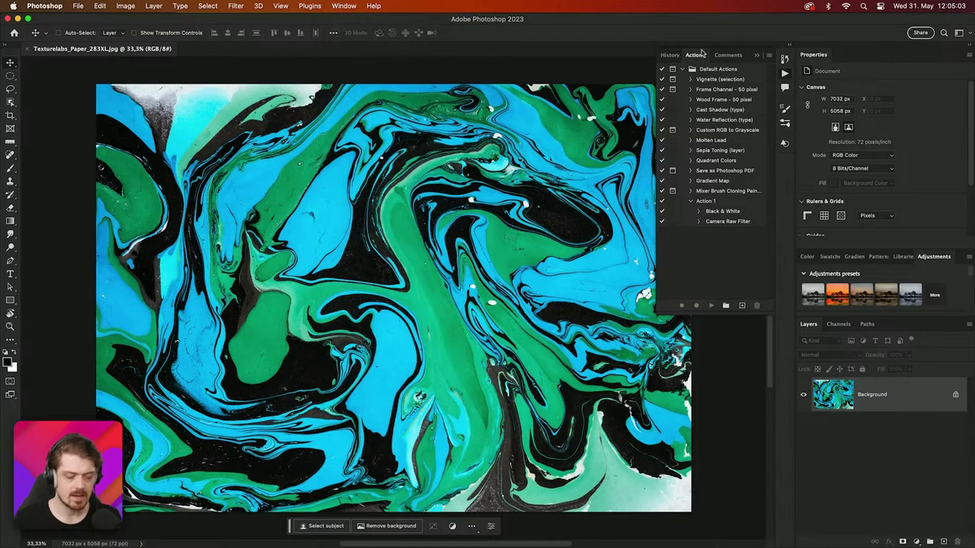
mouse_move(694, 57)
left_mouse_down()
mouse_move(762, 61)
mouse_move(701, 64)
left_mouse_up()
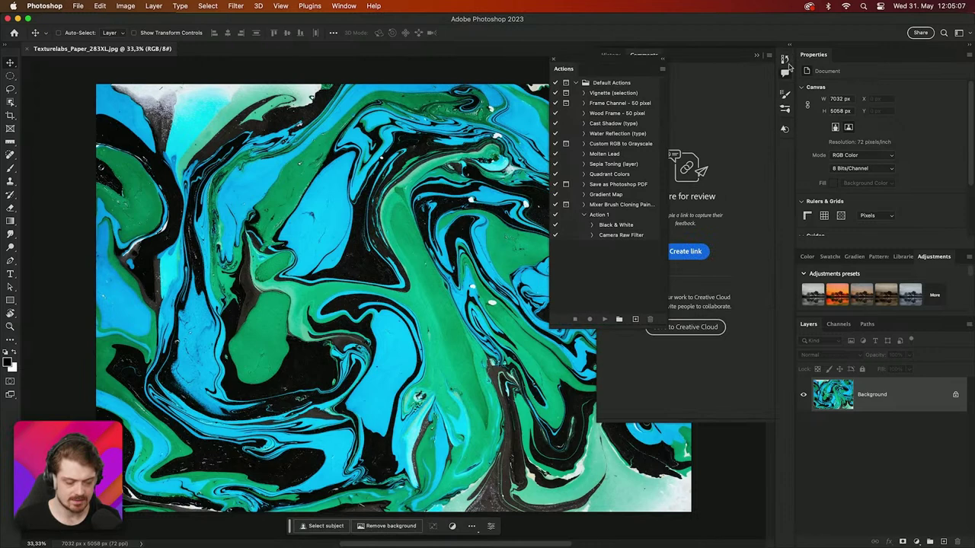
left_click(758, 56)
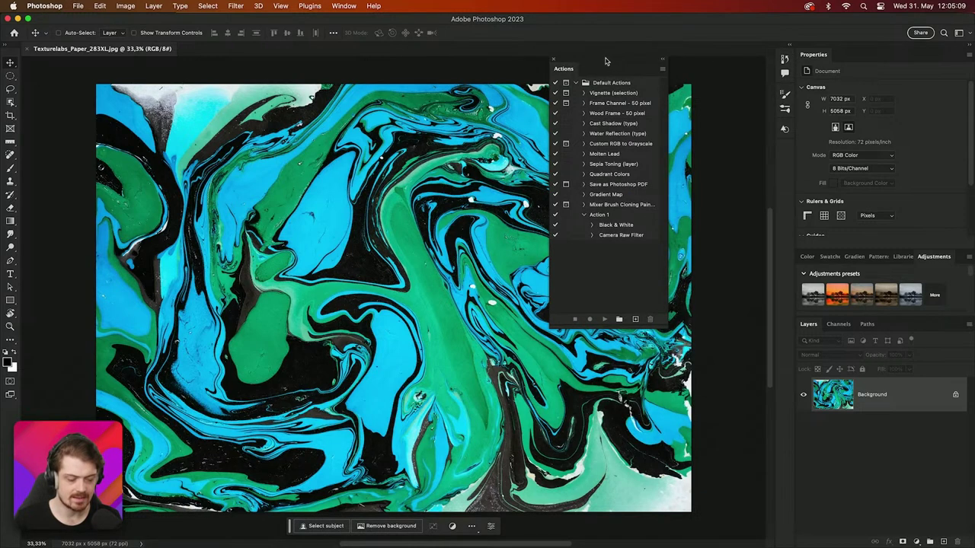
left_click_drag(608, 61, 701, 91)
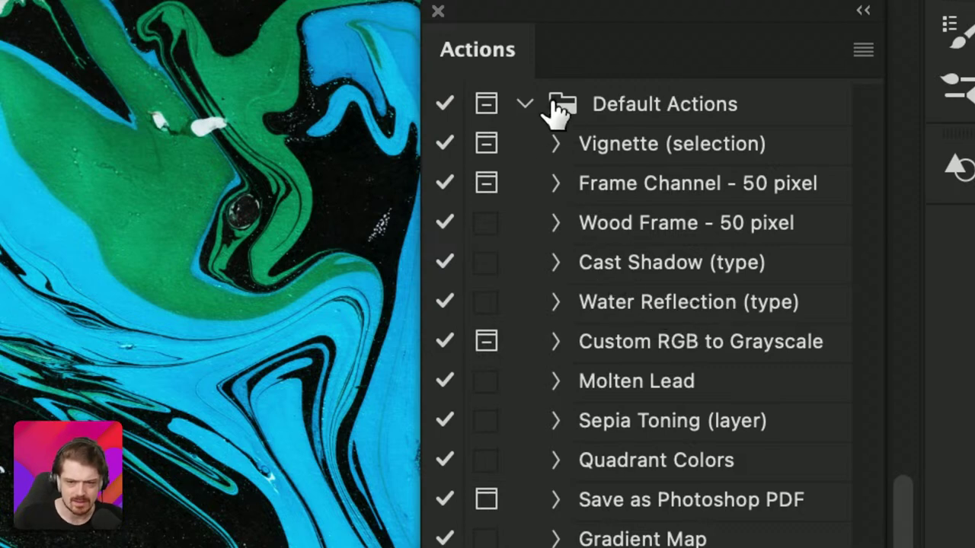
Expand and re-collapse Vignette (selection), then collapse the Default Actions set
left_click(555, 146)
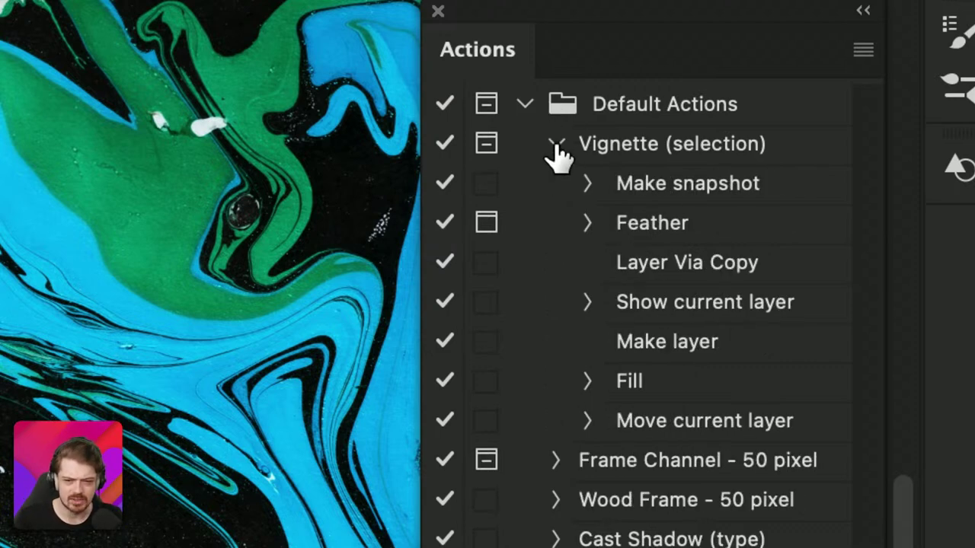
left_click(557, 153)
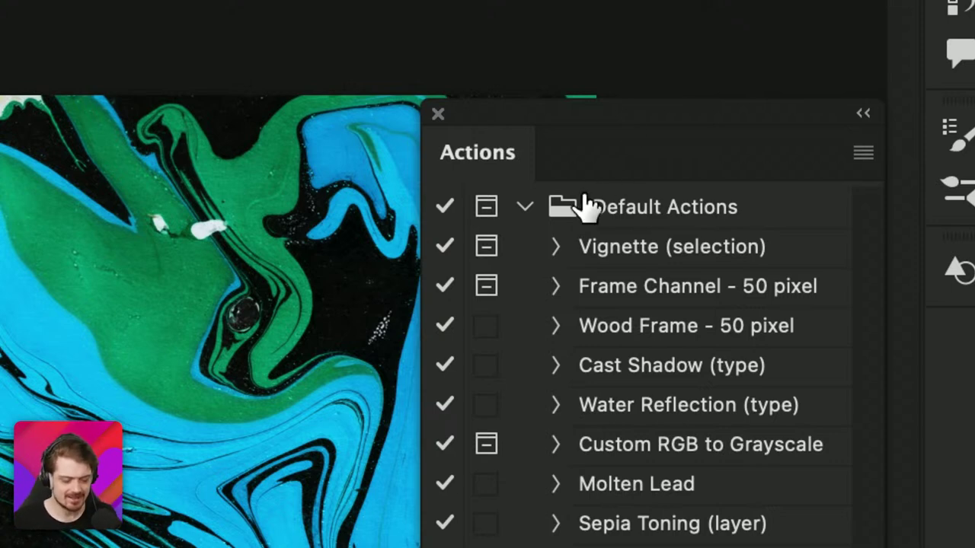
left_click(524, 207)
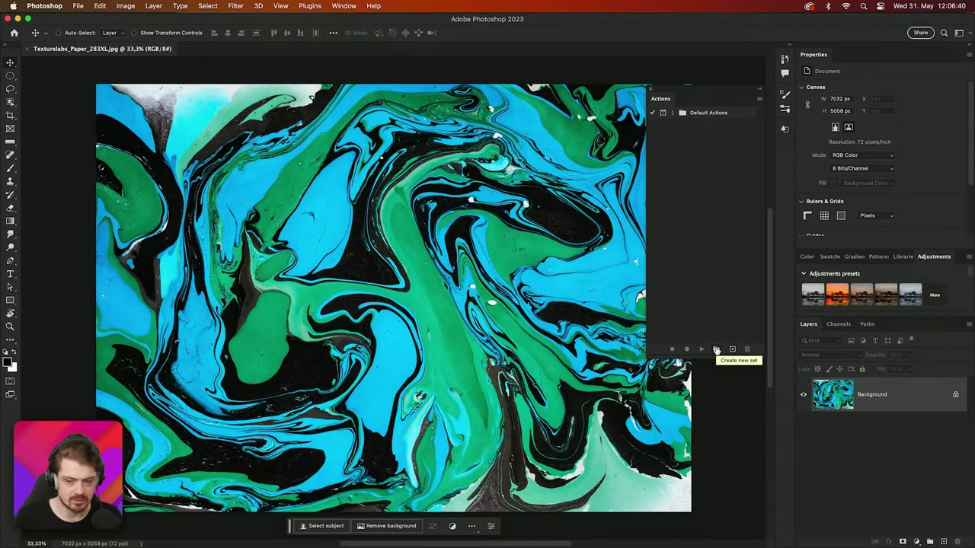
Add a new action set named 'Crash Course Actions' from the Actions panel menu
left_click(759, 100)
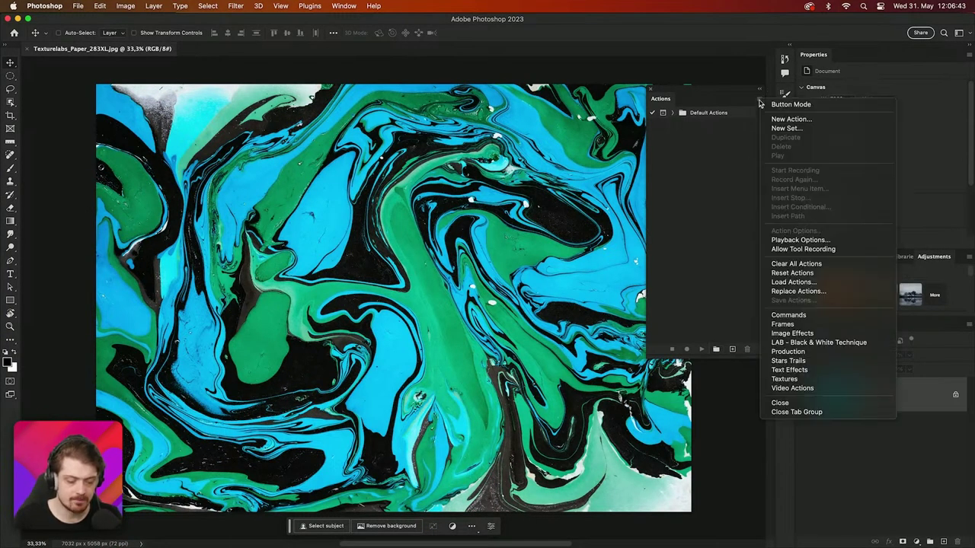
left_click(780, 132)
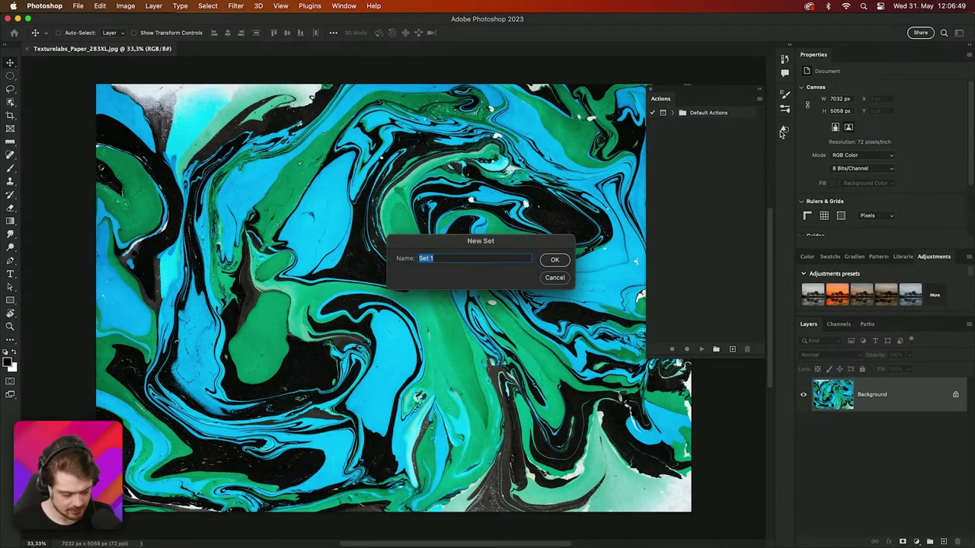
type("Cr")
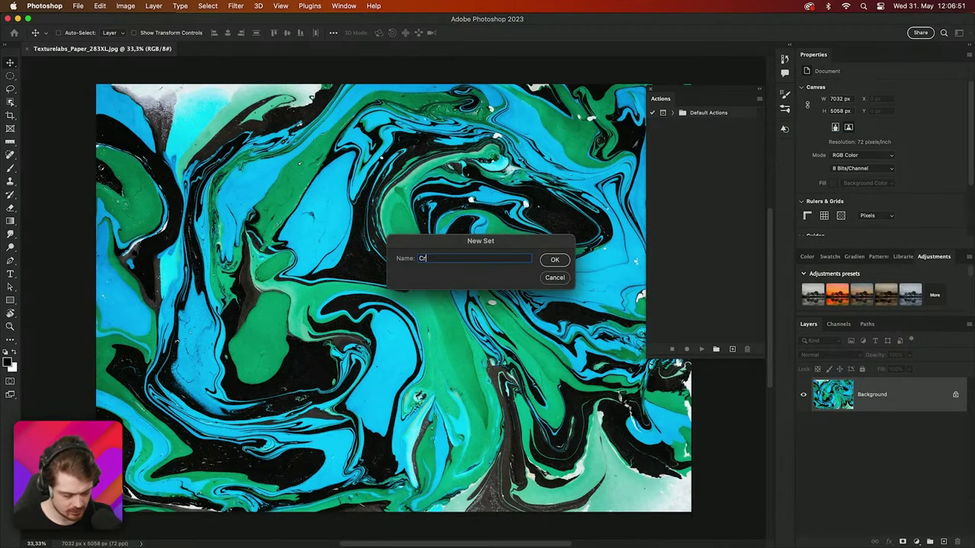
type("ash Course Actions")
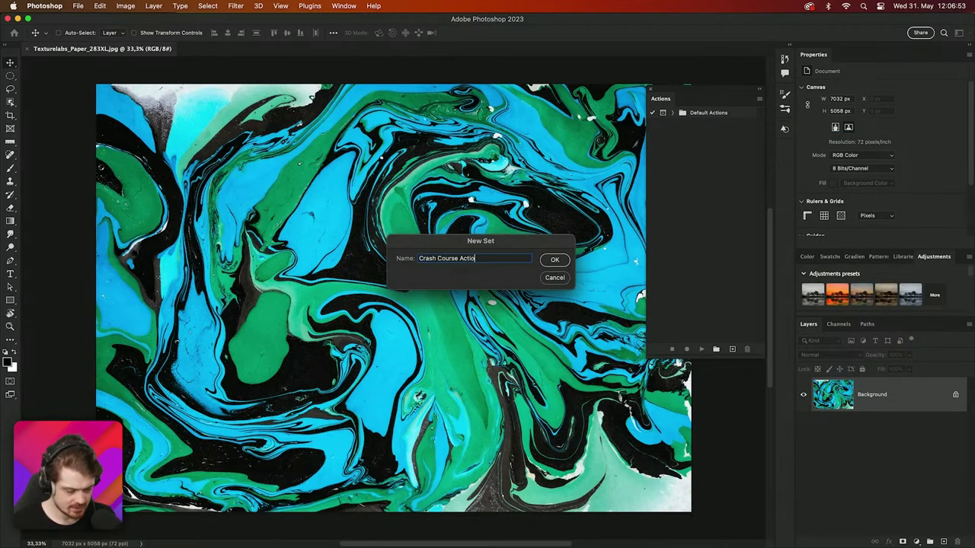
left_click(554, 260)
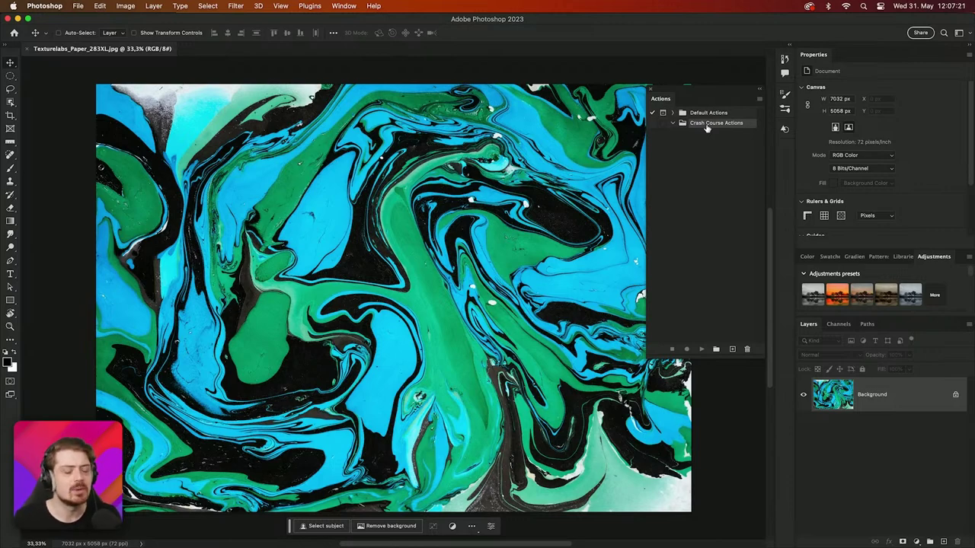
left_click(152, 6)
mouse_move(127, 6)
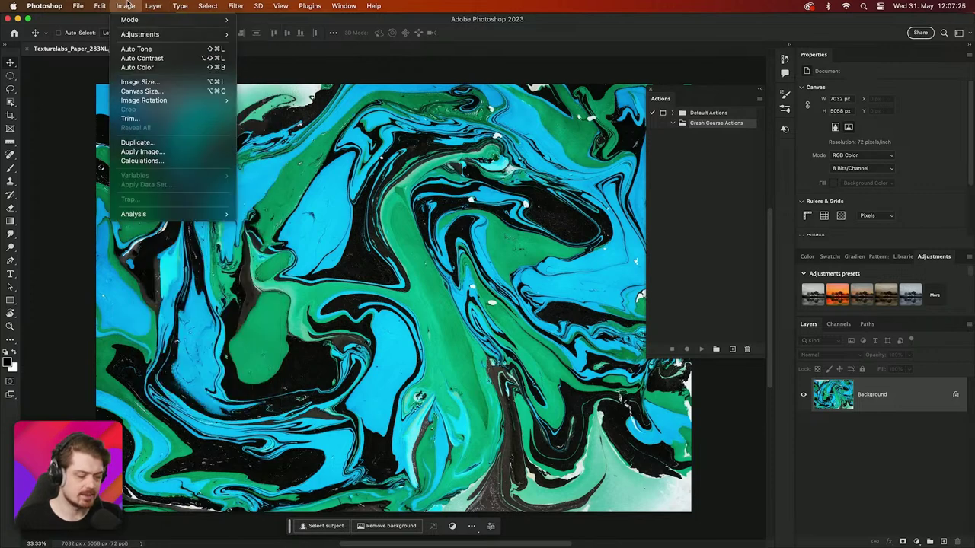
mouse_move(173, 36)
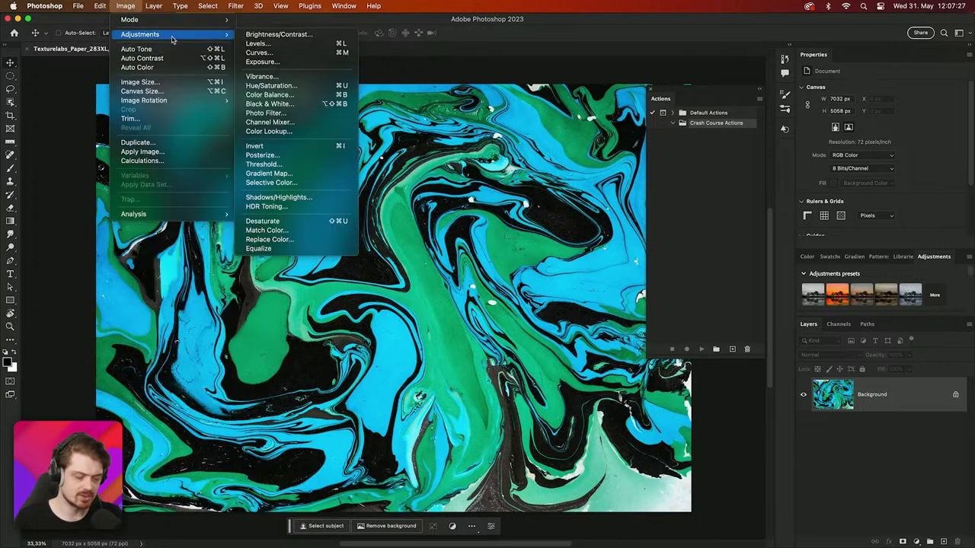
left_click(280, 116)
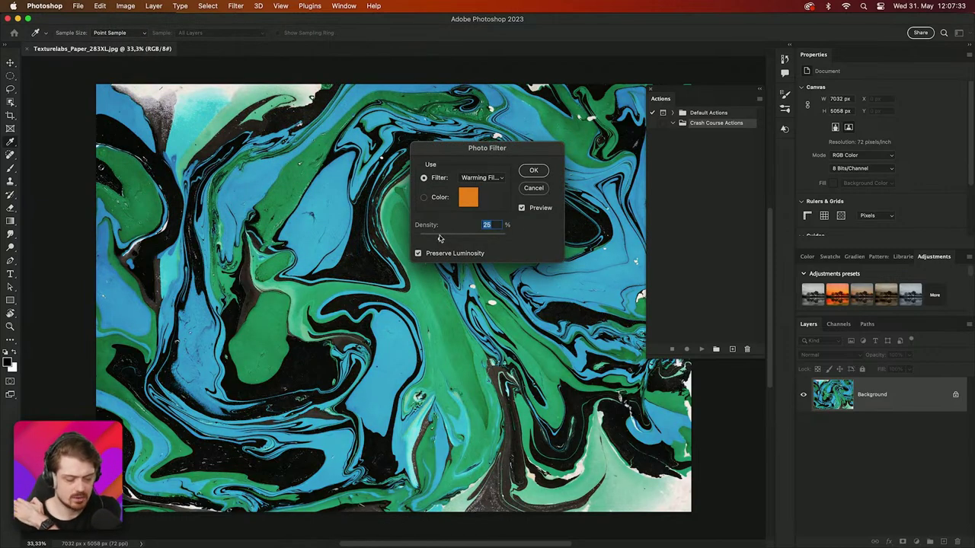
left_click_drag(438, 238, 496, 239)
left_click(488, 239)
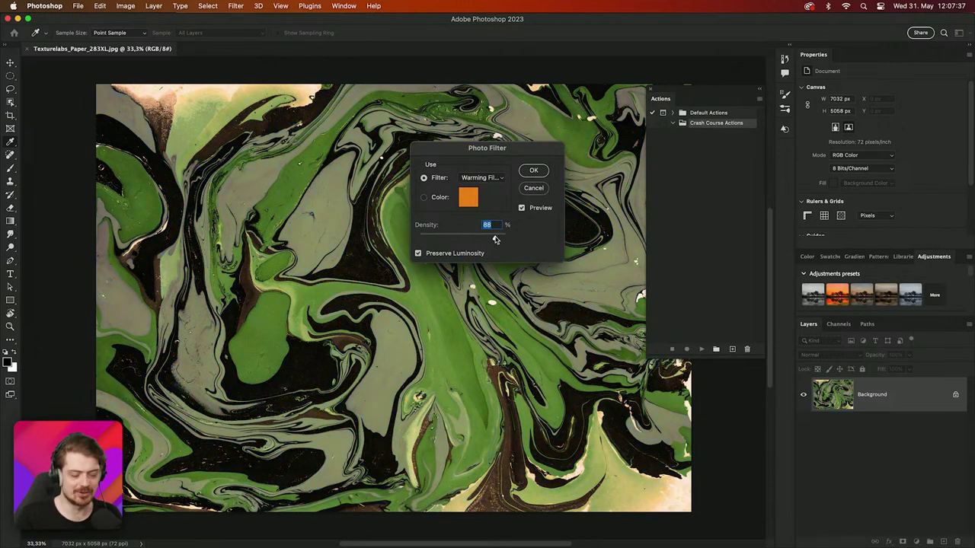
left_click(534, 170)
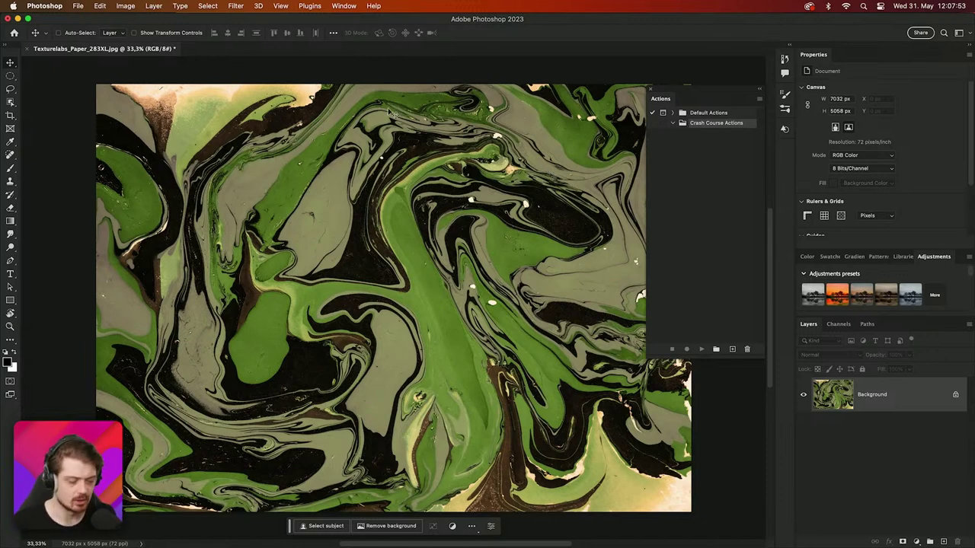
left_click(125, 6)
mouse_move(145, 34)
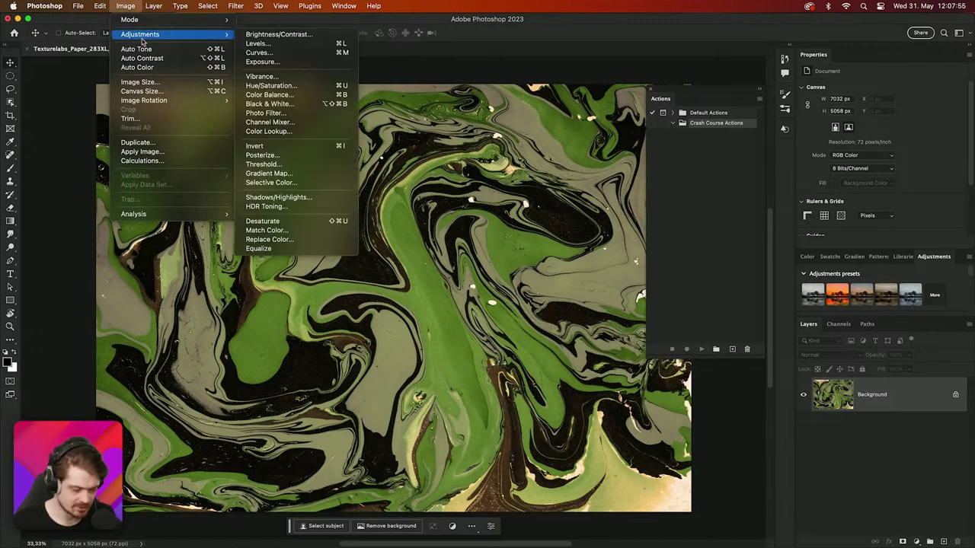
left_click(266, 113)
left_click_drag(441, 240, 481, 241)
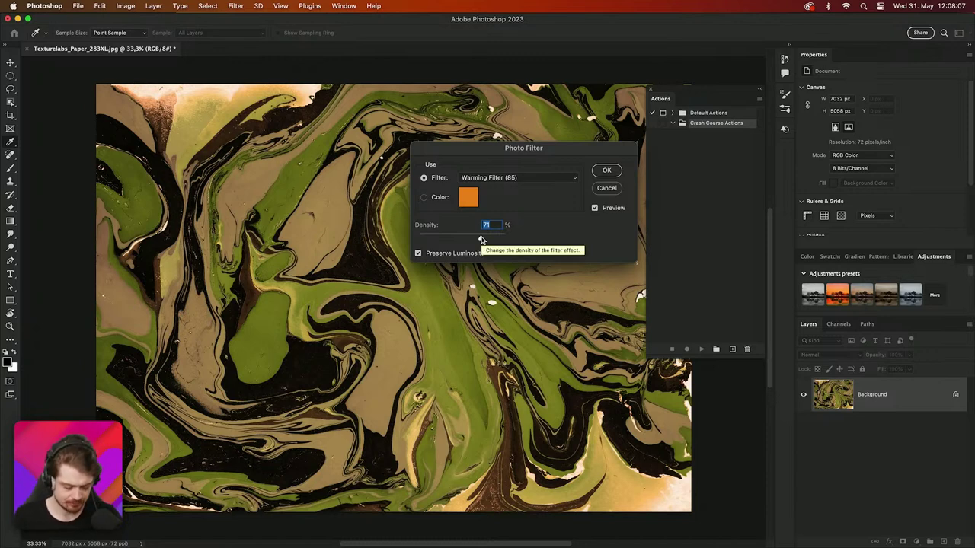
left_click(609, 189)
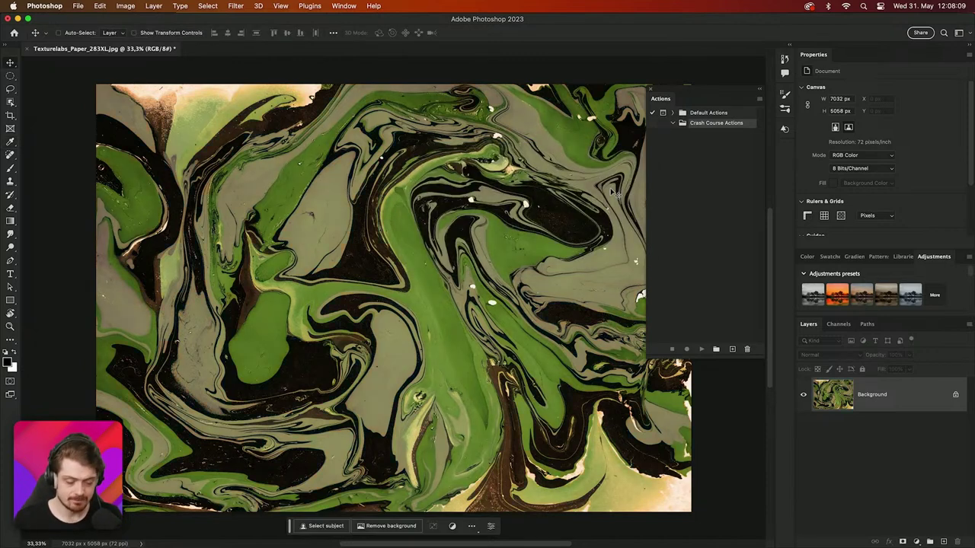
key("super+z")
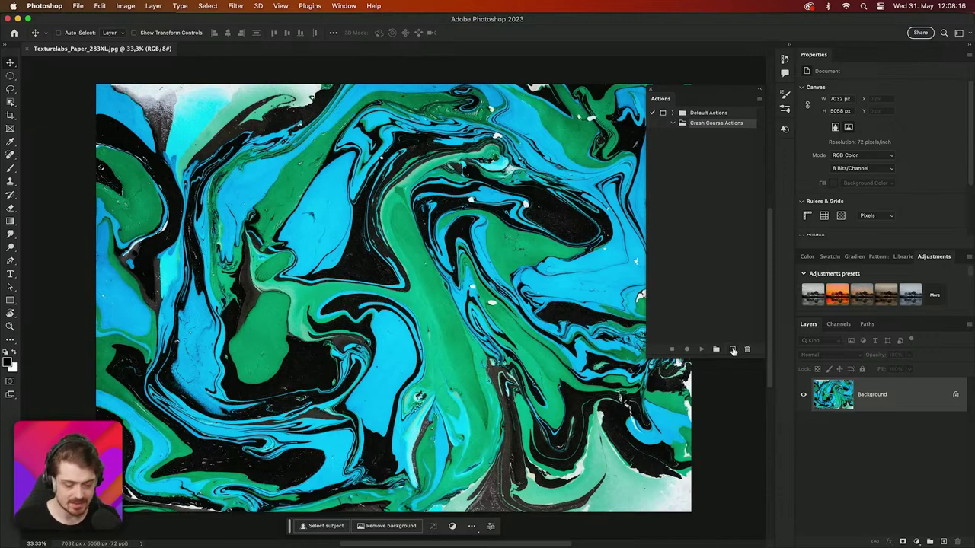
Start a new action named 'Remove Blue' with Crash Course Actions chosen as its set
left_click(759, 99)
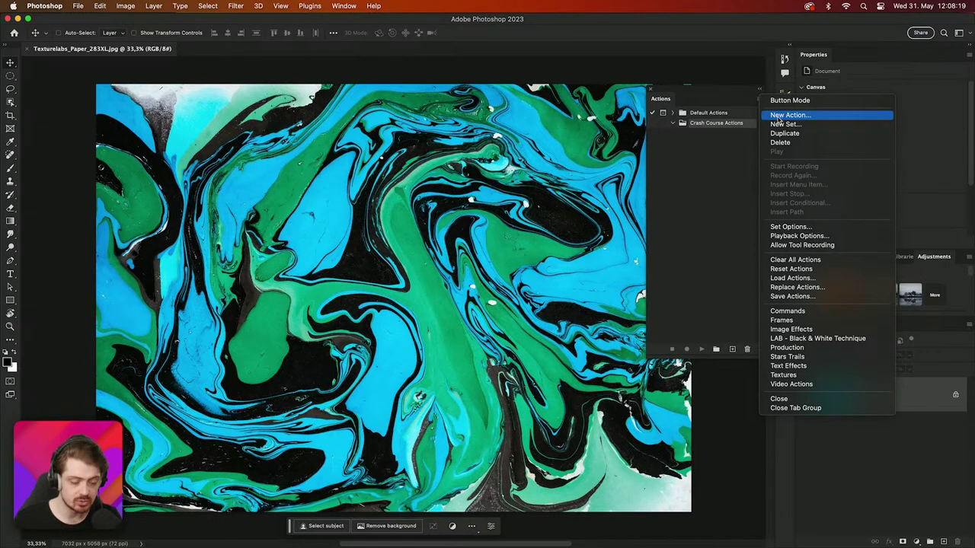
left_click(744, 315)
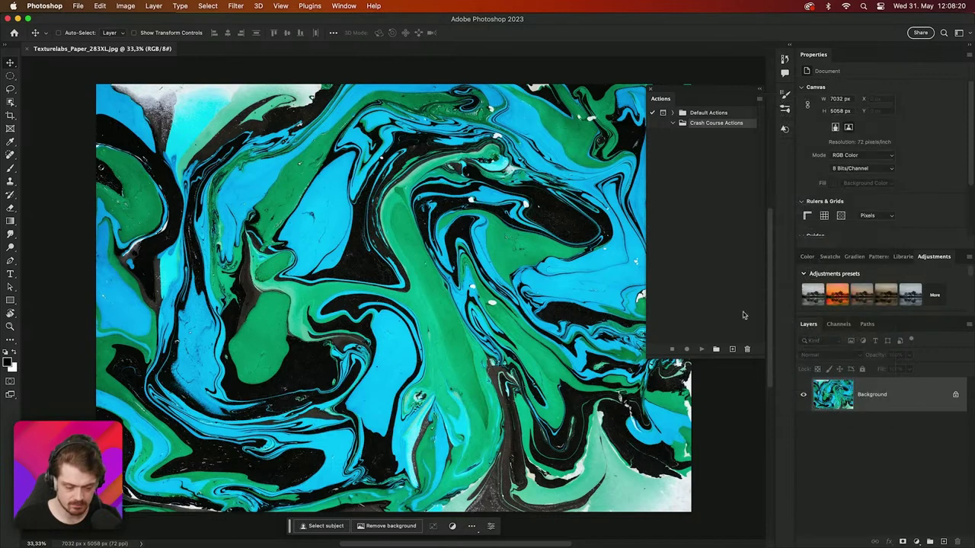
left_click(732, 349)
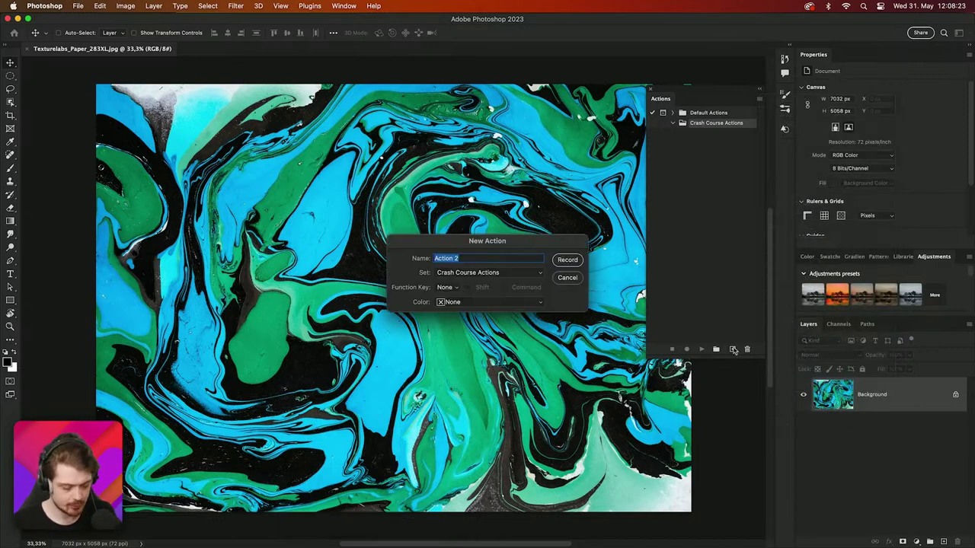
type("Remove Blue")
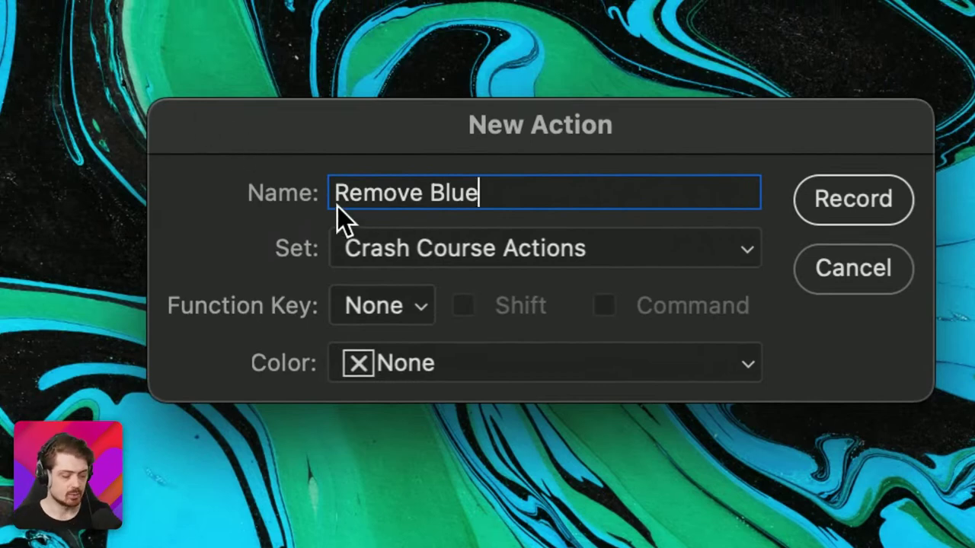
left_click(427, 236)
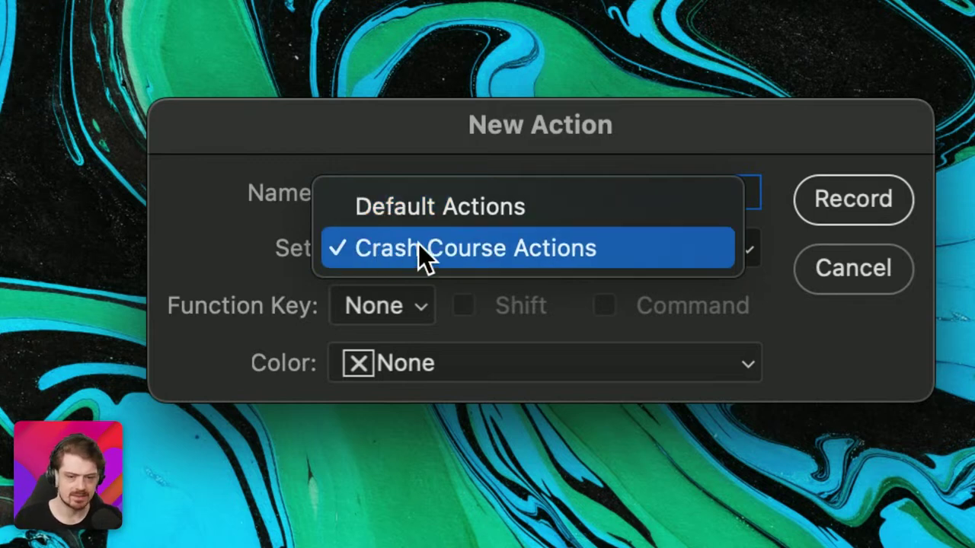
left_click(233, 256)
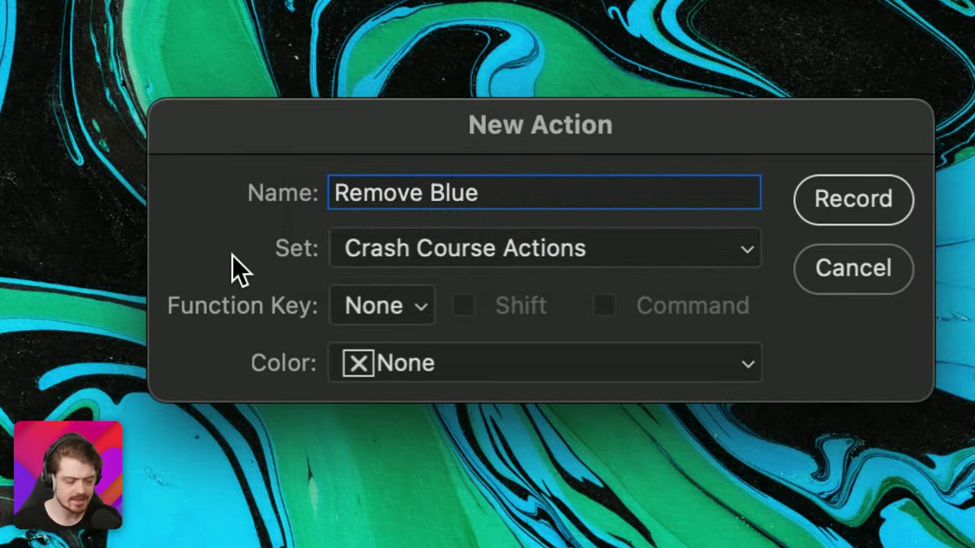
Assign the Remove Blue action the Shift+F3 function key and an Orange colour label
left_click(362, 305)
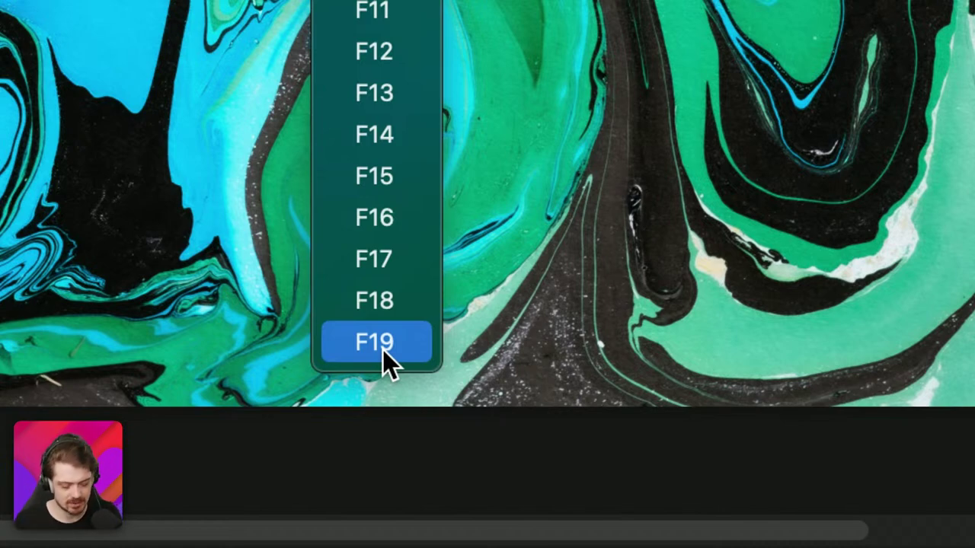
mouse_move(370, 18)
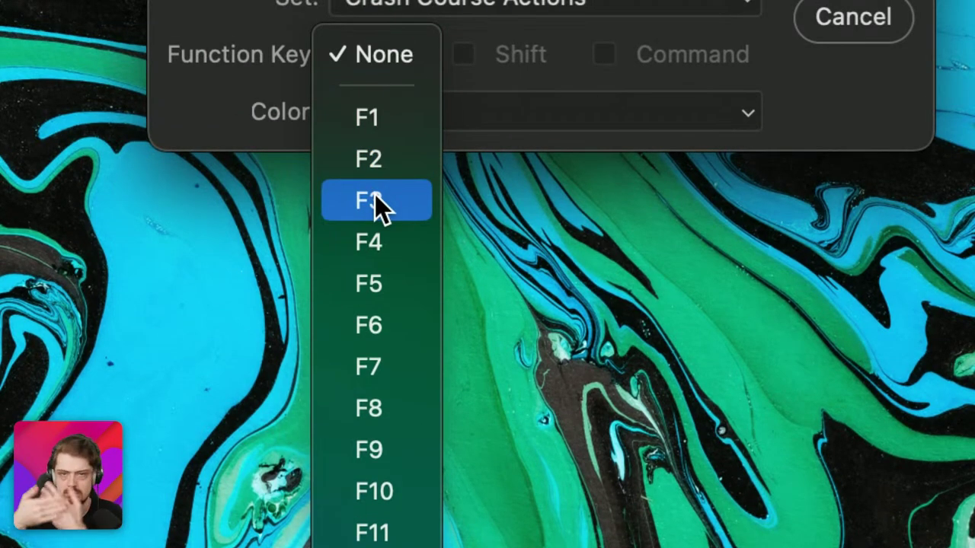
left_click(375, 199)
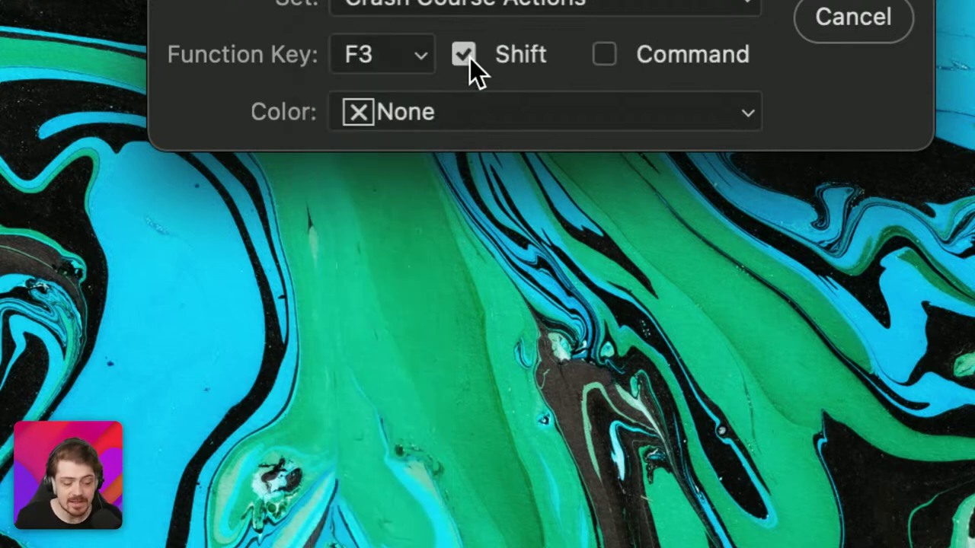
left_click(607, 57)
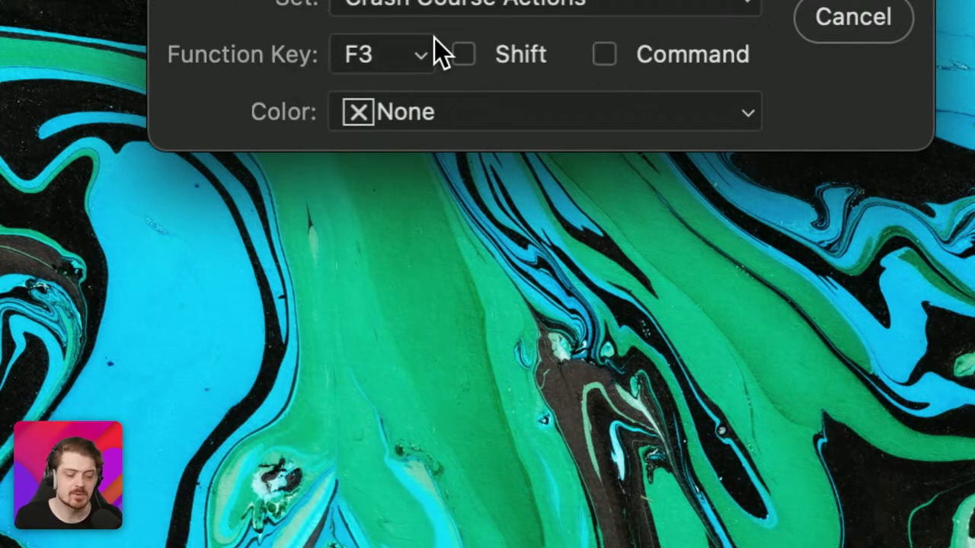
left_click(466, 53)
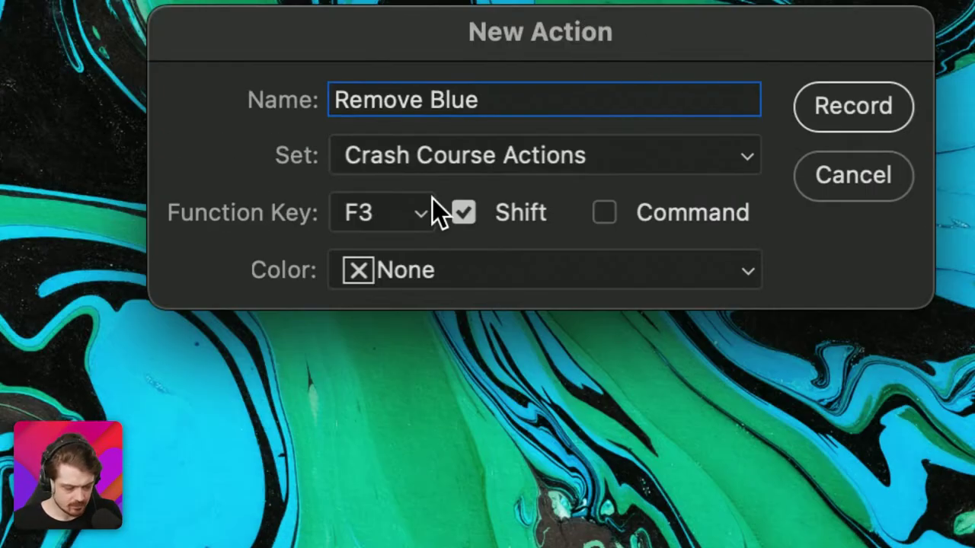
left_click(405, 270)
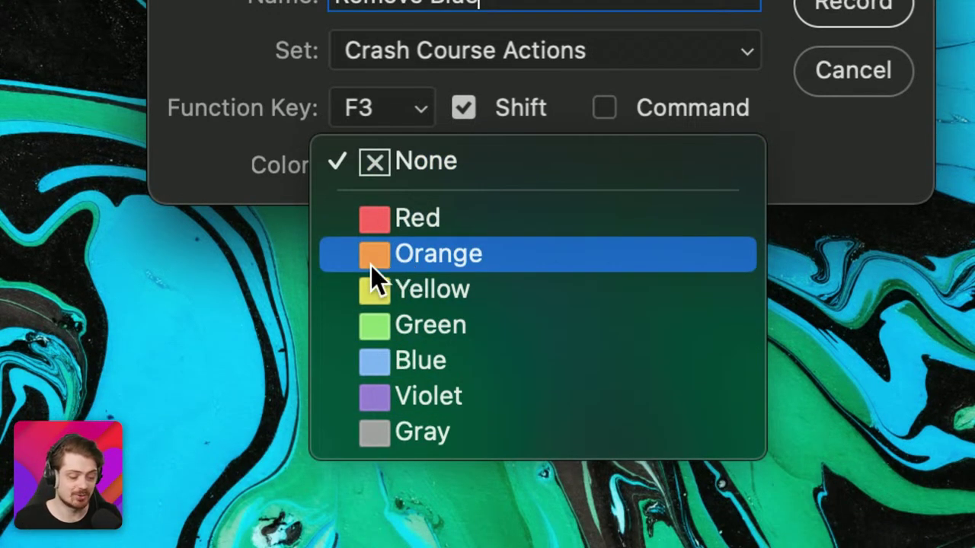
left_click(371, 265)
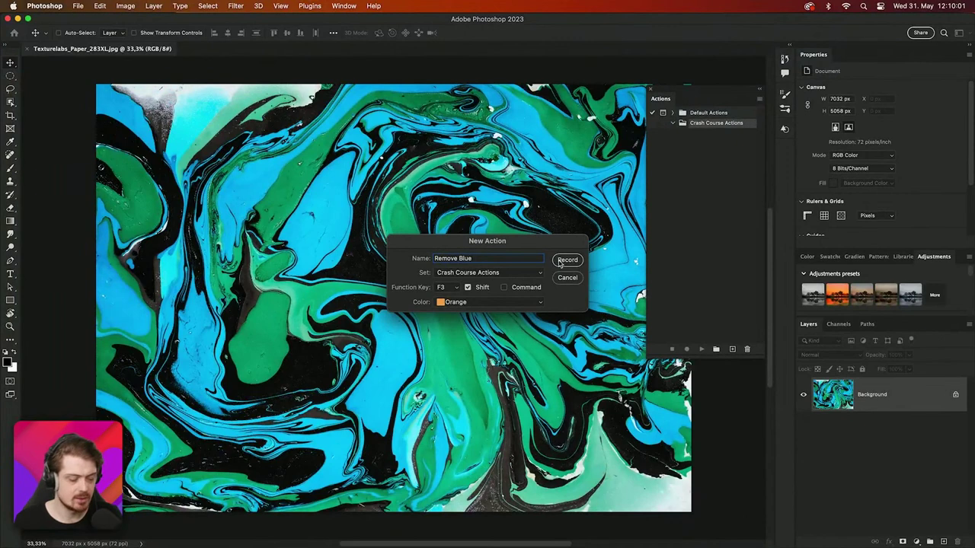
Create the Remove Blue action and begin recording into it
left_click(567, 260)
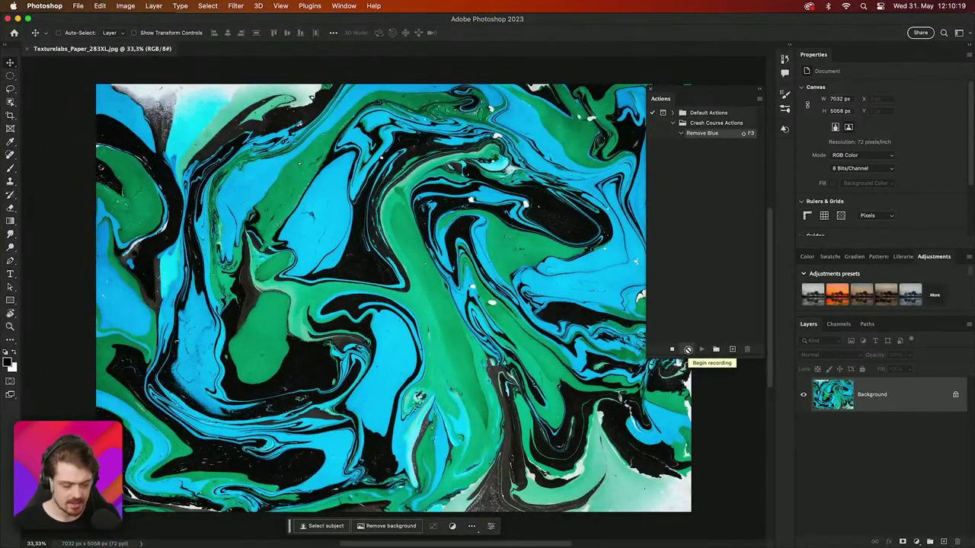
left_click(688, 349)
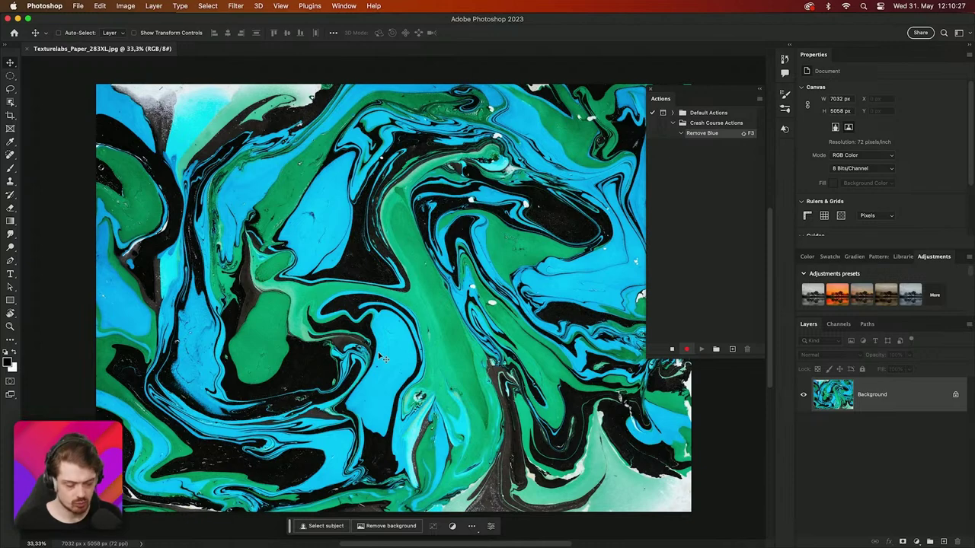
Record a Warming Filter (85) Photo Filter at 70% density, then expand the recorded step
left_click(126, 6)
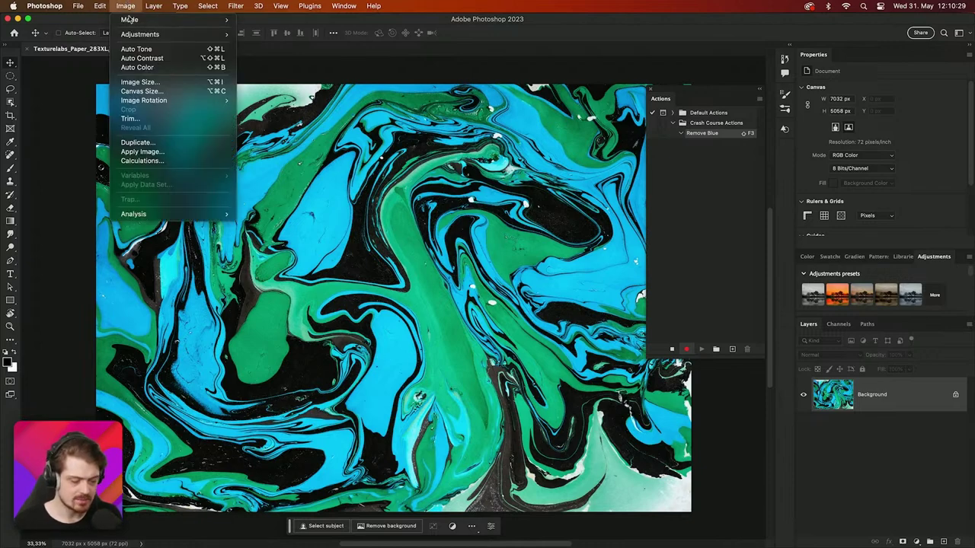
mouse_move(138, 38)
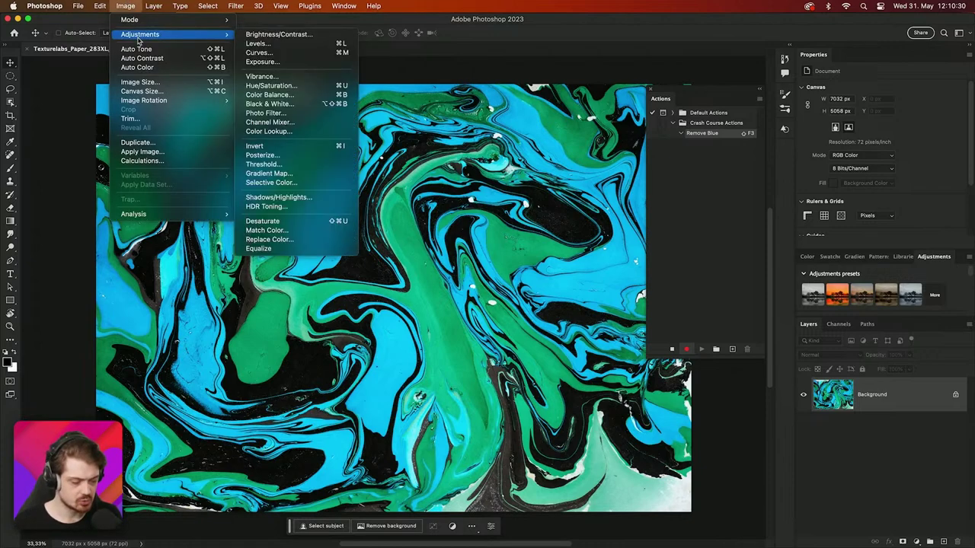
left_click(266, 114)
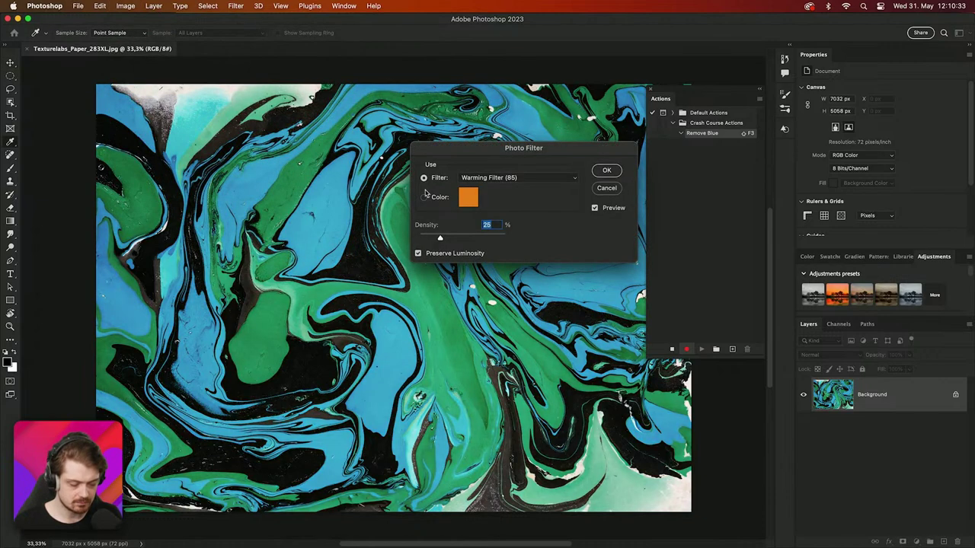
left_click_drag(453, 238, 478, 236)
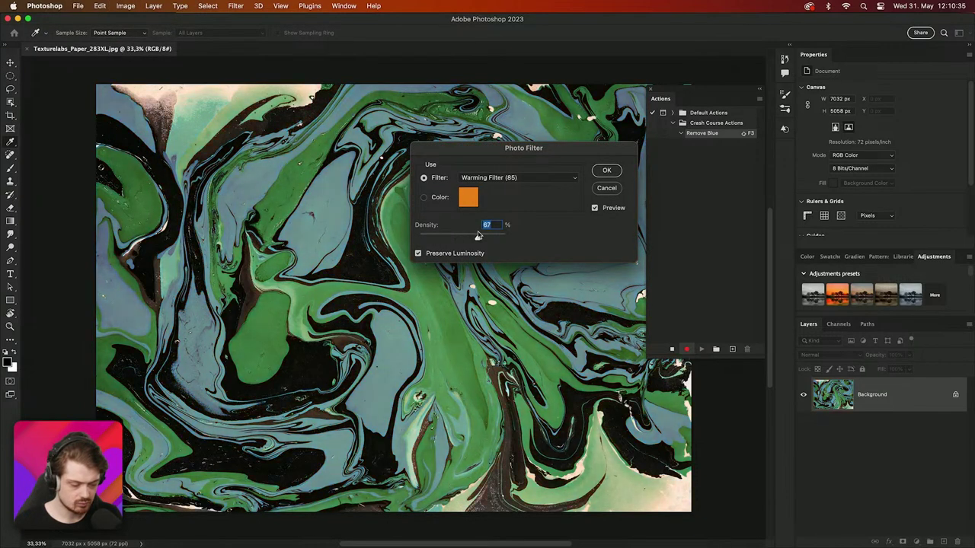
type("70")
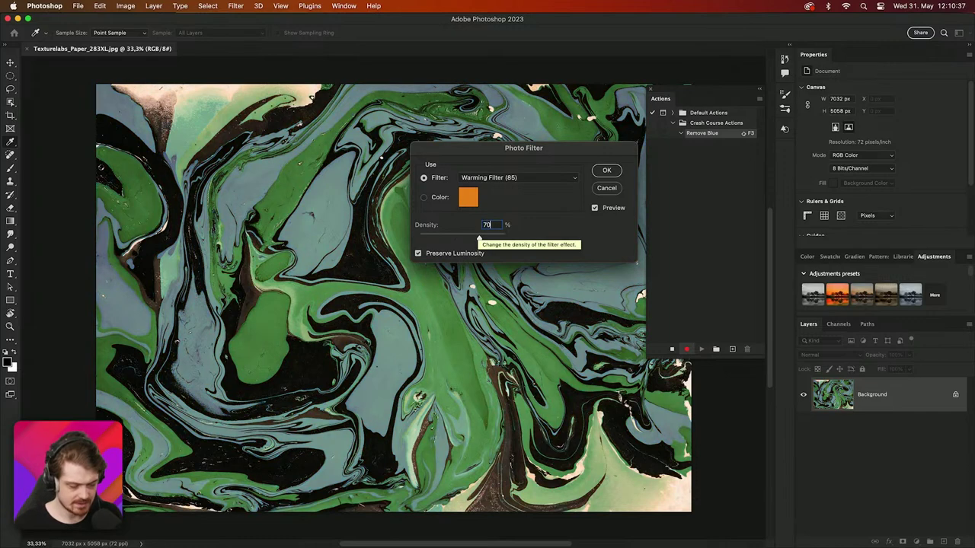
left_click(604, 171)
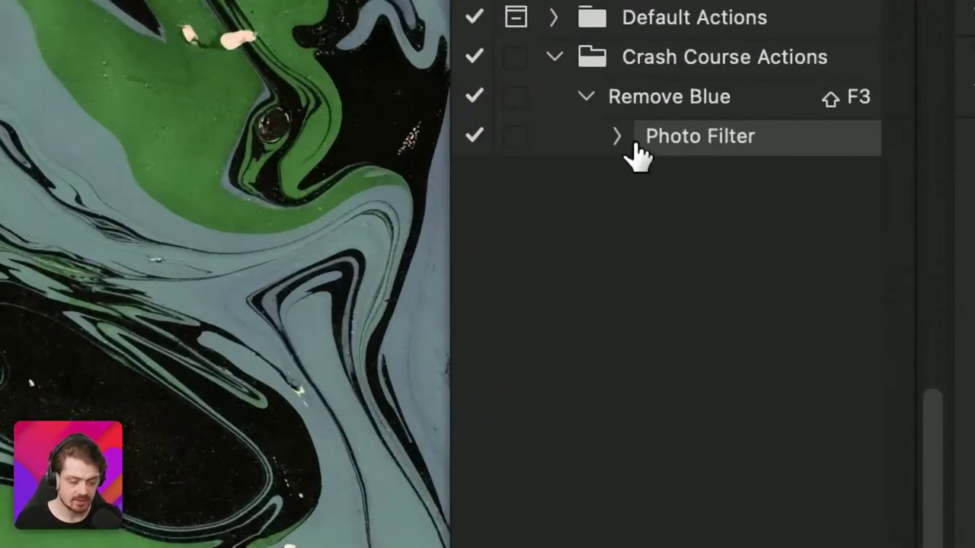
left_click(688, 143)
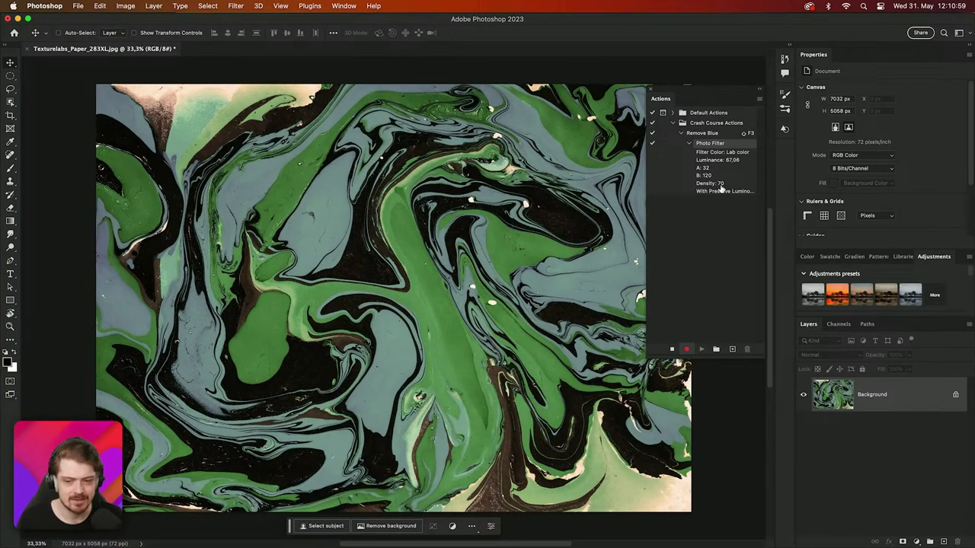
Stop recording, drag AdobeStock_66543014.psd in from Finder, and select Remove Blue
left_click(672, 350)
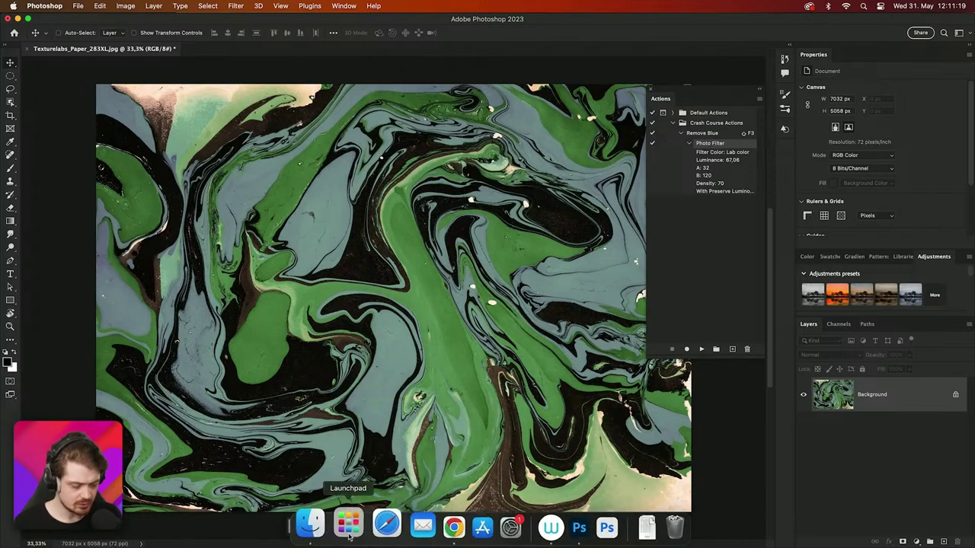
left_click(314, 527)
left_click_drag(563, 204, 393, 50)
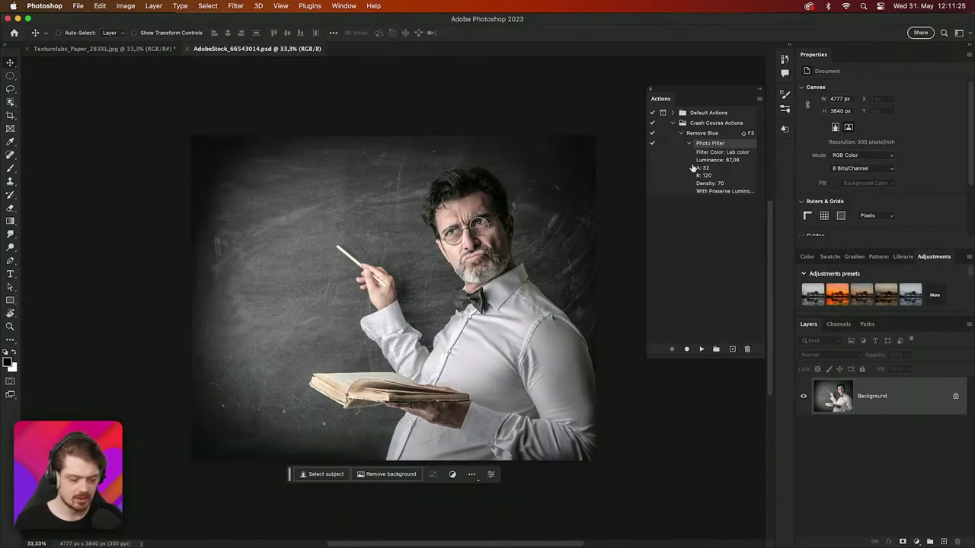
left_click(710, 136)
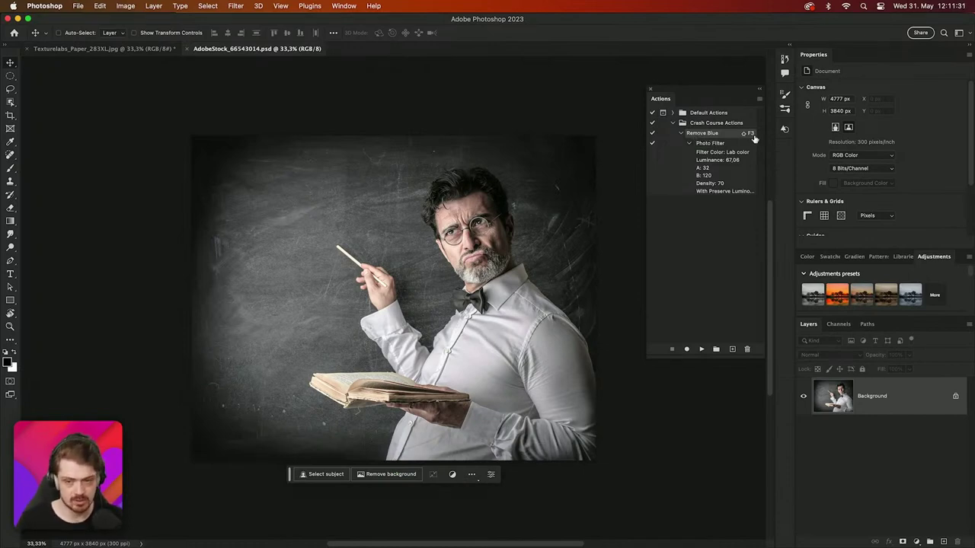
Play Remove Blue on the portrait, then apply a 70% Warming Filter (85) photo filter
left_click(702, 350)
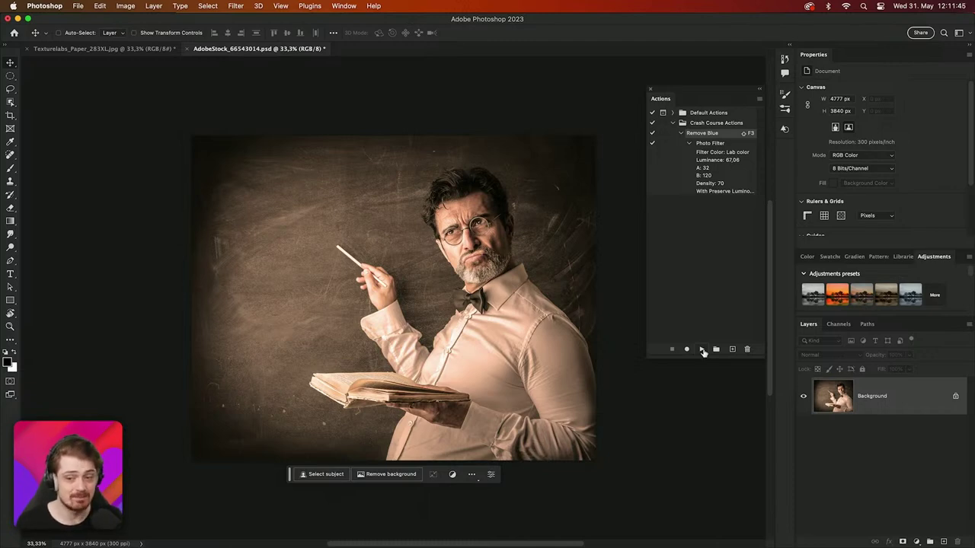
left_click(129, 6)
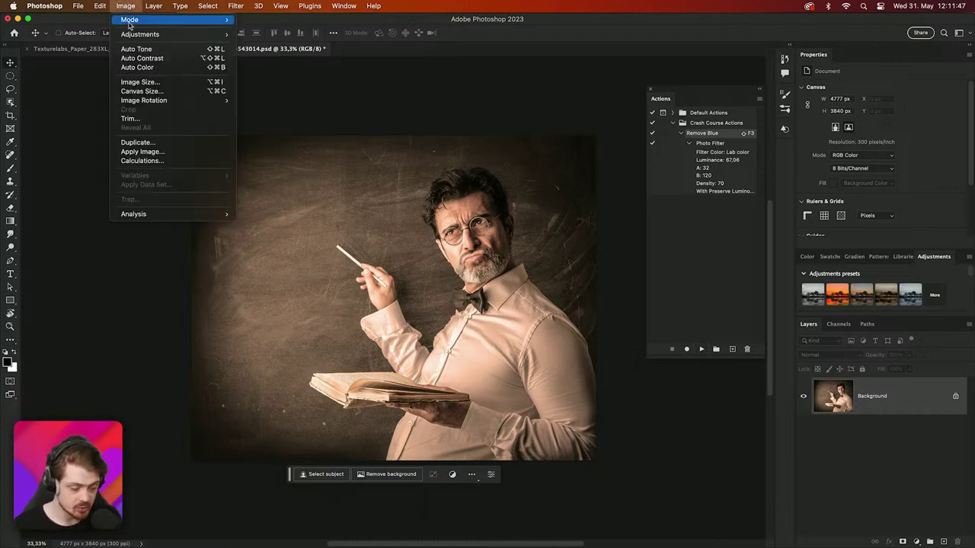
mouse_move(134, 34)
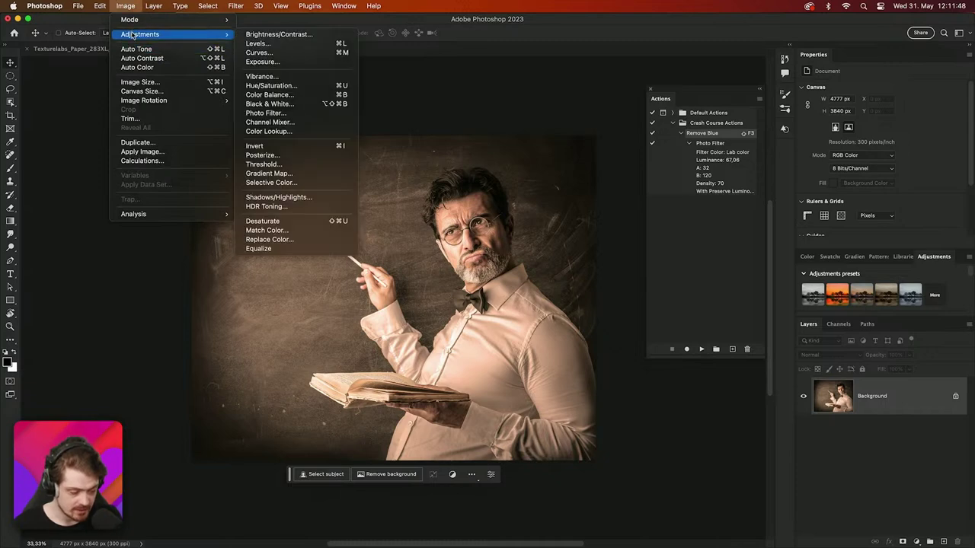
left_click(301, 112)
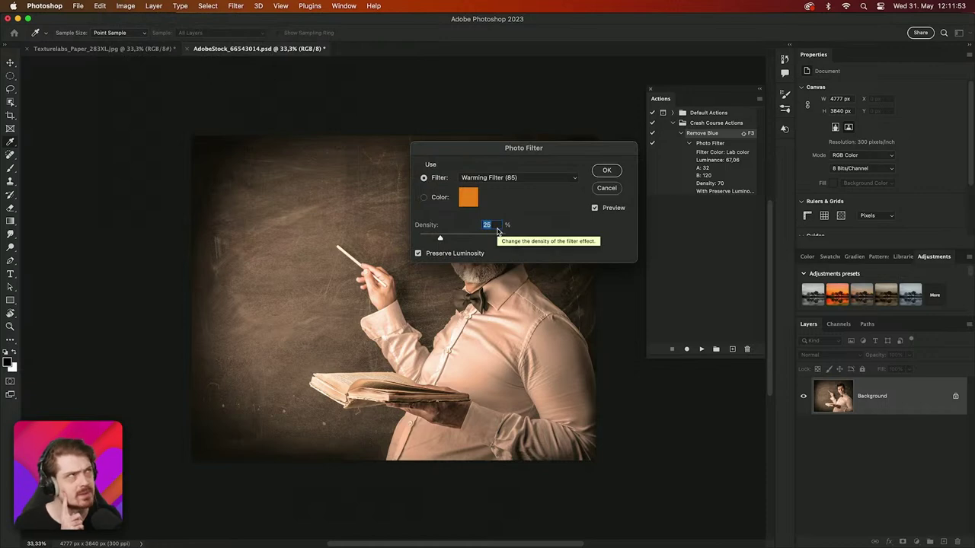
type("70")
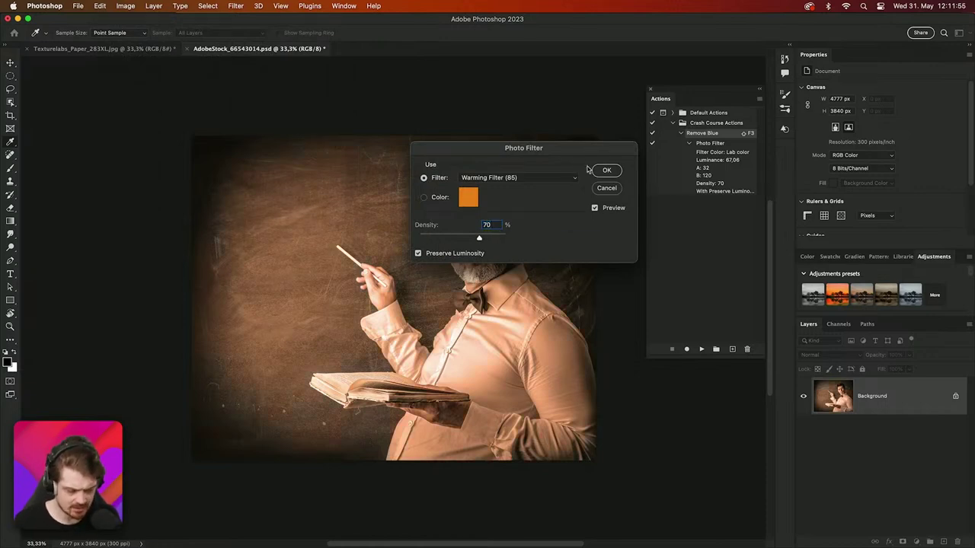
left_click(492, 177)
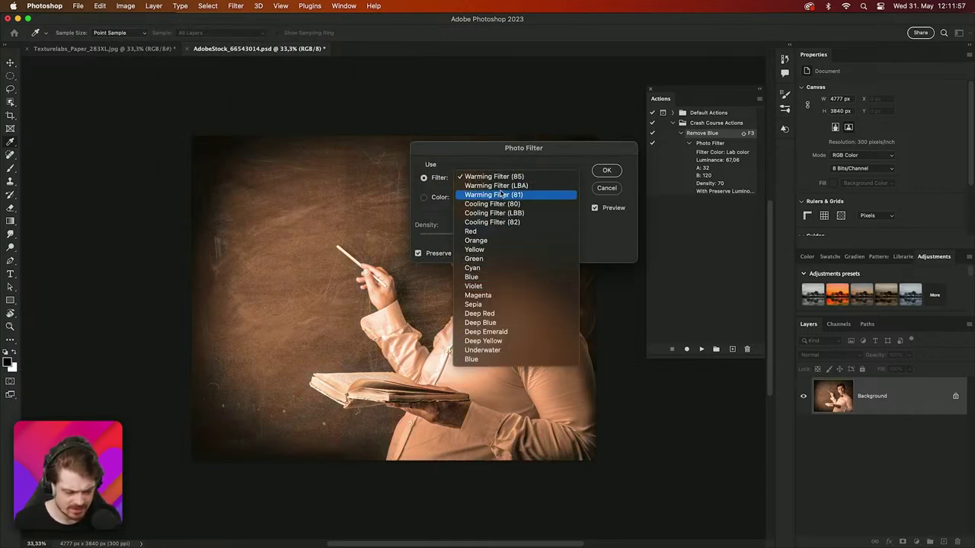
left_click(616, 242)
left_click(614, 187)
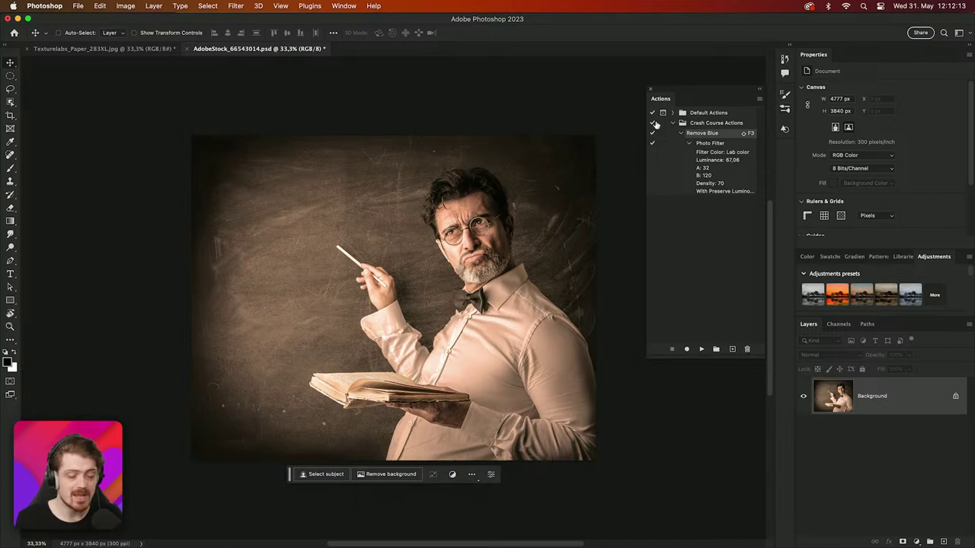
Undo the sepia toning, replay Remove Blue, and switch the Actions panel to Button Mode
key("super+z")
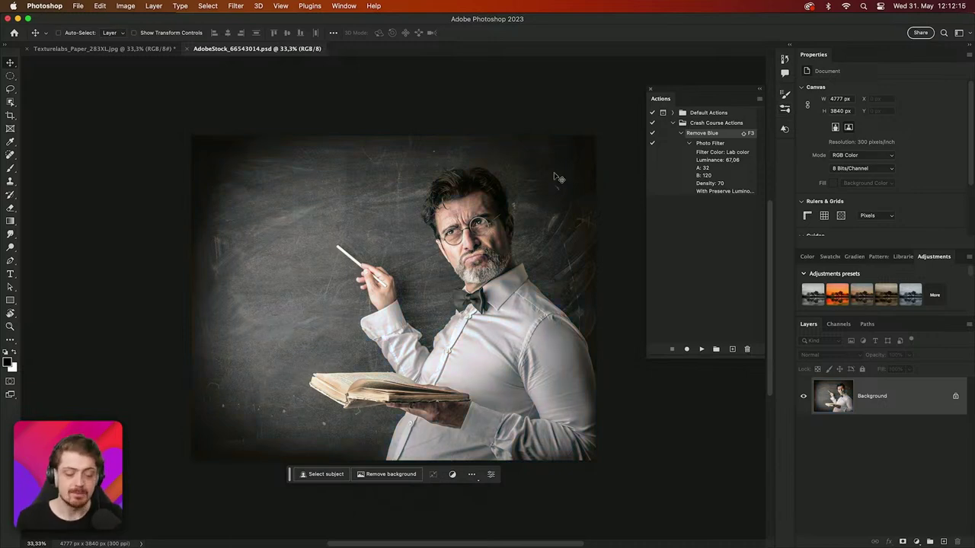
left_click(761, 100)
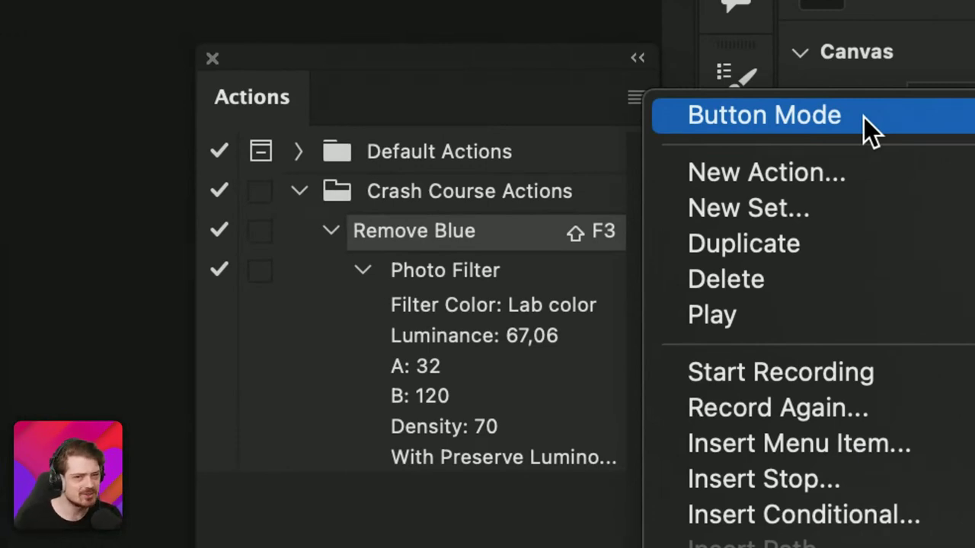
left_click(474, 224)
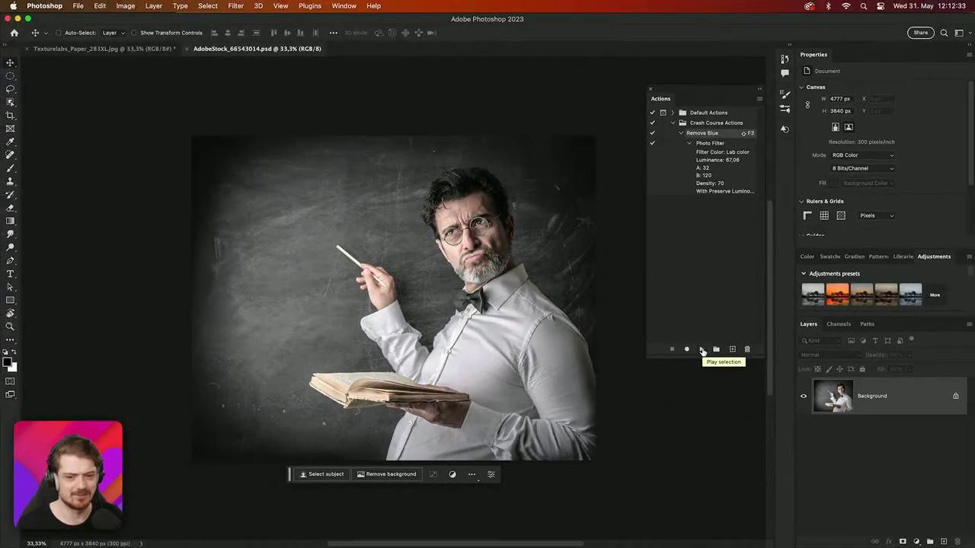
left_click(411, 482)
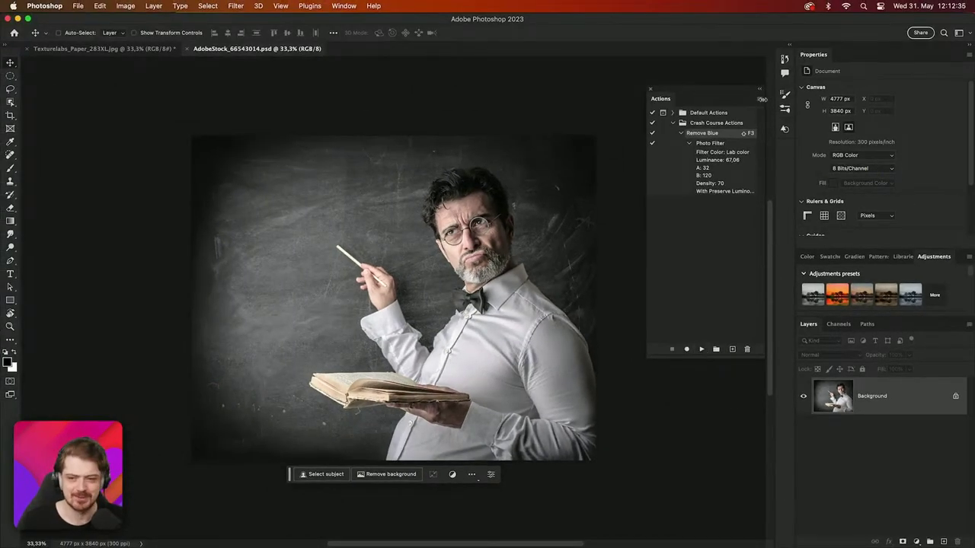
left_click(759, 99)
left_click(770, 103)
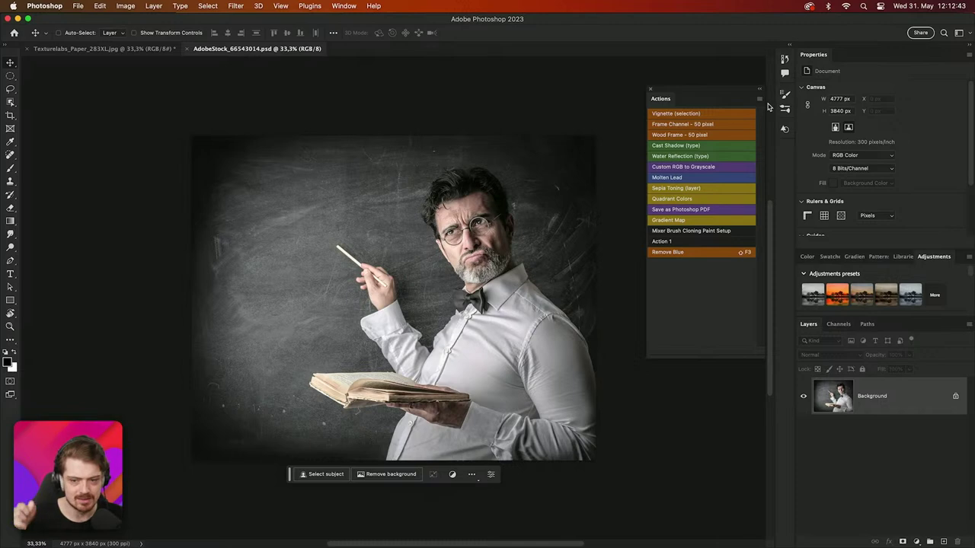
Run the orange Remove Blue button, undo its sepia result, and turn Button Mode off
left_click(710, 254)
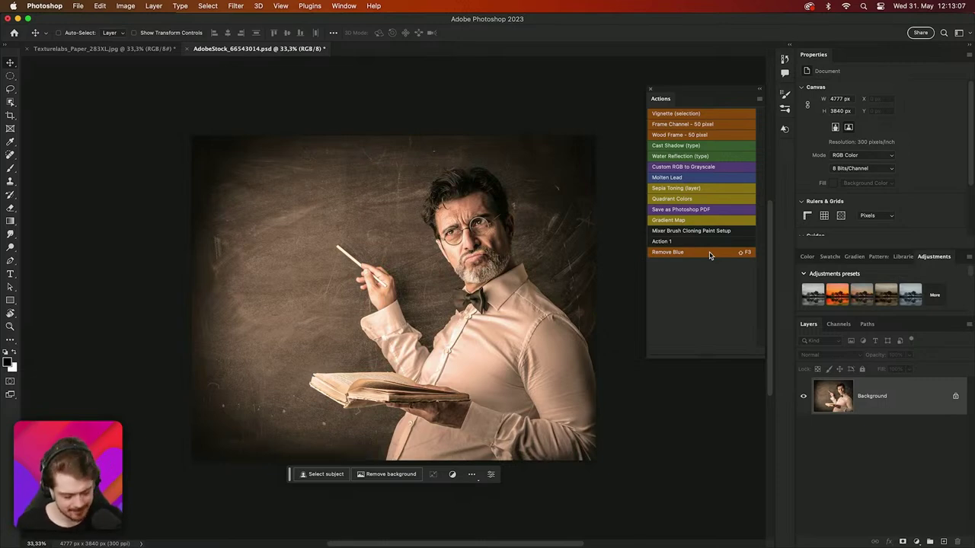
key("super+z")
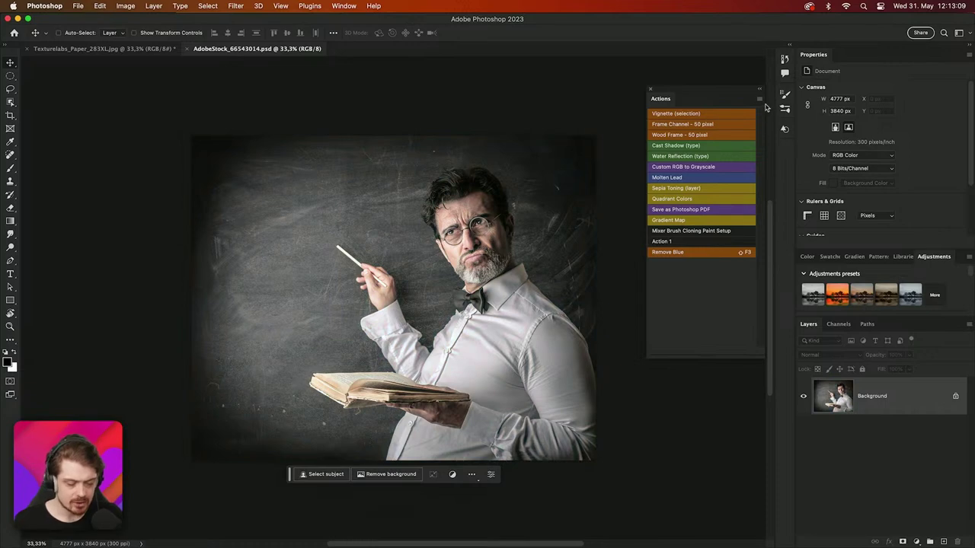
left_click(759, 99)
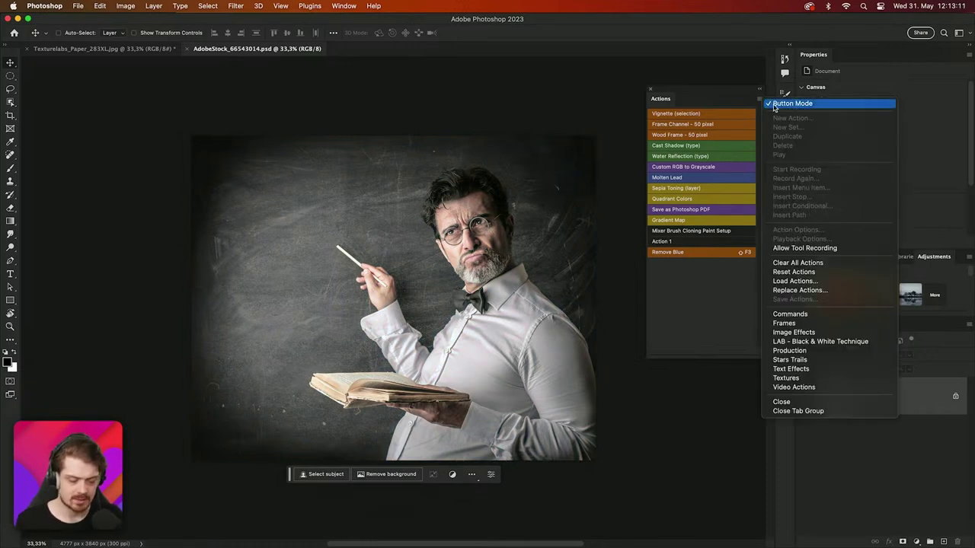
left_click(784, 104)
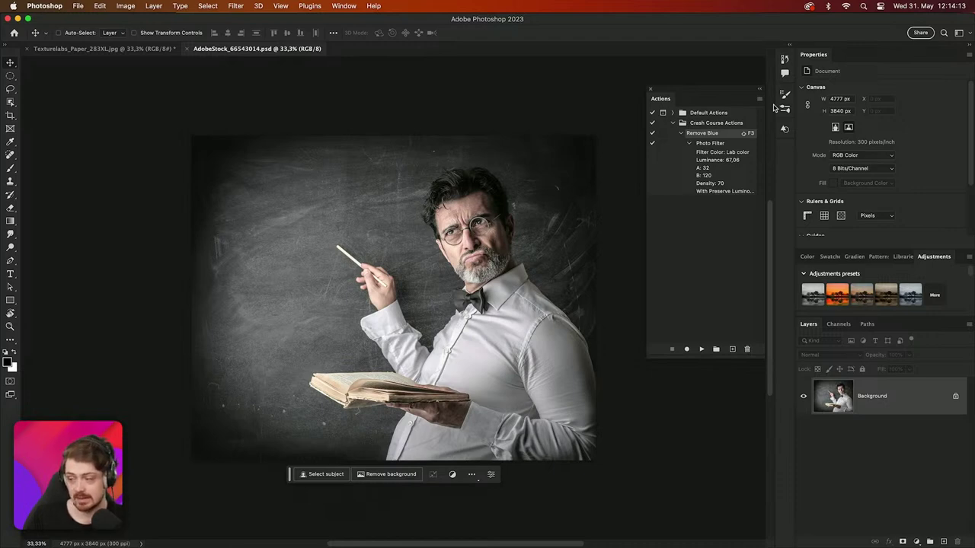
Open Remove Blue's Action Options and review its Shift+F3 function key list without changing it
double_click(727, 137)
left_click(447, 289)
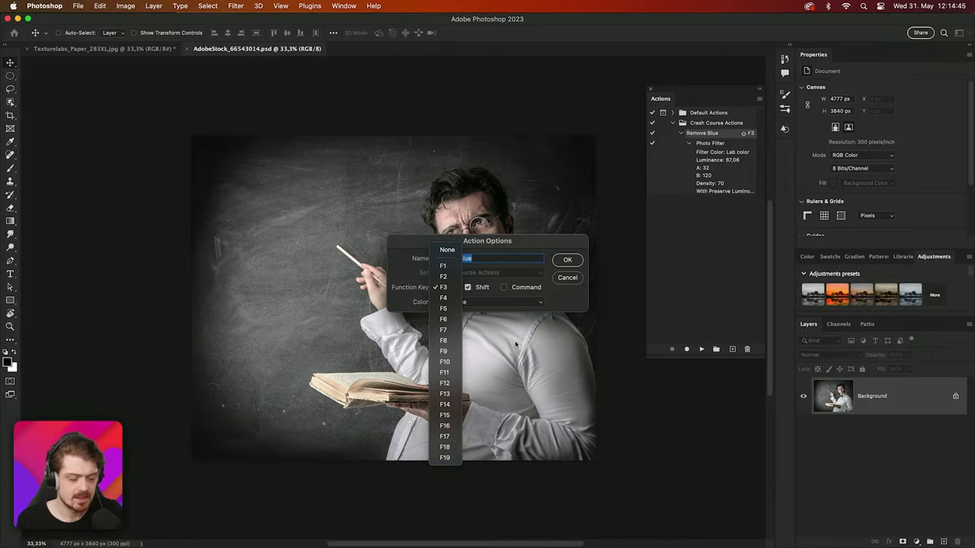
left_click(522, 251)
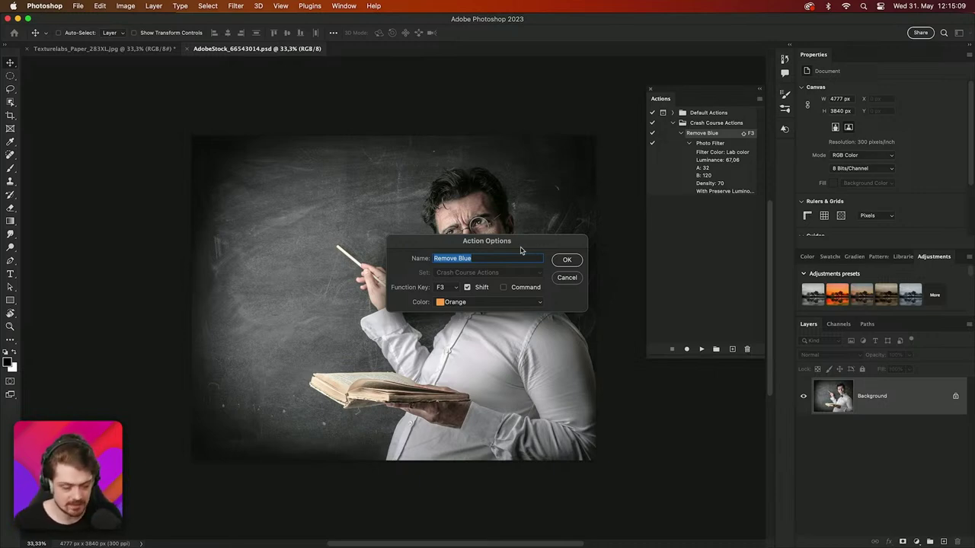
Recheck the function key choices, then cancel Action Options, leaving Shift+F3 unchanged
left_click(455, 289)
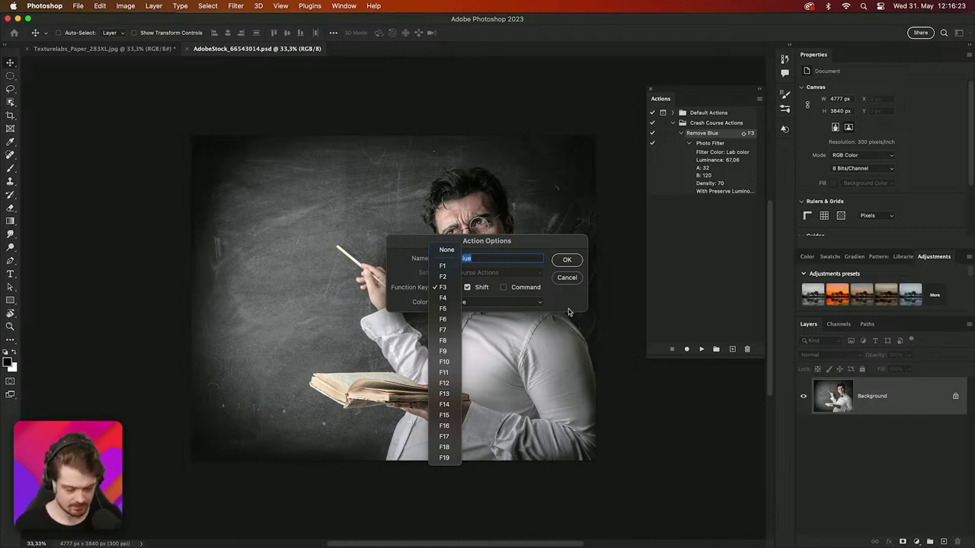
left_click(573, 285)
left_click(569, 279)
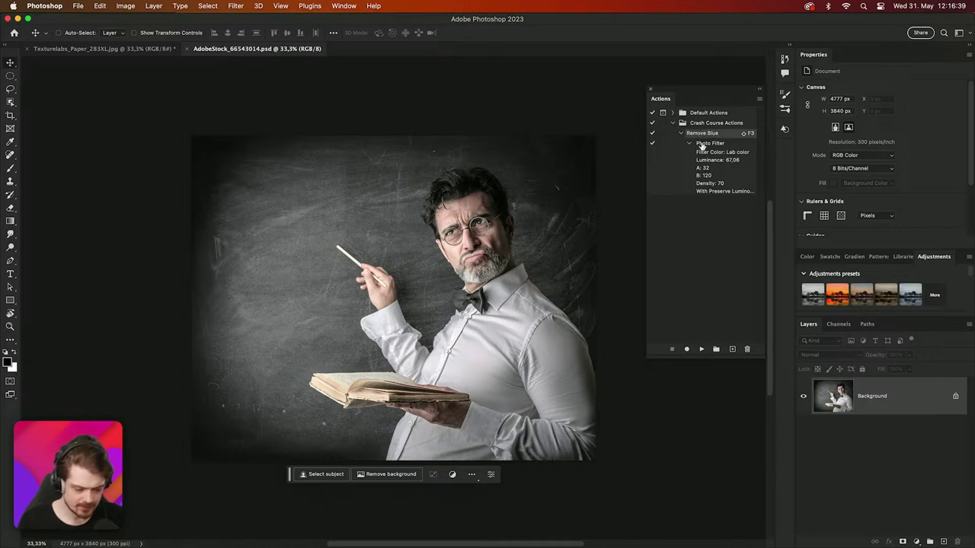
Delete the Remove Blue action from Crash Course Actions and confirm the deletion
left_click(746, 350)
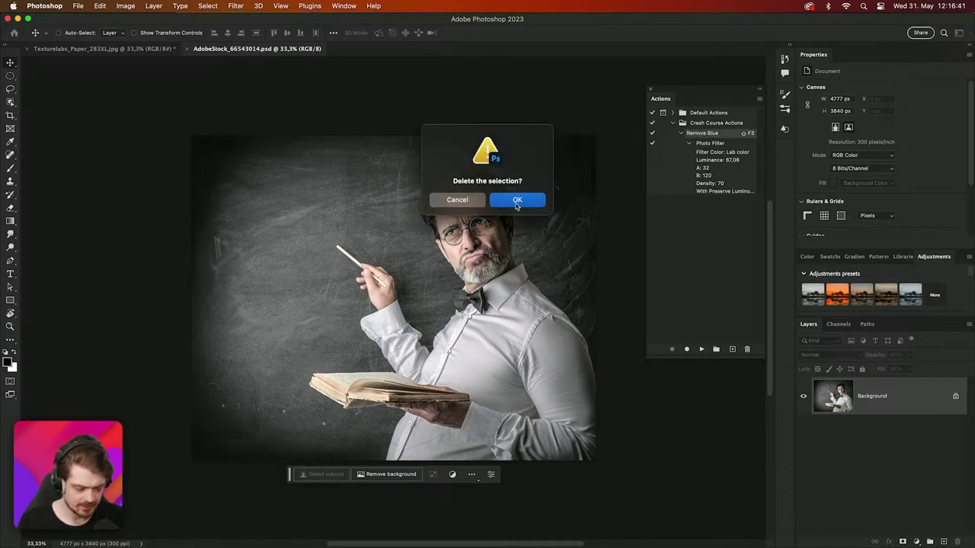
left_click(518, 204)
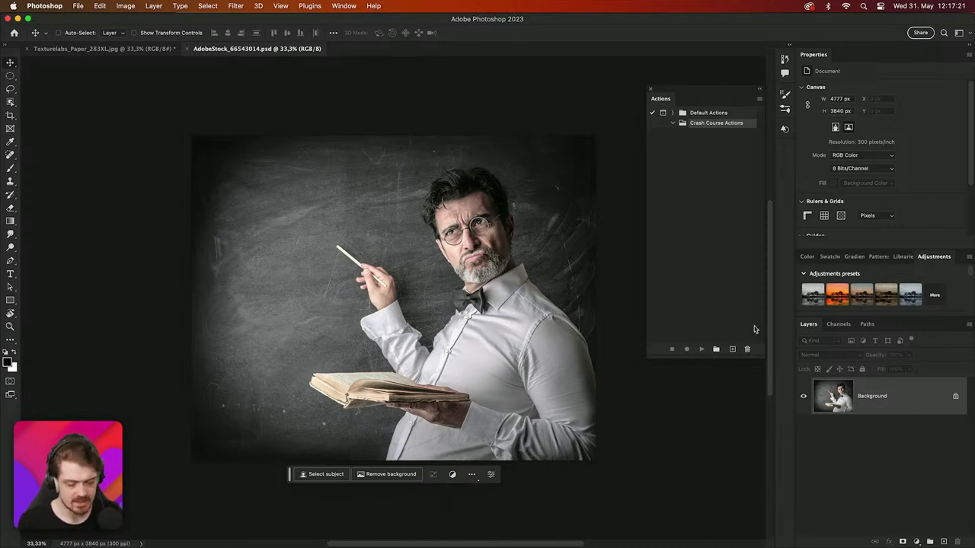
Create a green 'Retouch template' action in the Crash Course Actions set and begin recording
left_click(732, 350)
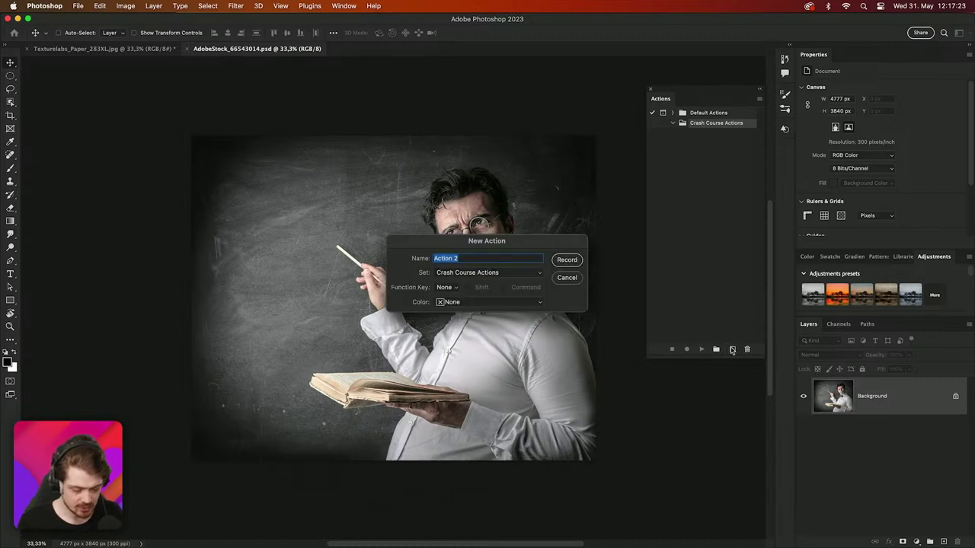
type("Retou")
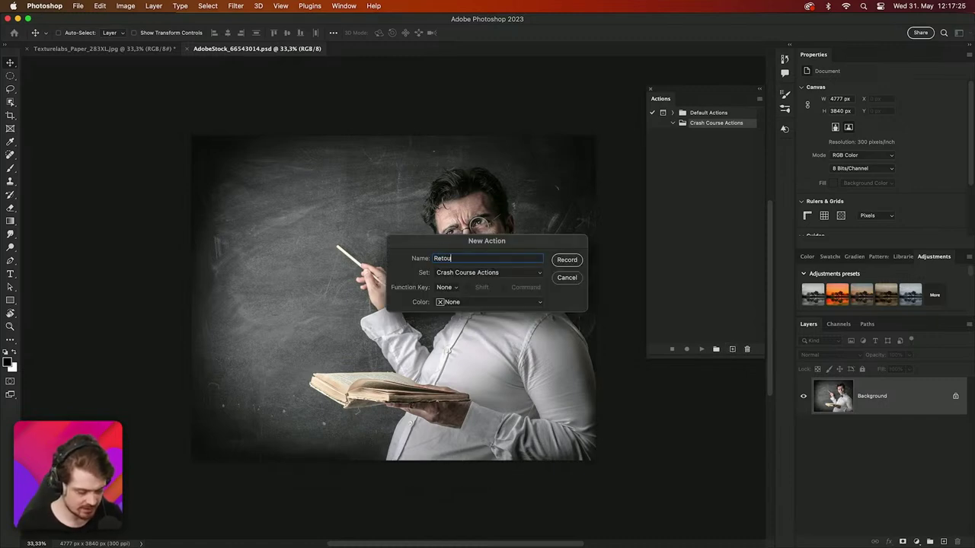
type("ch template")
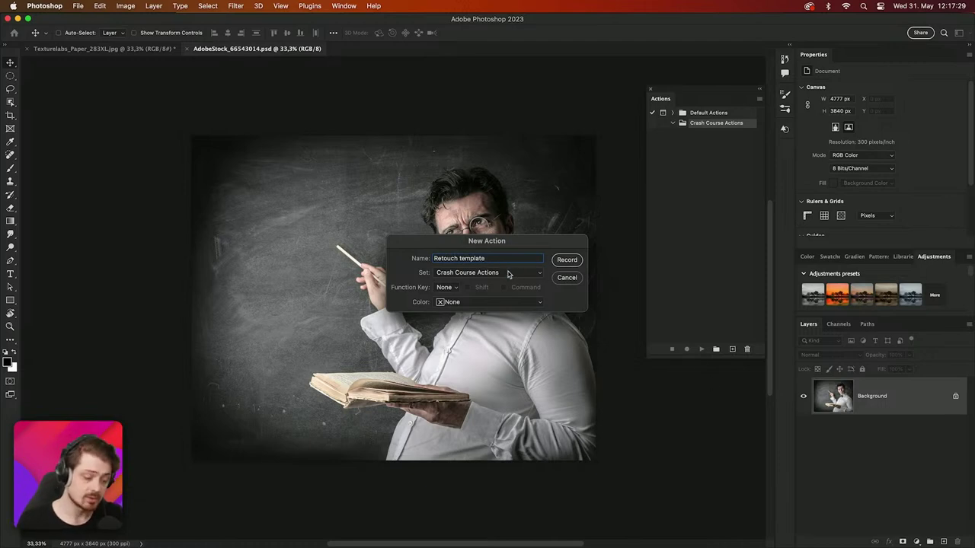
left_click(508, 272)
left_click(479, 310)
left_click(481, 304)
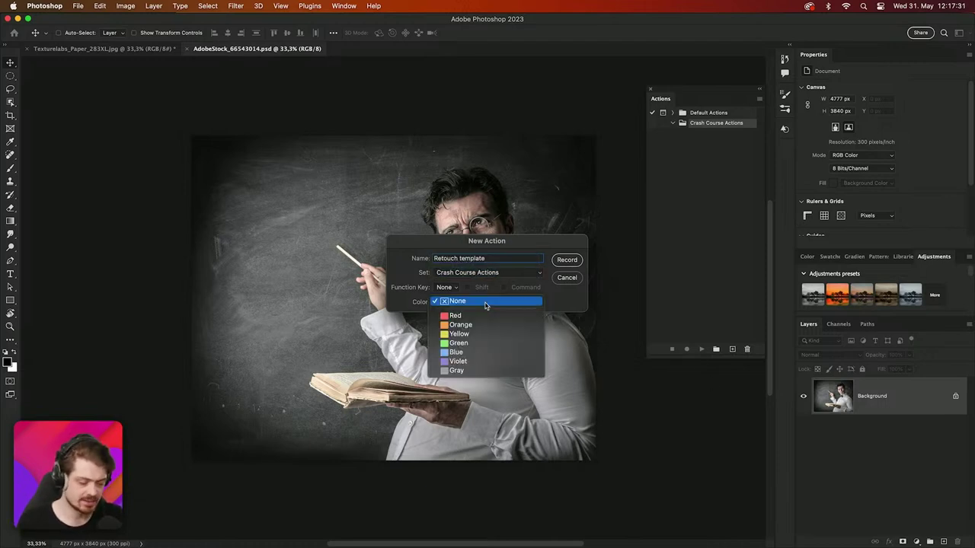
left_click(451, 344)
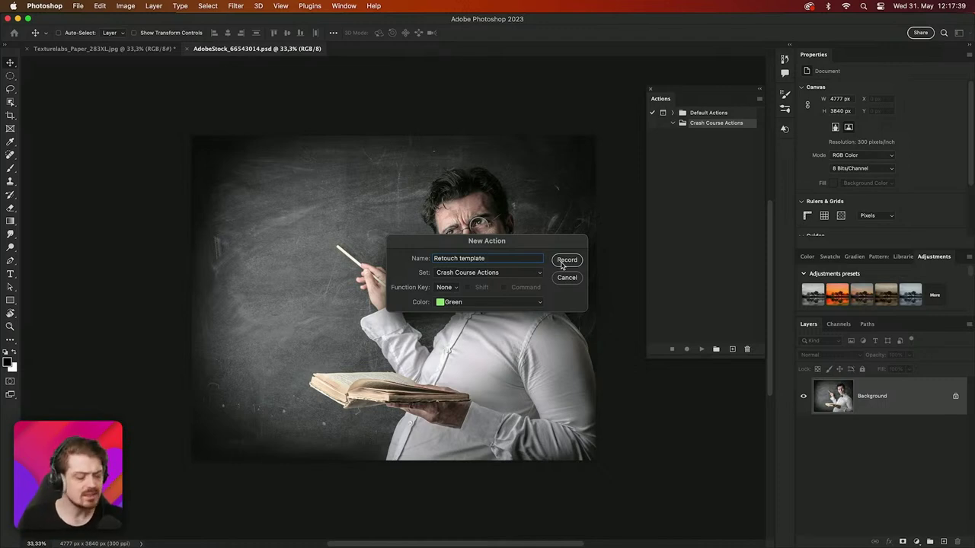
left_click(564, 261)
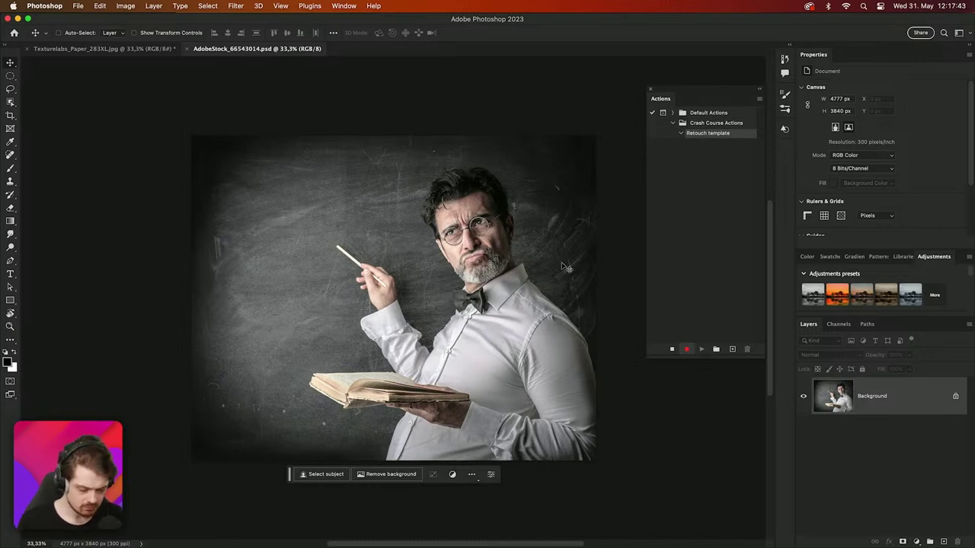
Add a new empty Layer 1 above Background
left_click(917, 542)
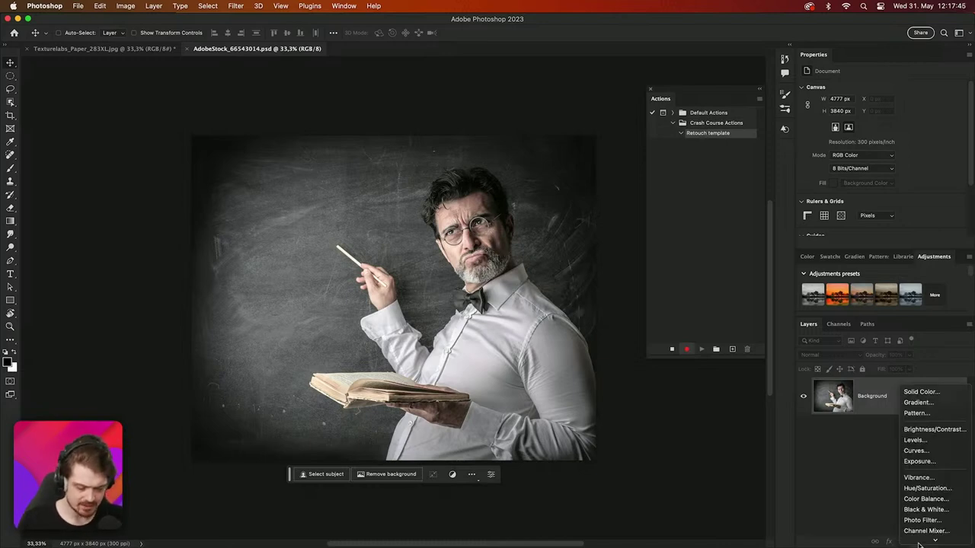
mouse_move(919, 545)
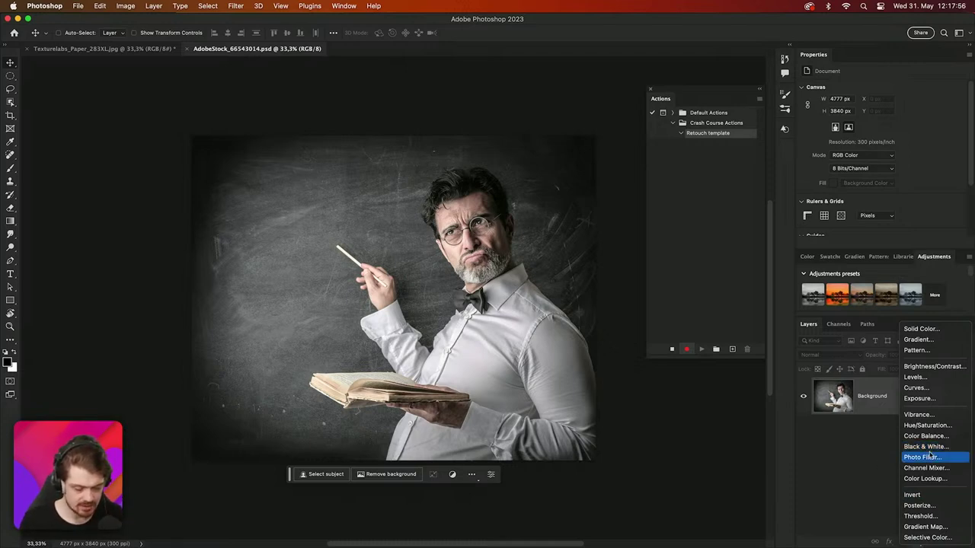
left_click(874, 461)
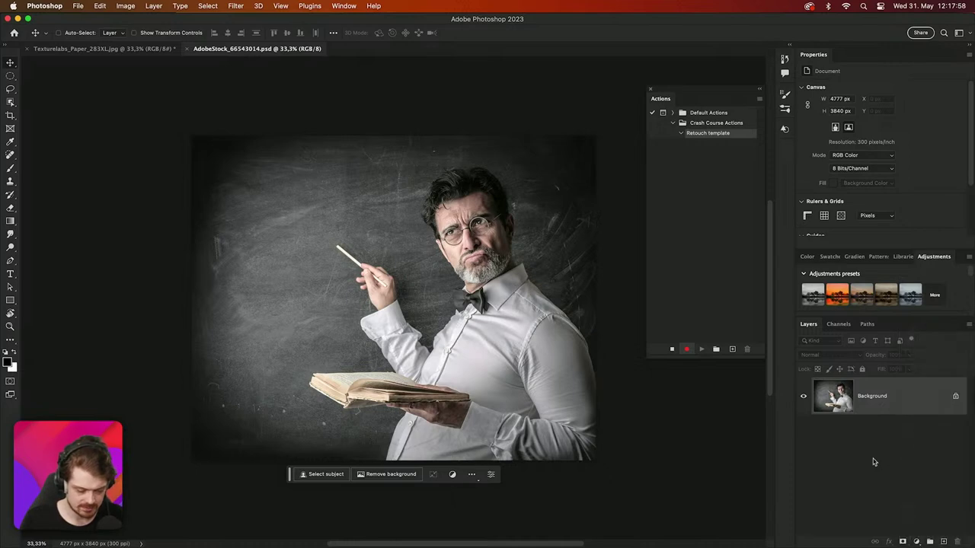
left_click(944, 542)
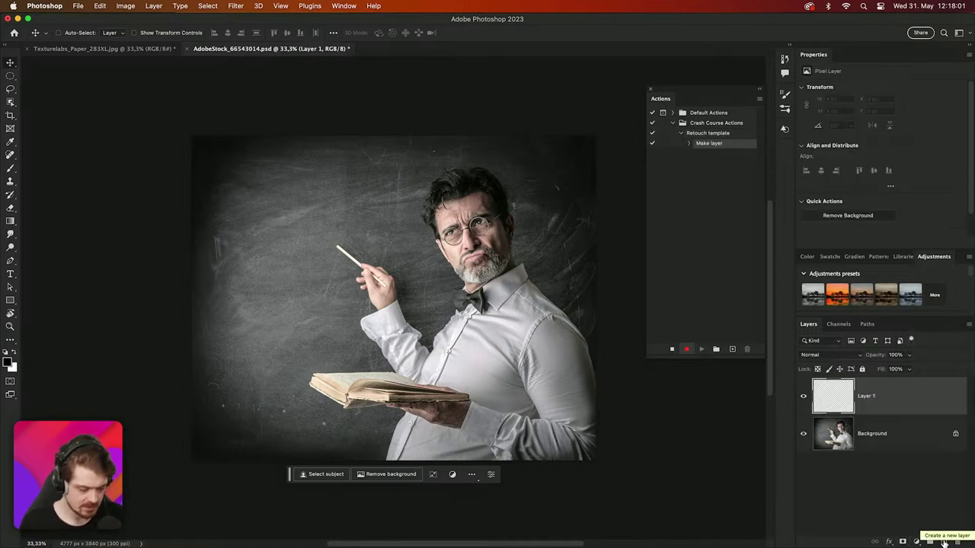
Fill Layer 1 with 50% Gray using Soft Light mode
key("shift+BackSpace")
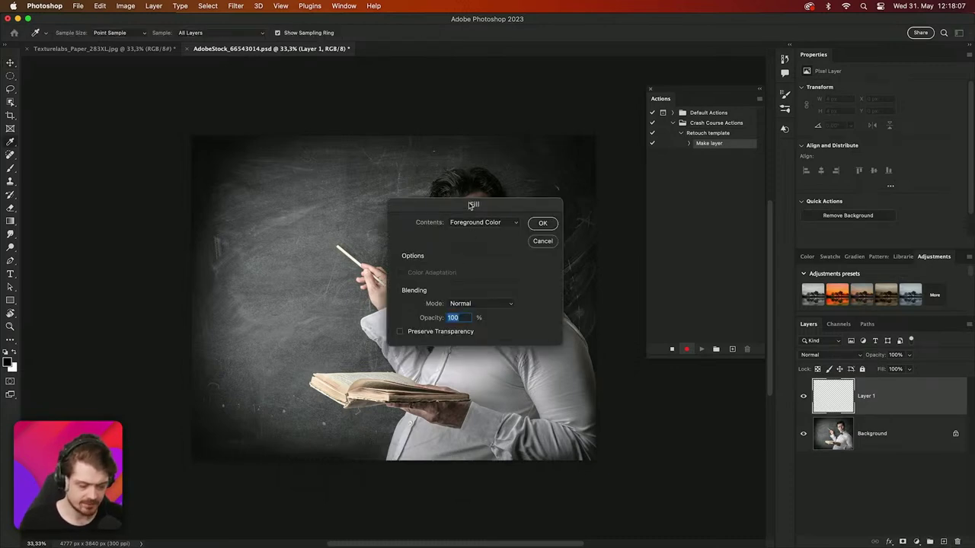
left_click(470, 222)
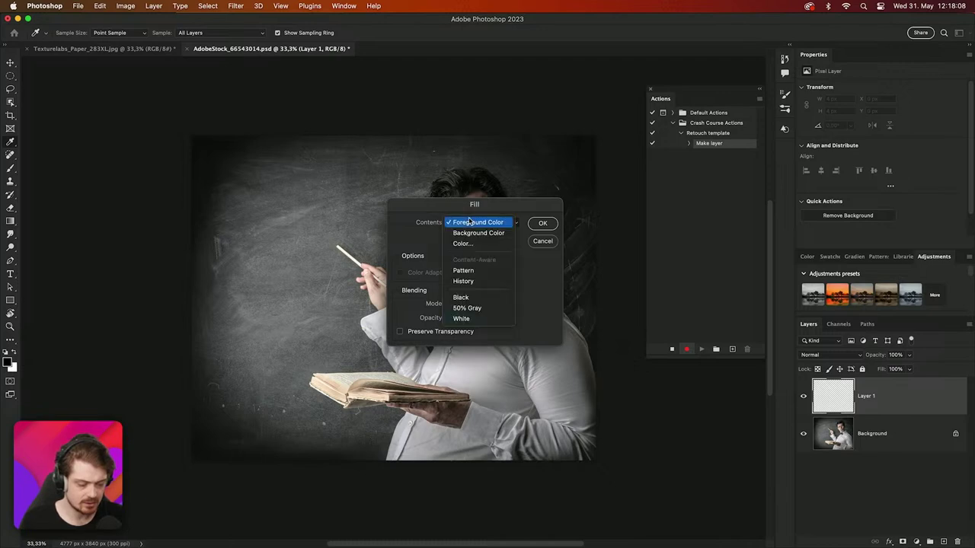
left_click(464, 307)
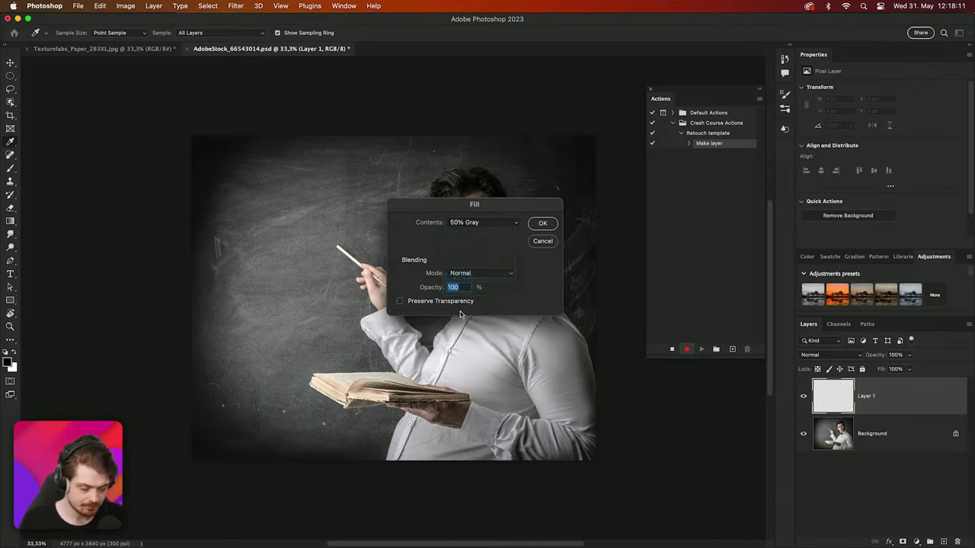
left_click(487, 274)
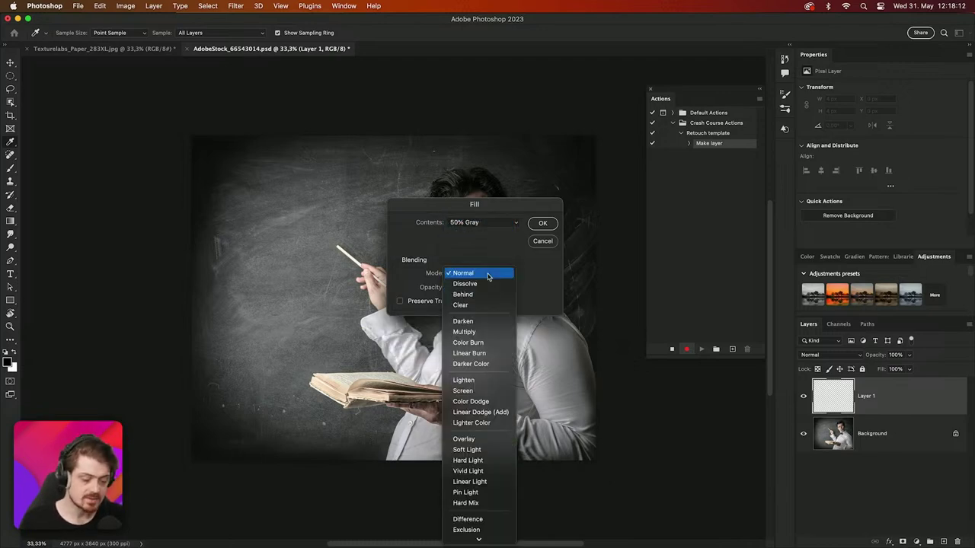
left_click(473, 451)
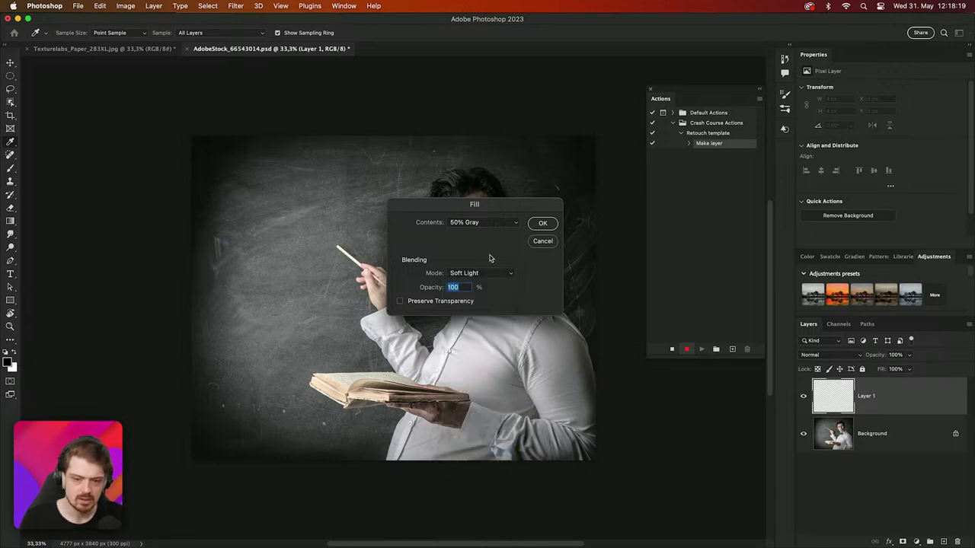
left_click(542, 224)
key("v")
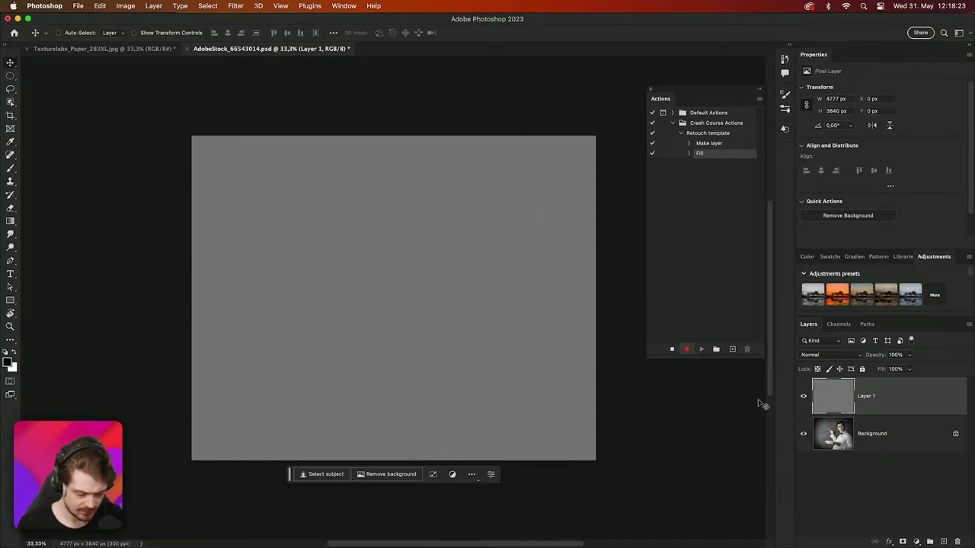
Rename Layer 1 to 'D & B'
double_click(869, 396)
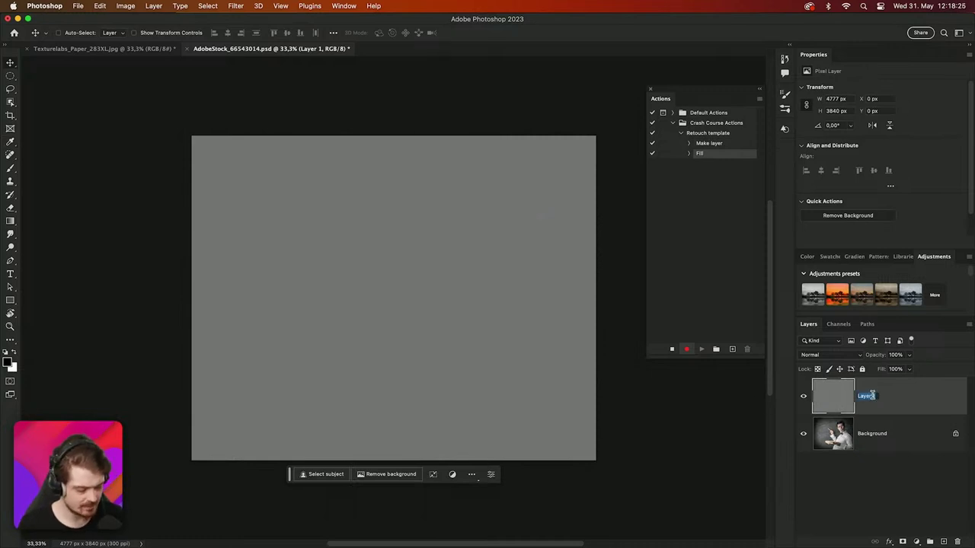
type("D & B")
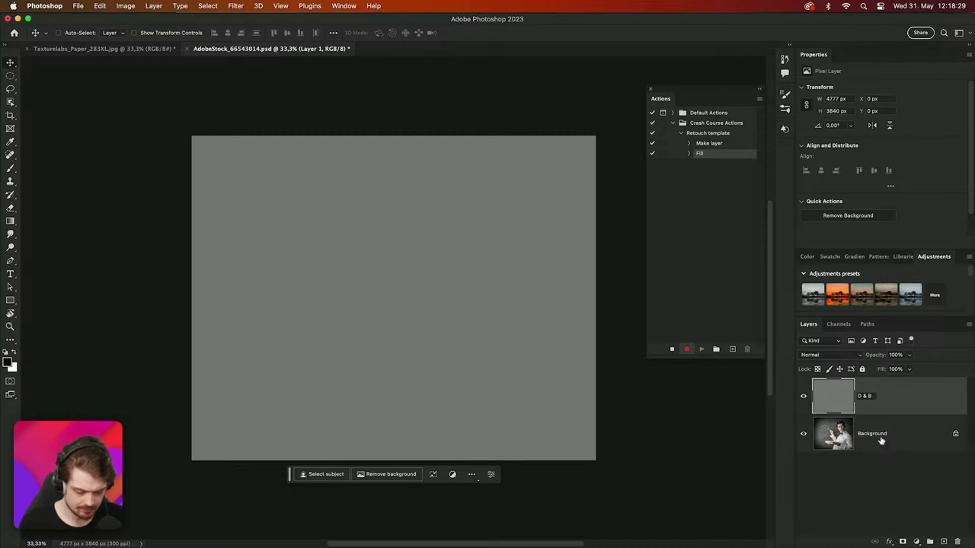
key("Return")
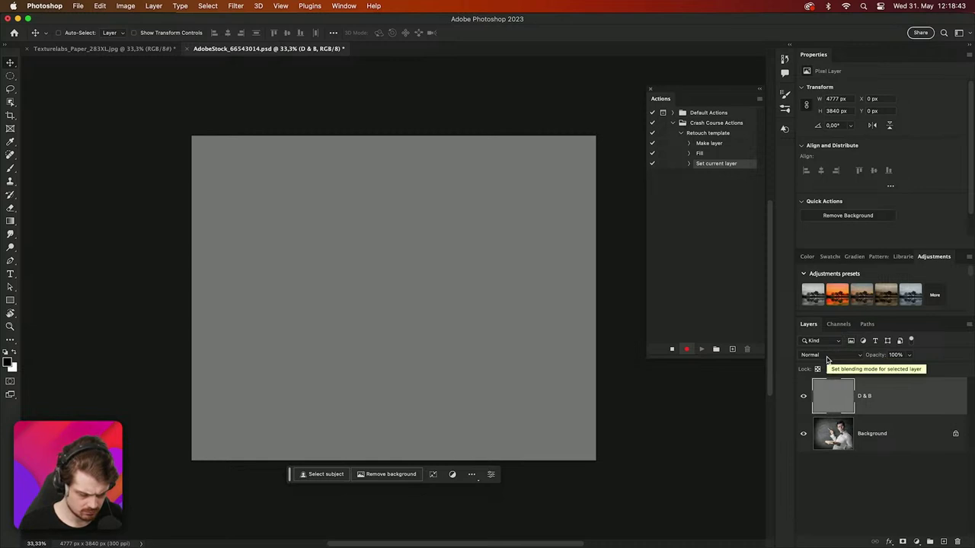
Inspect the recorded Fill step, then set the D & B layer blend mode to Soft Light
left_click(689, 164)
left_click(689, 153)
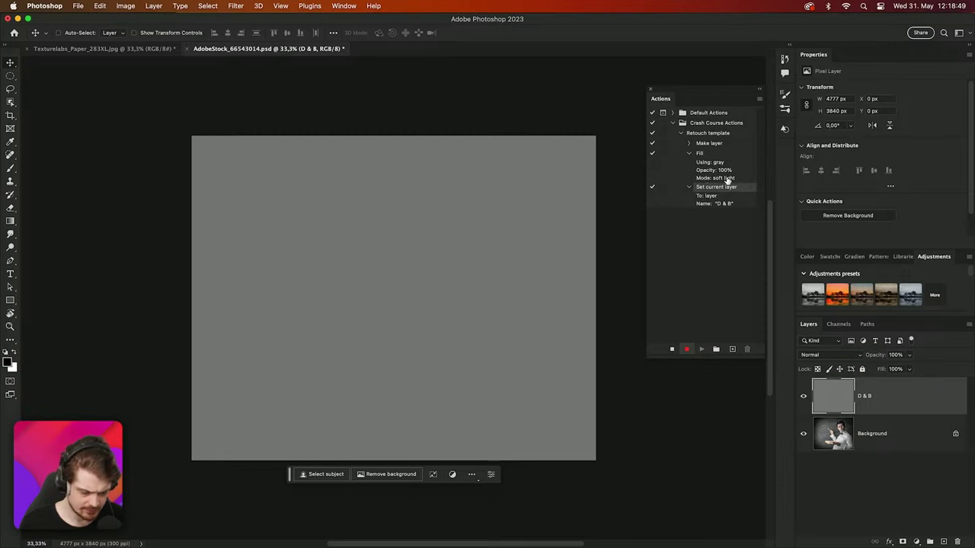
left_click(847, 356)
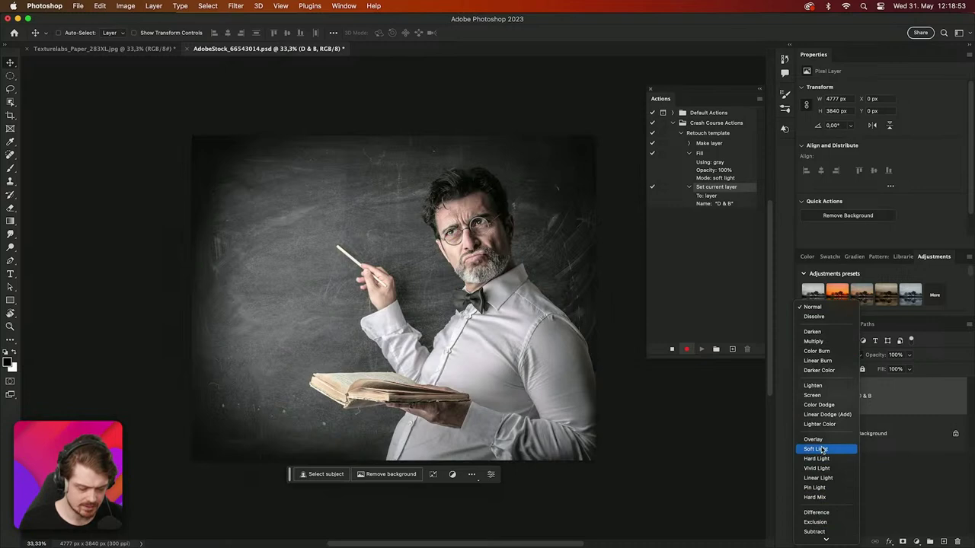
left_click(823, 451)
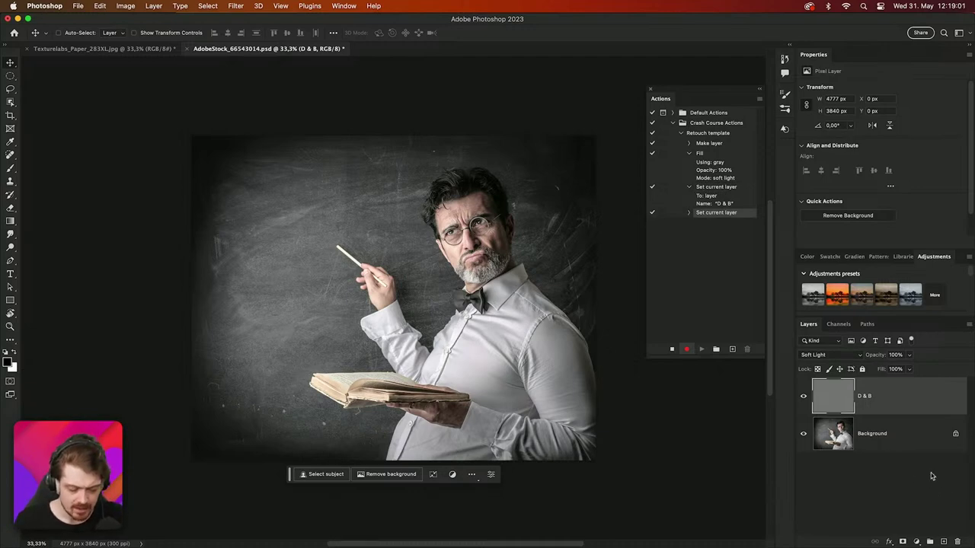
Add a Vibrance adjustment layer above D & B and invert its mask to black
left_click(917, 543)
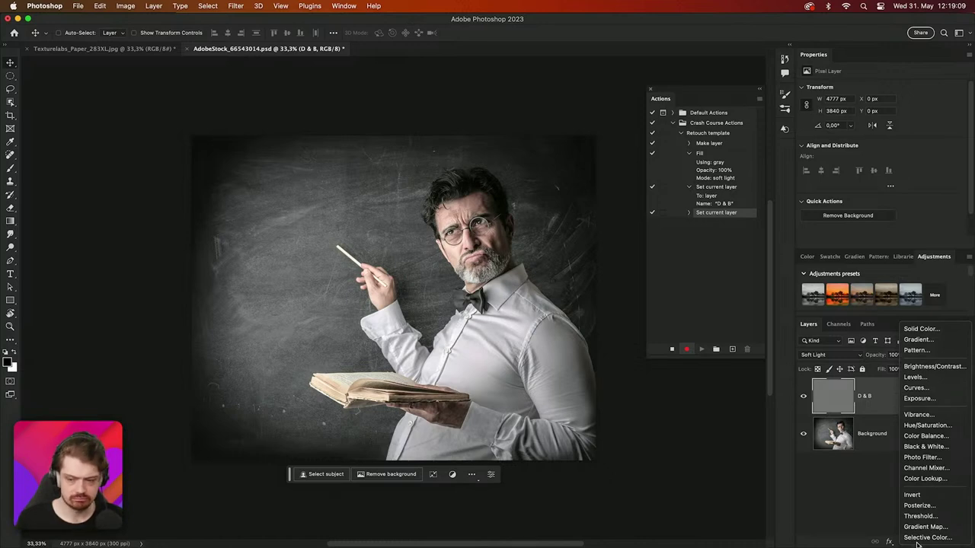
left_click(936, 416)
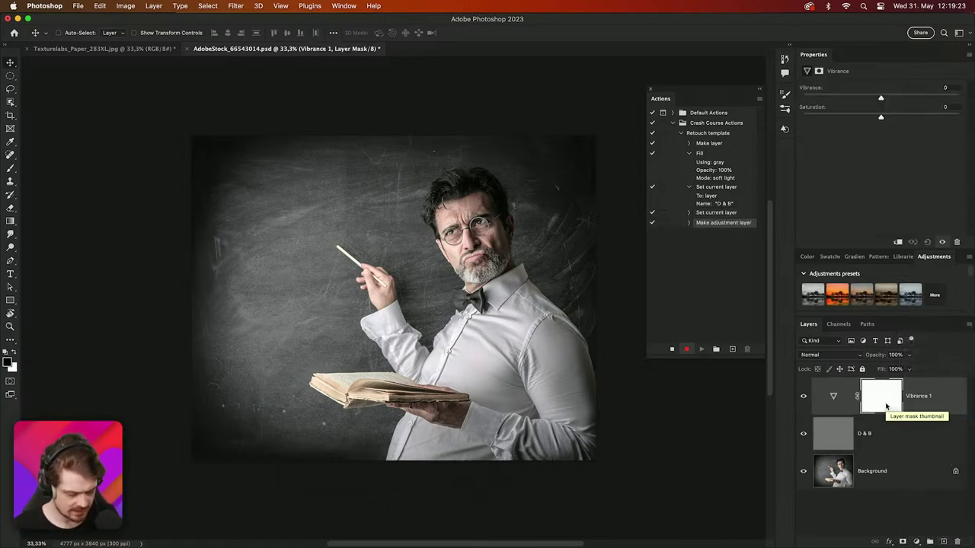
key("super+i")
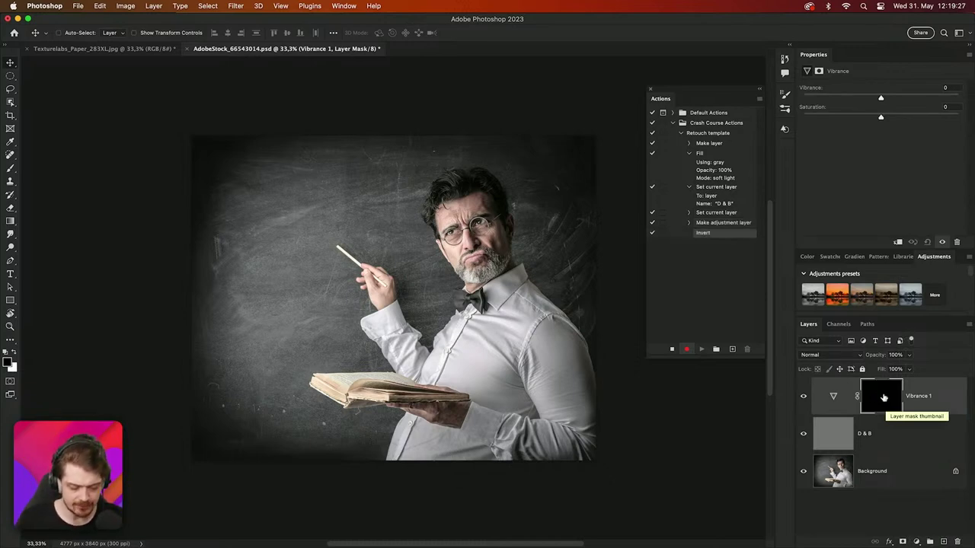
Add a top layer named 'Make Edits here' and group it with Vibrance 1 and D & B
left_click(945, 541)
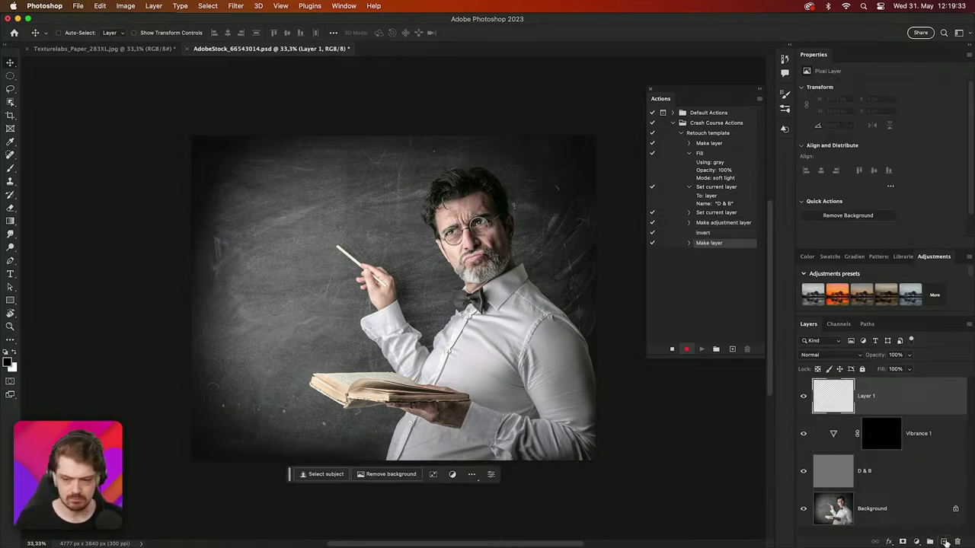
double_click(873, 395)
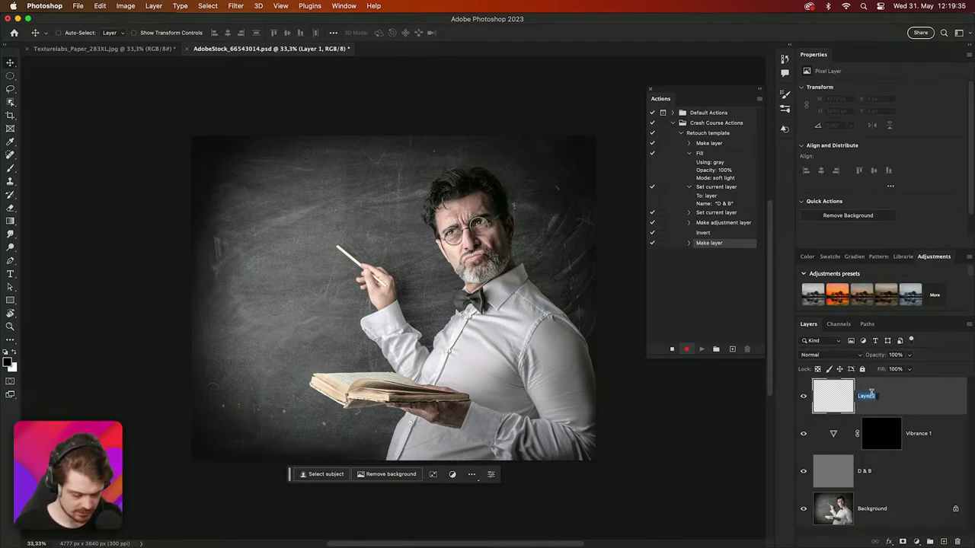
type("Make Edits here")
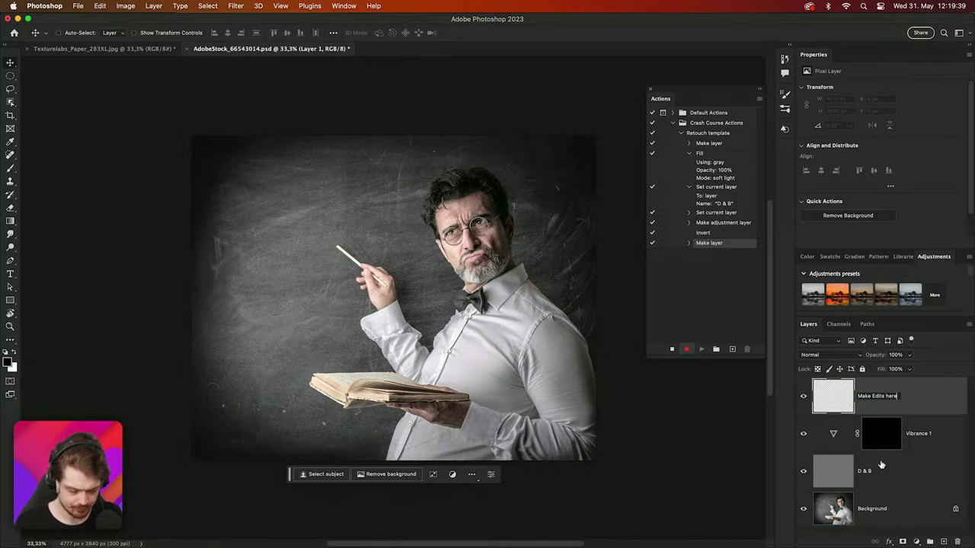
left_click(930, 399)
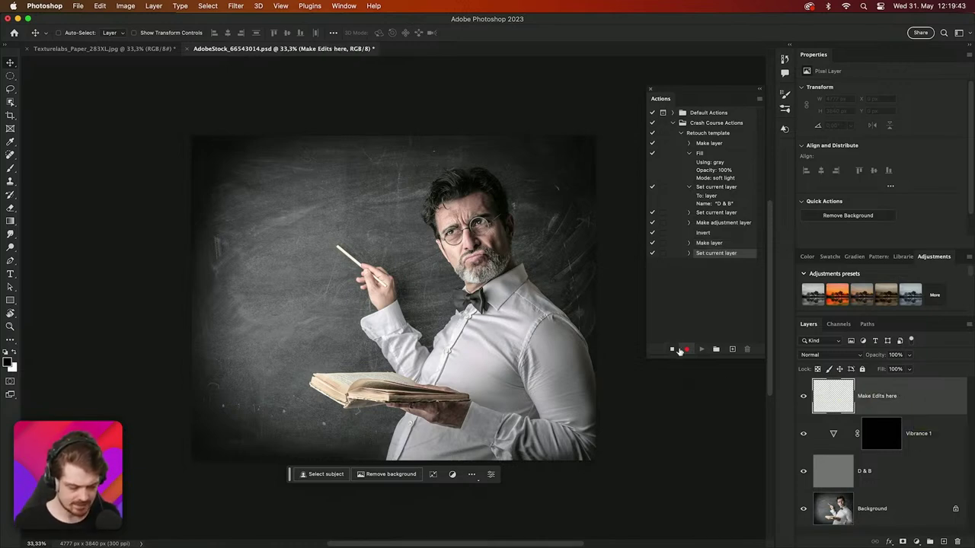
left_click(918, 470, "shift")
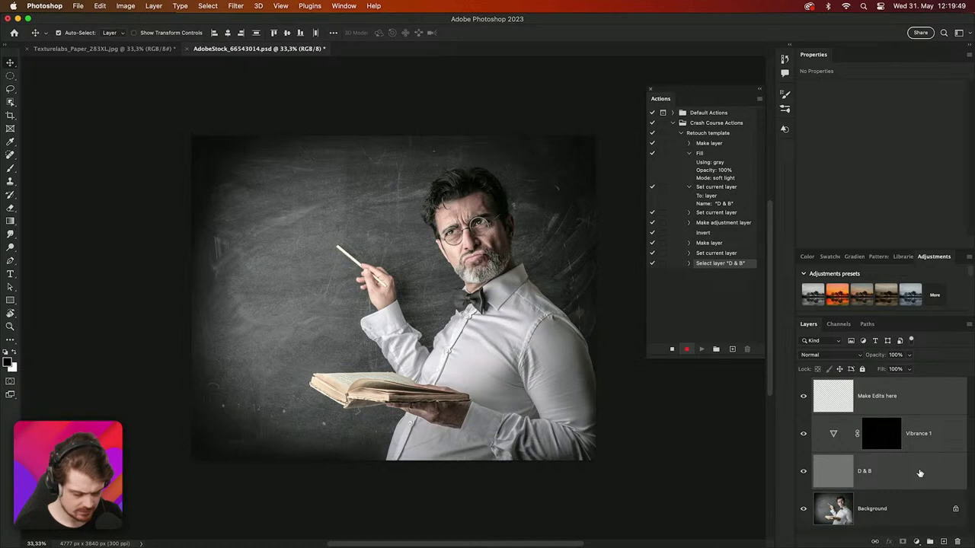
key("super+g")
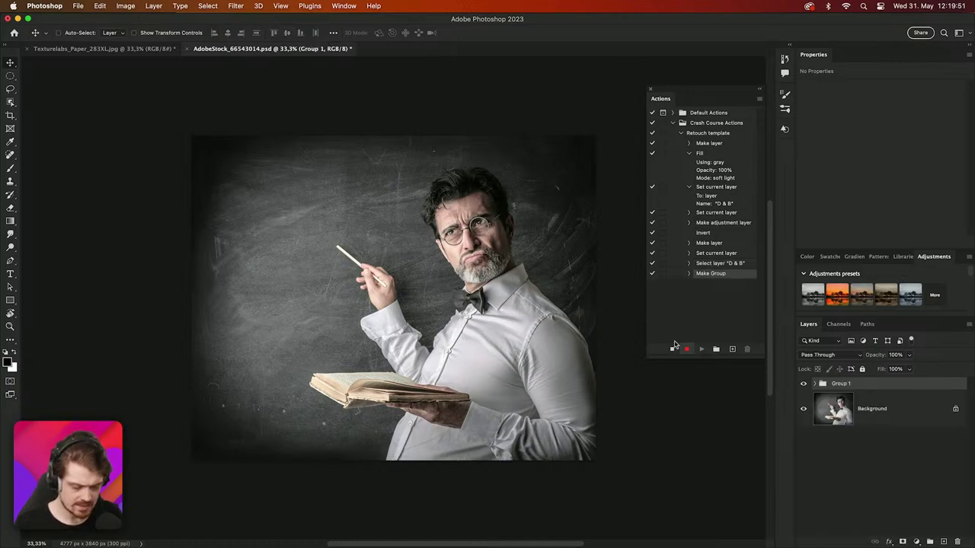
Record the rename of Group 1 to 'Edits' in the action, then expand the group
left_click(672, 349)
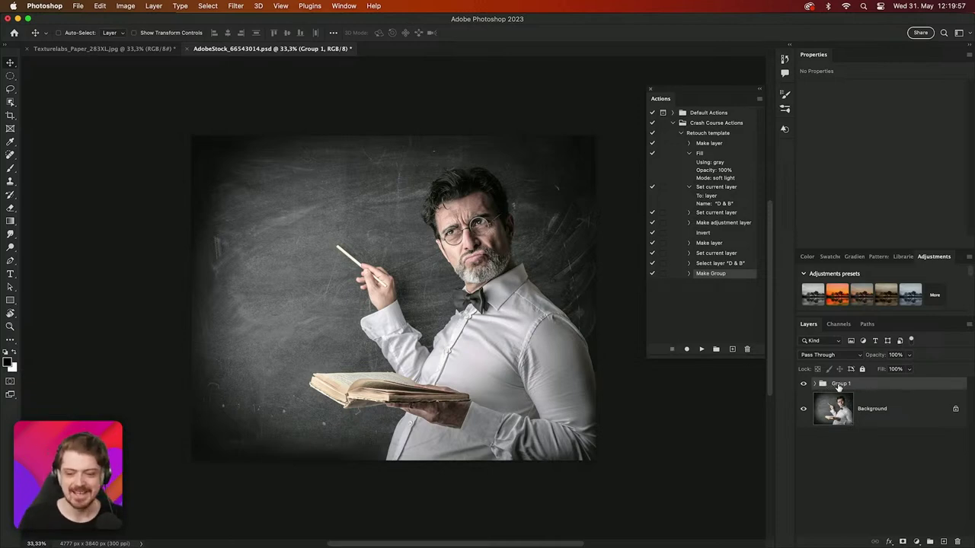
left_click(688, 352)
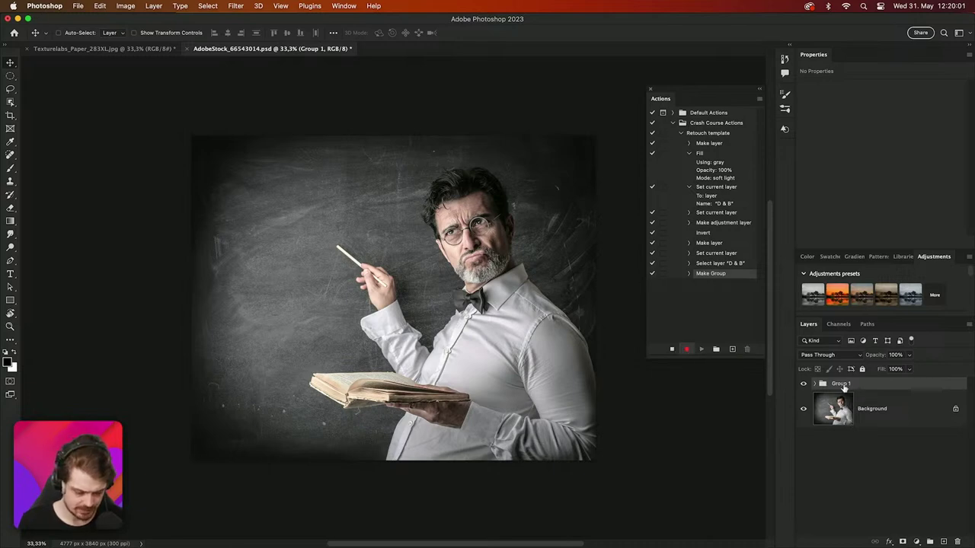
double_click(841, 383)
type("Ed")
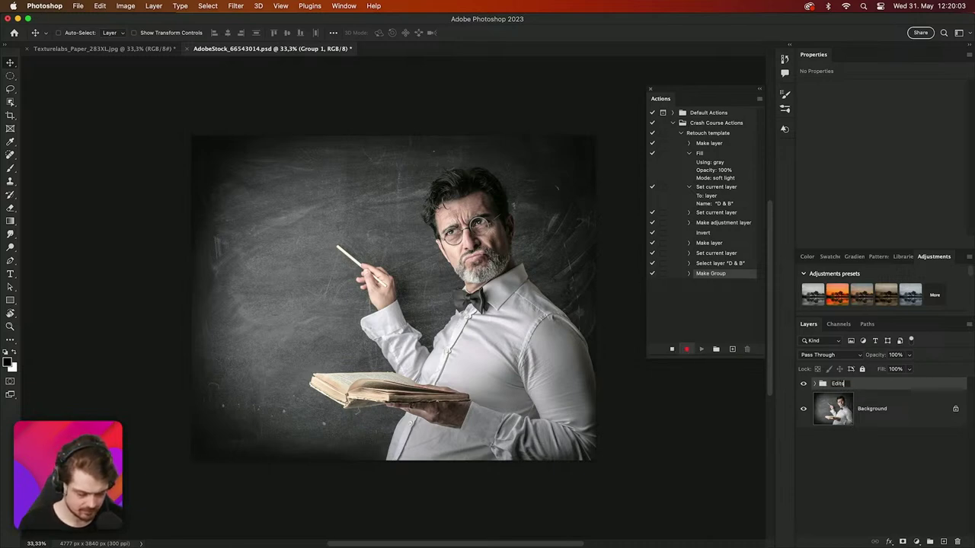
type("its")
key("Return")
left_click(672, 350)
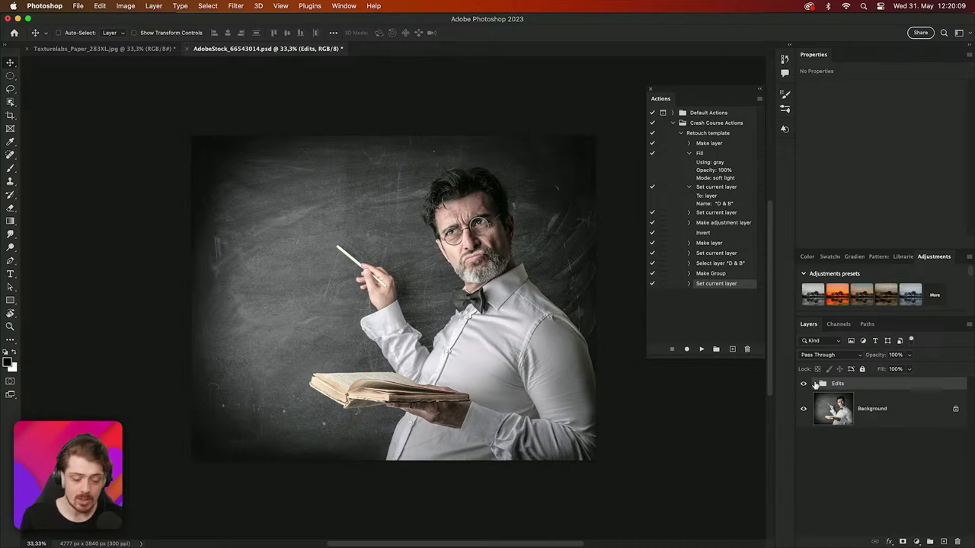
left_click(815, 384)
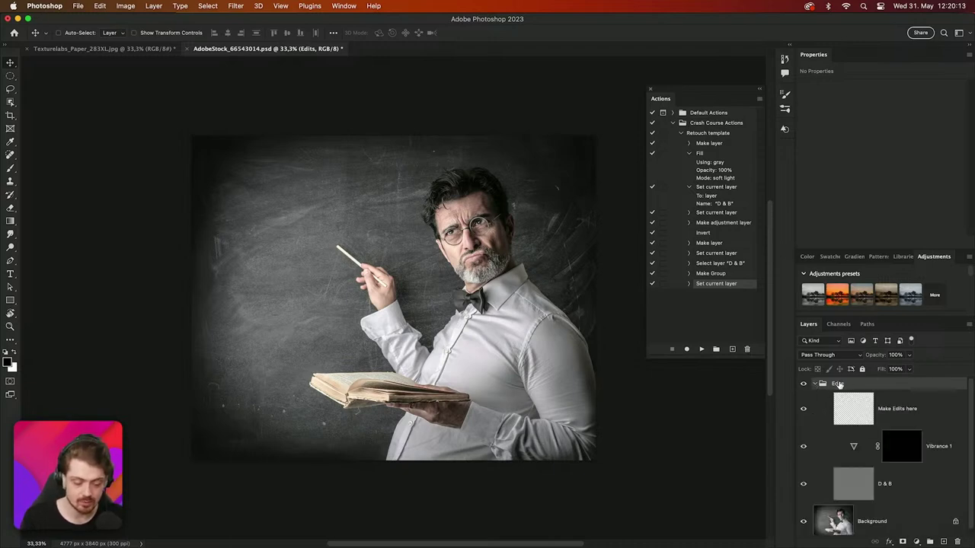
Select the D & B layer and set up a brush of about 1082 px
left_click(918, 482)
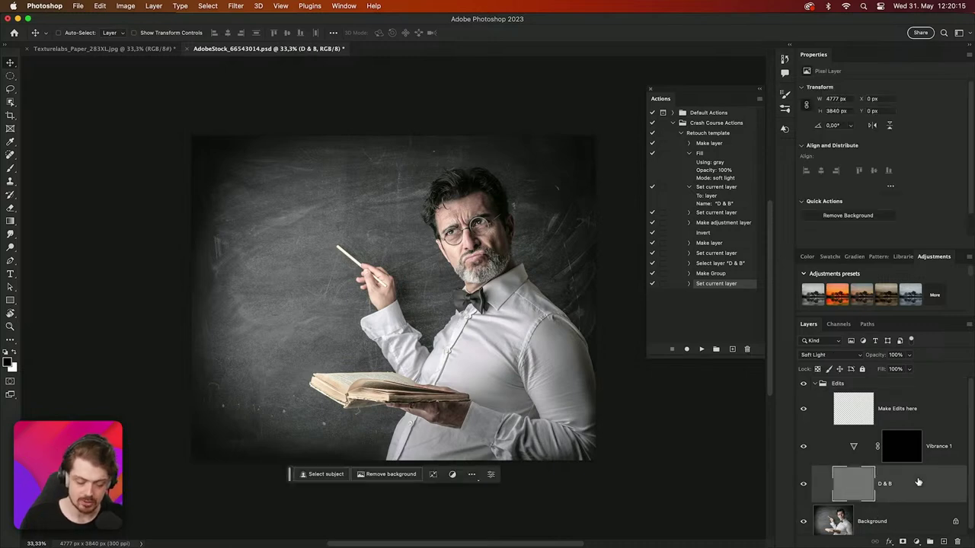
key("b")
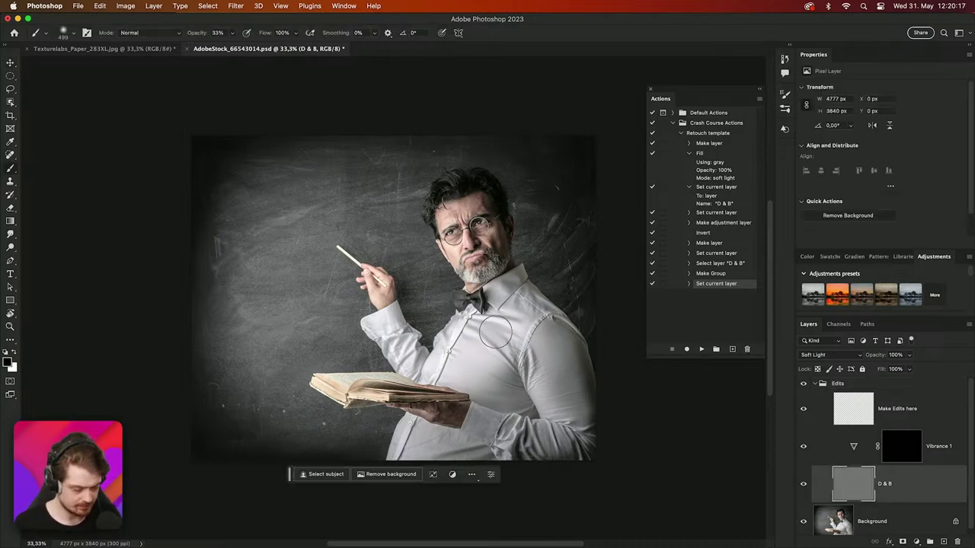
left_click_drag(381, 339, 429, 340)
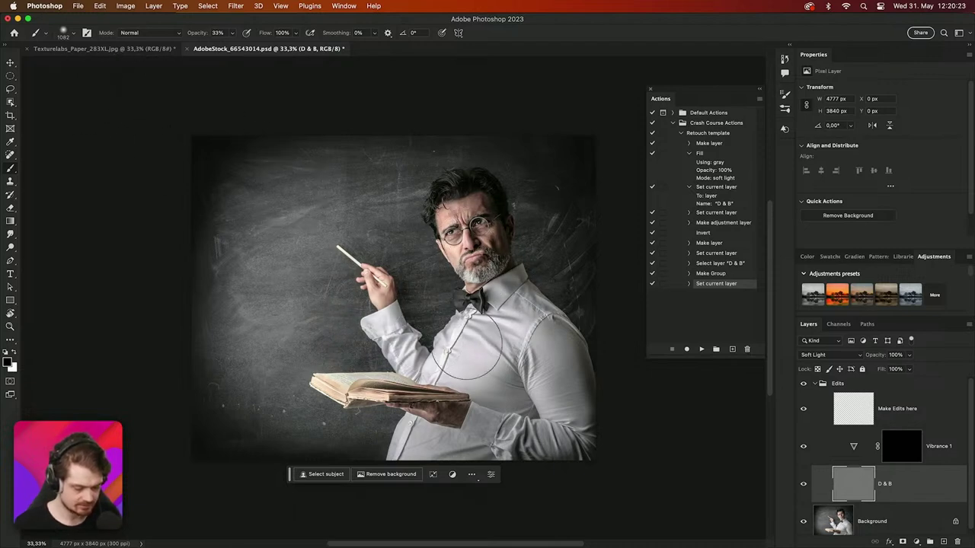
left_click_drag(466, 345, 388, 335)
key("ctrl+z")
Paint white on D & B over the man's face, chalk hand and book
key("x")
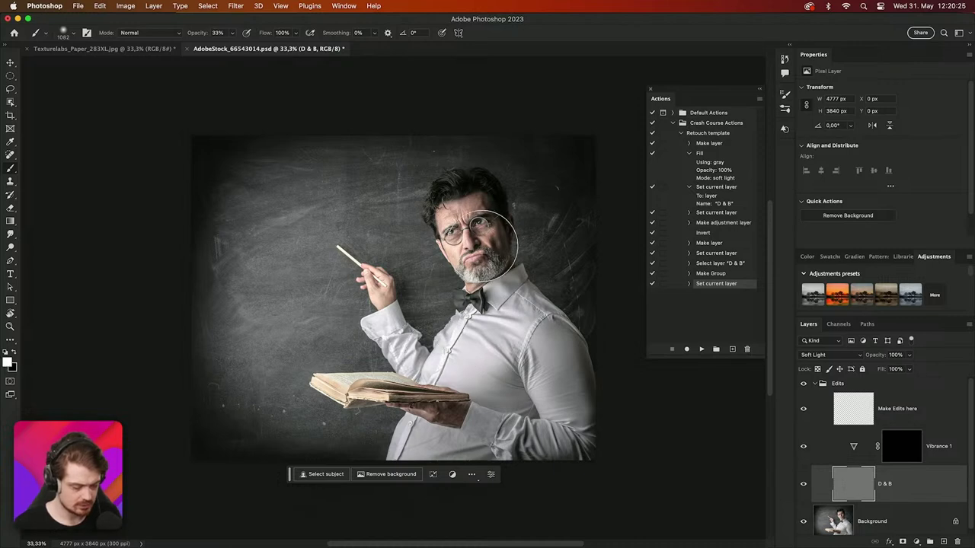
mouse_move(479, 244)
left_mouse_down()
mouse_move(474, 211)
mouse_move(442, 227)
mouse_move(482, 248)
mouse_move(480, 296)
mouse_move(489, 293)
mouse_move(468, 324)
mouse_move(537, 349)
mouse_move(541, 395)
mouse_move(499, 457)
mouse_move(484, 445)
mouse_move(571, 377)
mouse_move(583, 318)
mouse_move(580, 380)
mouse_move(543, 235)
mouse_move(515, 230)
mouse_move(514, 163)
mouse_move(576, 220)
mouse_move(575, 272)
mouse_move(358, 343)
mouse_move(387, 374)
mouse_move(365, 439)
mouse_move(365, 404)
left_mouse_up()
key("x")
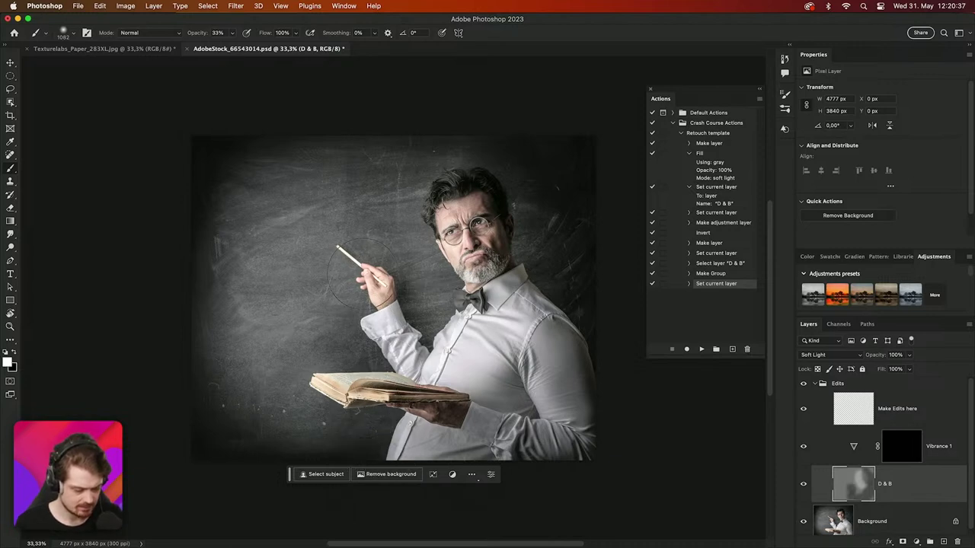
mouse_move(356, 276)
left_mouse_down()
mouse_move(324, 244)
mouse_move(344, 392)
mouse_move(450, 364)
mouse_move(427, 438)
mouse_move(419, 434)
left_mouse_up()
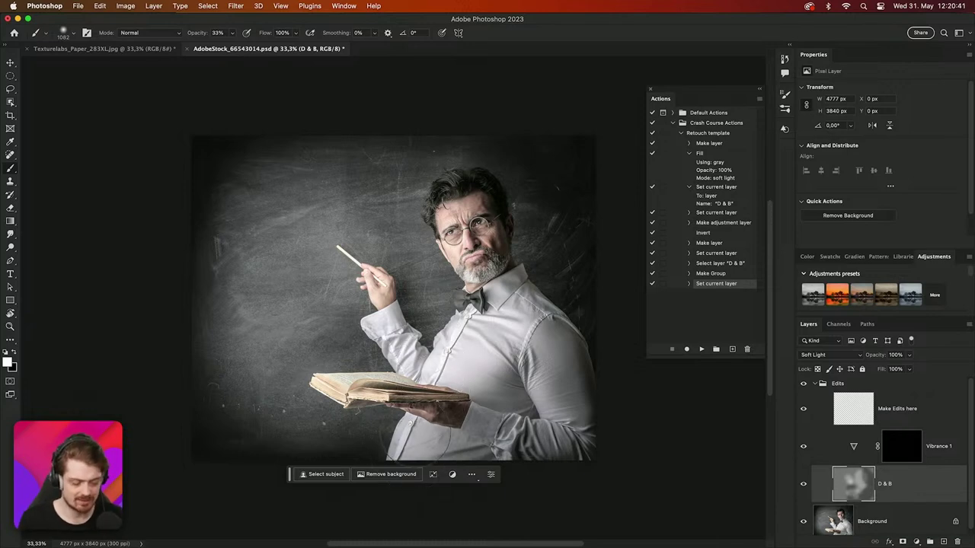
left_click(854, 411)
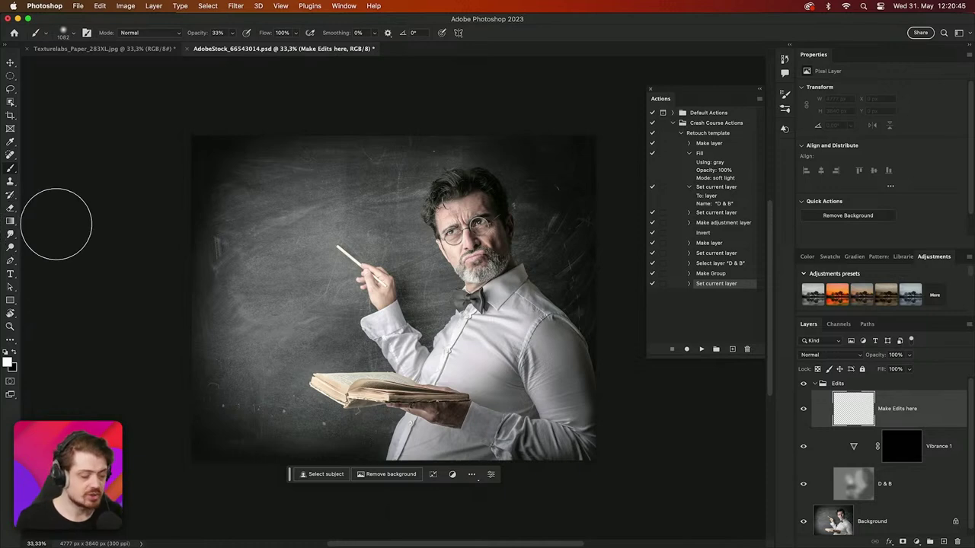
Set the Spot Healing Brush to sample all layers at about 171 px
left_click(10, 156)
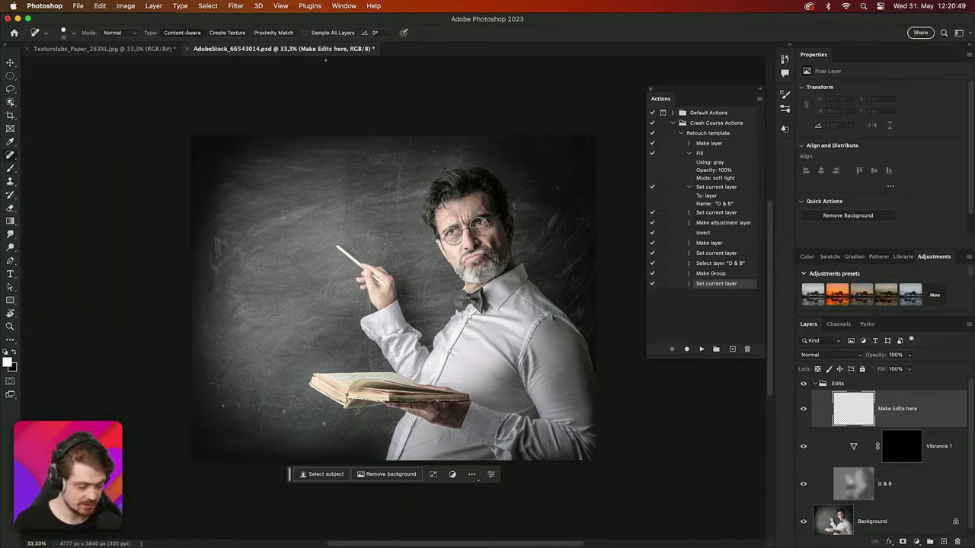
left_click(304, 33)
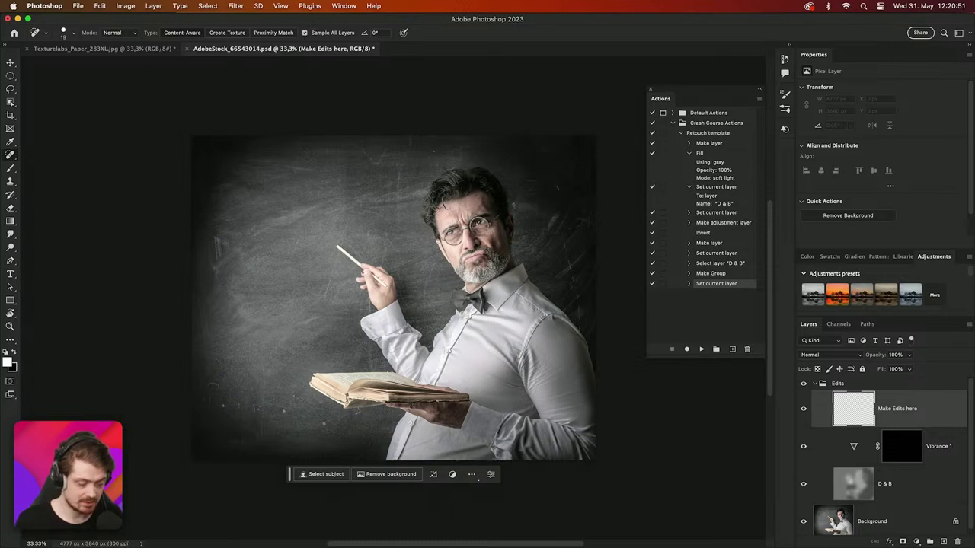
mouse_move(358, 264)
left_mouse_down()
mouse_move(348, 272)
mouse_move(352, 259)
mouse_move(363, 269)
left_mouse_up()
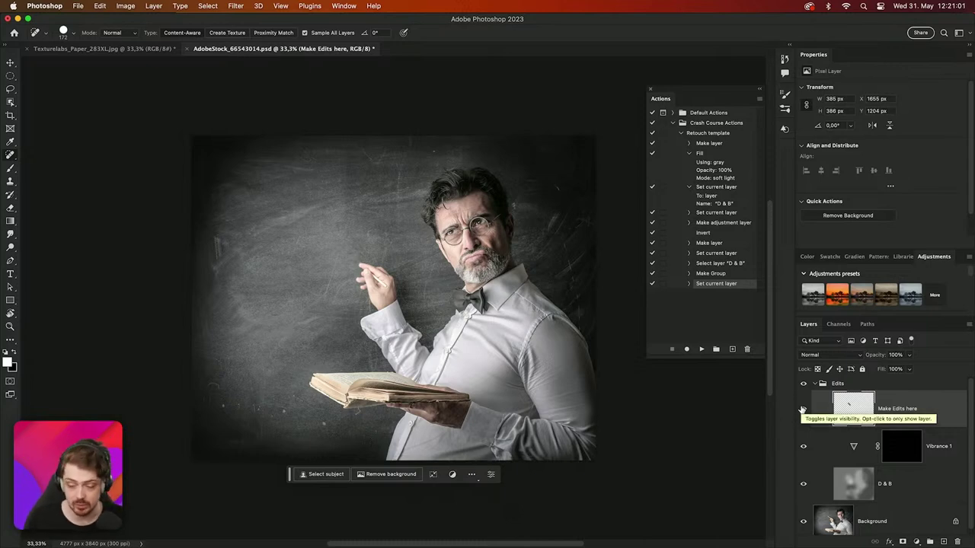
Raise Vibrance 1's vibrance to about +35 and target its mask
left_click(896, 447)
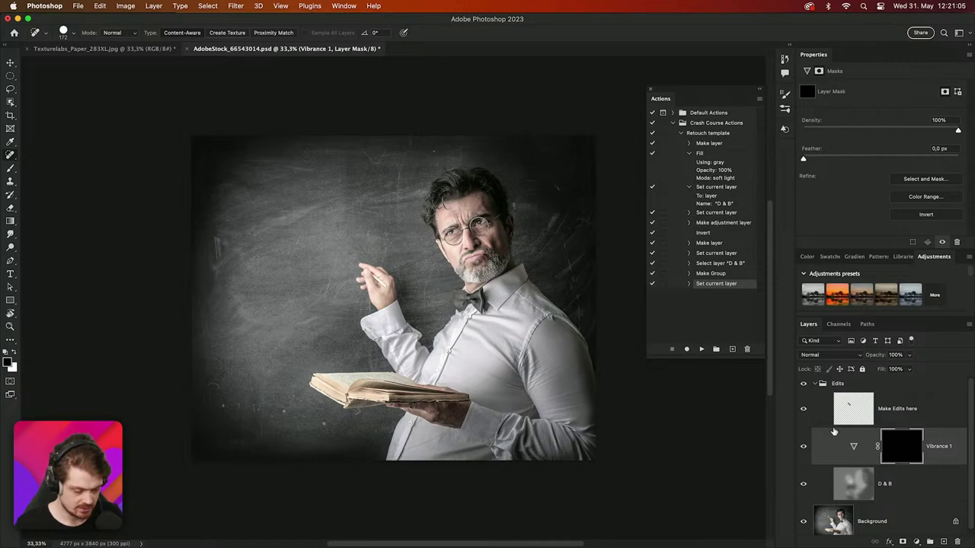
left_click(839, 440)
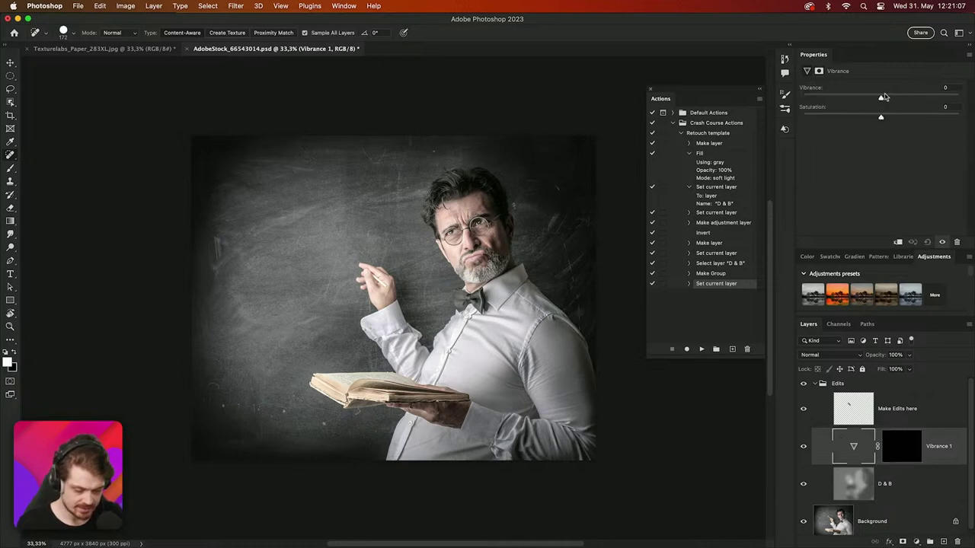
left_click_drag(881, 98, 909, 96)
left_click(905, 450)
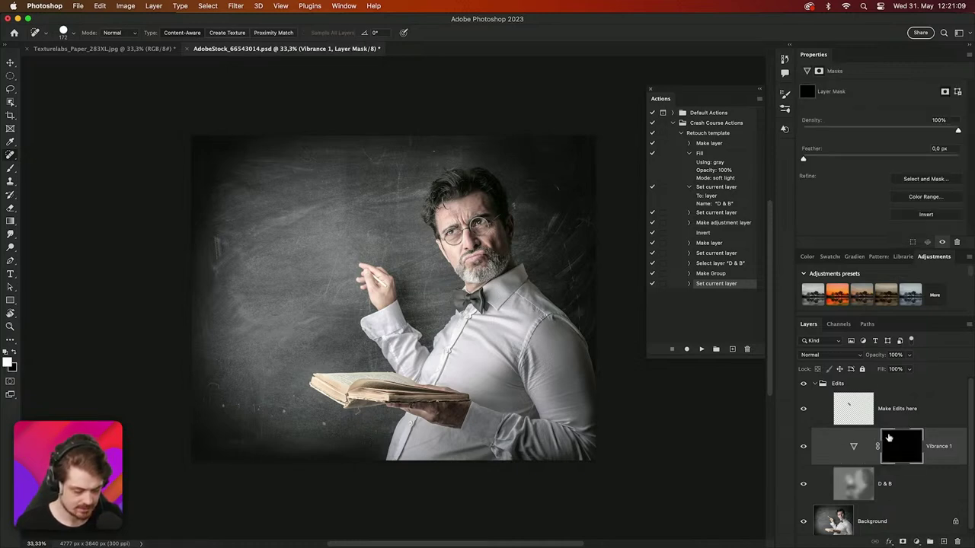
key("super+j")
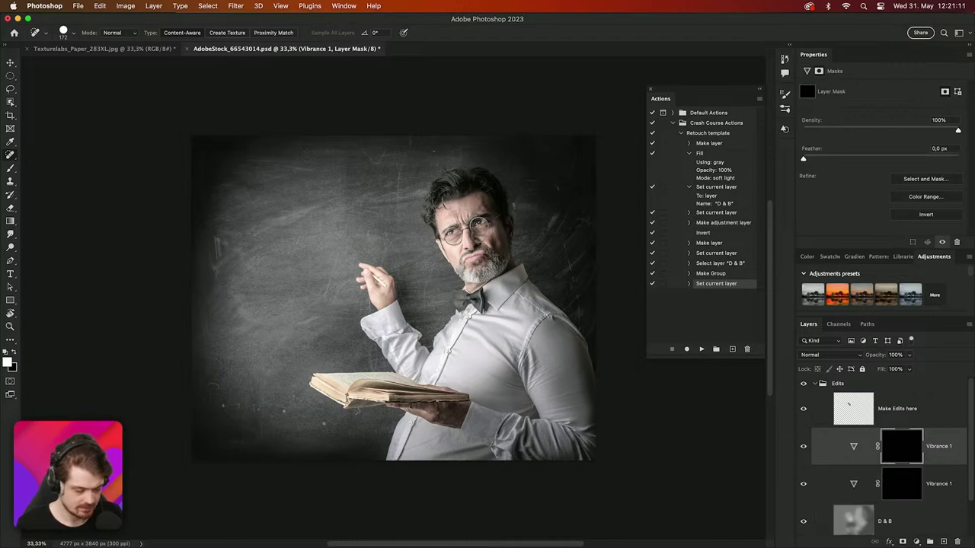
mouse_move(452, 240)
left_mouse_down()
mouse_move(502, 240)
mouse_move(466, 229)
mouse_move(457, 151)
left_mouse_up()
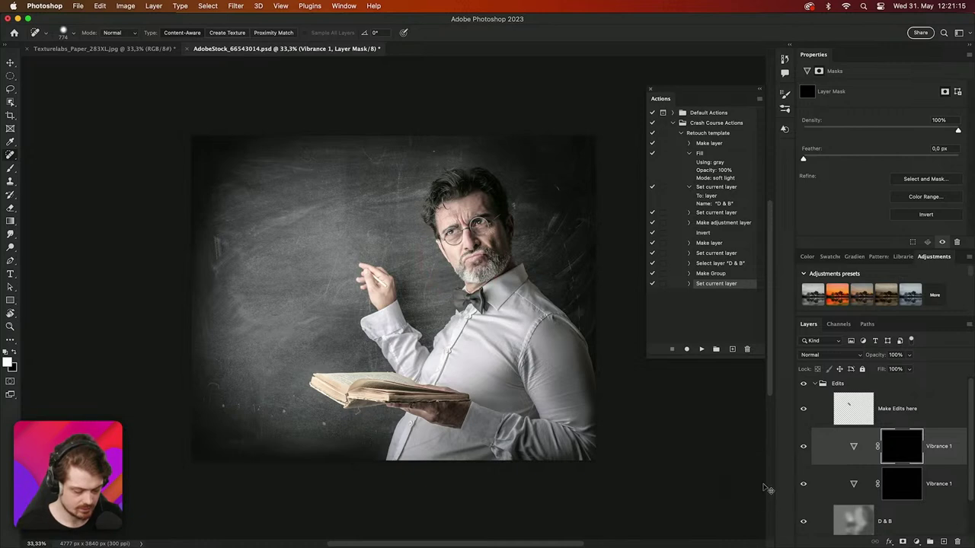
key("super+z")
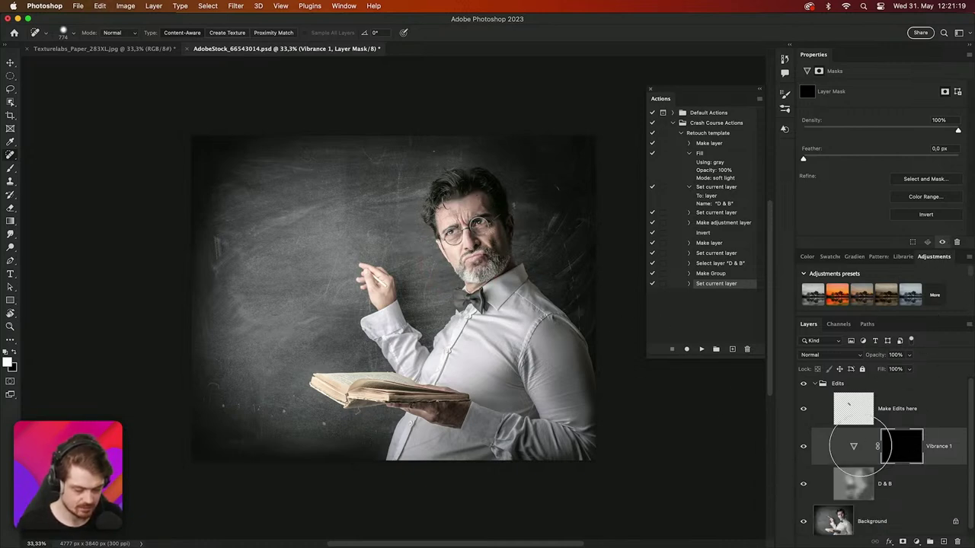
Raise saturation to +41 and paint the mask white over the man's head
left_click(854, 446)
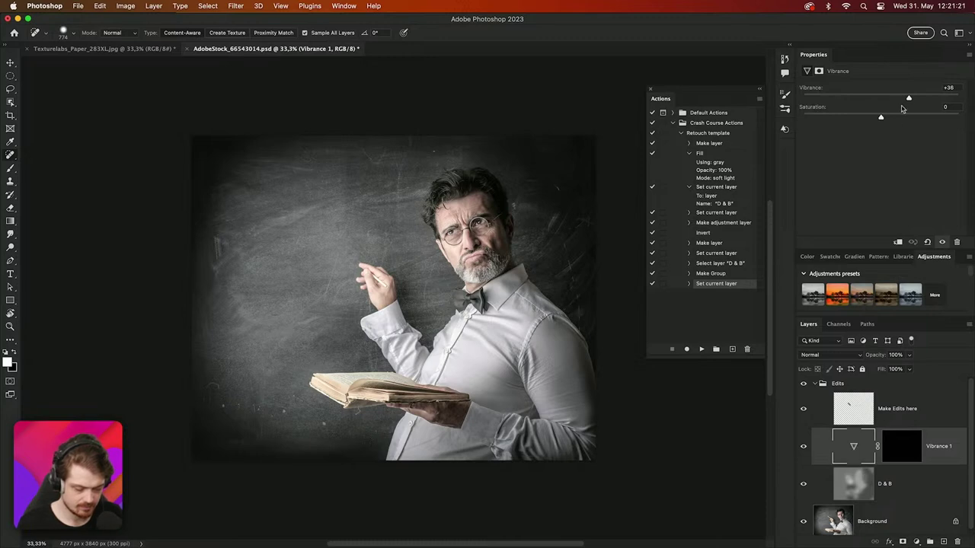
left_click_drag(882, 118, 913, 119)
left_click(901, 447)
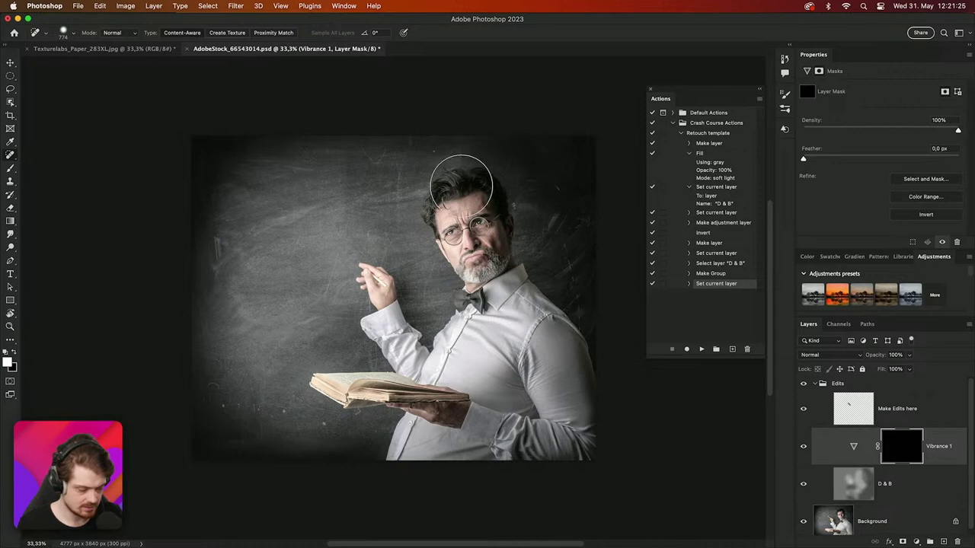
key("b")
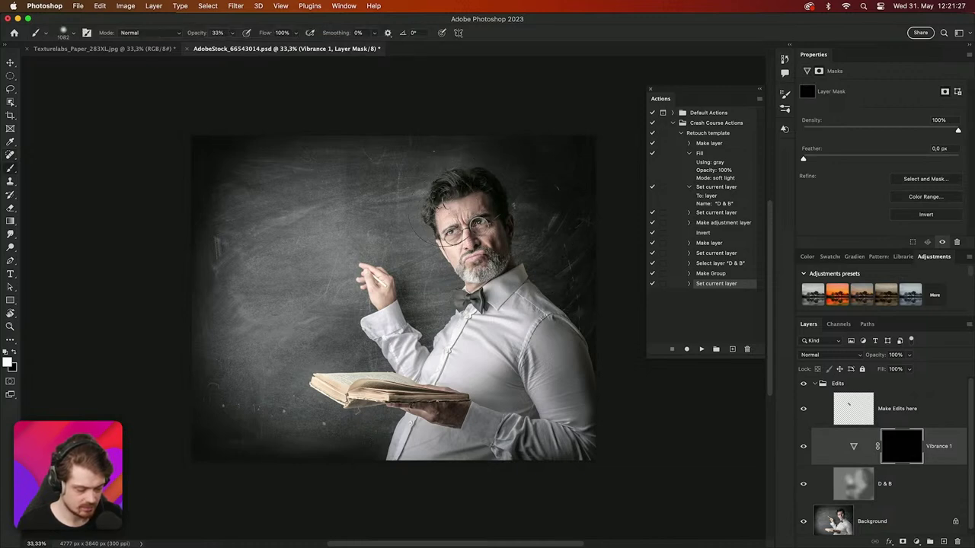
mouse_move(457, 228)
left_mouse_down()
mouse_move(461, 244)
mouse_move(465, 236)
left_mouse_up()
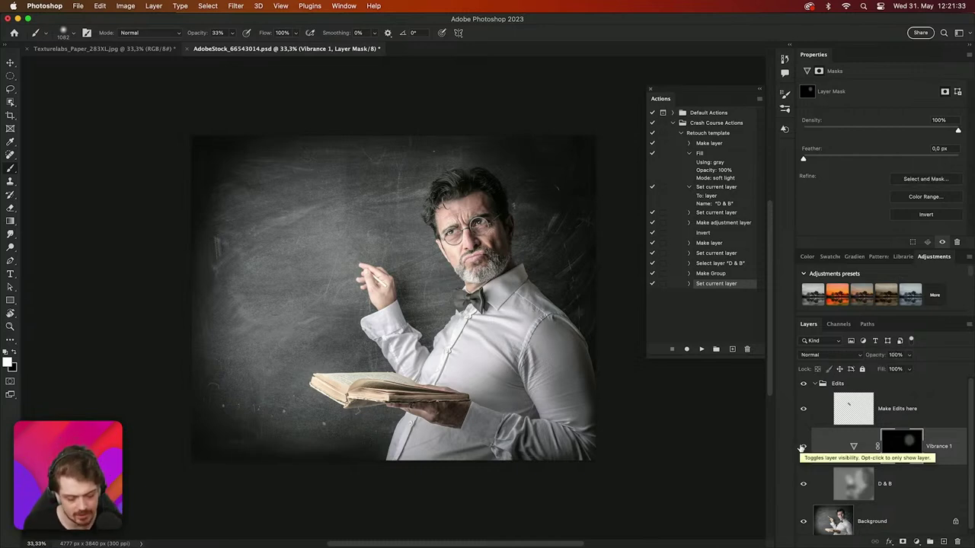
Delete the Edits group and replay Retouch template to rebuild Make Edits here, Vibrance 1, D & B
left_click(911, 387)
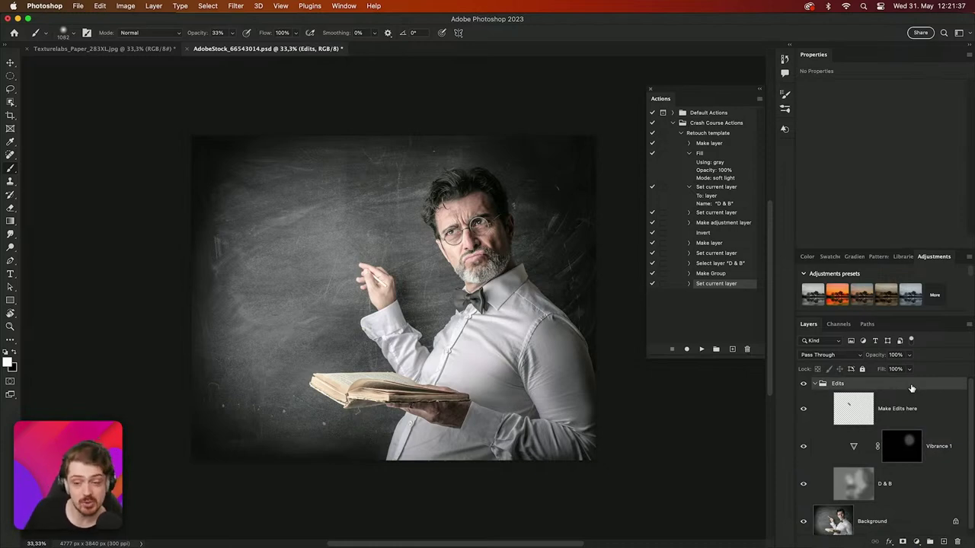
key("BackSpace")
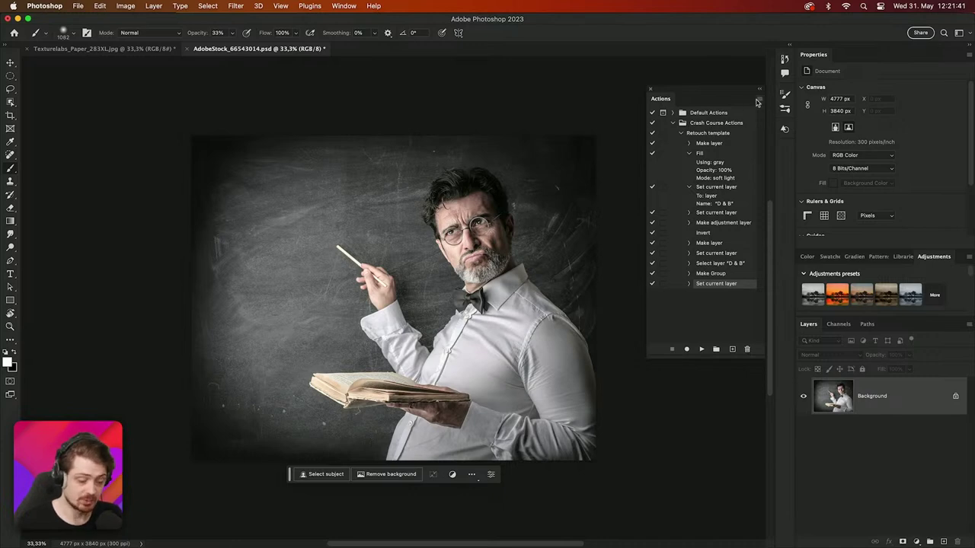
left_click(699, 135)
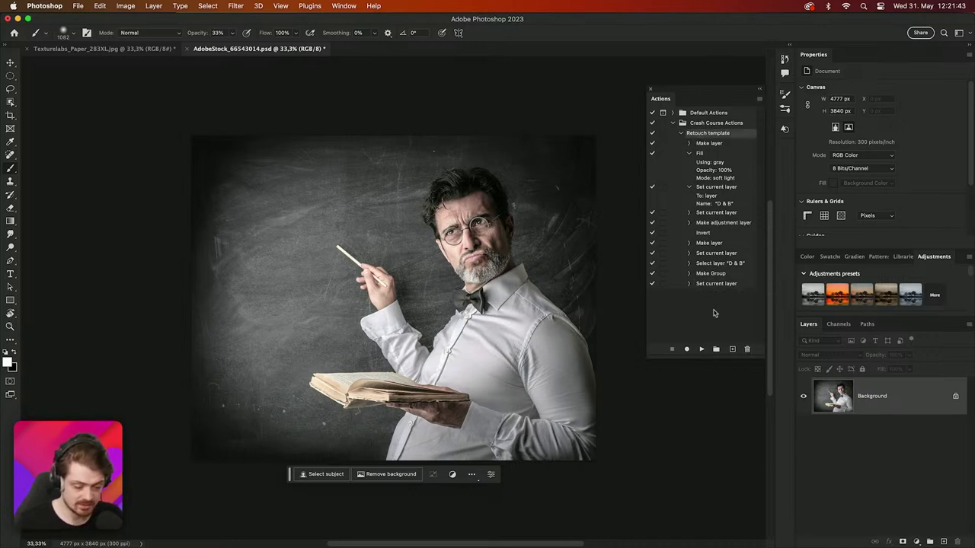
left_click(701, 349)
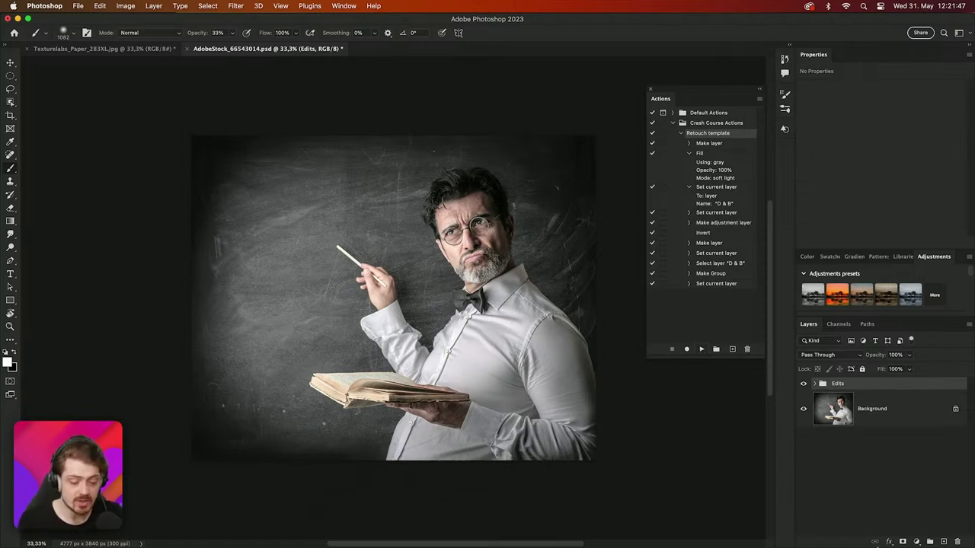
left_click(814, 384)
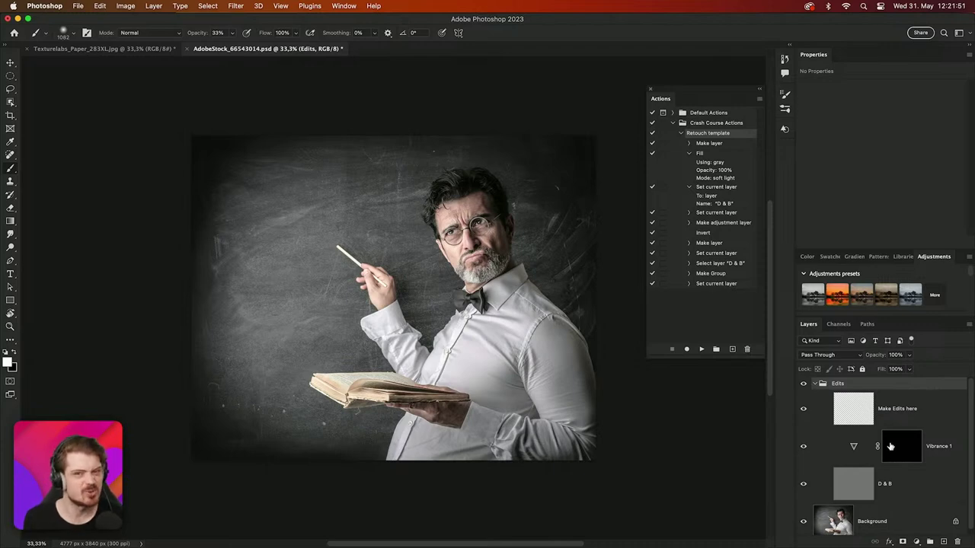
left_click(897, 491)
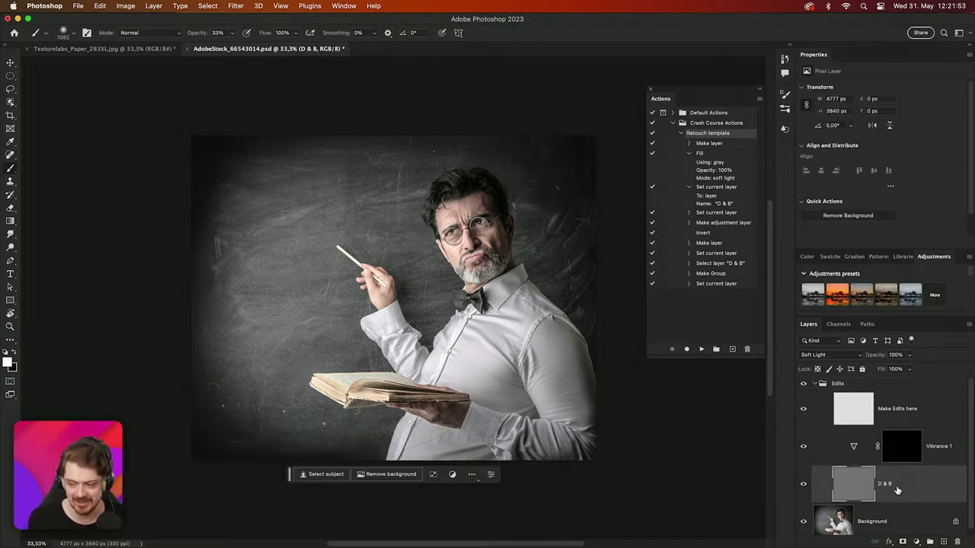
left_click(958, 454)
left_click(931, 396)
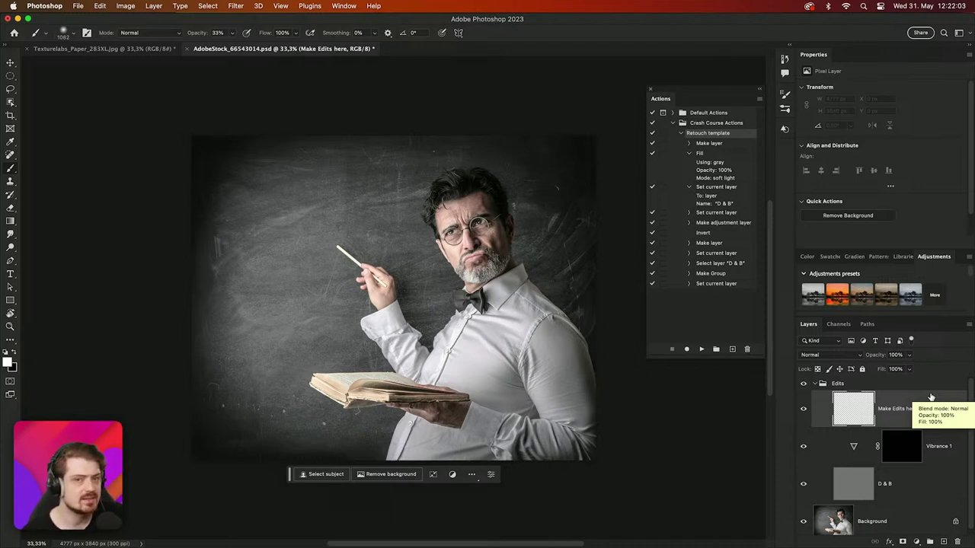
left_click(935, 455)
key("Delete")
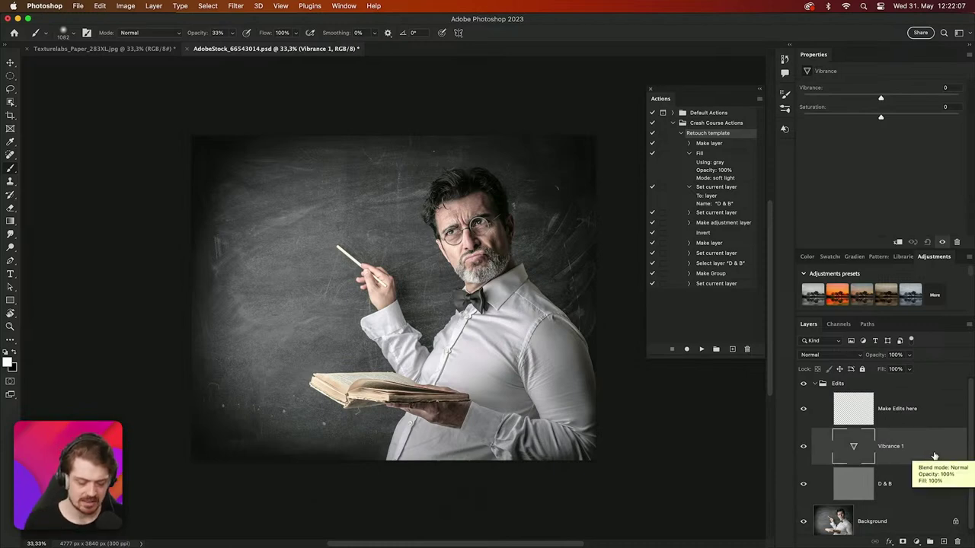
key("Delete")
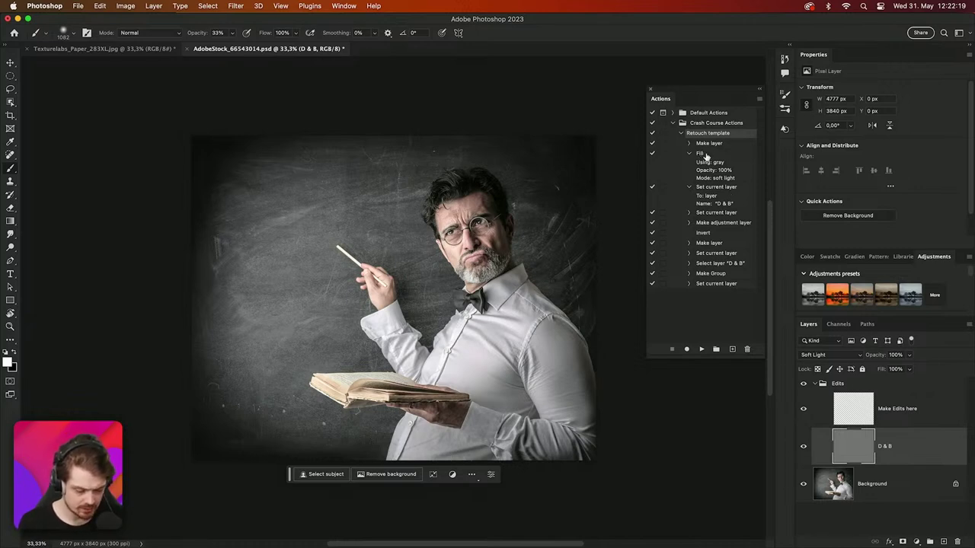
left_click(727, 223)
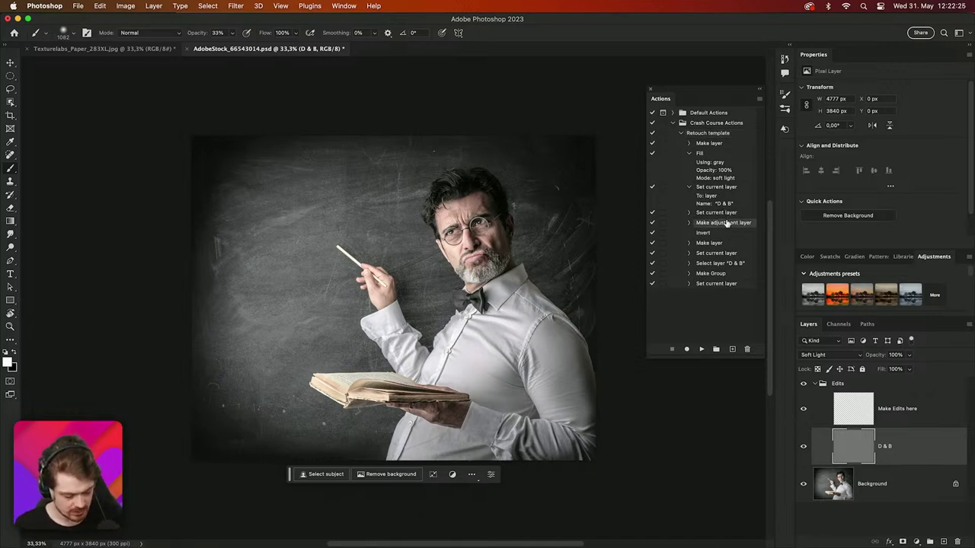
left_click(702, 349)
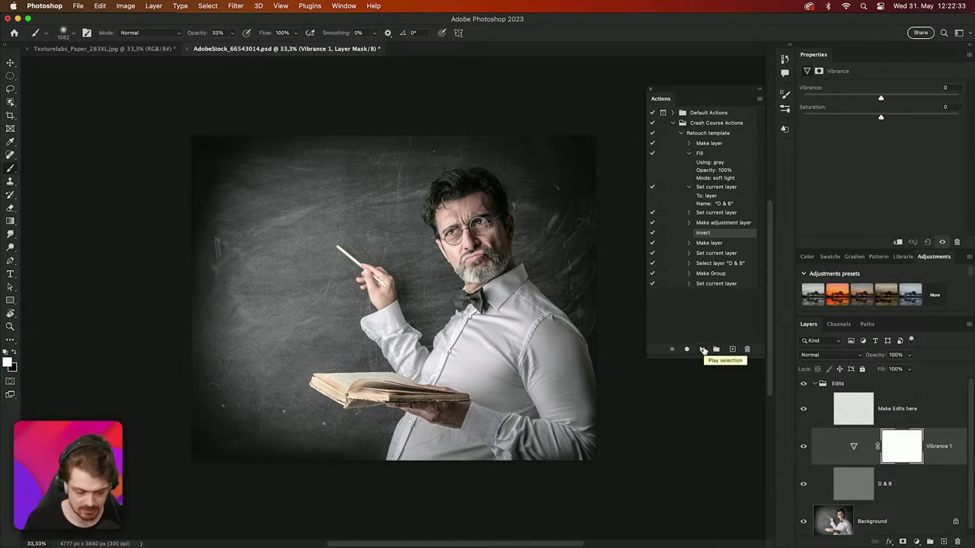
left_click(702, 350)
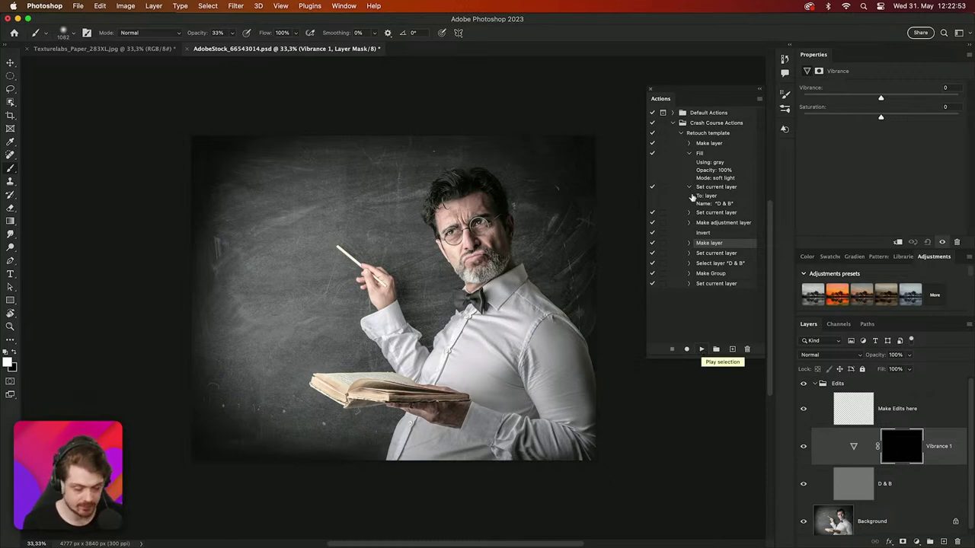
Play Retouch template from the Make adjustment layer step, then delete the Vibrance 2 mask and layer
left_click(710, 224)
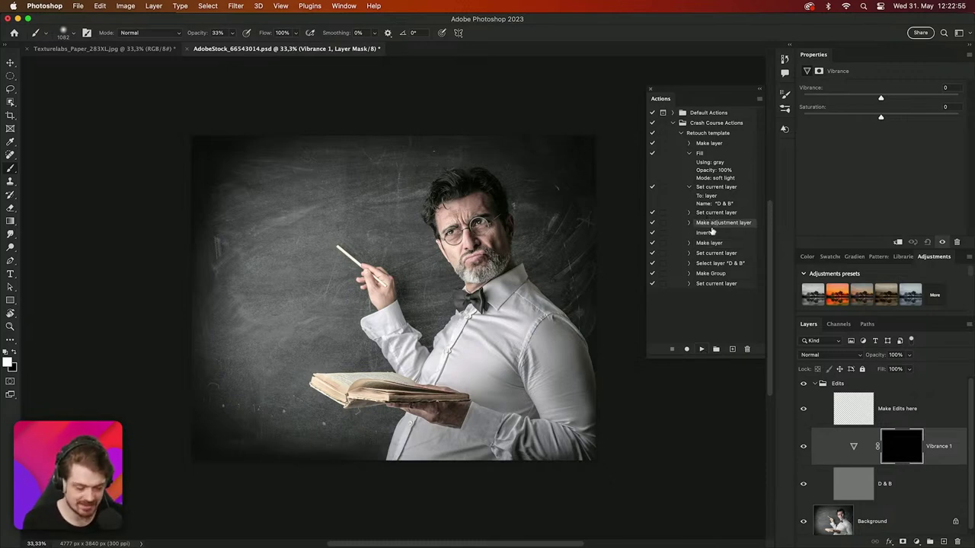
left_click(702, 350)
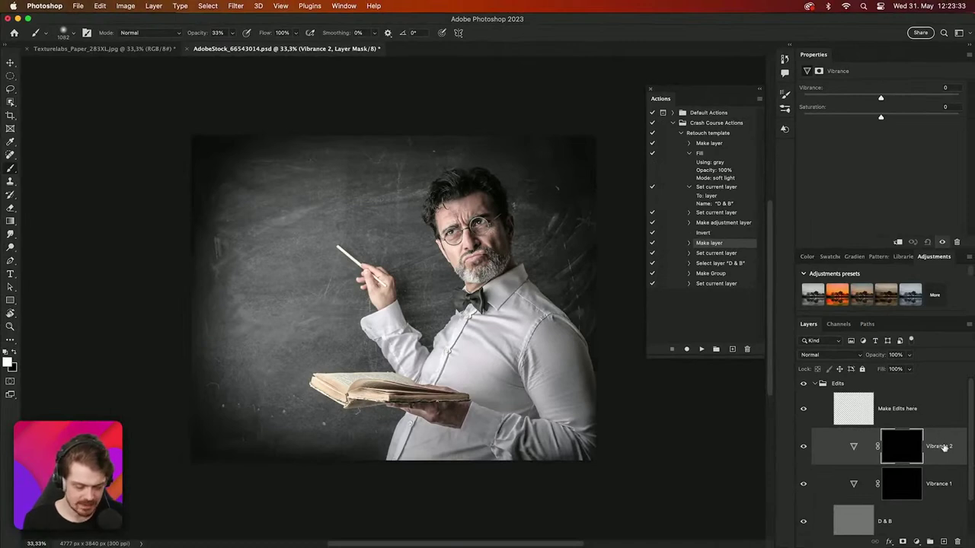
key("Delete")
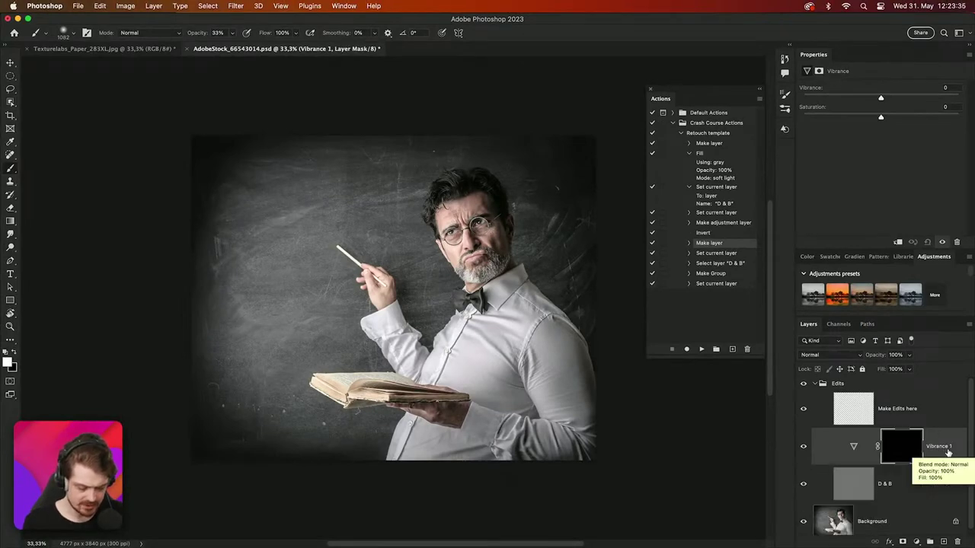
key("Delete")
key("Delete")
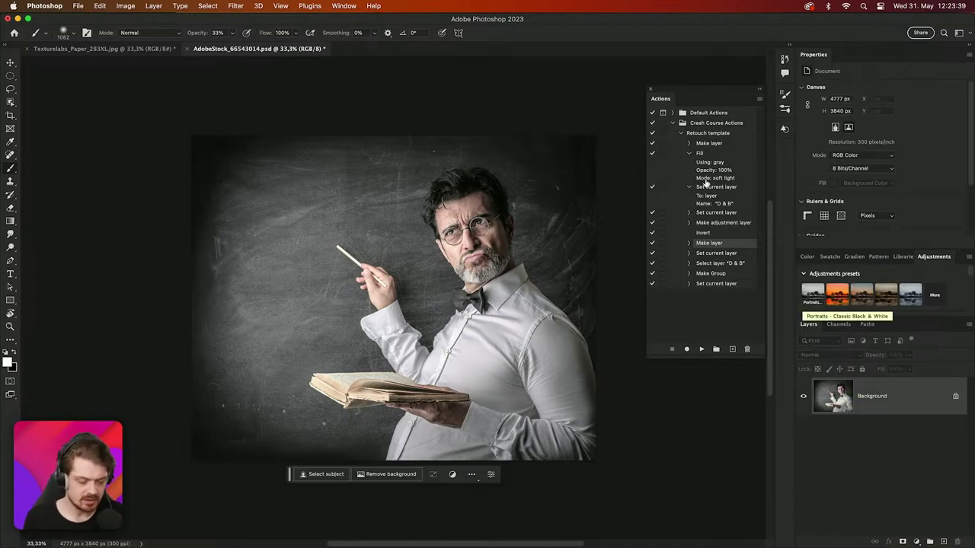
Create an action named DRAMA in Crash Course Actions and begin recording it
left_click(671, 123)
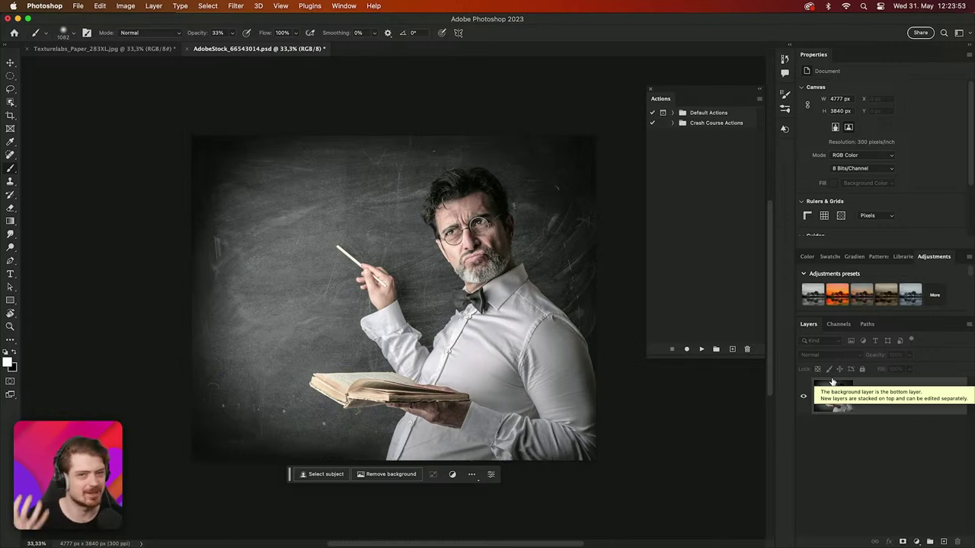
left_click(732, 349)
type("DRAMA")
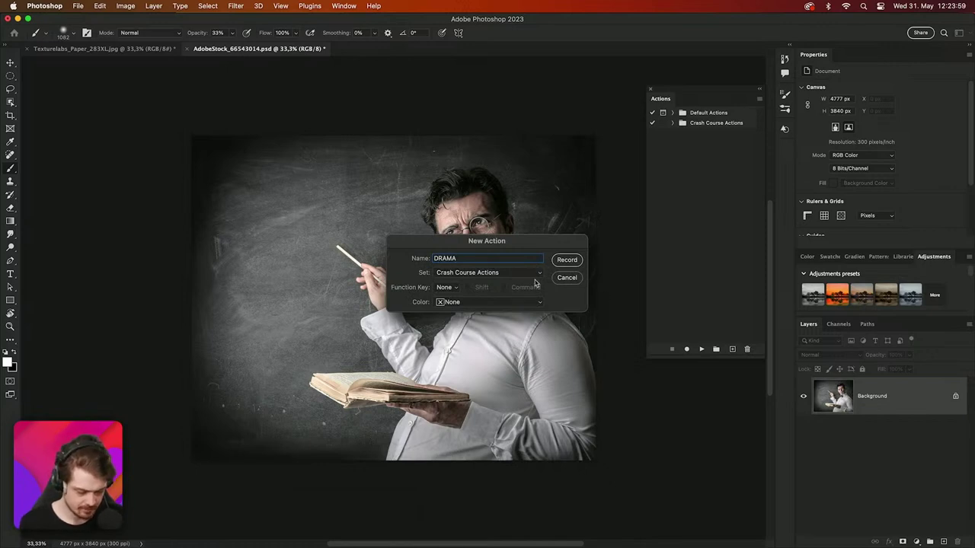
left_click(566, 260)
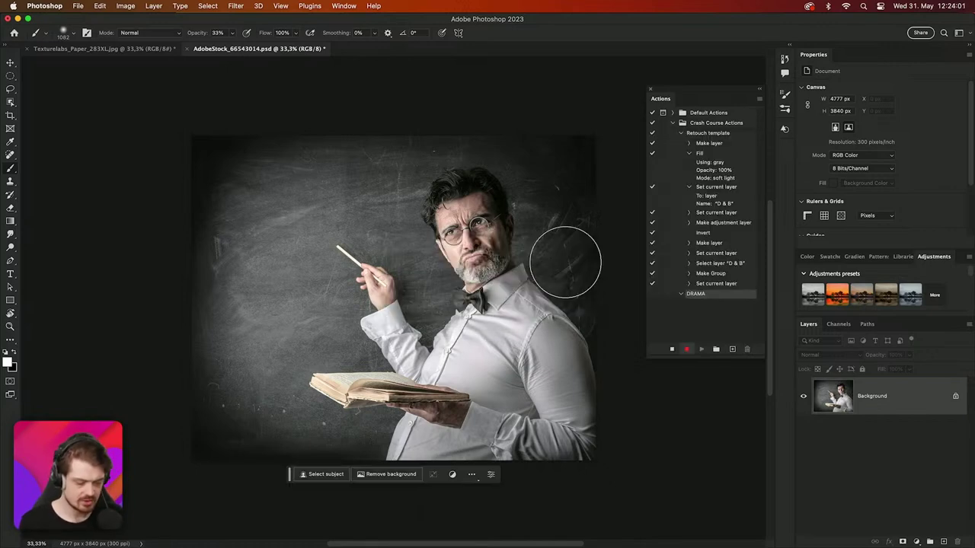
Open the Black & White adjustment and move its dialog off the man's face
left_click(138, 5)
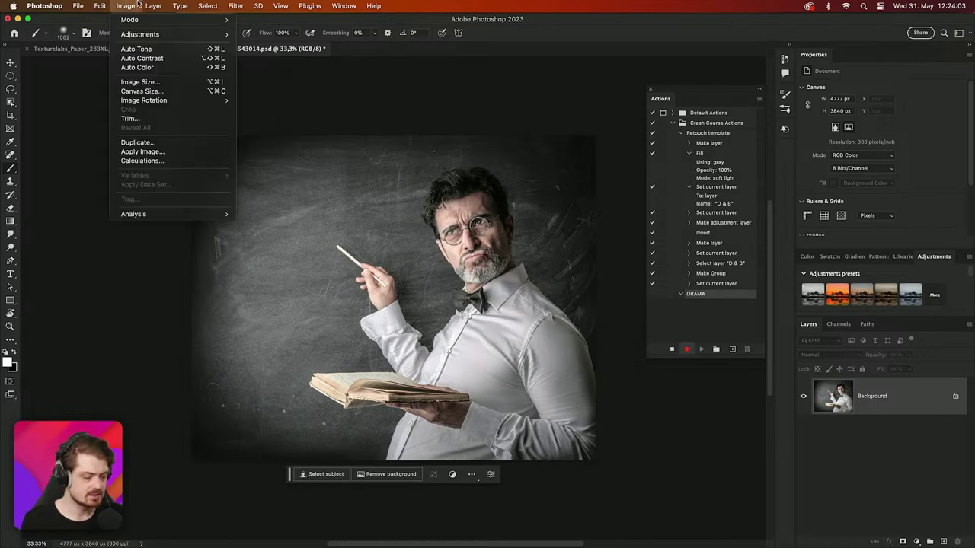
mouse_move(139, 35)
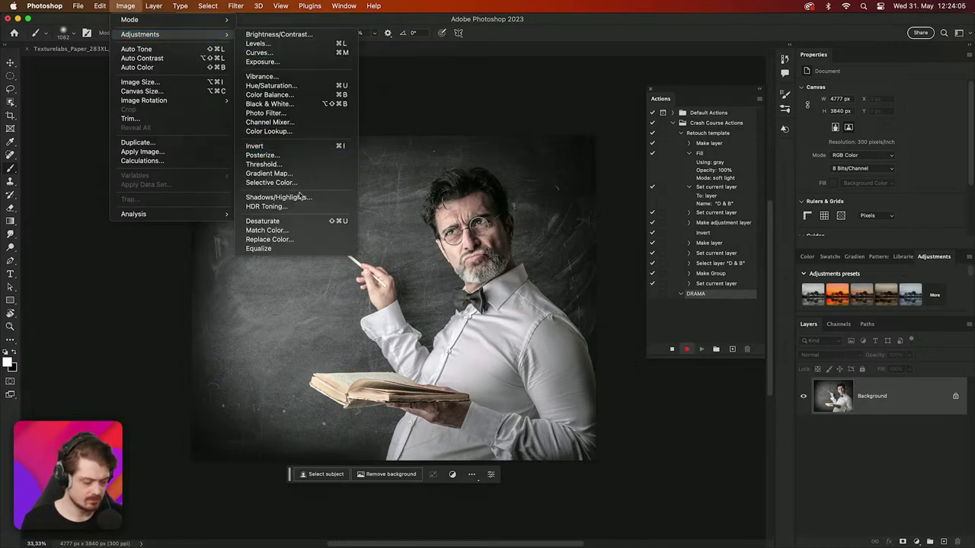
left_click(268, 103)
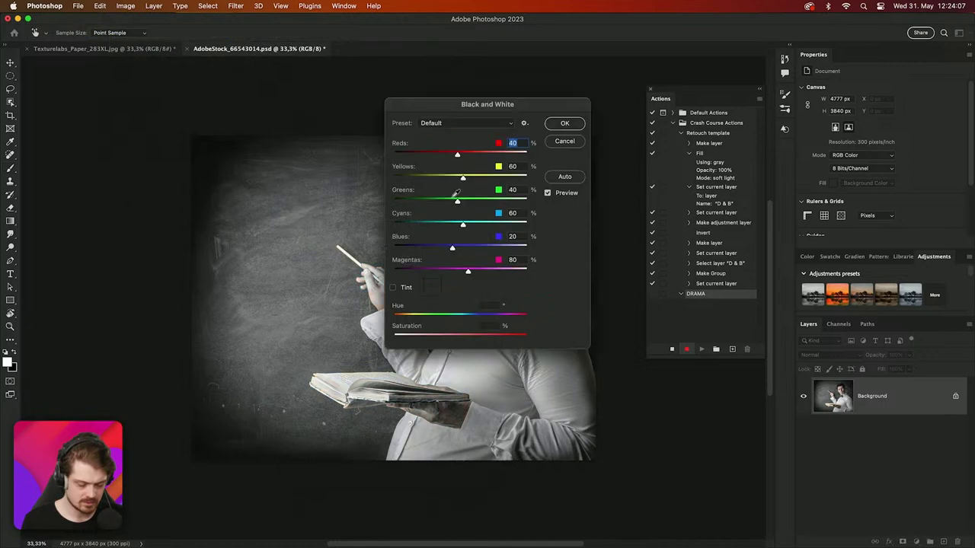
left_click_drag(481, 110, 656, 120)
Compare the Darker and Maximum Black presets, then apply High Contrast Red Filter
left_click(650, 135)
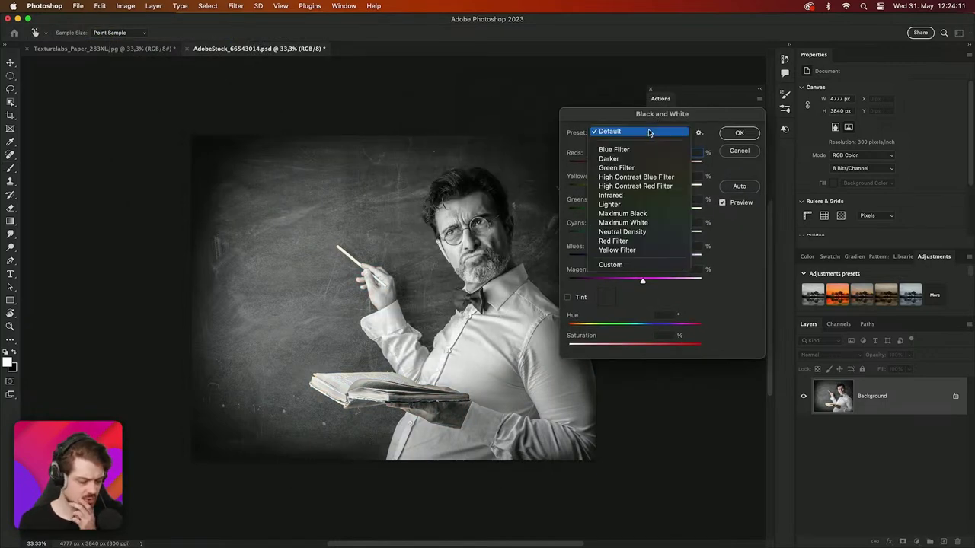
left_click(626, 185)
left_click(631, 135)
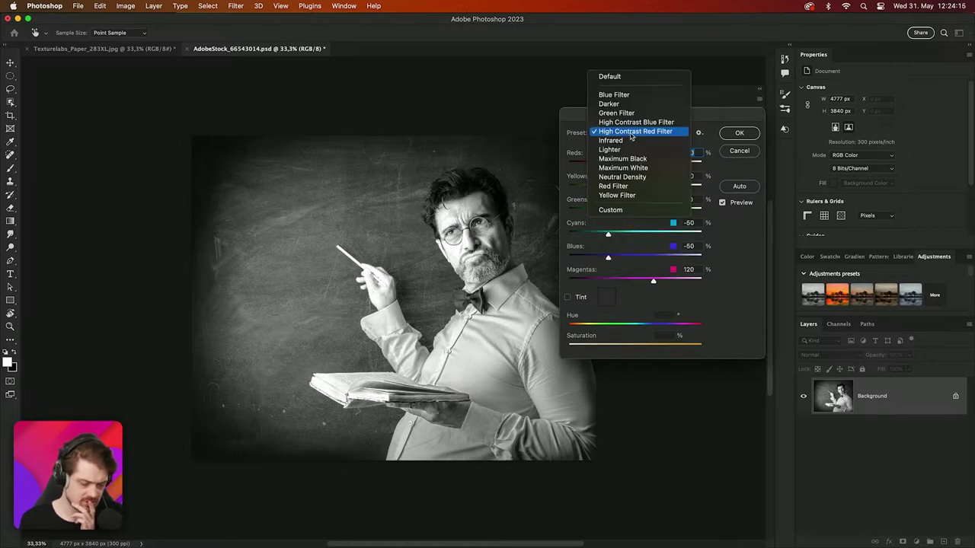
left_click(618, 104)
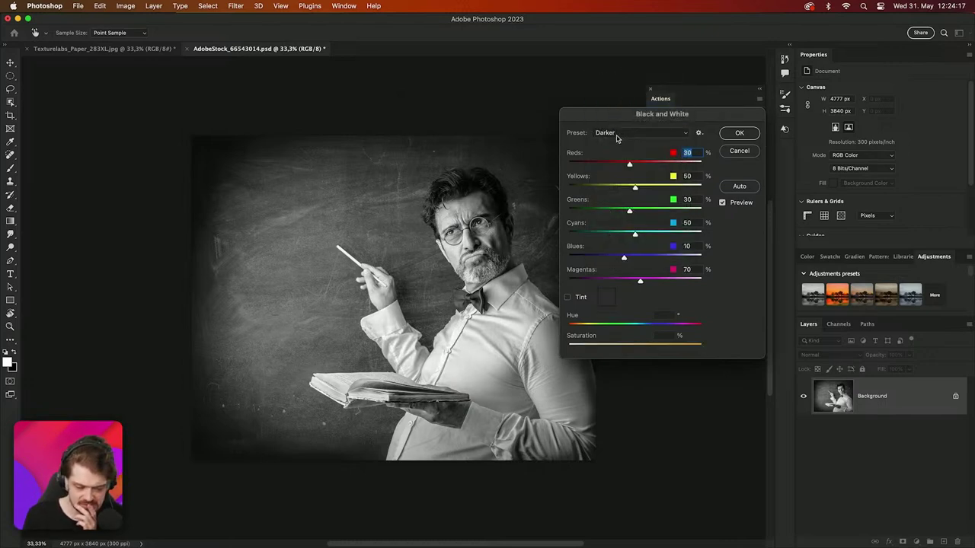
left_click(617, 136)
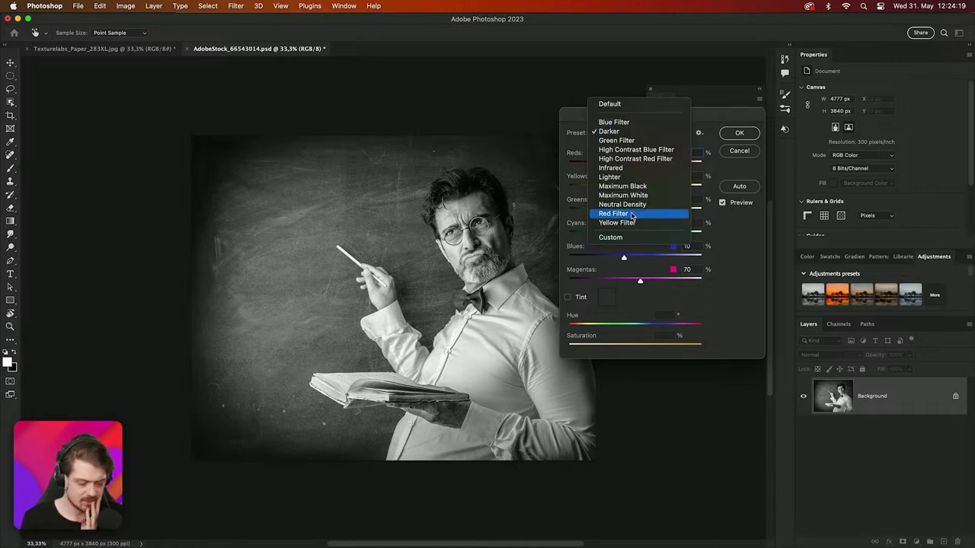
left_click(629, 186)
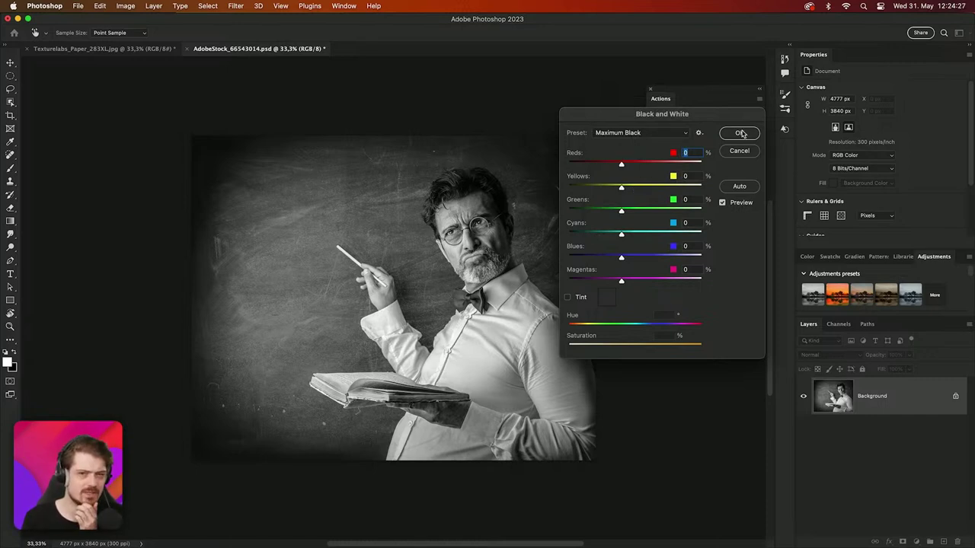
left_click(654, 133)
left_click(634, 104)
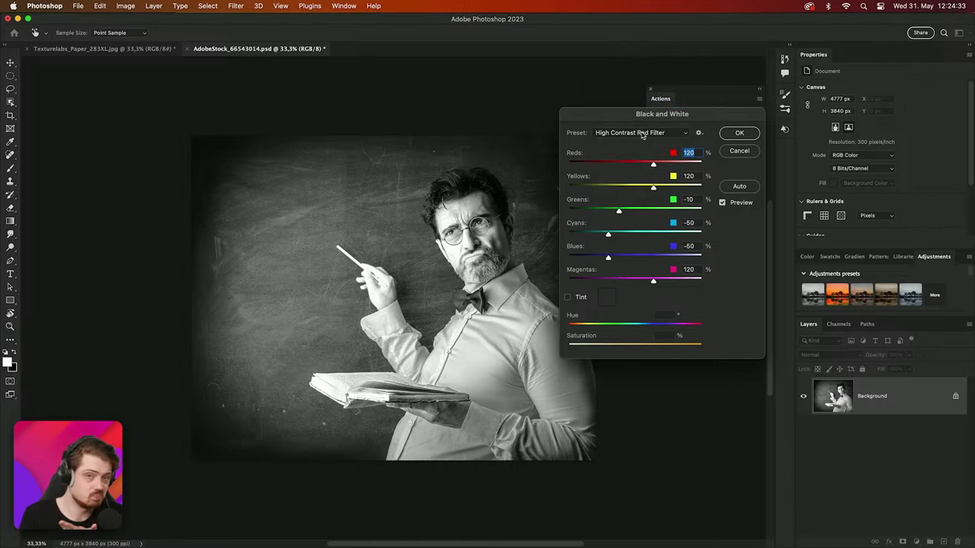
left_click(736, 133)
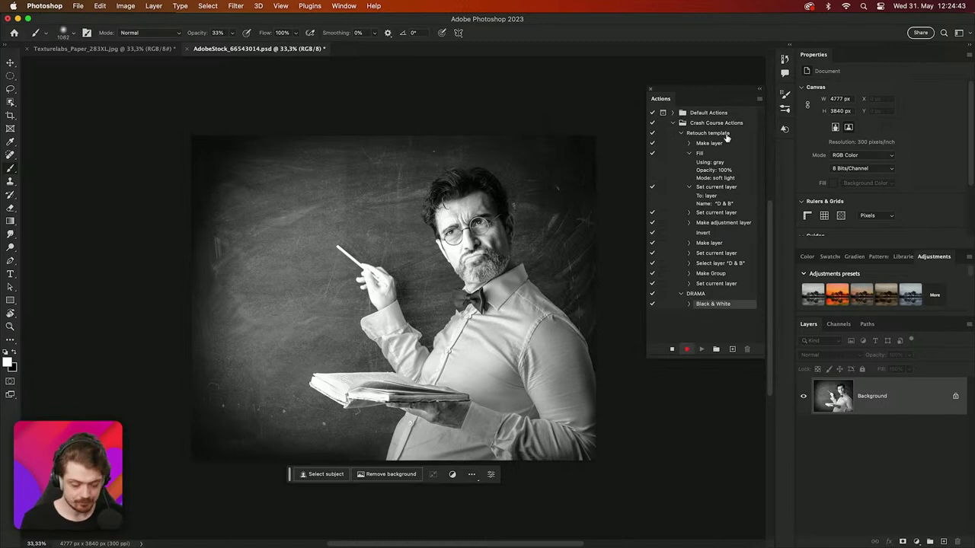
Apply Camera Raw Filter grain with amount 93, size 40 and roughness 100
left_click(236, 5)
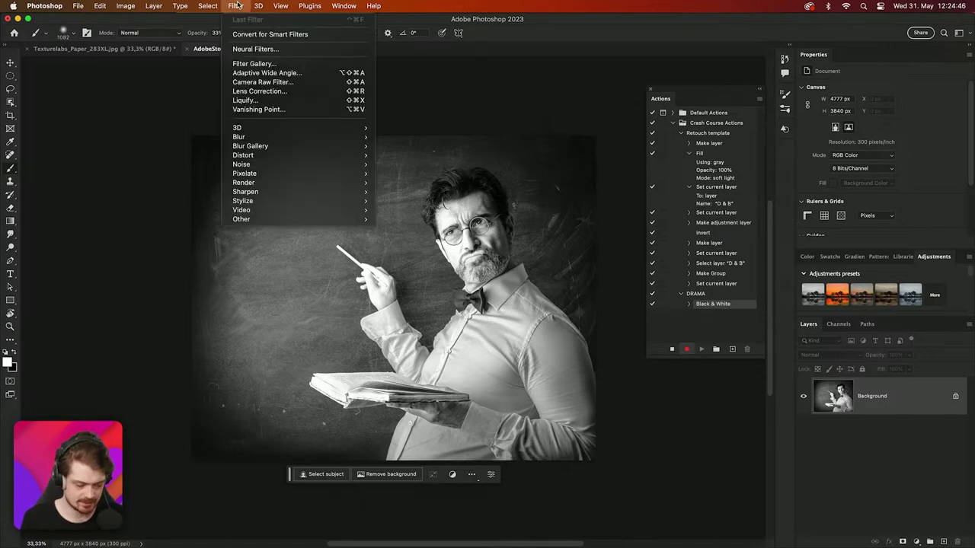
left_click(268, 82)
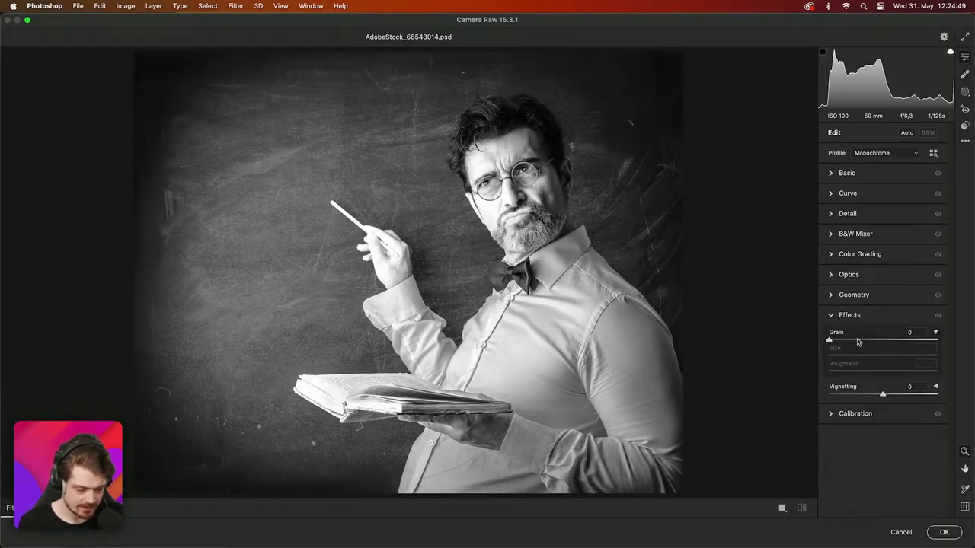
left_click_drag(829, 340, 898, 340)
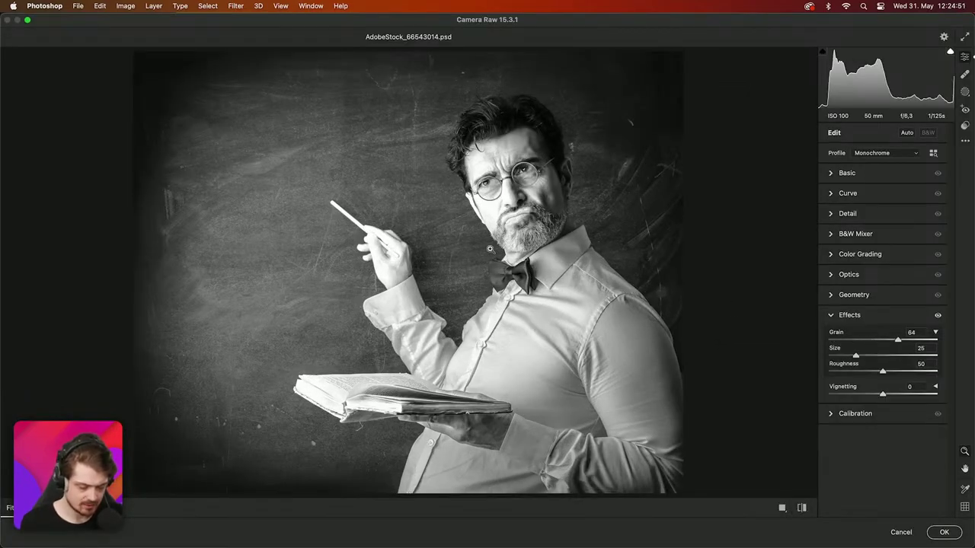
left_click(519, 189)
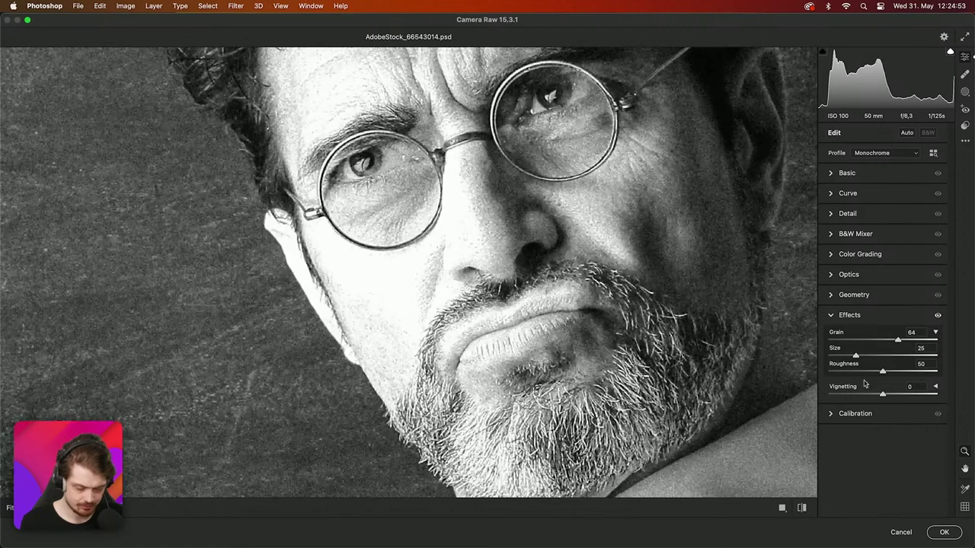
left_click_drag(856, 356, 827, 369)
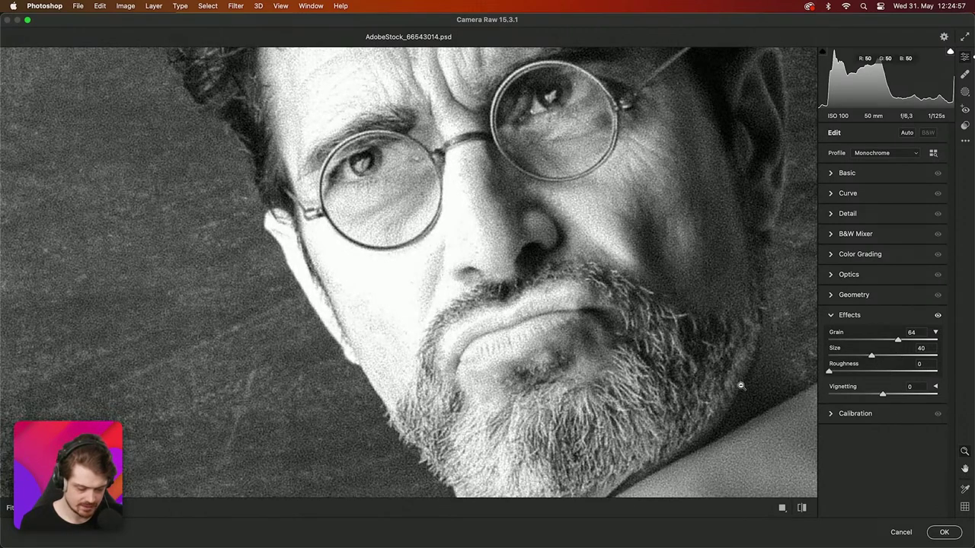
left_click(740, 387)
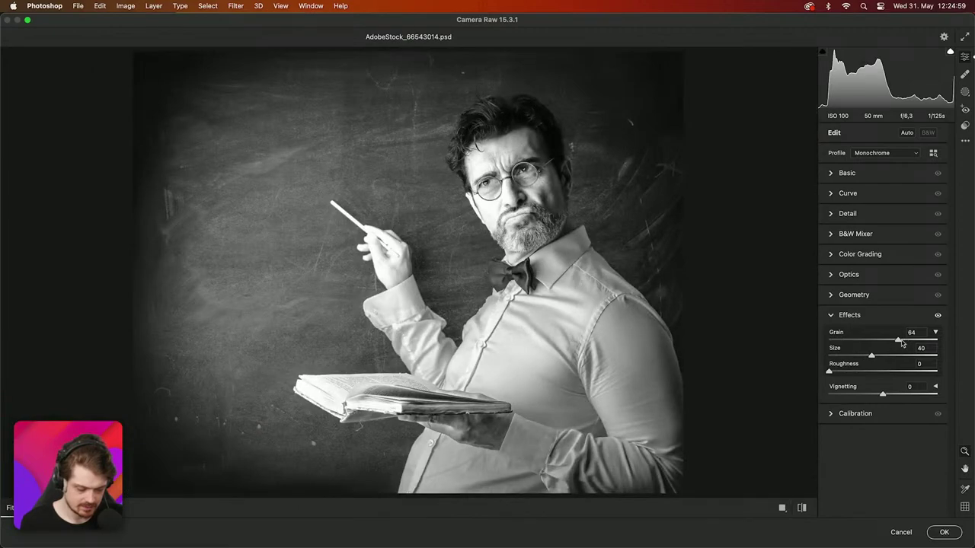
left_click_drag(900, 340, 930, 341)
left_click(647, 279)
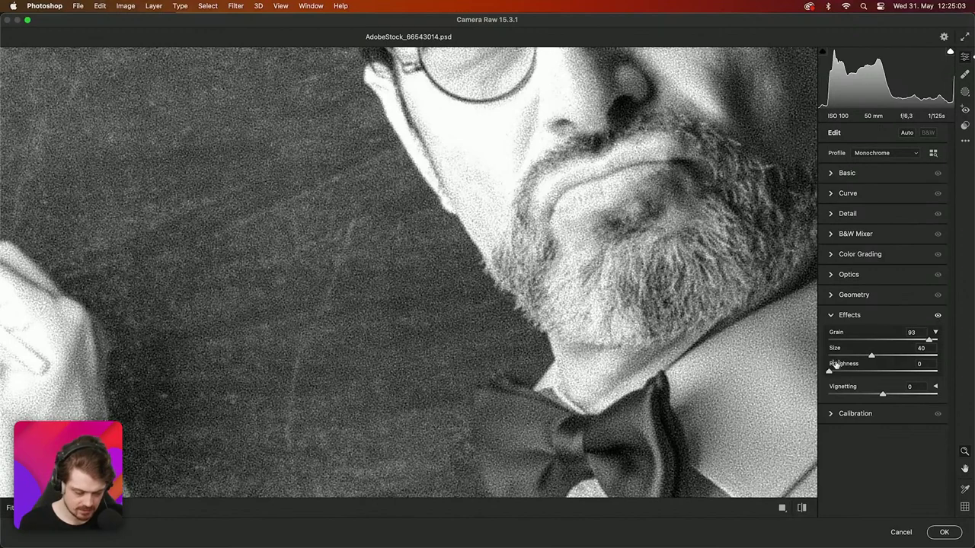
left_click_drag(830, 371, 972, 368)
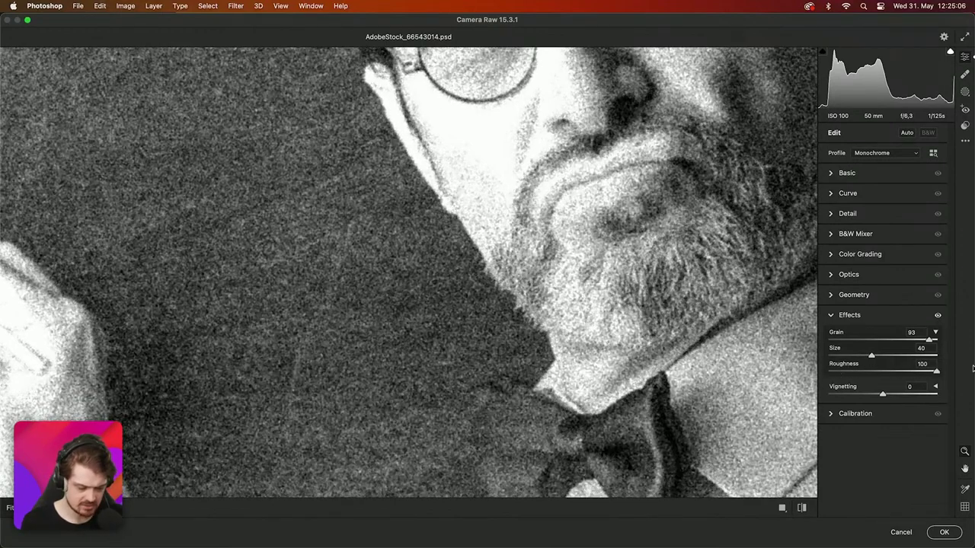
left_click(952, 532)
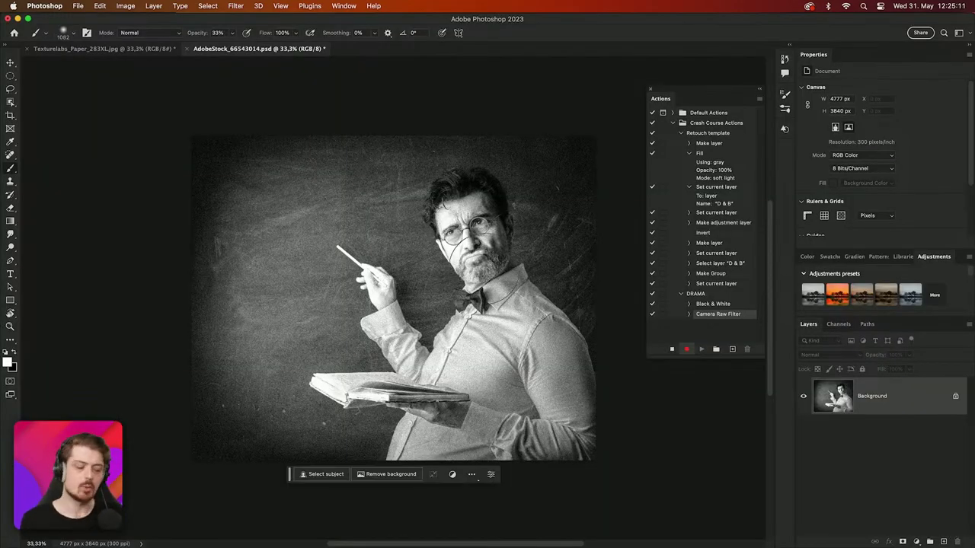
Stop recording the DRAMA action
scroll(396, 289, "up", 5)
scroll(468, 278, "right", 5)
scroll(469, 278, "up", 5)
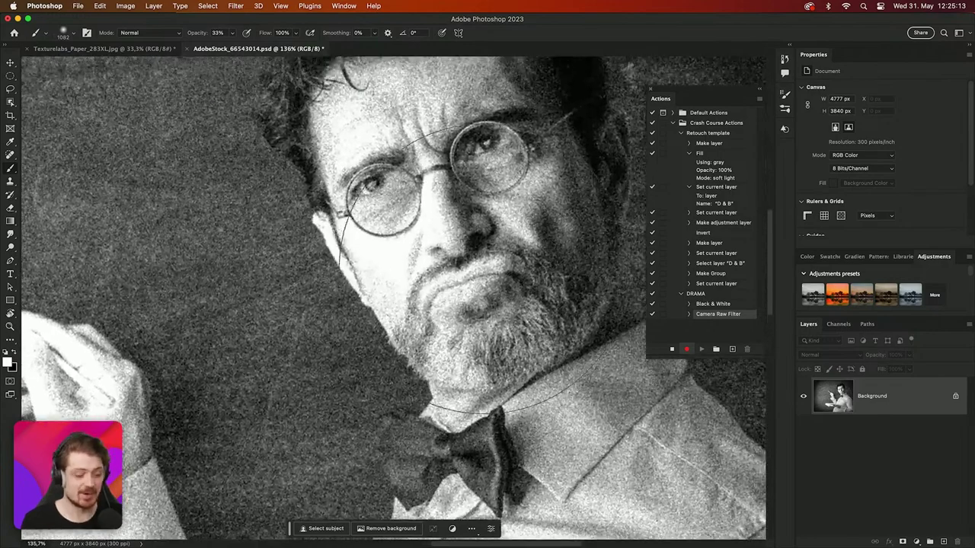
scroll(472, 266, "down", 3)
scroll(434, 263, "down", 8)
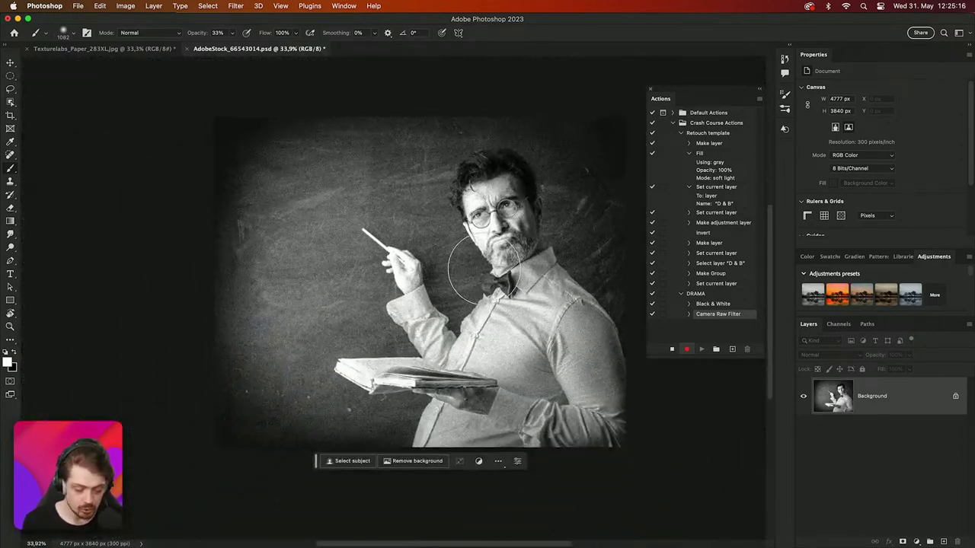
left_click(670, 349)
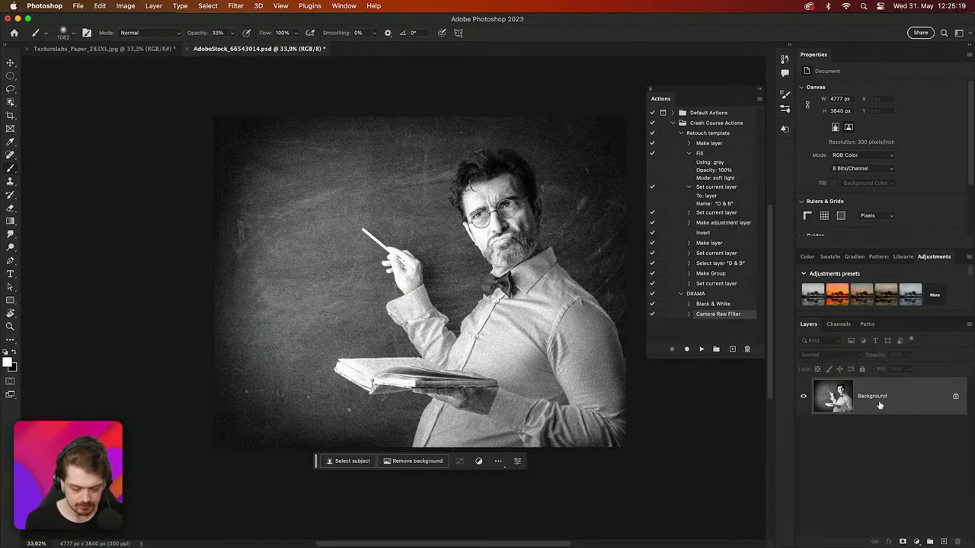
Revert the photo, test-play DRAMA and undo it, then enable the Black & White step's dialog toggle
key("F12")
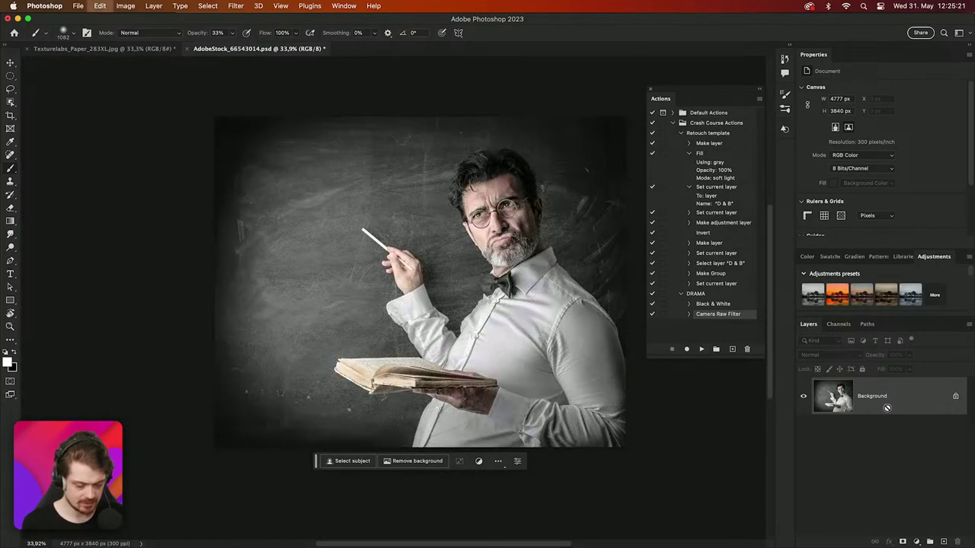
left_click(716, 295)
left_click(702, 350)
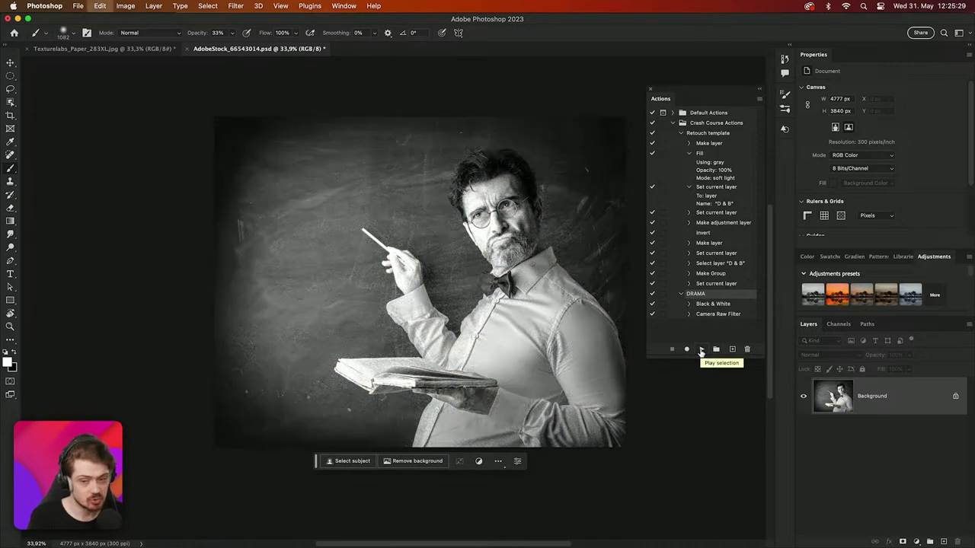
key("super+z")
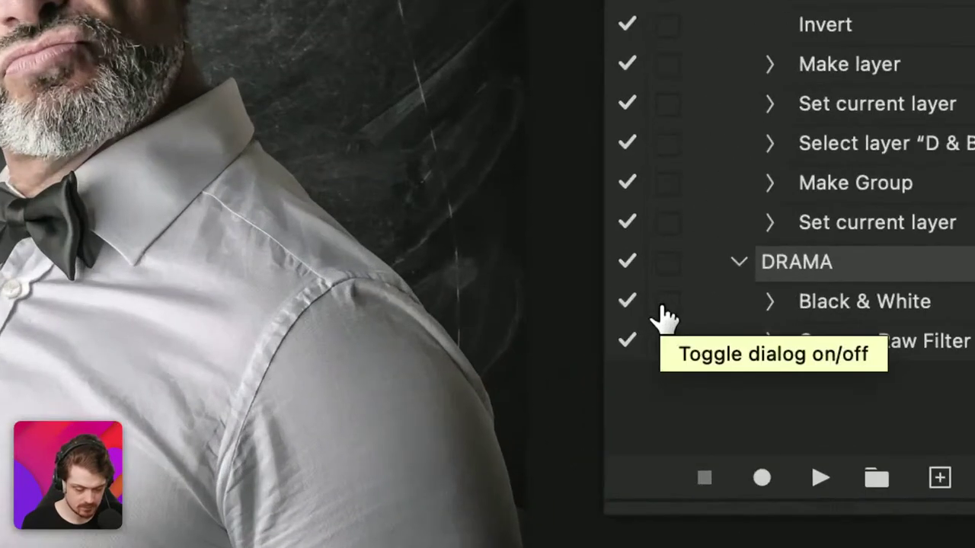
left_click(663, 305)
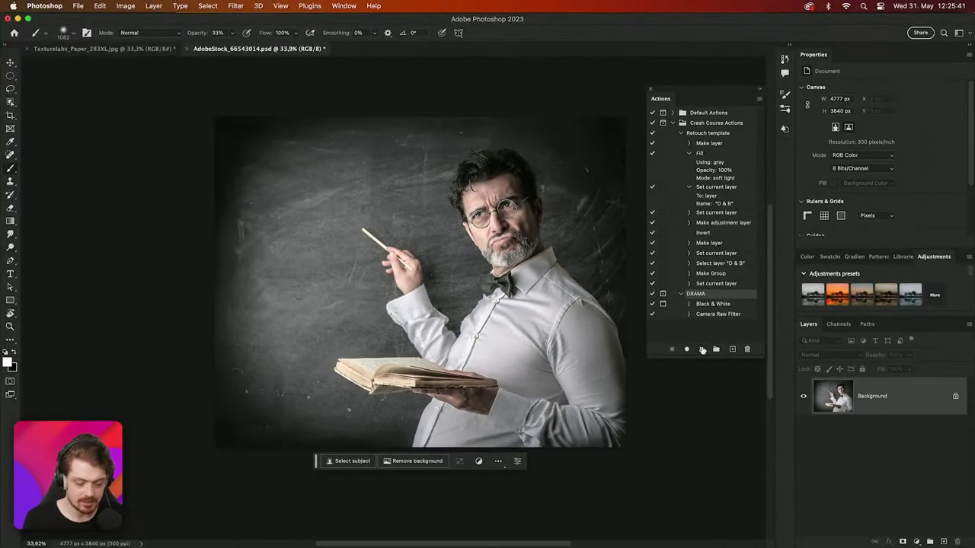
Replay DRAMA with the Darker Black and White preset, Reds 117, and a blue tint of hue 235, saturation 12
left_click(820, 478)
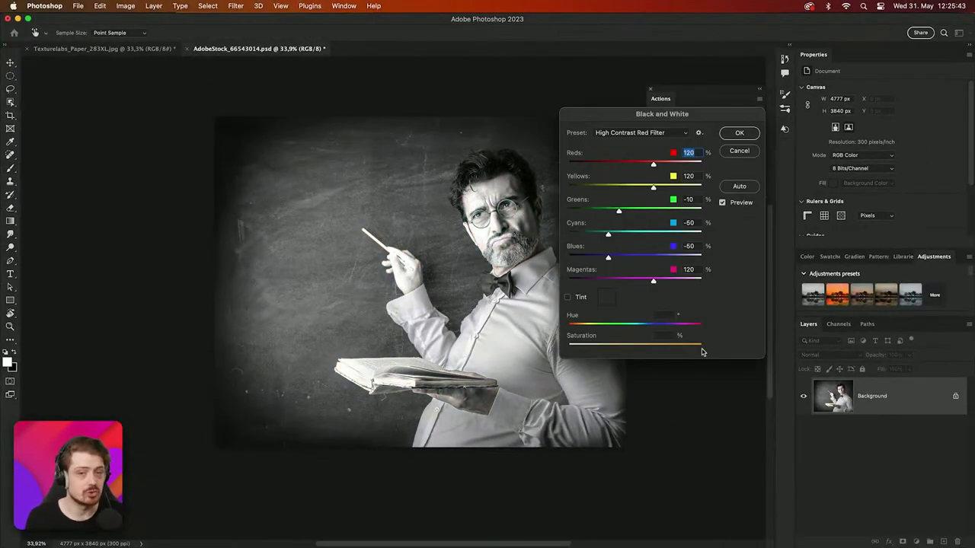
left_click_drag(678, 118, 554, 130)
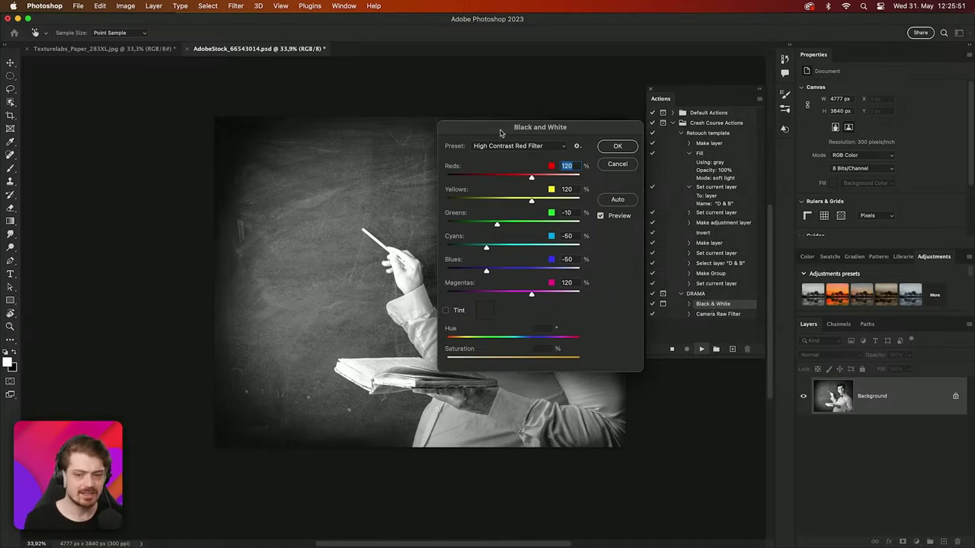
left_click_drag(502, 132, 245, 131)
left_click(251, 143)
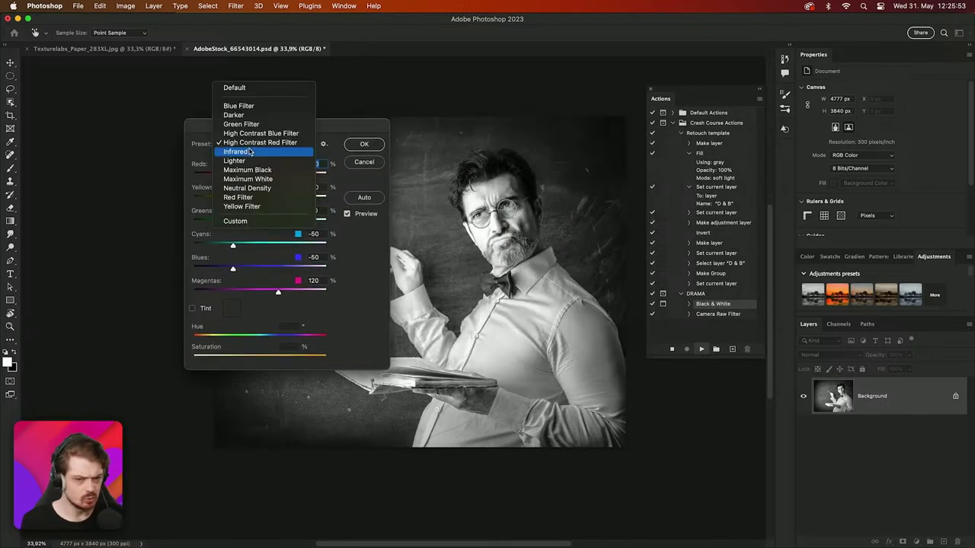
left_click(254, 197)
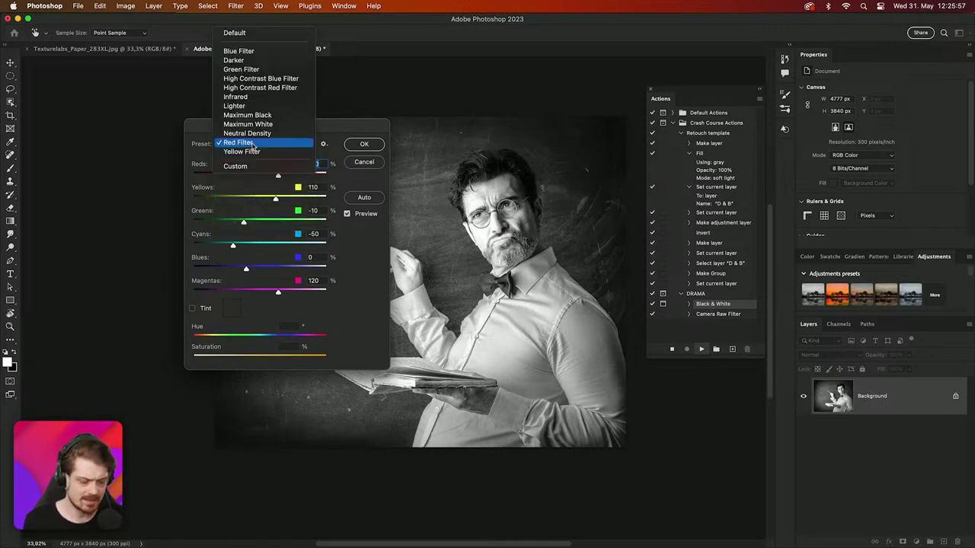
left_click(259, 143)
left_click(259, 61)
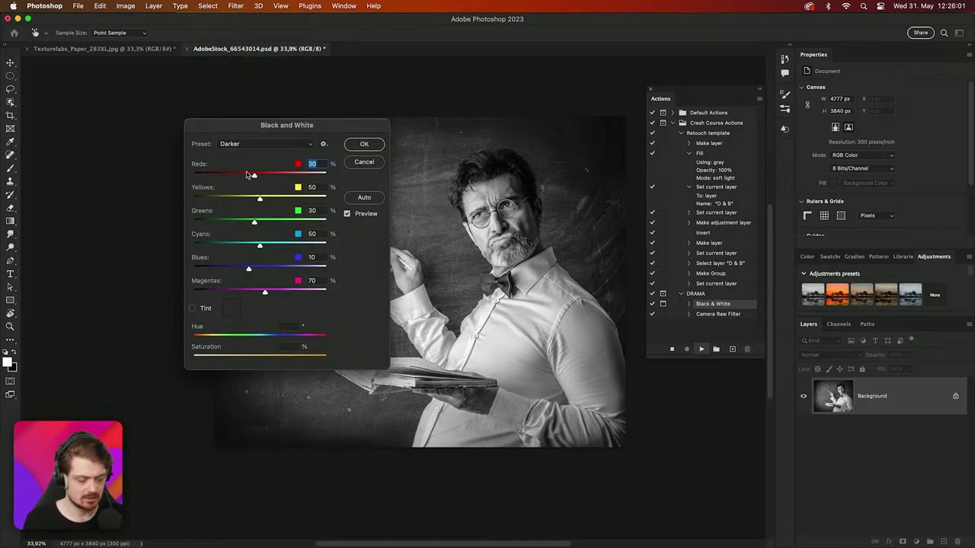
left_click_drag(254, 176, 278, 177)
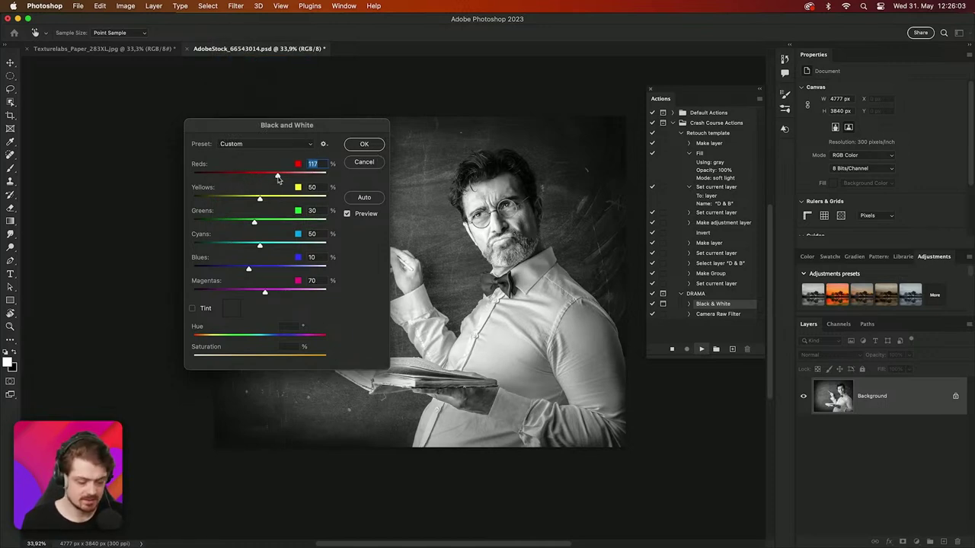
left_click(199, 311)
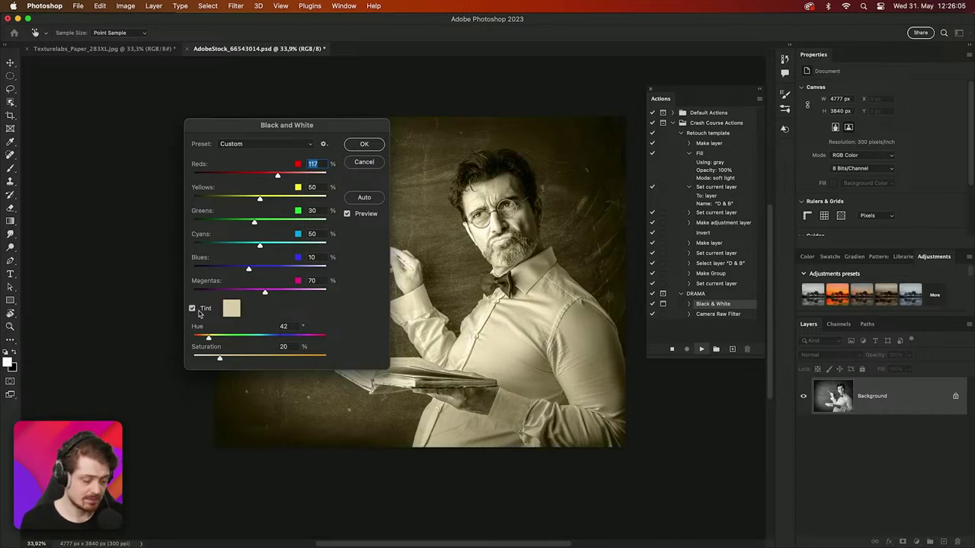
left_click_drag(208, 337, 282, 339)
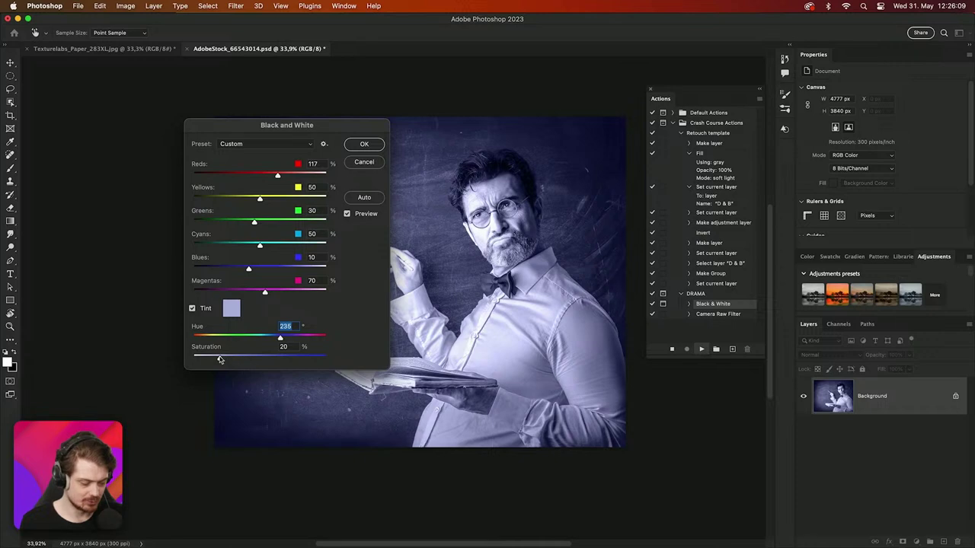
left_click_drag(219, 358, 210, 359)
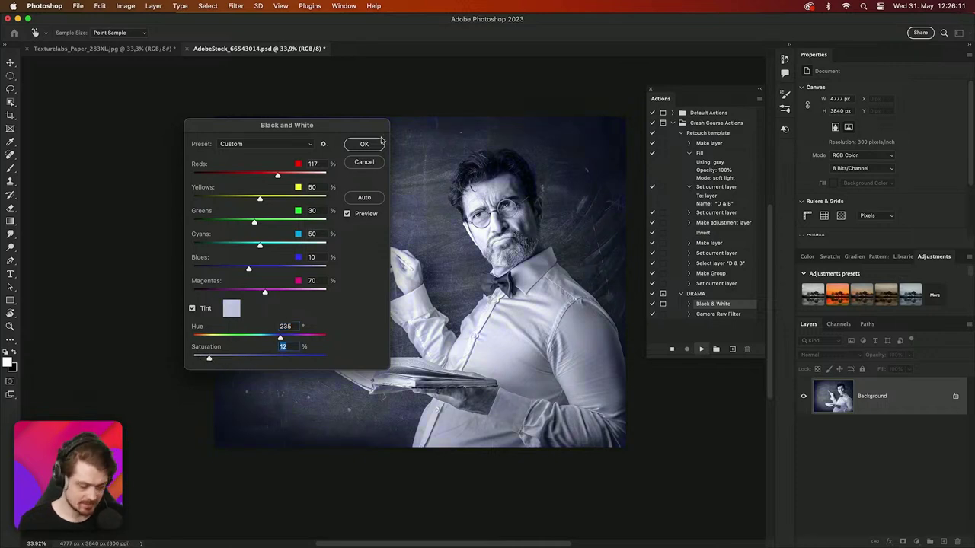
left_click(364, 144)
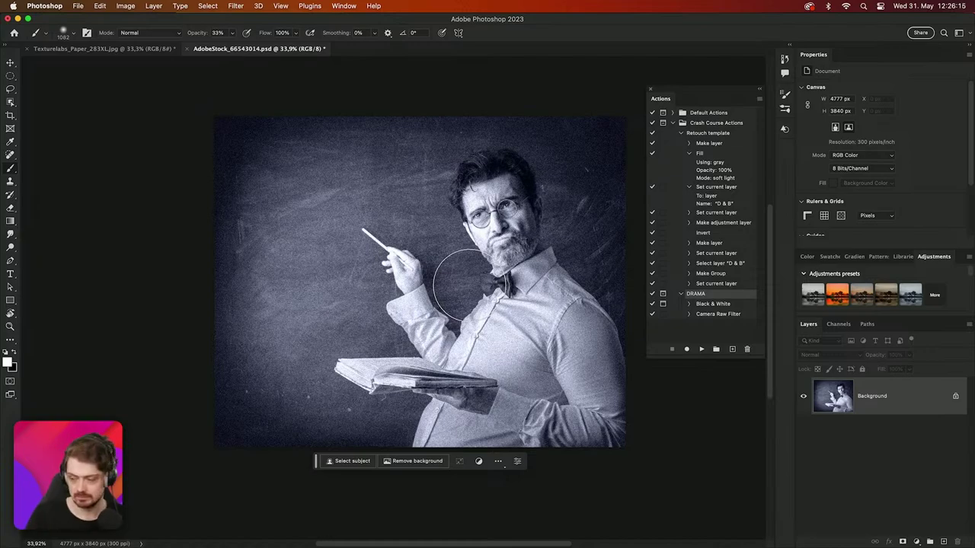
scroll(457, 285, "up", 5)
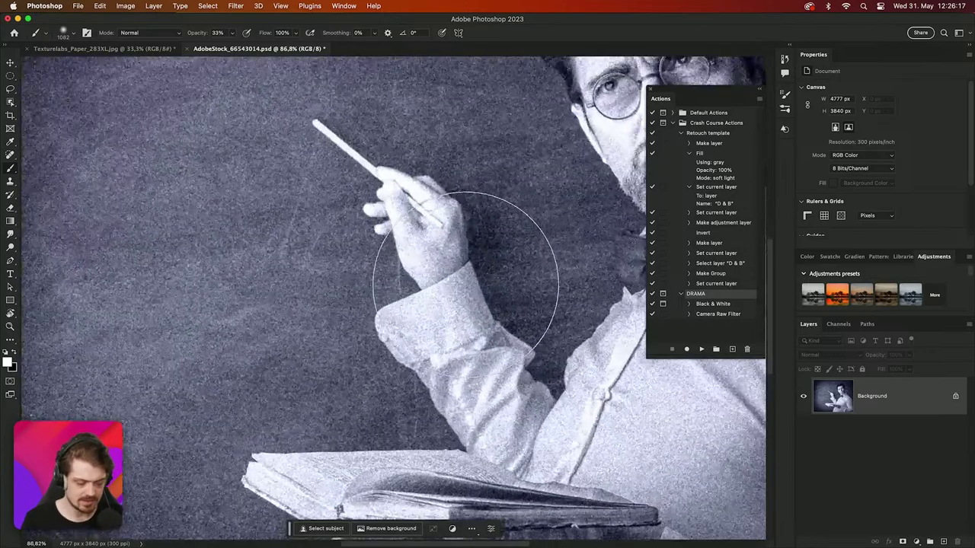
scroll(431, 286, "up", 4)
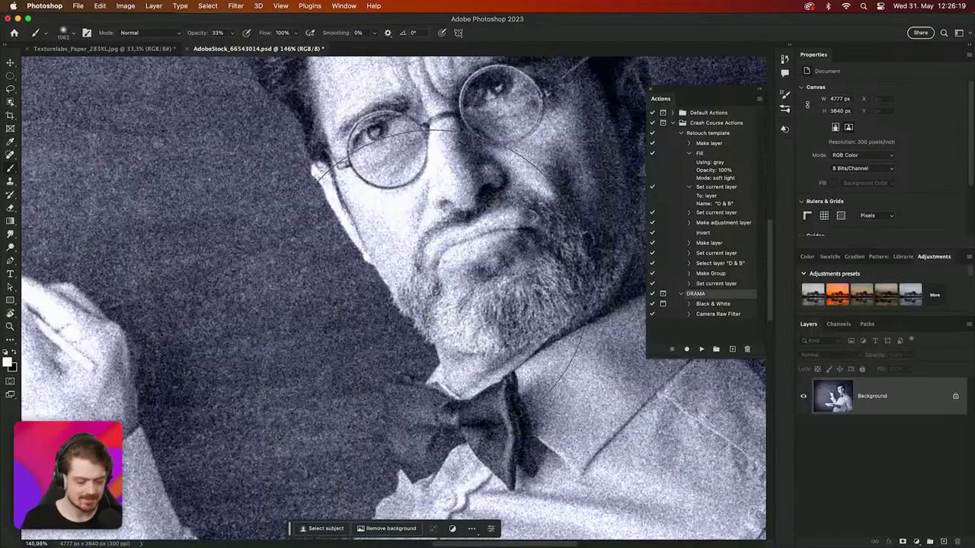
scroll(449, 252, "down", 3)
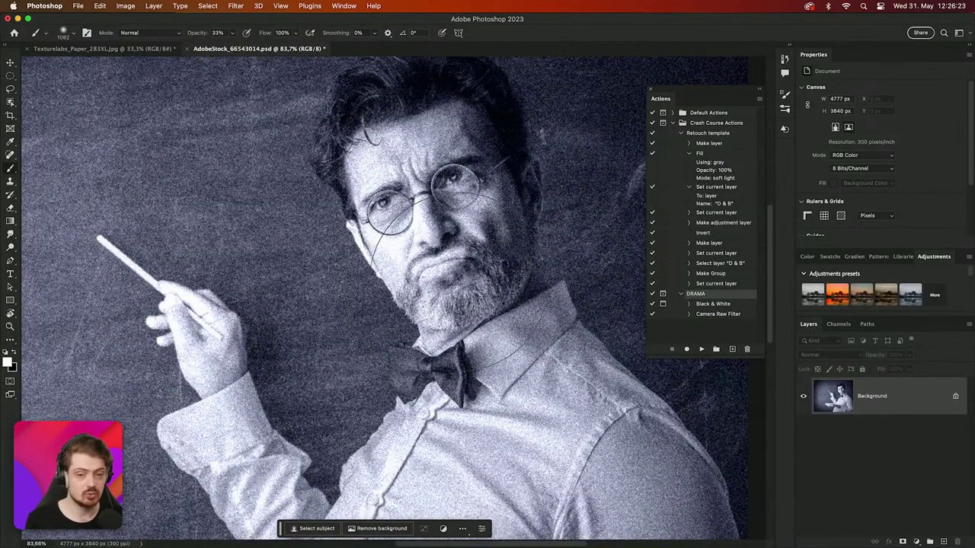
scroll(560, 255, "down", 2)
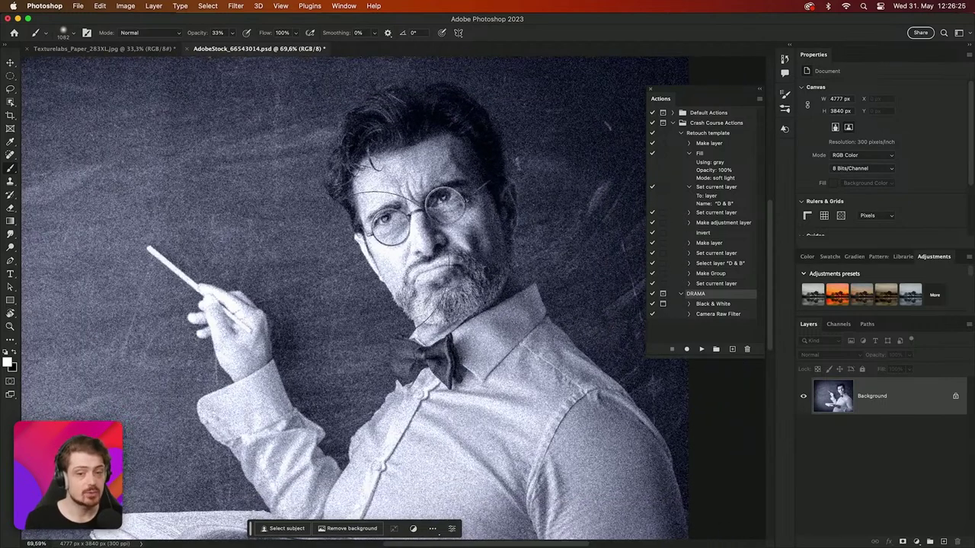
scroll(560, 255, "down", 3)
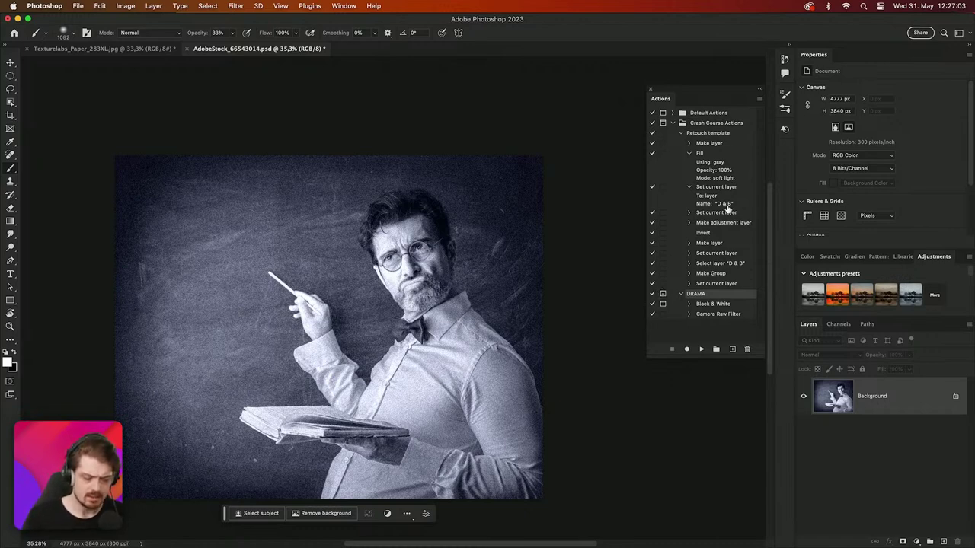
Play Retouch template from Crash Course Actions, then expand the Edits group and select the Vibrance 1 mask
left_click(700, 123)
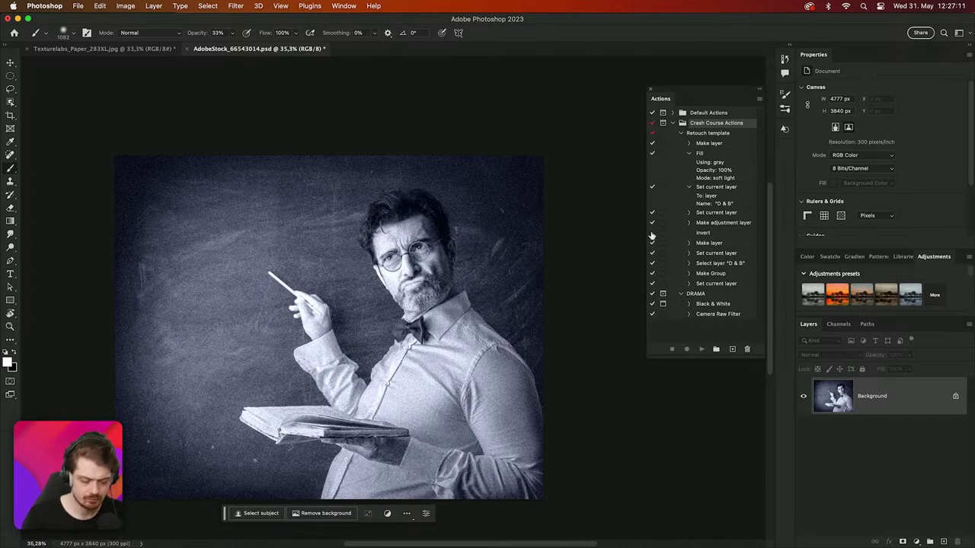
left_click(711, 134)
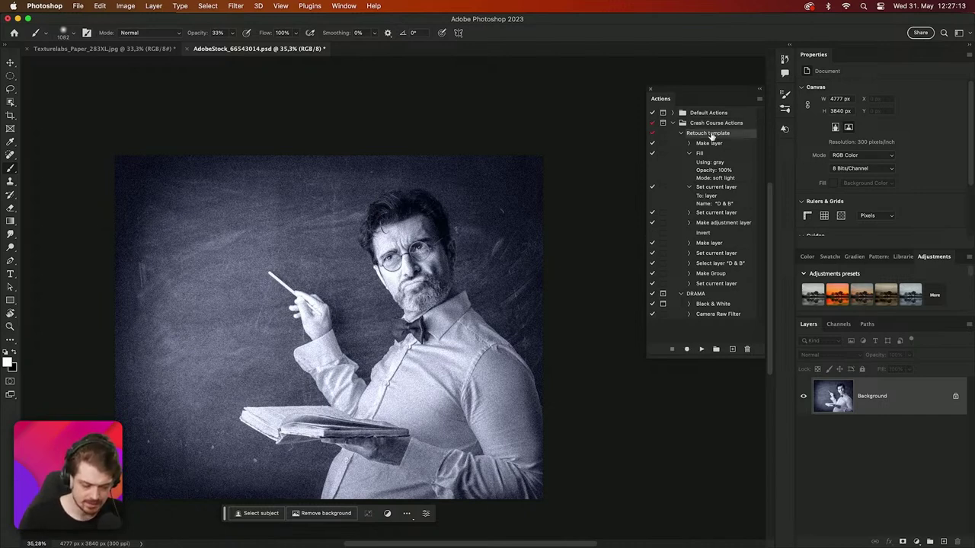
left_click(716, 350)
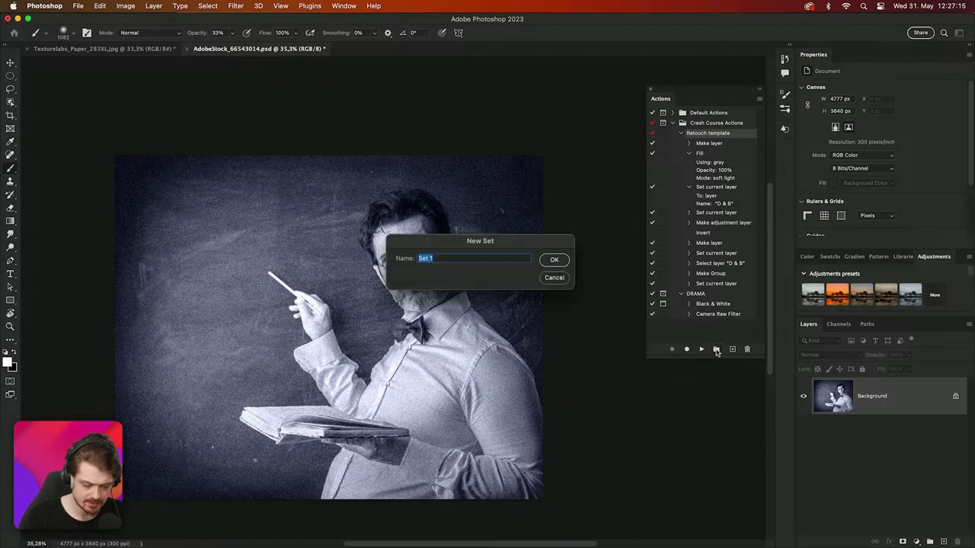
left_click(555, 279)
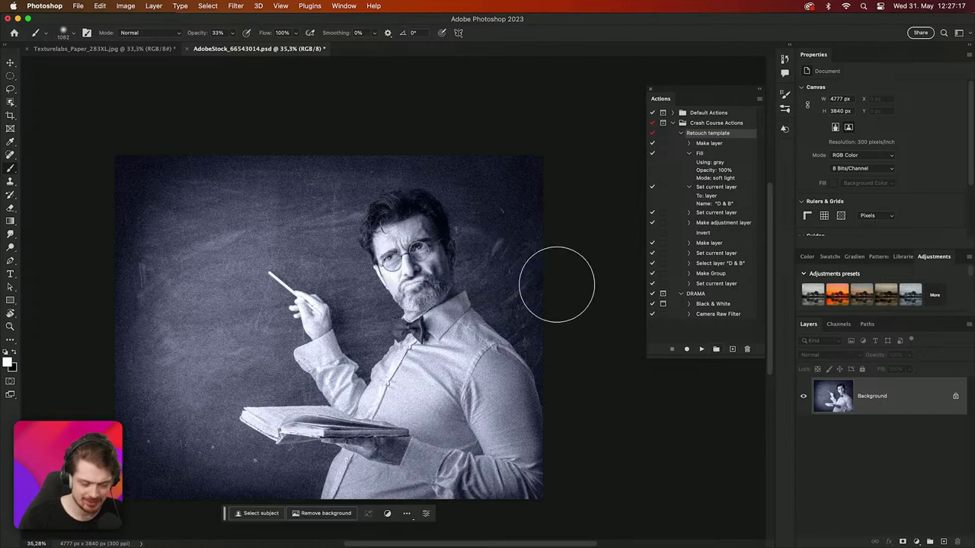
left_click(702, 348)
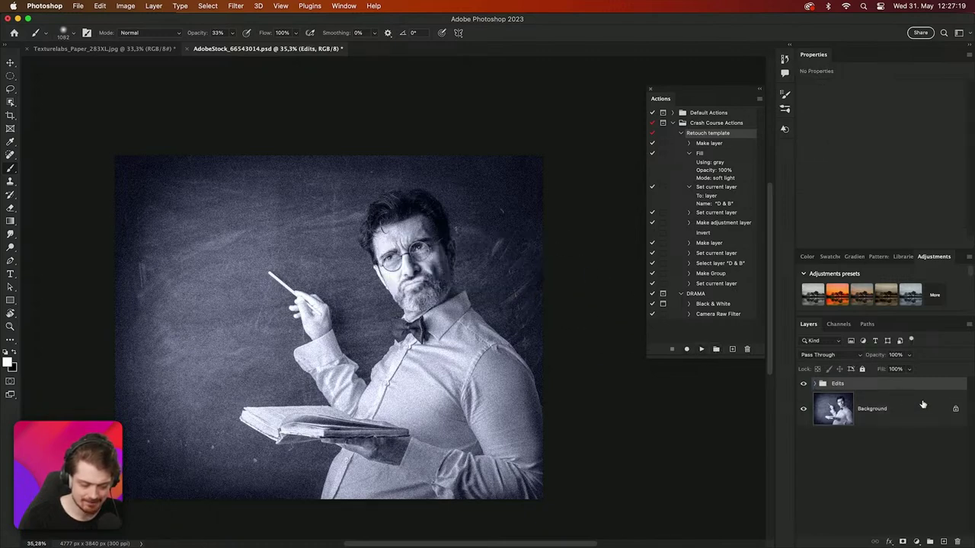
left_click(815, 384)
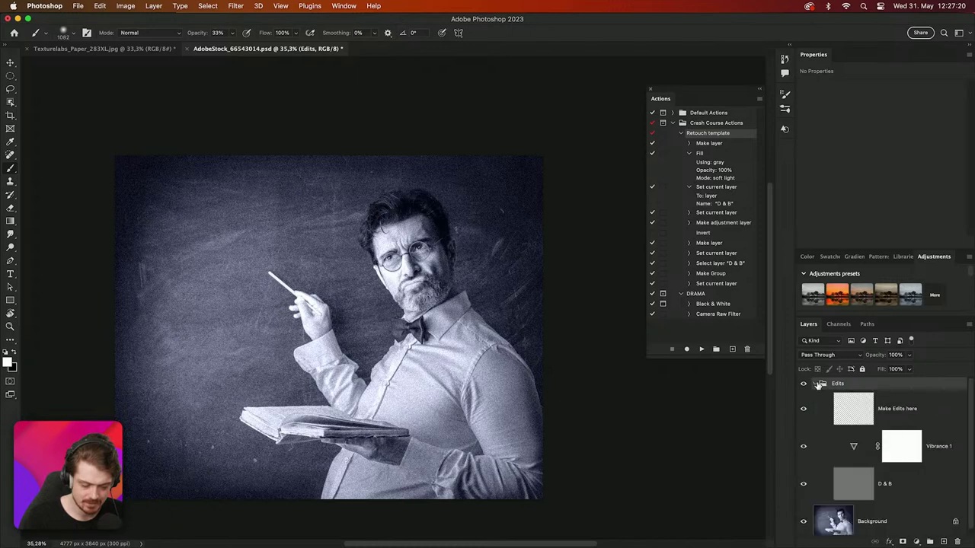
left_click(909, 454)
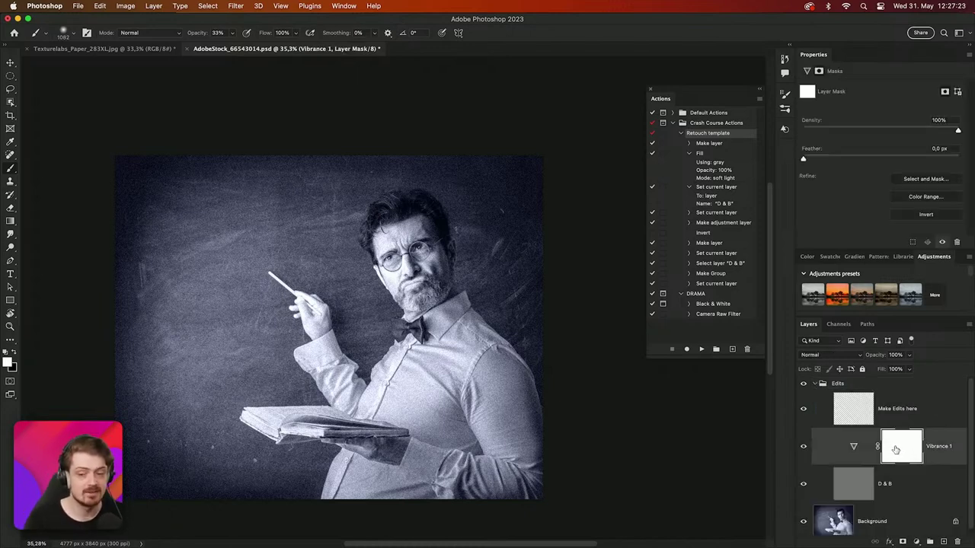
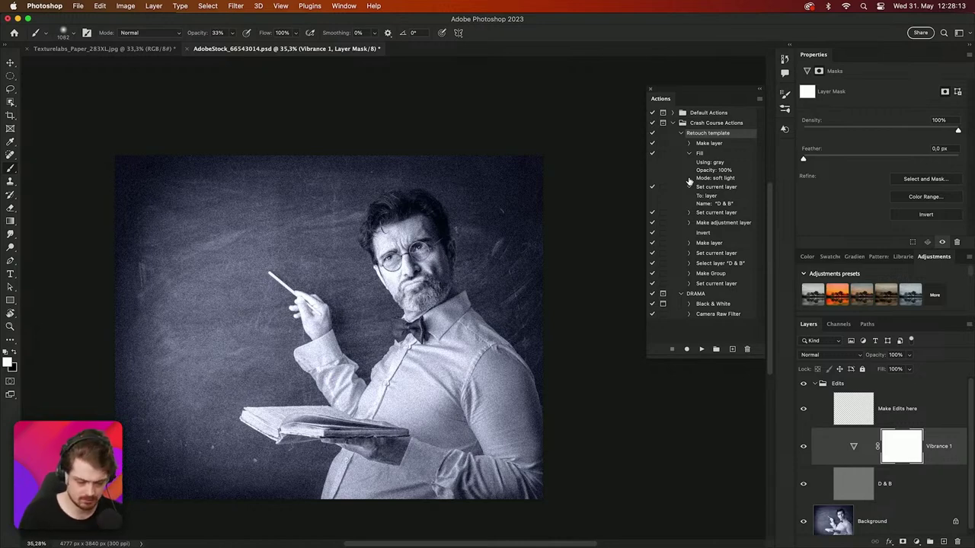
Delete the existing Edits group and its layers from the portrait
left_click(760, 99)
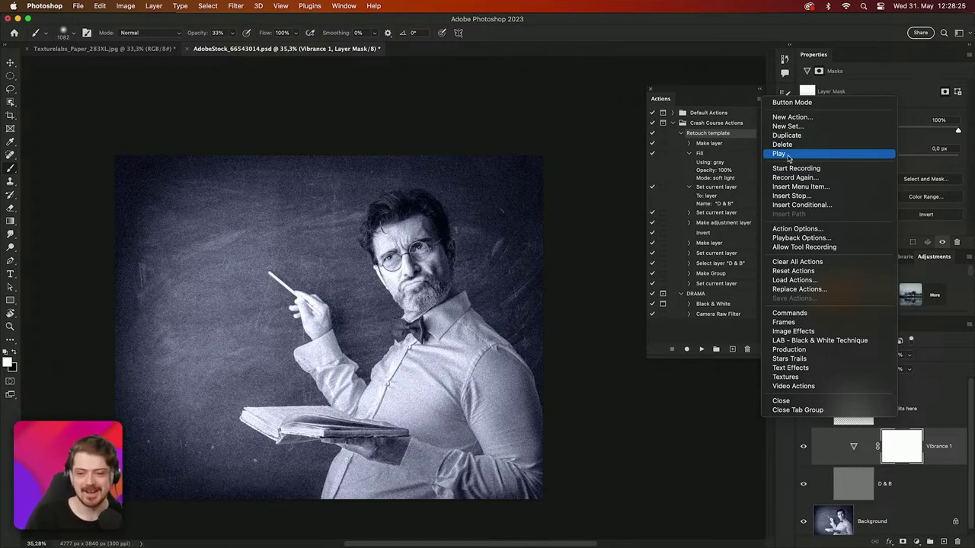
left_click(709, 326)
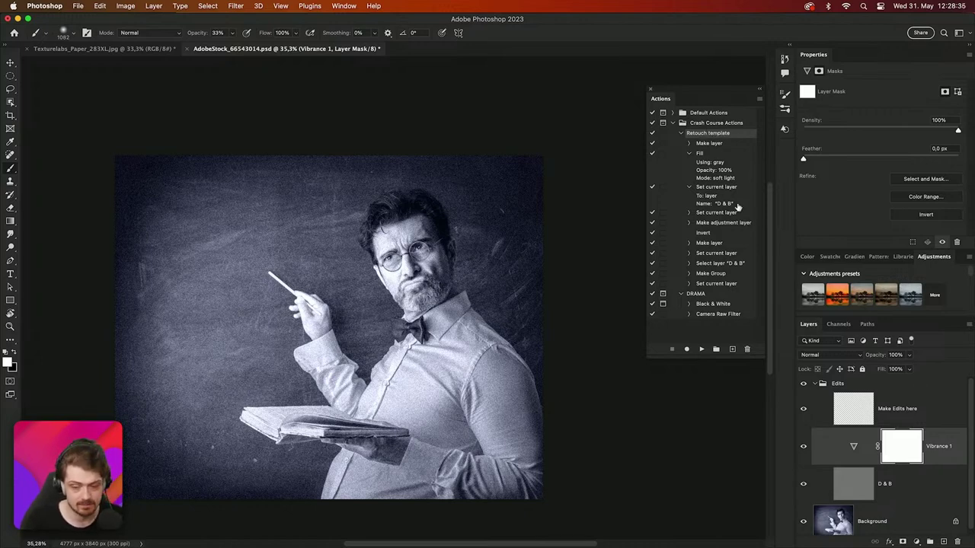
left_click(837, 387)
key("BackSpace")
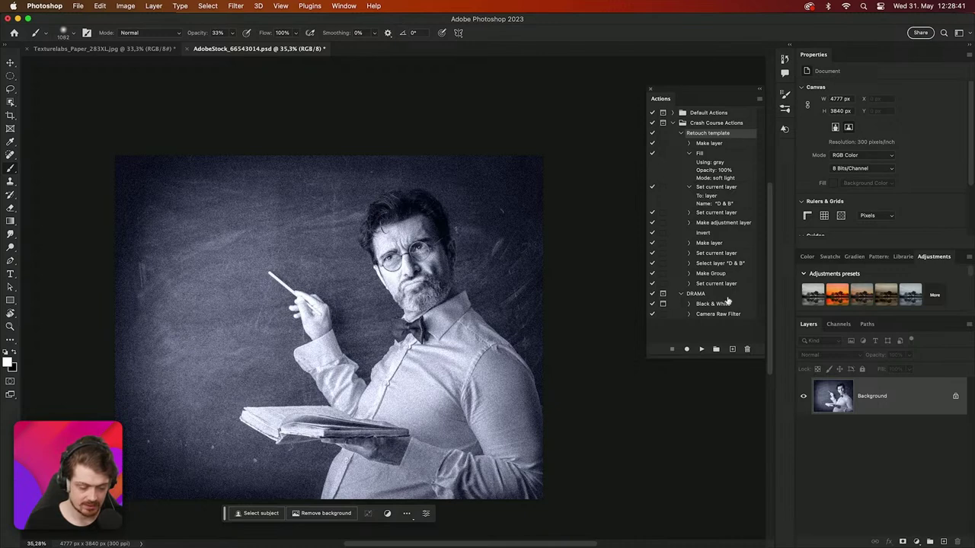
Play the Retouch template action, then delete the Edits group it creates
left_click(701, 350)
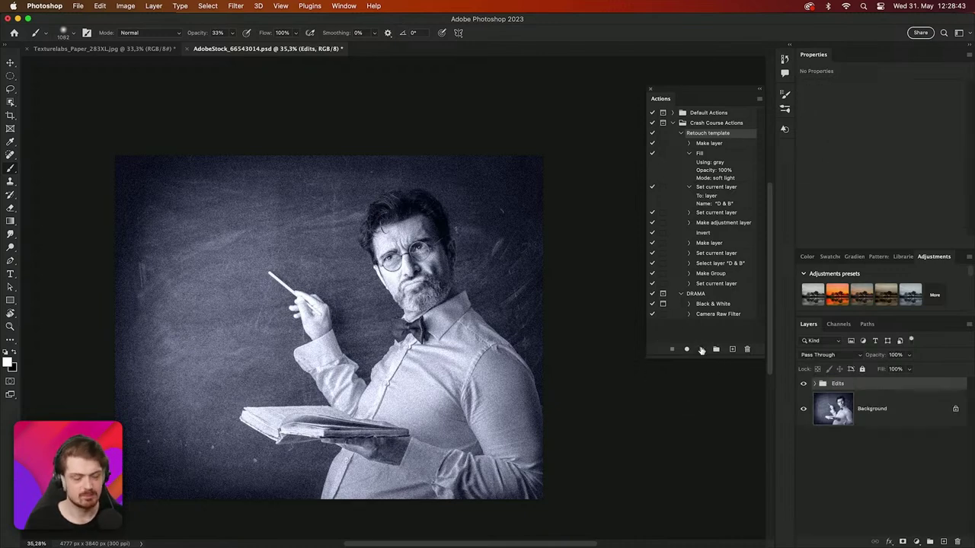
left_click(815, 385)
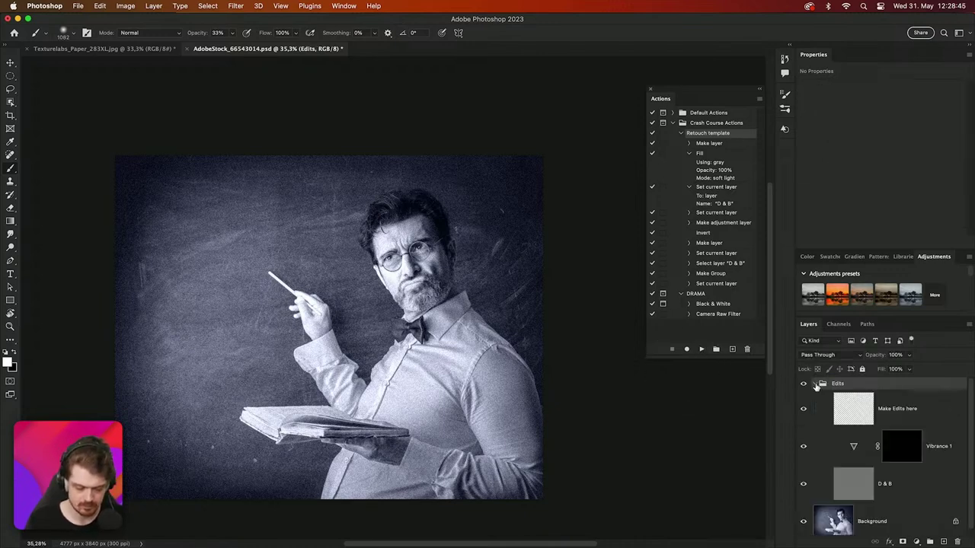
key("BackSpace")
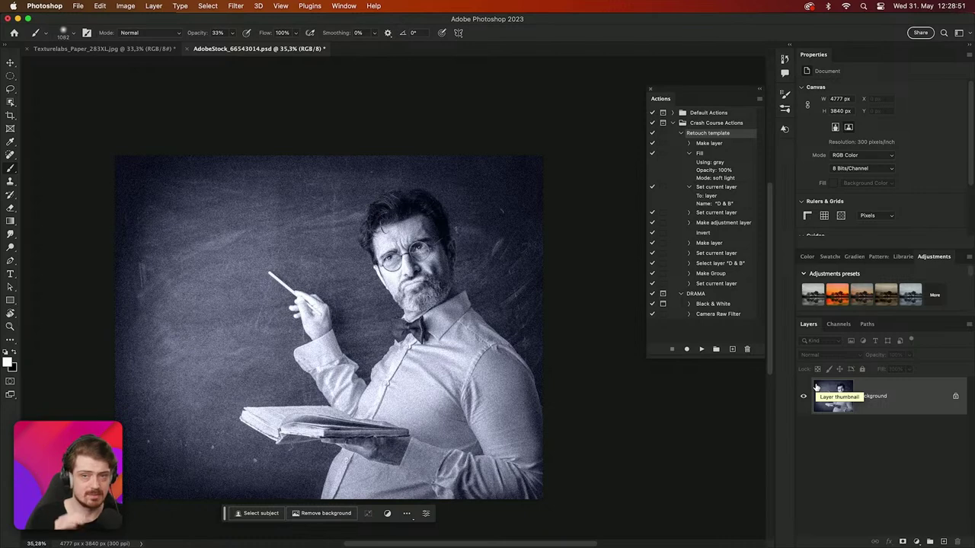
Set action playback performance to Step by Step in Playback Options
left_click(760, 99)
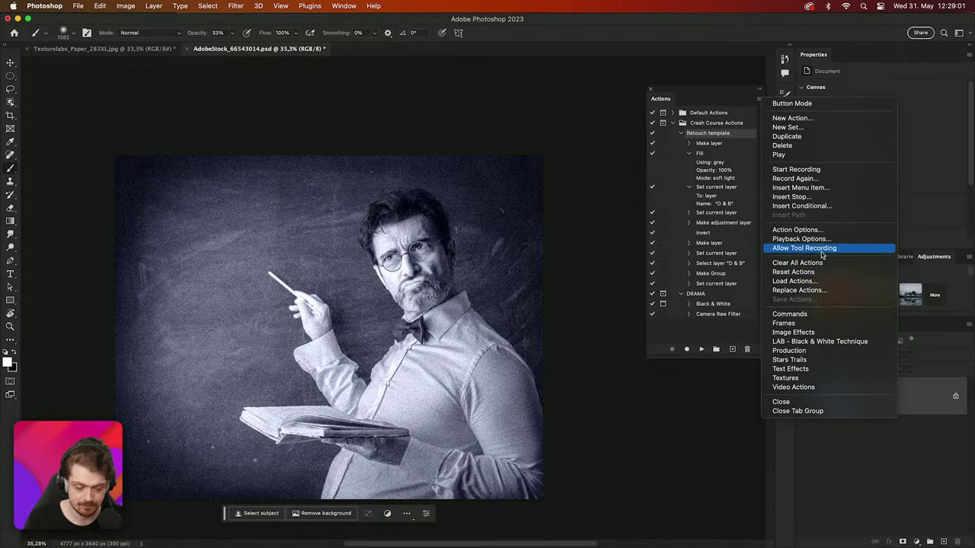
left_click(776, 240)
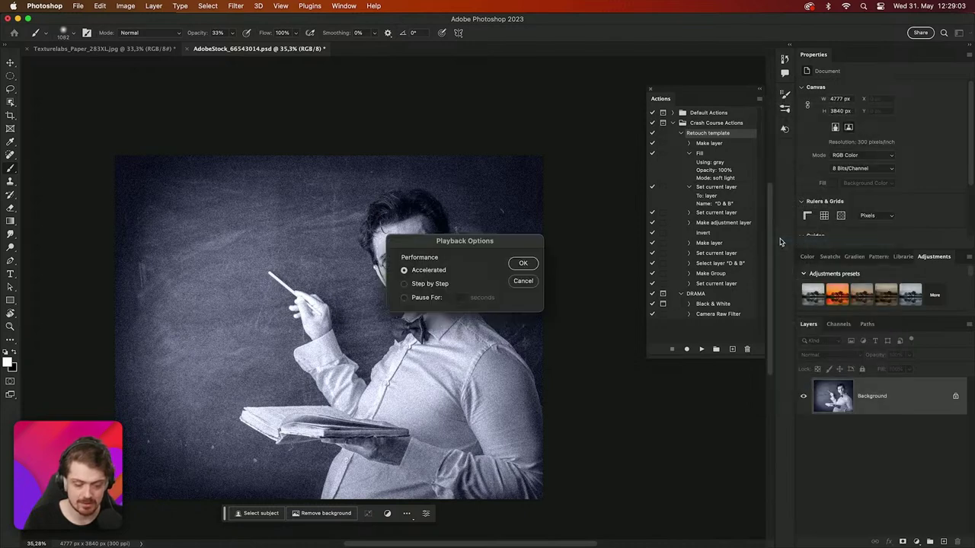
left_click(428, 286)
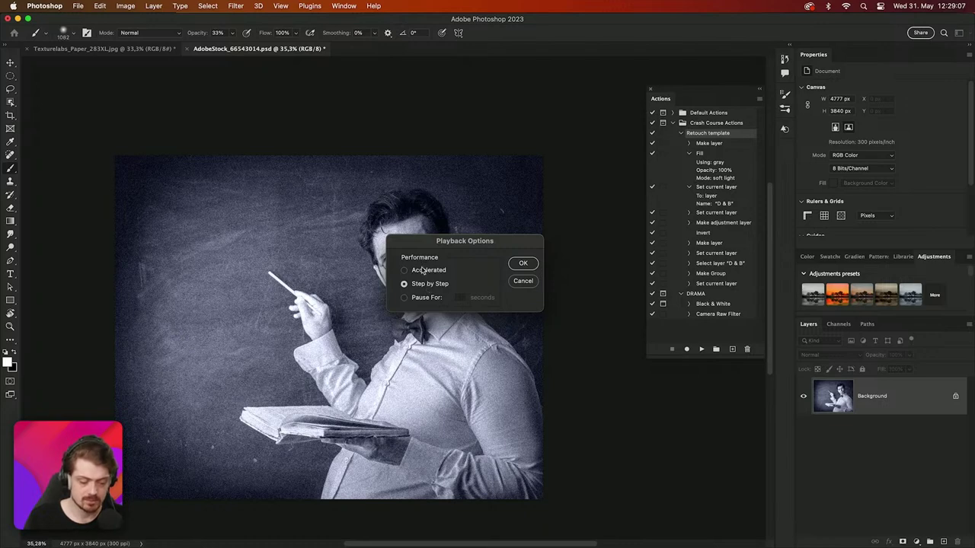
left_click(424, 271)
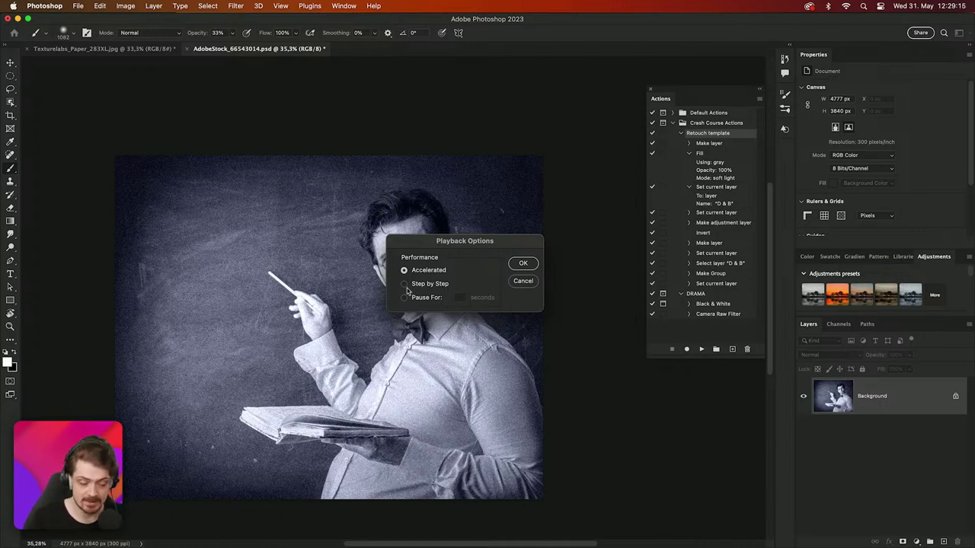
left_click(428, 284)
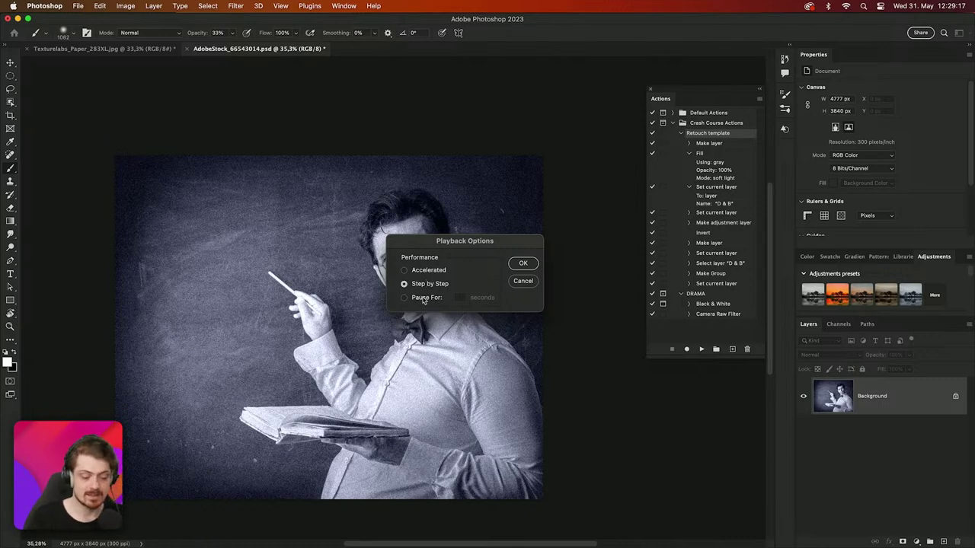
left_click(425, 298)
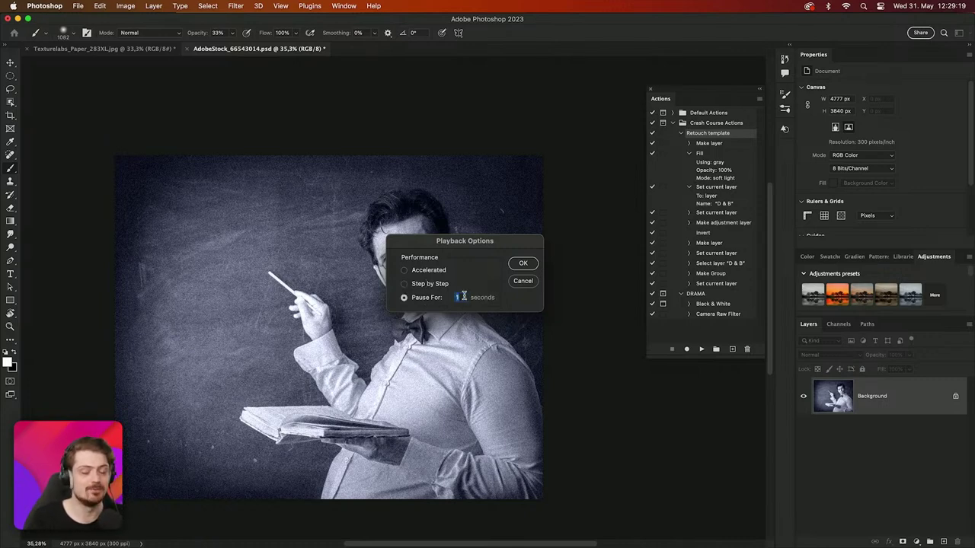
left_click(439, 284)
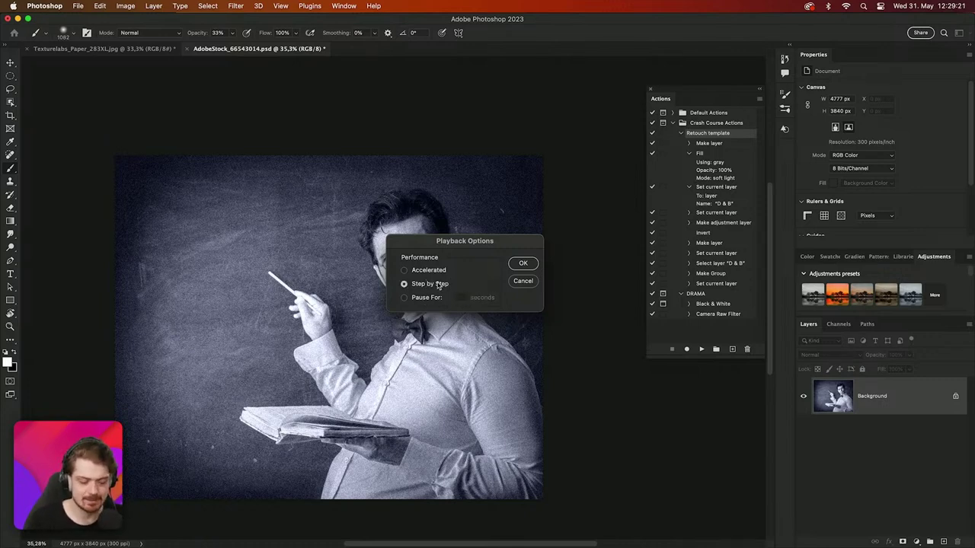
left_click(523, 264)
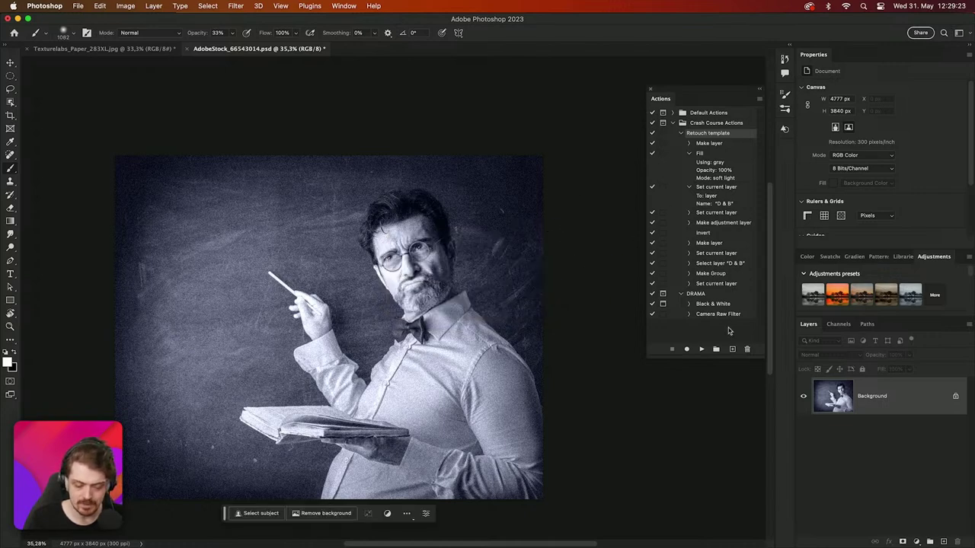
Play Retouch template step by step, then set playback back to Accelerated
left_click(700, 350)
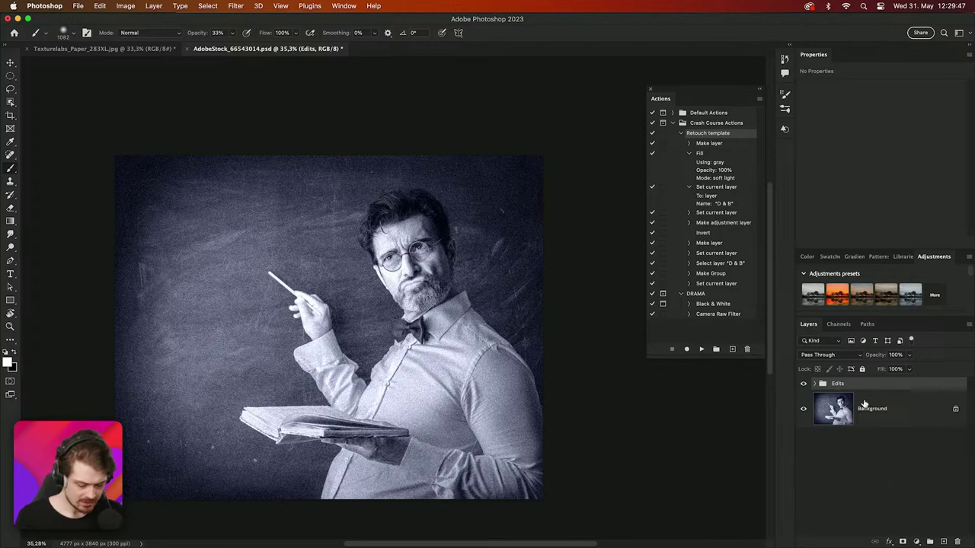
left_click(761, 101)
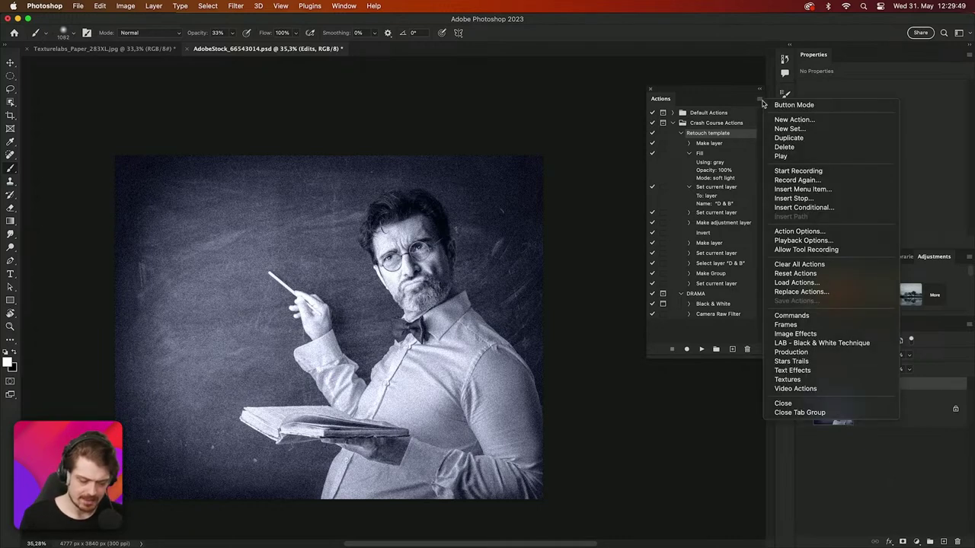
left_click(798, 241)
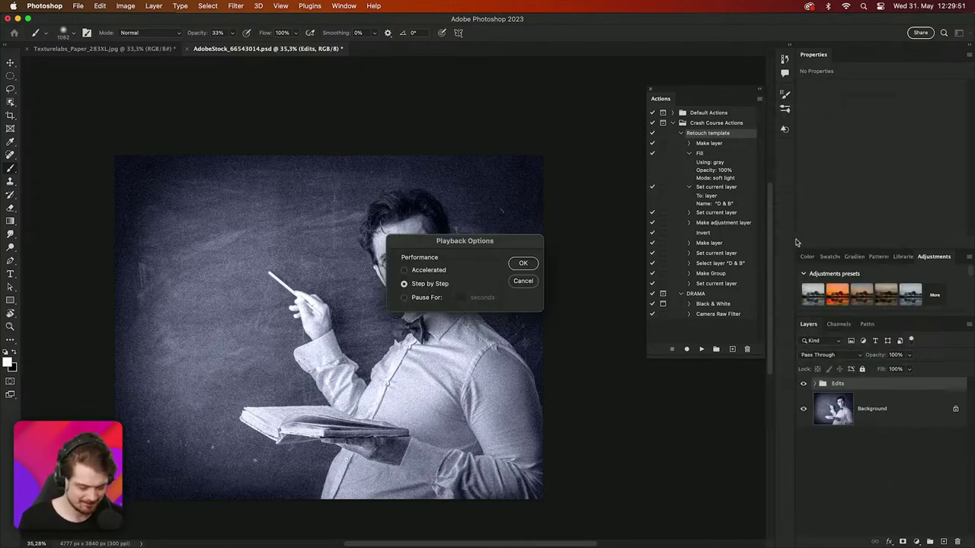
left_click(430, 271)
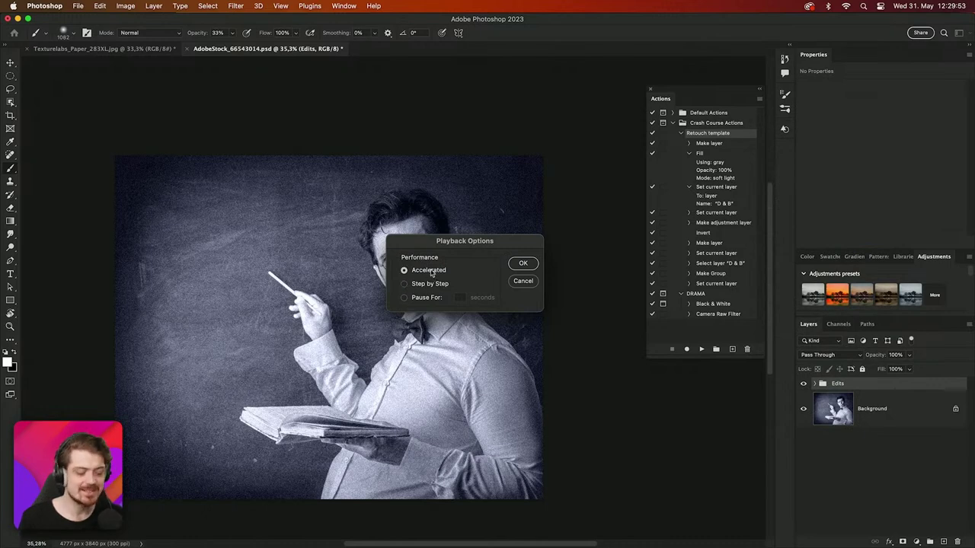
left_click(521, 264)
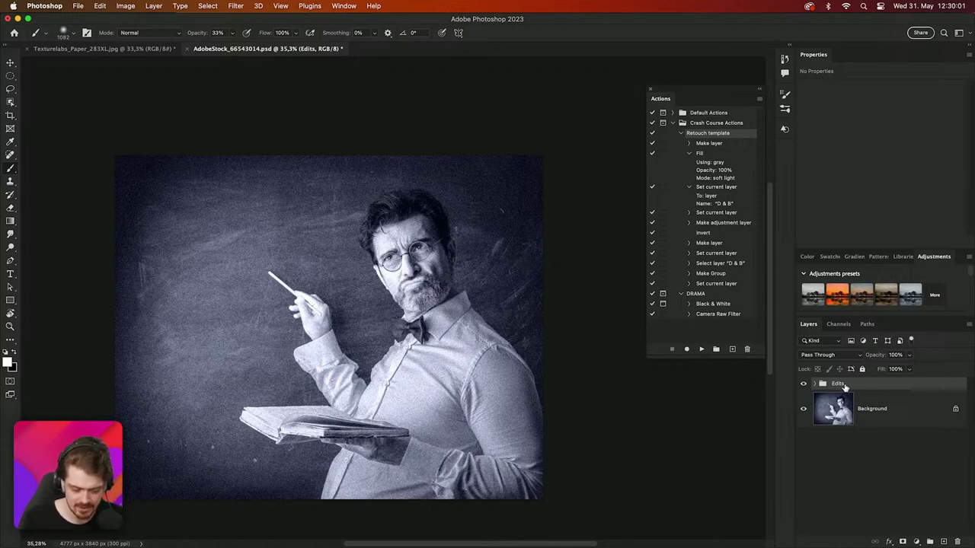
Delete the Edits group, rerun Retouch template with F2, and revert with F12
key("BackSpace")
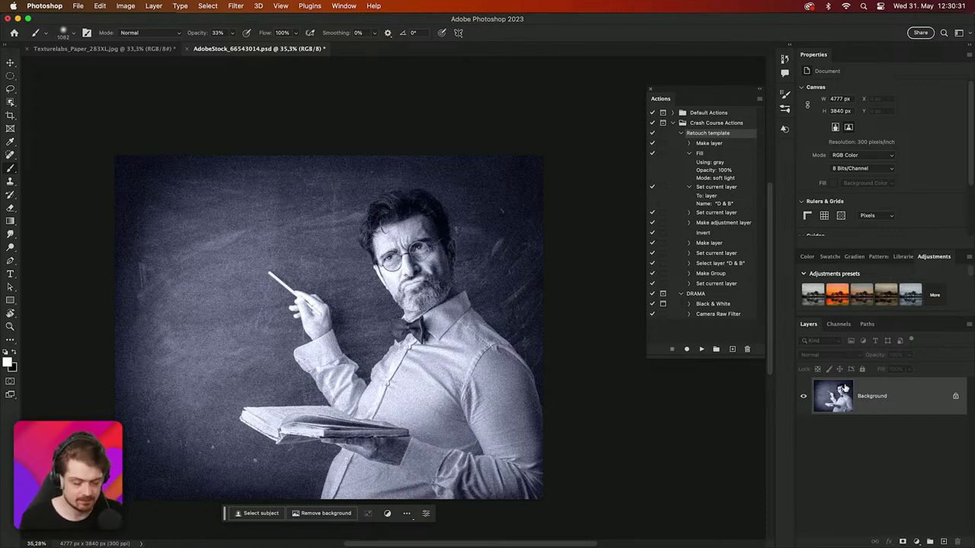
key("F2")
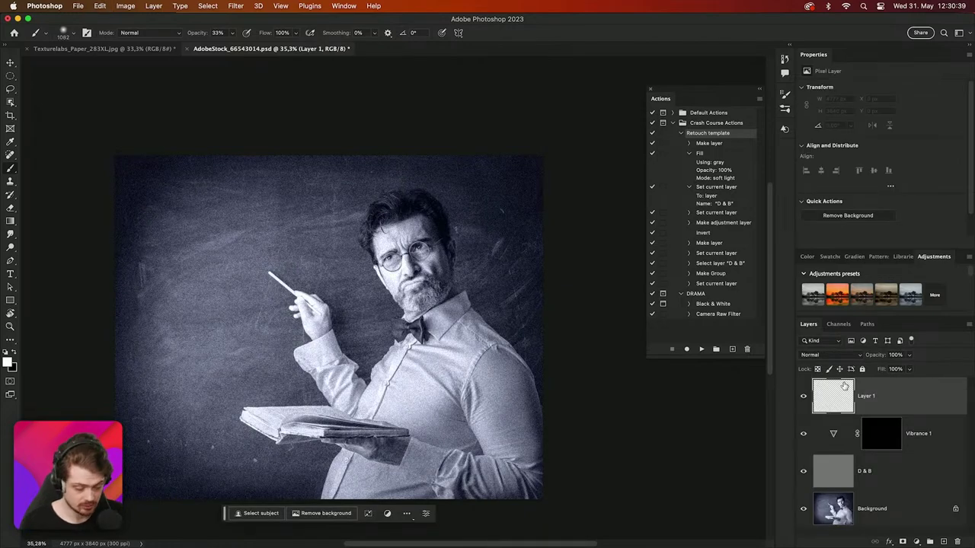
key("F12")
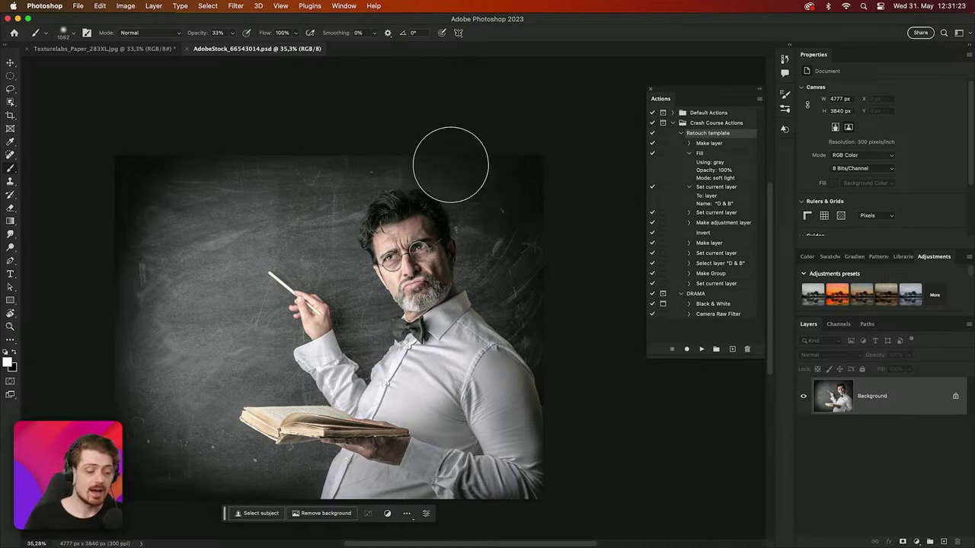
Convert the image to Grayscale mode, discarding the colour information
left_click(129, 5)
mouse_move(135, 20)
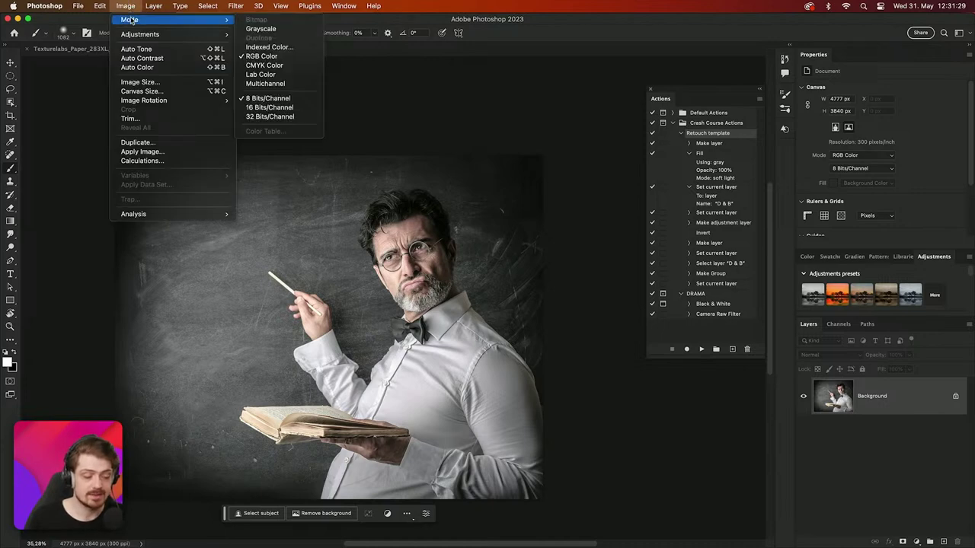
left_click(261, 29)
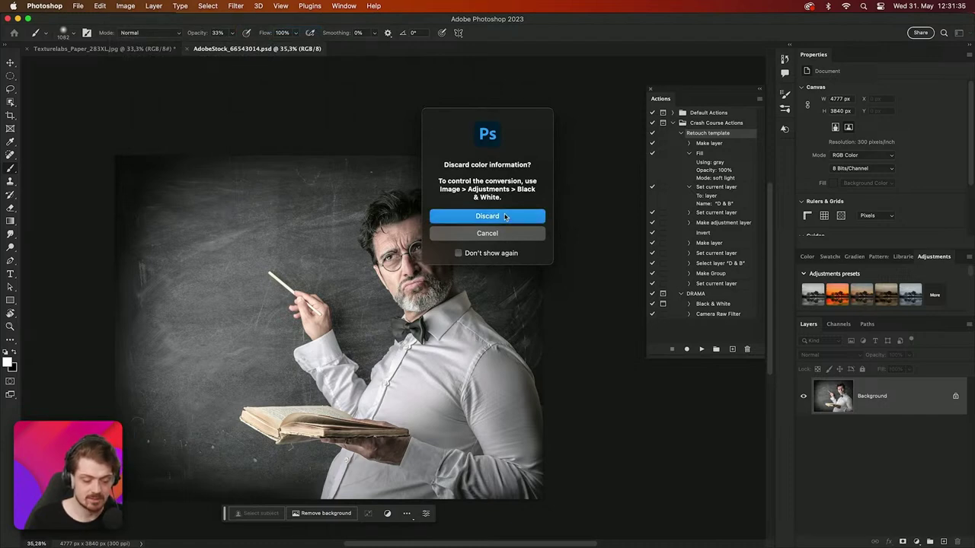
left_click(505, 217)
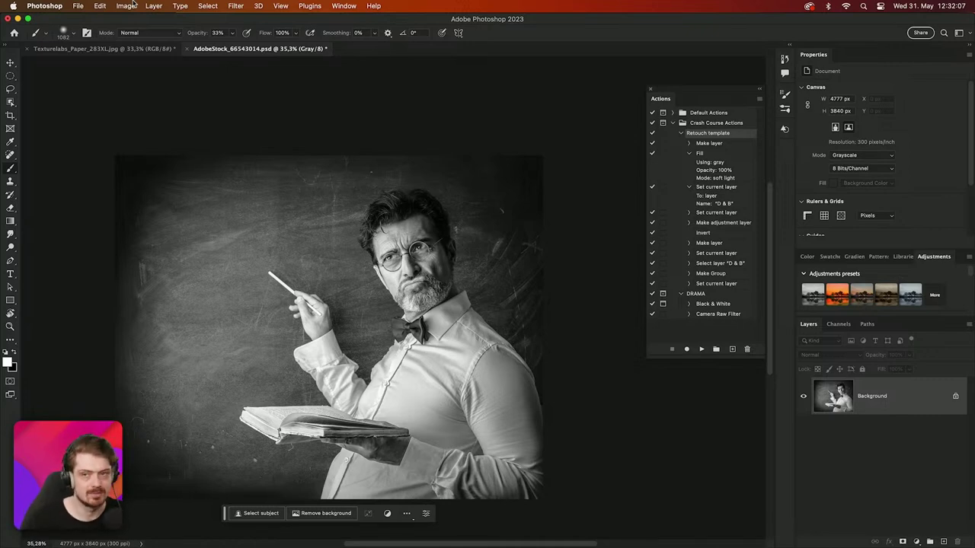
Browse the Image and Select menus without applying any command
left_click(133, 6)
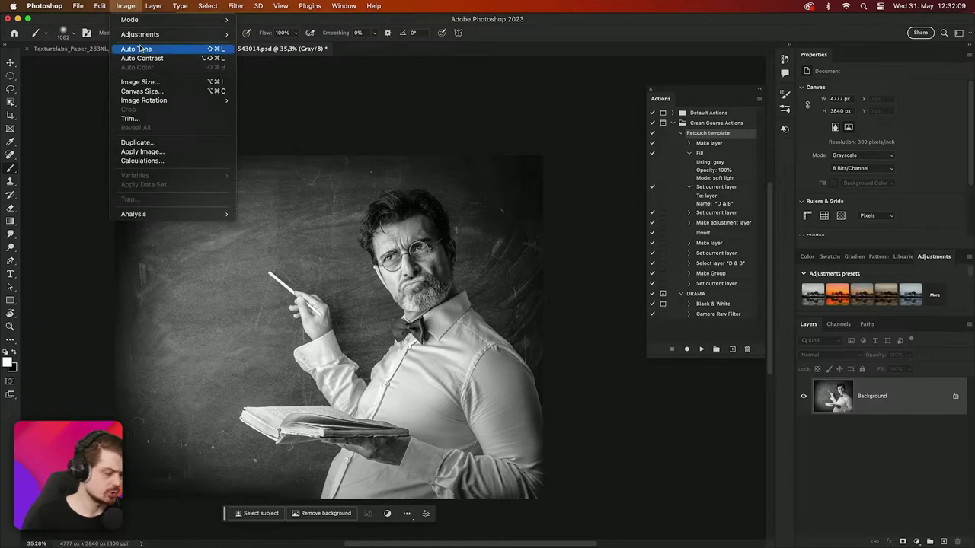
mouse_move(140, 39)
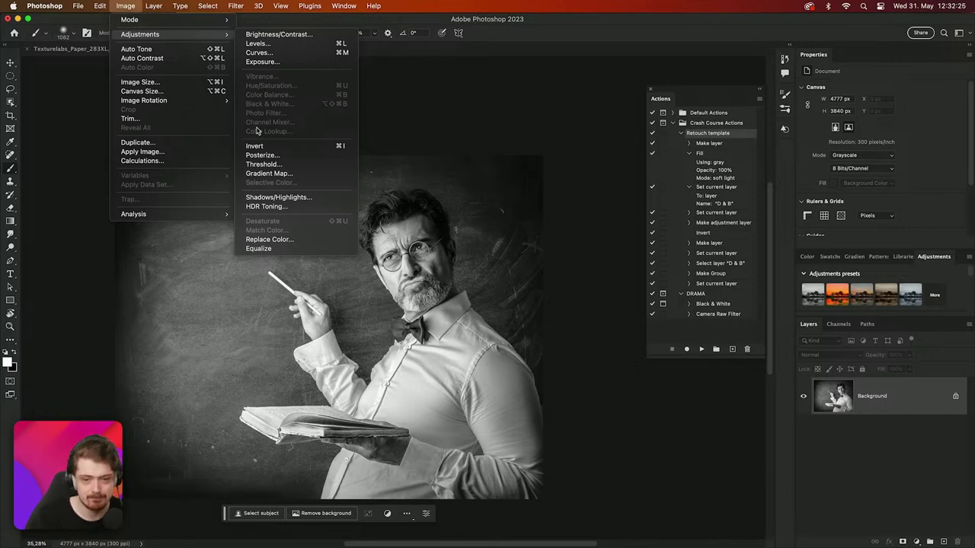
left_click(197, 4)
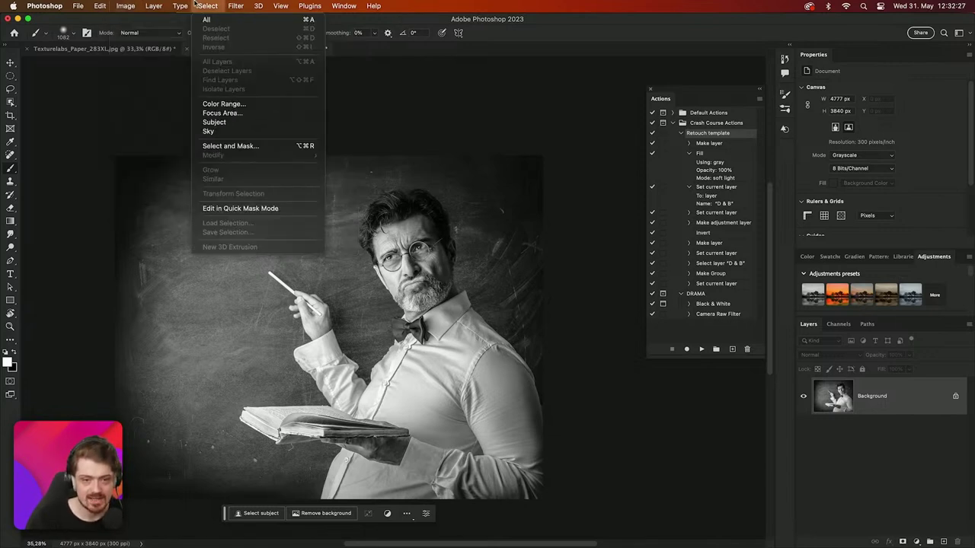
mouse_move(131, 5)
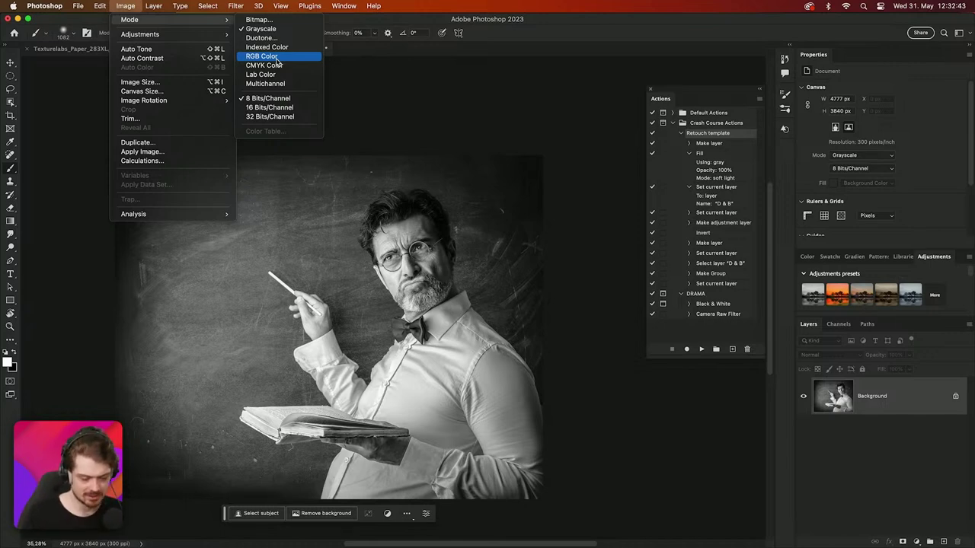
left_click(708, 336)
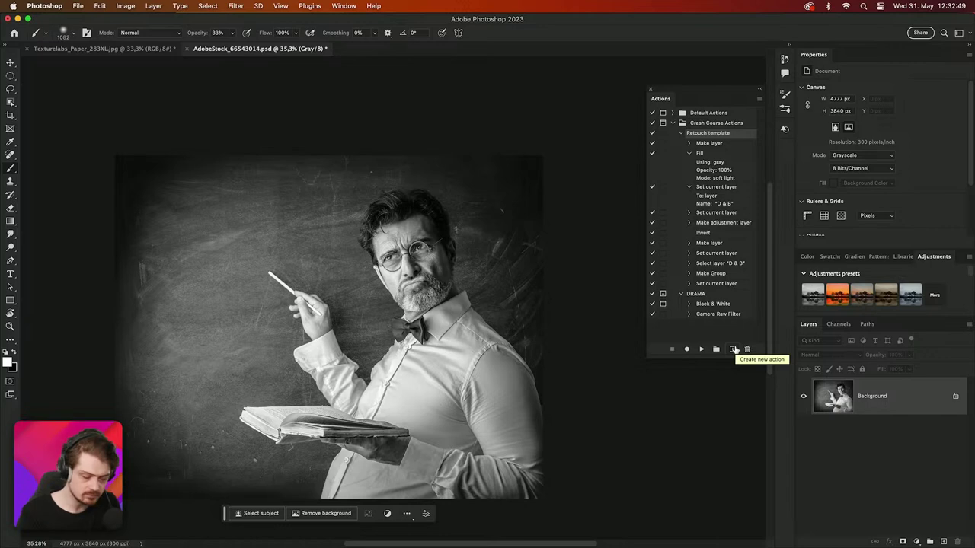
Create a Blue-labelled 'Add colour' action in Crash Course Actions and start recording
left_click(734, 349)
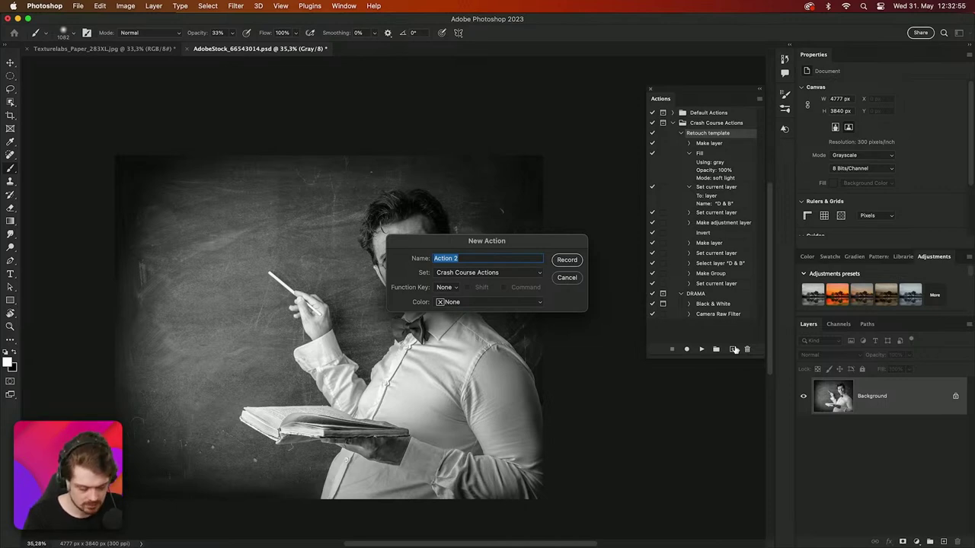
type("Make")
key("BackSpace")
key("BackSpace")
key("BackSpace")
key("BackSpace")
key("BackSpace")
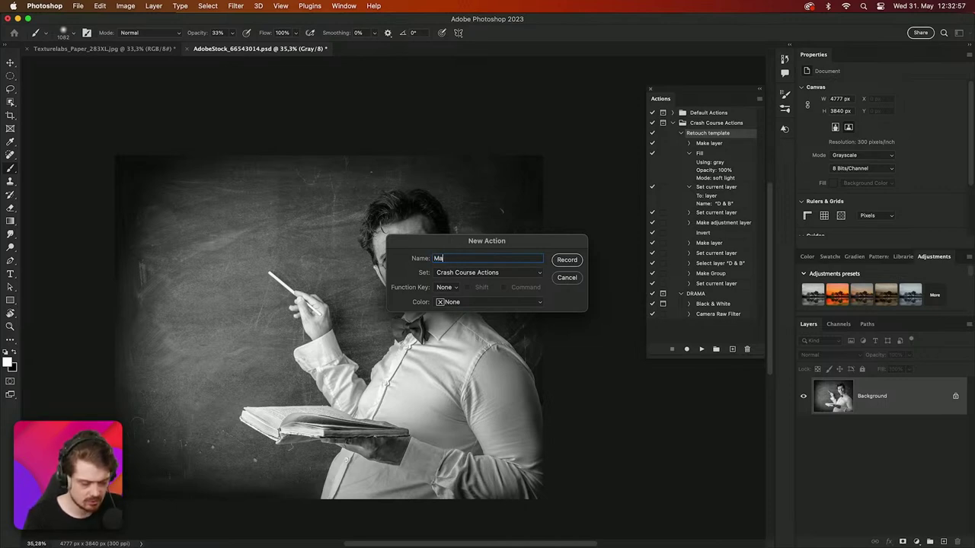
type("Add colour")
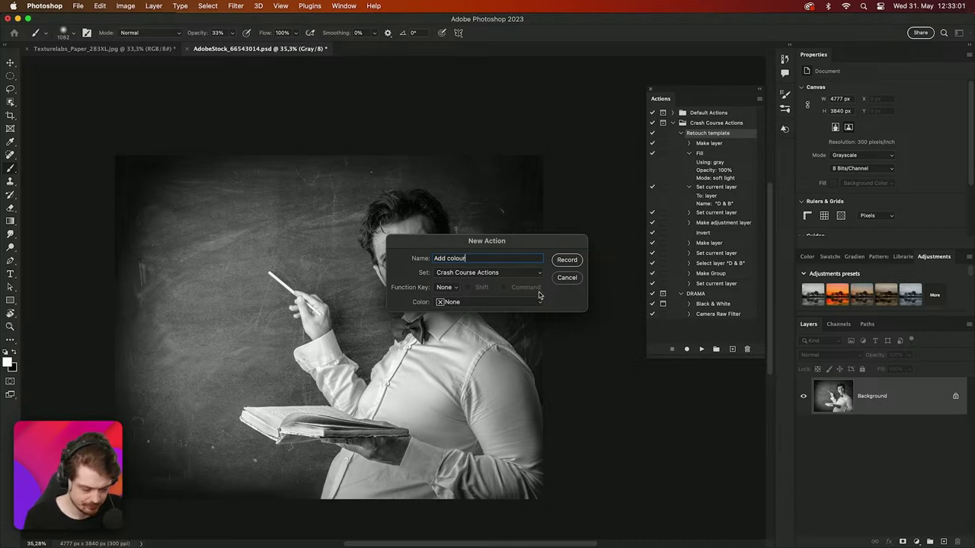
left_click(503, 304)
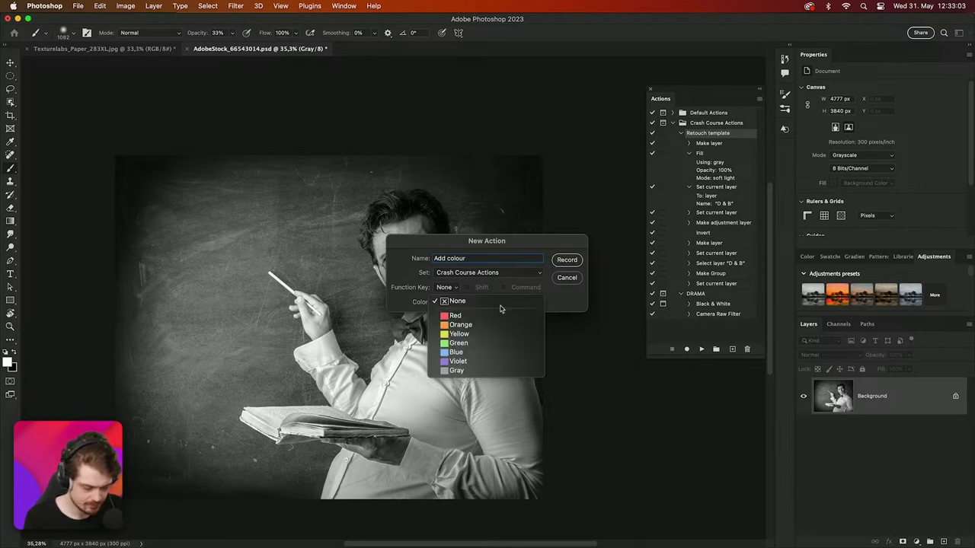
left_click(459, 352)
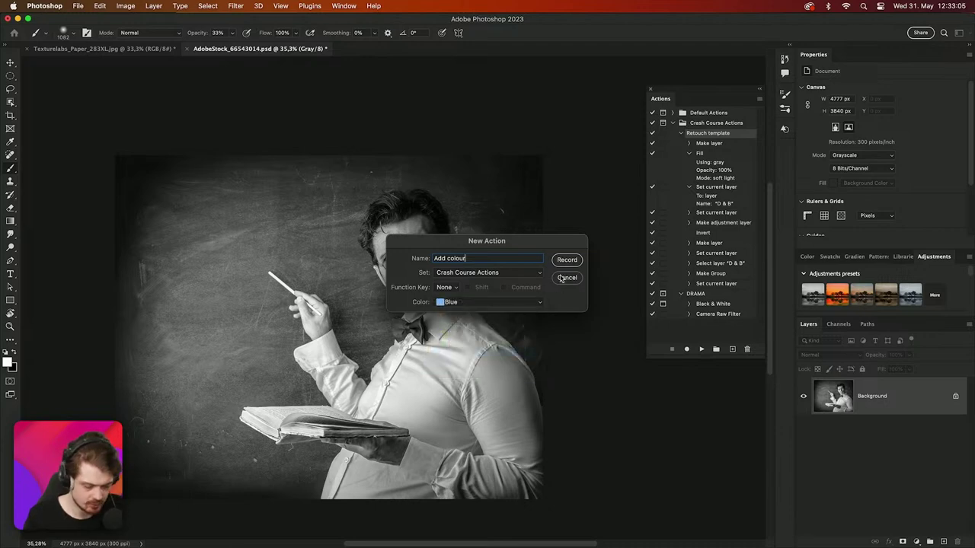
left_click(567, 259)
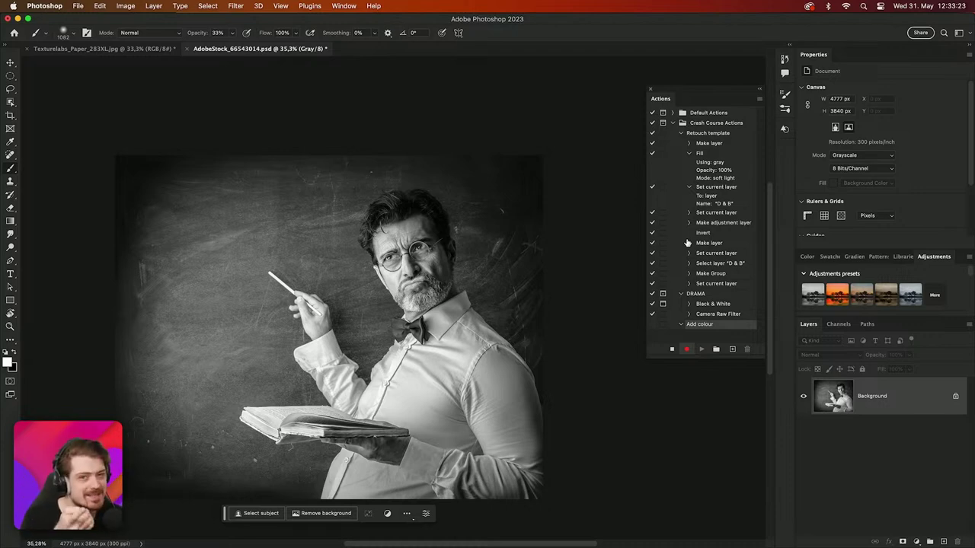
Insert a conditional testing Document Mode Is Grayscale, leaving the play action at None
left_click(761, 100)
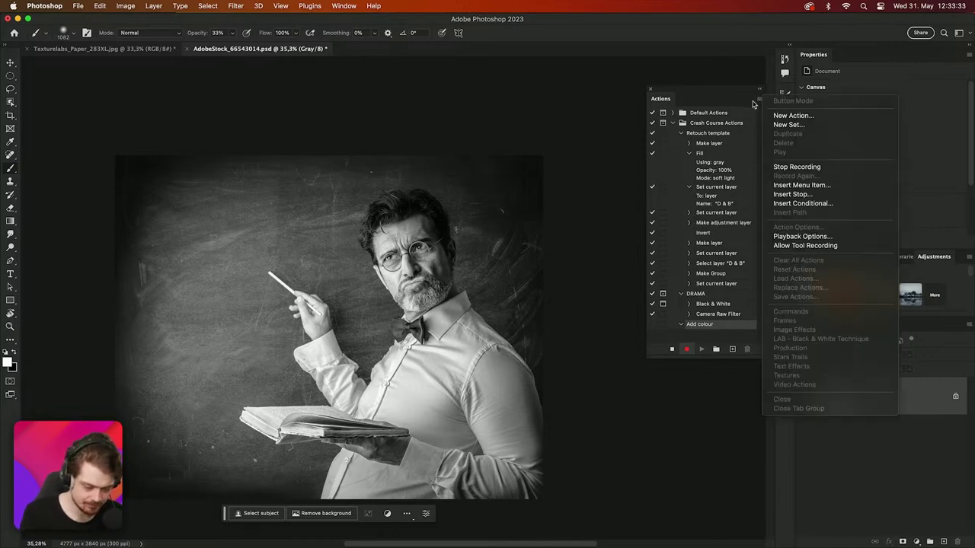
left_click(812, 206)
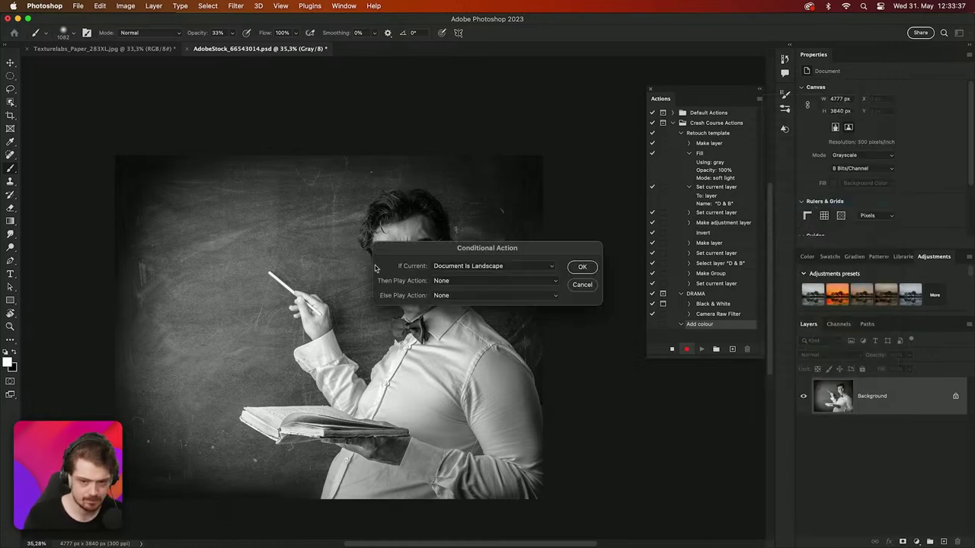
left_click(447, 266)
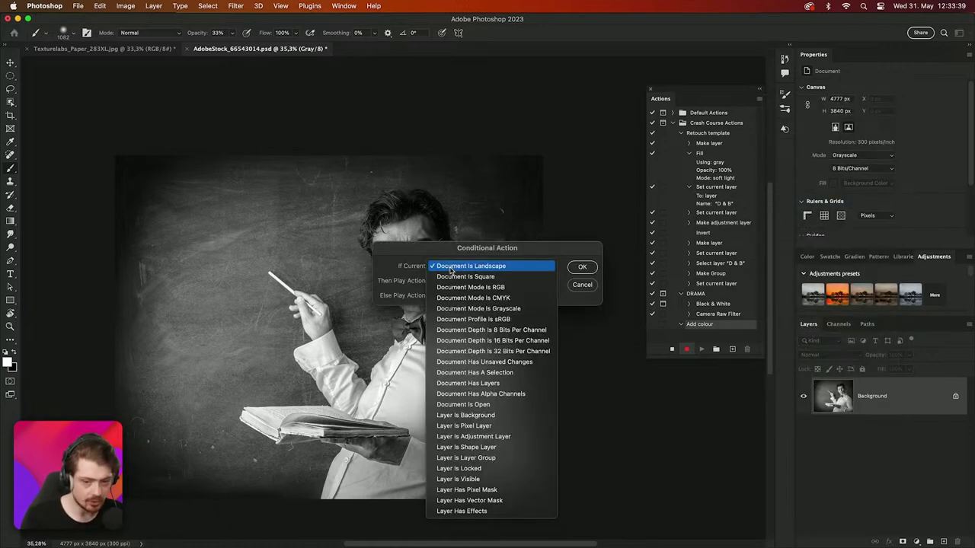
left_click(490, 309)
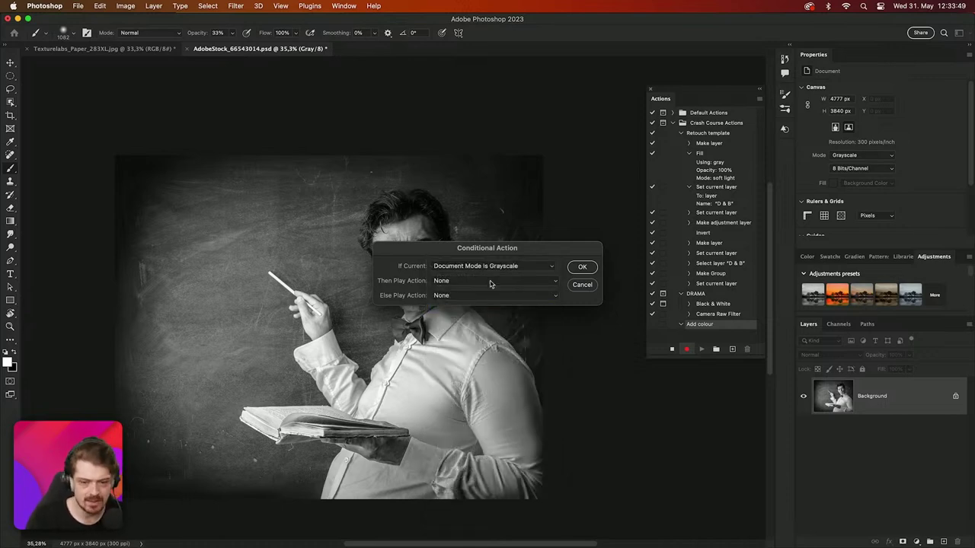
left_click(492, 281)
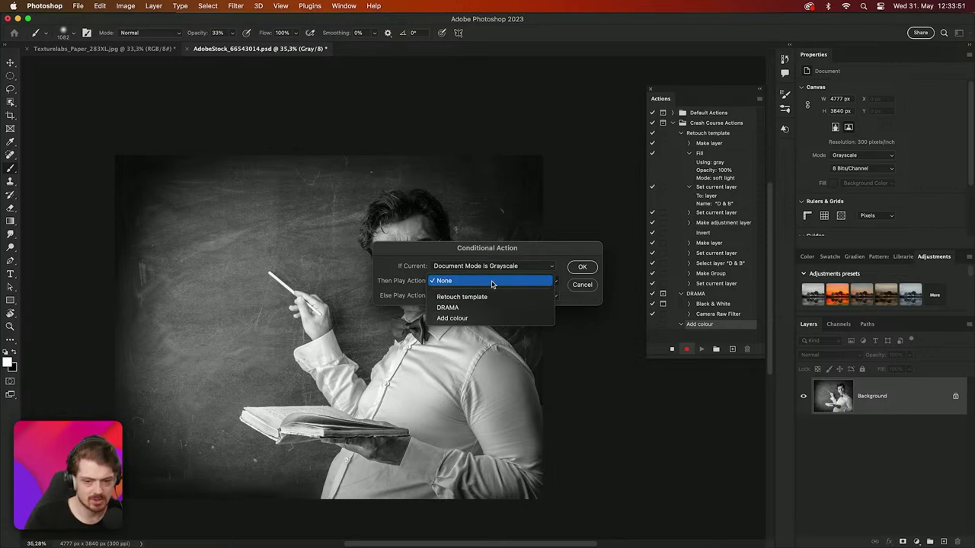
left_click(534, 258)
left_click_drag(534, 257, 477, 253)
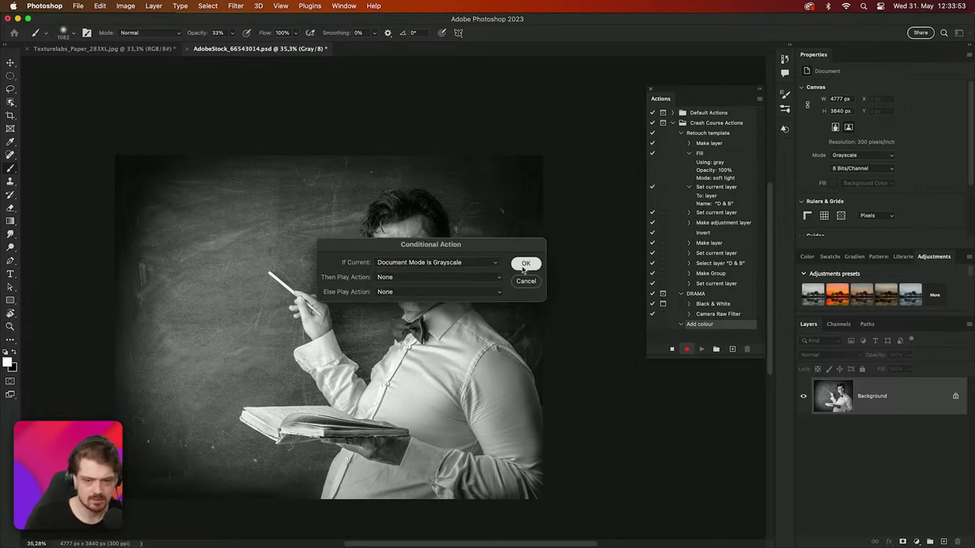
left_click(525, 264)
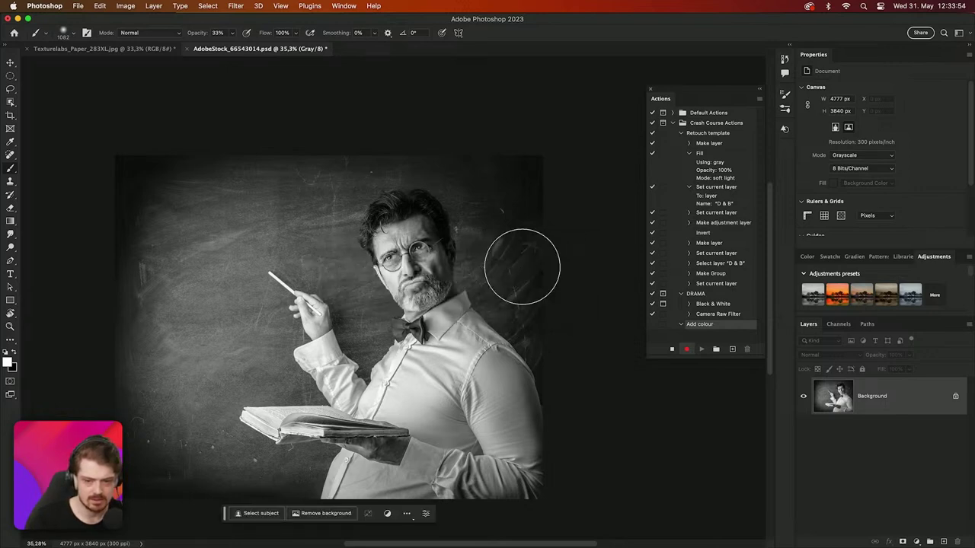
Stop the Add colour recording and start recording a new 'Convert to Colour' action
left_click(672, 350)
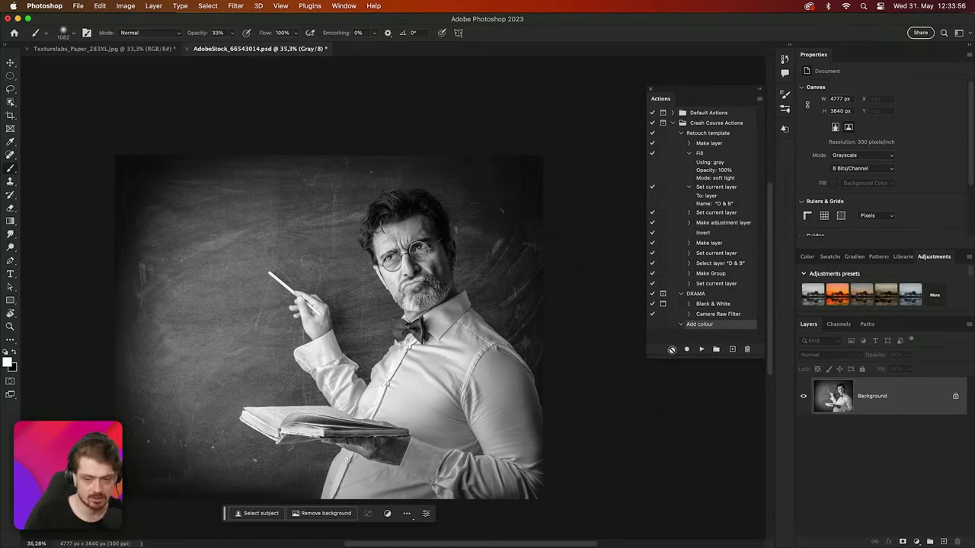
left_click(733, 350)
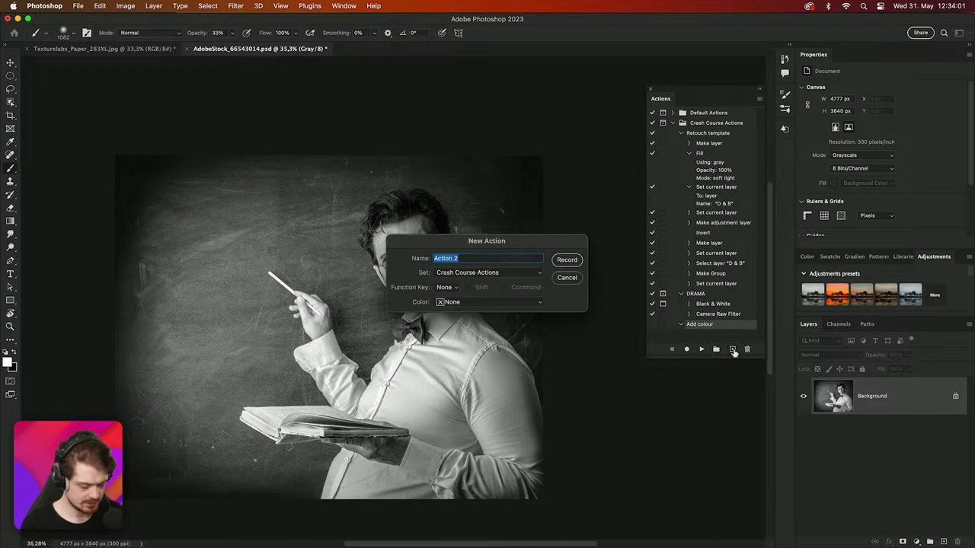
type("Convert")
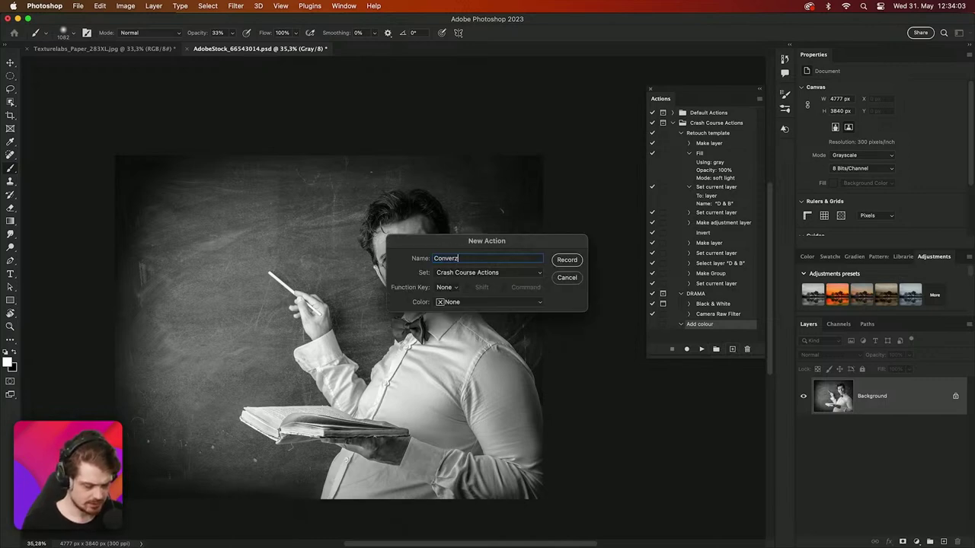
type(" to Colour")
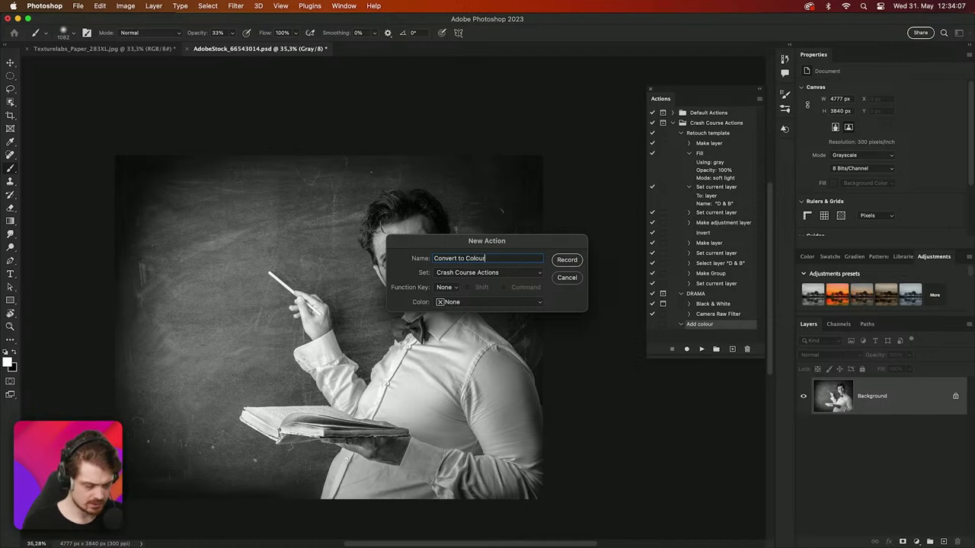
left_click(569, 262)
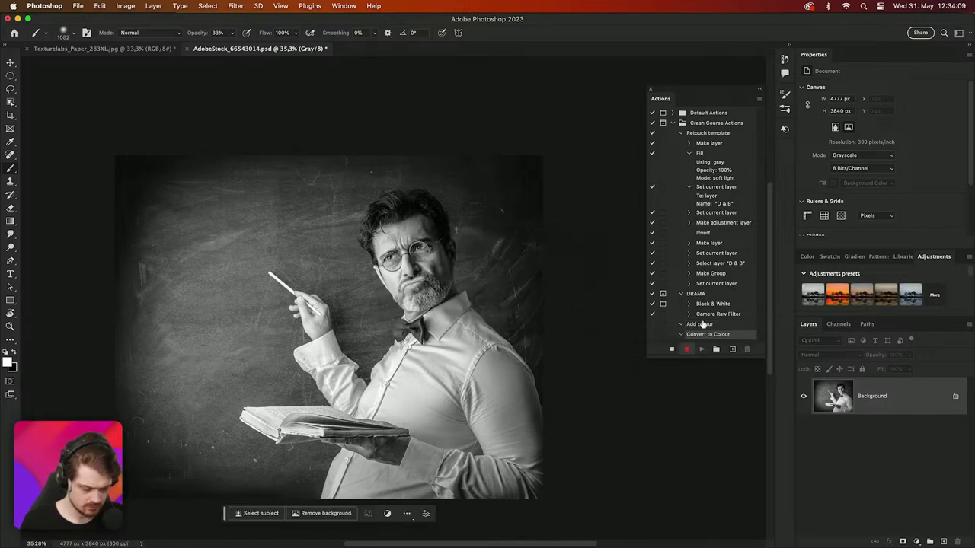
Stop the Convert to Colour recording, leaving it empty, and begin another new action
left_click(673, 349)
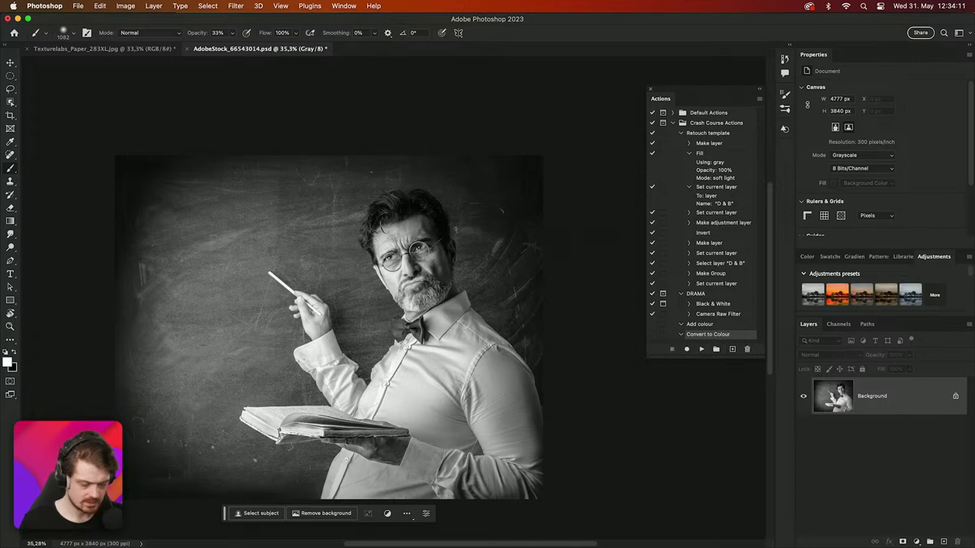
left_click(685, 349)
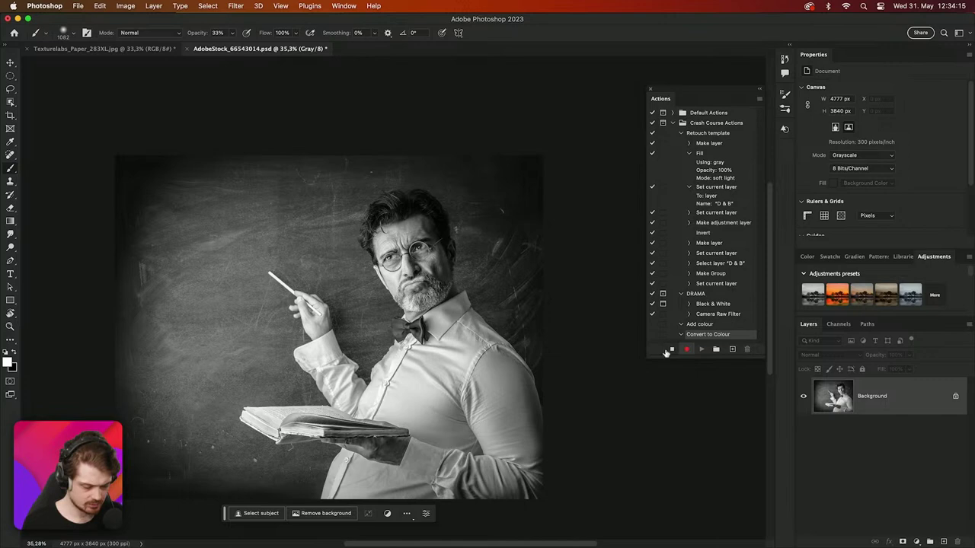
left_click(671, 349)
left_click(732, 349)
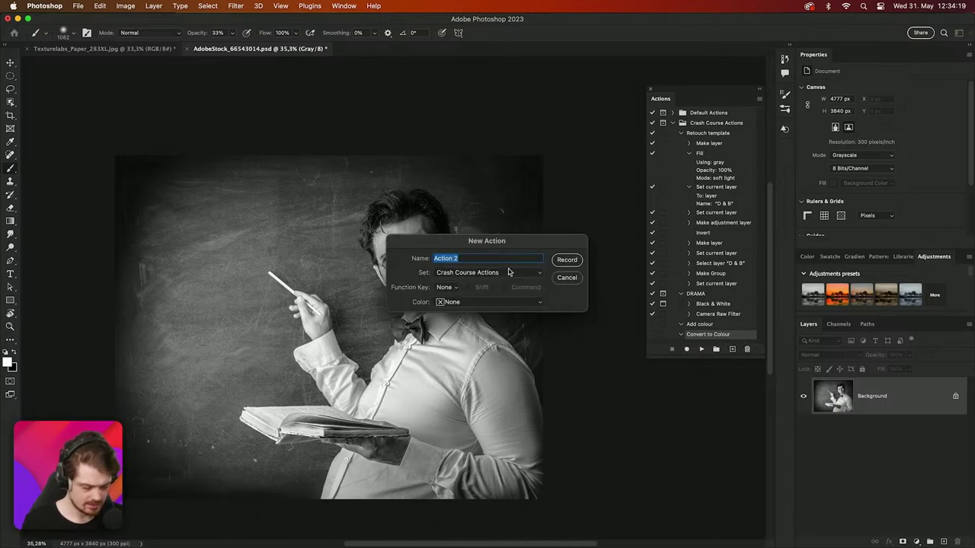
Name the new action 'Add tint' and start recording it
type("Add tint")
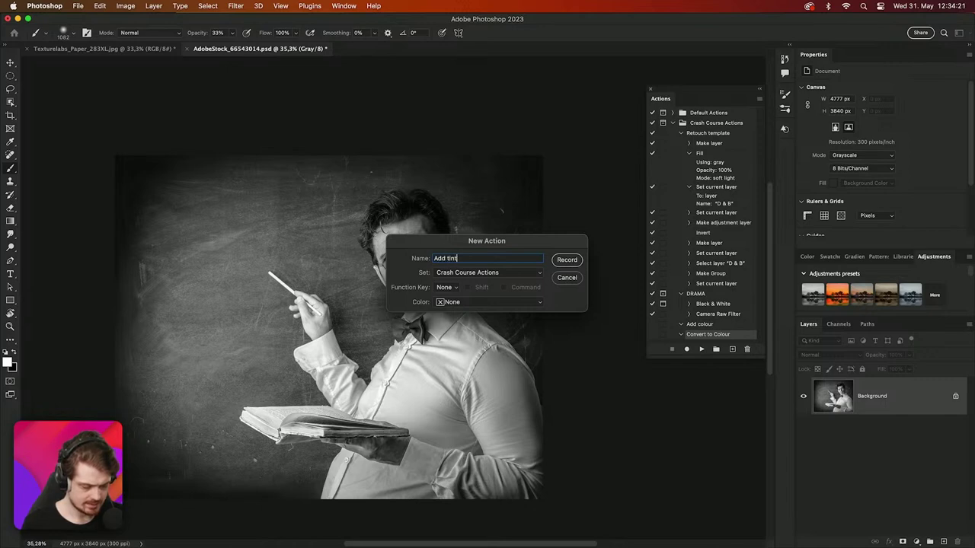
left_click(565, 260)
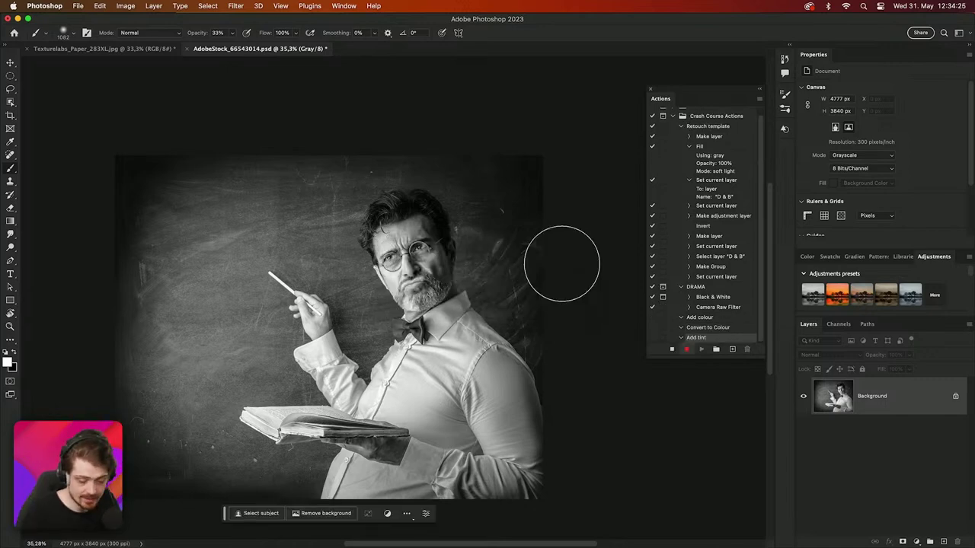
double_click(694, 318)
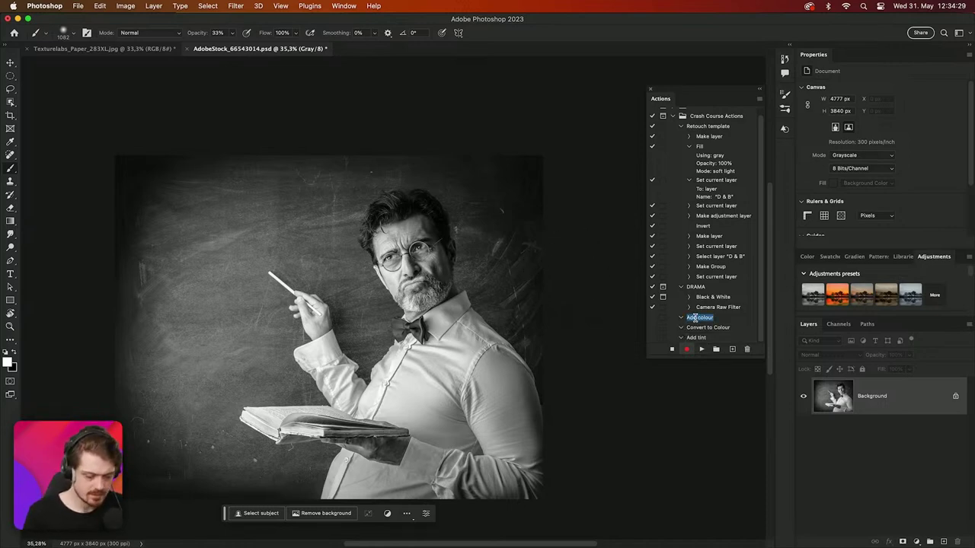
key("Return")
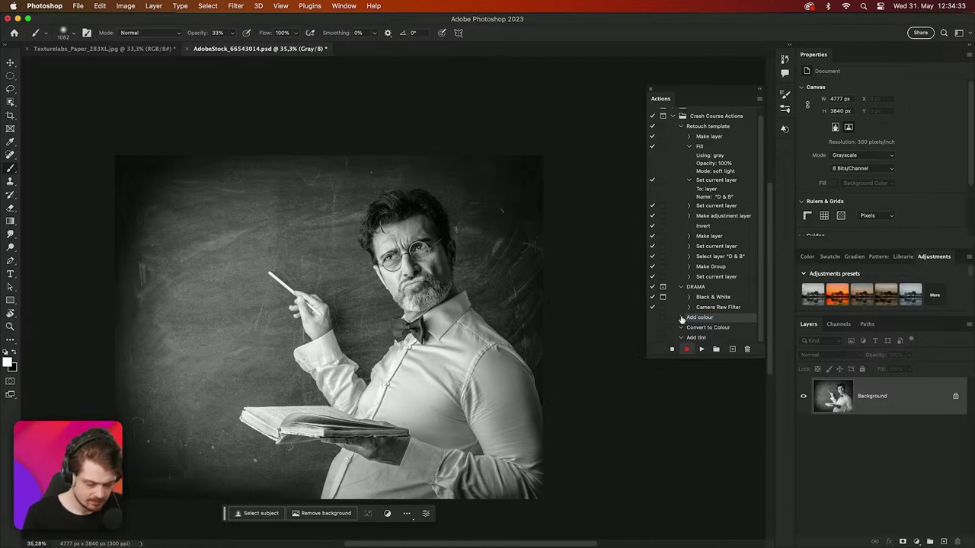
Insert a conditional: if Document Mode Is Grayscale, play Convert to Colour
left_click(759, 98)
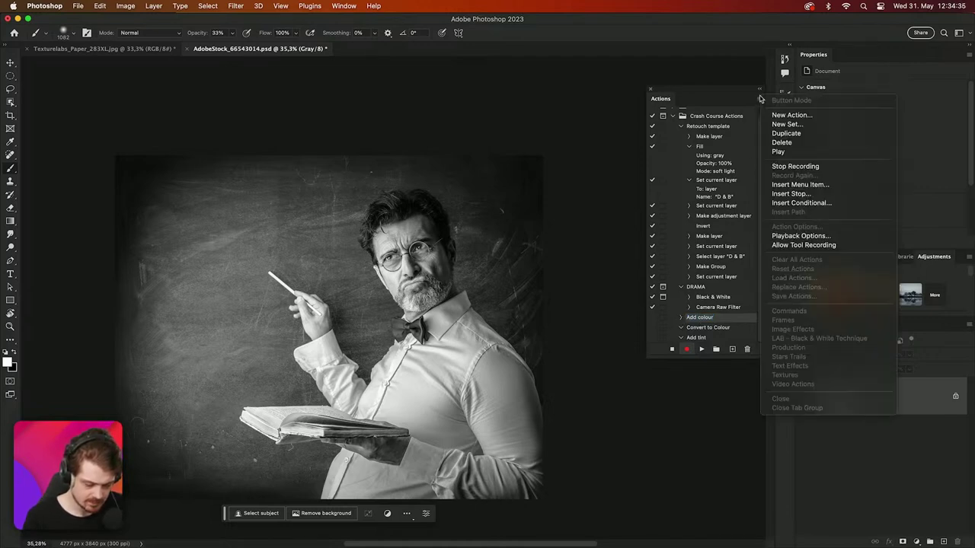
left_click(811, 203)
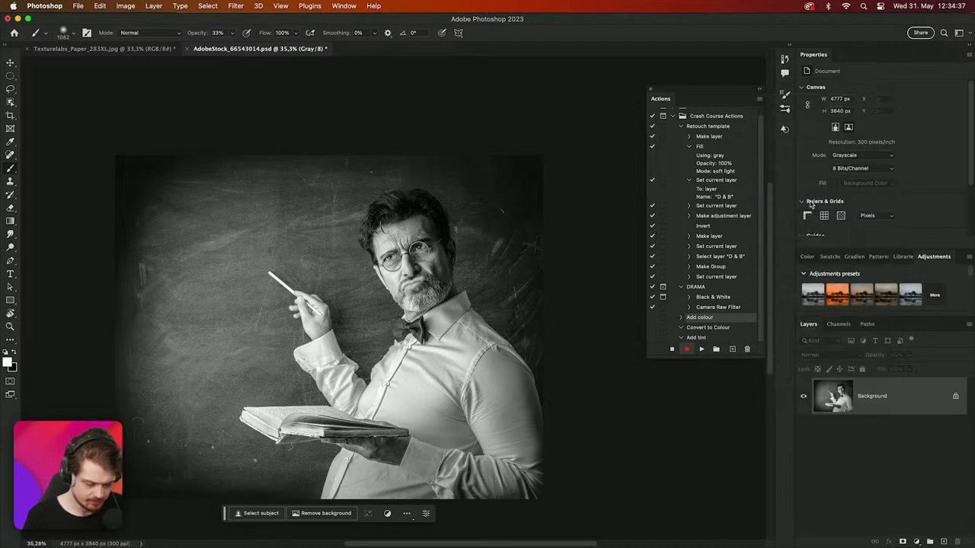
left_click(439, 263)
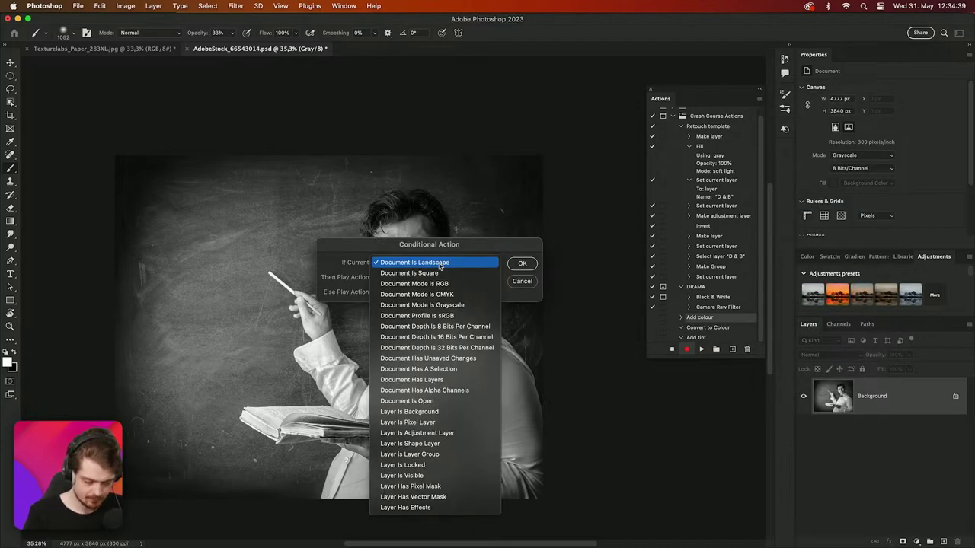
left_click(438, 304)
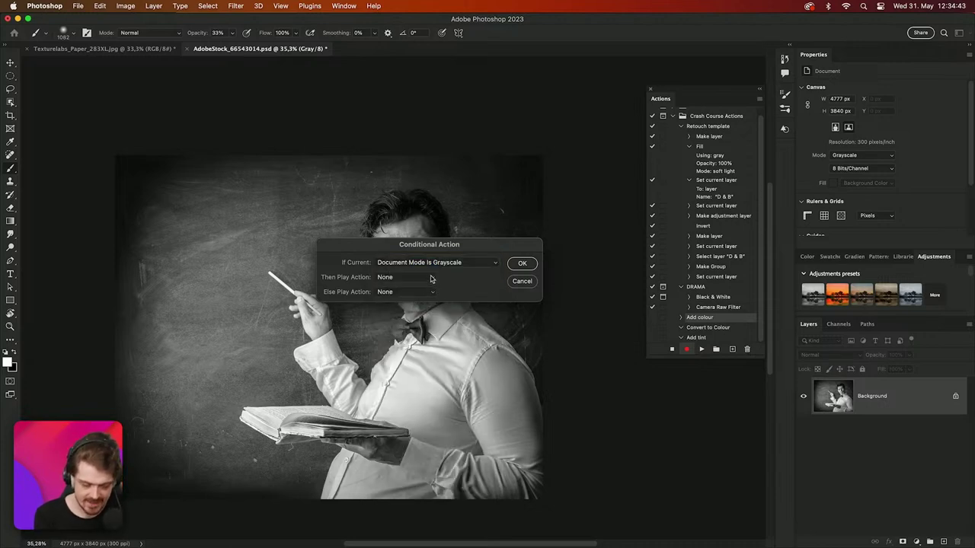
left_click(430, 278)
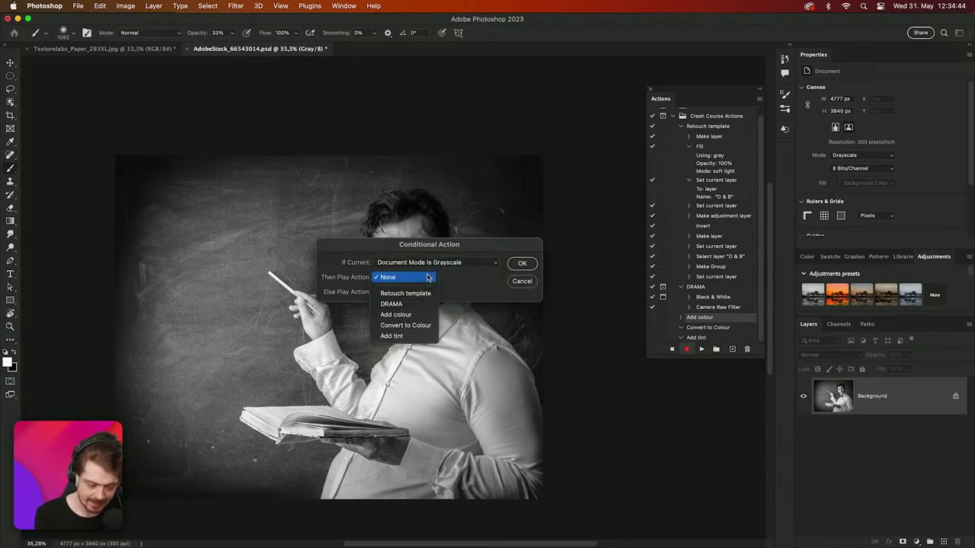
left_click(415, 326)
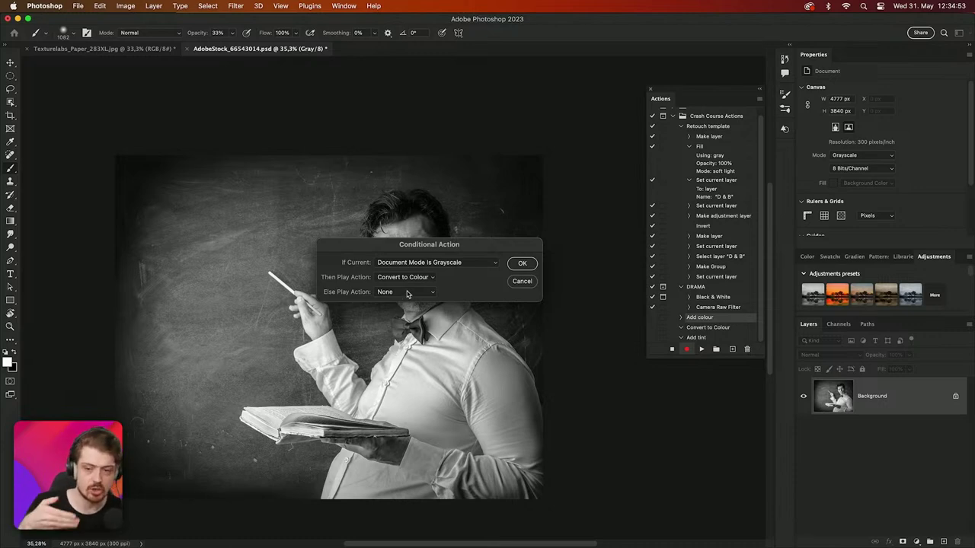
left_click(523, 263)
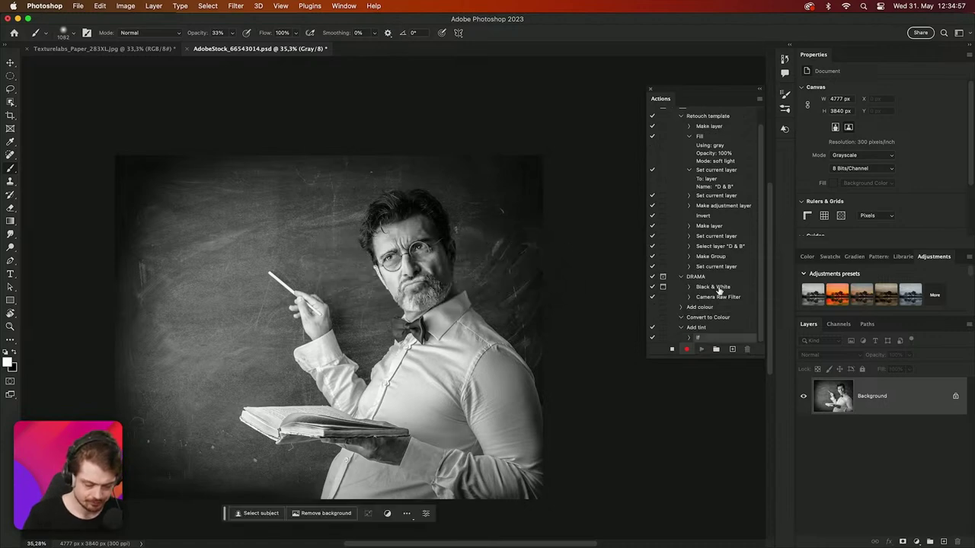
Convert the document mode to RGB Color
left_click(125, 6)
mouse_move(131, 27)
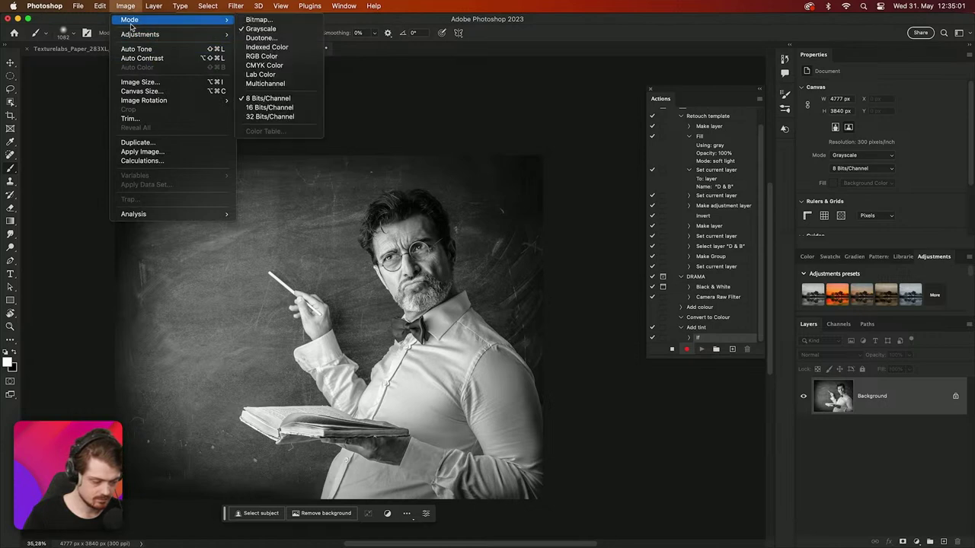
left_click(214, 26)
mouse_move(216, 23)
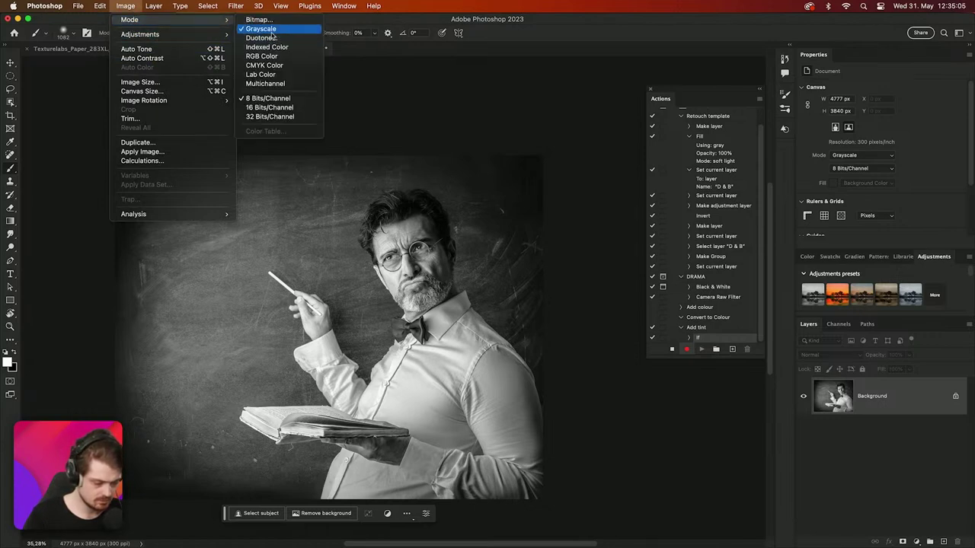
left_click(273, 57)
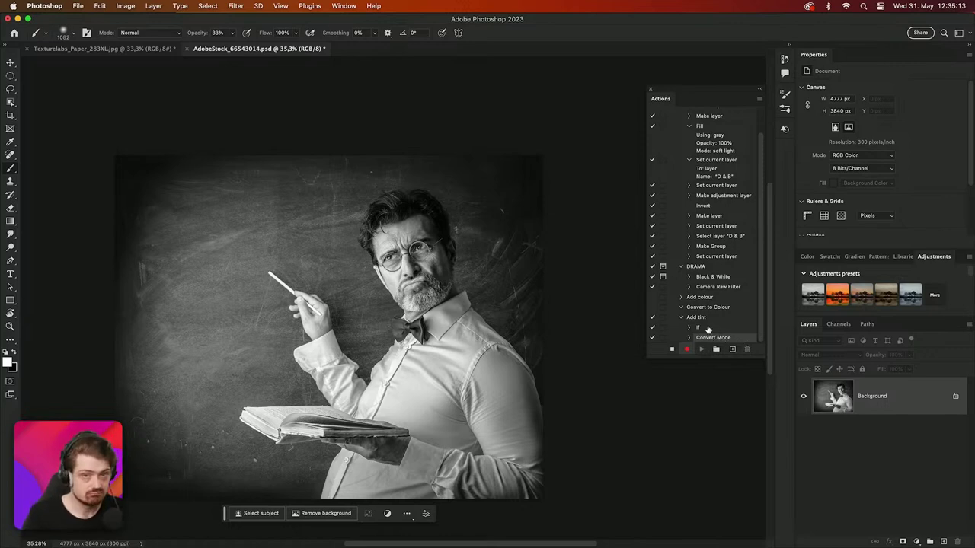
Apply a colourised blue Hue/Saturation tint, then stop recording Add tint
left_click(150, 5)
mouse_move(126, 6)
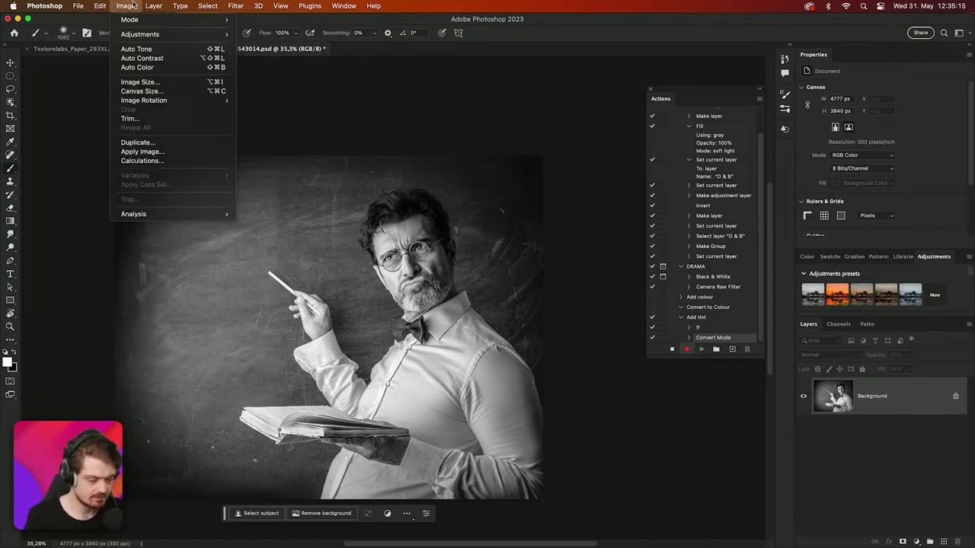
mouse_move(145, 34)
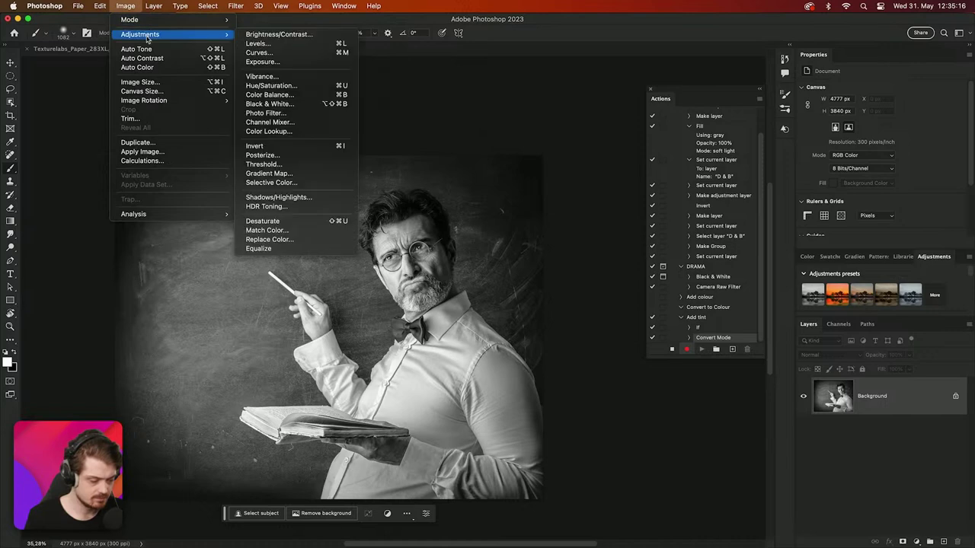
left_click(293, 87)
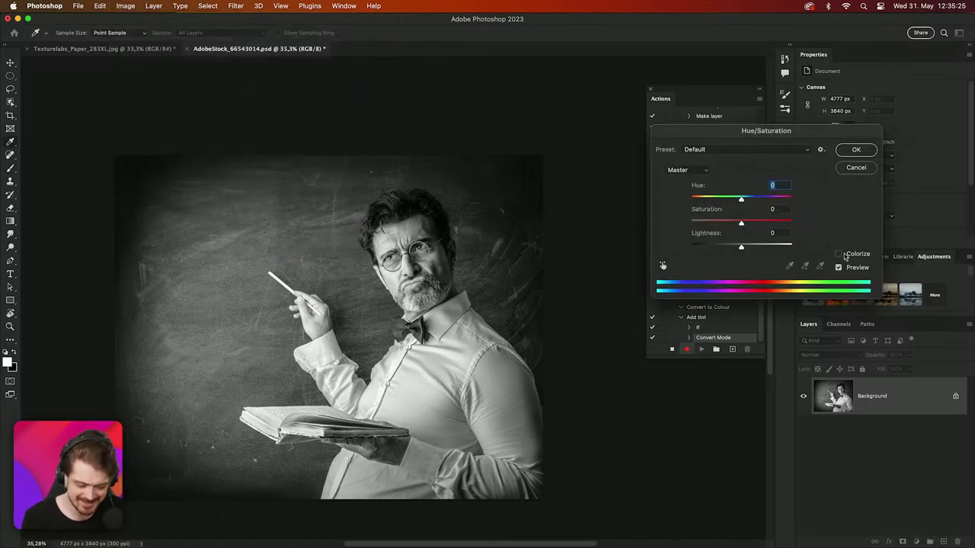
left_click(841, 255)
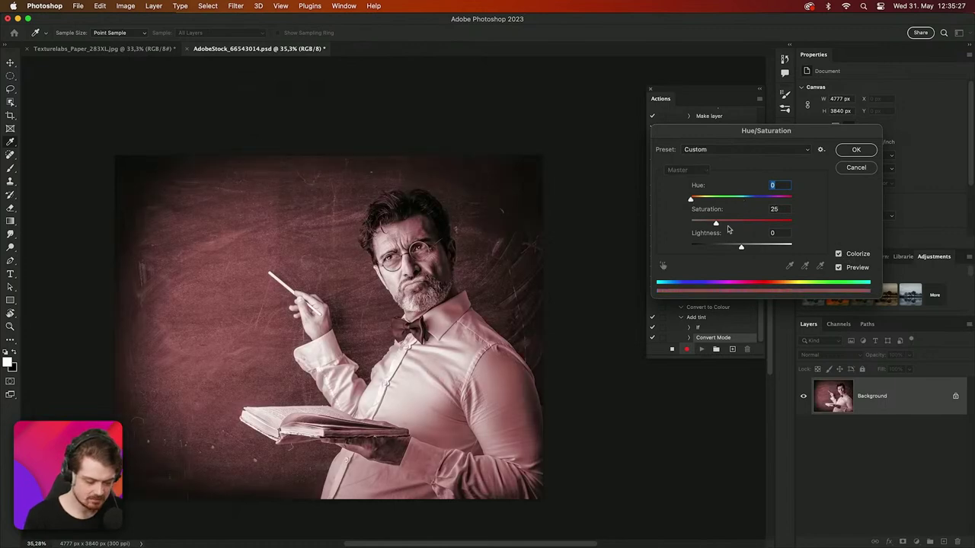
left_click_drag(691, 200, 753, 201)
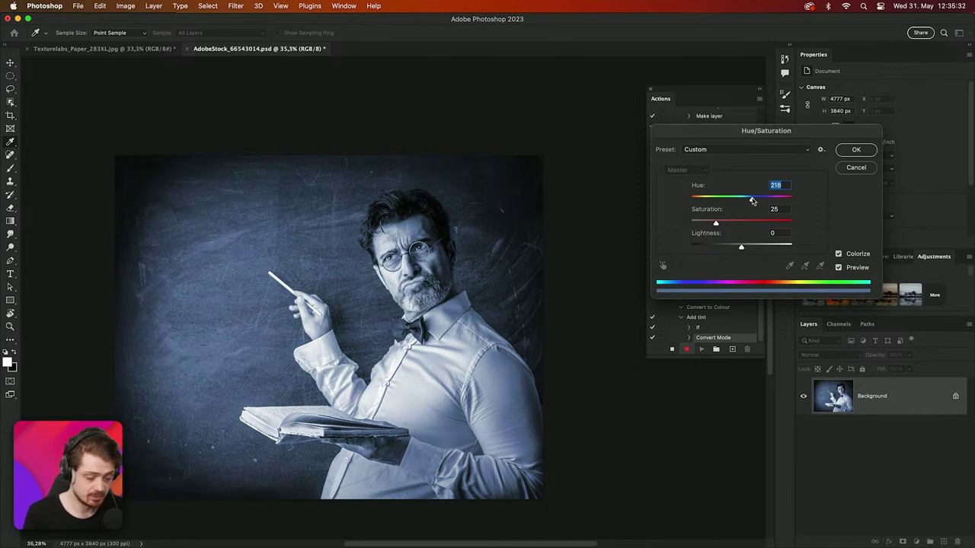
left_click(855, 150)
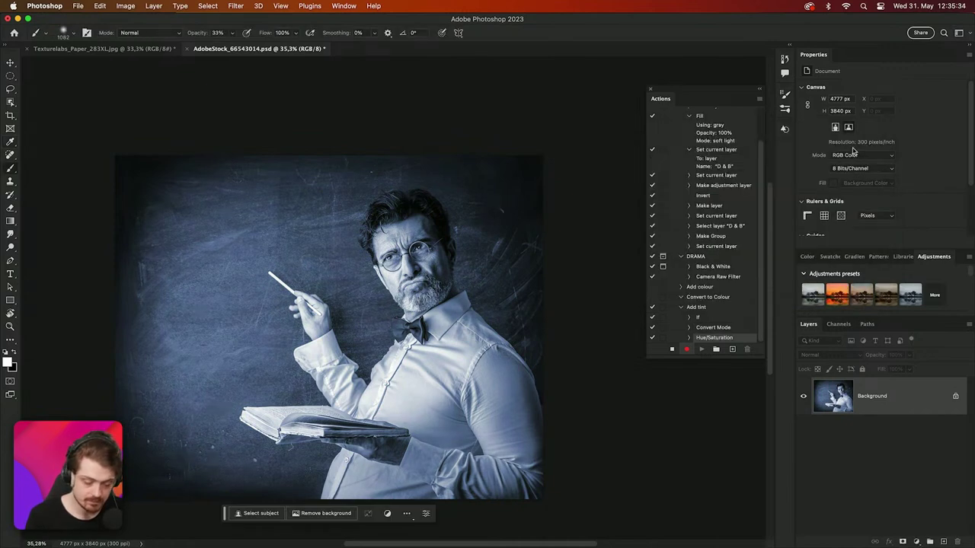
left_click(672, 350)
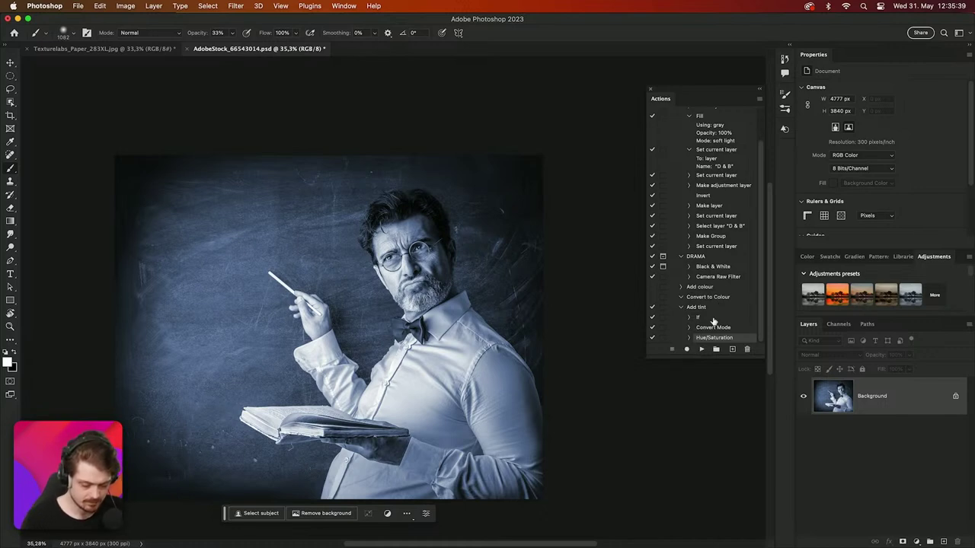
left_click(708, 358)
Enlarge the Actions panel, select Add tint's If step, and open the Actions panel menu
left_click_drag(709, 358, 706, 421)
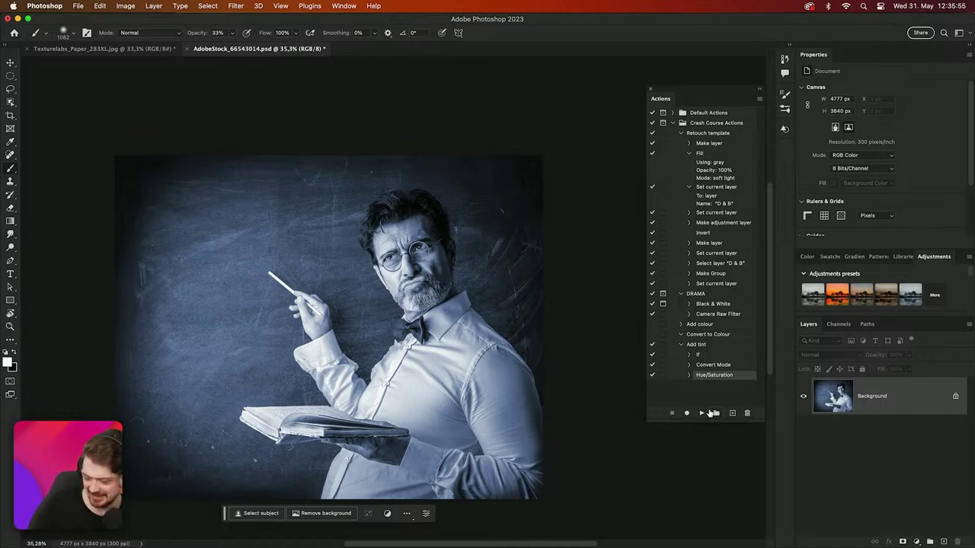
left_click(707, 345)
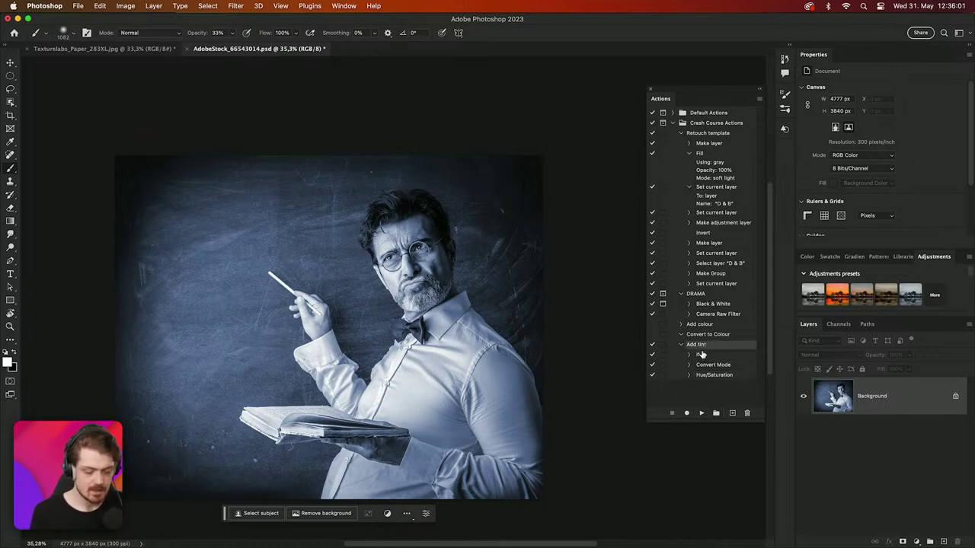
left_click(722, 356)
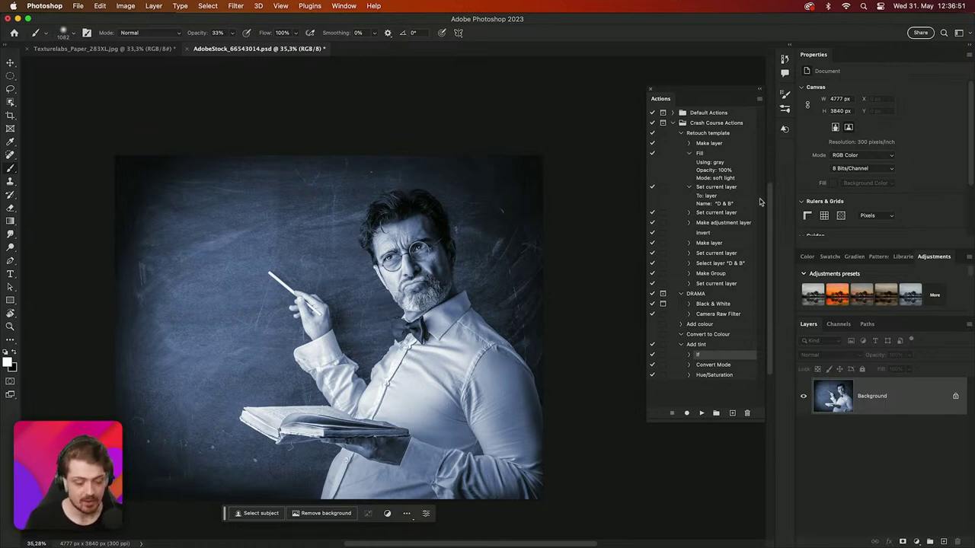
left_click(758, 99)
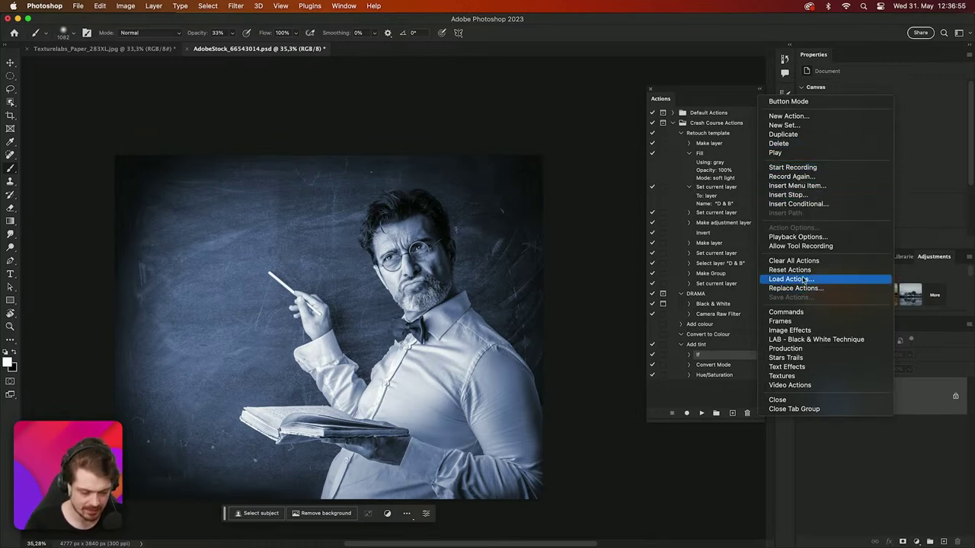
left_click(813, 204)
left_click(432, 263)
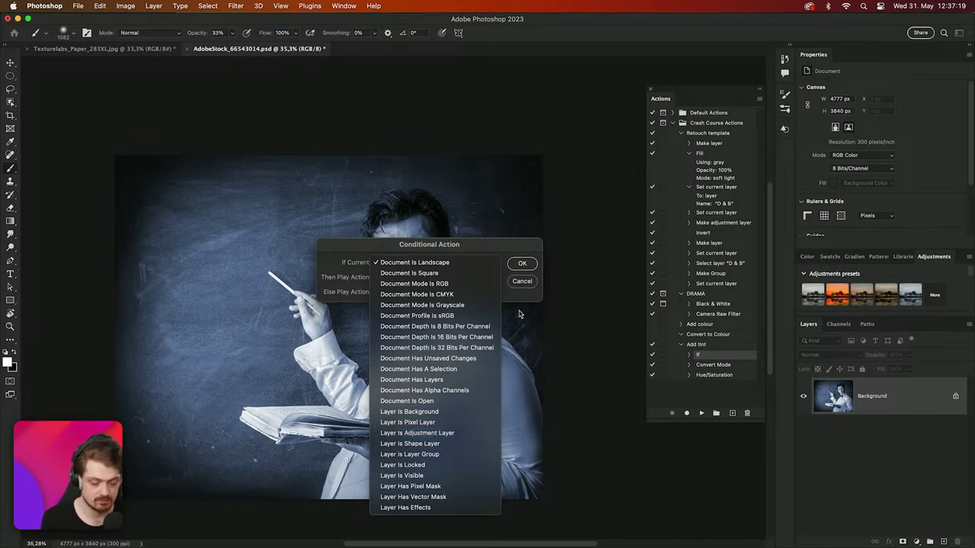
left_click(525, 287)
left_click(523, 281)
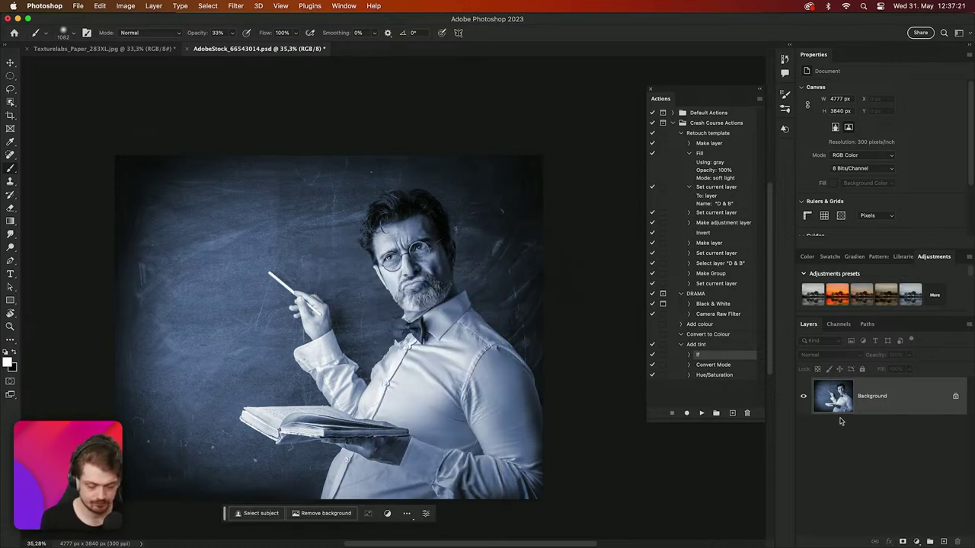
Add a new empty layer and start recording an action named 'FILL WITH GREEN'
left_click(945, 542)
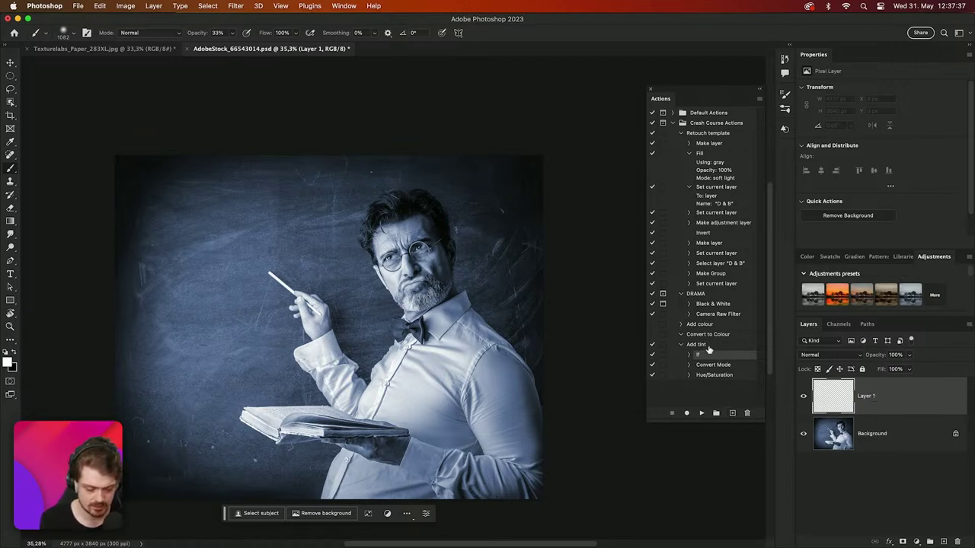
left_click(732, 413)
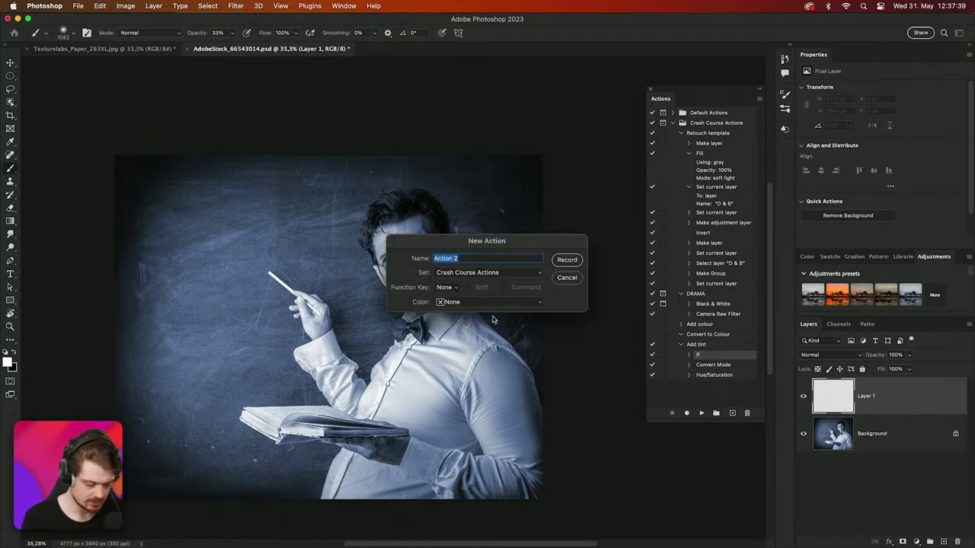
type("FILL WITH")
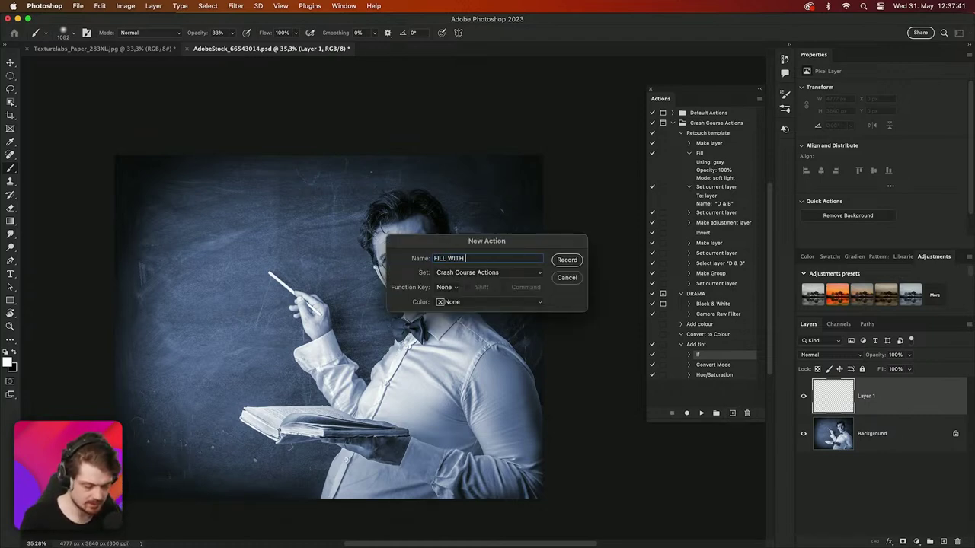
type(" GREEN")
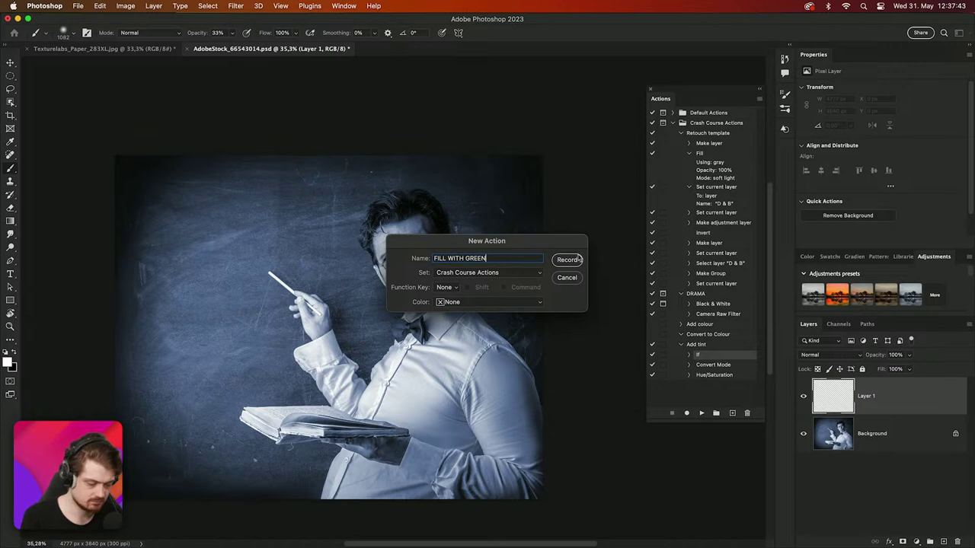
left_click(575, 260)
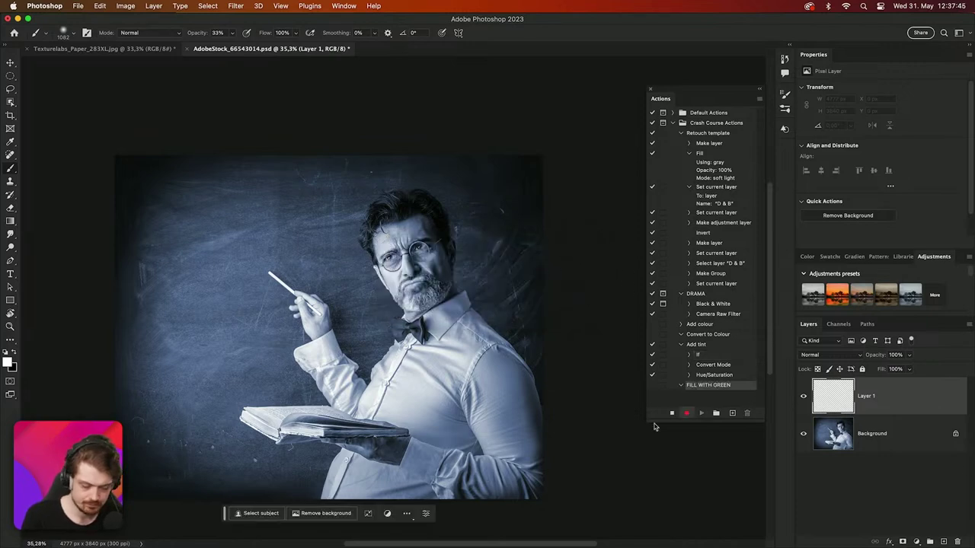
Record setting the foreground colour to green and filling the layer, then stop recording
left_click(7, 362)
left_click(809, 207)
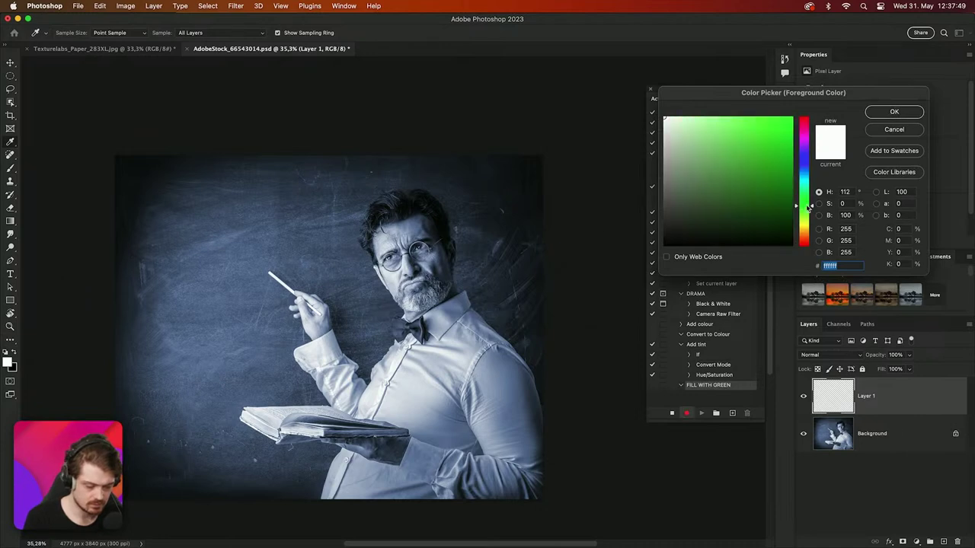
left_click(894, 111)
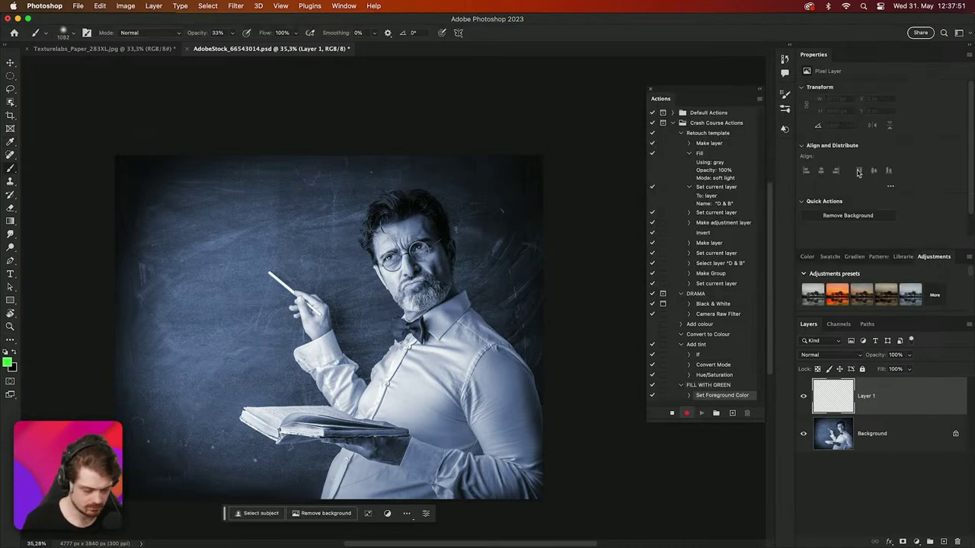
key("alt+BackSpace")
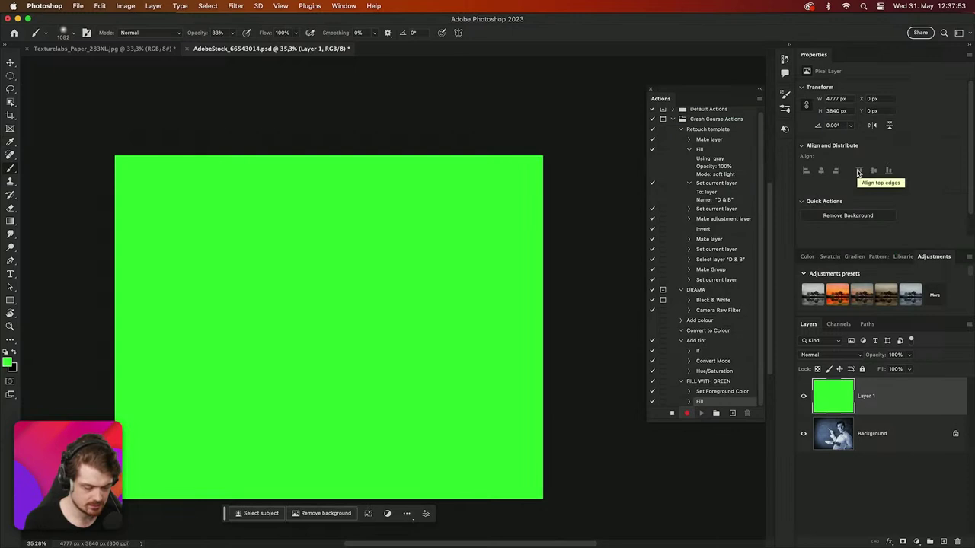
left_click(672, 414)
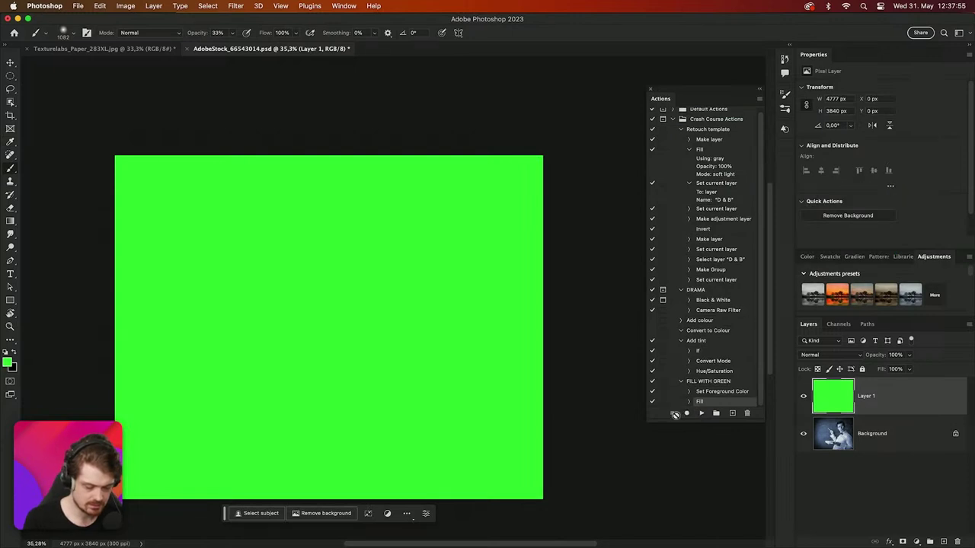
Test FILL WITH GREEN on a fresh blank layer, deleting each green test layer
left_click(723, 382)
key("BackSpace")
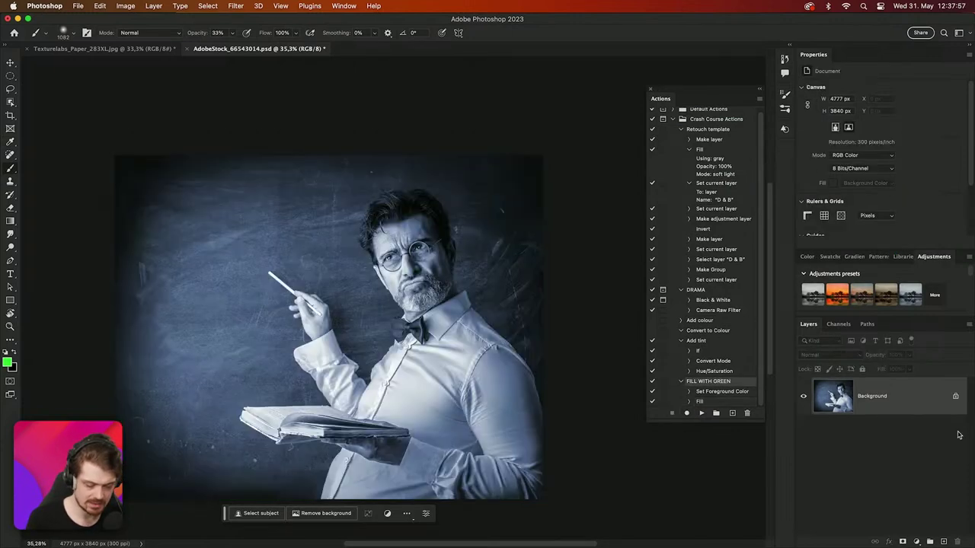
left_click(943, 542)
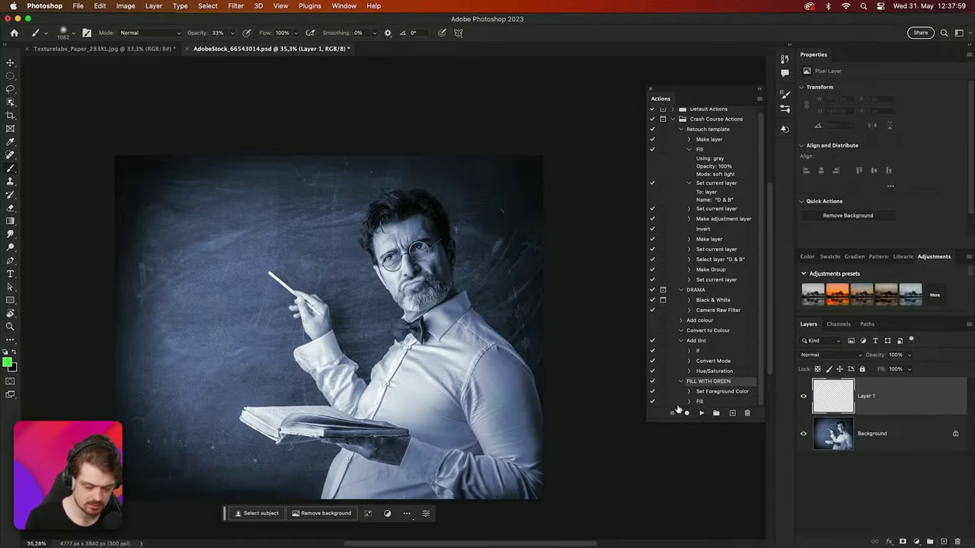
left_click(702, 414)
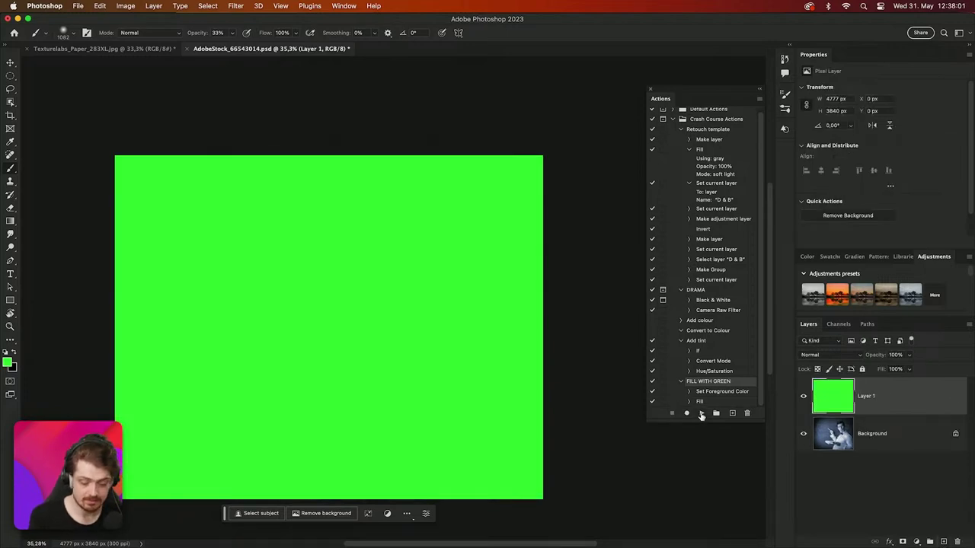
key("BackSpace")
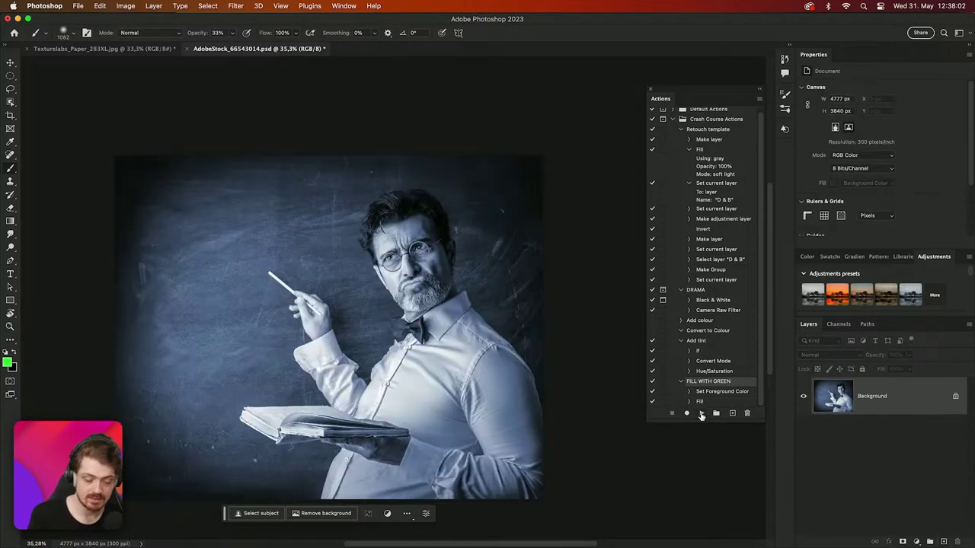
Add a Vibrance adjustment layer and play FILL WITH GREEN on it
left_click(916, 542)
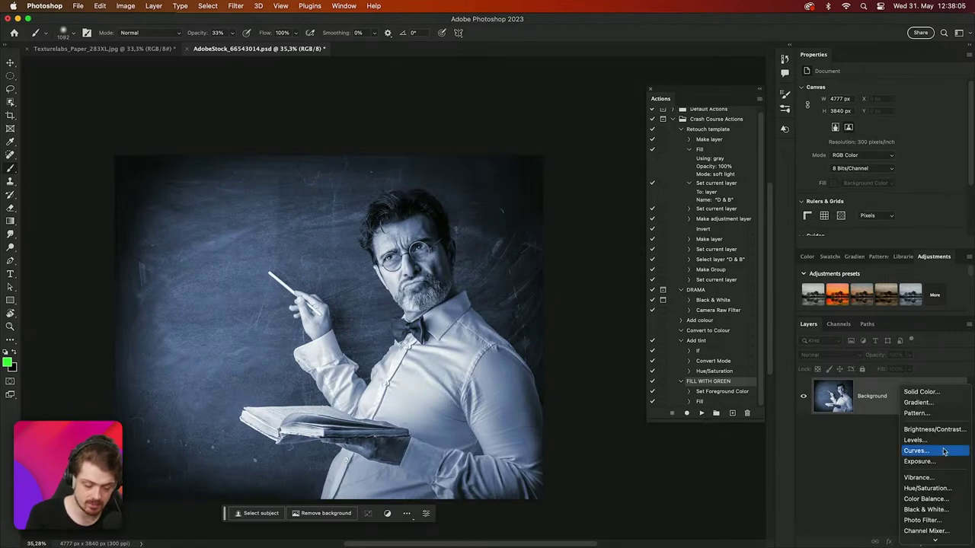
left_click(930, 479)
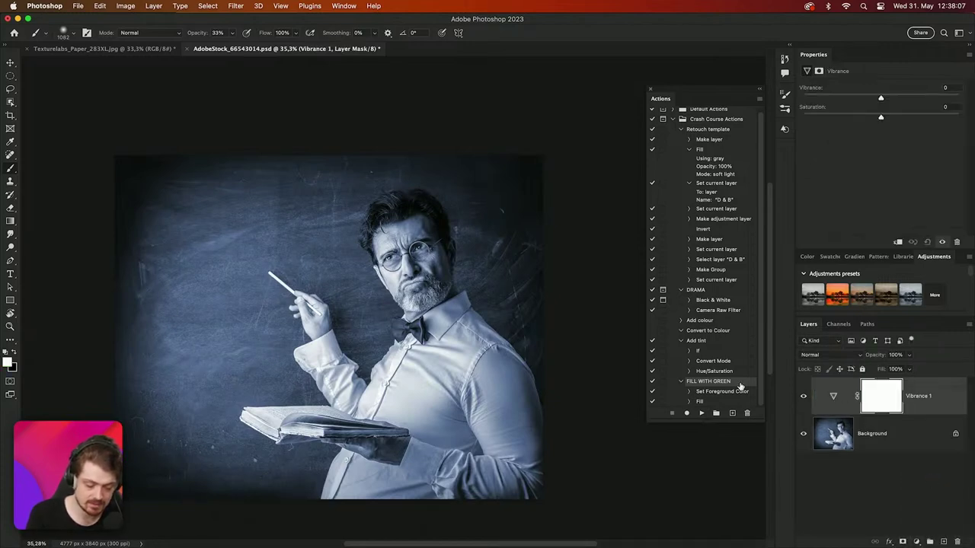
left_click(699, 416)
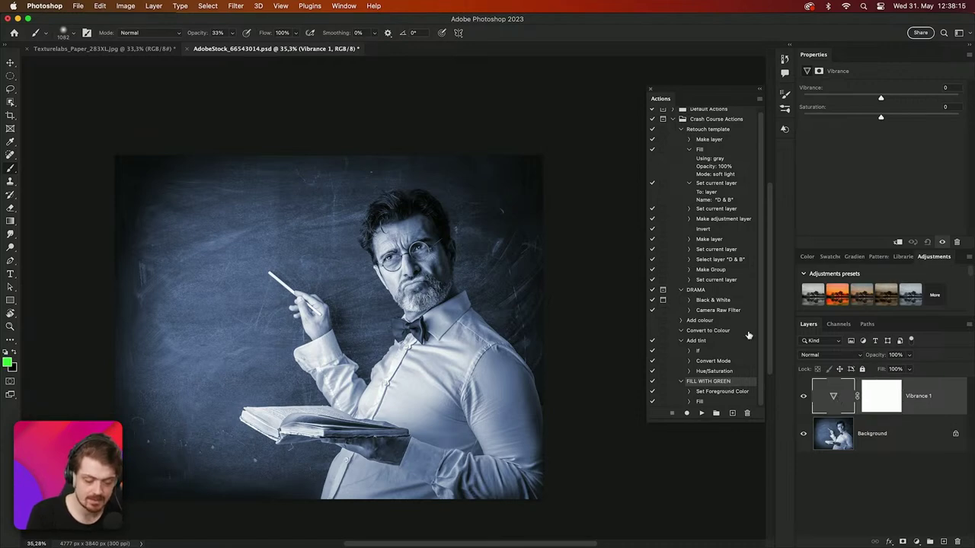
Start an Insert Conditional step with Layer Is Pixel Layer, then cancel it
left_click(758, 100)
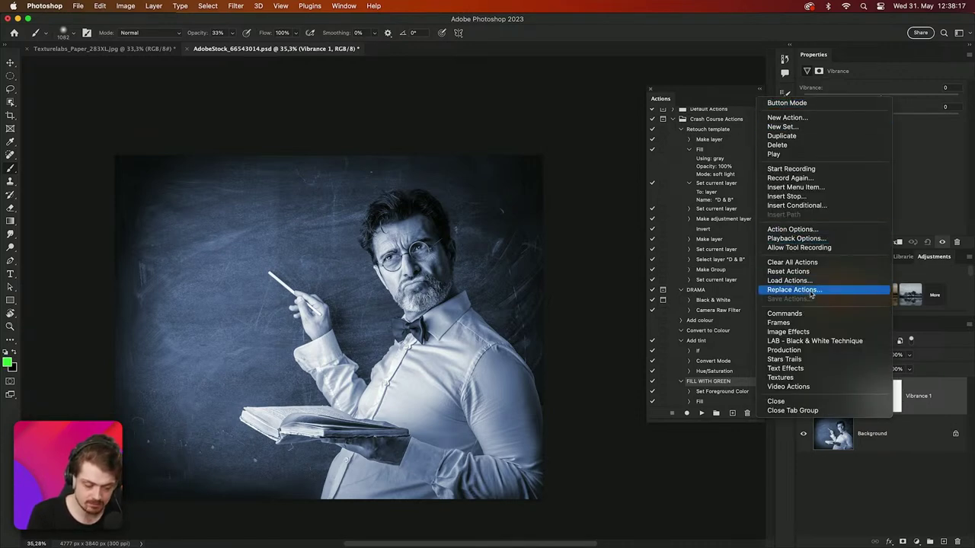
left_click(824, 207)
left_click(480, 258)
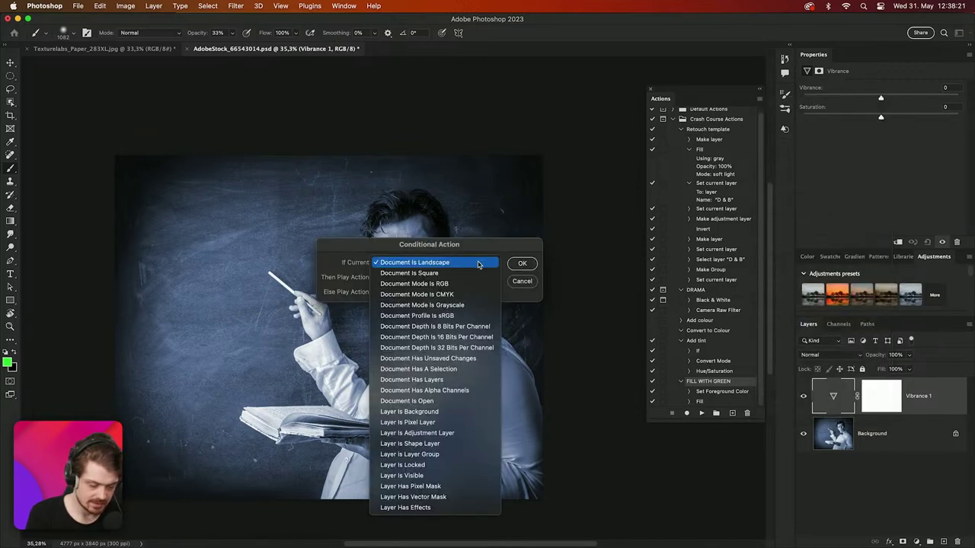
left_click(440, 425)
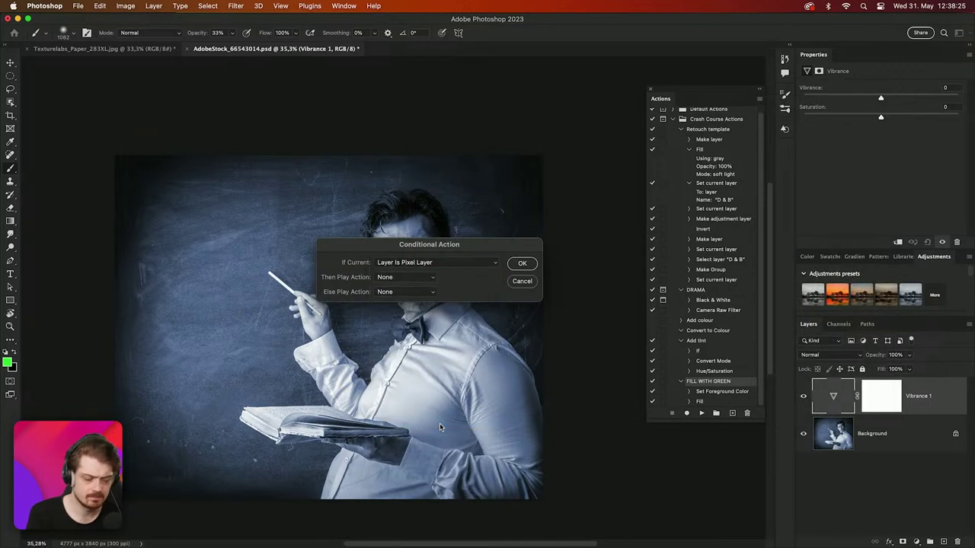
left_click(424, 278)
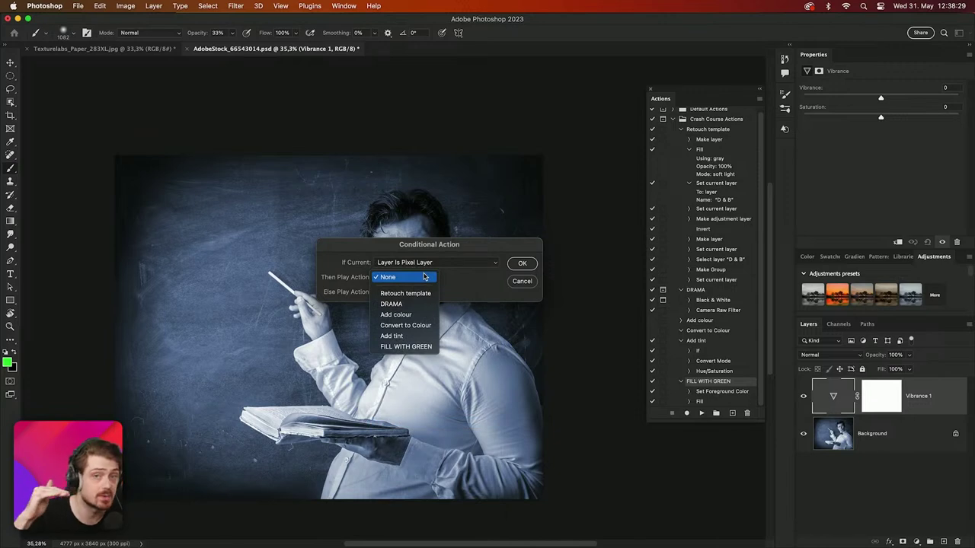
left_click(524, 285)
left_click(521, 285)
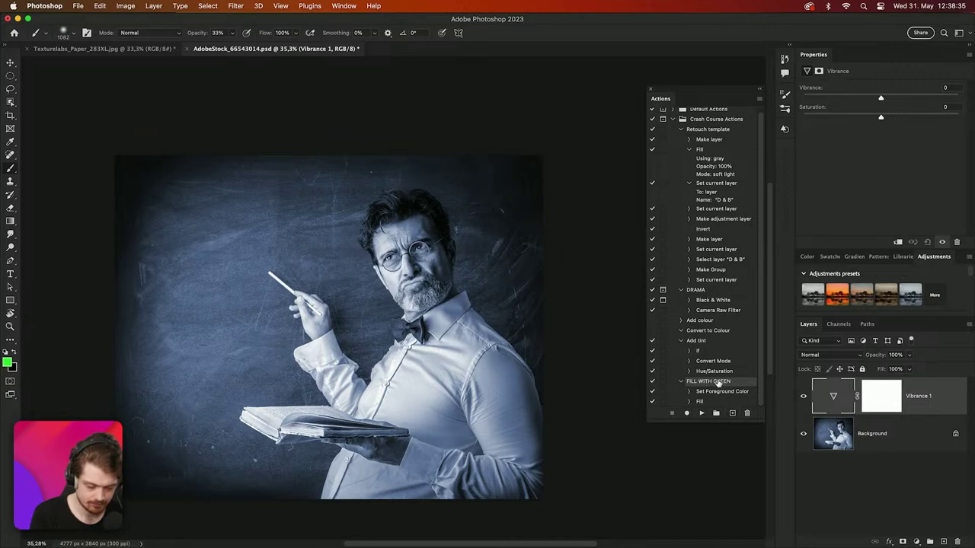
Record a 'make new layer' action that creates an empty layer, then select FILL WITH GREEN
left_click(732, 414)
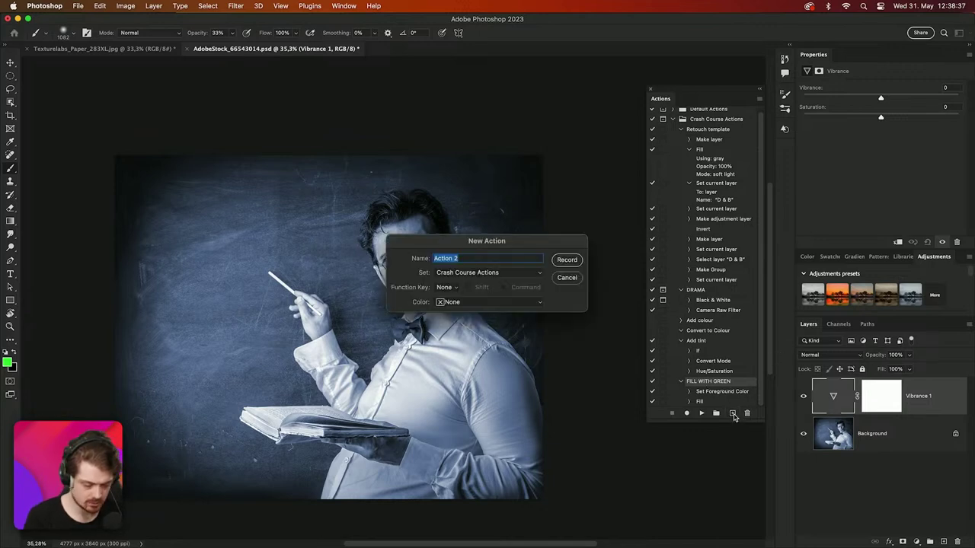
type("make new ")
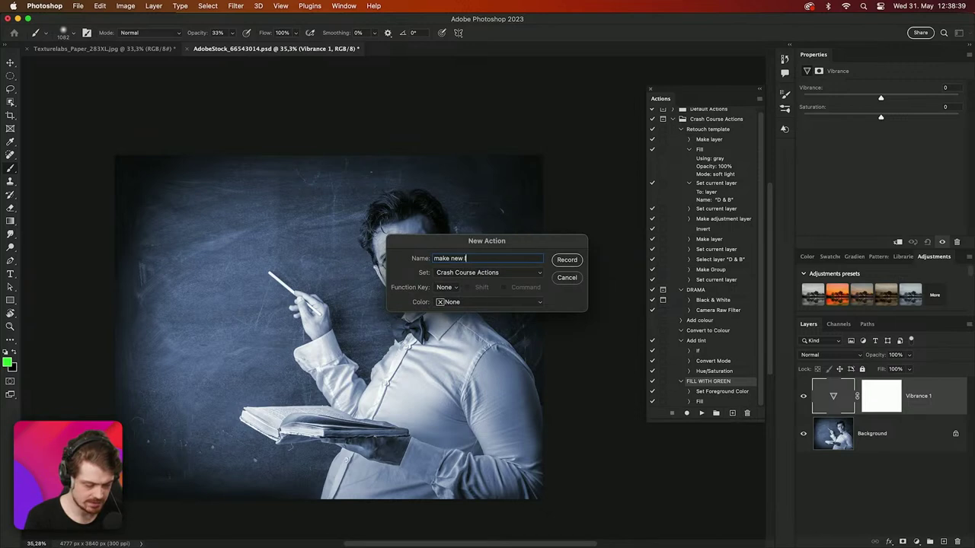
type("layer")
key("Return")
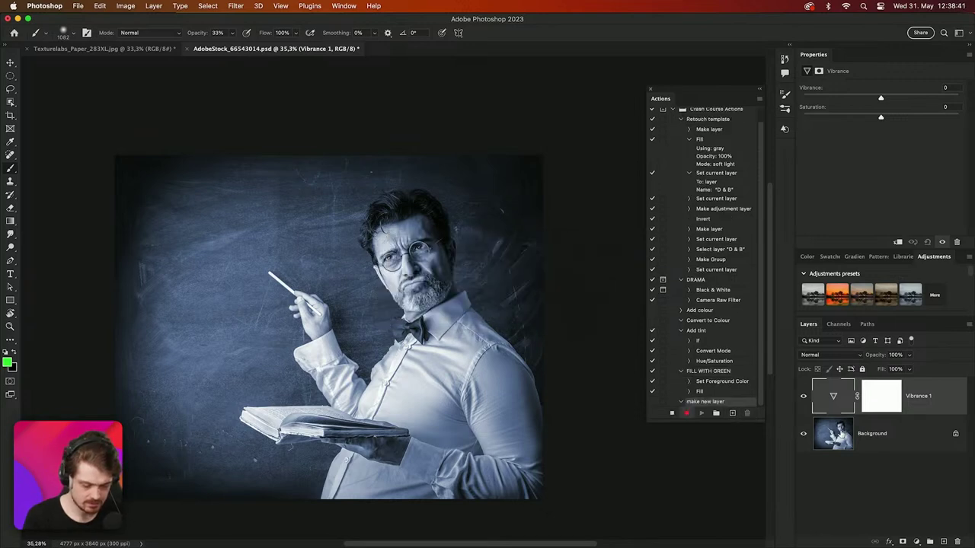
left_click(944, 541)
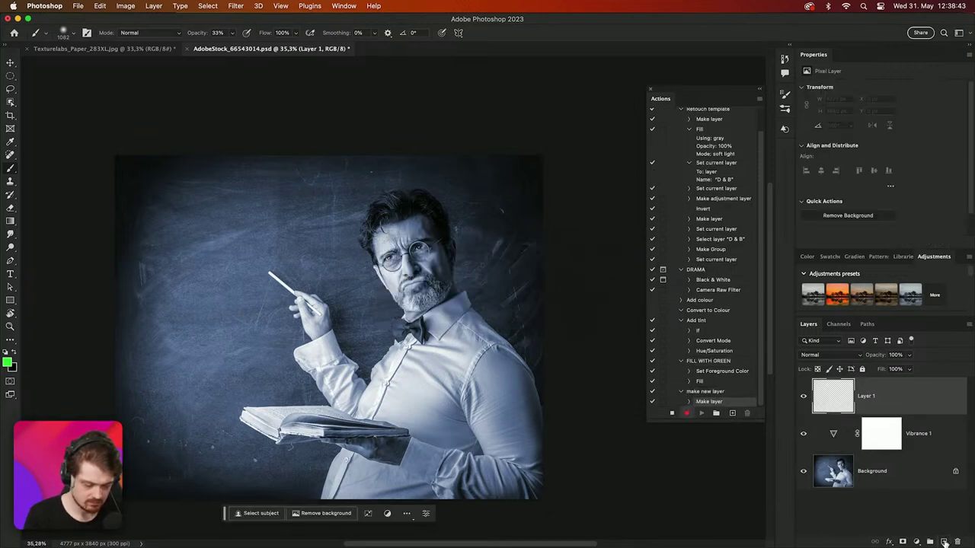
left_click(671, 413)
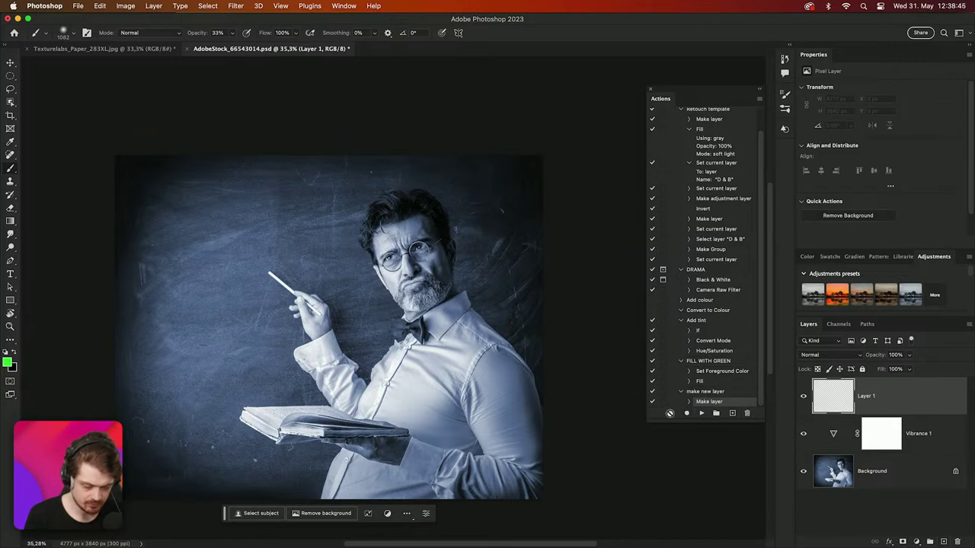
left_click(710, 361)
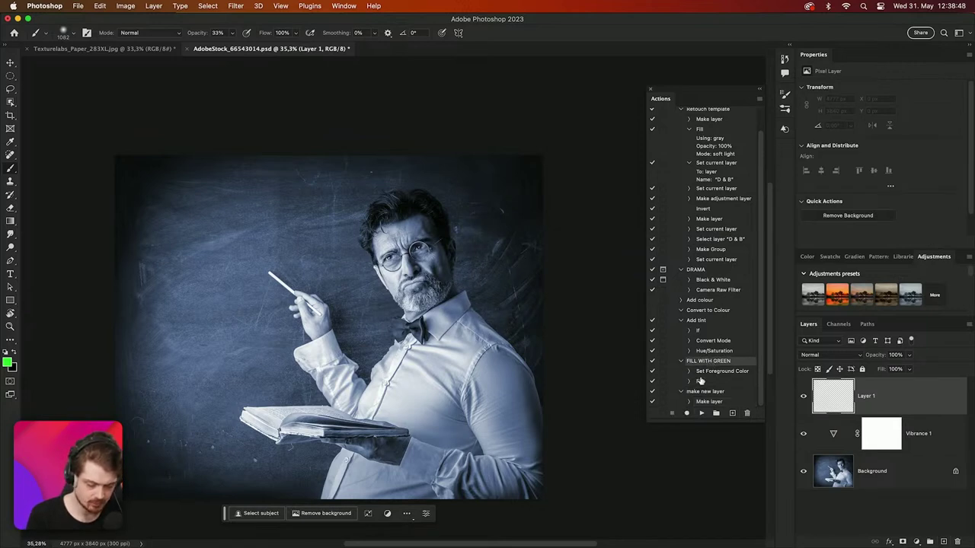
left_click(760, 99)
Insert an If step: If Current Layer Is Pixel Layer, else play make new layer; delete Layer 1
left_click(801, 205)
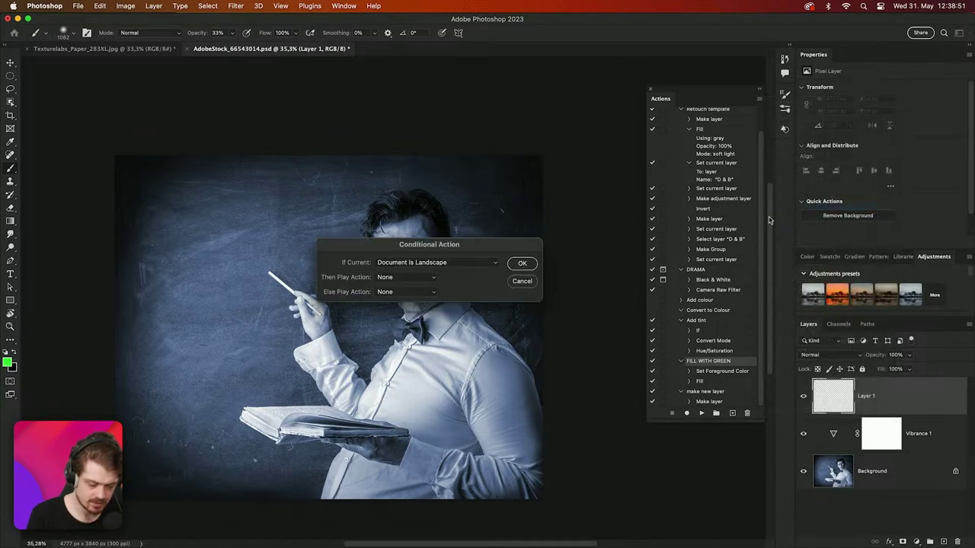
left_click(429, 264)
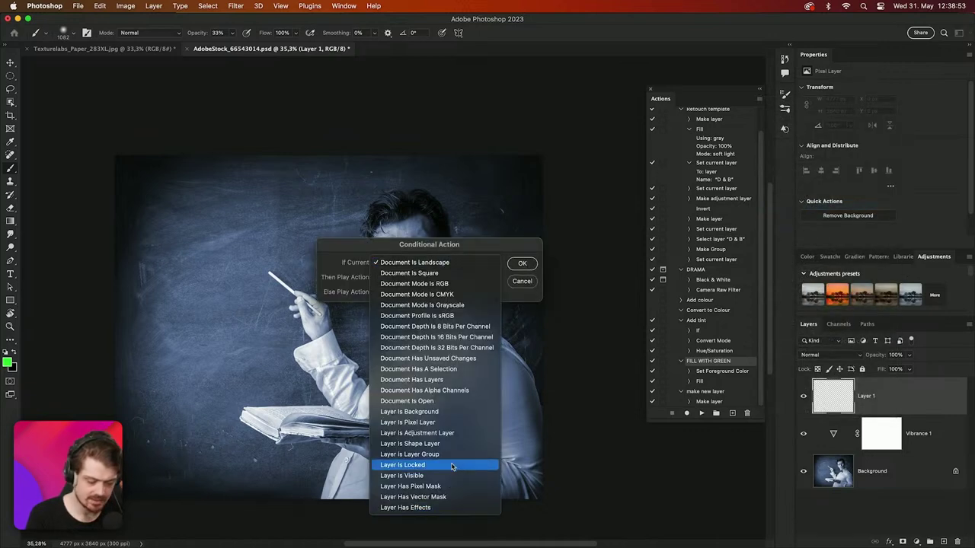
left_click(447, 423)
left_click(402, 293)
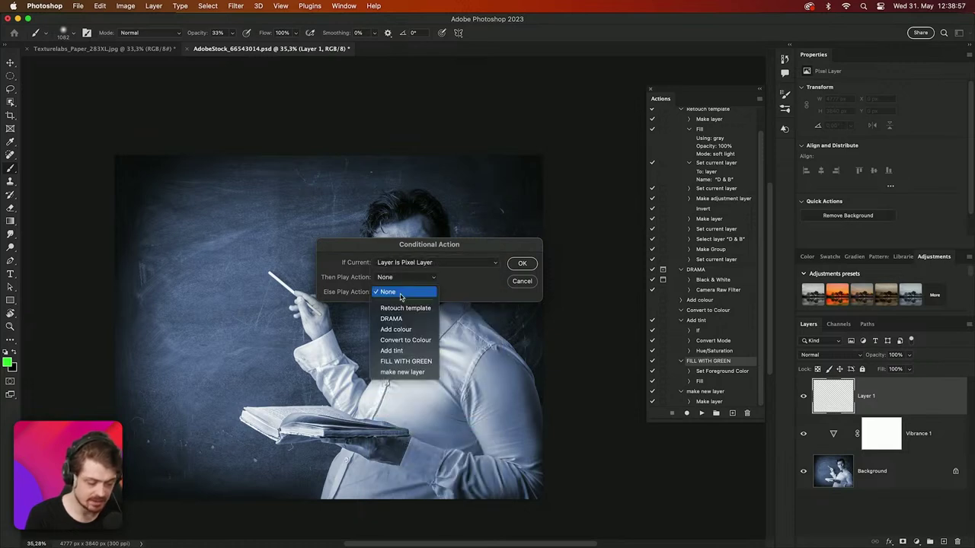
left_click(402, 372)
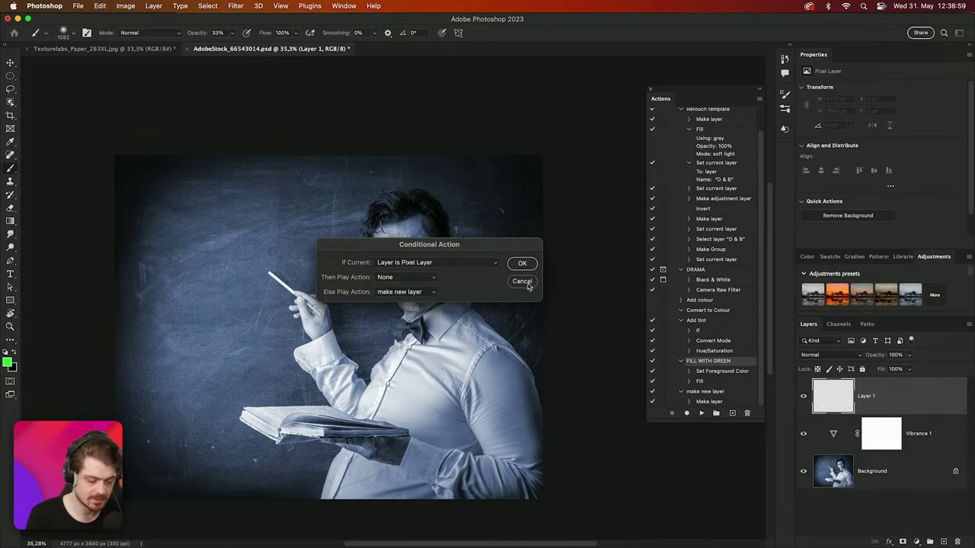
left_click(522, 263)
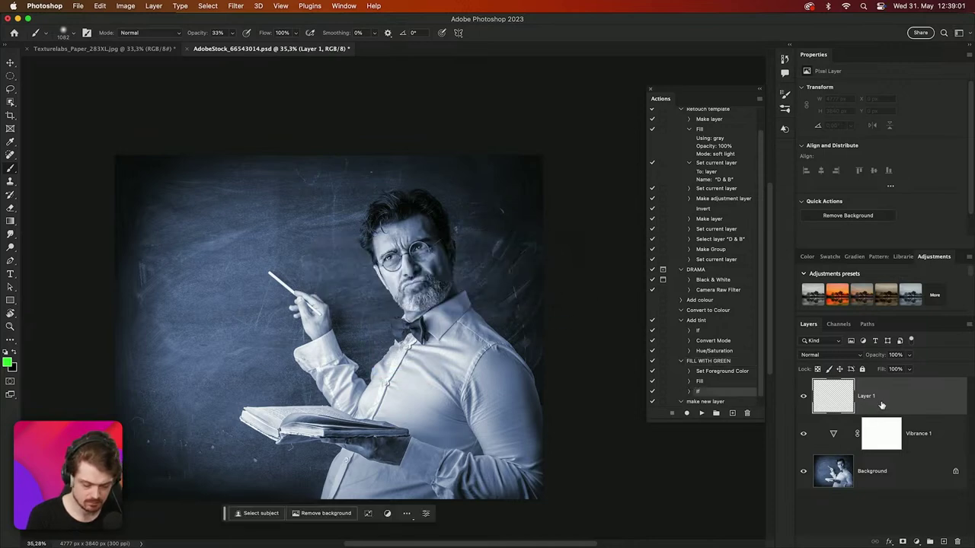
key("BackSpace")
Run FILL WITH GREEN, then move its If step to the top of the action
left_click(708, 361)
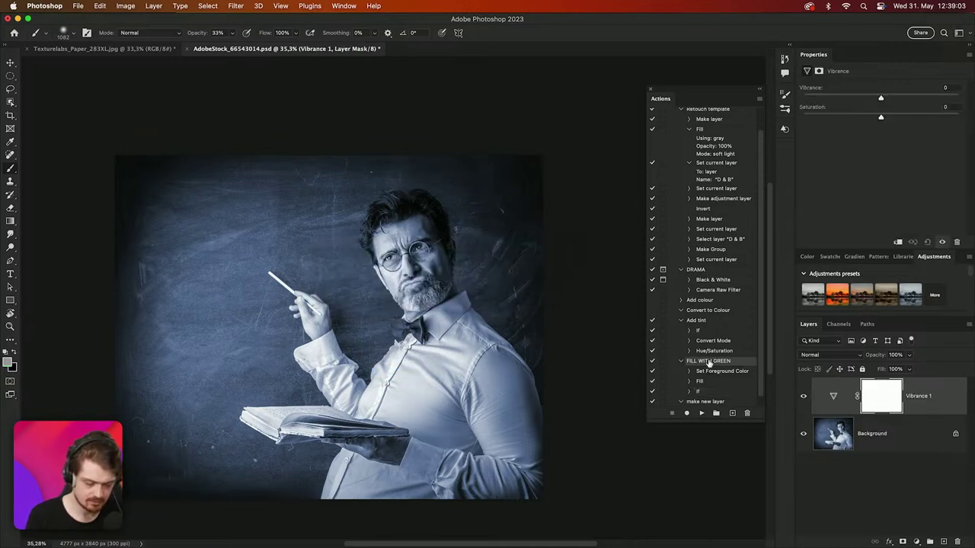
left_click(702, 414)
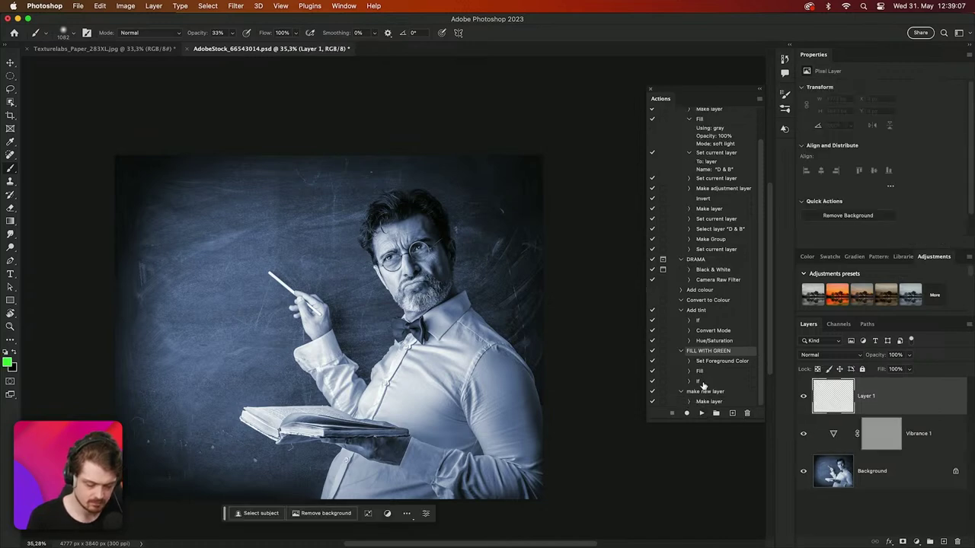
left_click(699, 382)
left_click_drag(698, 382, 708, 361)
Replay FILL WITH GREEN several times, deleting green test layers, and expand its If step
key("Delete")
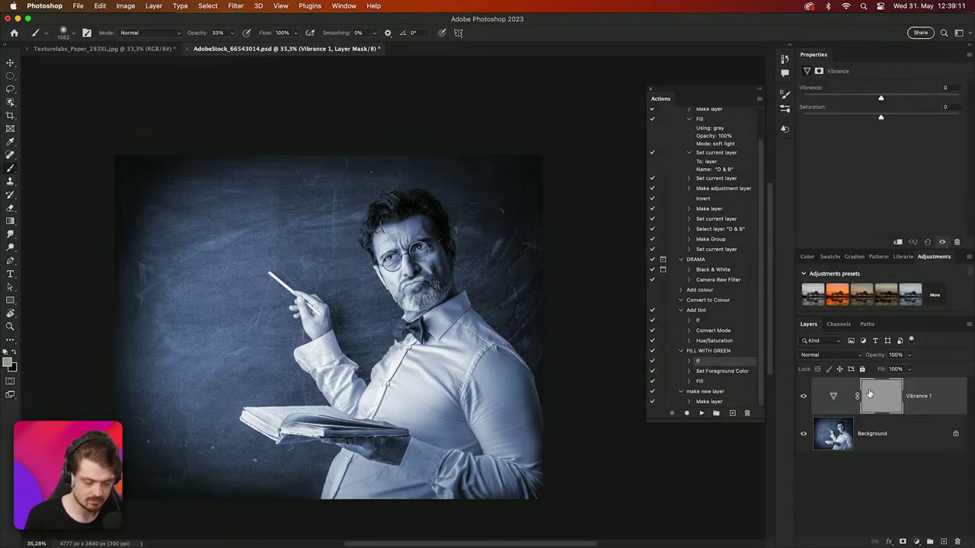
left_click(702, 413)
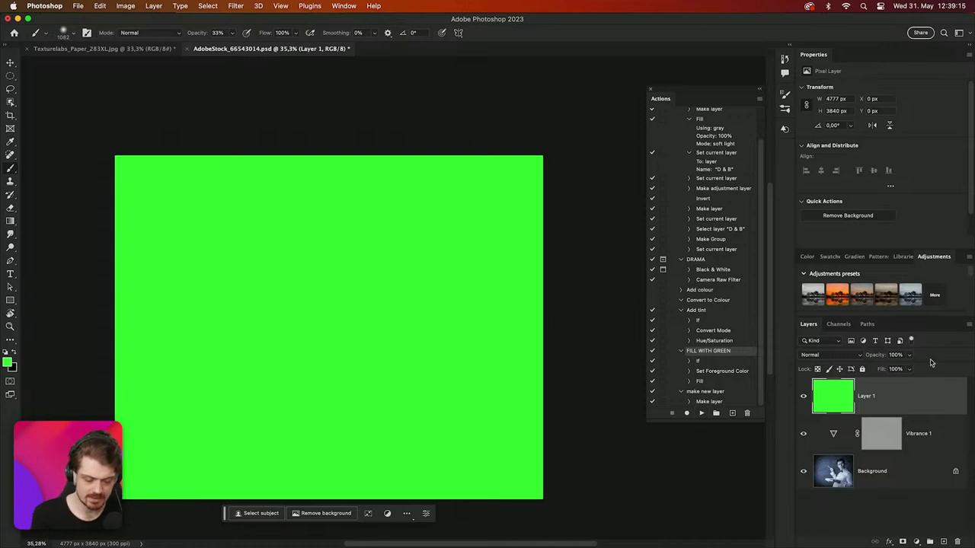
key("Delete")
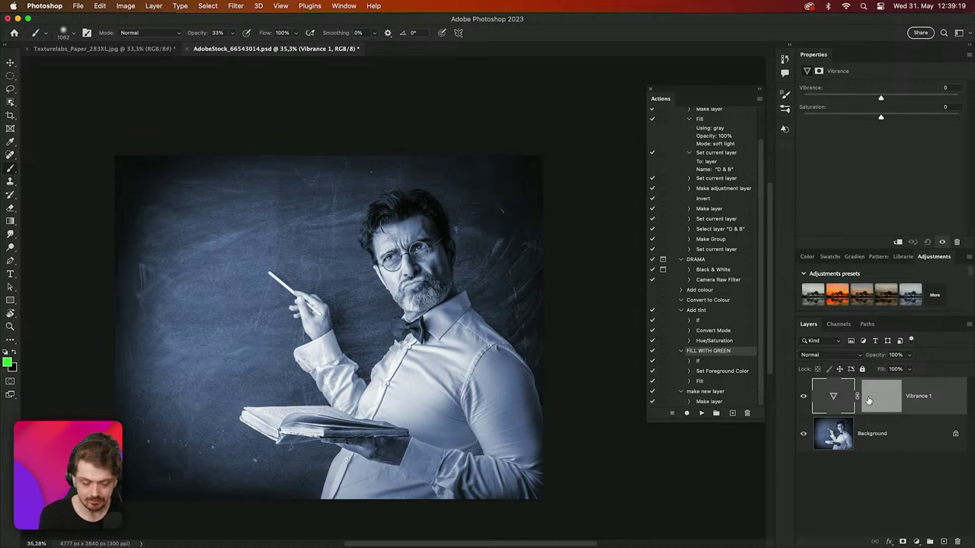
left_click(702, 413)
key("Delete")
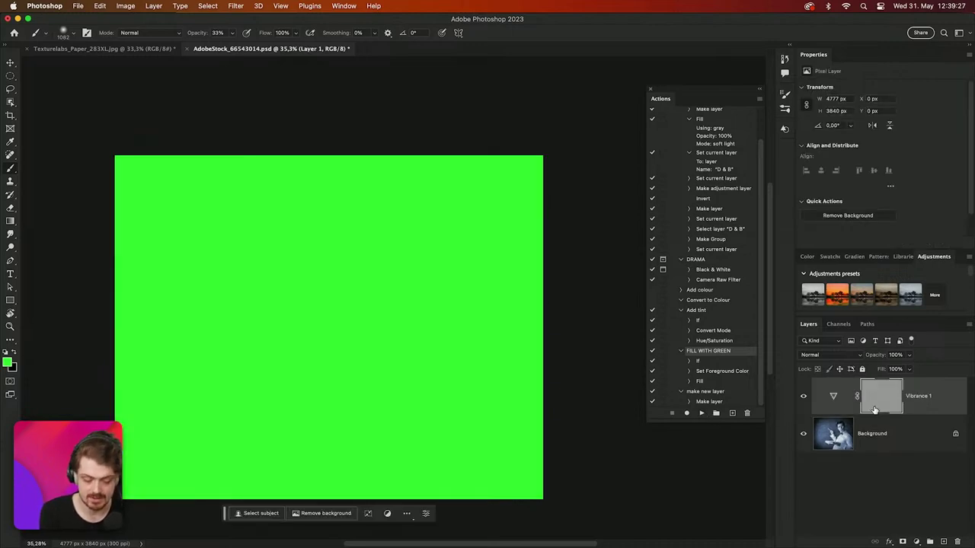
left_click(943, 542)
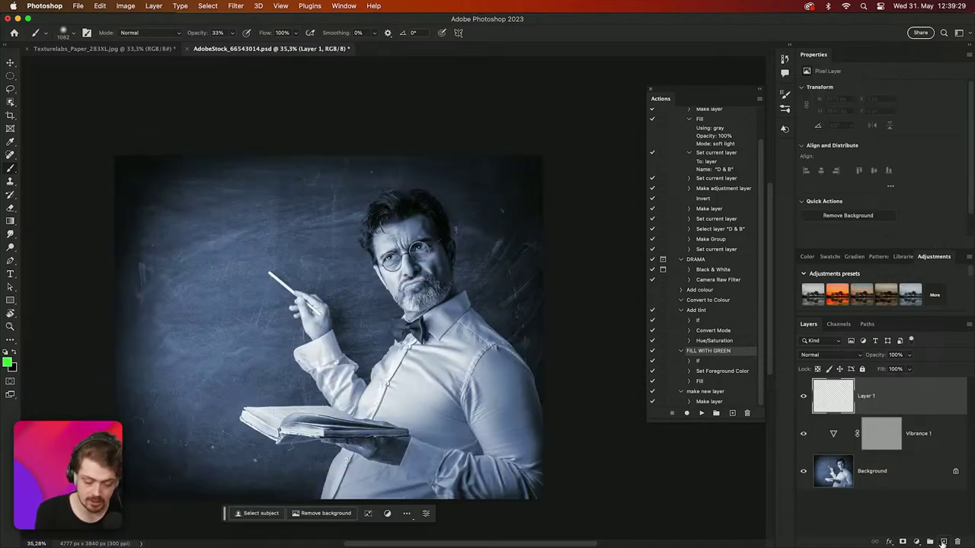
left_click(701, 413)
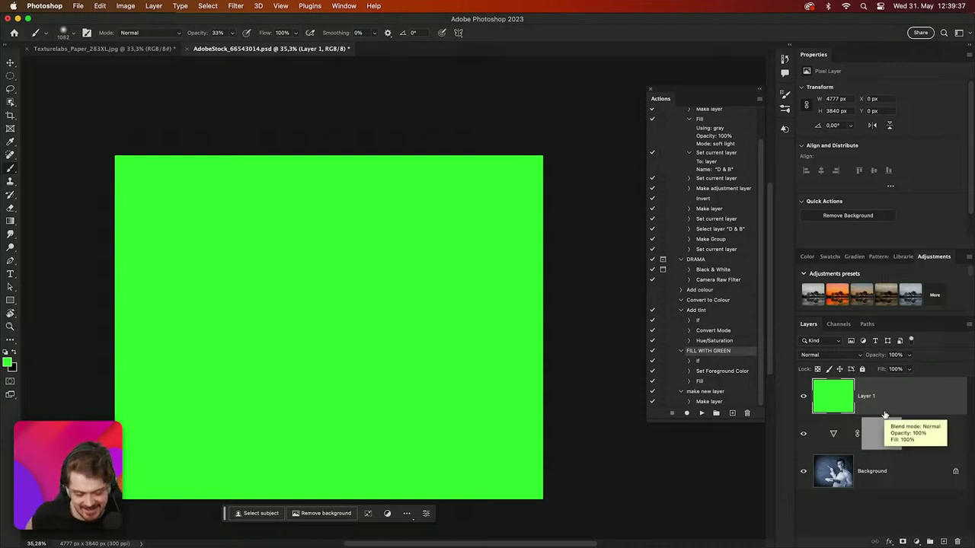
left_click(690, 362)
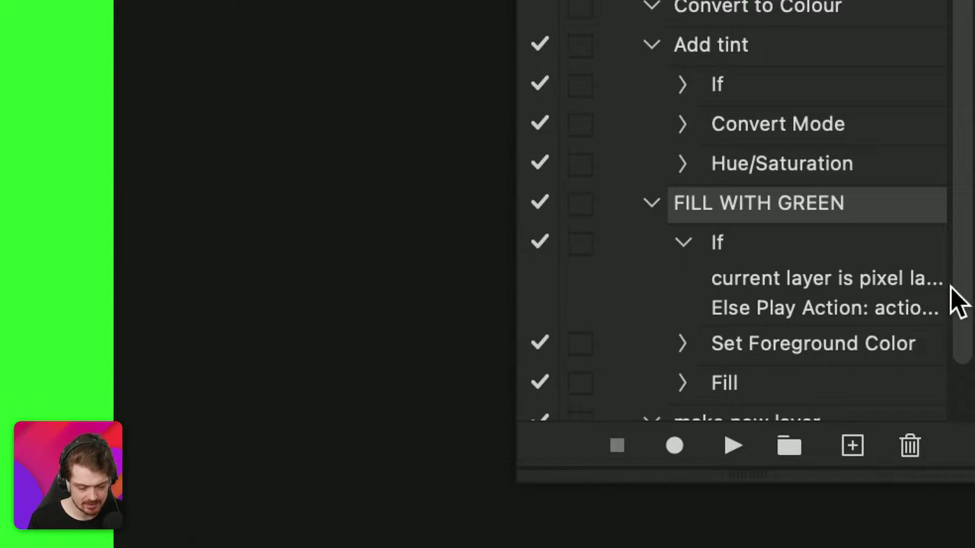
Expand the make new layer action in the Actions panel to show its steps
scroll(929, 312, "down", 1)
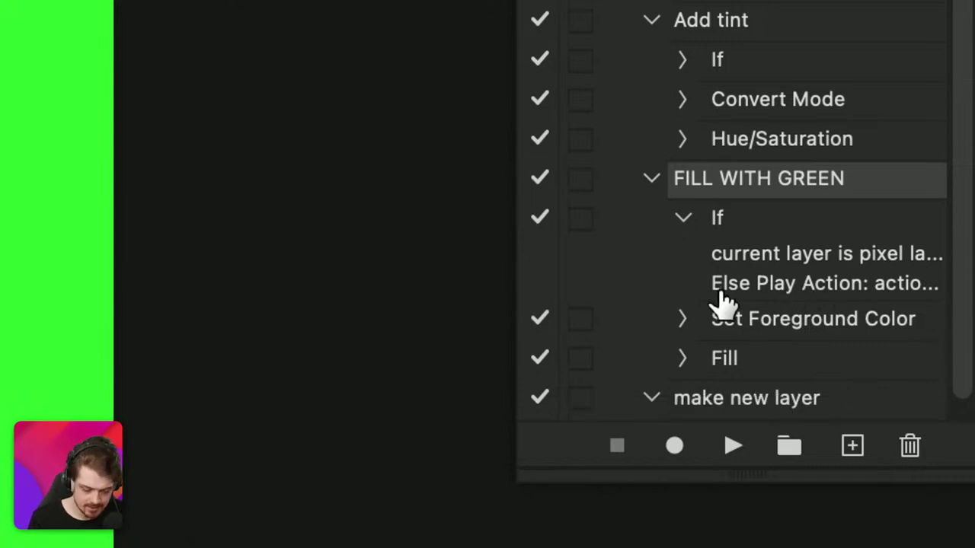
left_click(649, 401)
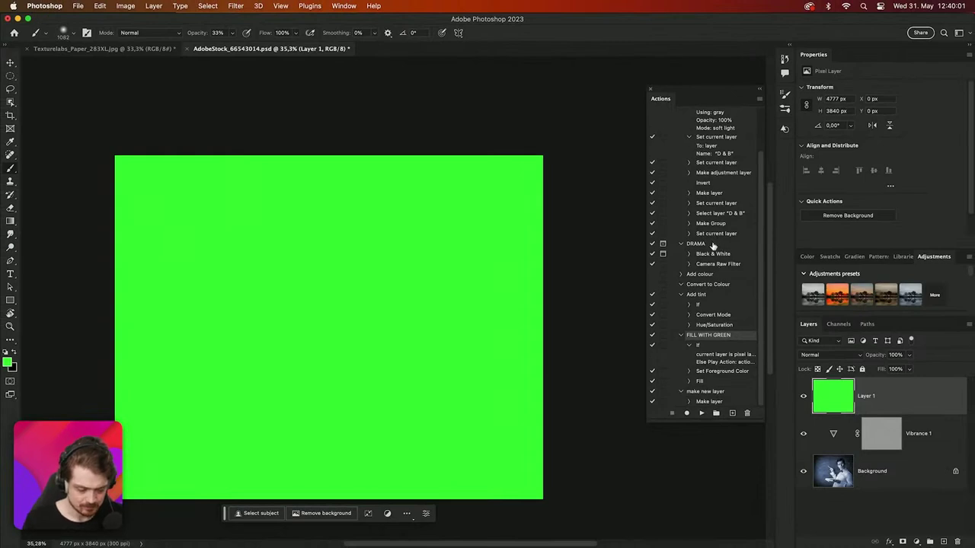
Delete actions Retouch template through make new layer, then the green Layer 1 and Vibrance 1
scroll(712, 245, "up", 3)
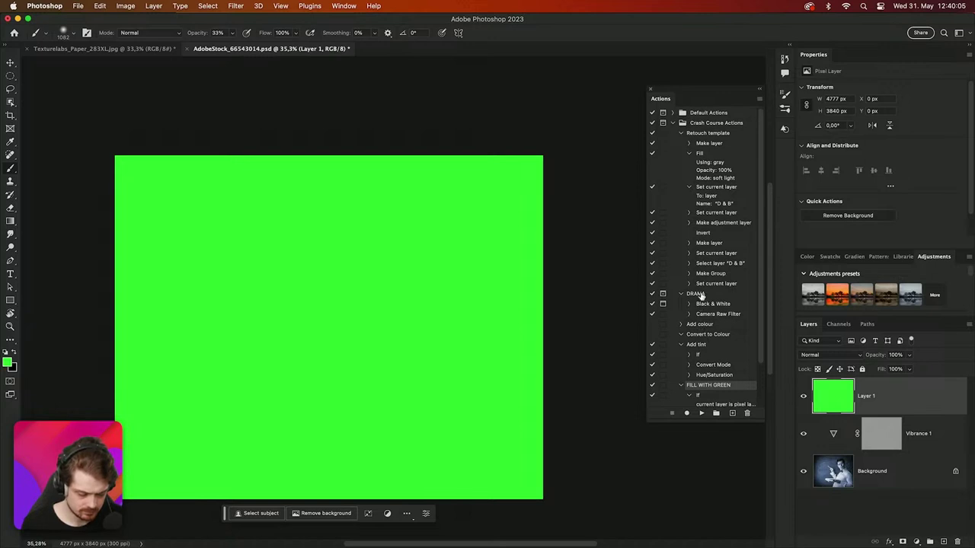
left_click(720, 133)
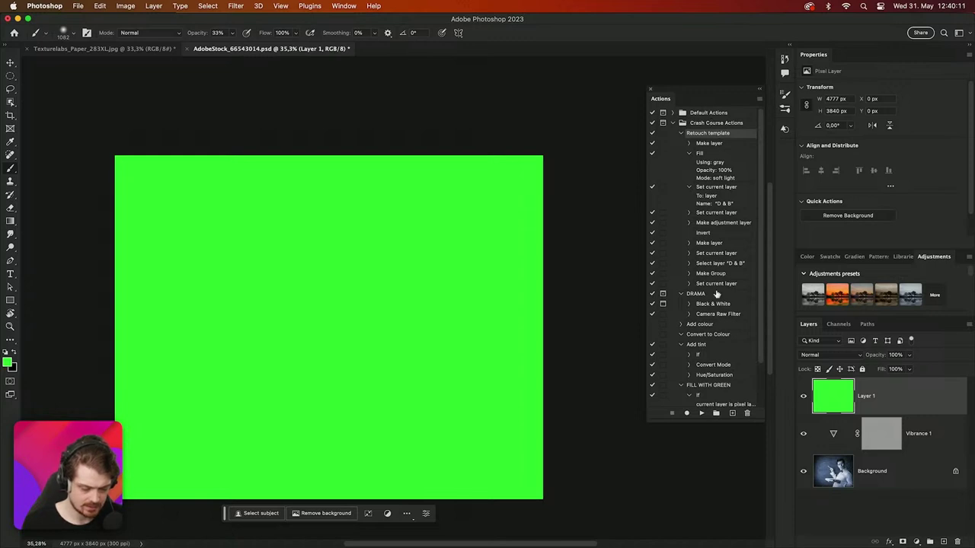
scroll(716, 295, "down", 3)
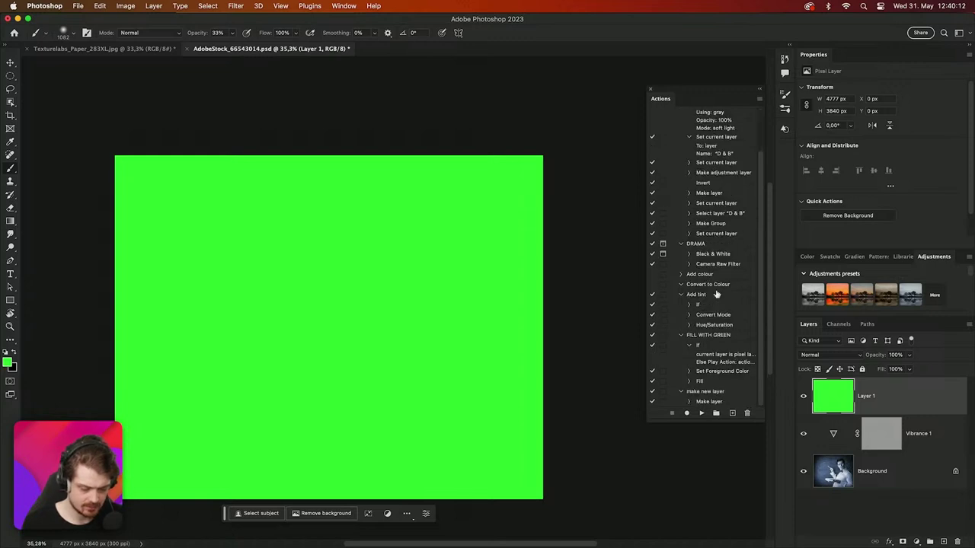
left_click(698, 392, "shift")
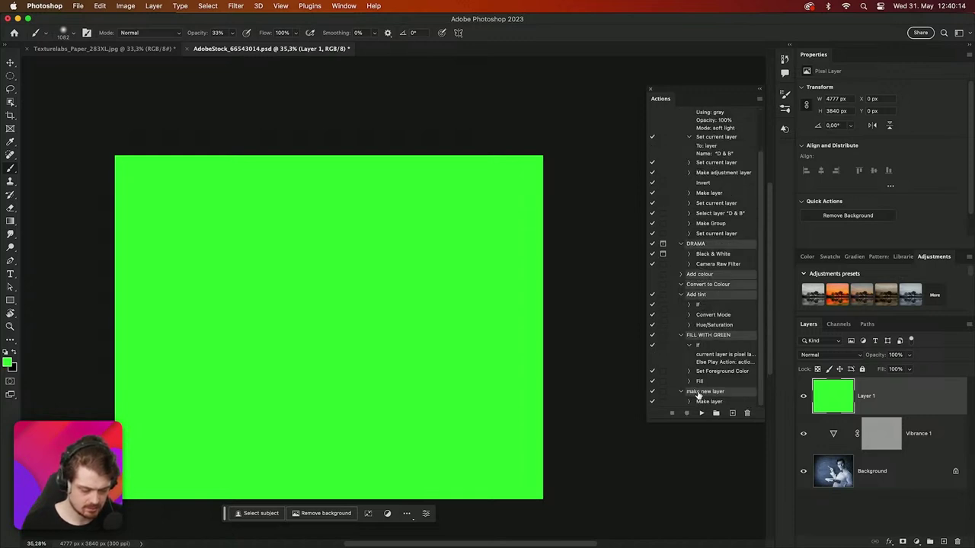
left_click(748, 413)
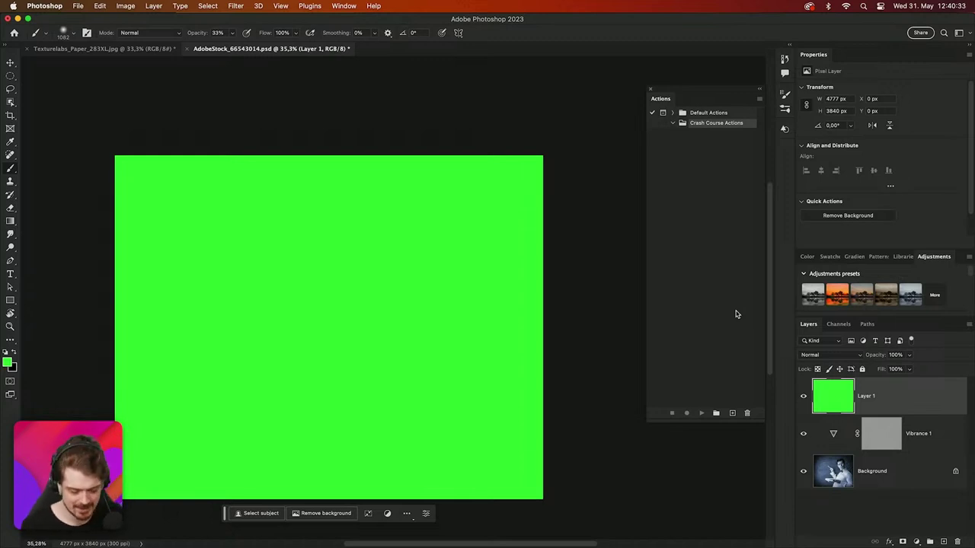
key("Delete")
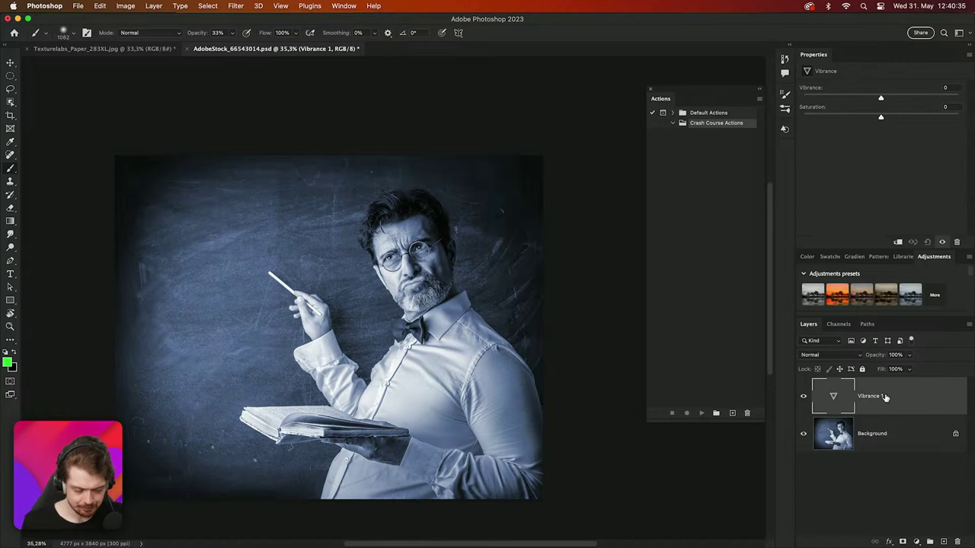
key("Delete")
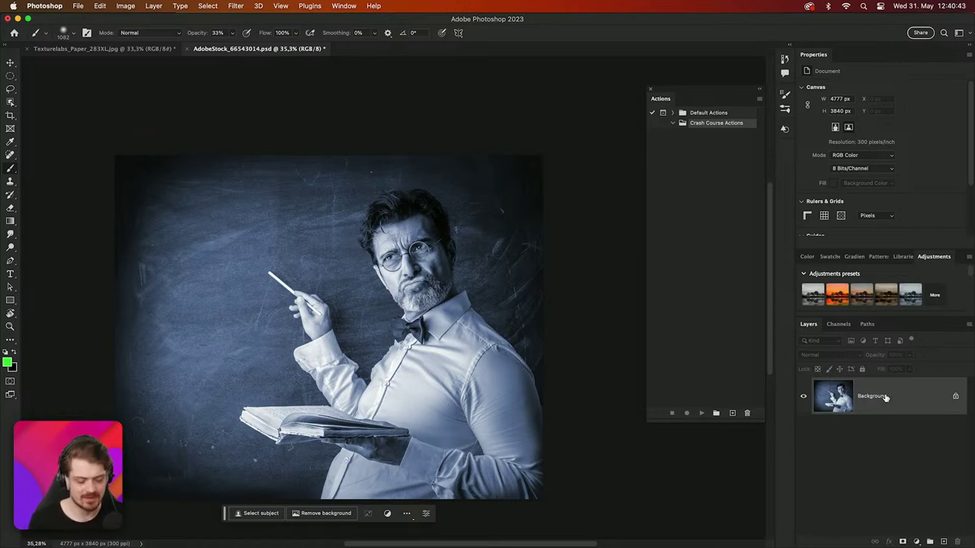
left_click(322, 525)
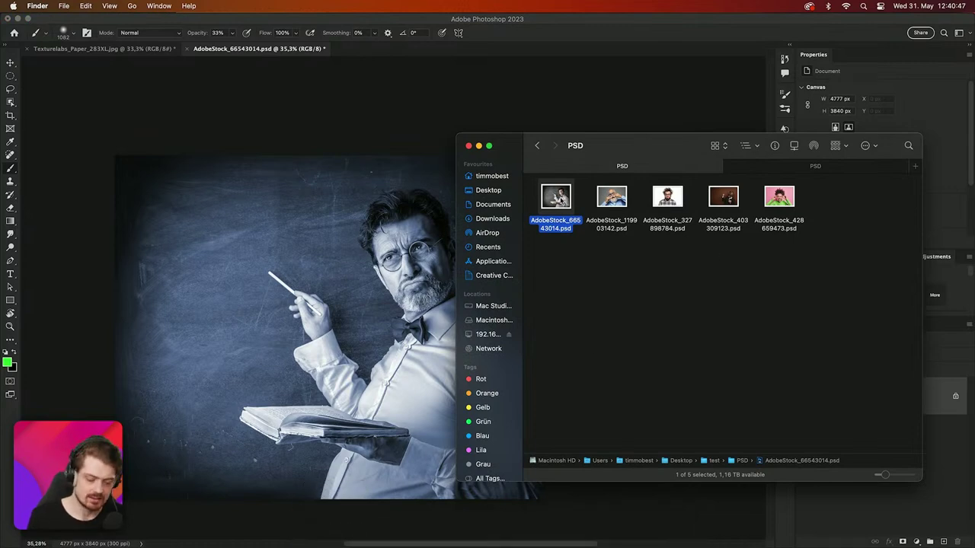
mouse_move(555, 199)
left_mouse_down()
mouse_move(524, 173)
mouse_move(557, 201)
left_mouse_up()
left_click_drag(499, 84, 448, 92)
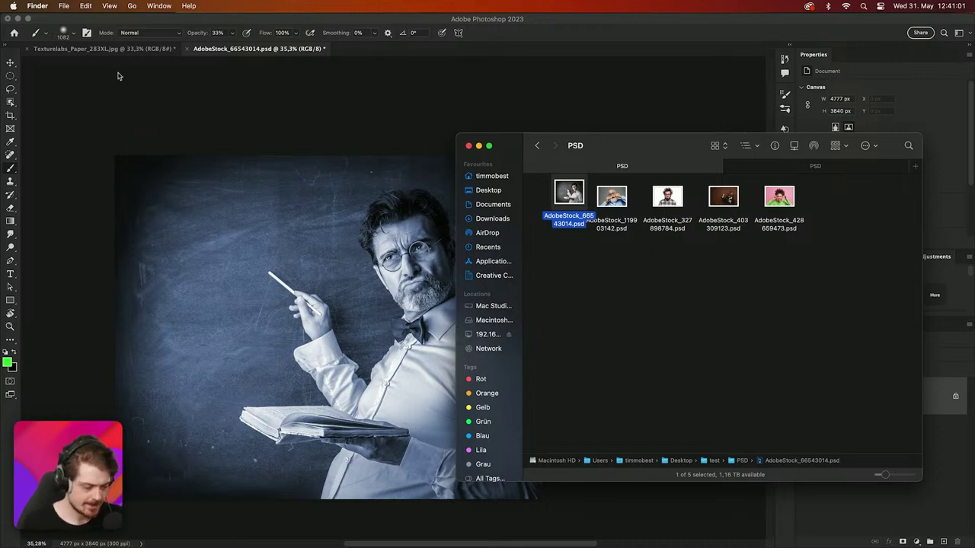
left_click(189, 52)
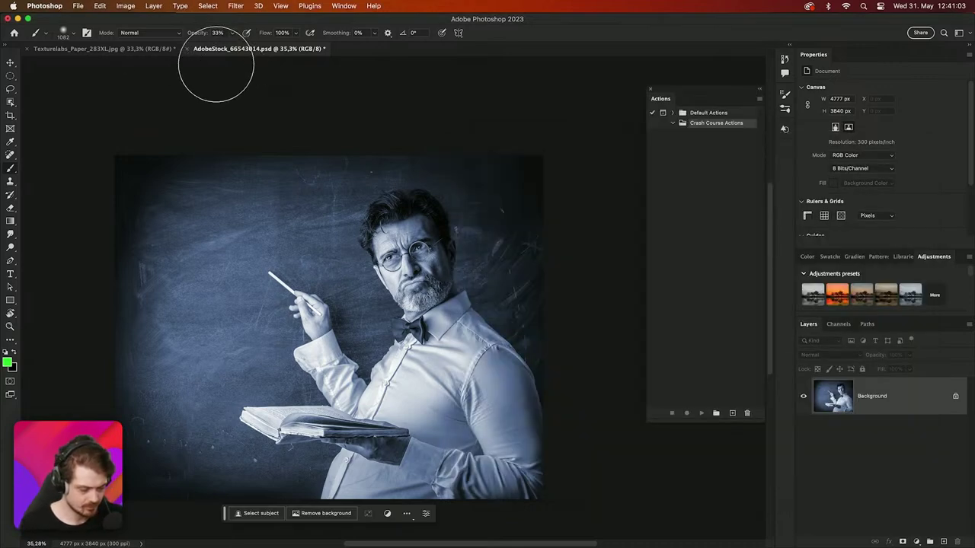
Close the portrait without saving and undo back to the marble texture's vivid colours
left_click(186, 48)
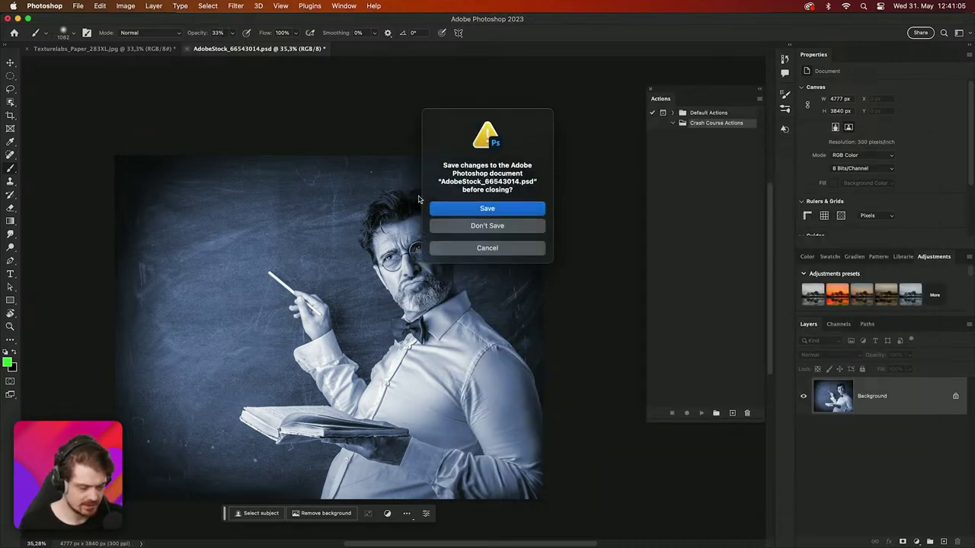
left_click(464, 226)
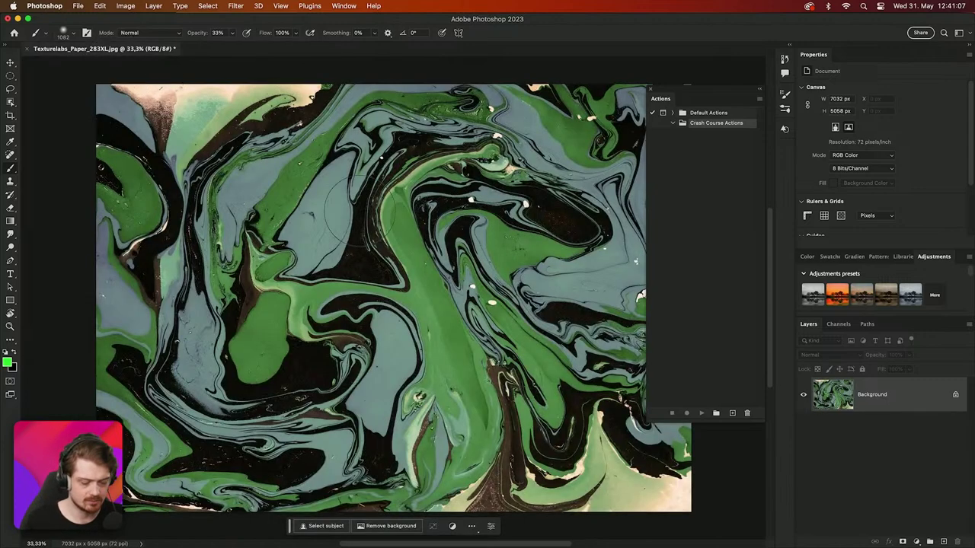
key("super+z")
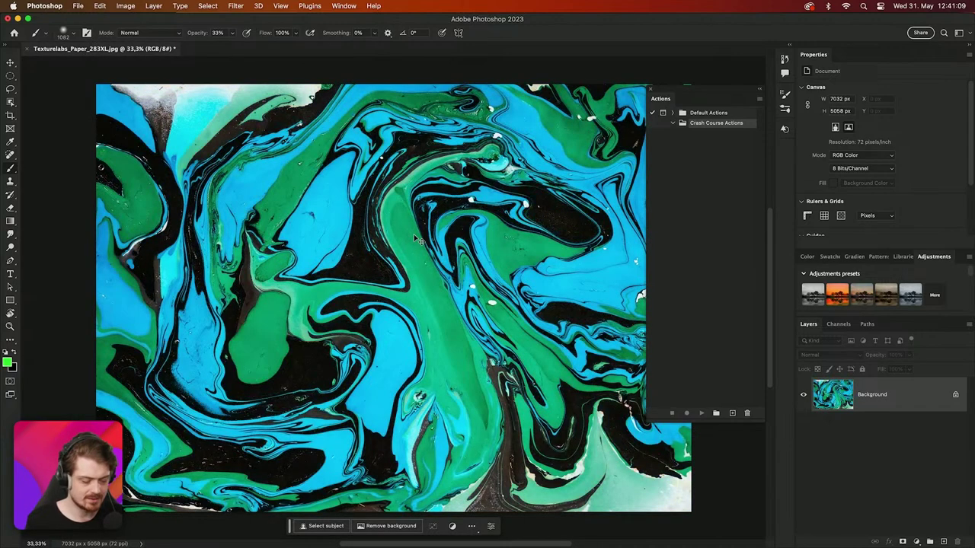
Record a new 'DRAMA BABY' action applying a Black & White adjustment
left_click(732, 413)
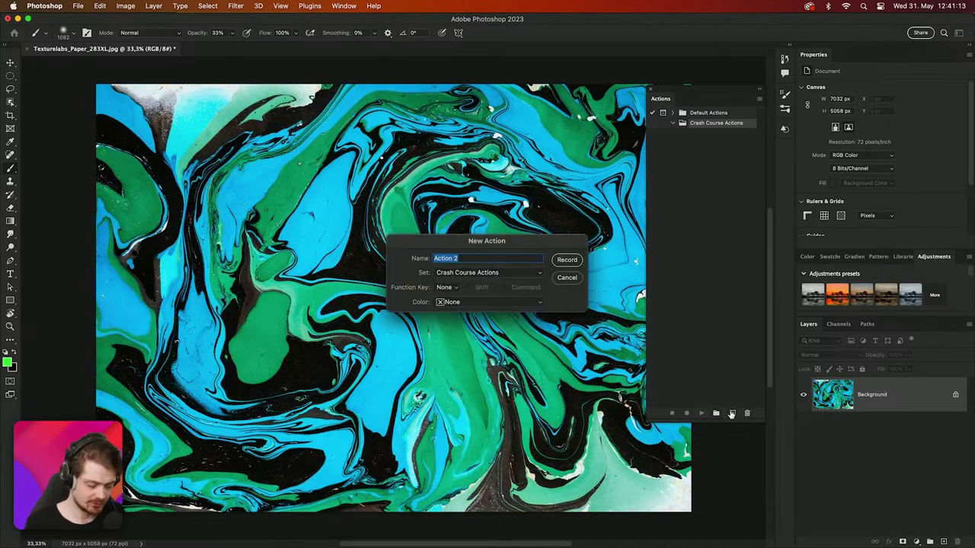
type("DRAMA BABY")
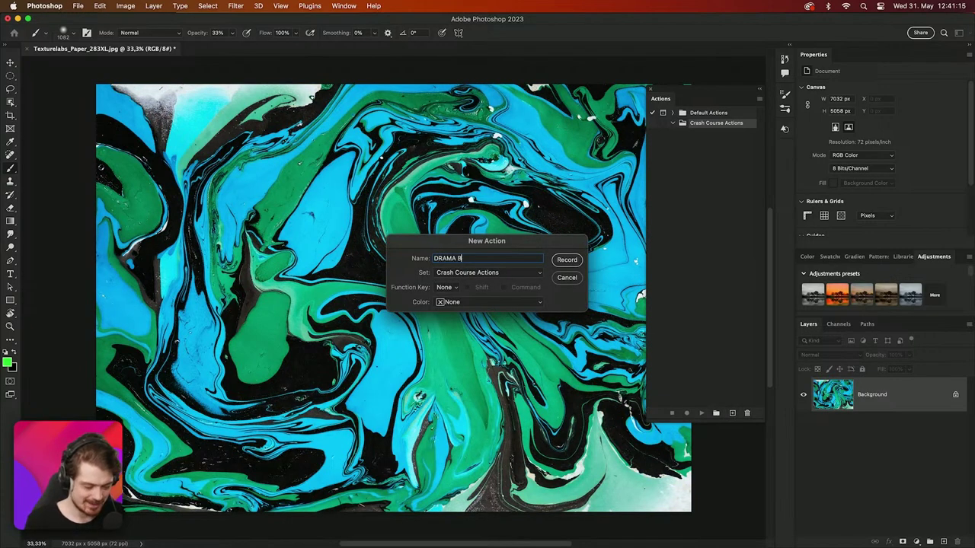
left_click(566, 260)
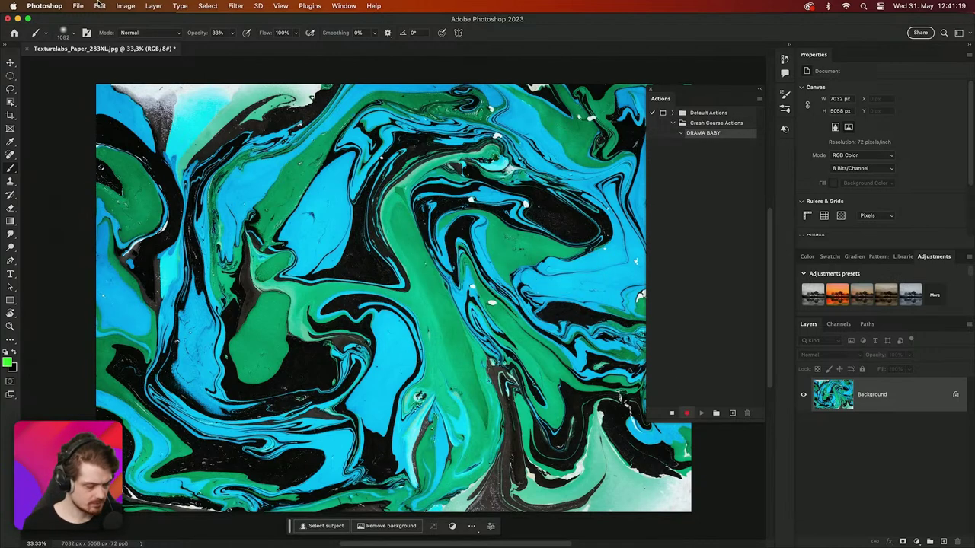
left_click(122, 5)
mouse_move(141, 34)
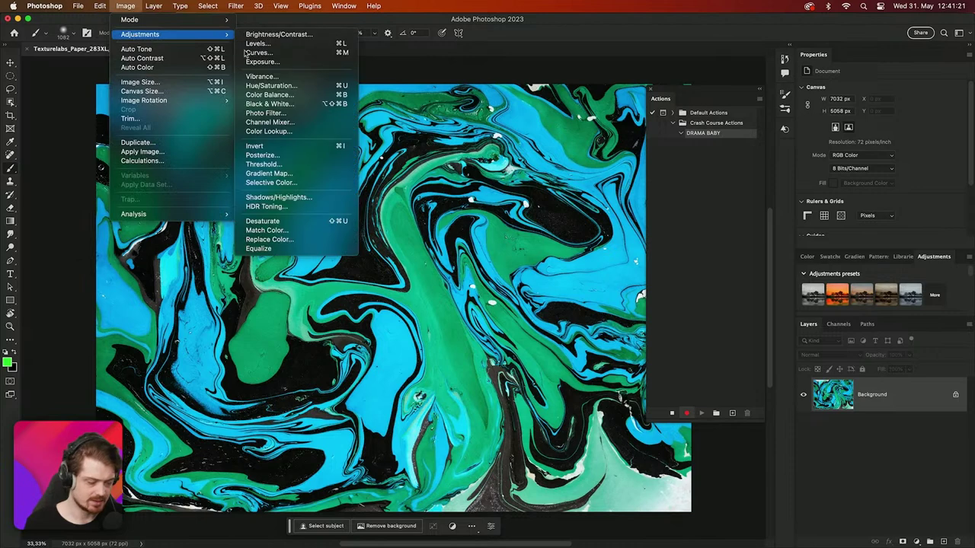
left_click(279, 103)
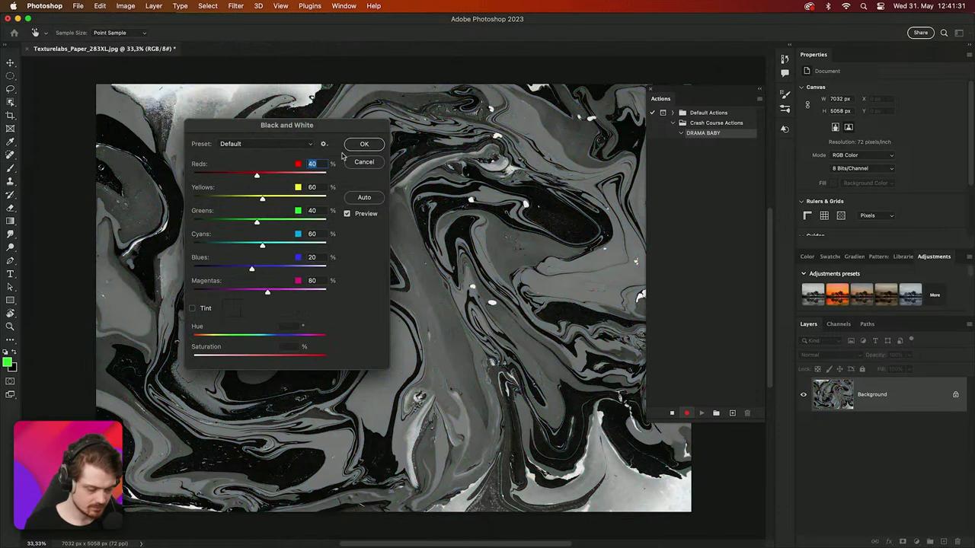
left_click(355, 148)
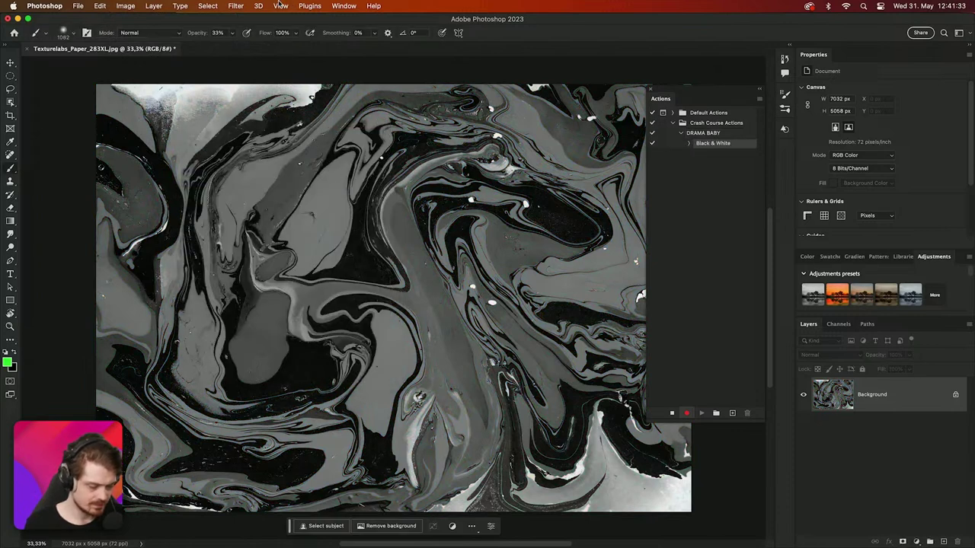
left_click(243, 5)
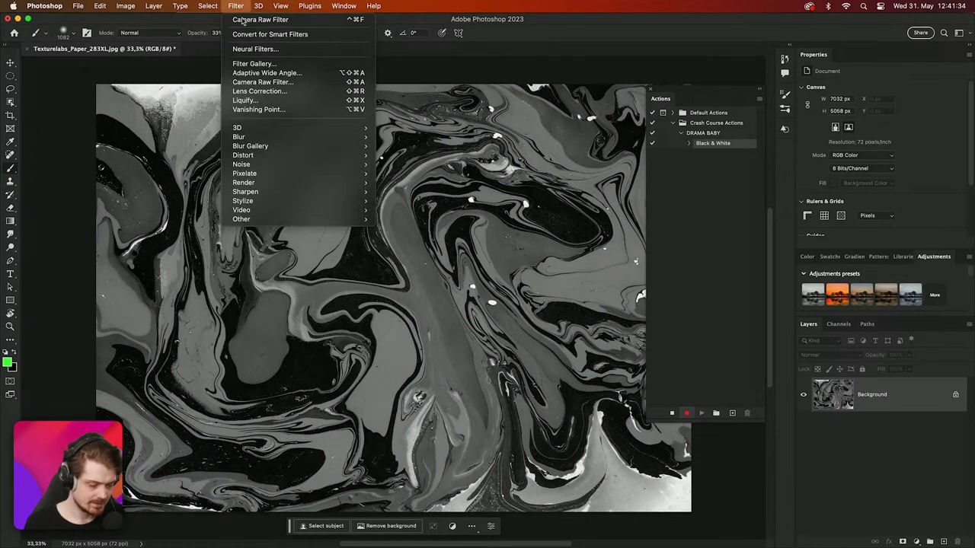
Apply Camera Raw Filter with Grain 94, Roughness 100, Clarity +55, Dehaze +19, Texture +17
left_click(267, 82)
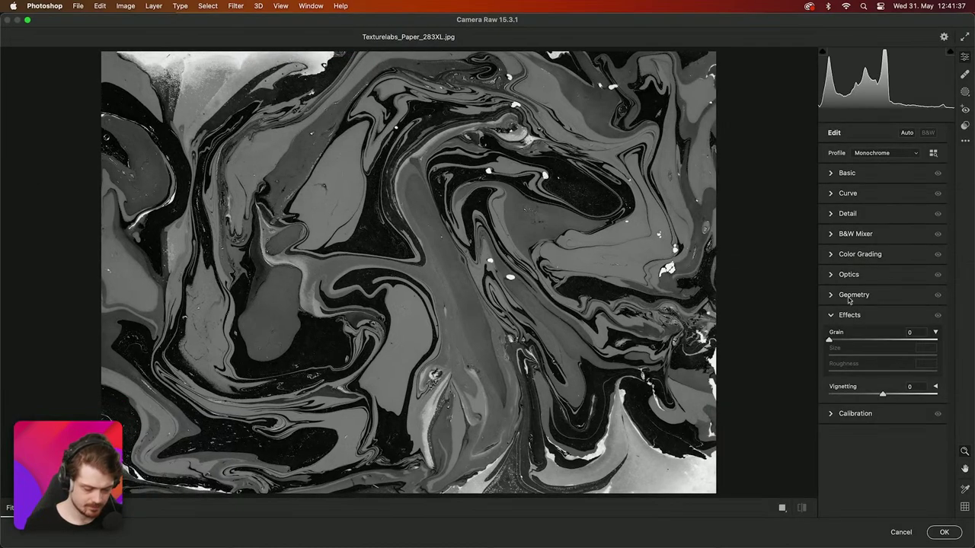
left_click_drag(840, 340, 931, 340)
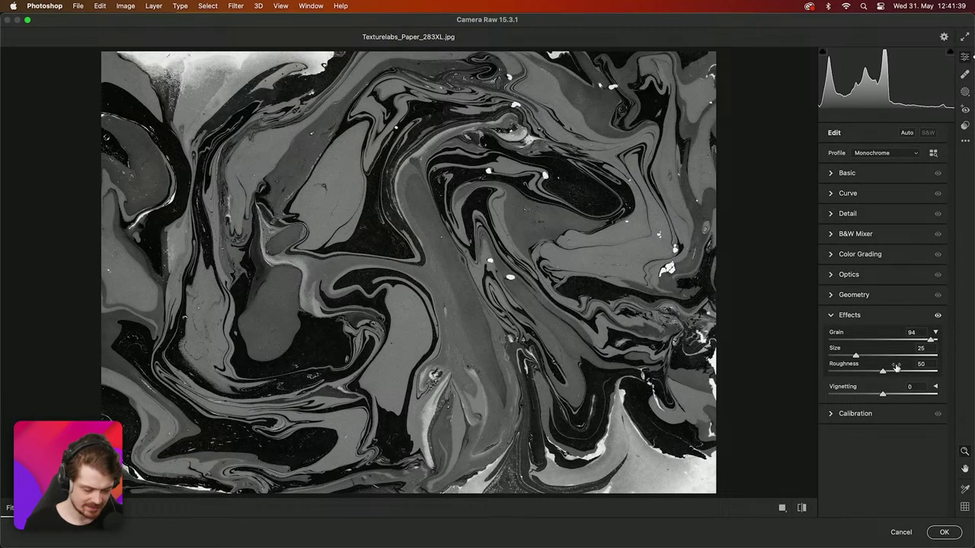
left_click_drag(885, 371, 942, 374)
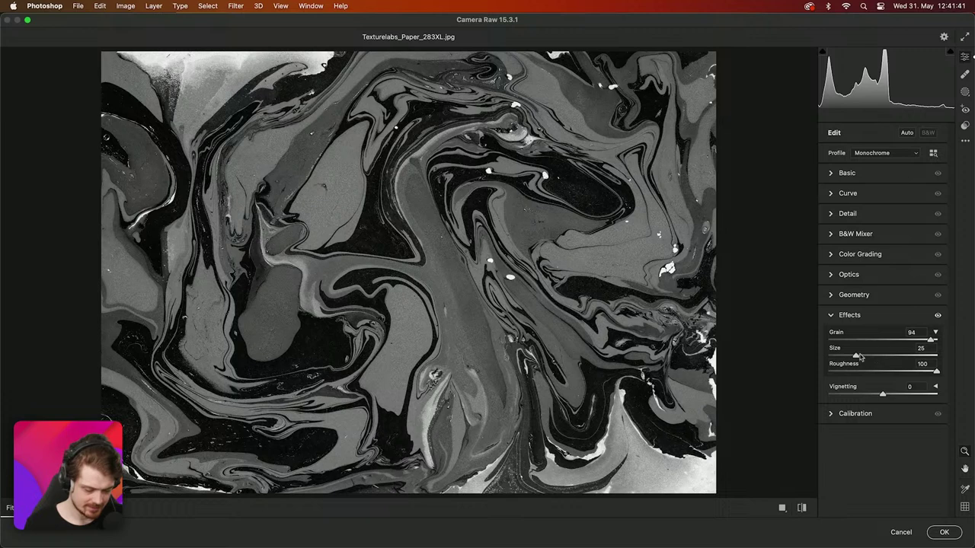
left_click(831, 176)
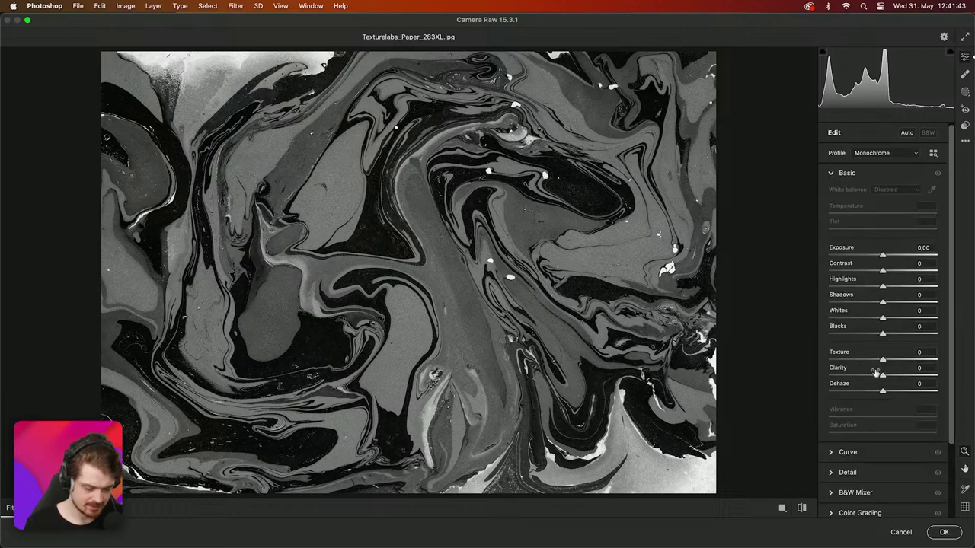
left_click_drag(884, 375, 893, 397)
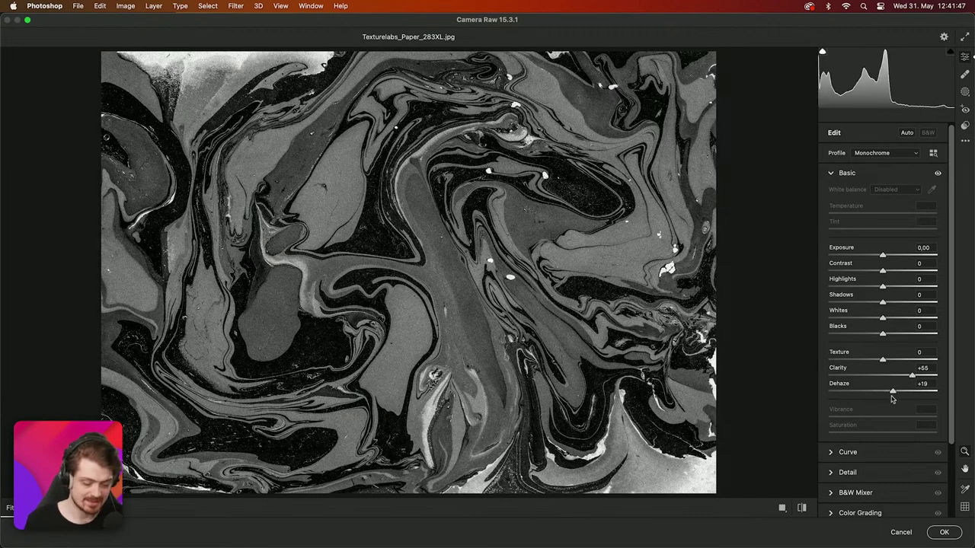
left_click_drag(884, 362, 895, 364)
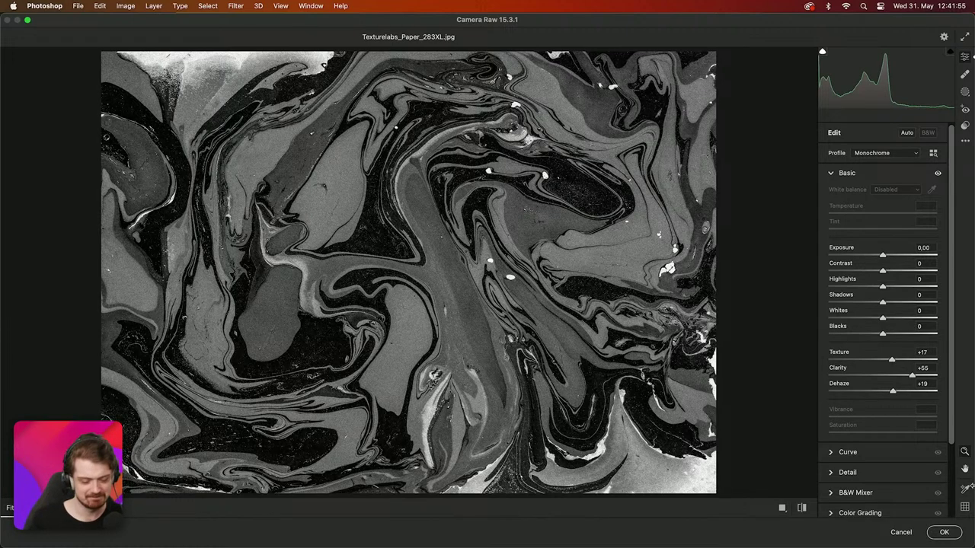
left_click(943, 533)
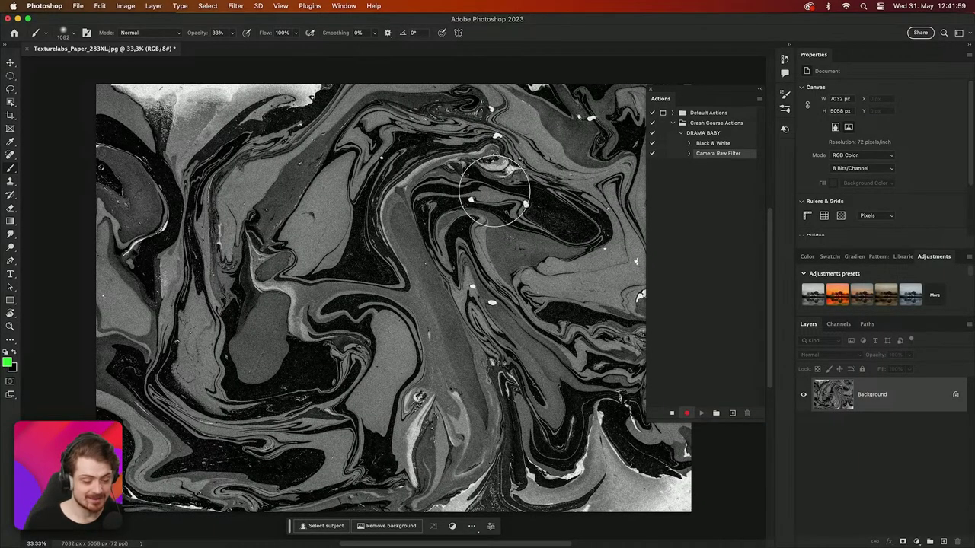
Apply a colorized Hue/Saturation adjustment with Hue 108 and Saturation 25 to tint the marble green
scroll(495, 190, "right", 5)
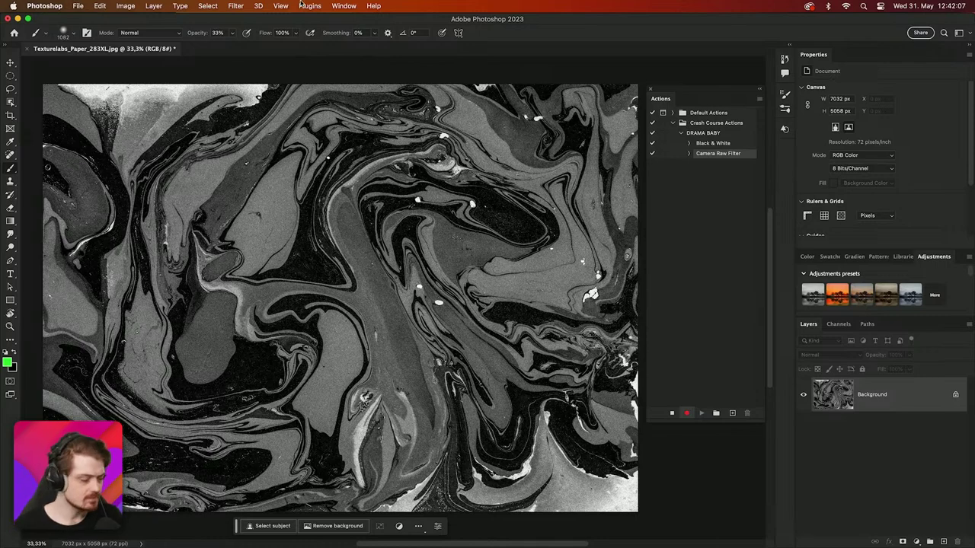
left_click(125, 7)
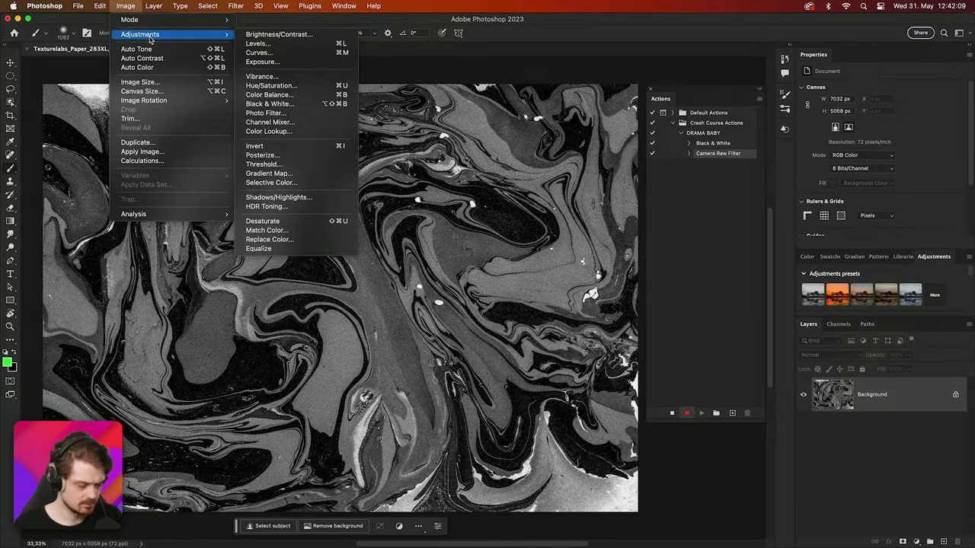
left_click(303, 88)
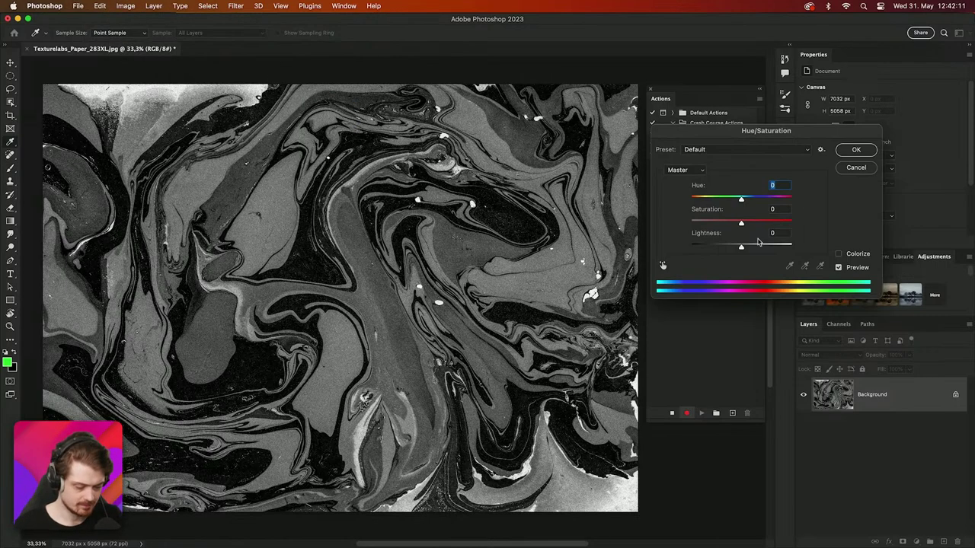
left_click(838, 253)
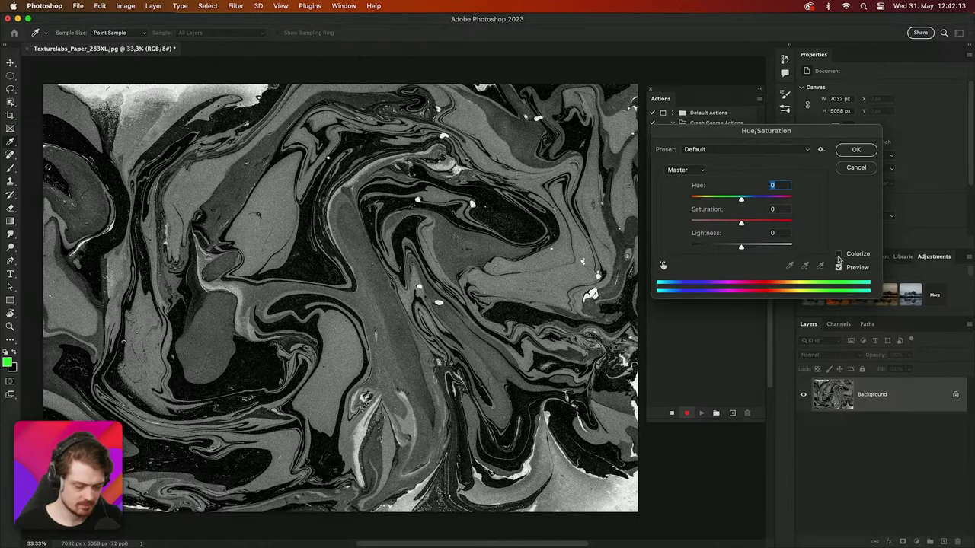
left_click_drag(725, 201, 722, 200)
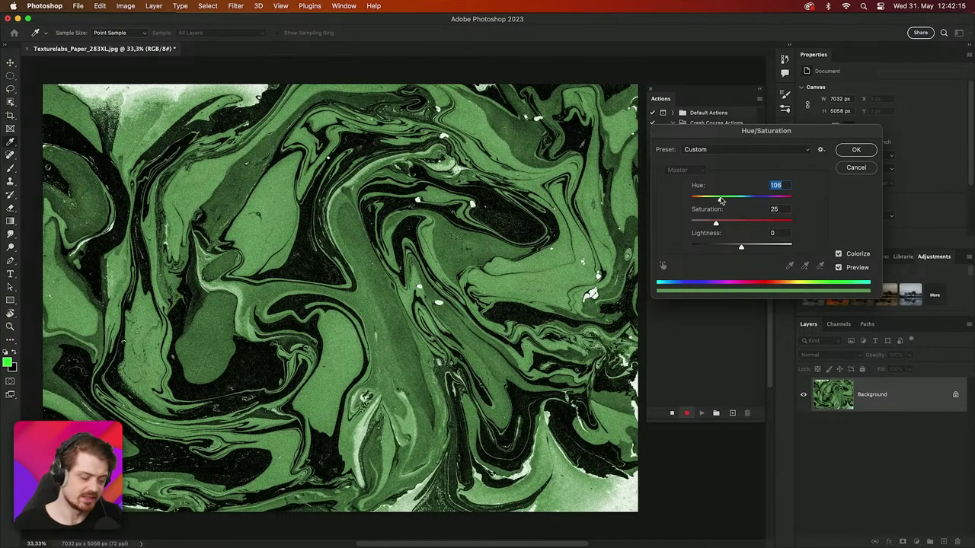
left_click(855, 151)
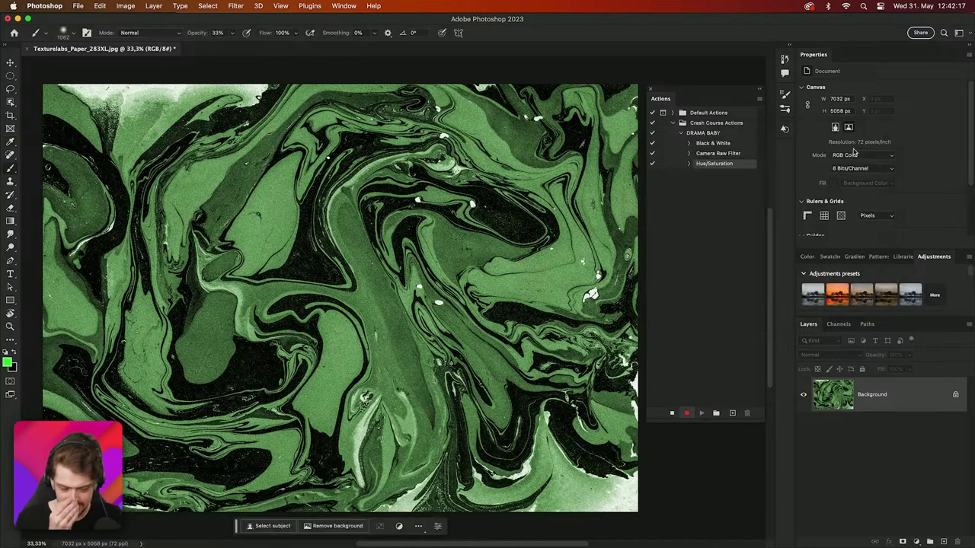
Stop recording, revert the image with F12, and select the DRAMA BABY action
left_click(671, 413)
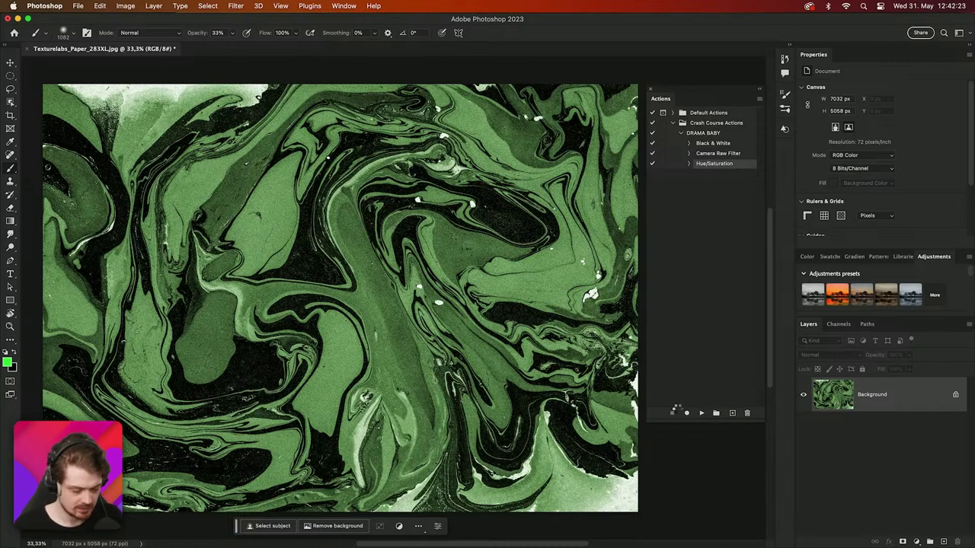
key("F12")
left_click(705, 134)
Play DRAMA BABY on the marble image, then revert it to its saved colours with F12
left_click(700, 432)
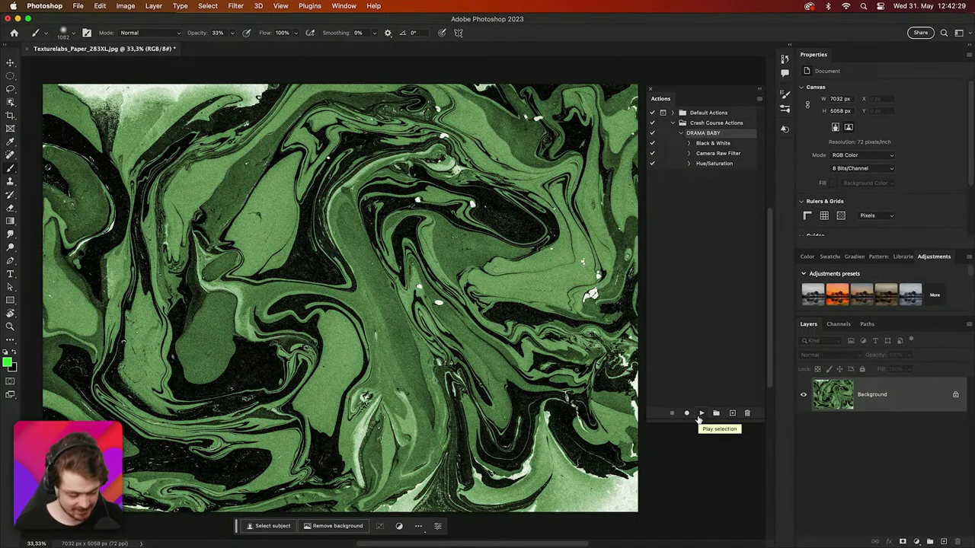
key("F12")
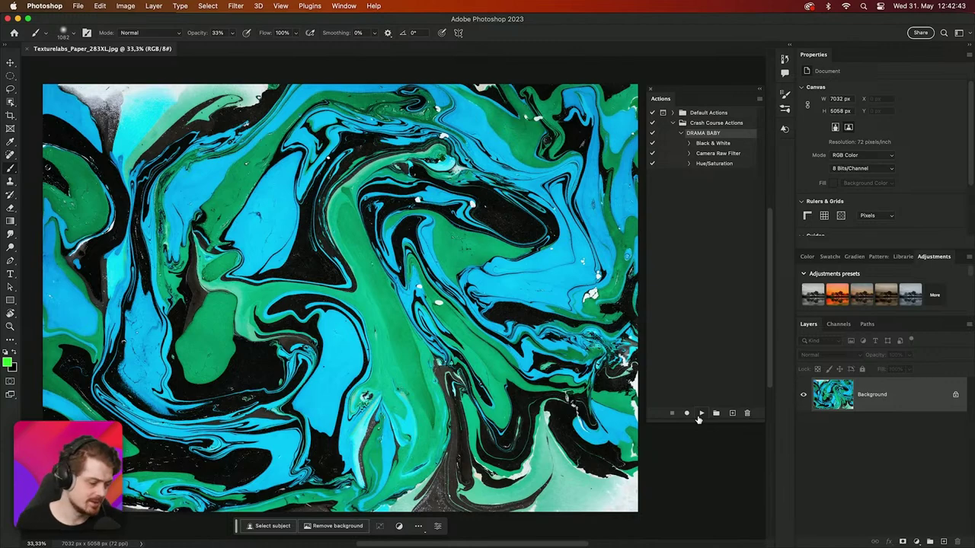
left_click(78, 6)
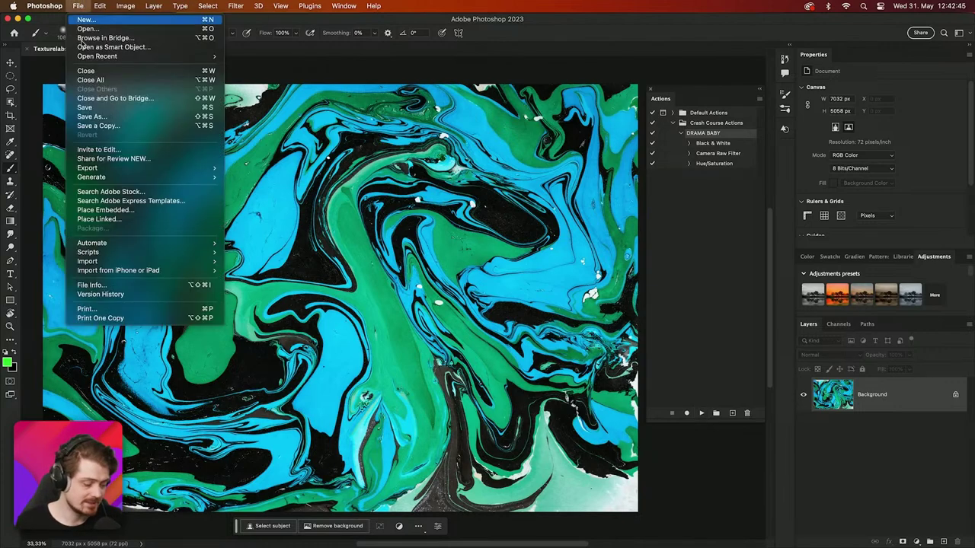
Open File > Automate > Batch with DRAMA BABY from Crash Course Actions, and nudge the dialog upward
mouse_move(124, 245)
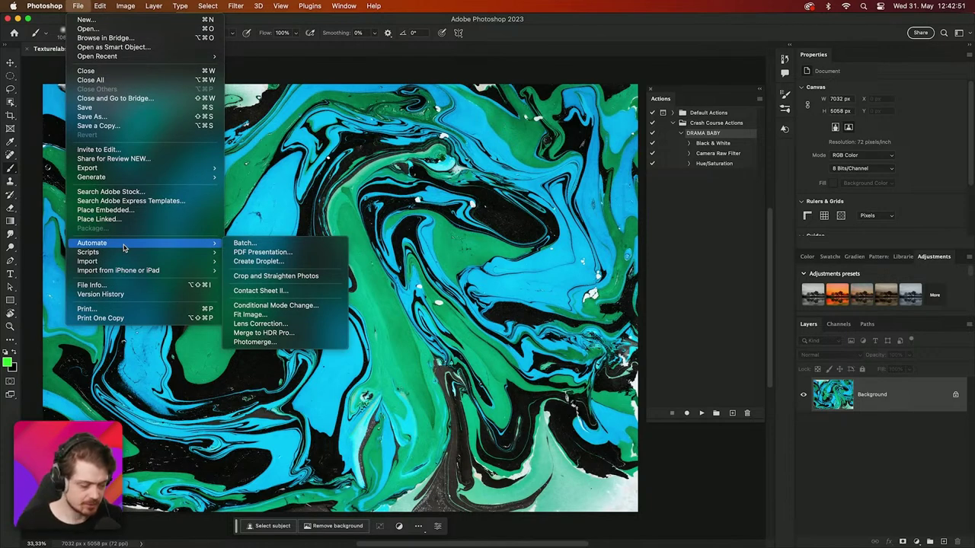
left_click(242, 243)
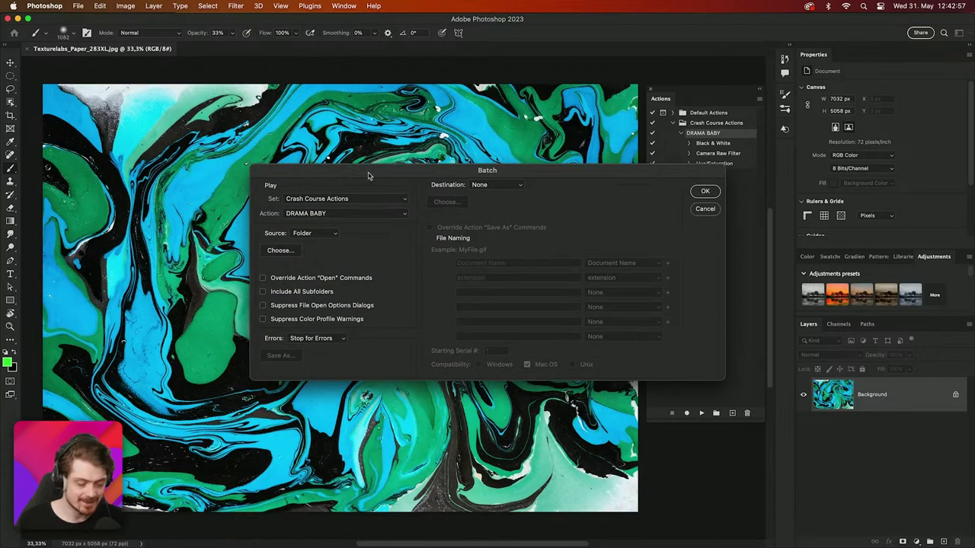
left_click_drag(369, 175, 362, 158)
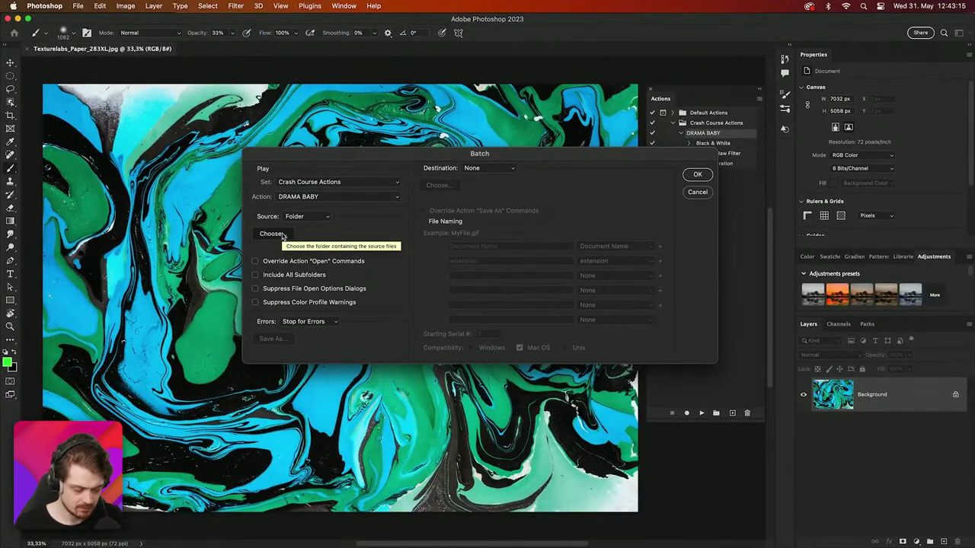
Set the batch source to the hosts PSD folder, suppressing file-open dialogs and colour profile warnings
left_click(271, 234)
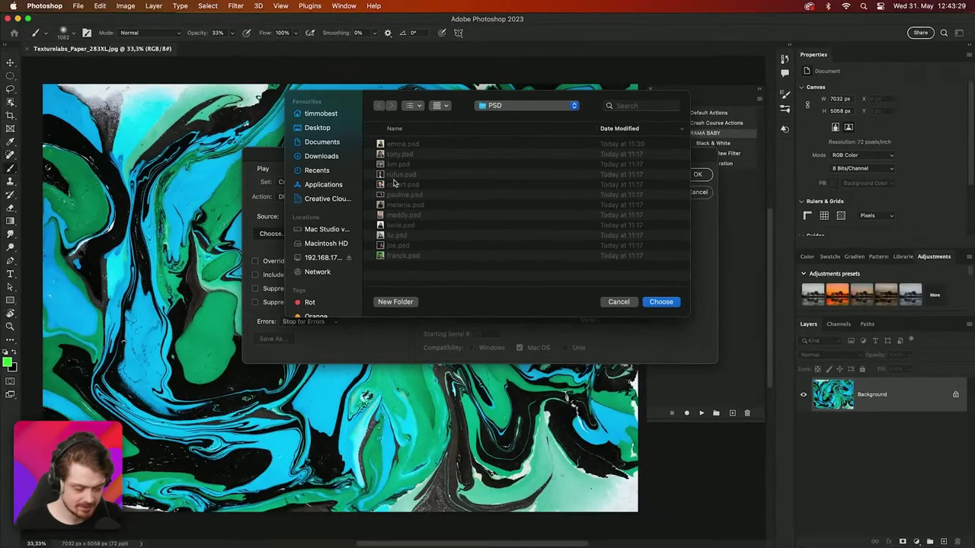
left_click(667, 303)
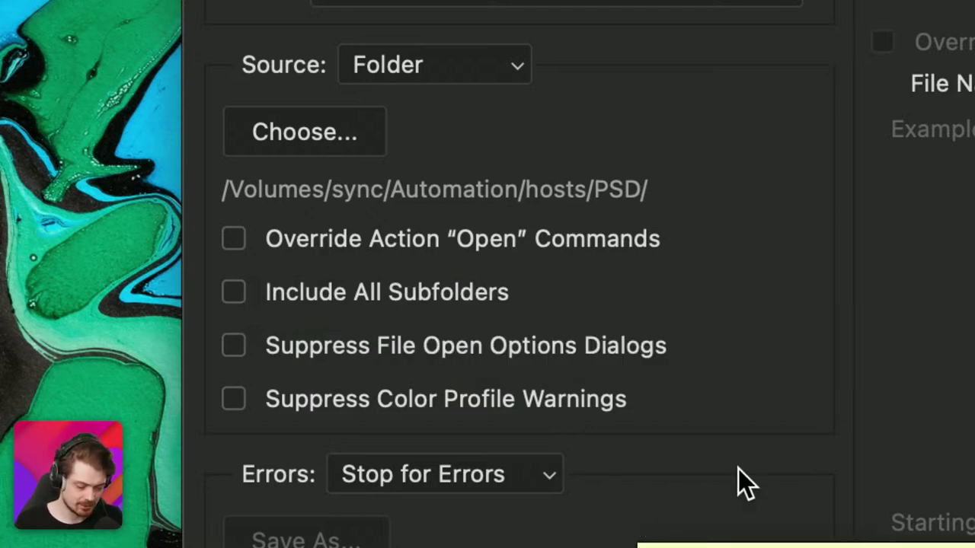
left_click(334, 346)
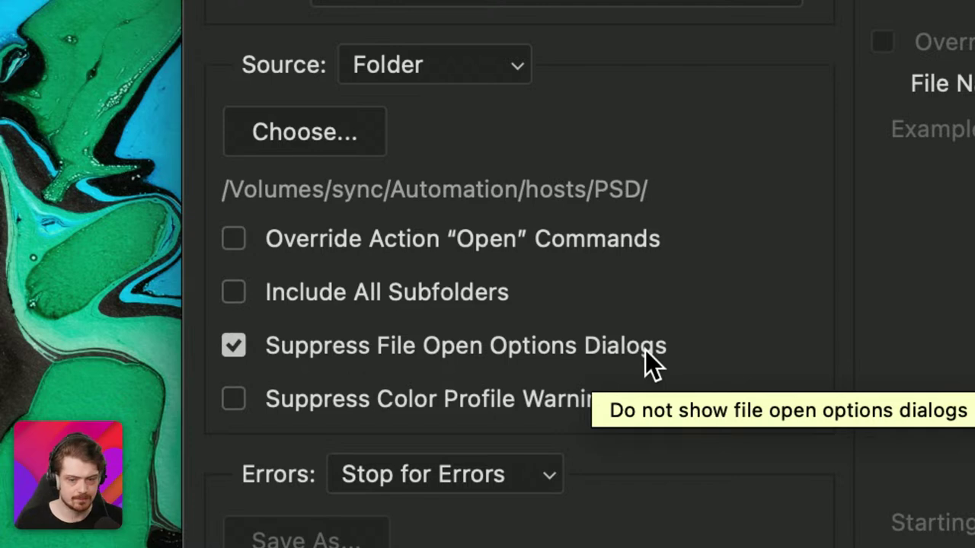
left_click(578, 398)
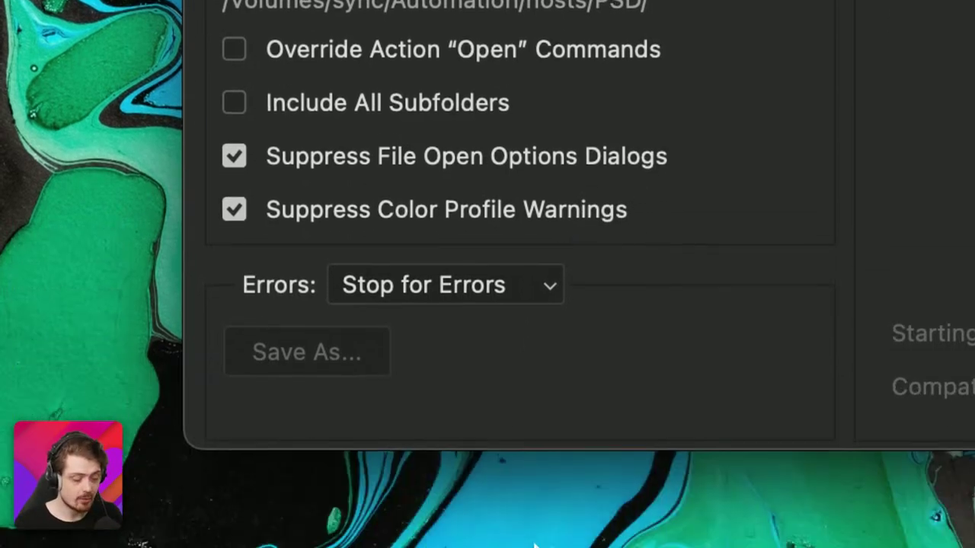
Try Log Errors to File for error handling, then set it back to Stop for Errors
left_click(479, 292)
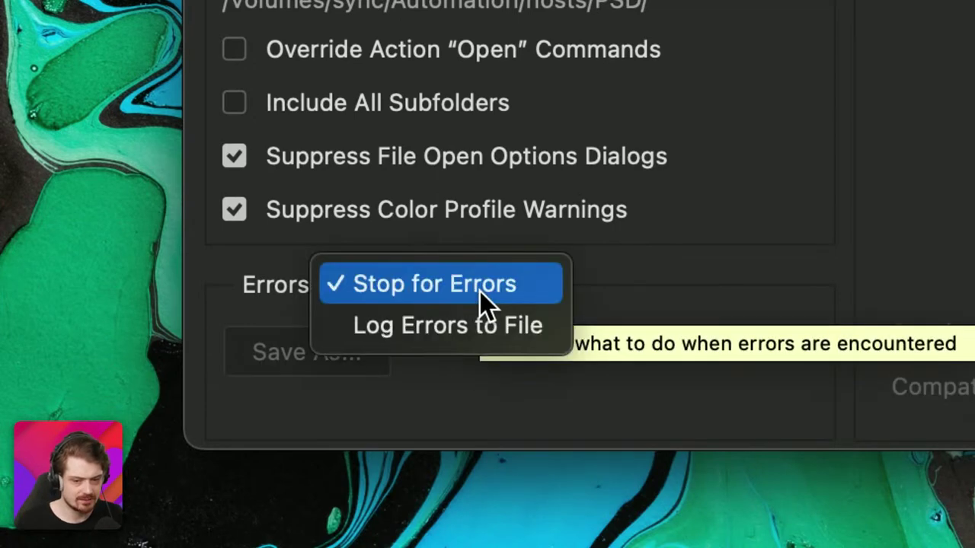
left_click(474, 326)
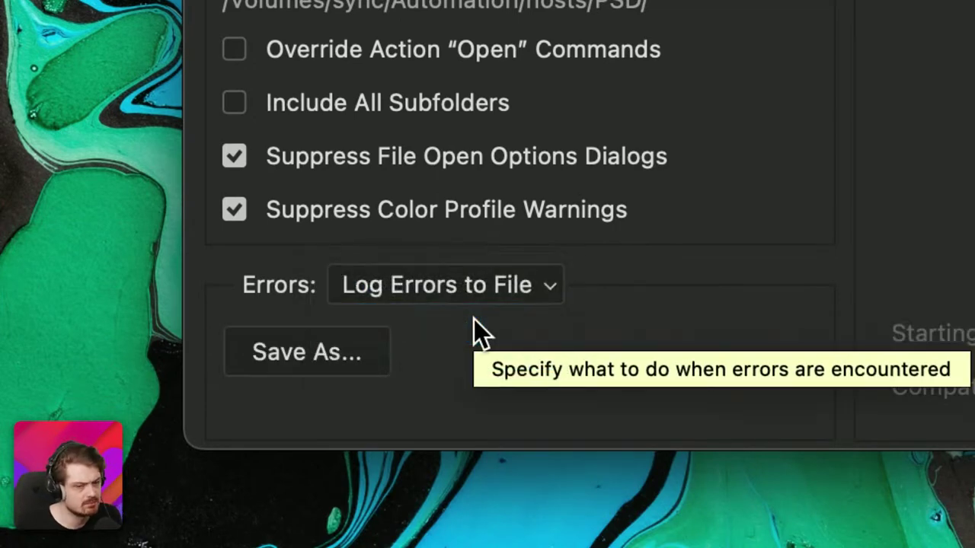
left_click(470, 291)
left_click(461, 254)
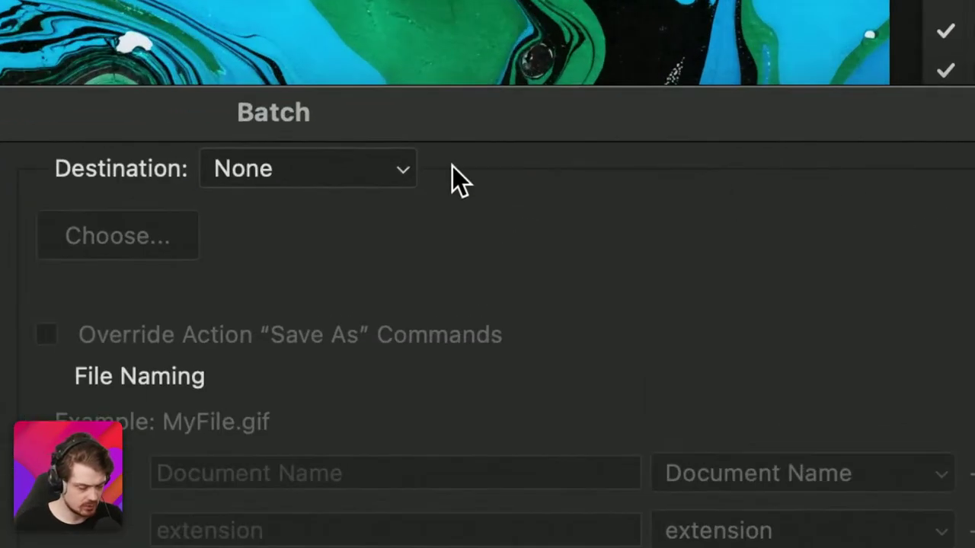
Set the batch Destination to Folder and create a new 'output' folder inside PSD
left_click(497, 168)
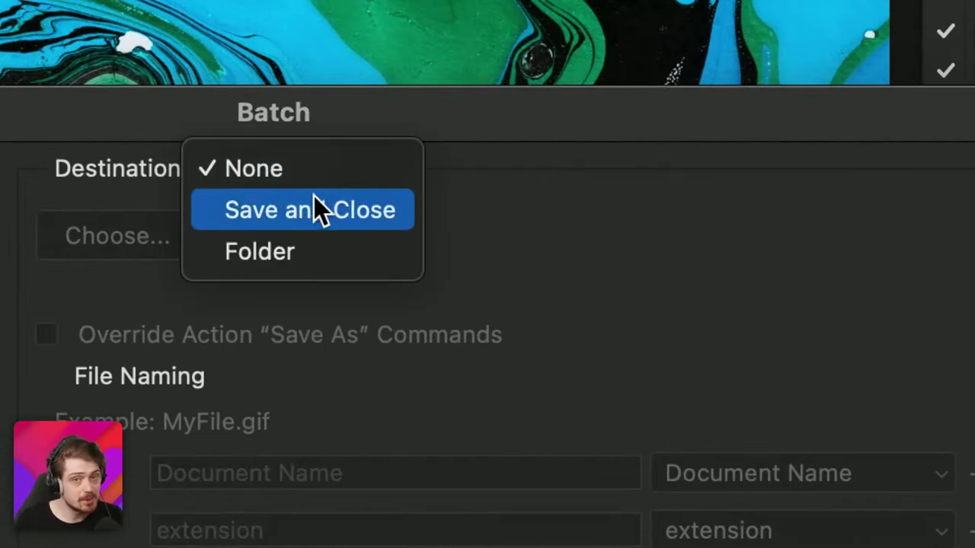
left_click(294, 243)
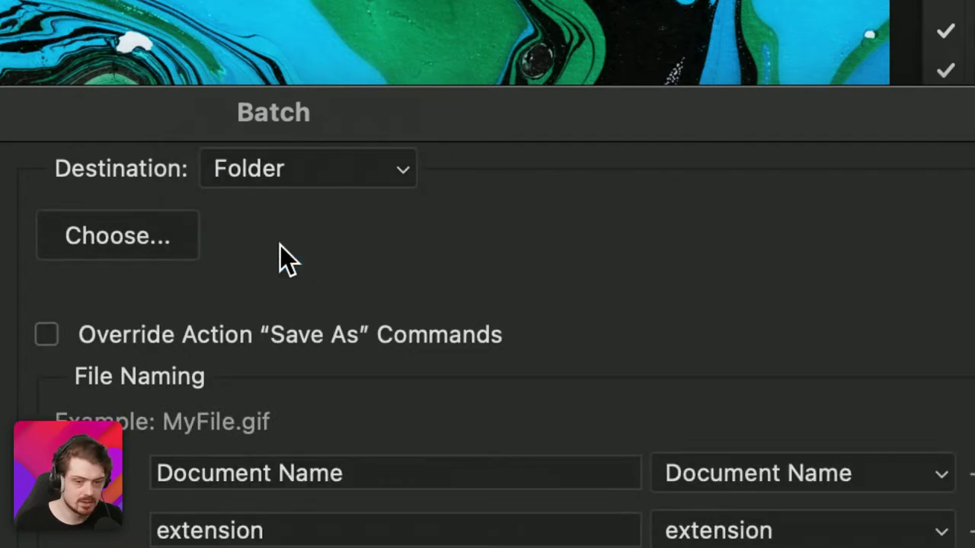
left_click(177, 235)
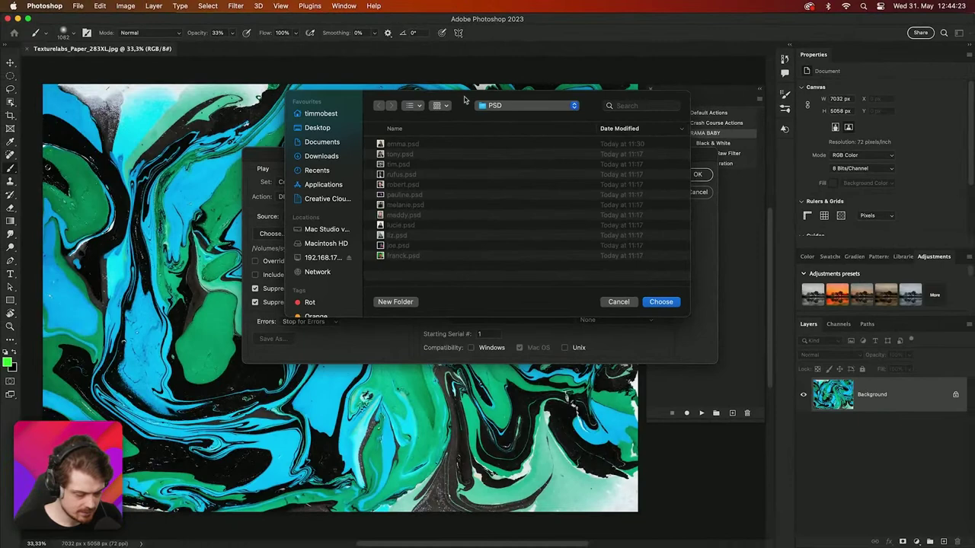
left_click(385, 302)
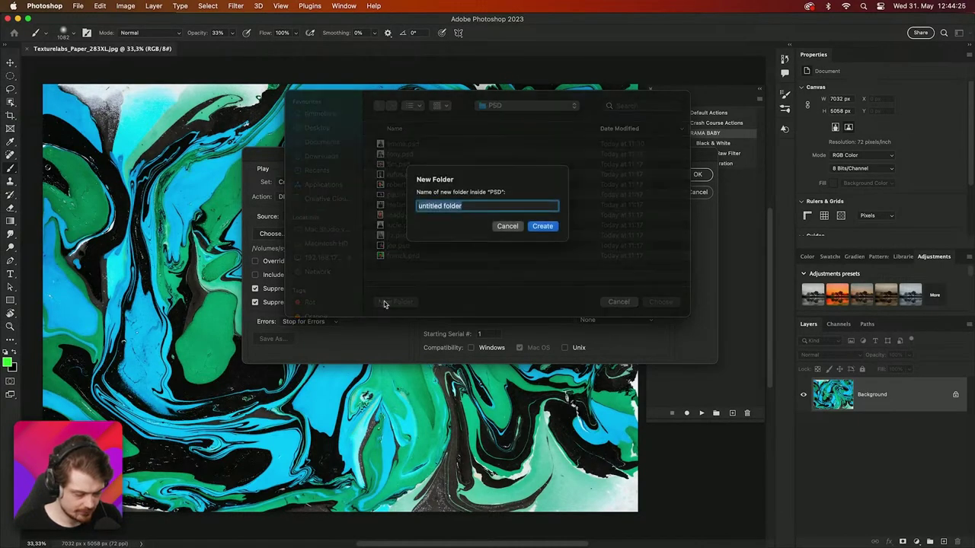
type("output")
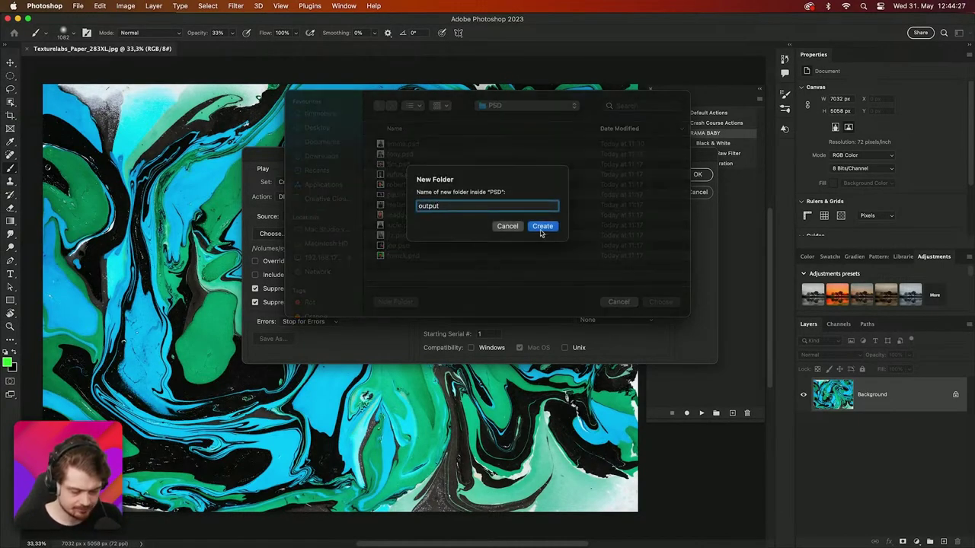
left_click(543, 226)
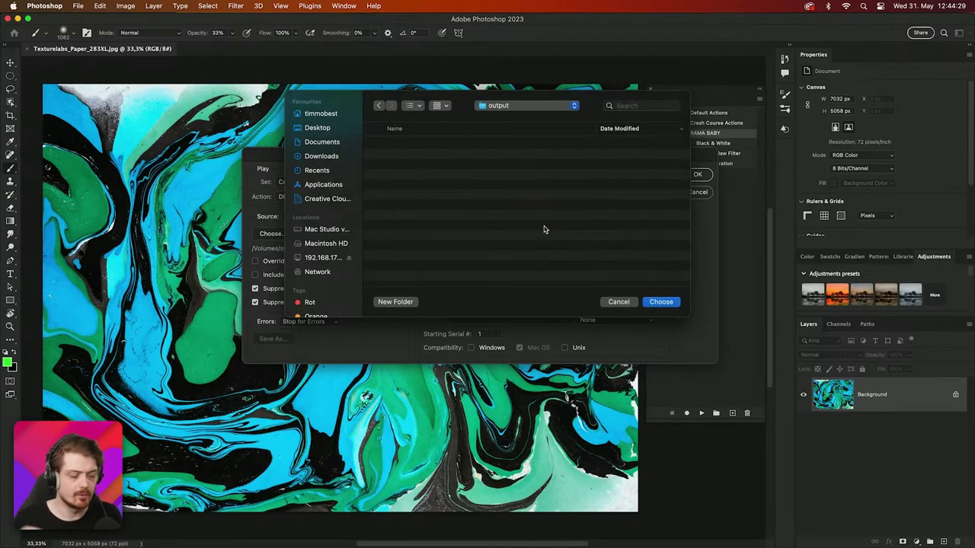
Choose PSD/output as the destination, keep Document Name plus extension naming, and edit the starting serial
left_click(661, 303)
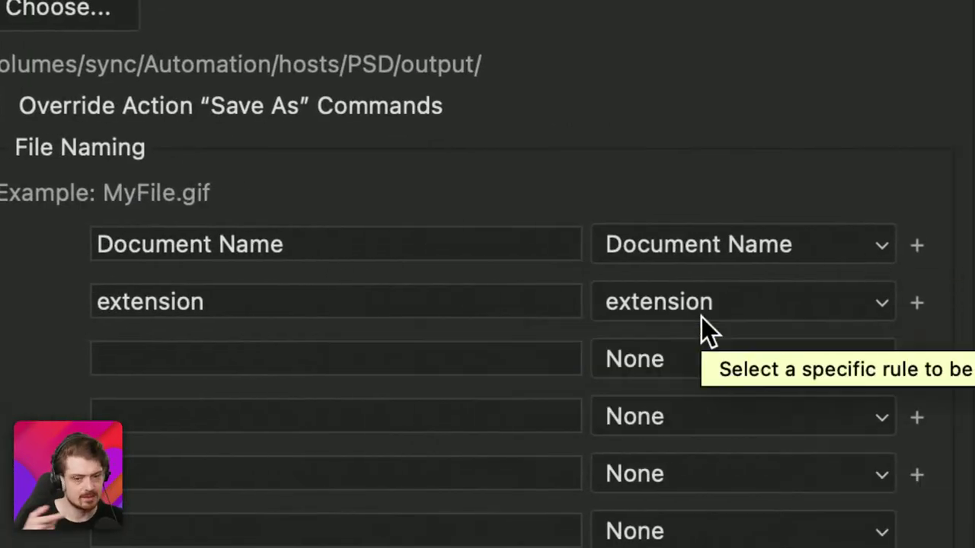
left_click(700, 348)
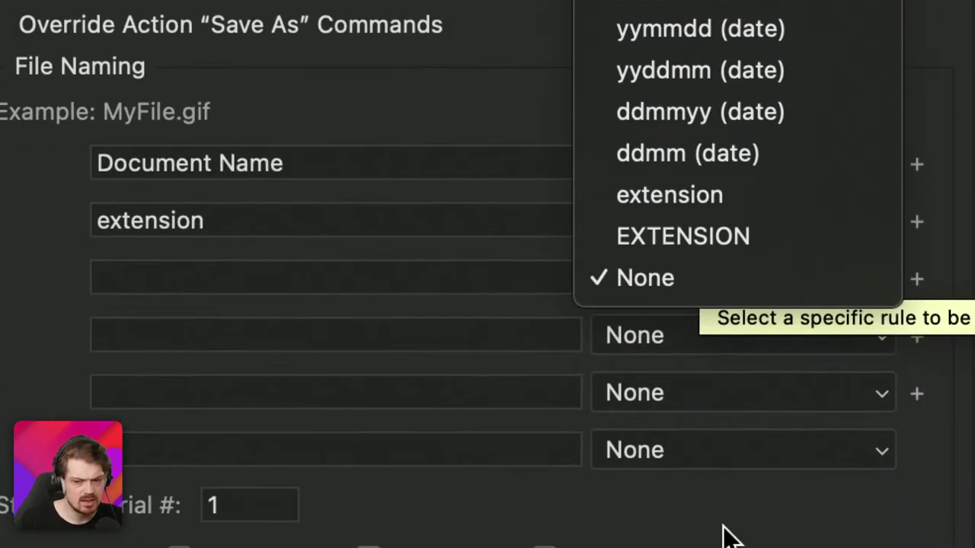
left_click(722, 538)
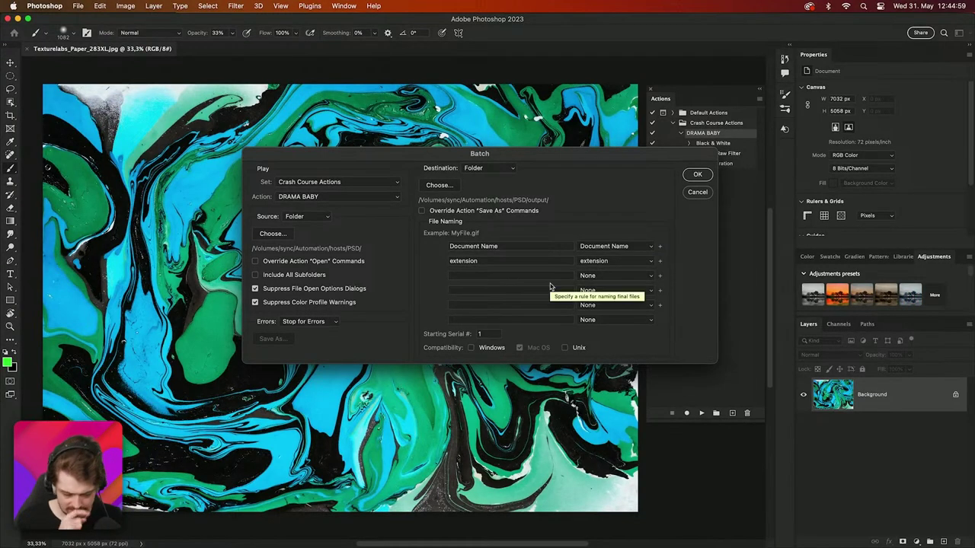
left_click(482, 334)
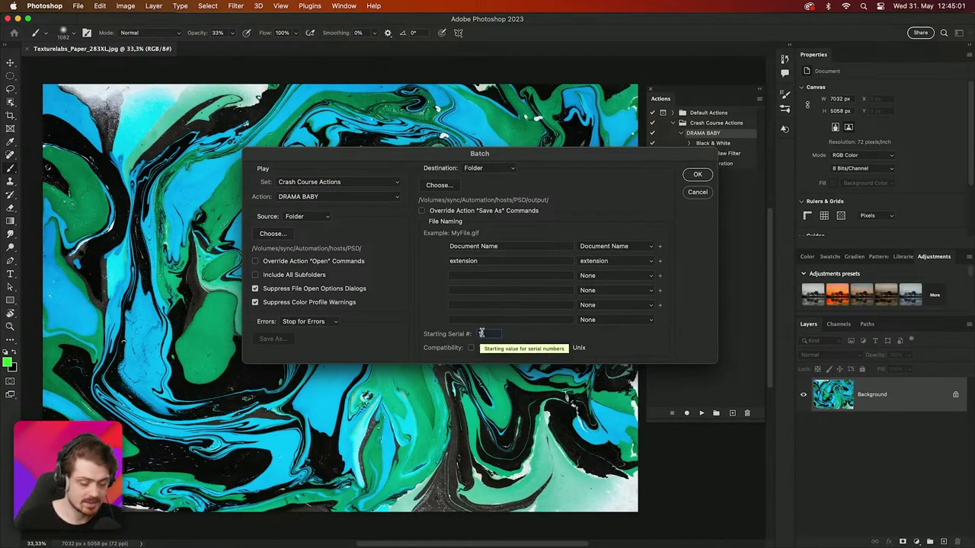
type("1000")
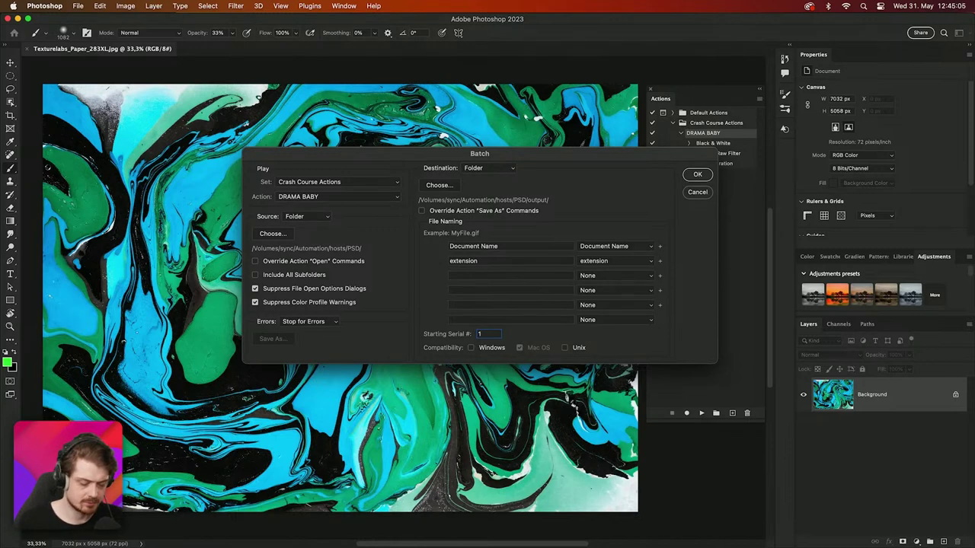
key("super+a")
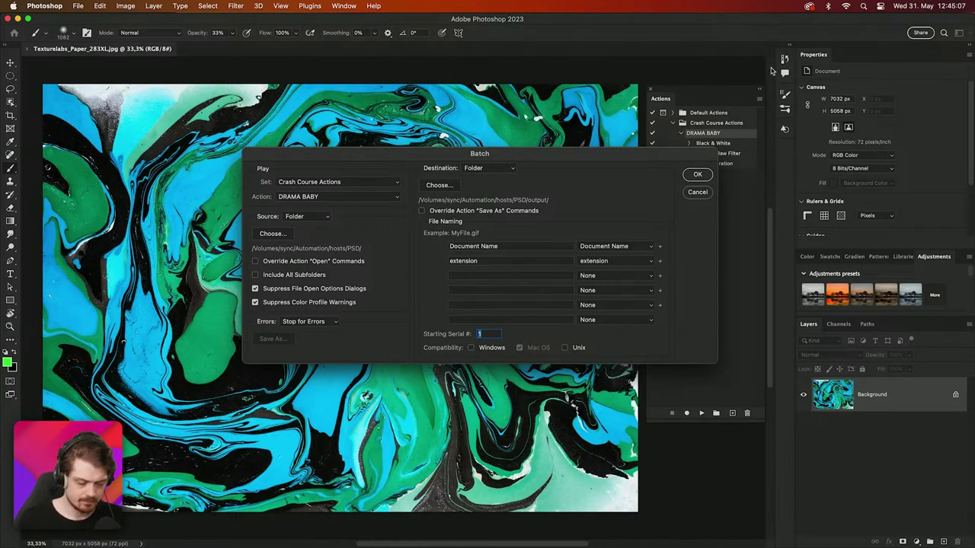
Run the batch, then open the PSD output folder in Finder to see the 12 green-tinted PSDs
left_click(704, 176)
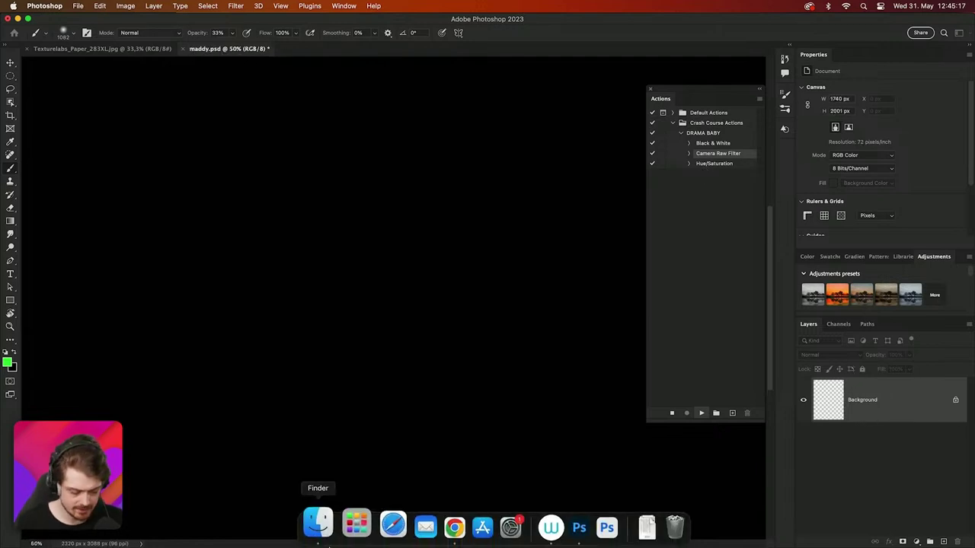
left_click(332, 526)
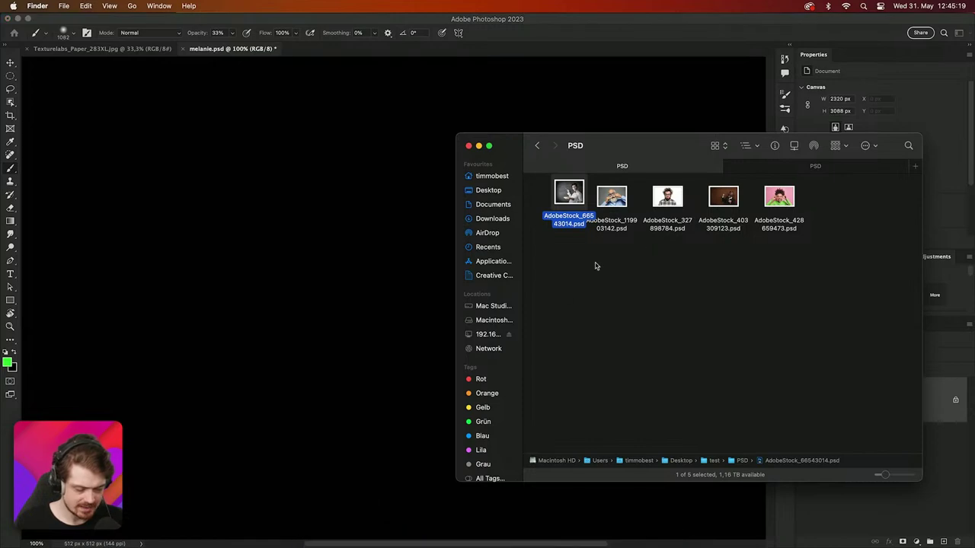
left_click(789, 168)
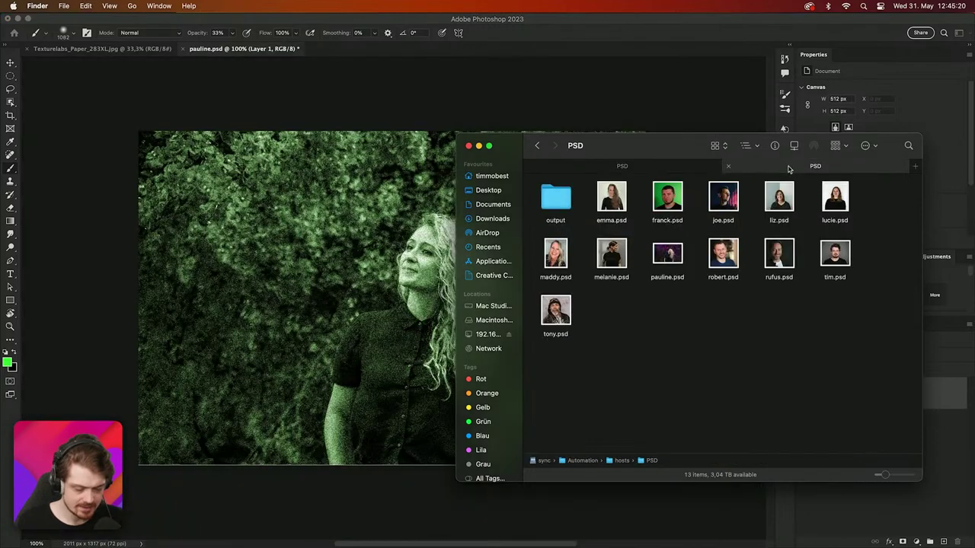
double_click(561, 202)
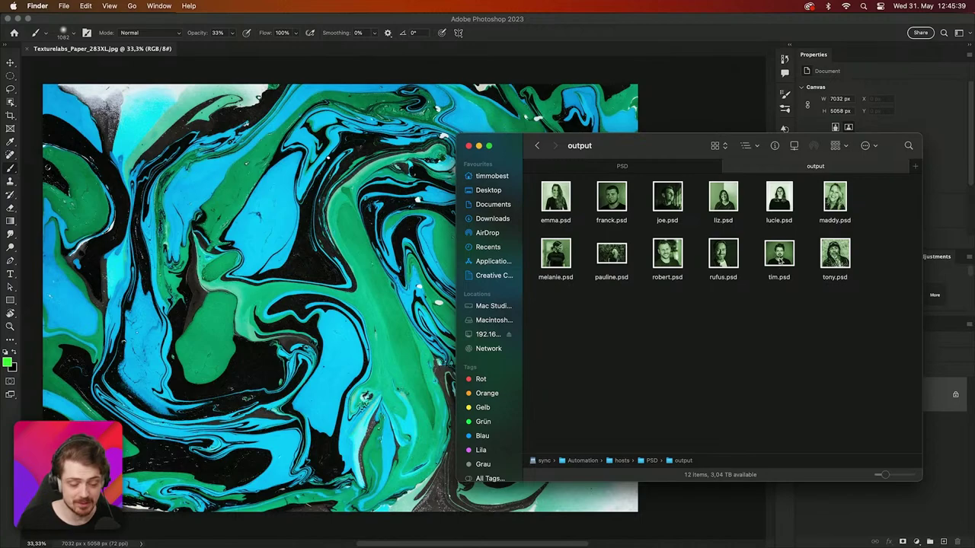
left_click(780, 268)
key("space")
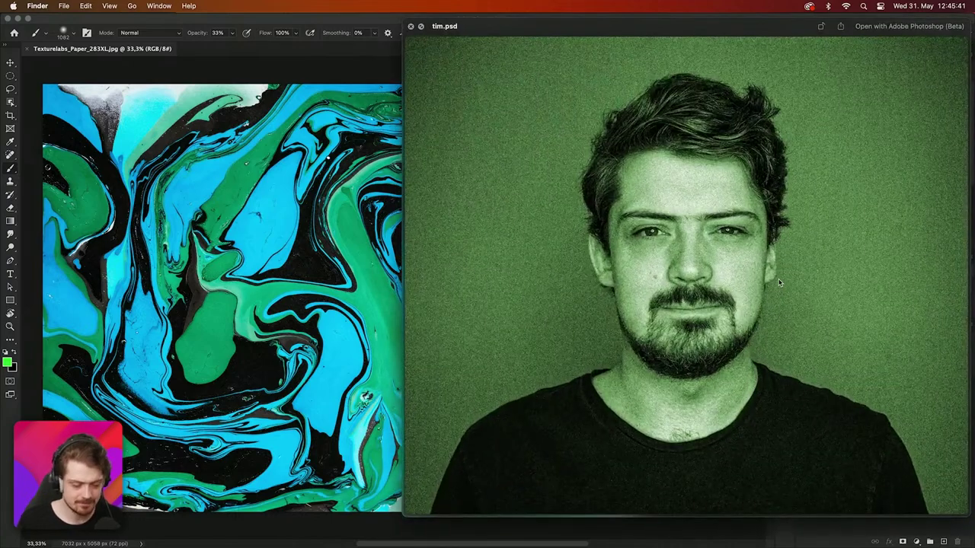
scroll(777, 297, "up", 3)
key("space")
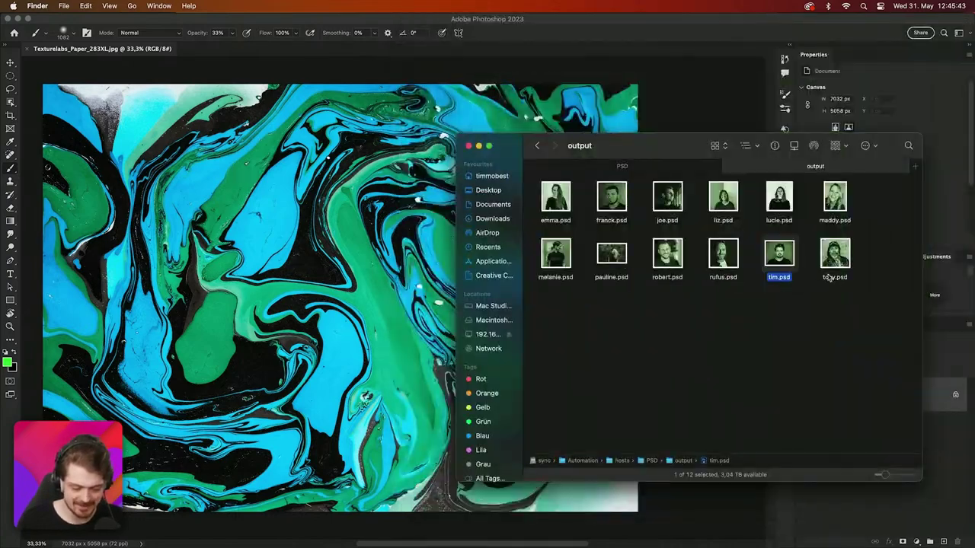
left_click(830, 279)
key("space")
scroll(835, 271, "up", 3)
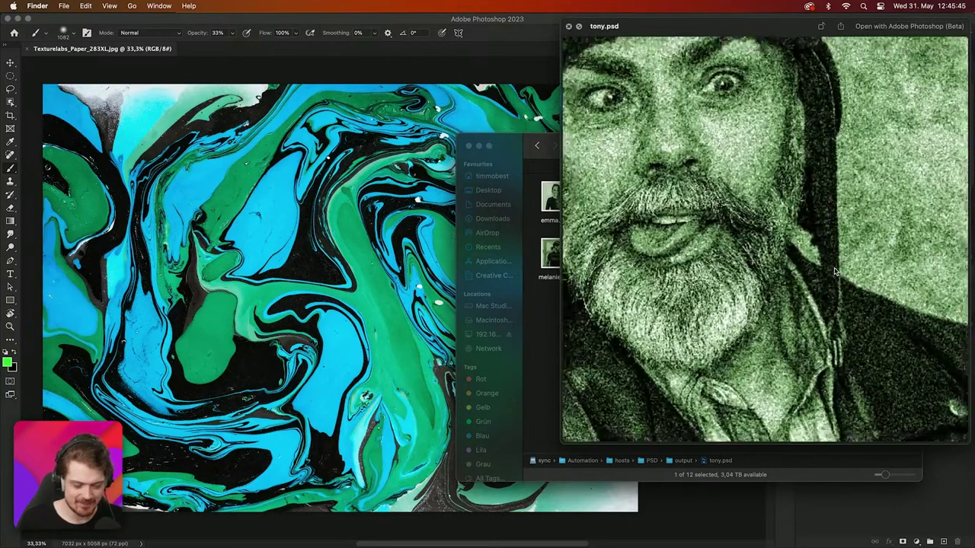
scroll(835, 271, "down", 3)
key("space")
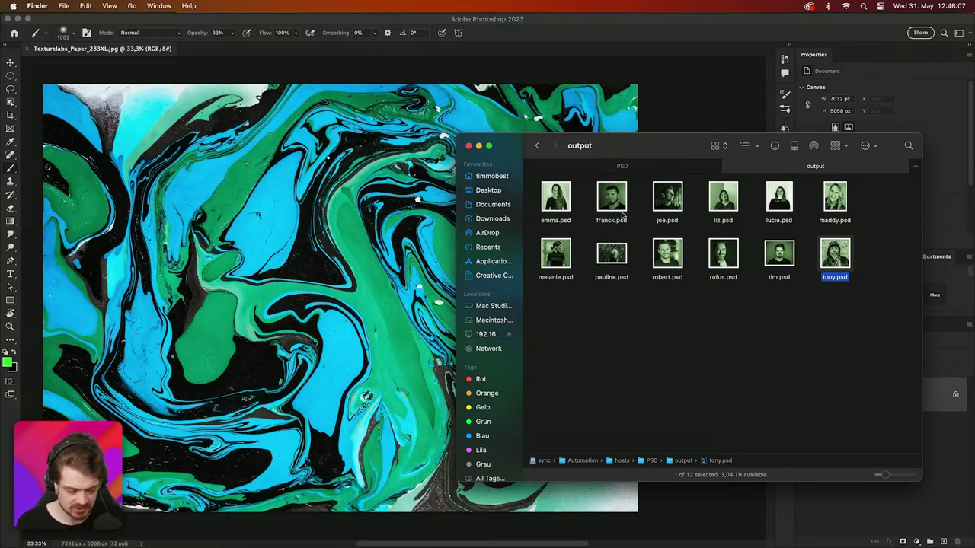
Switch between Photoshop and Finder and navigate Finder back up to the hosts PSD folder
left_click(588, 165)
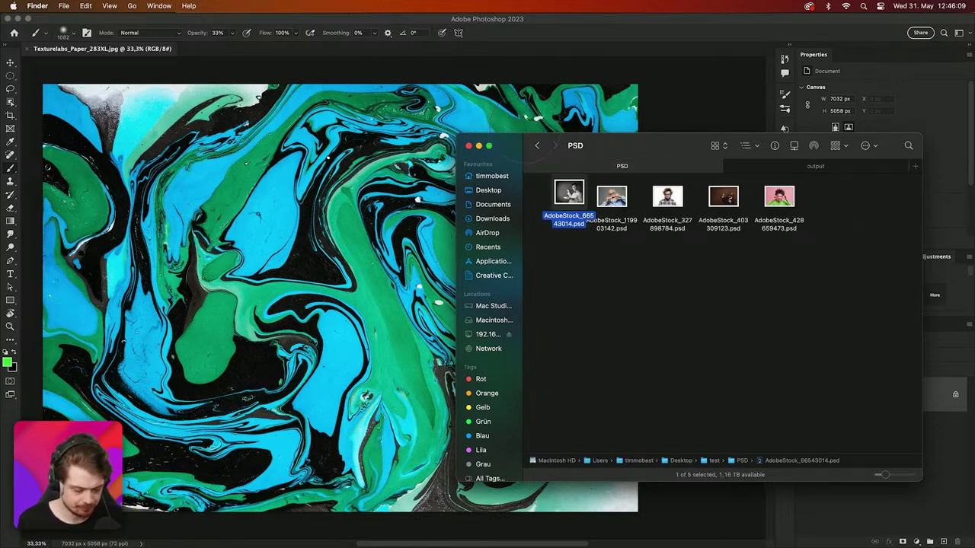
left_click(188, 45)
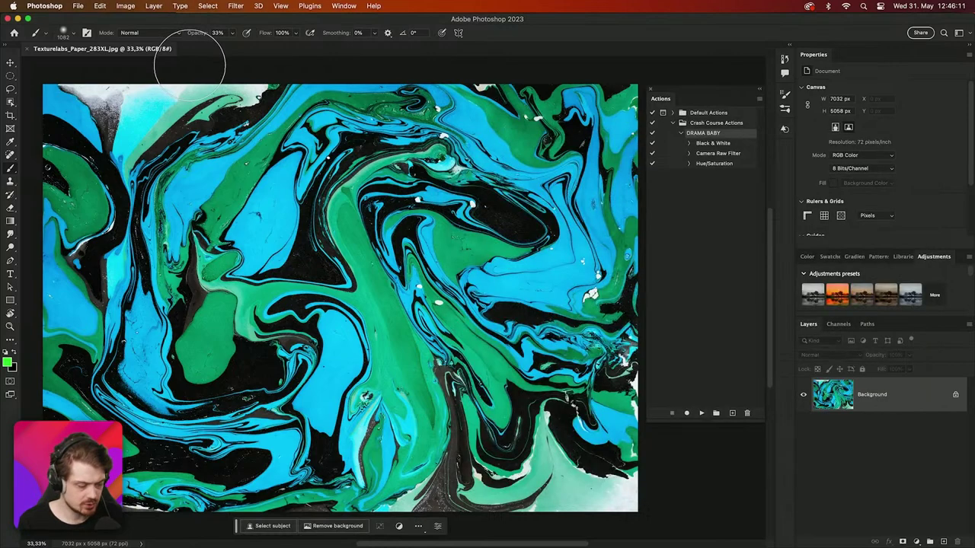
left_click(15, 35)
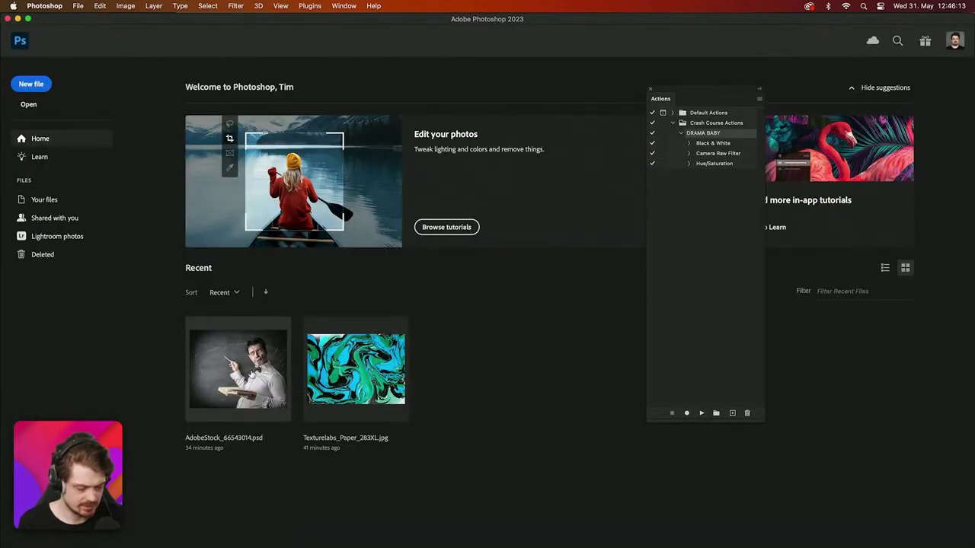
key("super+Tab")
left_click(754, 165)
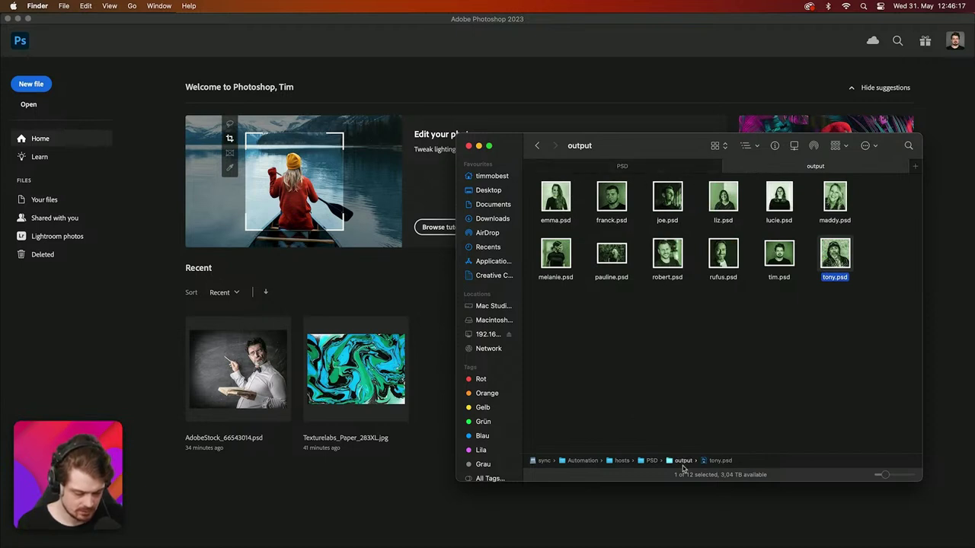
double_click(651, 461)
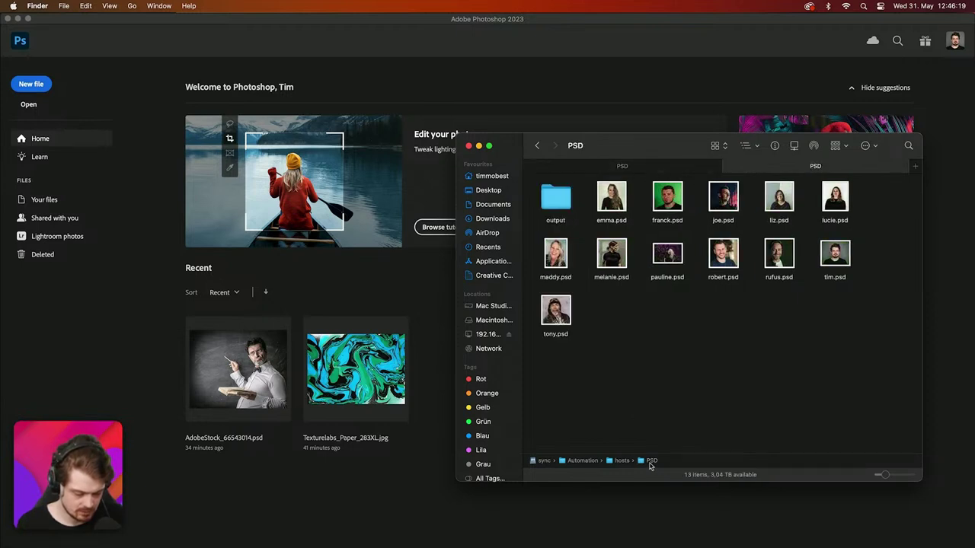
Permanently delete the output folder and drag tim.psd into Photoshop to open it
left_click(565, 194)
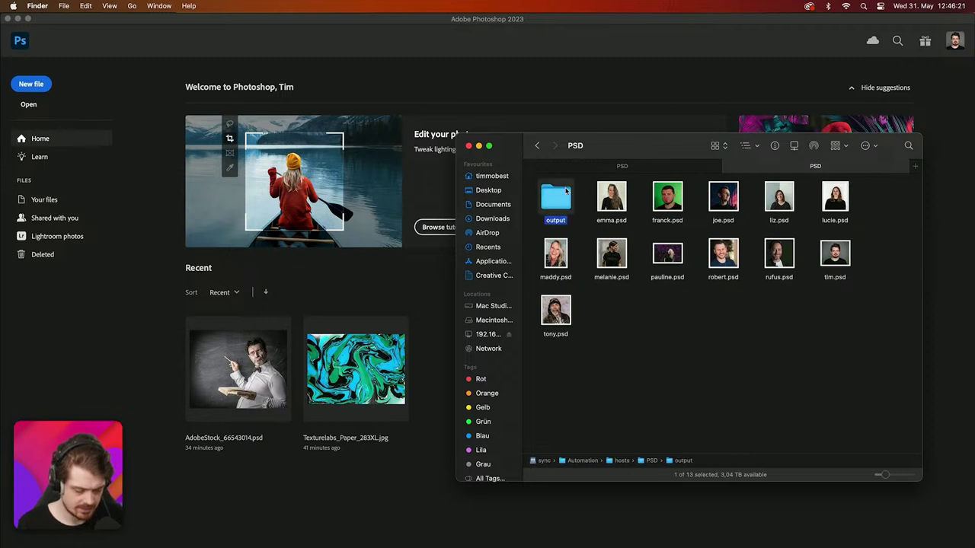
key("super+alt+BackSpace")
left_click(516, 223)
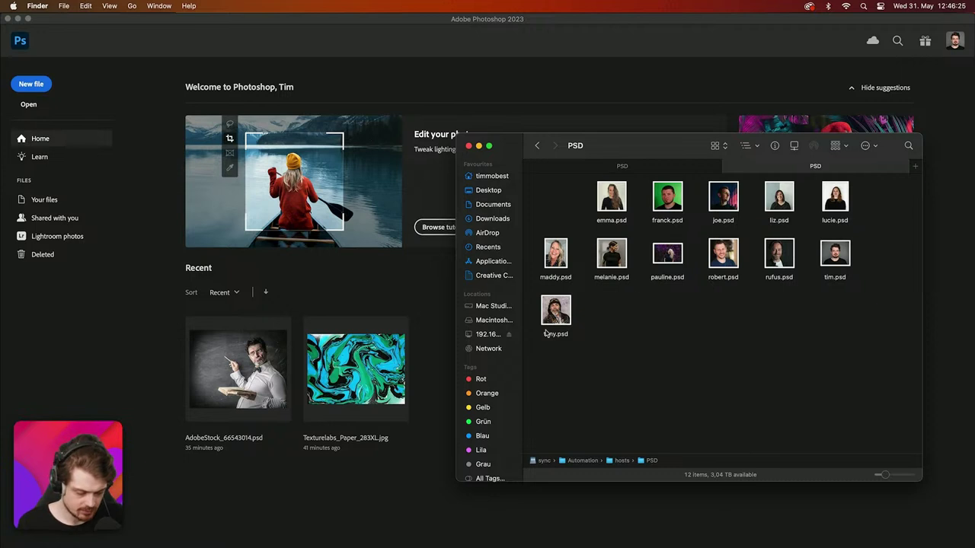
left_click_drag(830, 260, 70, 369)
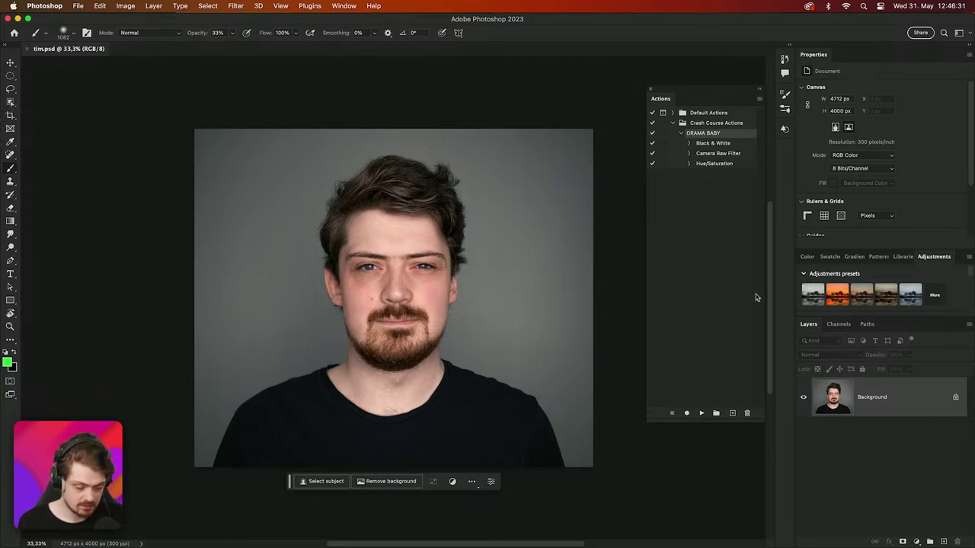
Create a new action named 'remove BG' in Crash Course Actions and start recording
left_click(733, 414)
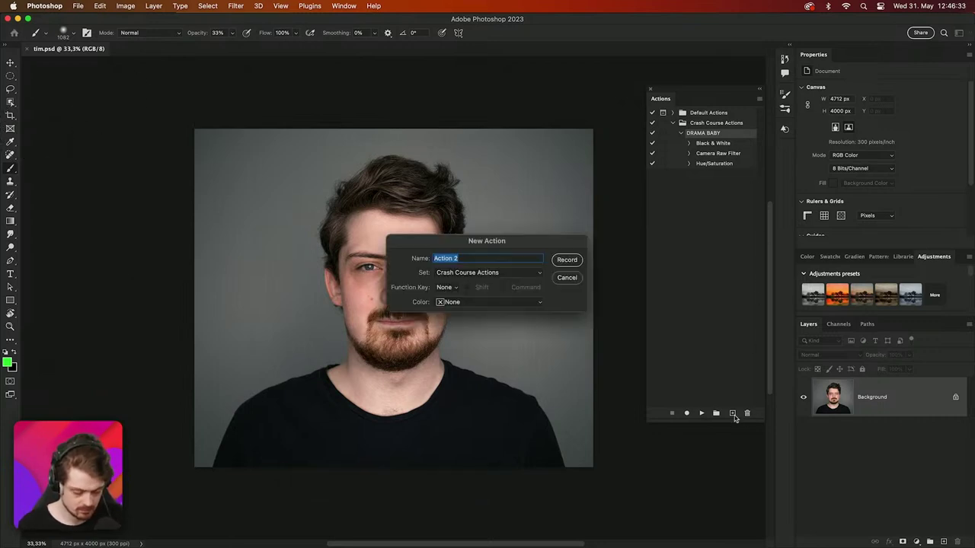
type("remove BG")
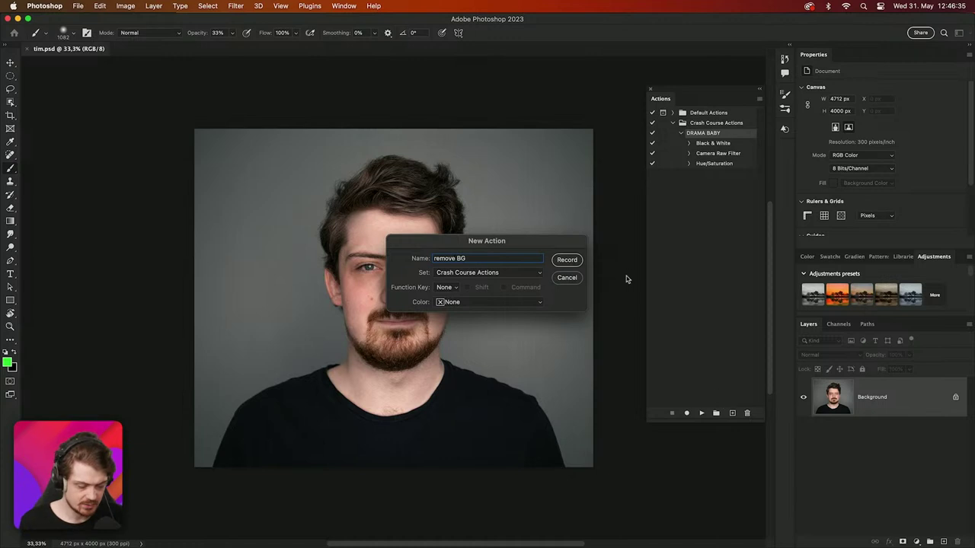
left_click(567, 260)
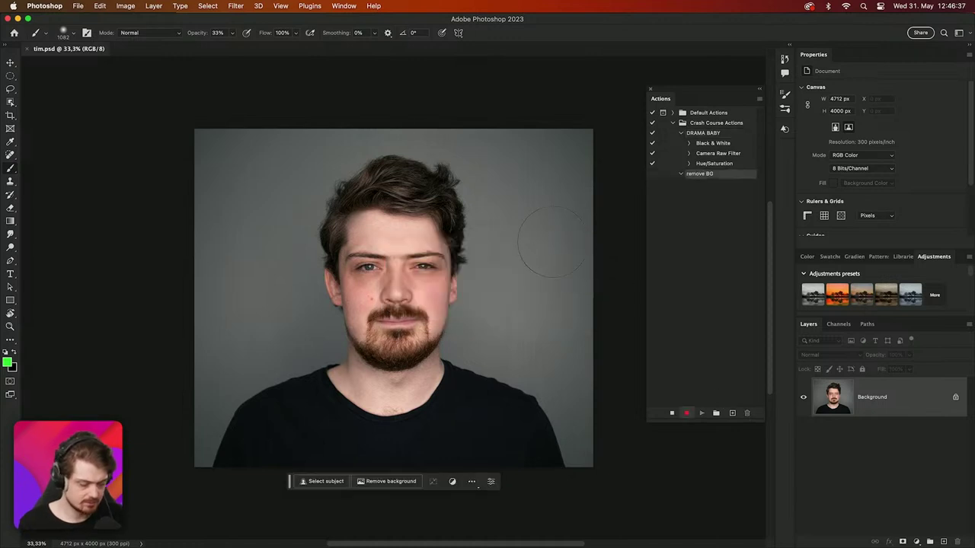
Select Subject, invert the selection, unlock Background, add and invert a layer mask, then stop recording
left_click(208, 6)
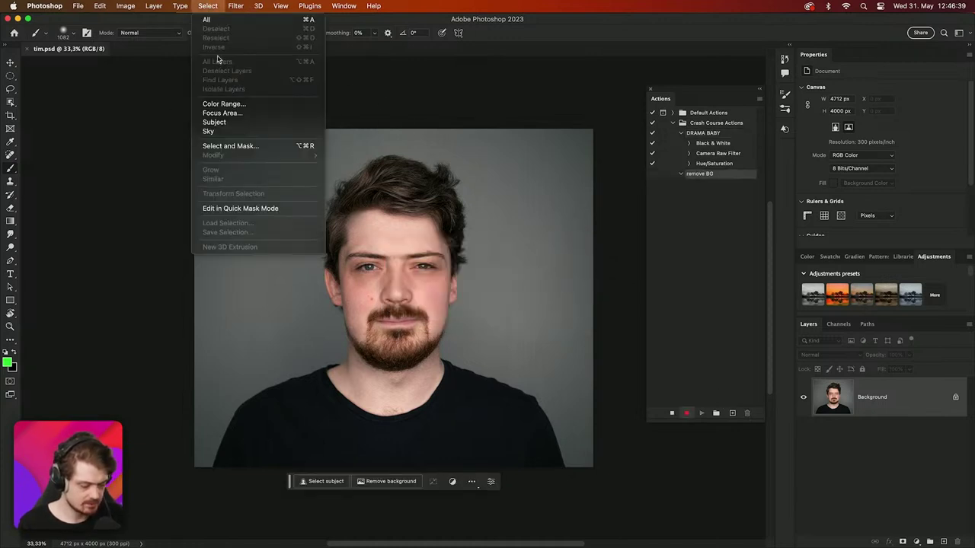
left_click(216, 122)
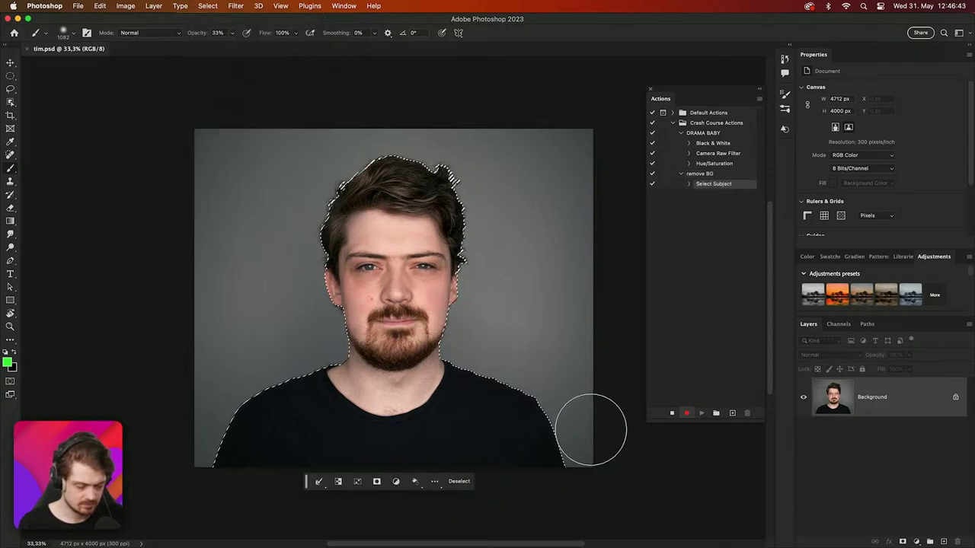
left_click(358, 481)
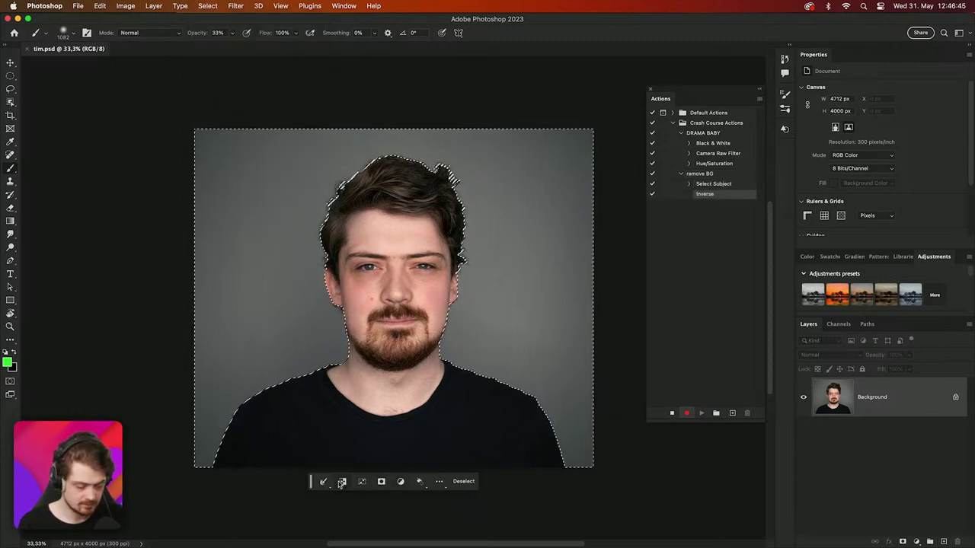
left_click(904, 543)
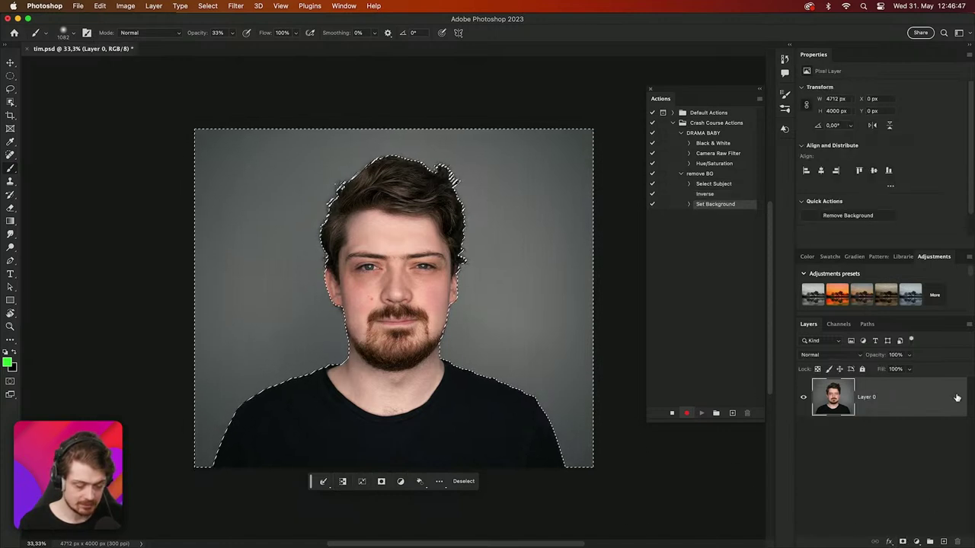
left_click(902, 543)
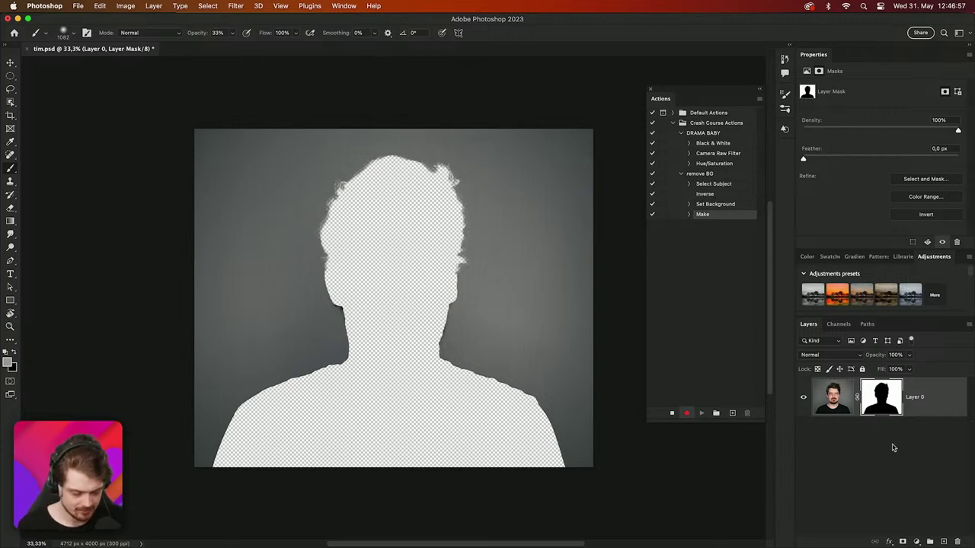
key("super+i")
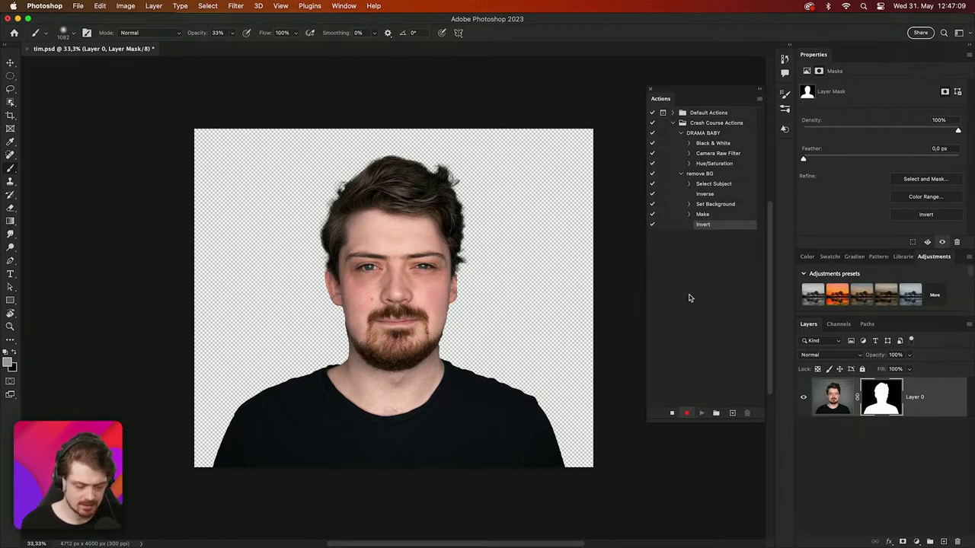
left_click(671, 413)
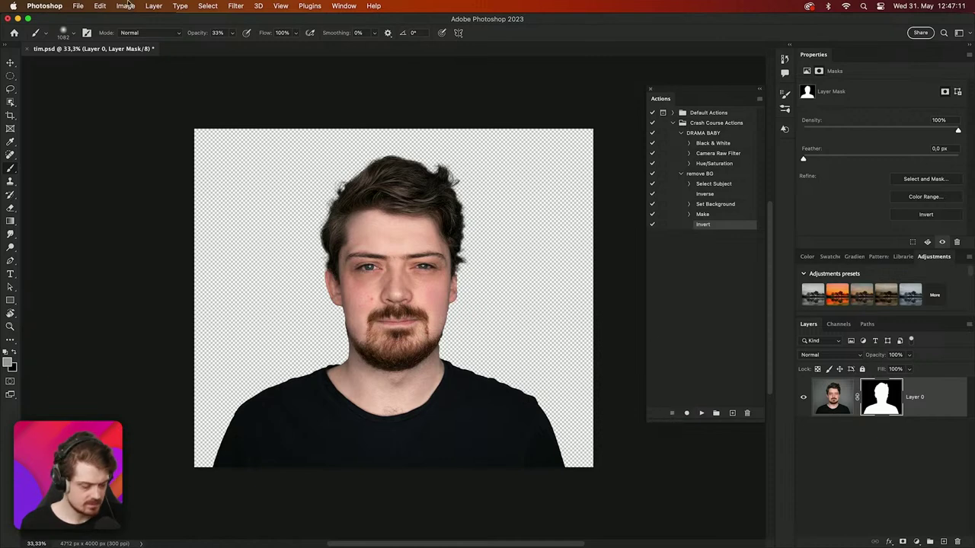
Keep tim.psd open and open the Batch dialog from the File menu
left_click(28, 49)
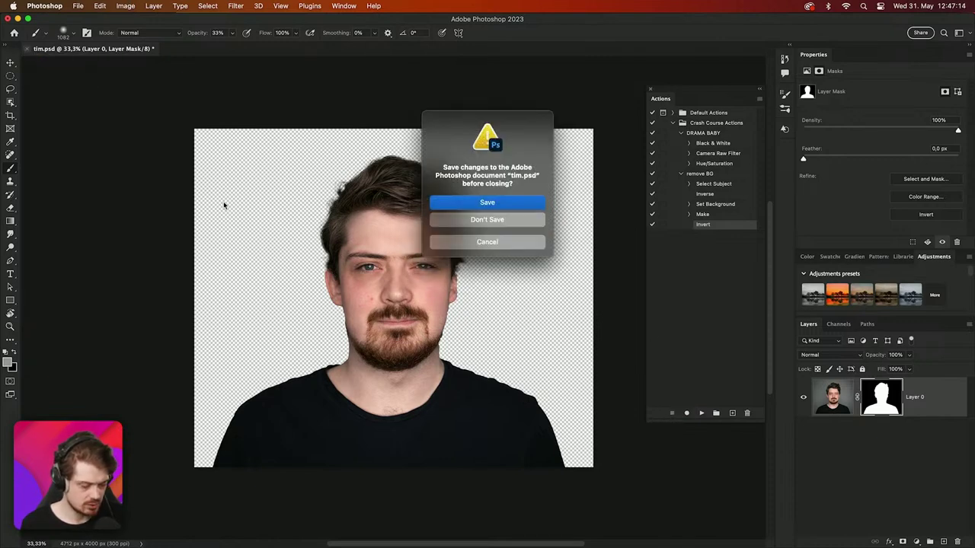
left_click(468, 243)
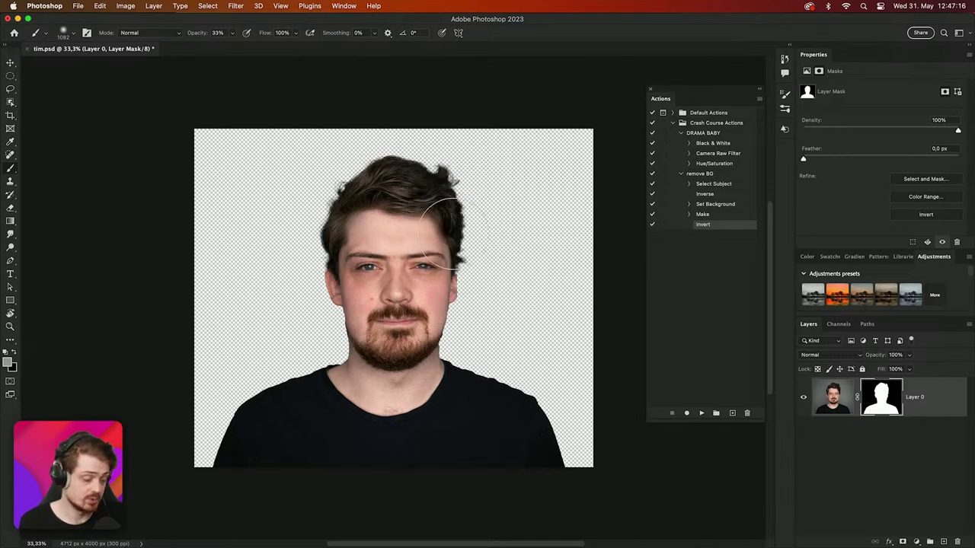
left_click(82, 6)
mouse_move(153, 250)
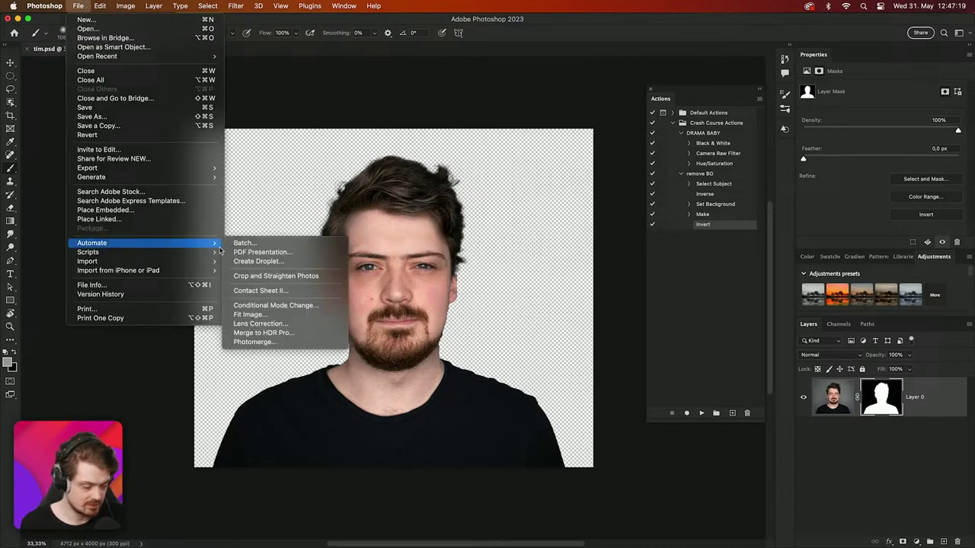
left_click(282, 242)
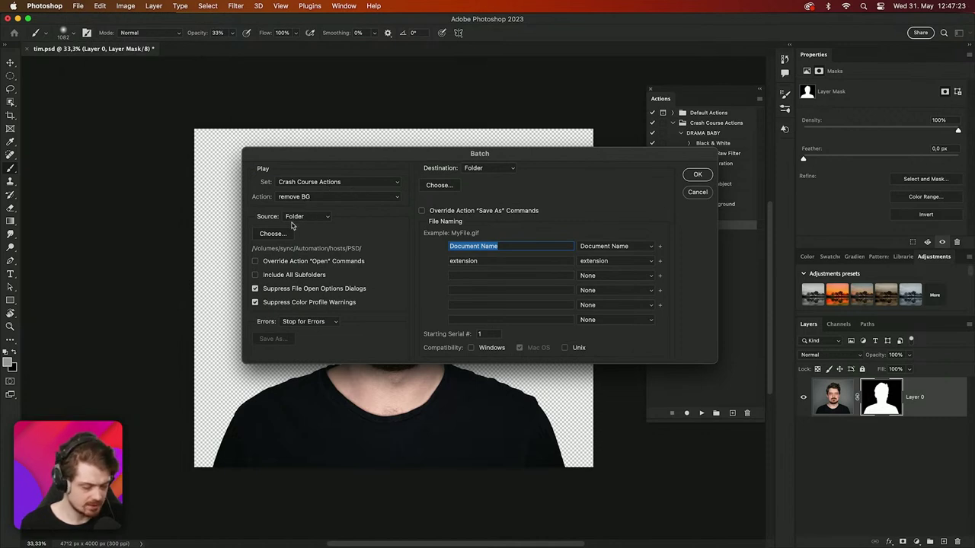
Create a new 'wo bg' folder inside PSD as the batch destination and start the batch
left_click(438, 185)
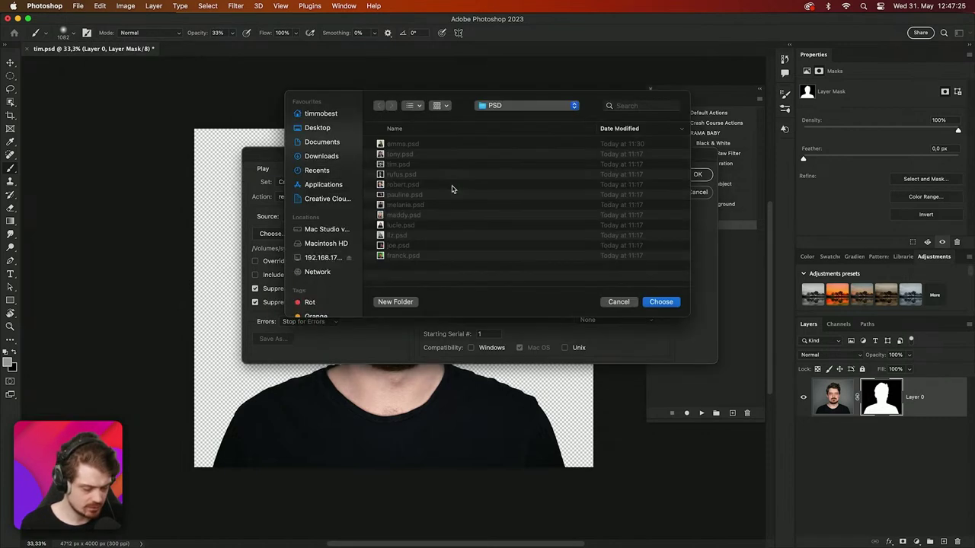
left_click(395, 302)
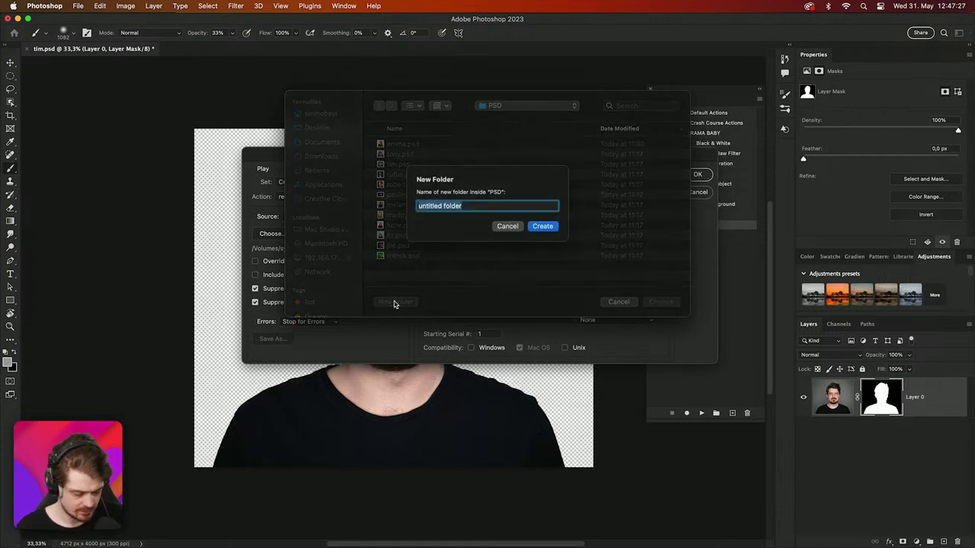
type("wo")
type("b")
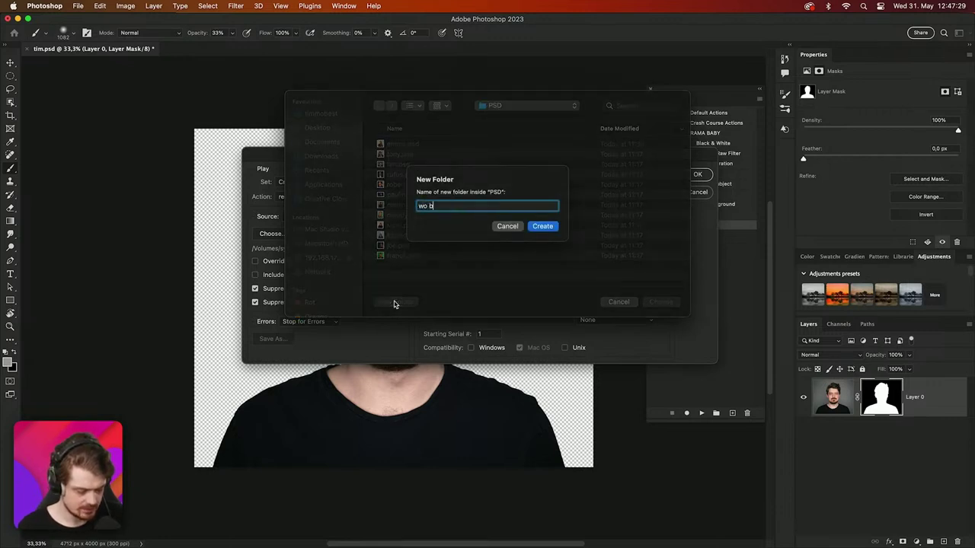
type("g")
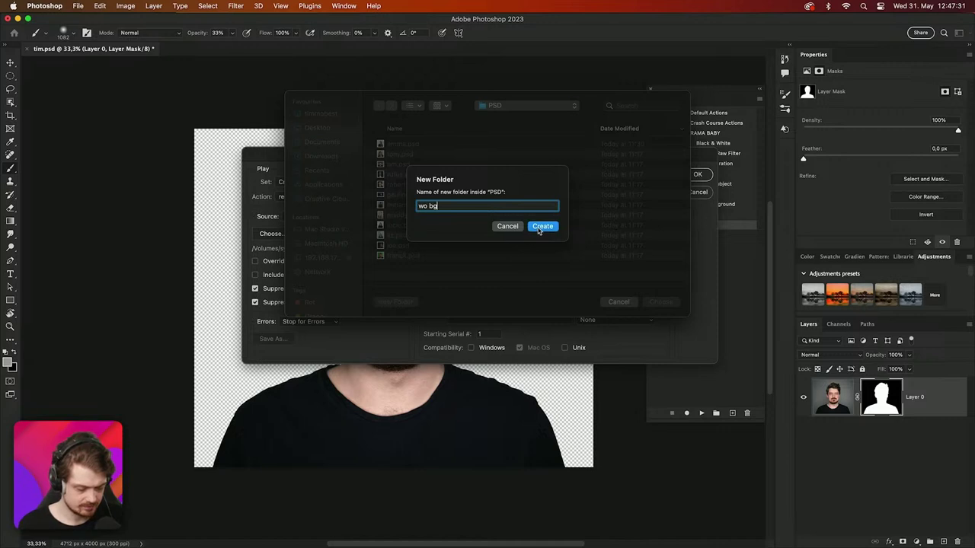
left_click(540, 229)
left_click(660, 303)
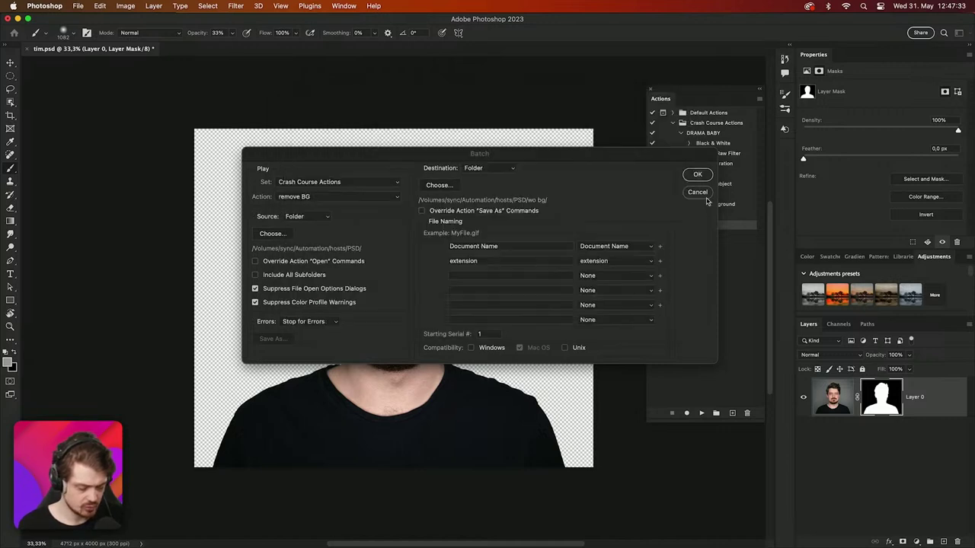
left_click(698, 175)
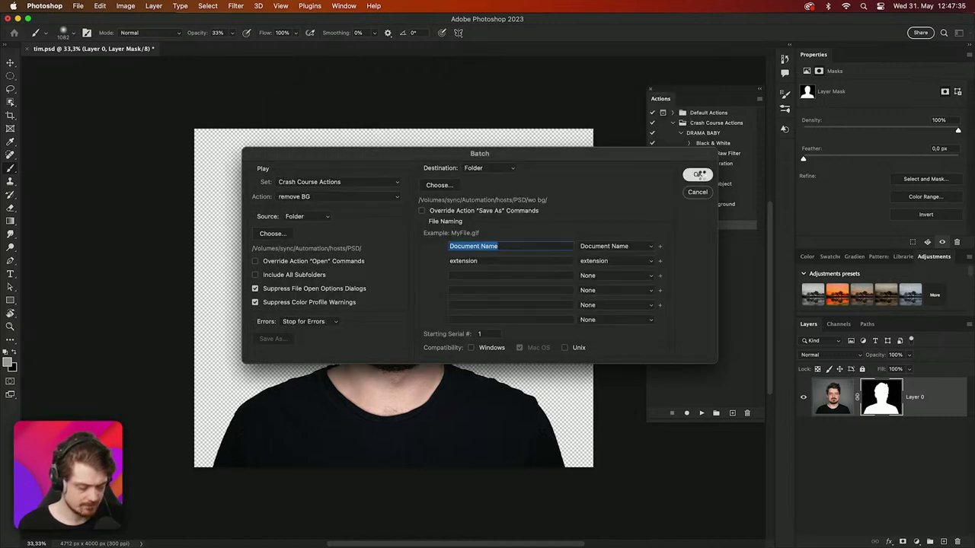
In the save prompt, turn off Maximize Compatibility and stop the prompt from appearing again
left_click(323, 520)
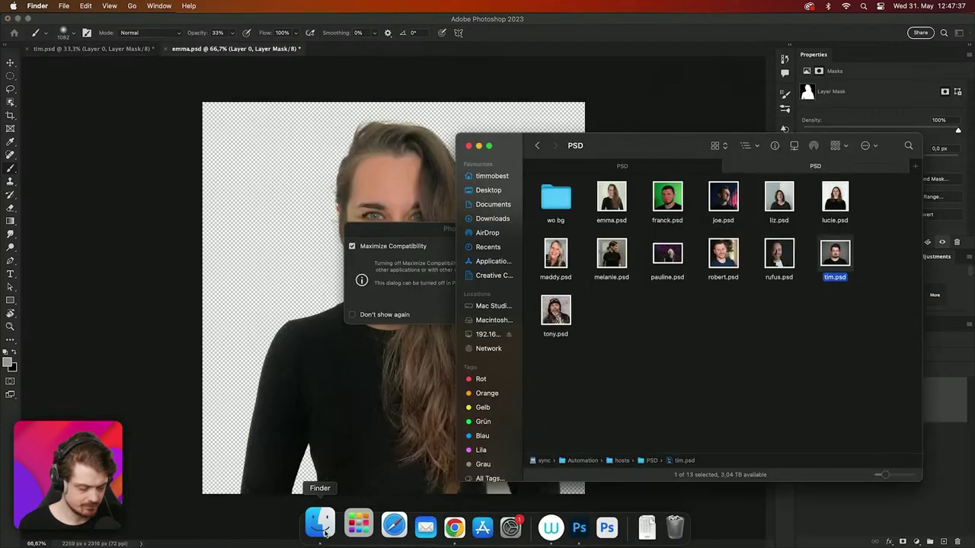
left_click(437, 233)
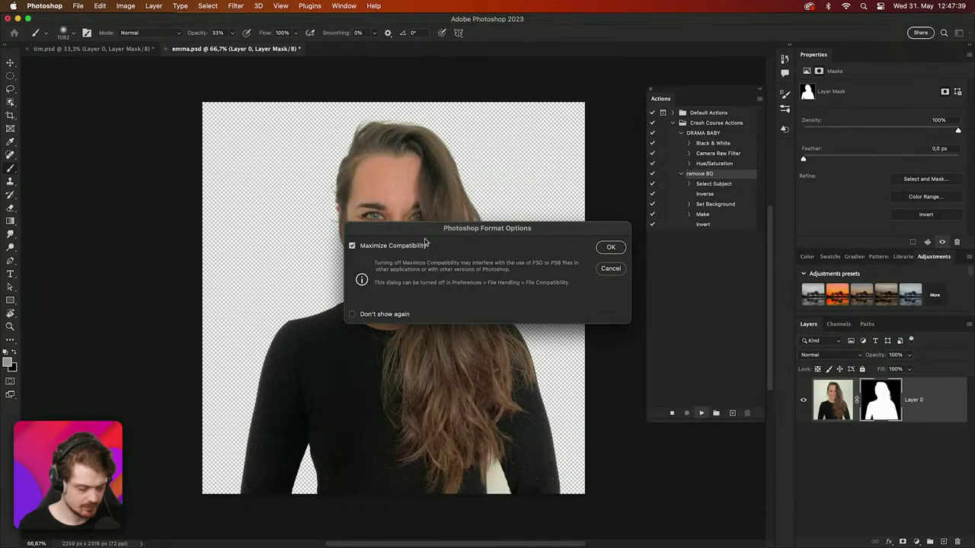
left_click(404, 249)
left_click(382, 314)
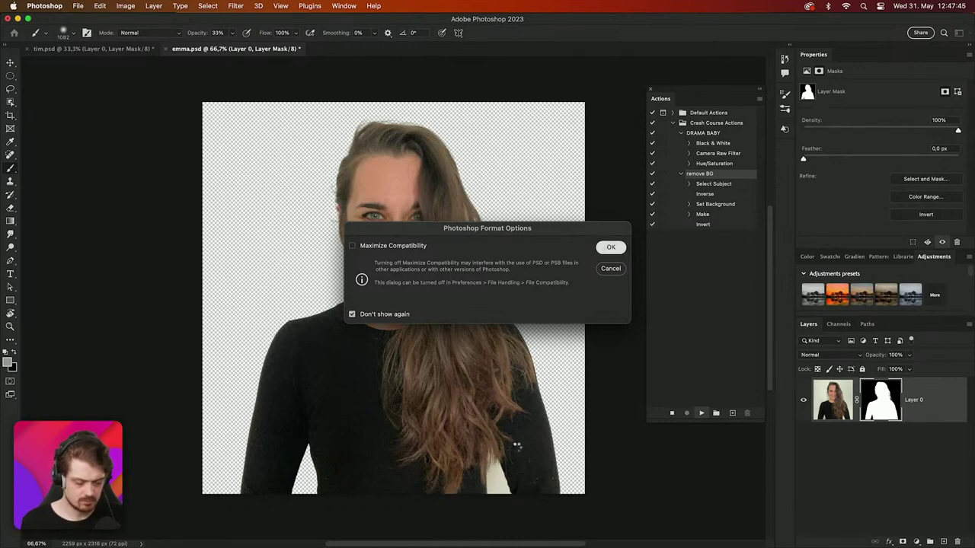
In Finder, open the wo bg folder and Quick Look joe.psd to check the masked result
key("super+Tab")
left_click(556, 198)
double_click(556, 198)
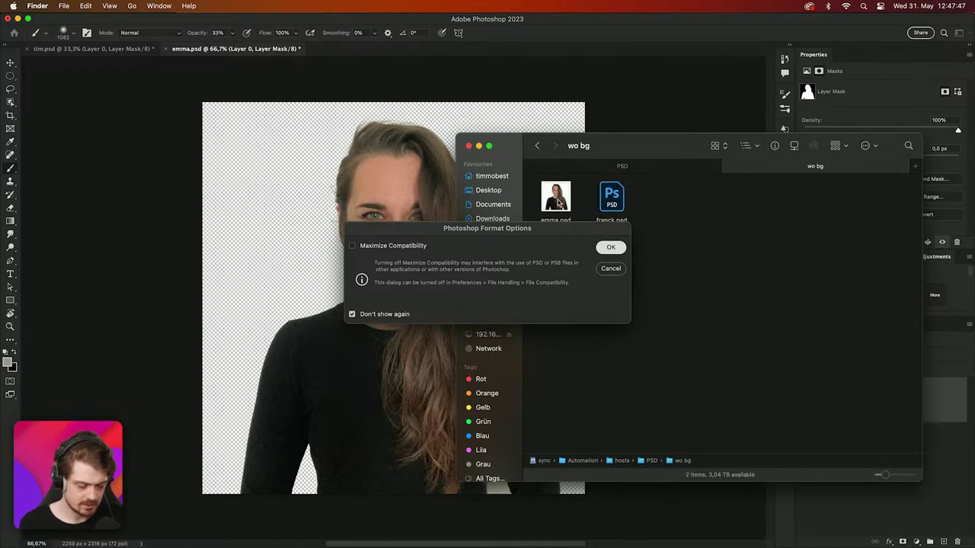
left_click_drag(643, 144, 738, 146)
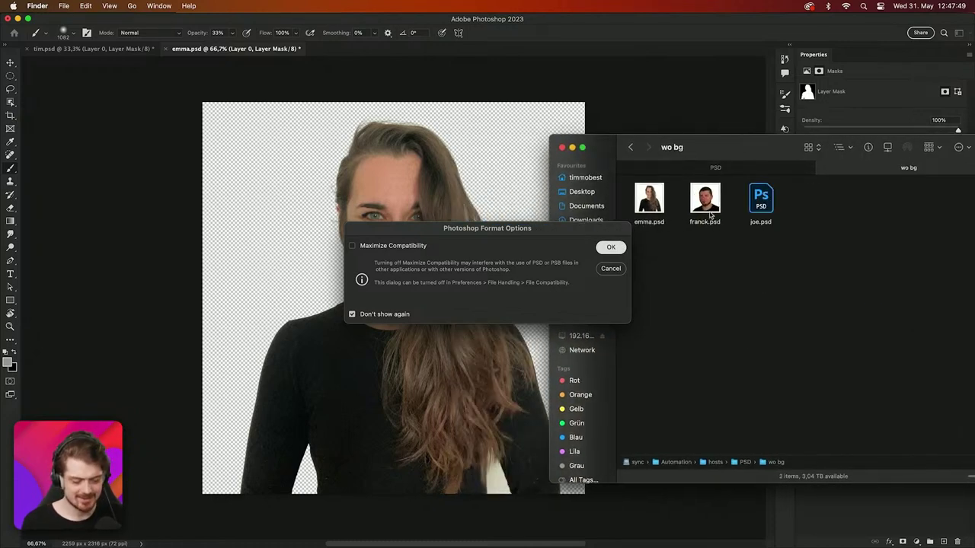
left_click(761, 213)
key("space")
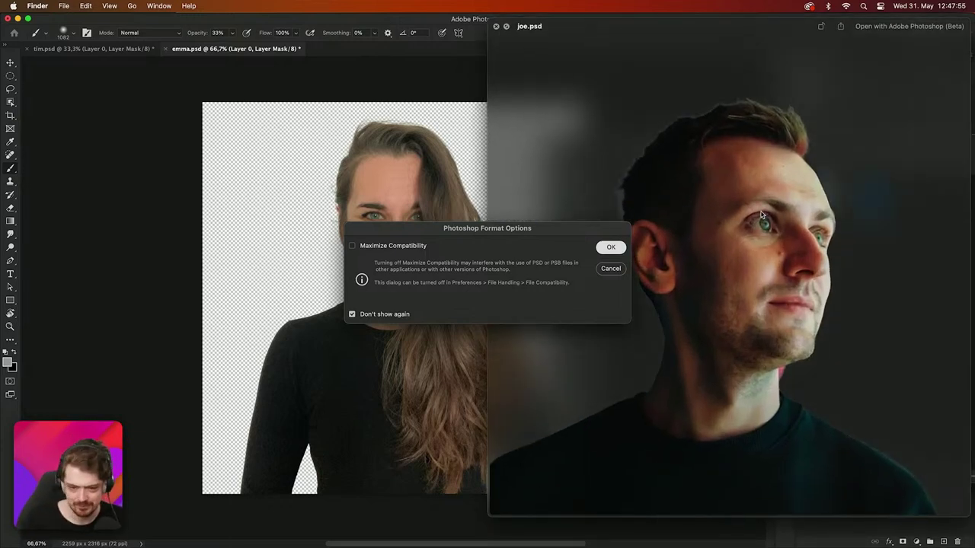
key("space")
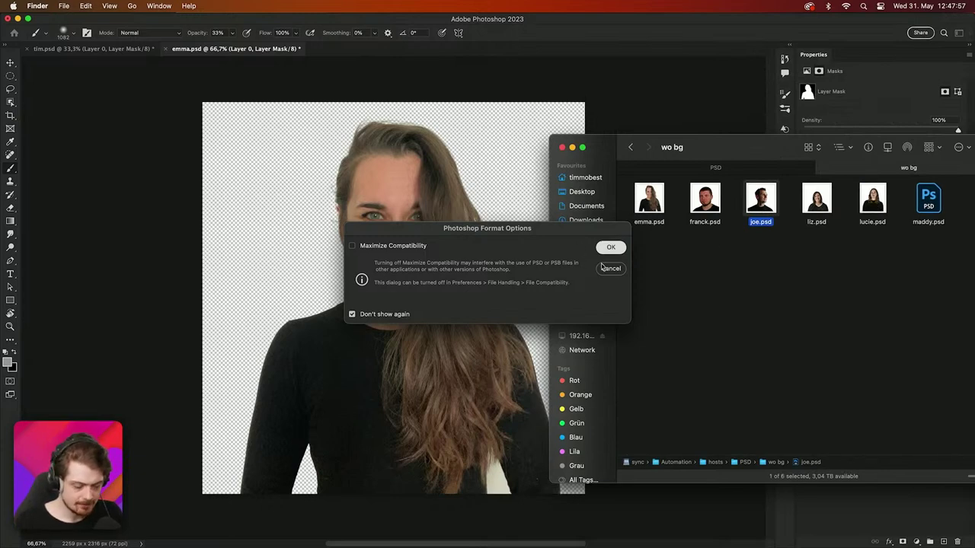
Continue the batch, stop it at the unavailable Set alert, deselect, and close pauline.psd
key("super+Tab")
key("Return")
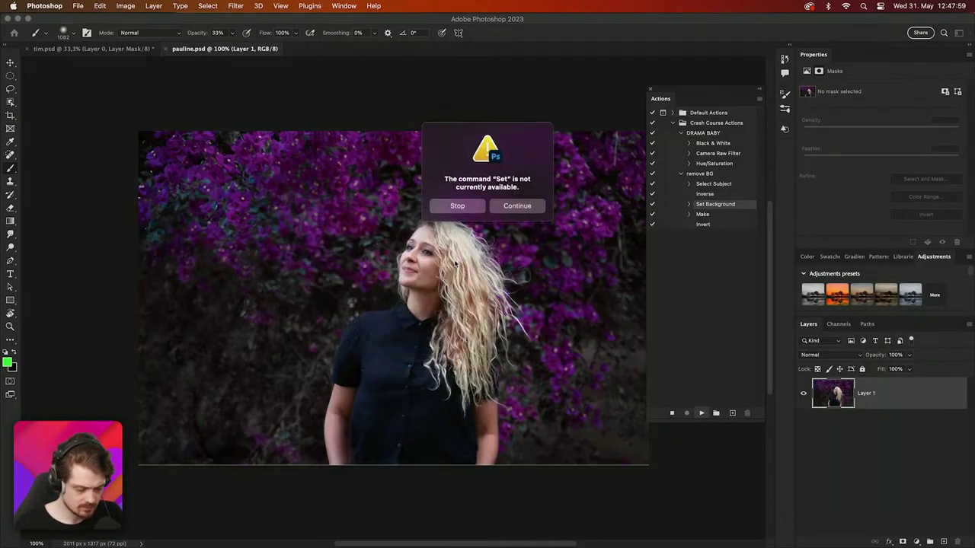
left_click(467, 207)
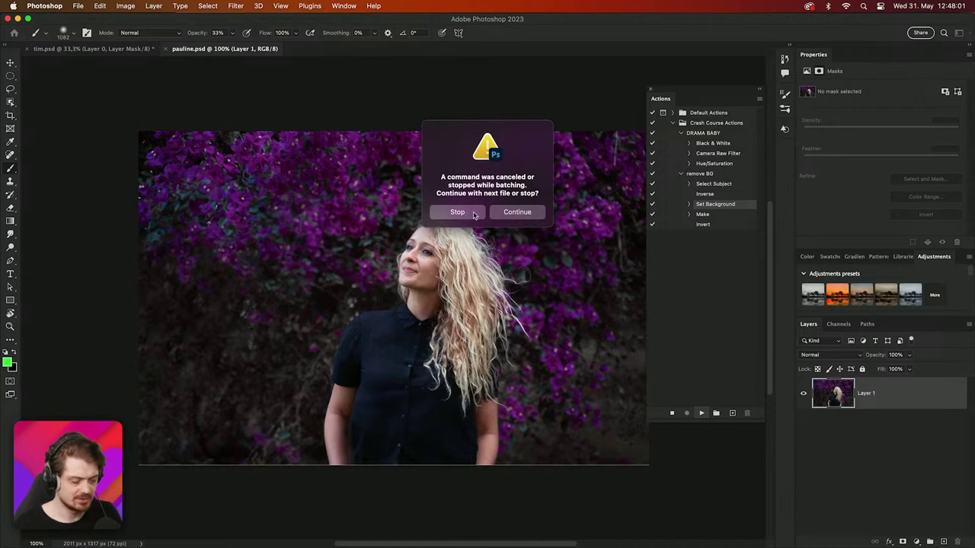
left_click(473, 214)
key("super+d")
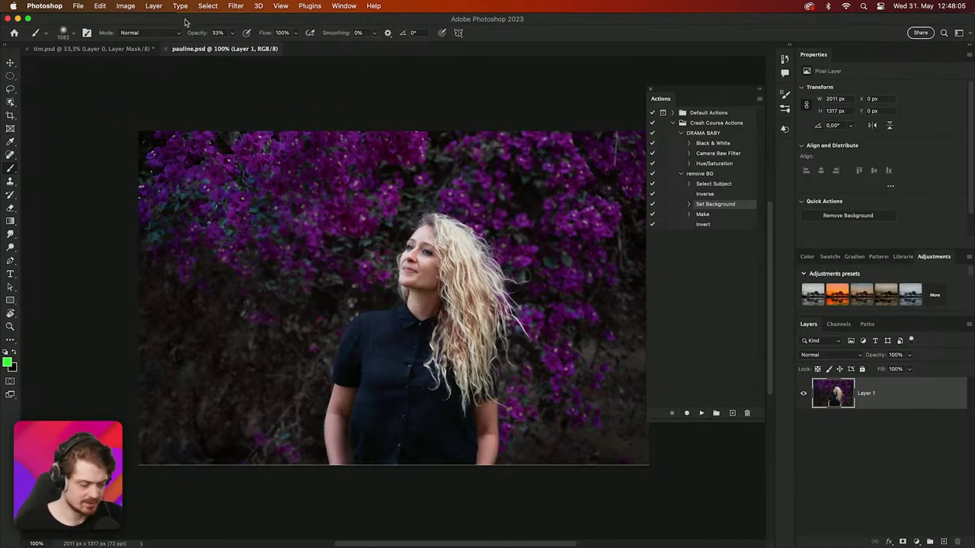
left_click(166, 49)
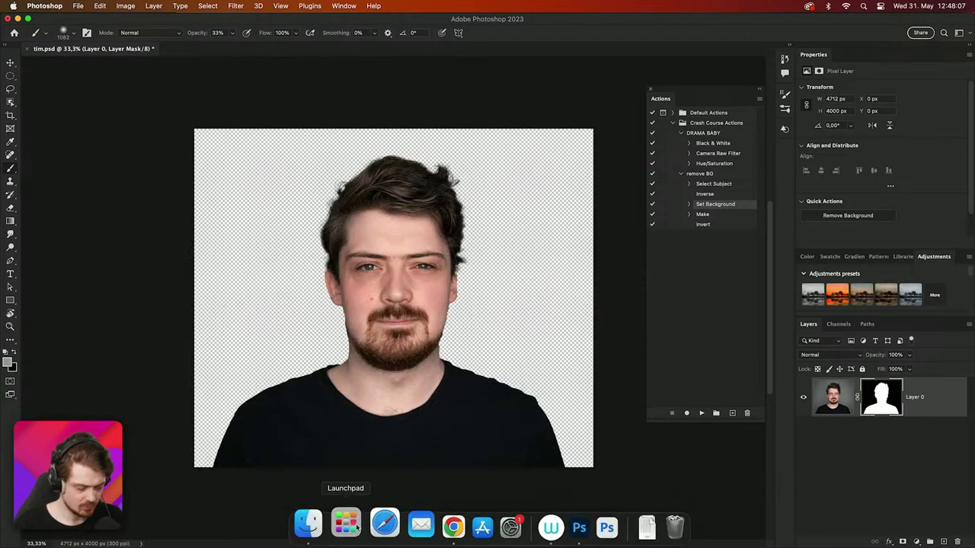
Quick Look the processed maddy, joe, liz and lucie PSDs in the wo bg folder
left_click(315, 524)
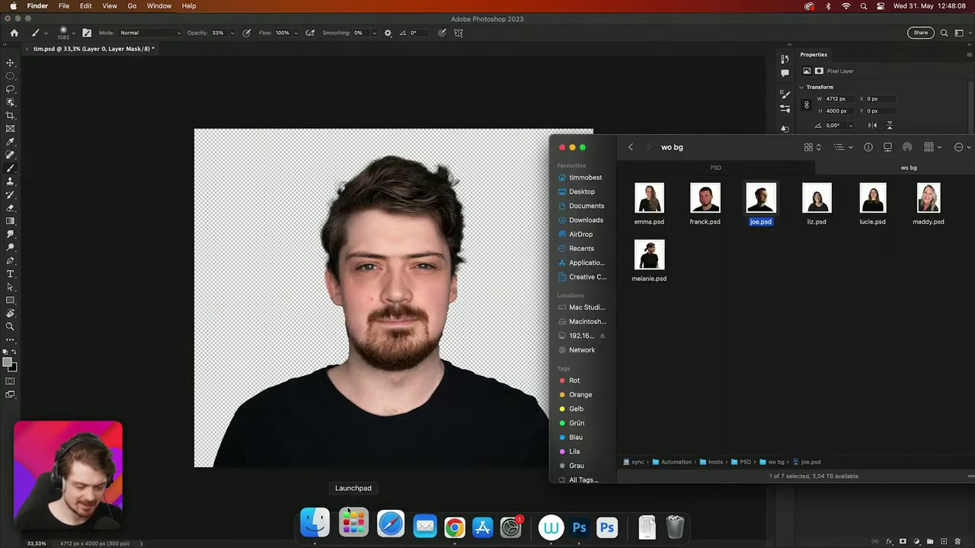
left_click(928, 207)
key("space")
key("space")
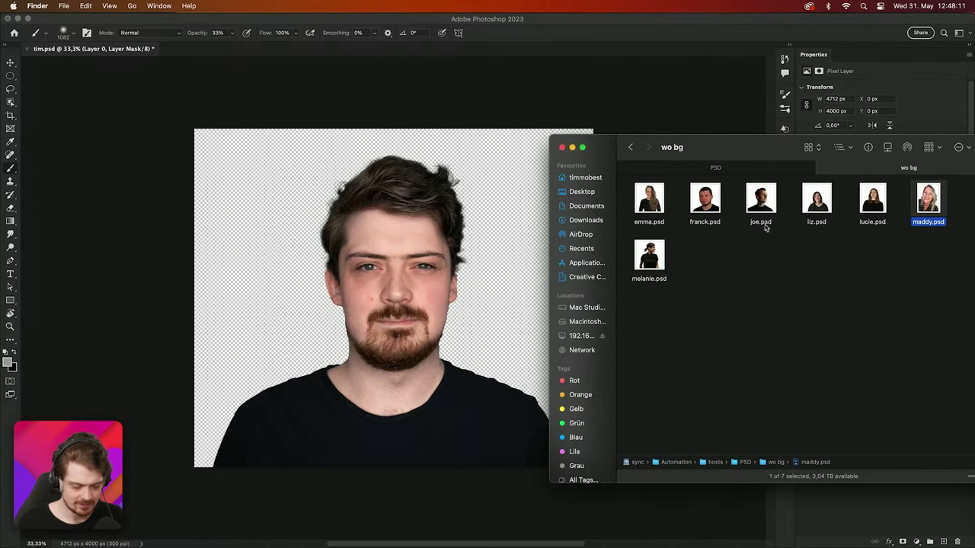
left_click(765, 215)
key("space")
key("space")
left_click(807, 204)
key("space")
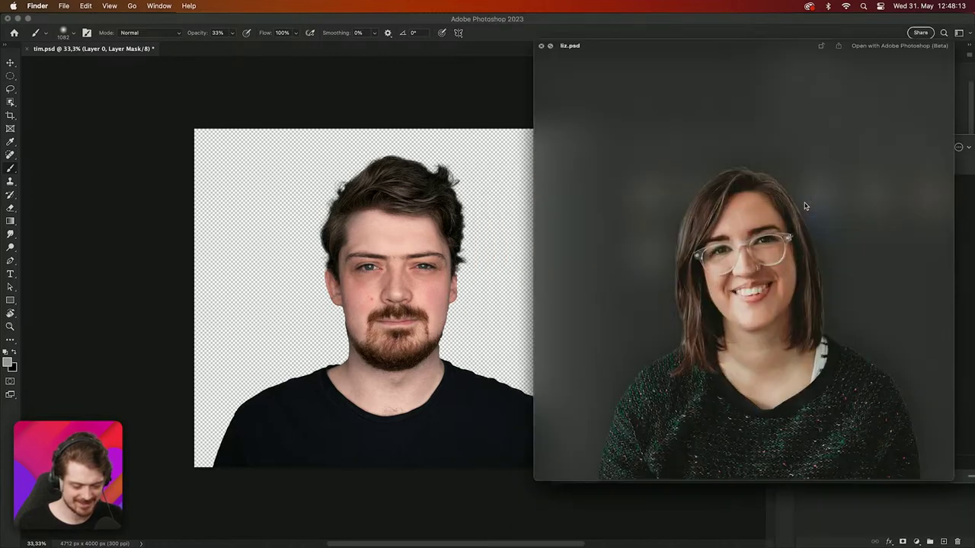
key("space")
left_click(865, 206)
key("space")
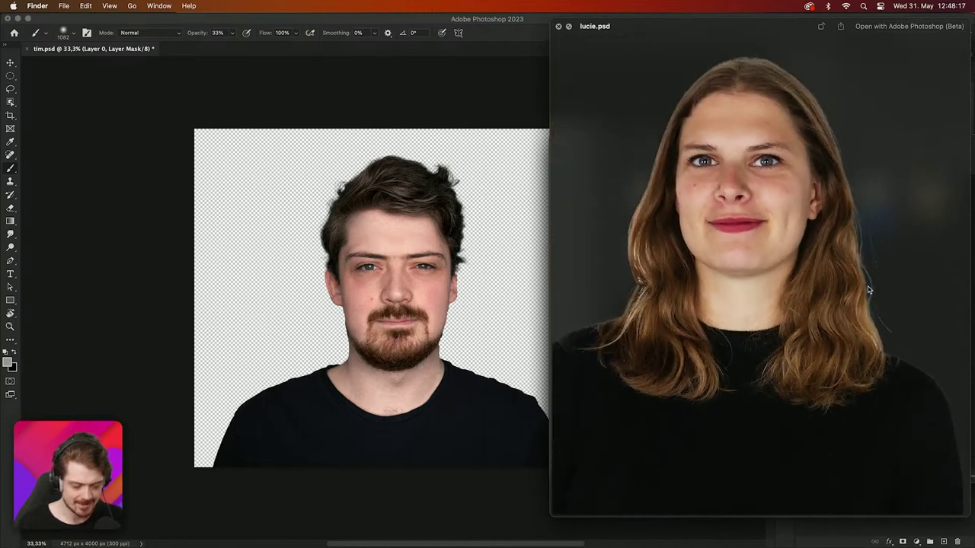
key("space")
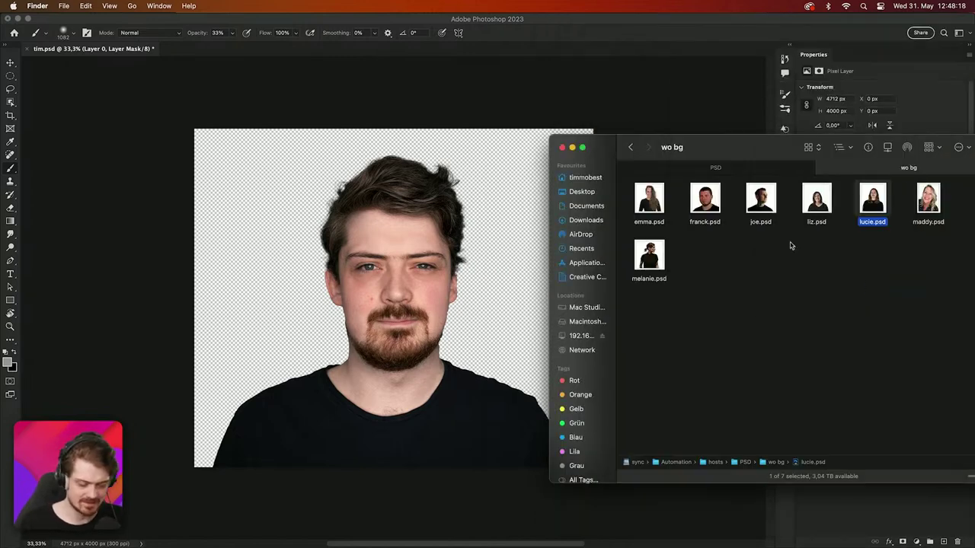
Back in PSD, permanently delete the wo bg folder and return to Photoshop
left_click(630, 148)
left_click(642, 205)
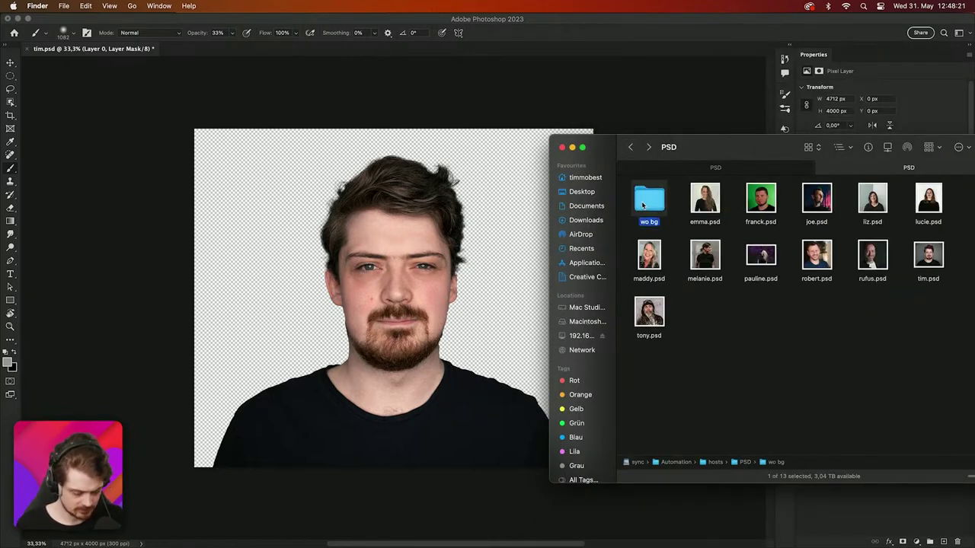
key("super+BackSpace")
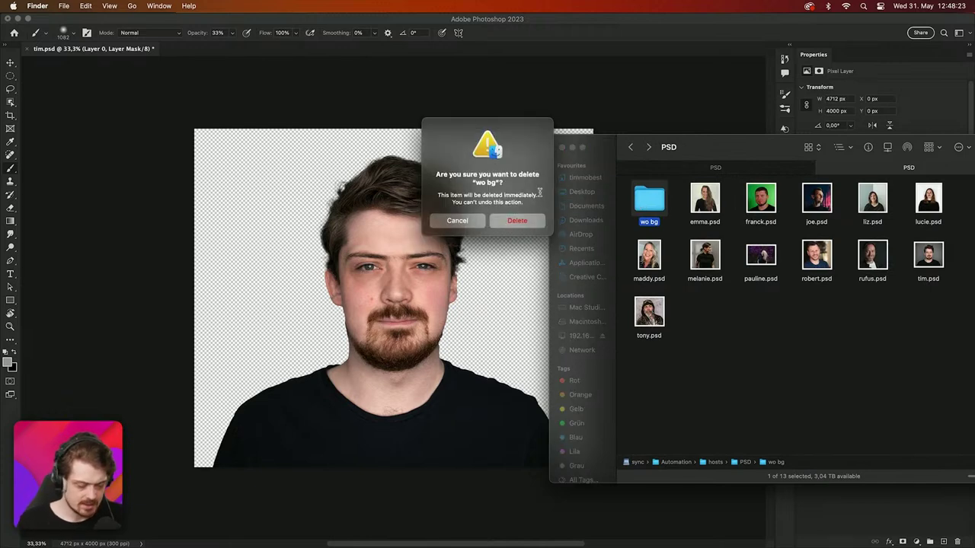
left_click(534, 224)
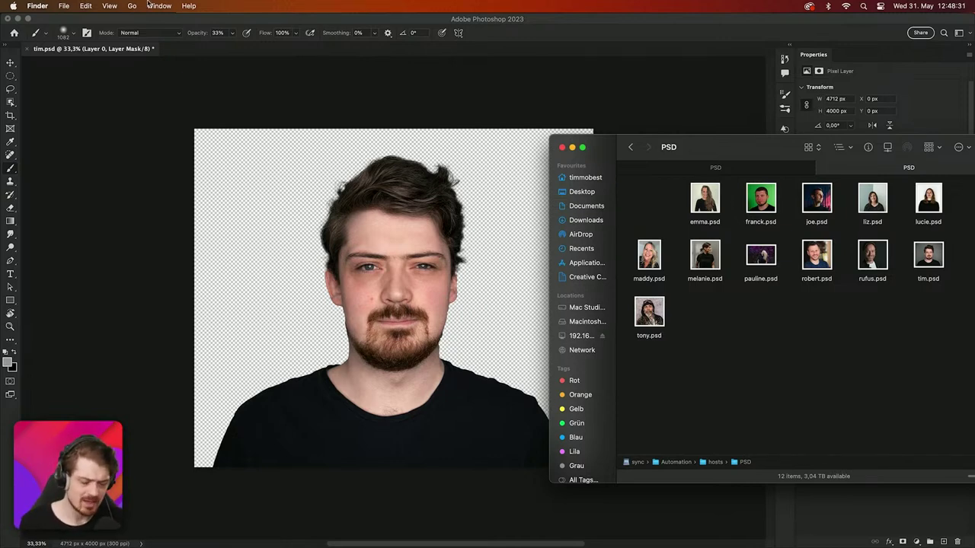
left_click(88, 21)
Start a new droplet and save it as remove BG.app in the hosts folder
left_click(78, 5)
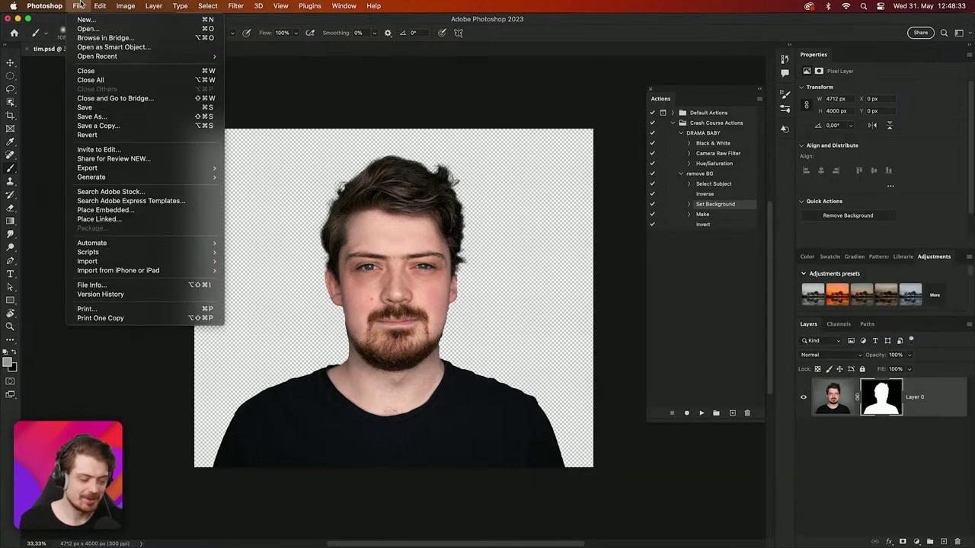
mouse_move(127, 242)
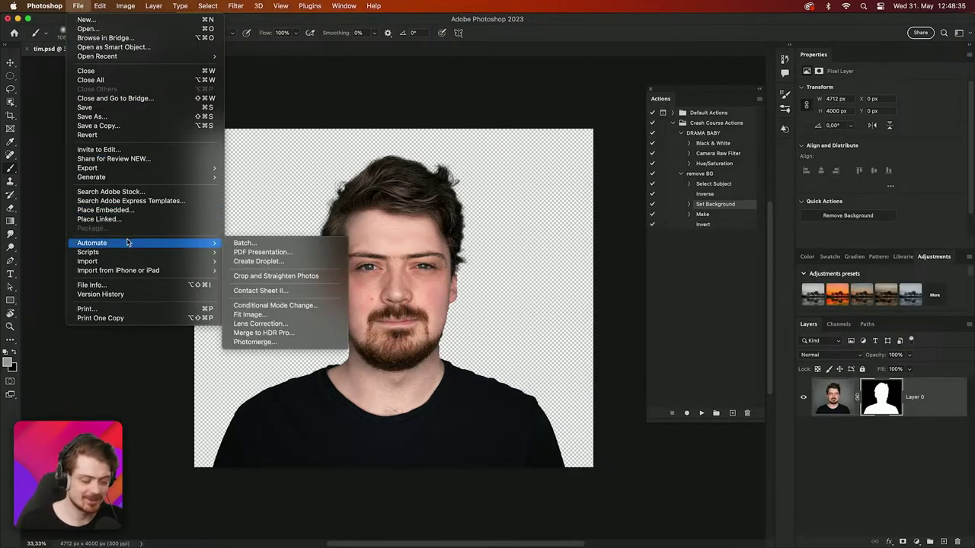
left_click(260, 263)
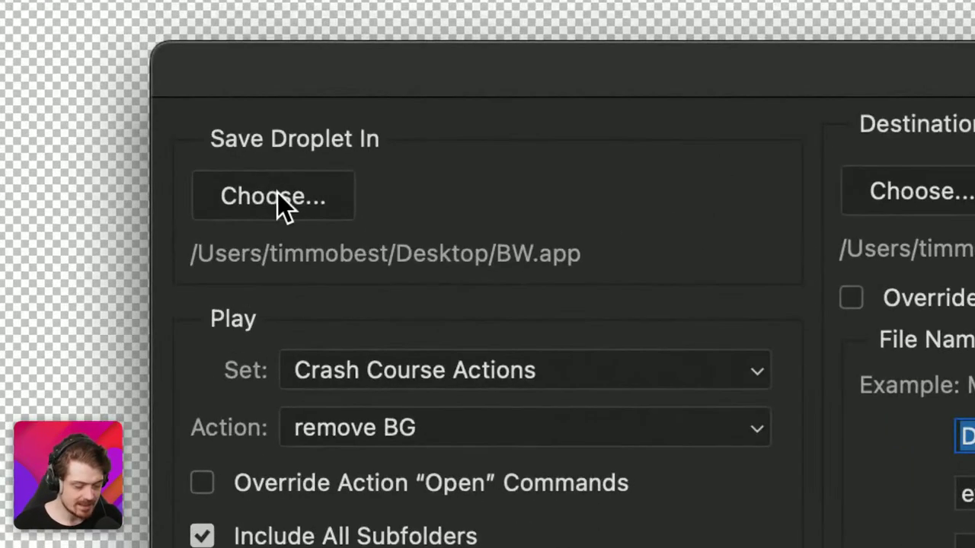
left_click(277, 196)
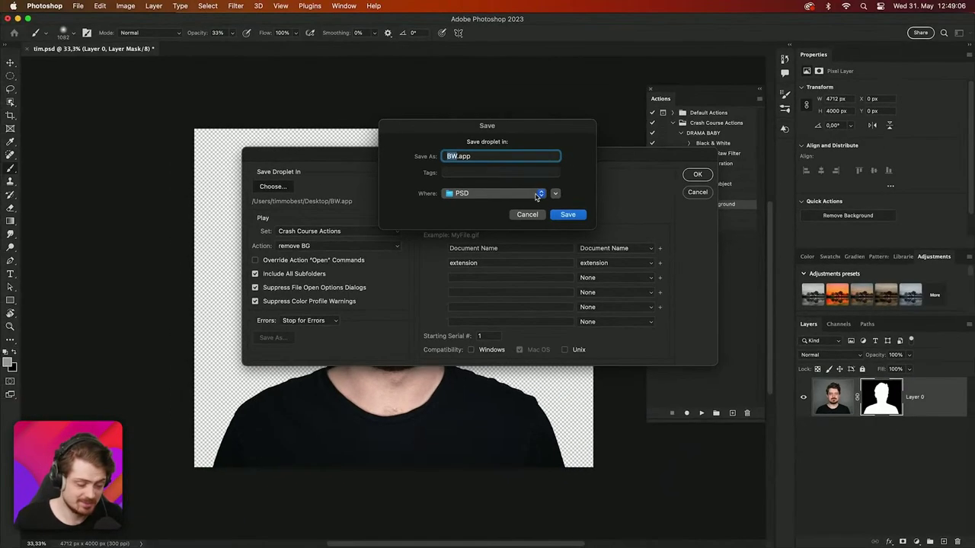
left_click(539, 195)
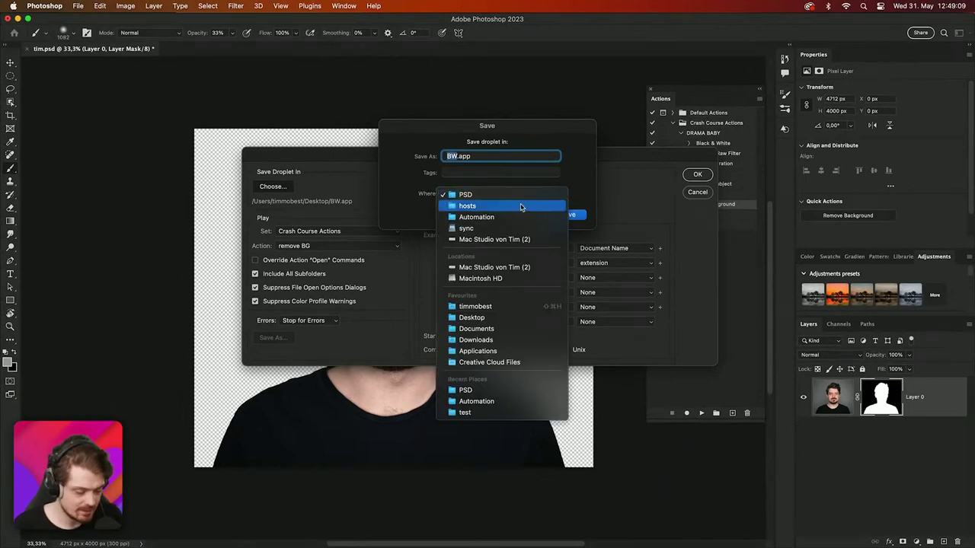
left_click(521, 206)
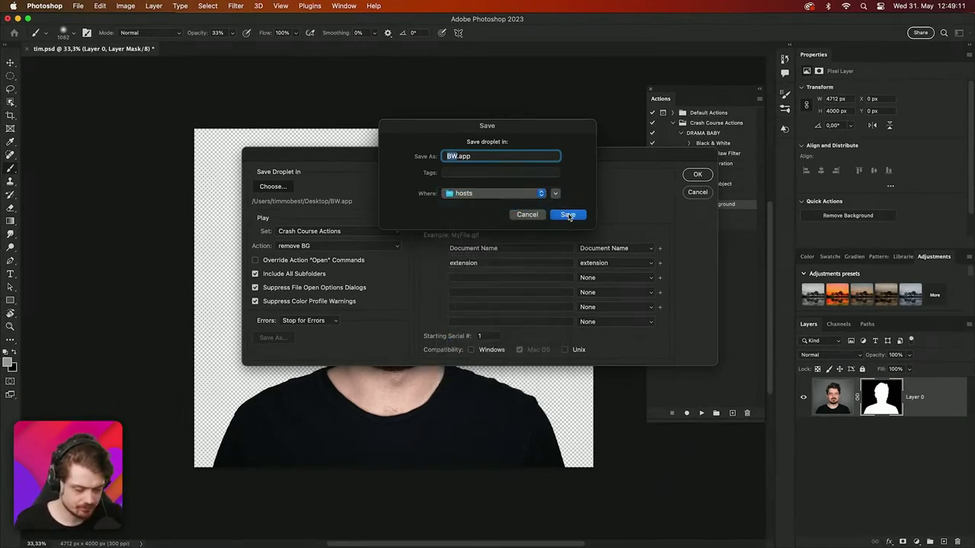
type("remove BG")
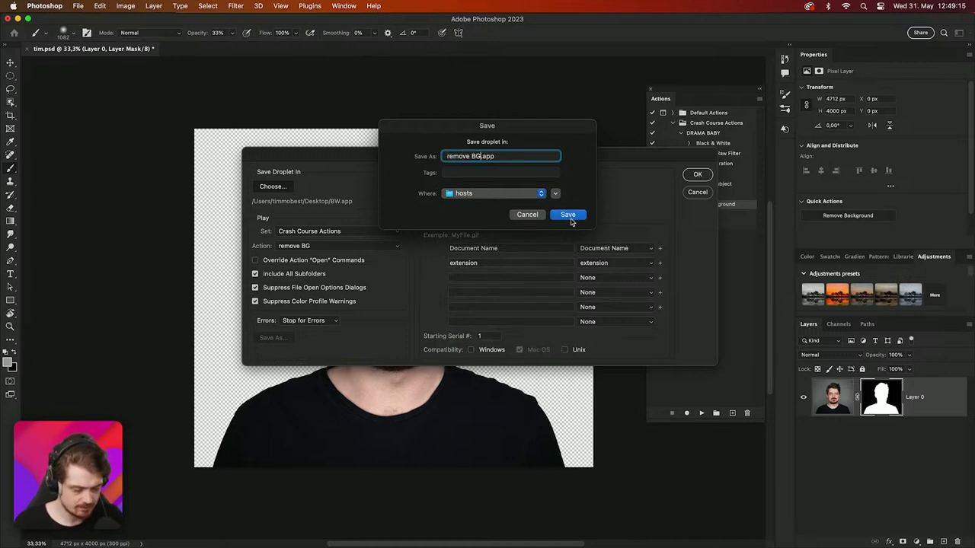
left_click(568, 215)
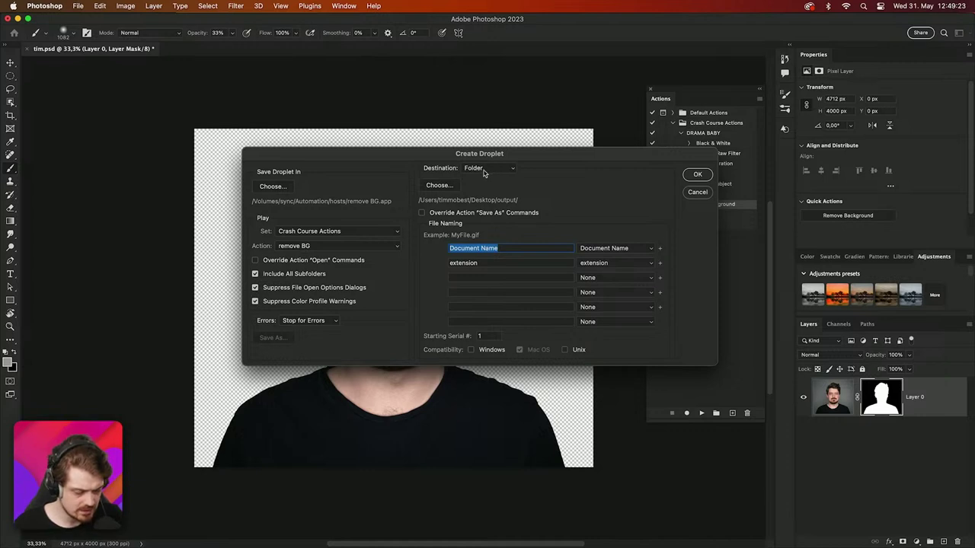
Keep the Desktop output folder and create the droplet
left_click(447, 186)
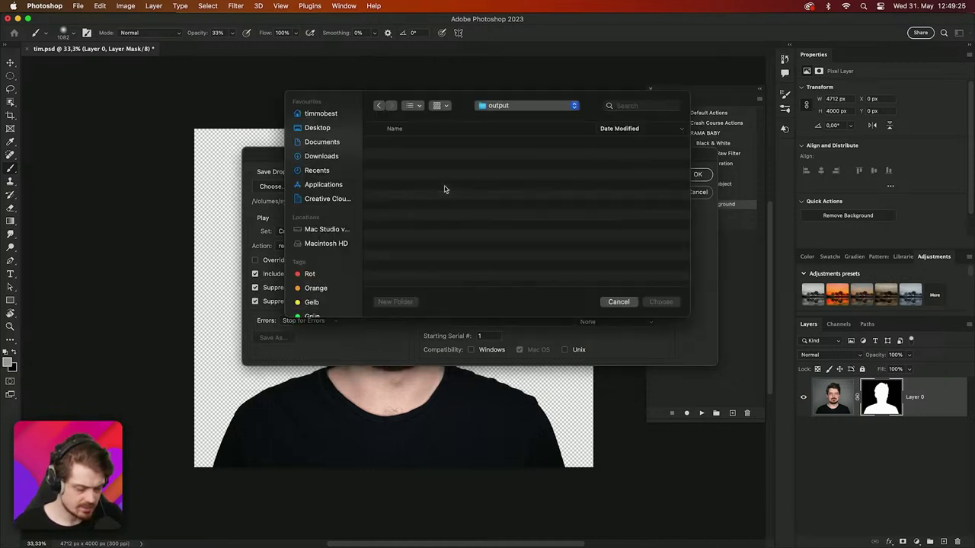
left_click(611, 302)
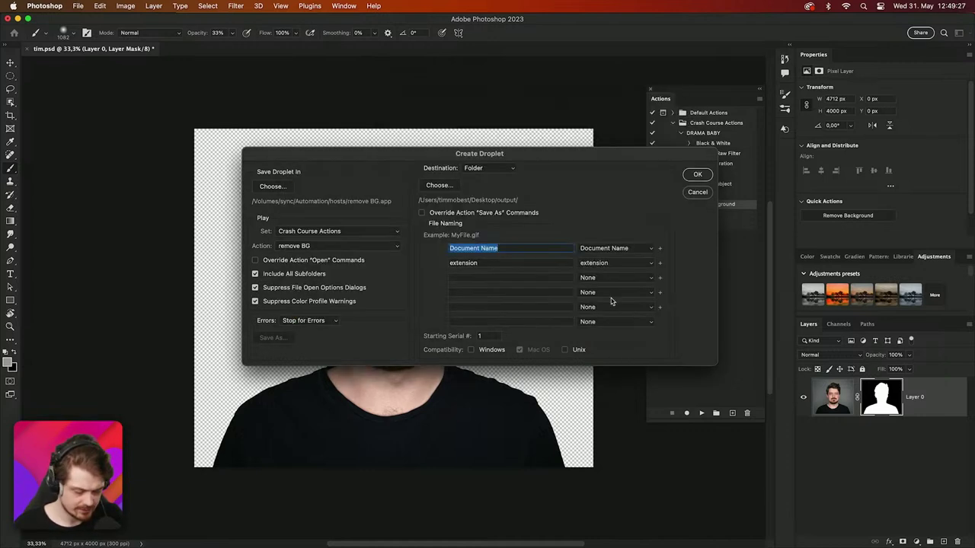
left_click(699, 175)
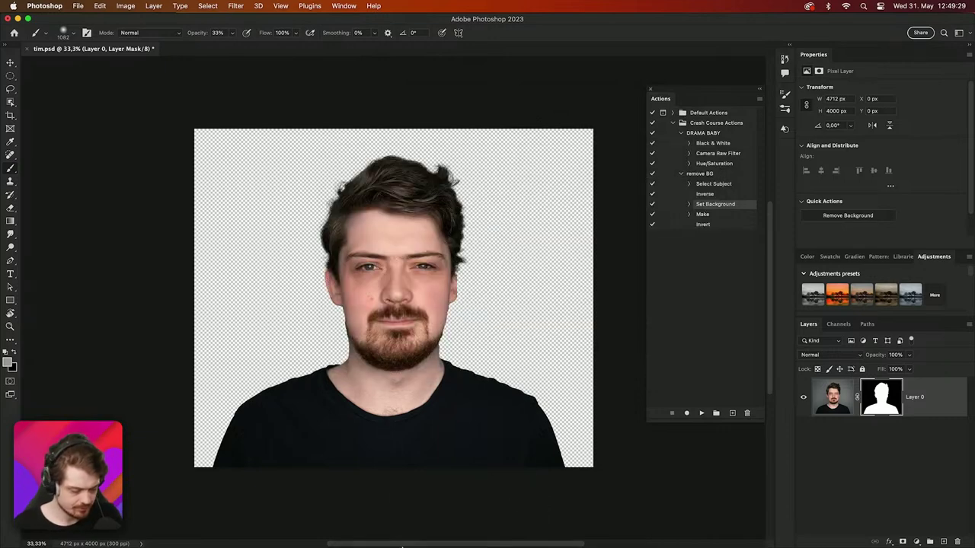
Go up to hosts in Finder and drag the PSD folder onto remove BG.app
left_click(322, 525)
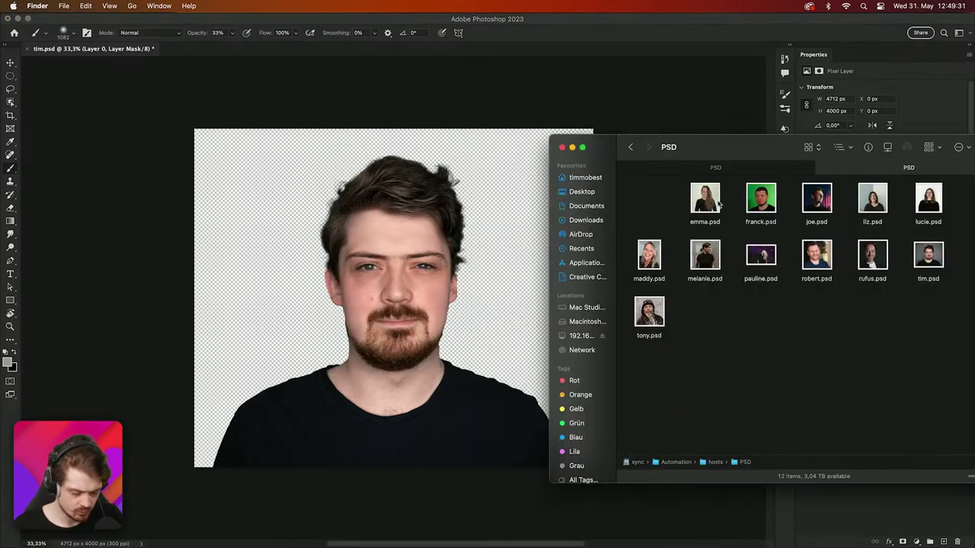
left_click_drag(753, 151, 645, 156)
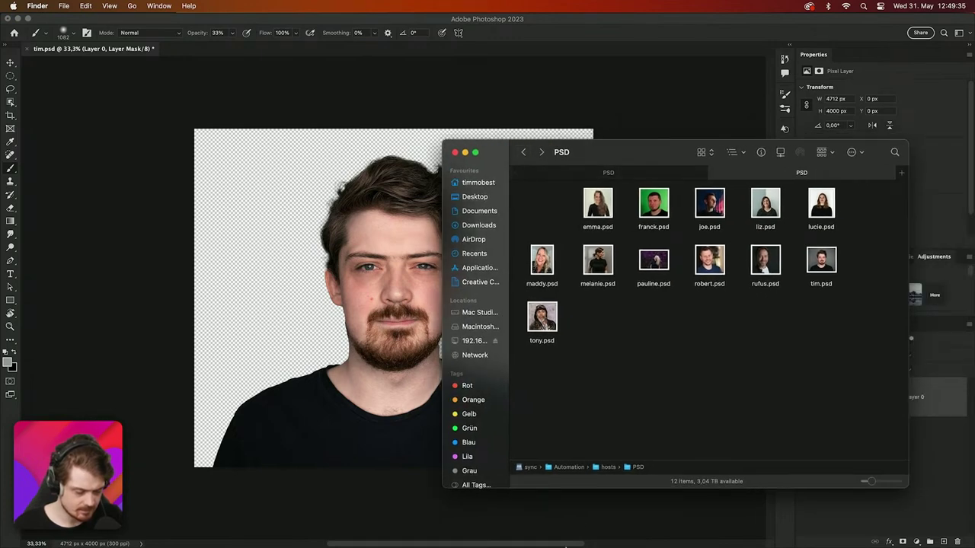
double_click(607, 466)
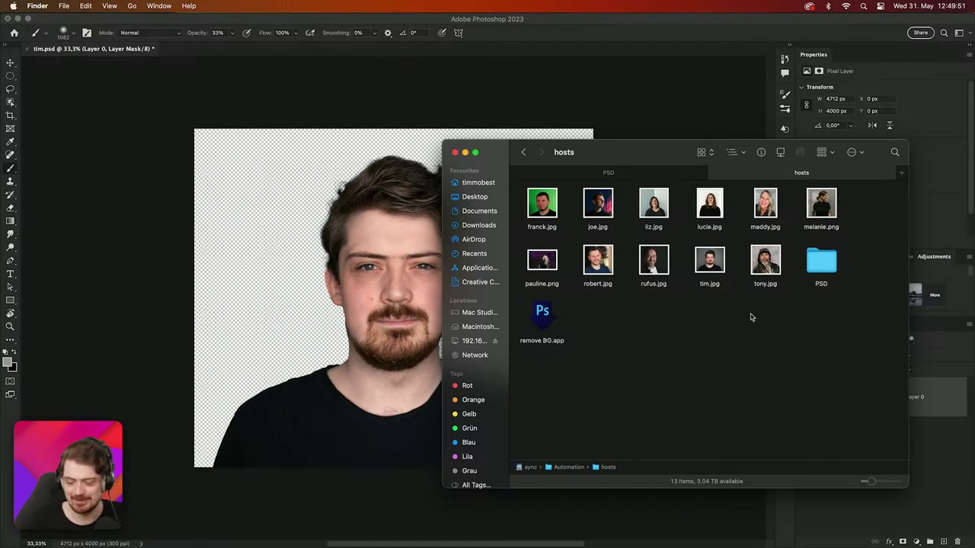
left_click_drag(810, 276, 544, 317)
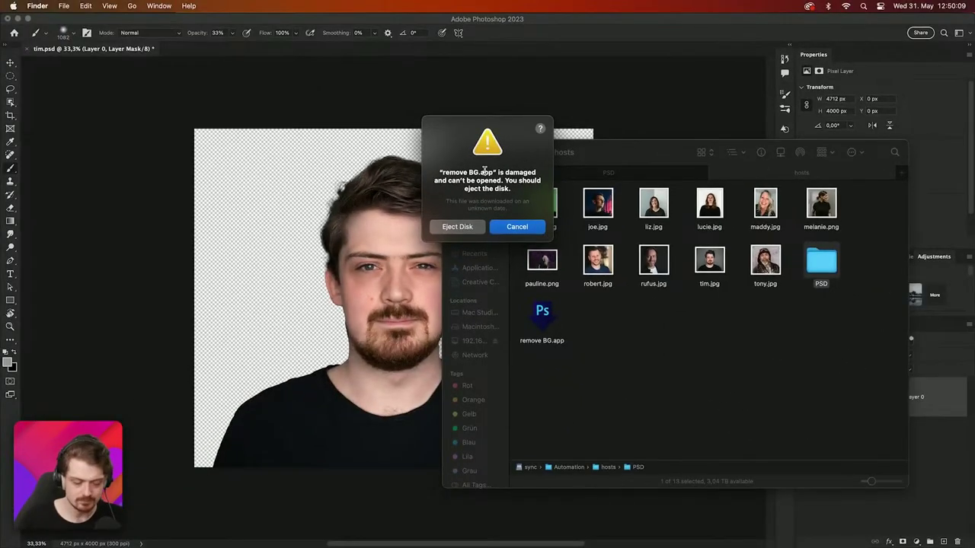
Dismiss the damaged-app alert and open remove BG.app via right-click Open anyway
left_click(527, 229)
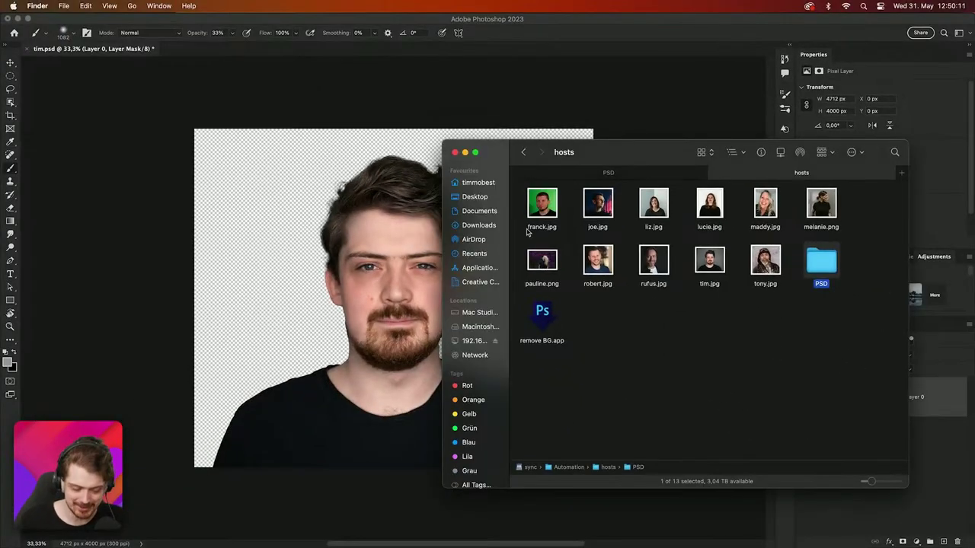
left_click(542, 320)
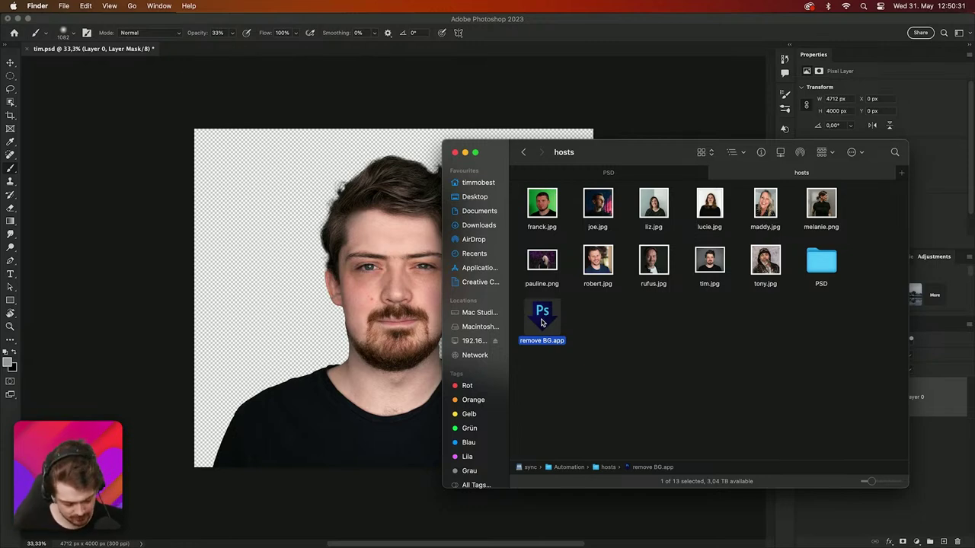
right_click(542, 323)
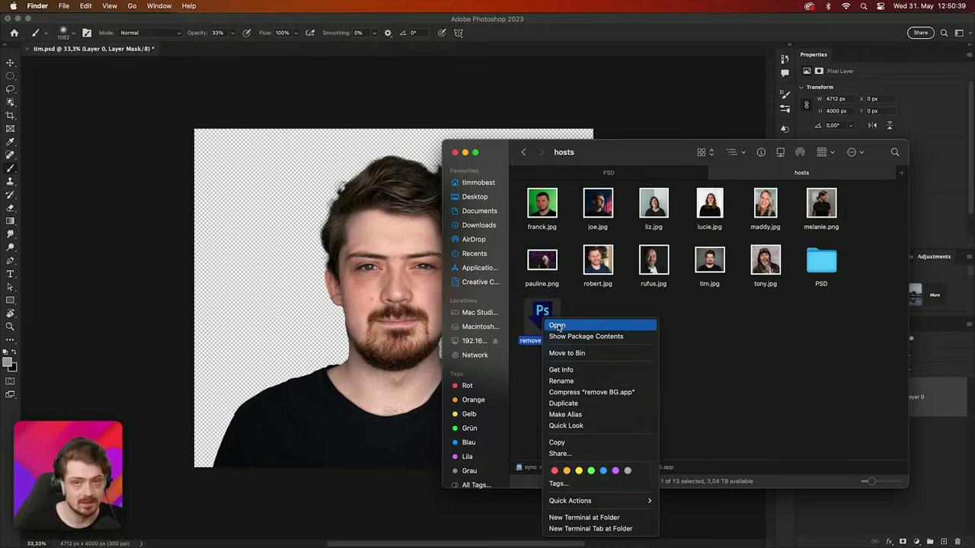
left_click(557, 326)
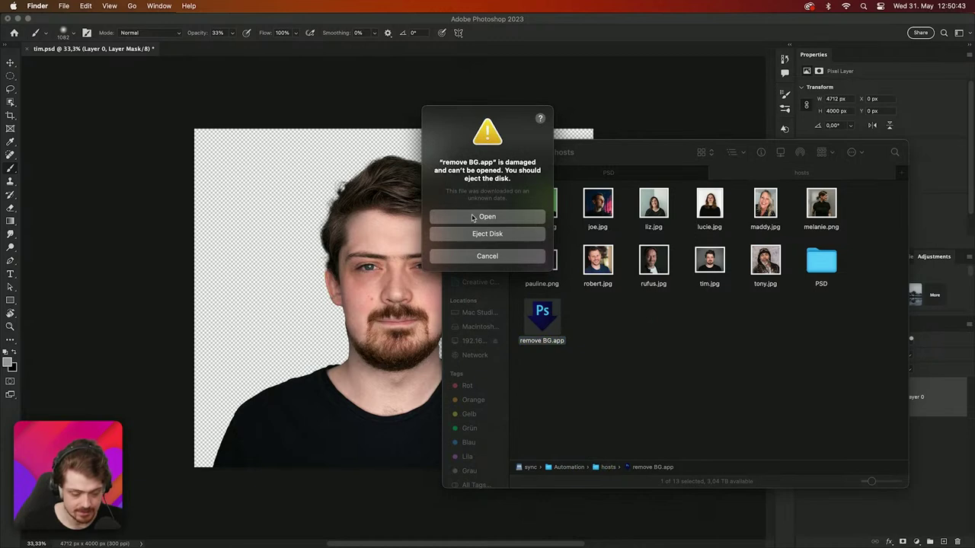
left_click(472, 218)
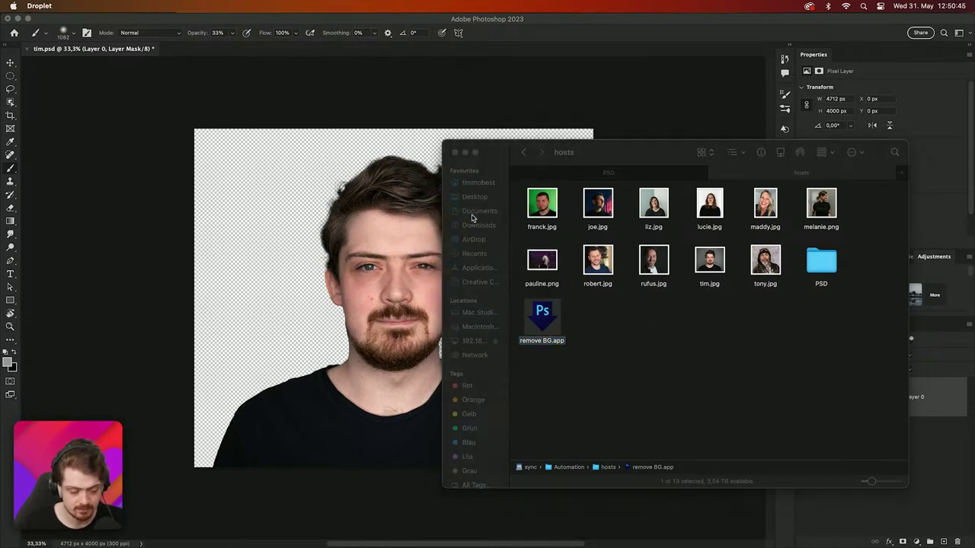
Drop the PSD folder onto the droplet and continue past the Set and Make errors
key("super+Tab")
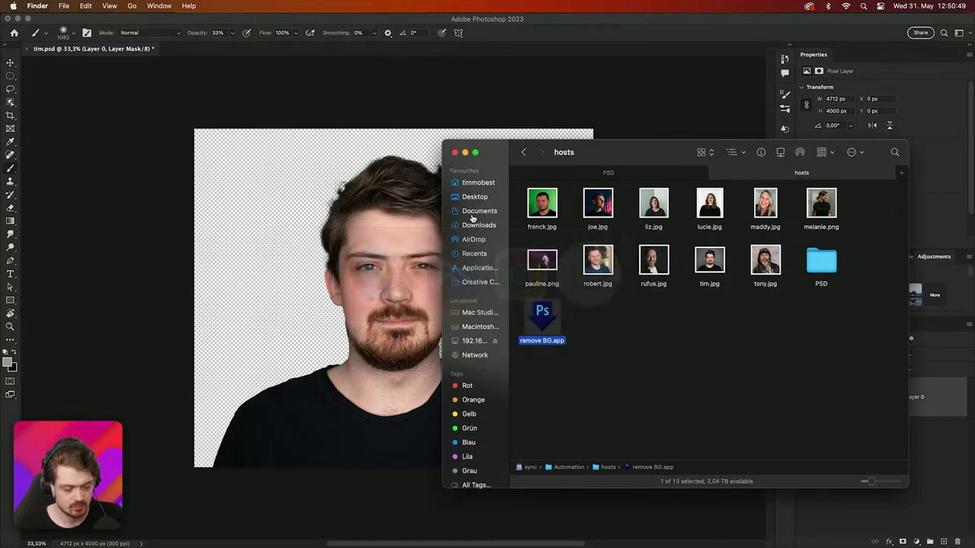
left_click(745, 339)
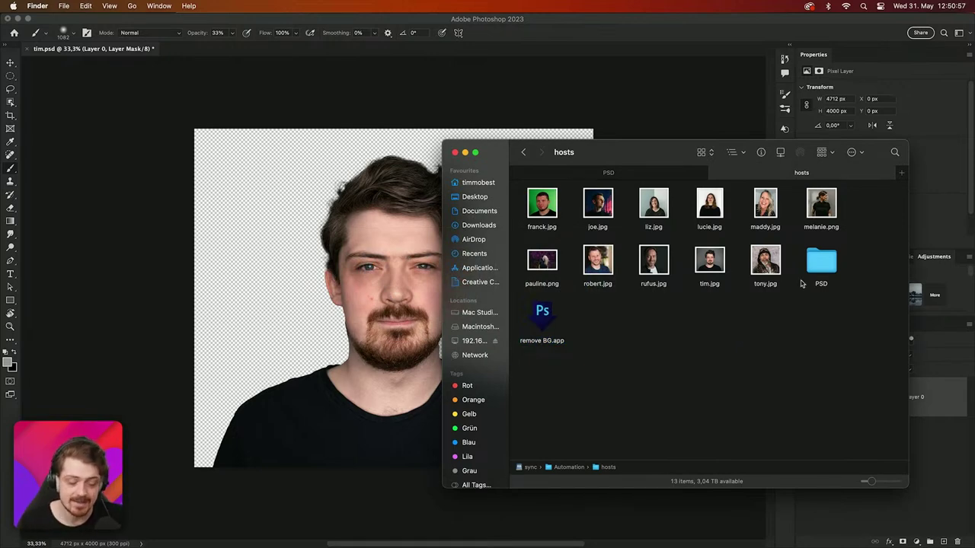
left_click_drag(821, 262, 543, 314)
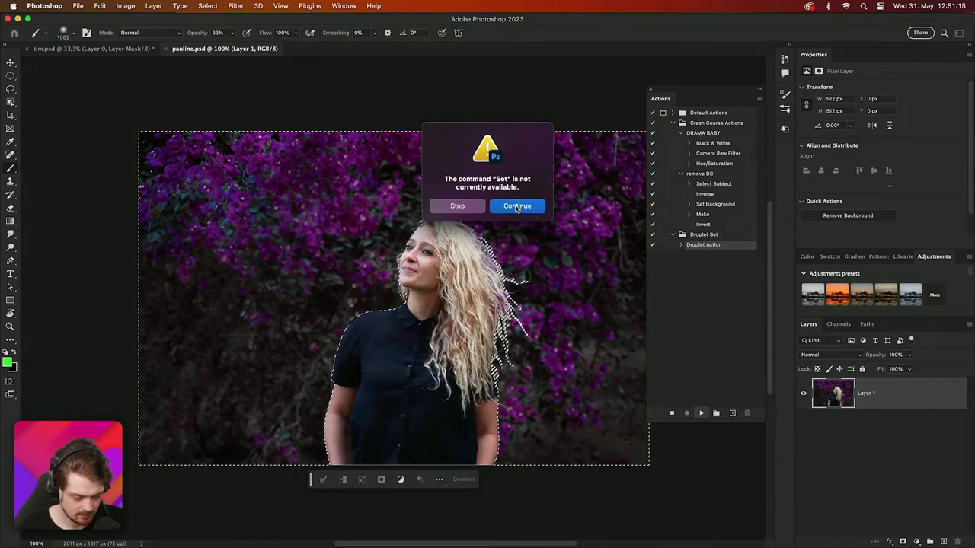
left_click(518, 209)
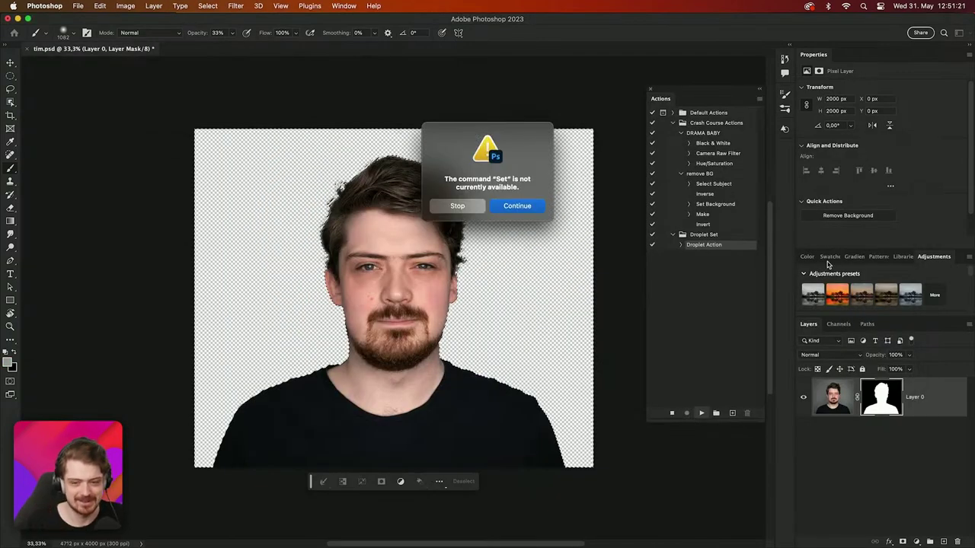
left_click(507, 206)
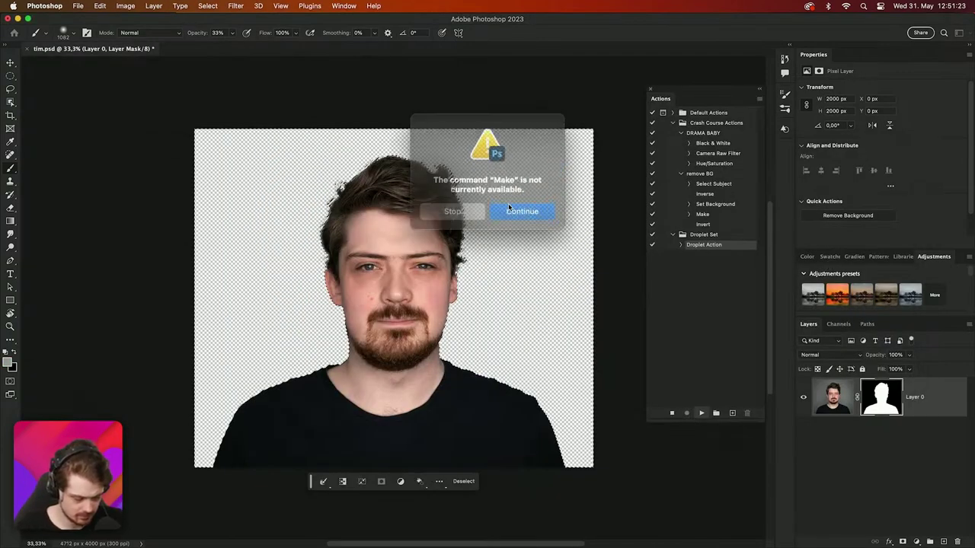
left_click(512, 207)
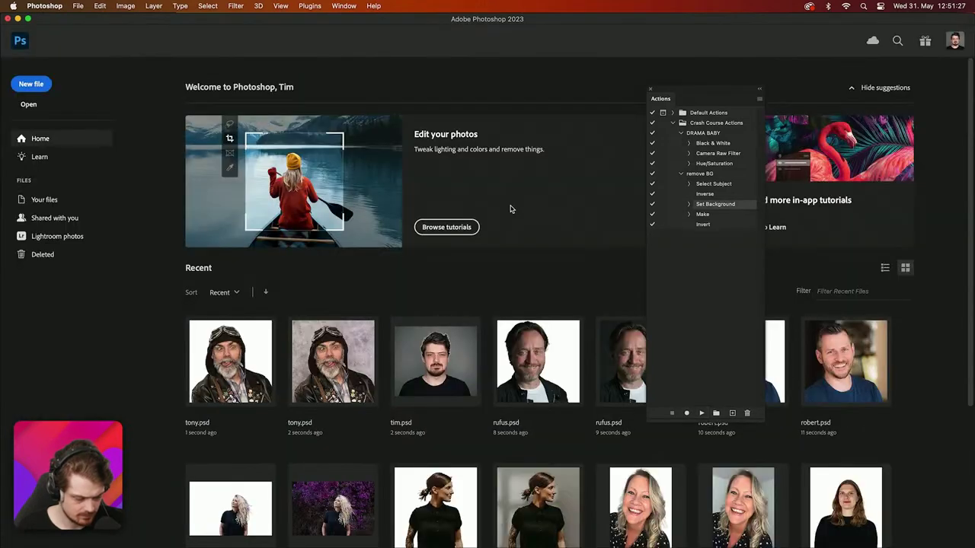
Check the PSD folder's contents in Finder, return to hosts, and close the window
scroll(460, 309, "down", 5)
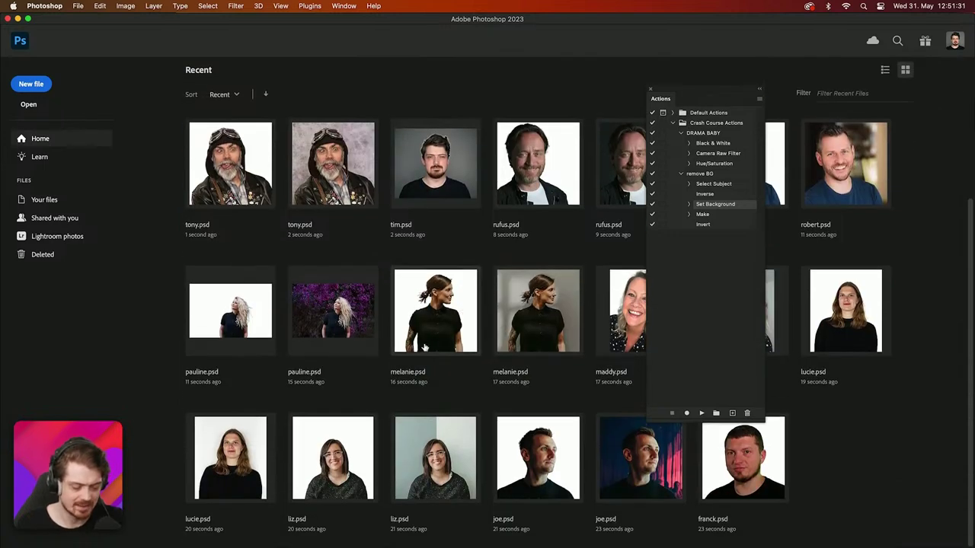
key("super+Tab")
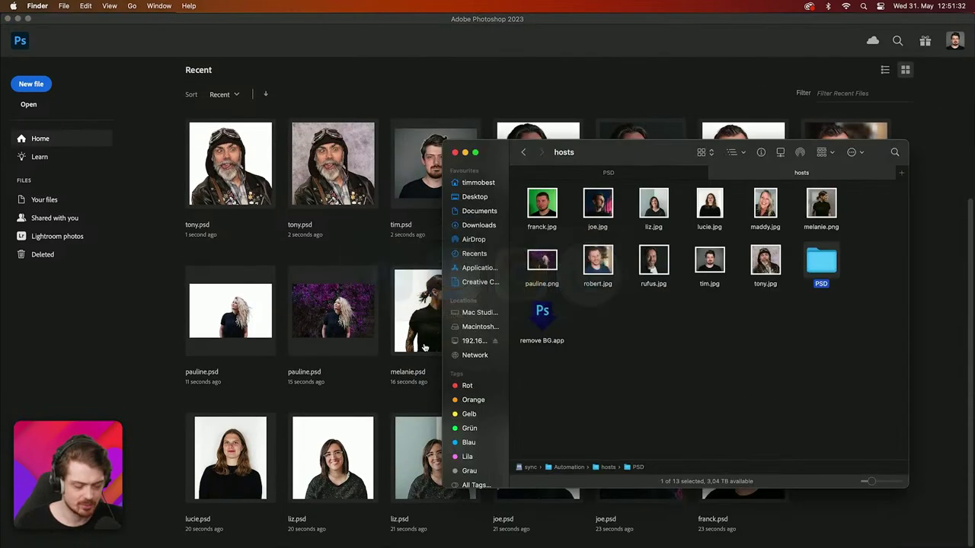
double_click(830, 267)
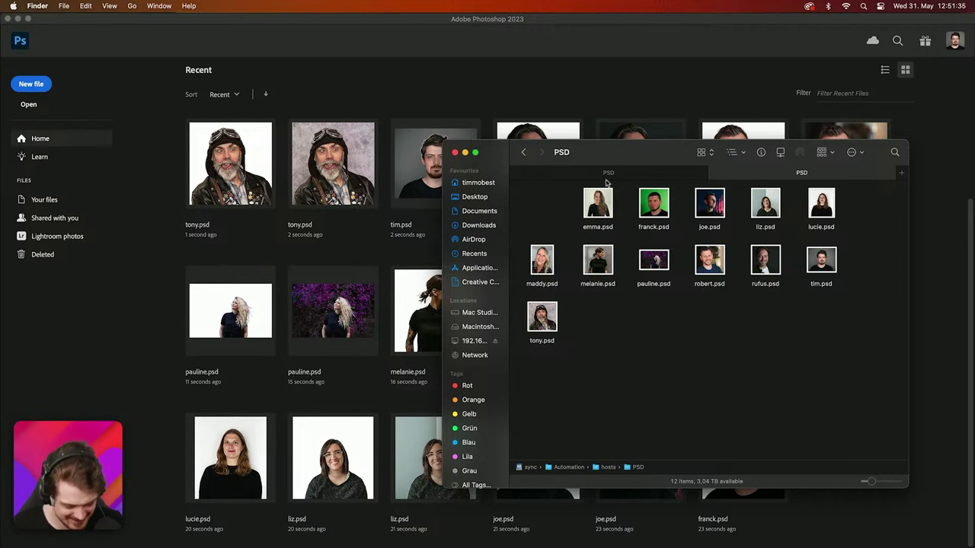
left_click(523, 153)
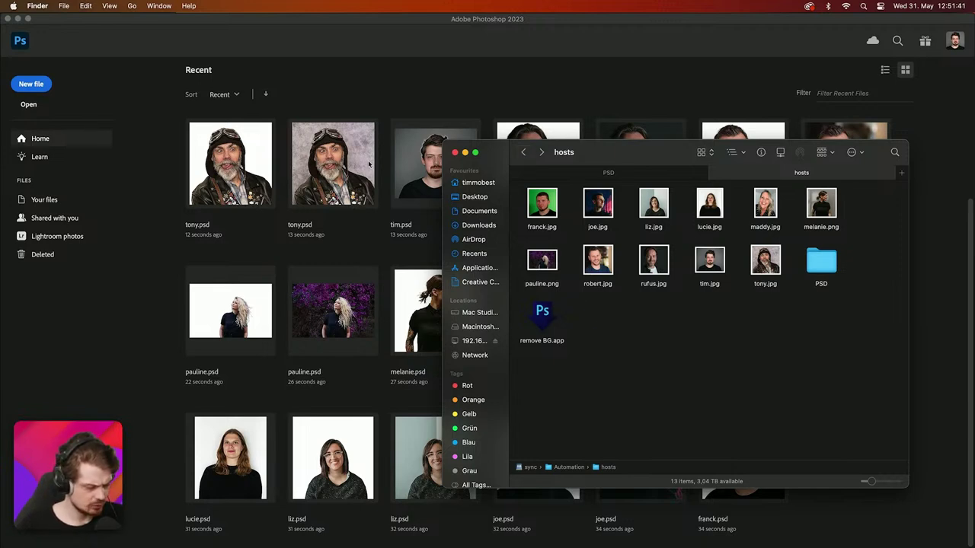
left_click(245, 209)
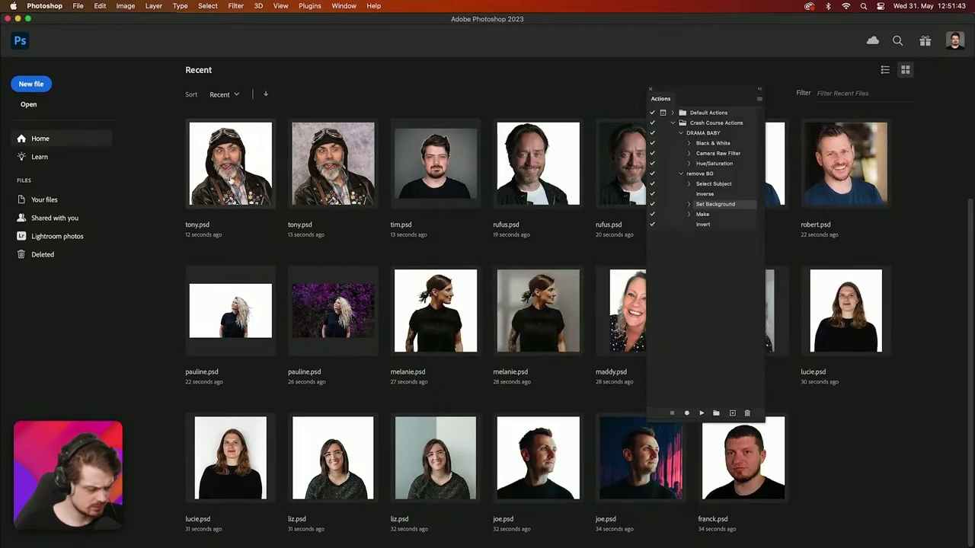
Open tony.psd to inspect the removed background, close it, and glance at hosts in Finder
left_click(214, 167)
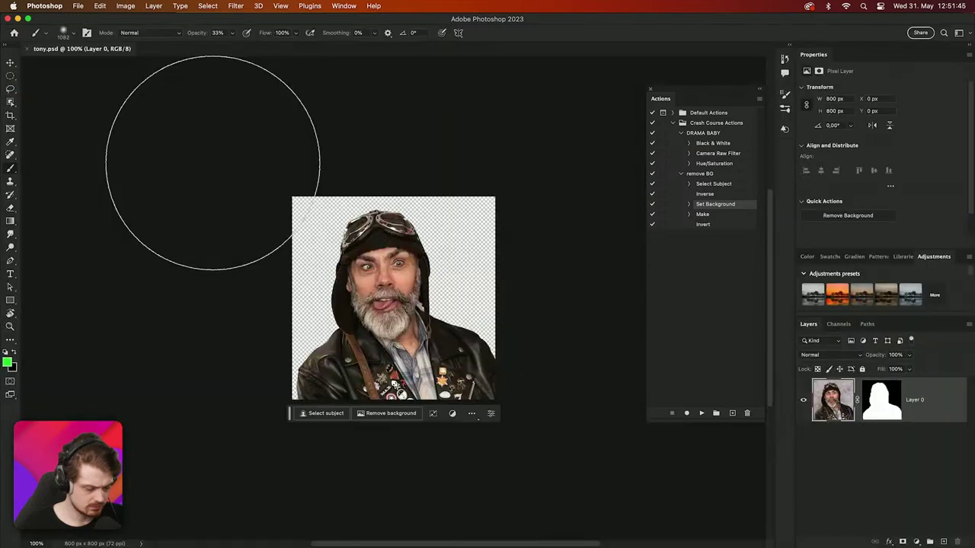
scroll(396, 331, "up", 5)
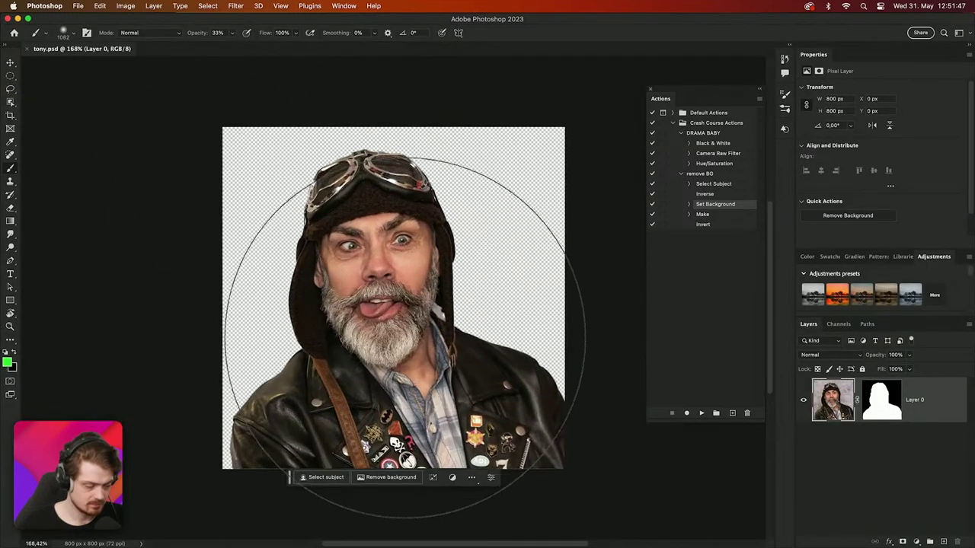
scroll(404, 335, "up", 3)
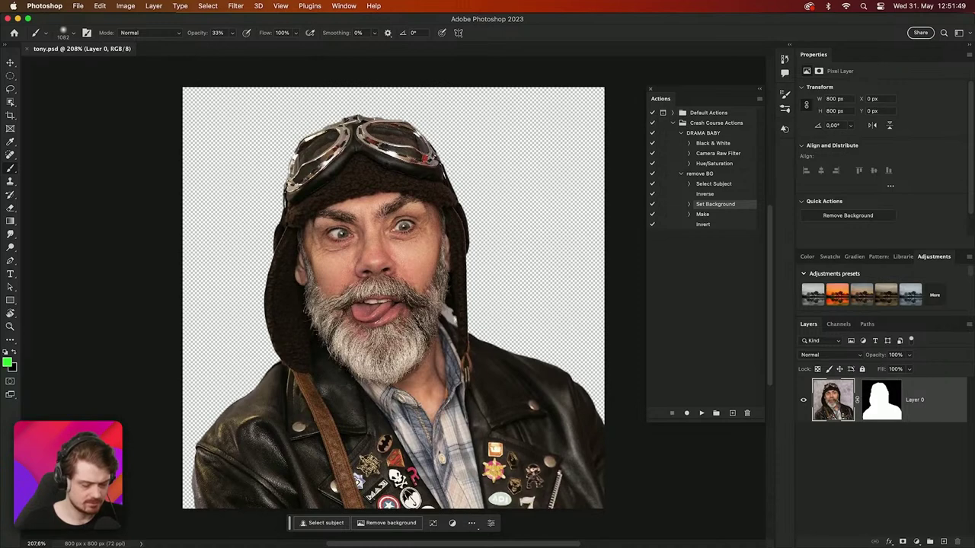
left_click(28, 49)
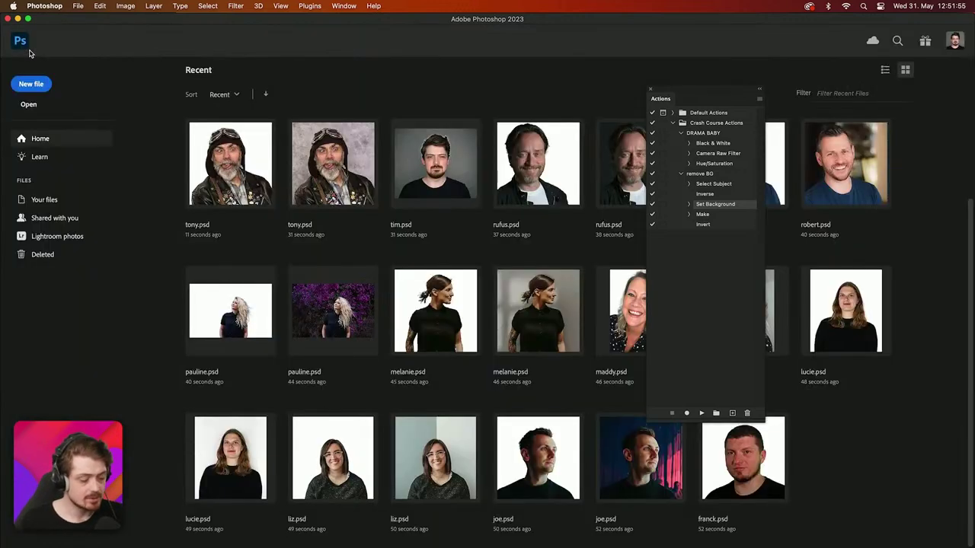
key("super+Tab")
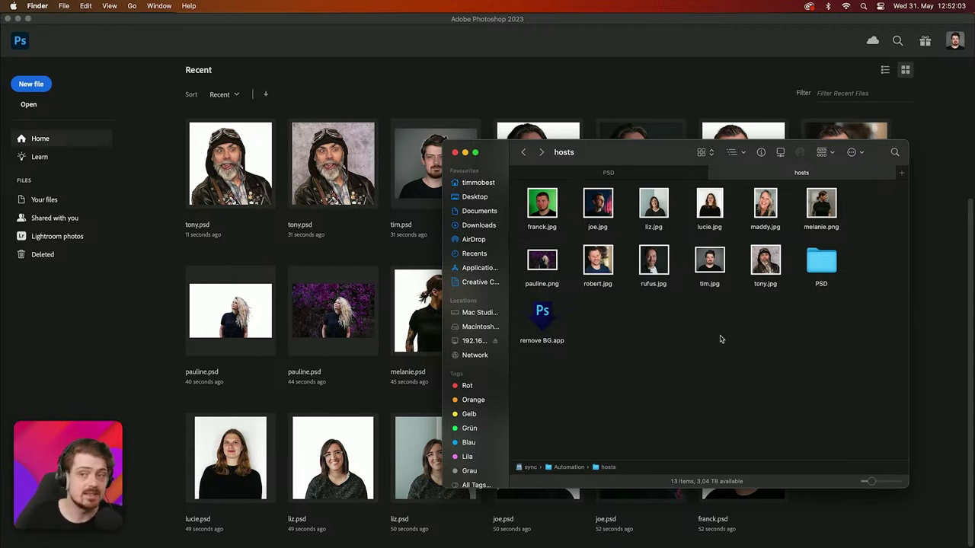
left_click(341, 167)
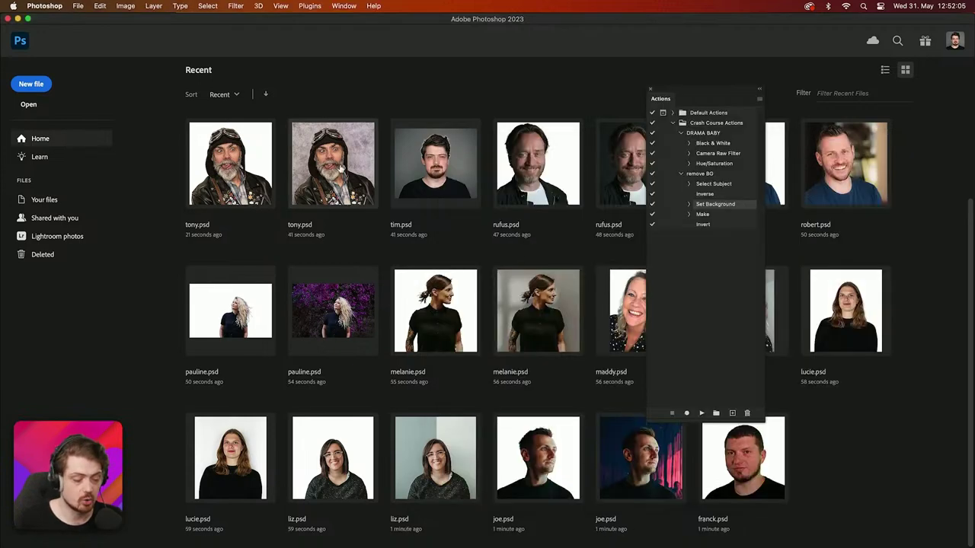
Reopen tony.psd and look at Color Settings without changing anything
left_click(340, 167)
left_click(126, 6)
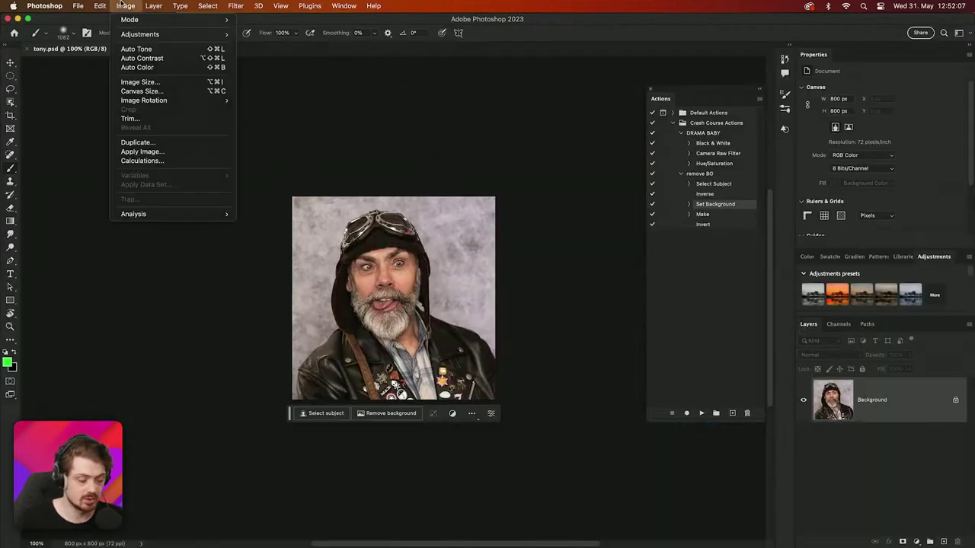
mouse_move(100, 6)
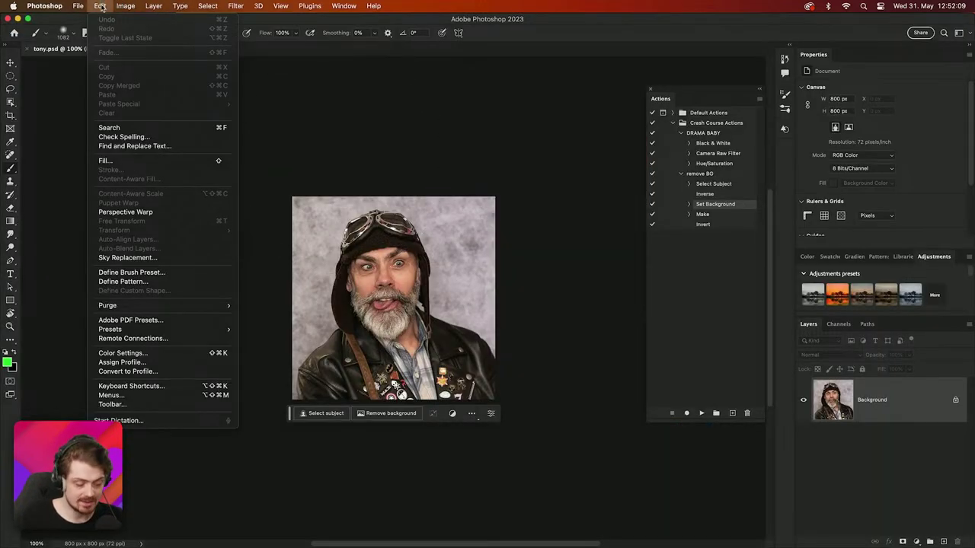
left_click(166, 357)
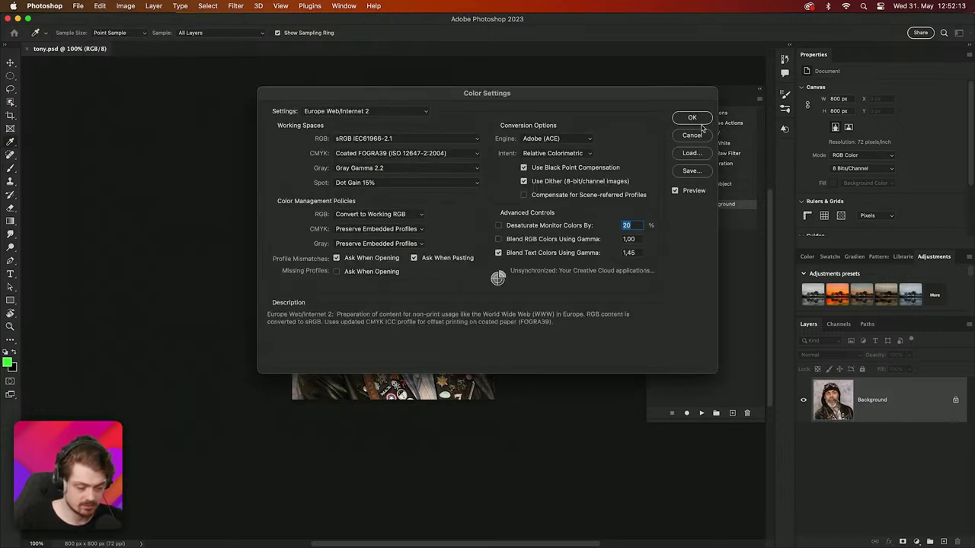
left_click(695, 135)
Preview converting to Generic Gray Gamma 2.2 Profile in Convert to Profile, then cancel
left_click(99, 5)
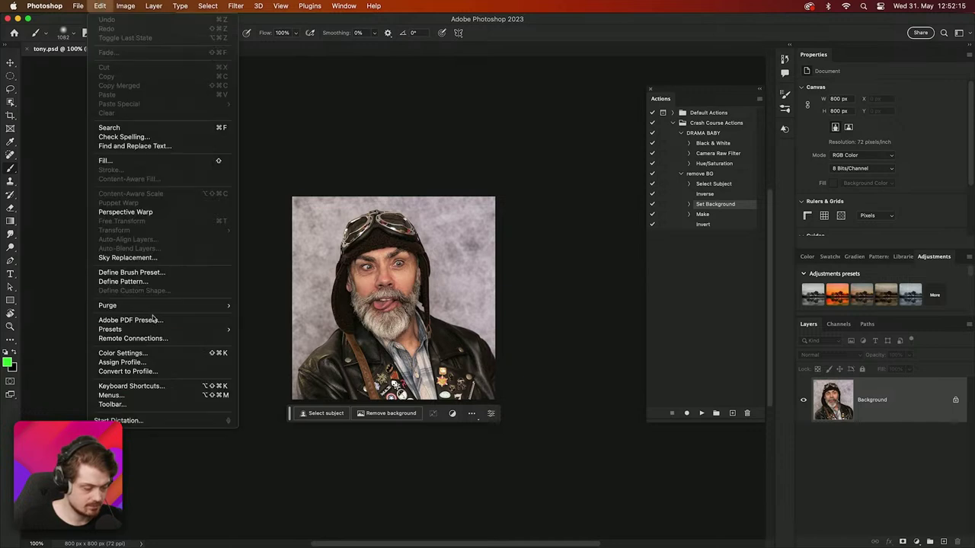
left_click(148, 371)
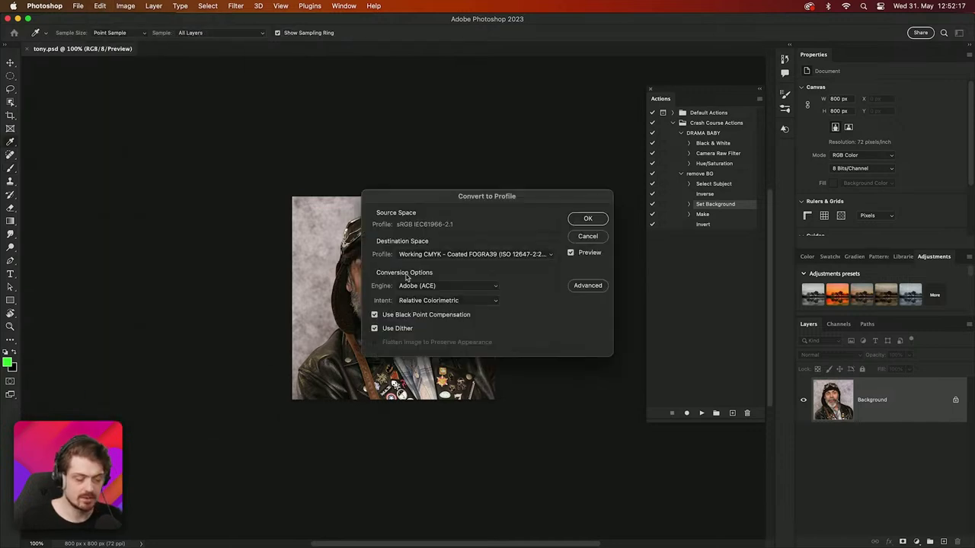
left_click(473, 254)
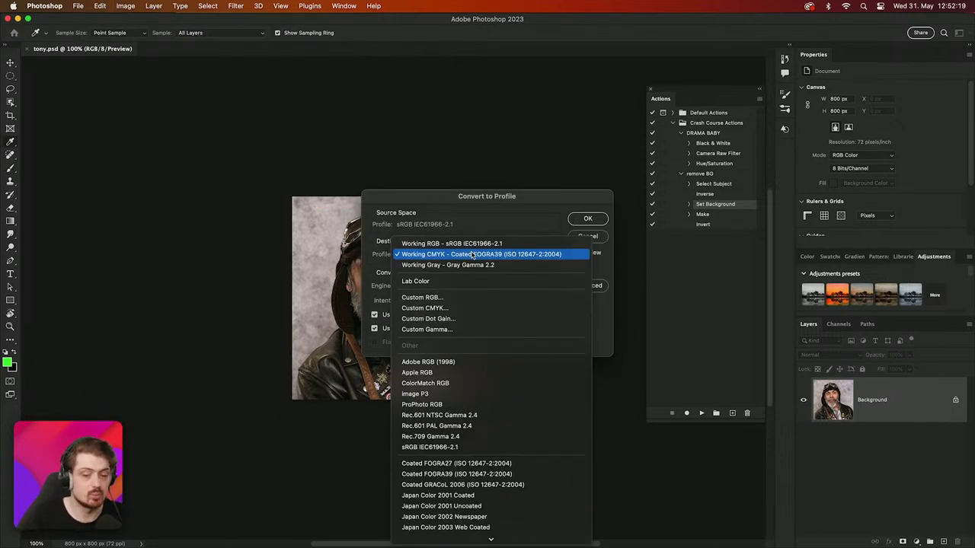
scroll(490, 359, "down", 5)
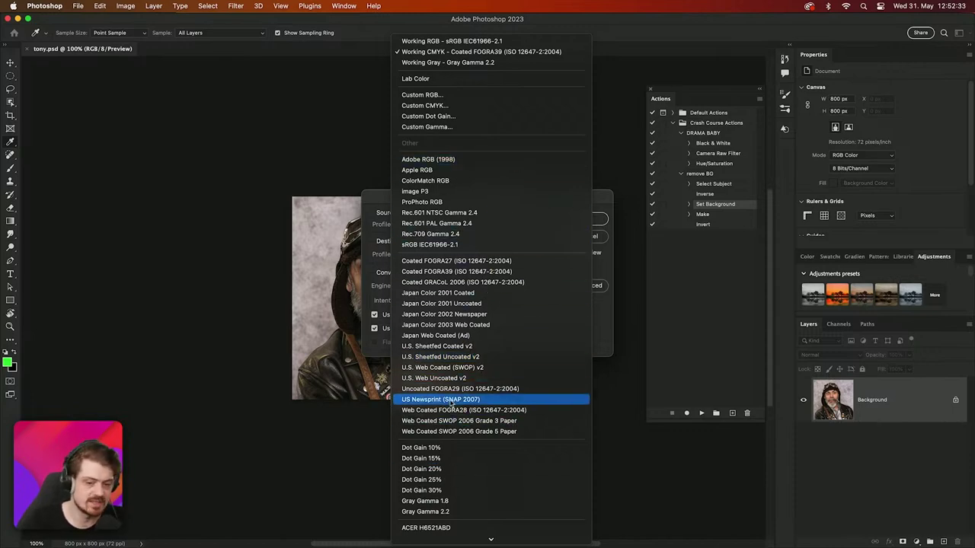
scroll(452, 404, "down", 15)
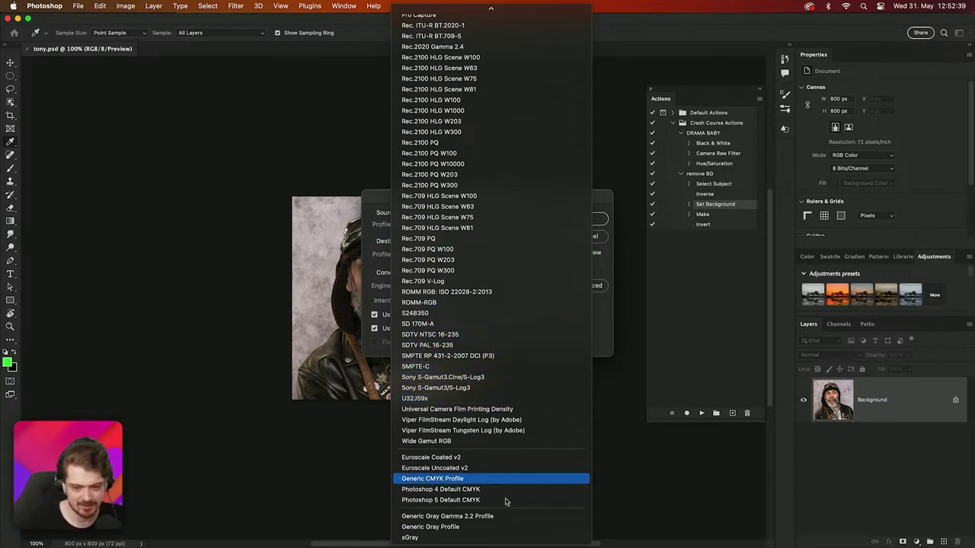
left_click(493, 518)
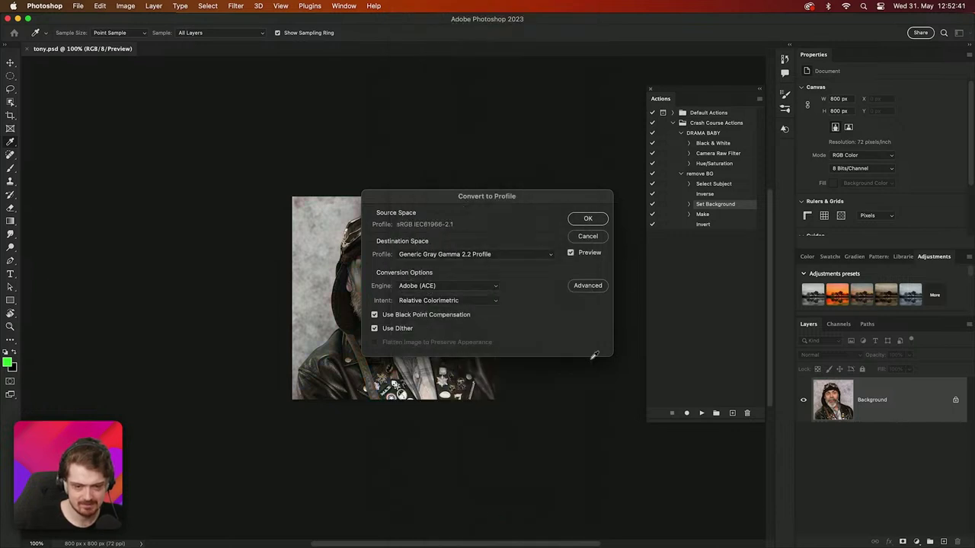
left_click_drag(548, 197, 676, 198)
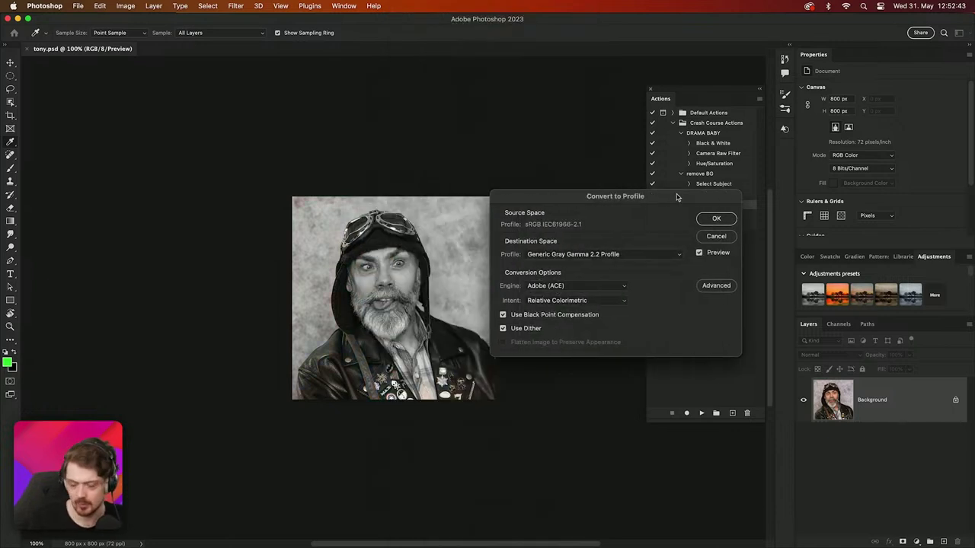
left_click(715, 237)
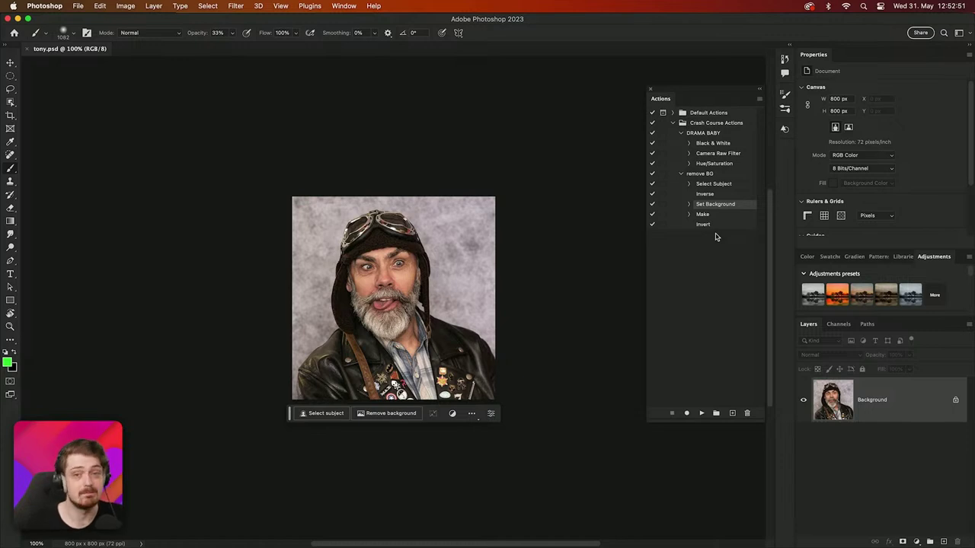
In Image Processor, save as JPEG and TIFF instead of PSD, resizing JPEGs to fit 100×100 px
left_click(46, 6)
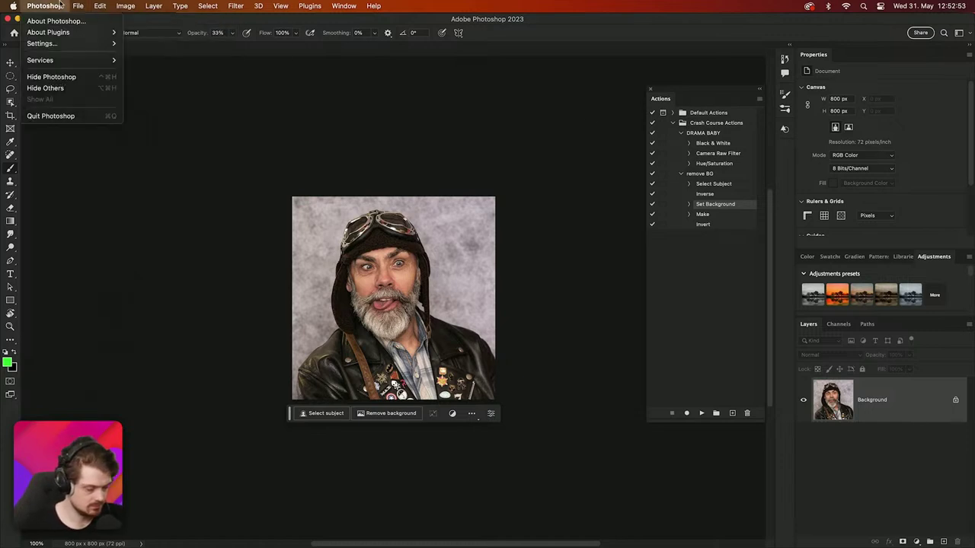
mouse_move(76, 6)
mouse_move(125, 253)
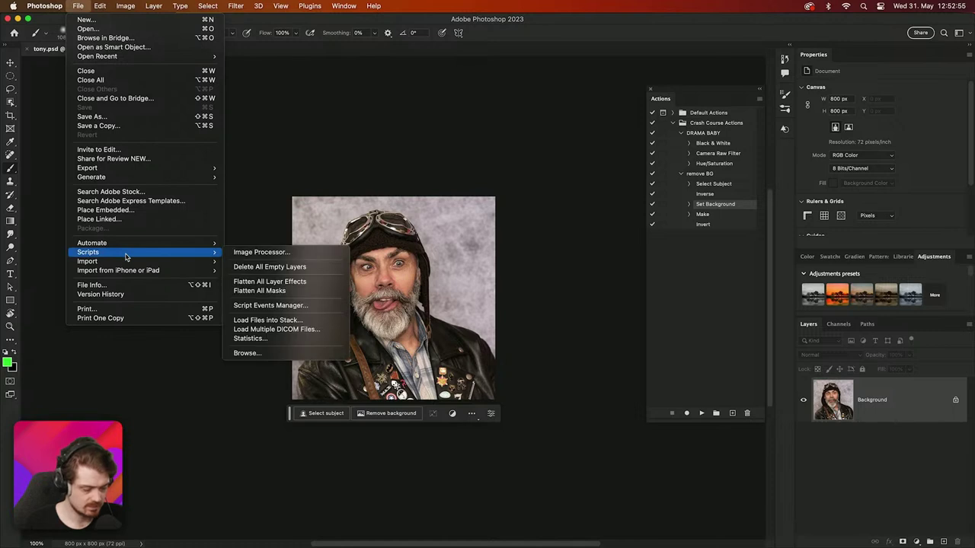
left_click(254, 254)
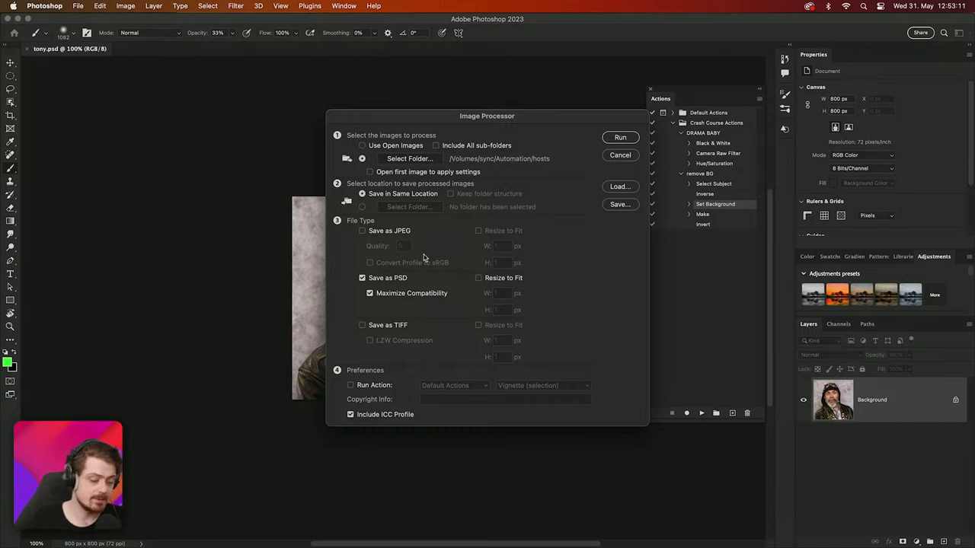
left_click(363, 326)
left_click(362, 232)
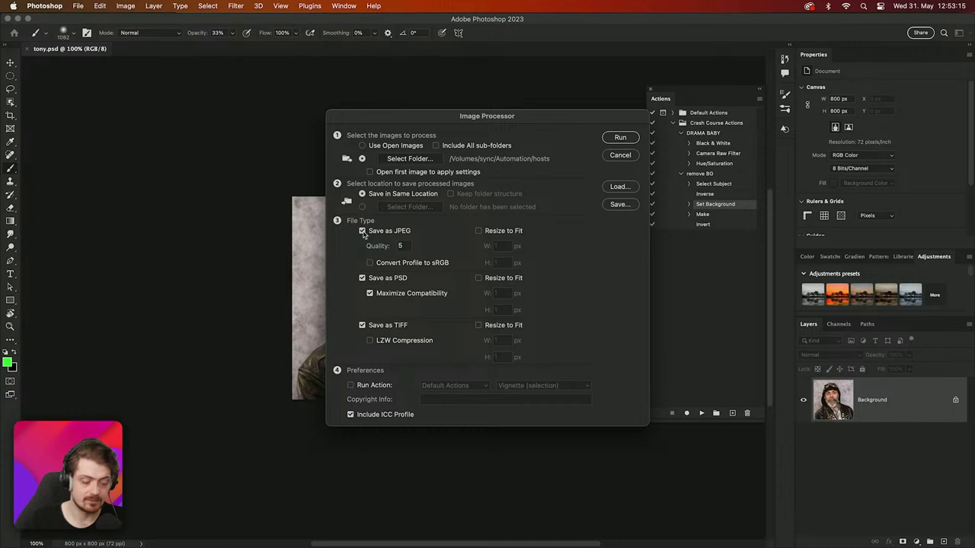
left_click(362, 279)
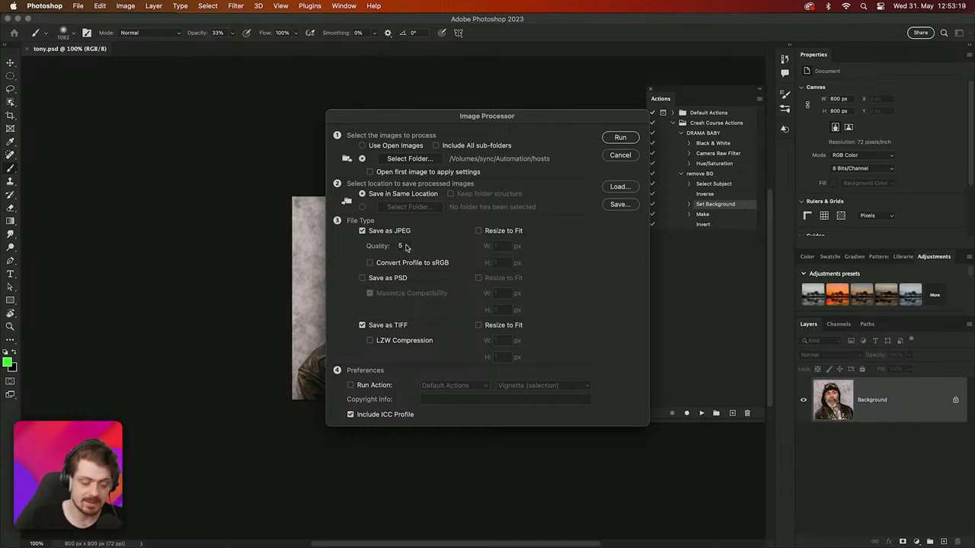
left_click(493, 231)
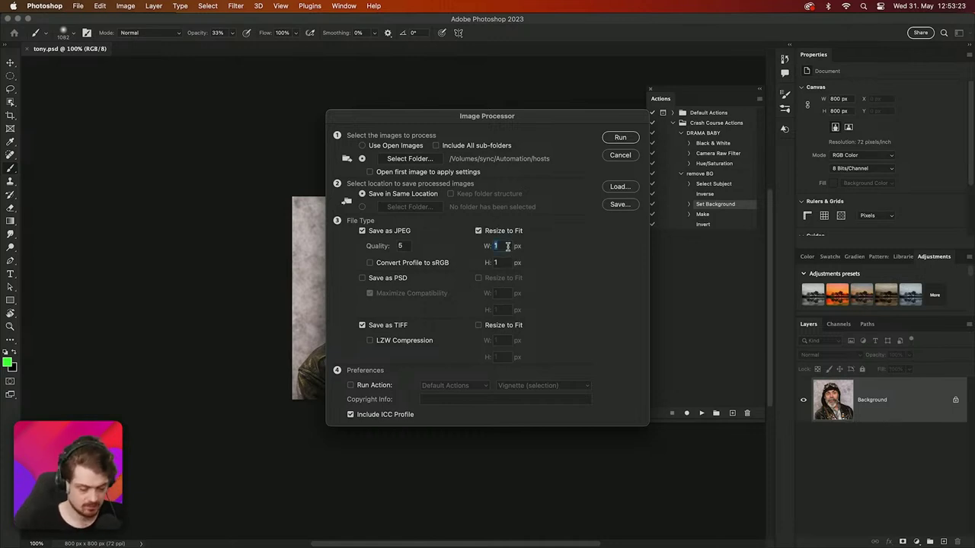
type("100")
left_click(501, 263)
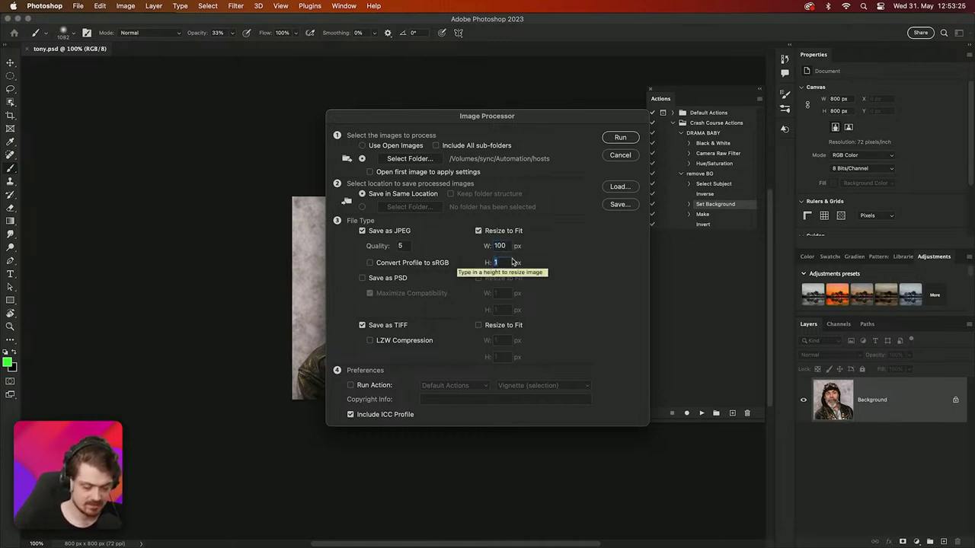
type("00")
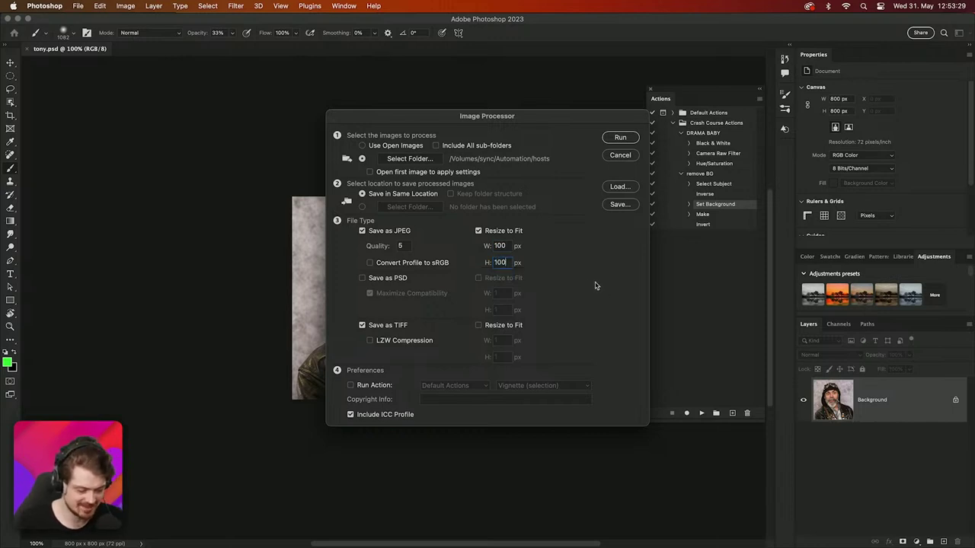
Run the Crash Course Actions > remove BG action on each image
left_click(366, 388)
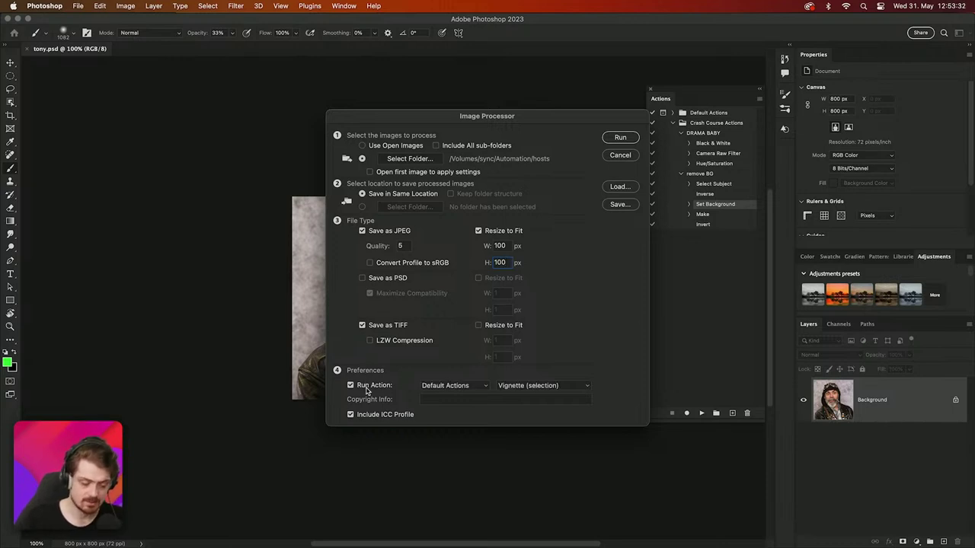
left_click(453, 386)
left_click(463, 404)
left_click(523, 387)
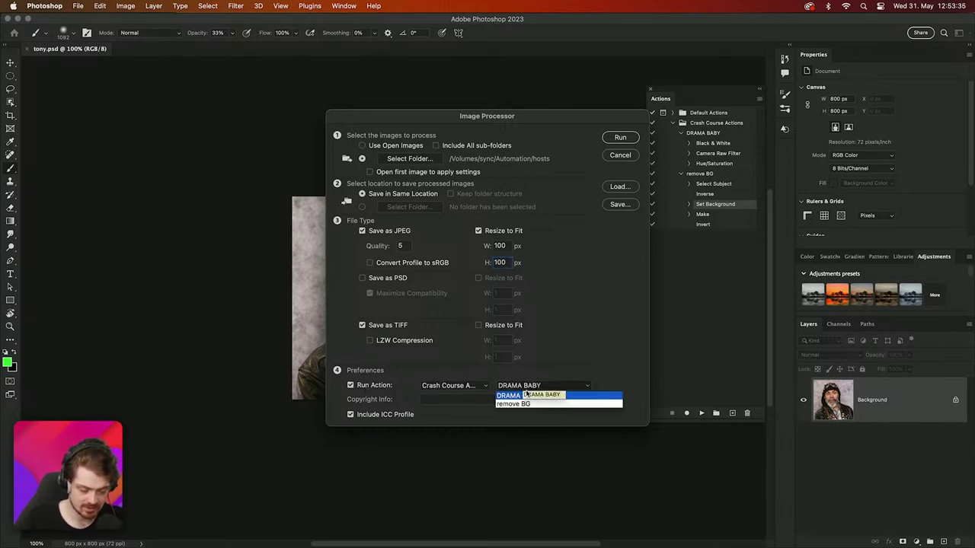
left_click(529, 405)
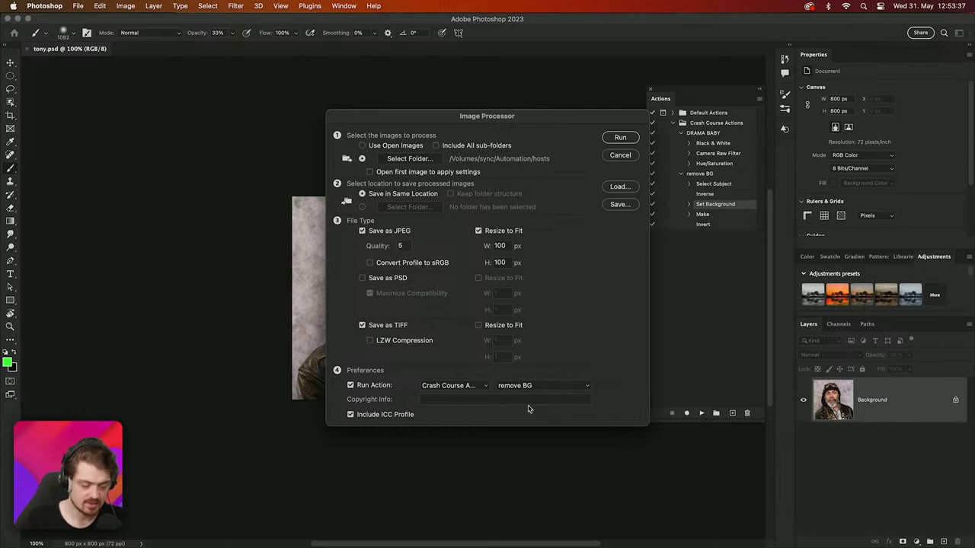
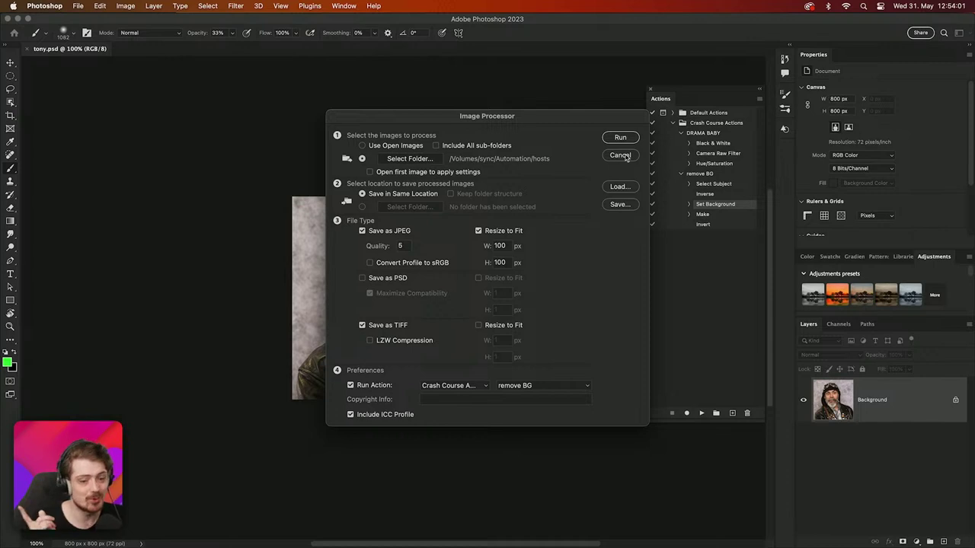
Tick Save as PSD, cancel the Image Processor, and show the File > Automate commands
left_click(386, 278)
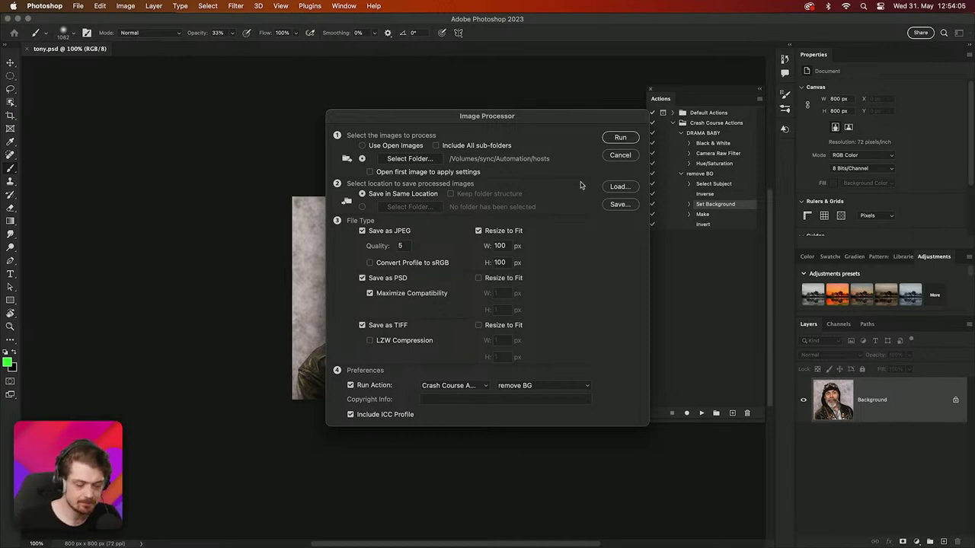
left_click(620, 156)
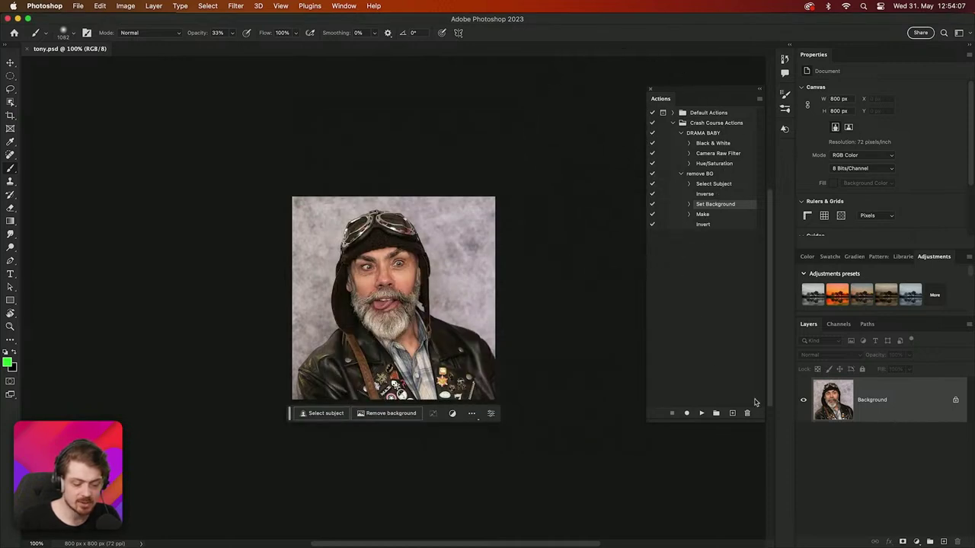
left_click(78, 5)
mouse_move(154, 171)
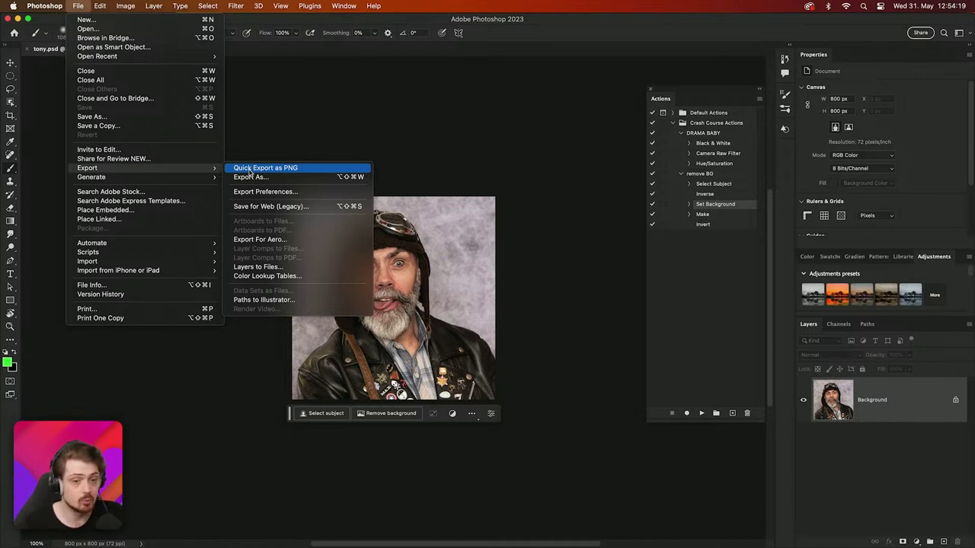
mouse_move(185, 246)
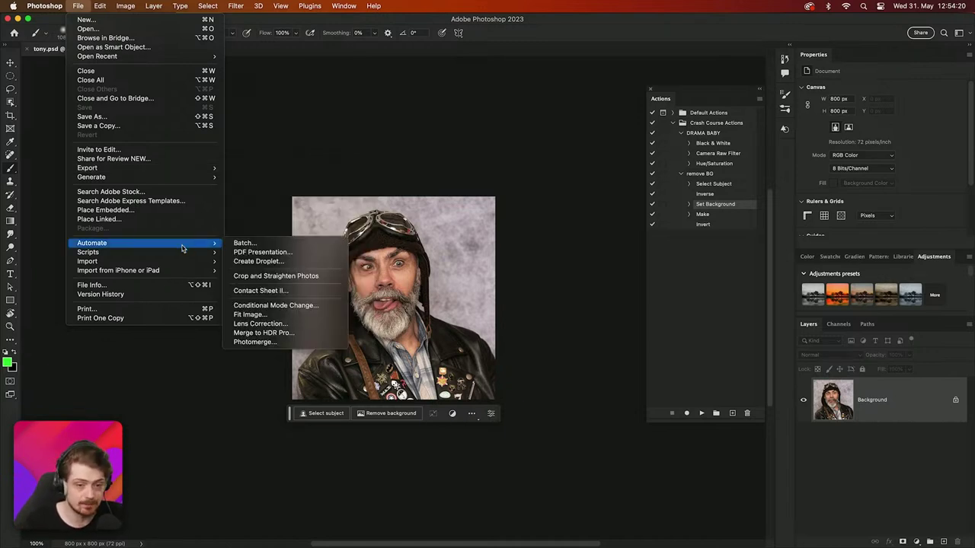
left_click(238, 243)
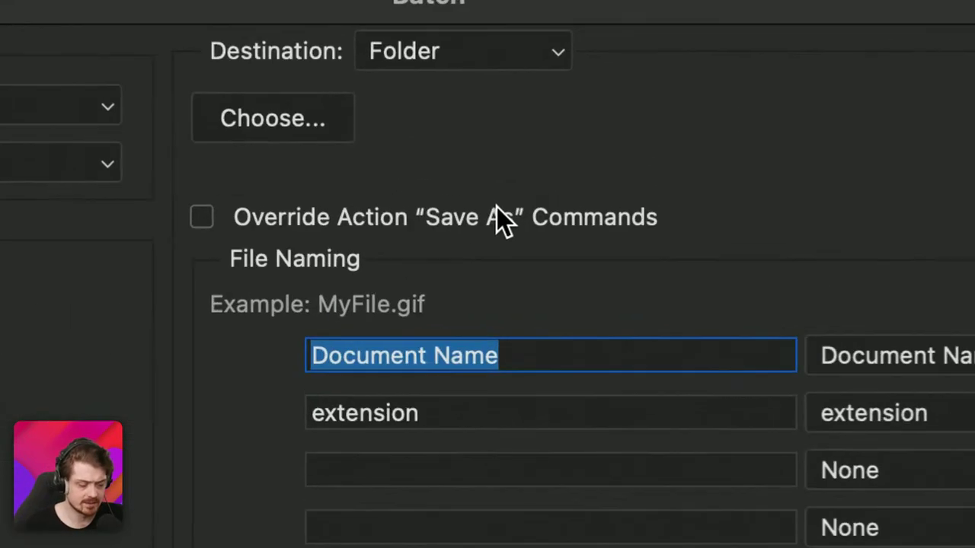
left_click(374, 218)
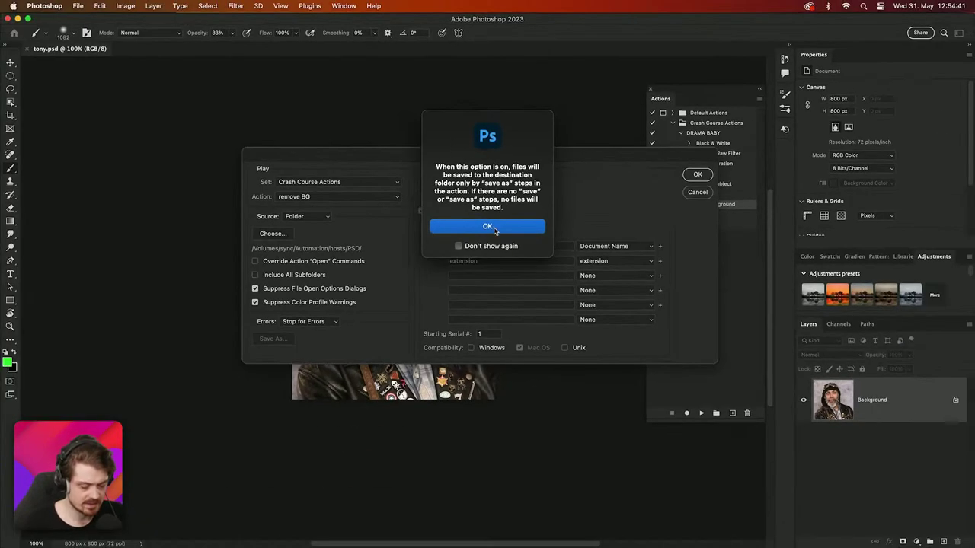
left_click(485, 402)
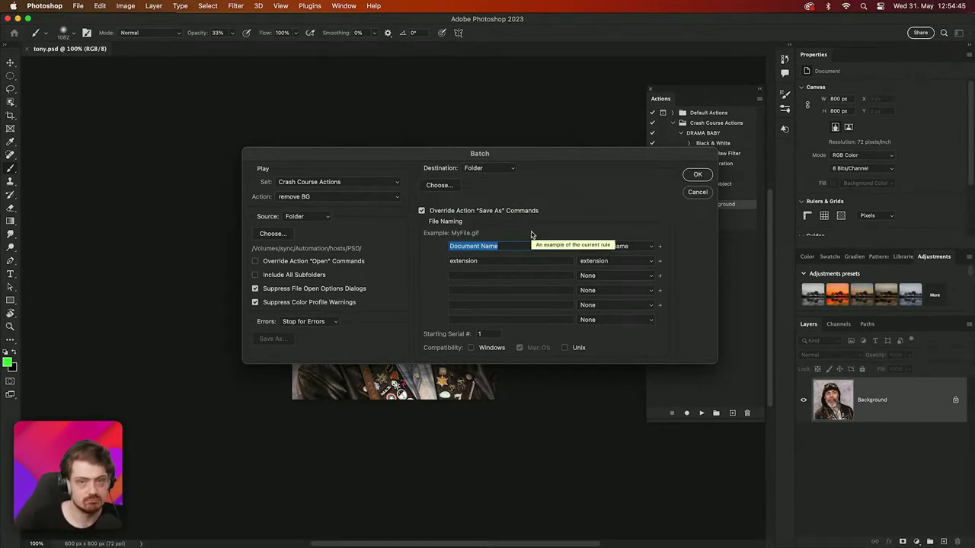
left_click(696, 193)
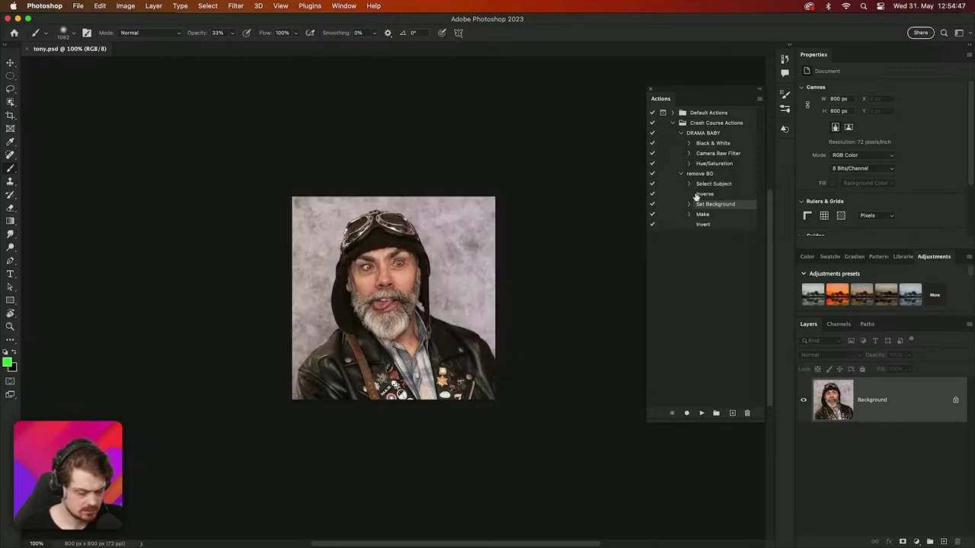
left_click(80, 5)
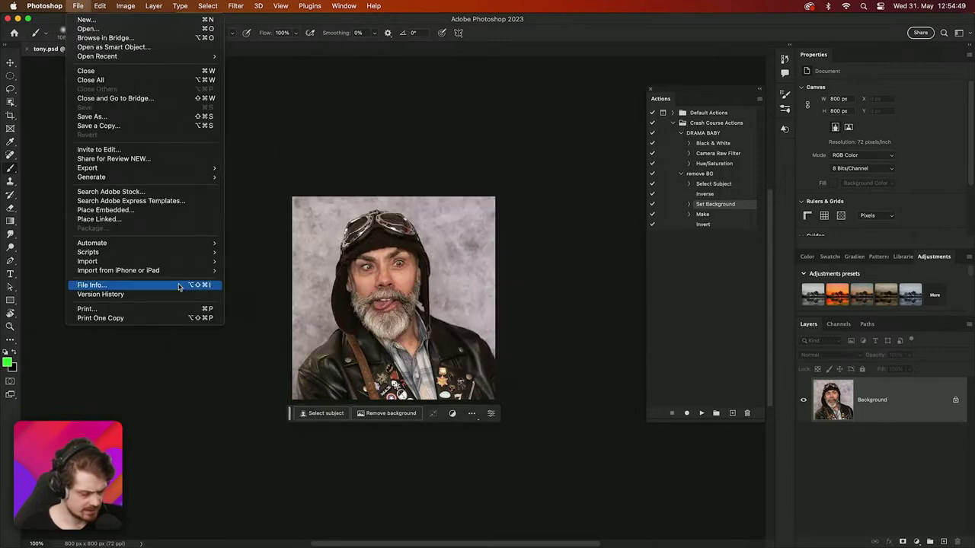
mouse_move(194, 253)
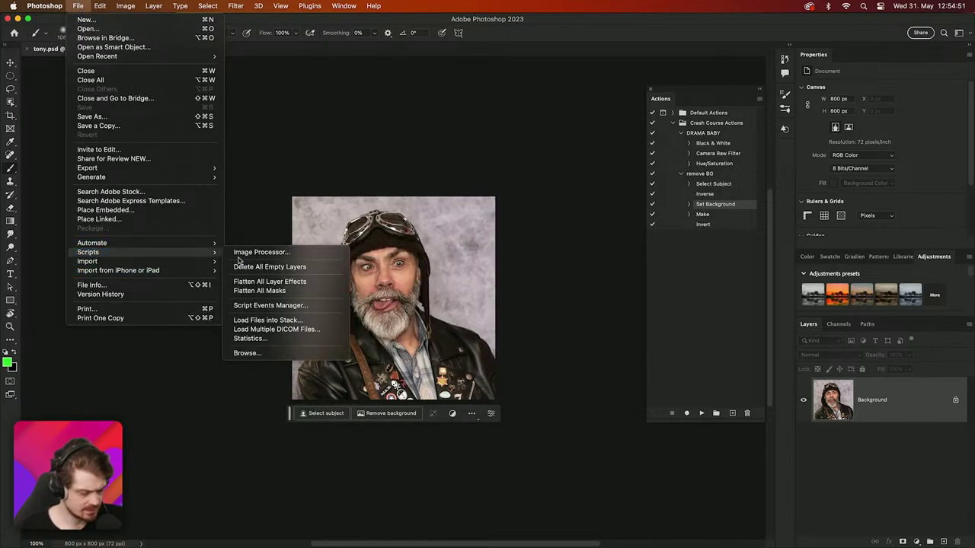
left_click(239, 254)
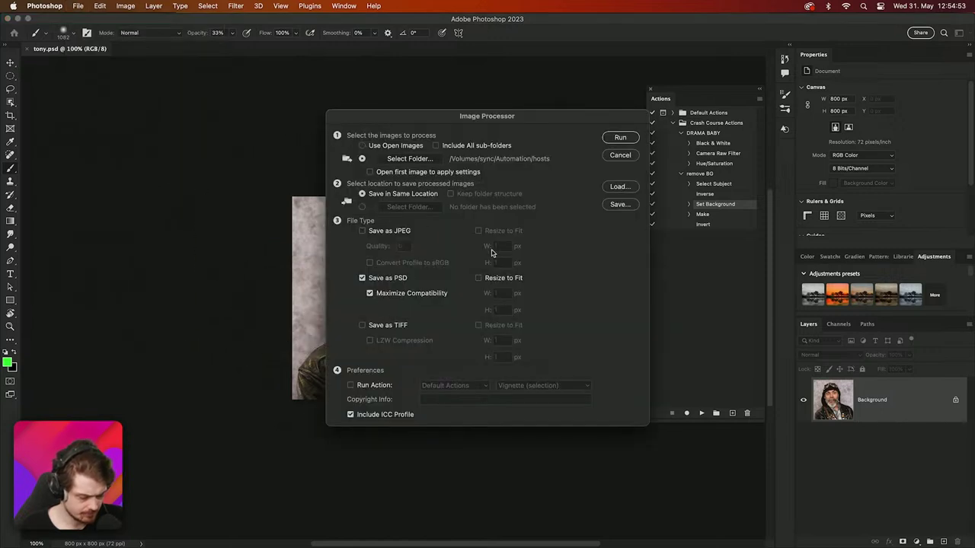
left_click(366, 279)
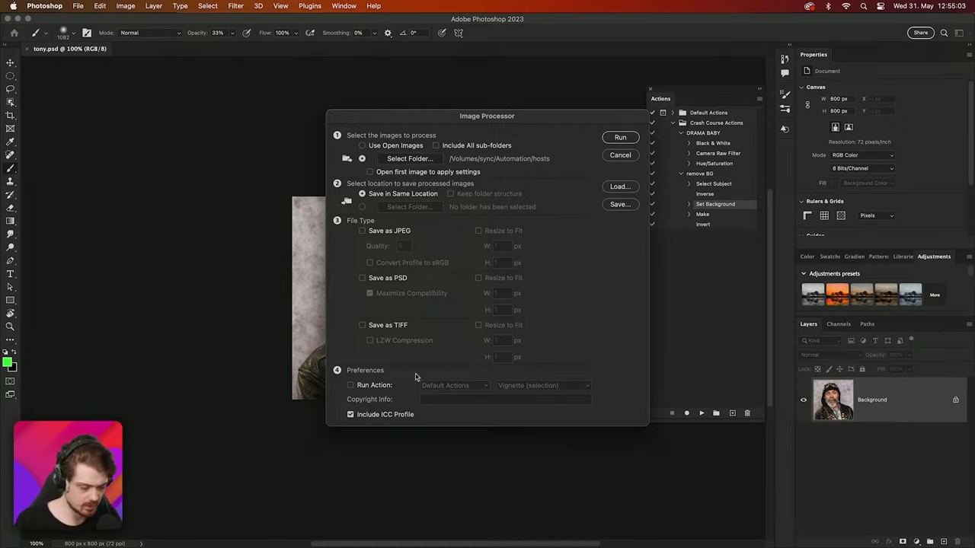
left_click(620, 154)
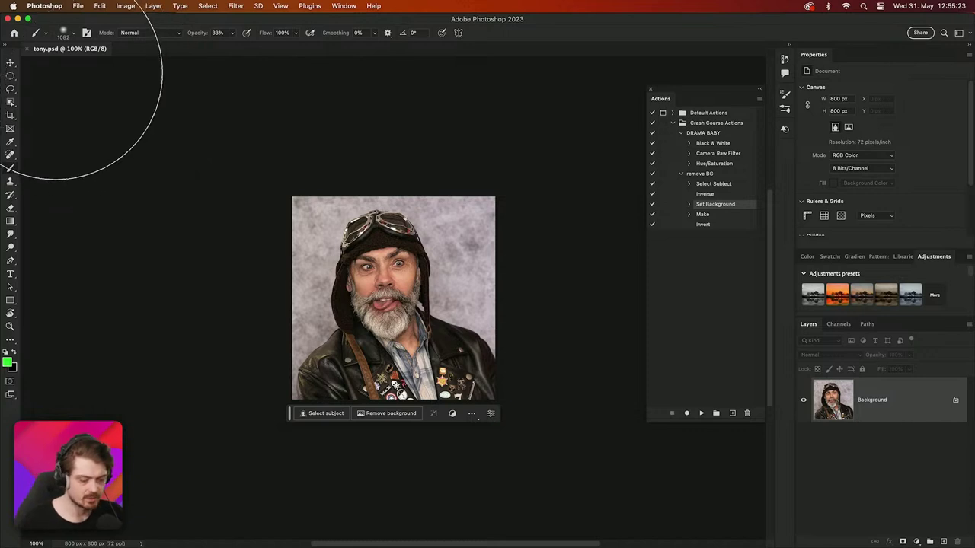
Close the tony.psd document and the floating Actions panel
left_click(27, 49)
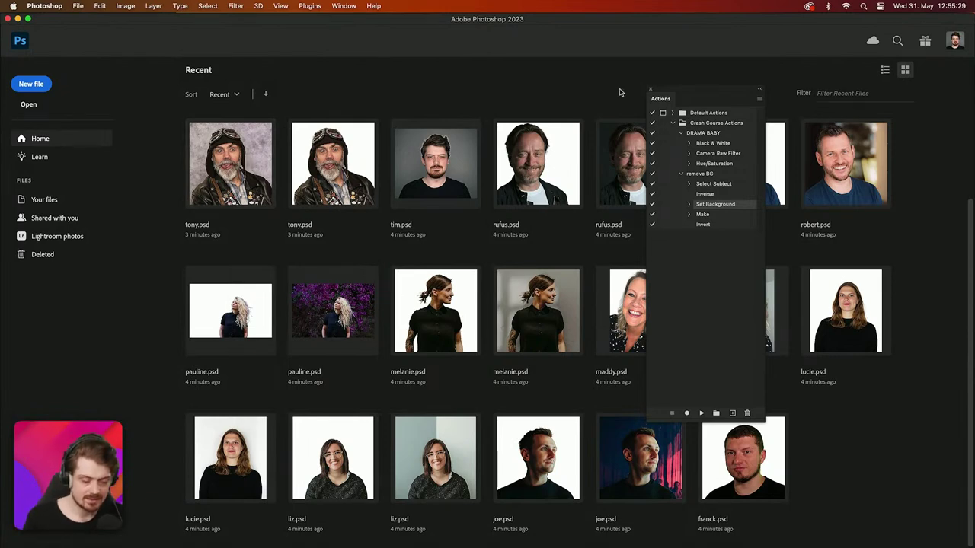
left_click(652, 91)
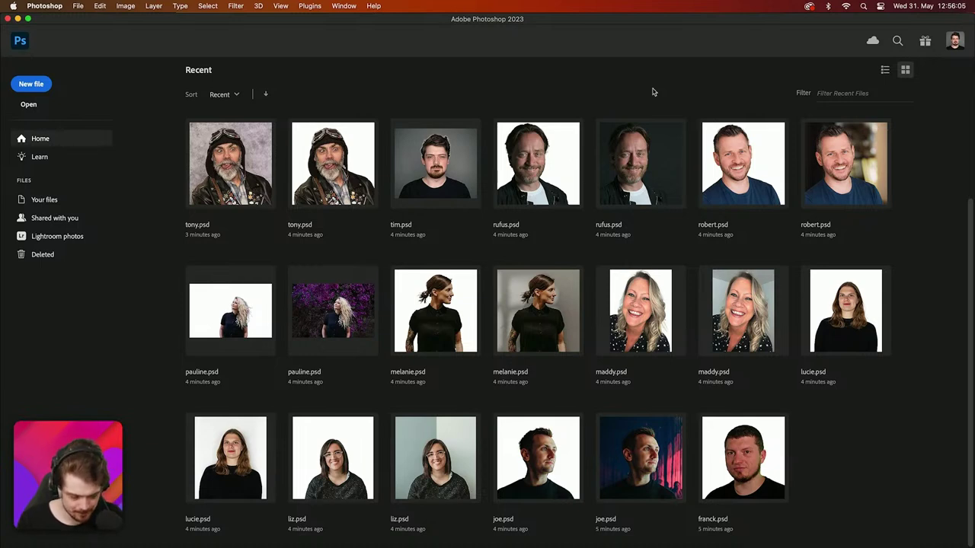
Create a new document from the Print Letter preset (2400 × 3300 px, 300 ppi)
left_click(43, 85)
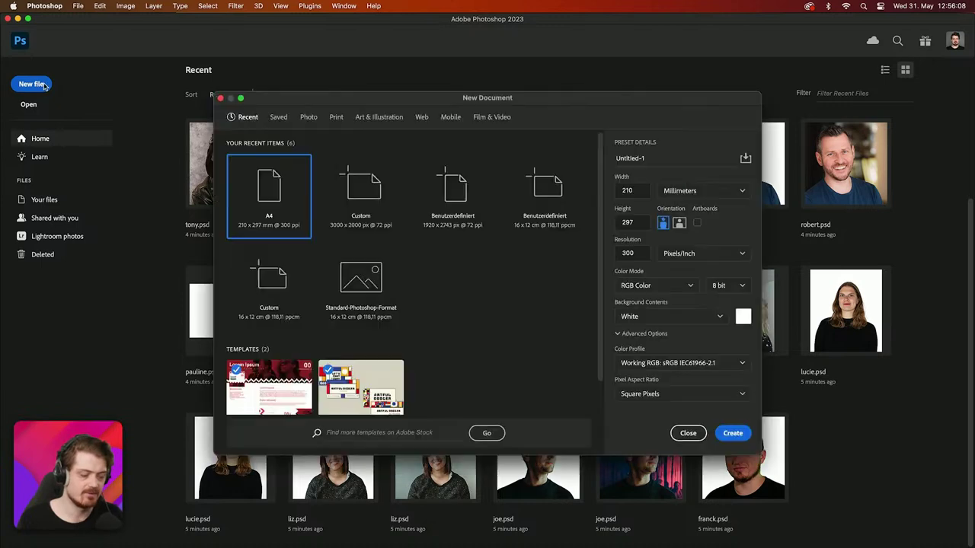
left_click(364, 206)
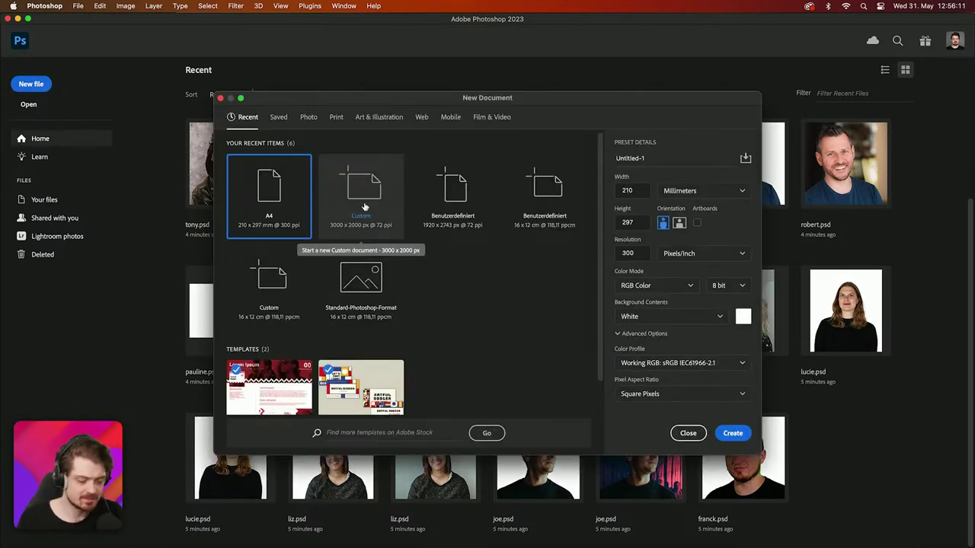
left_click(335, 118)
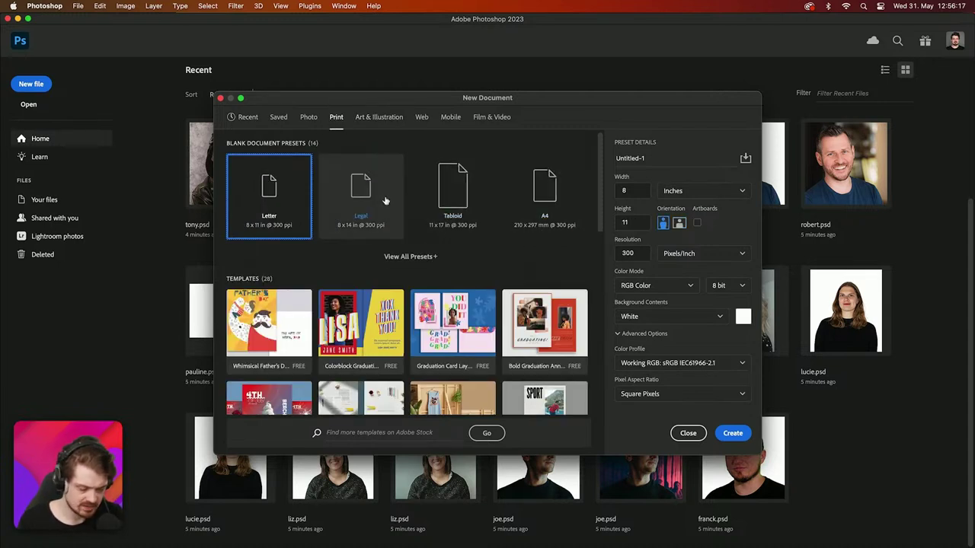
left_click(732, 433)
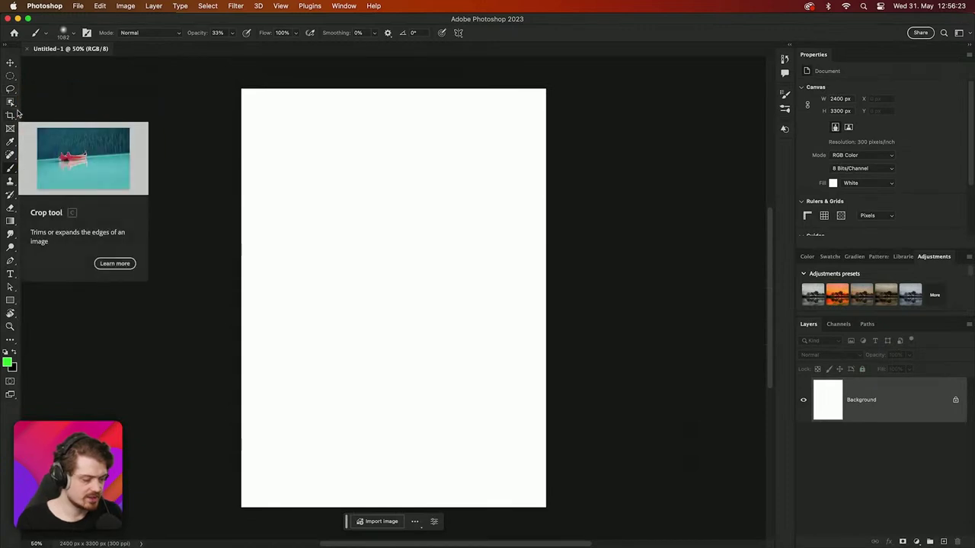
Add a NAME text layer near the bottom of the page
key("t")
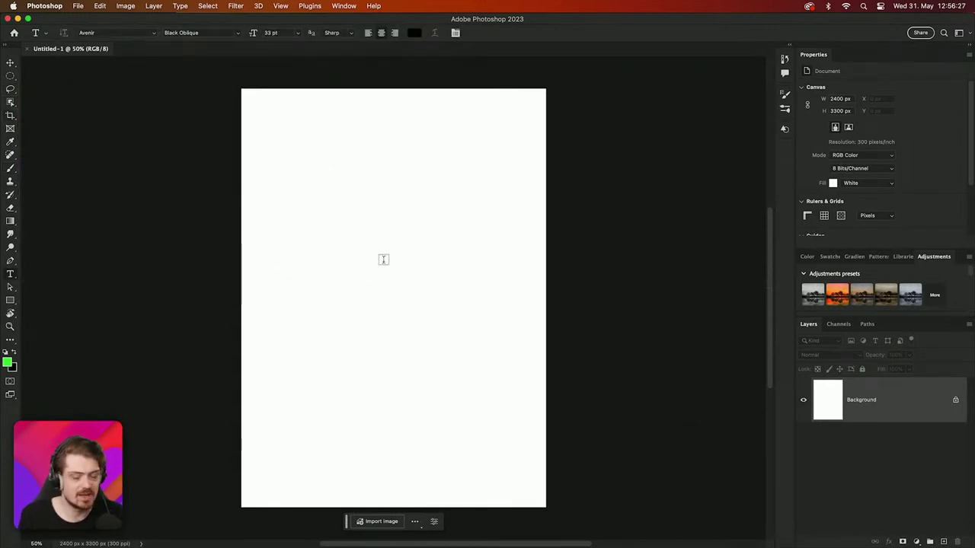
left_click(392, 446)
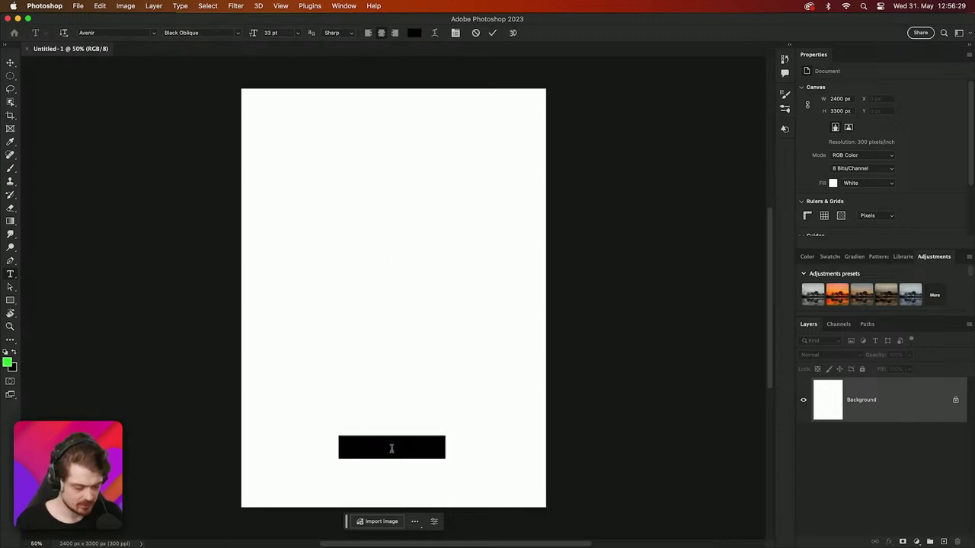
left_click(397, 446)
type("NAME")
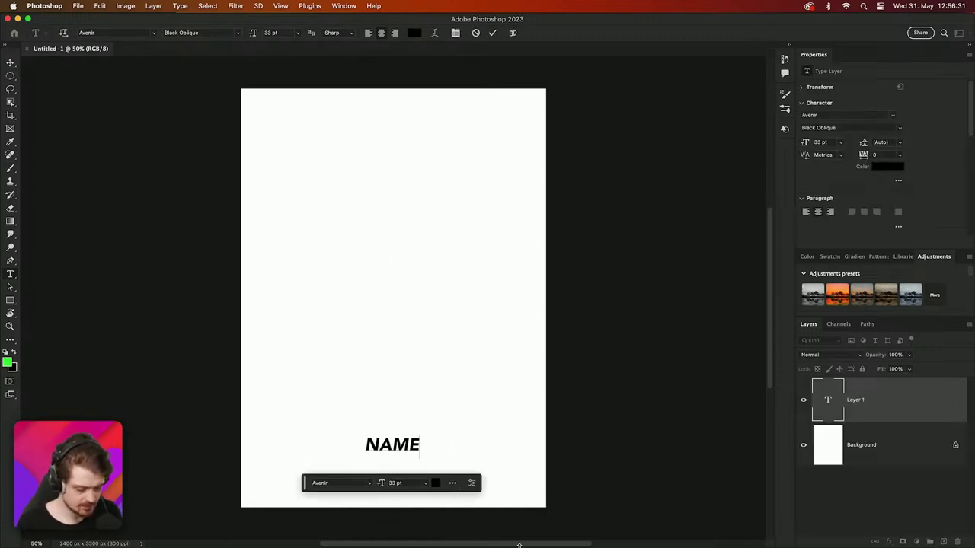
left_click(9, 64)
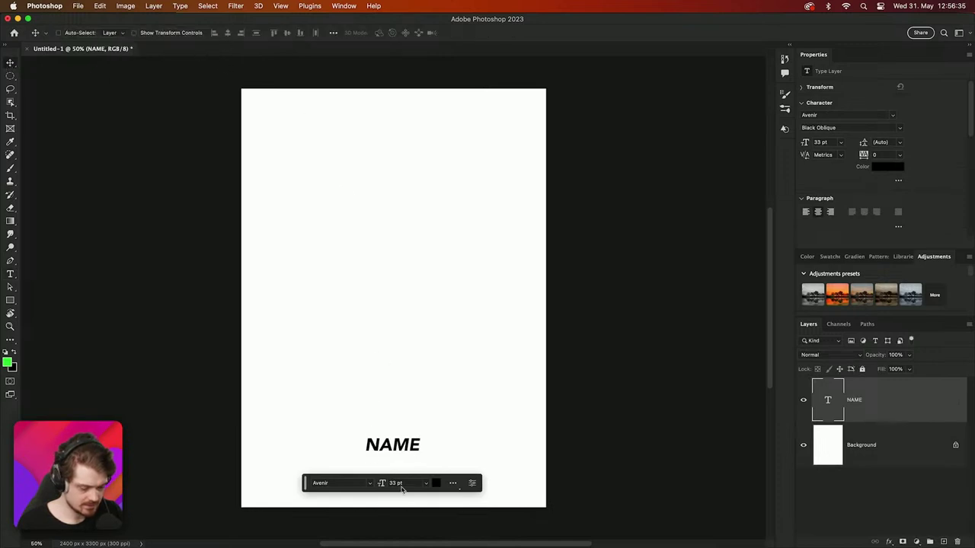
Centre NAME, place a copy just below it, and retype the copy as ID
left_click(402, 446)
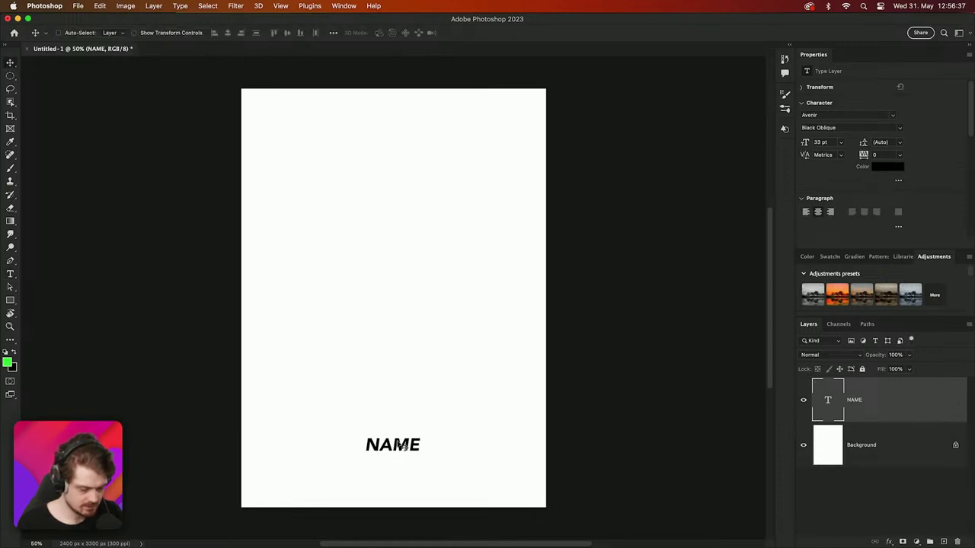
left_click_drag(401, 446, 399, 470)
double_click(395, 471)
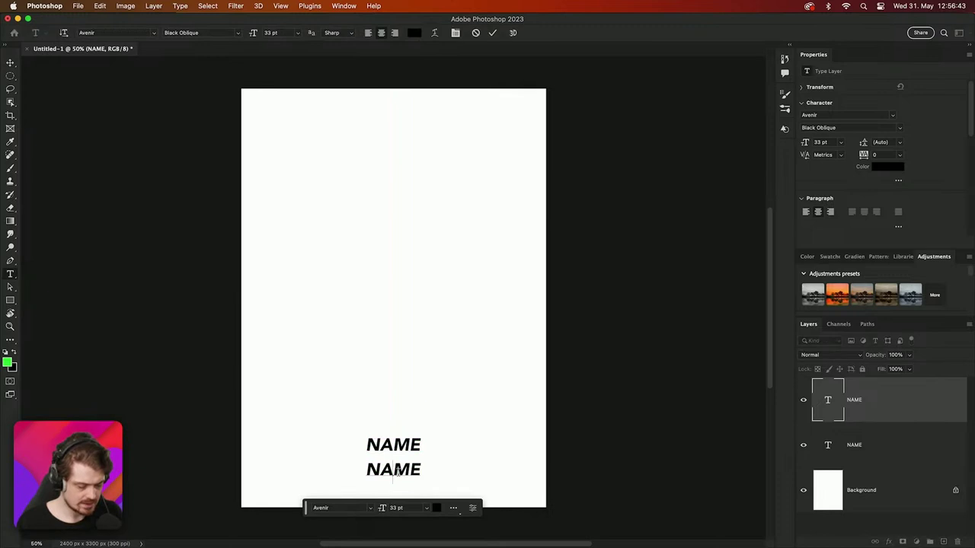
double_click(396, 471)
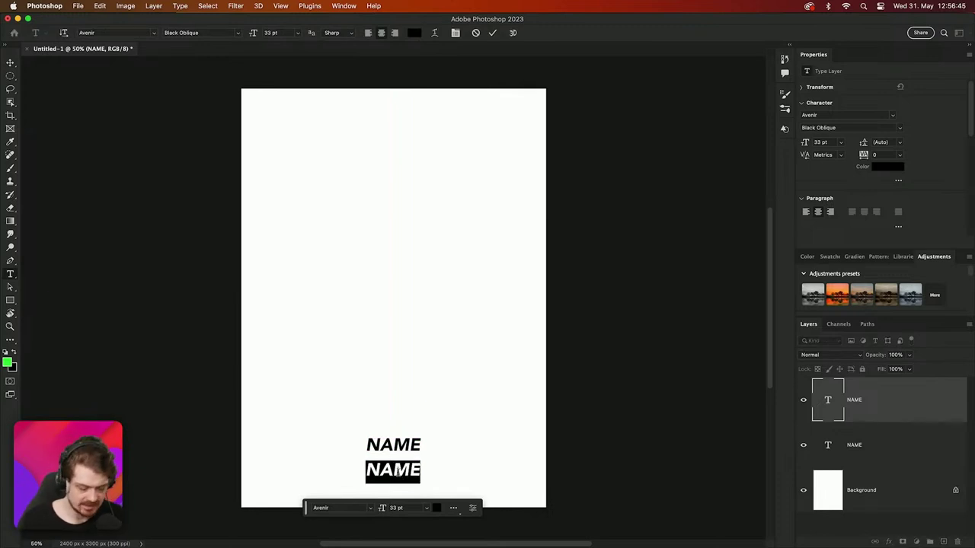
type("ID")
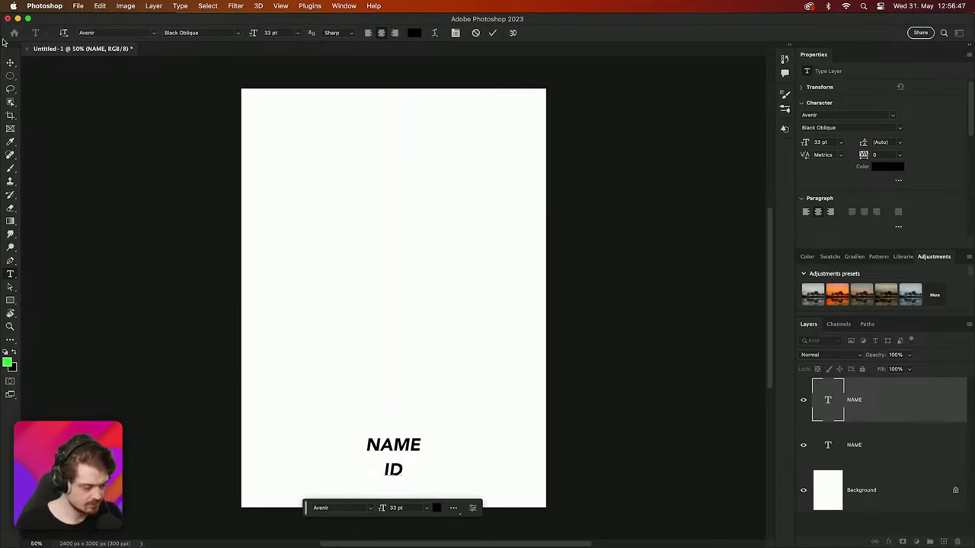
left_click(10, 63)
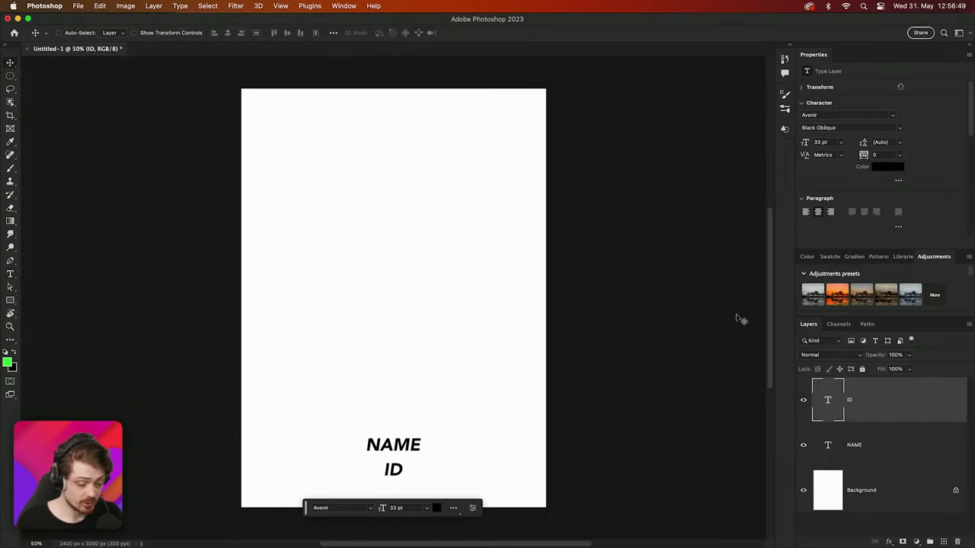
Fill a large circular selection with black on a new layer, then add another empty layer
left_click(8, 77)
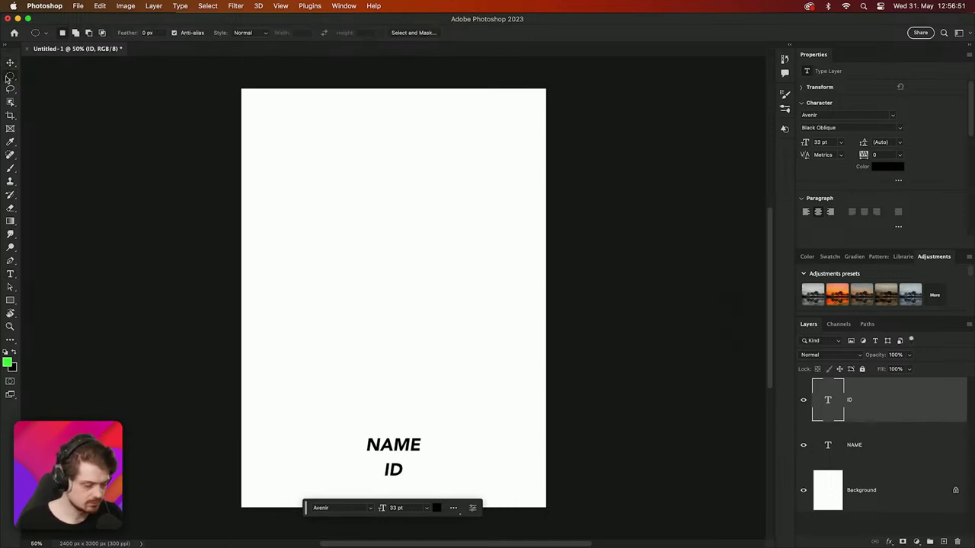
left_click_drag(294, 174, 530, 391)
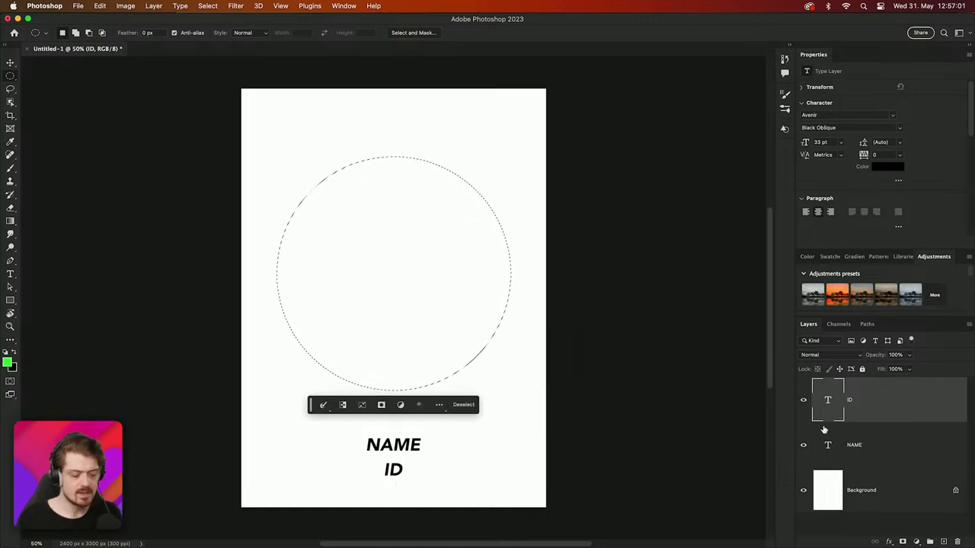
left_click(943, 541)
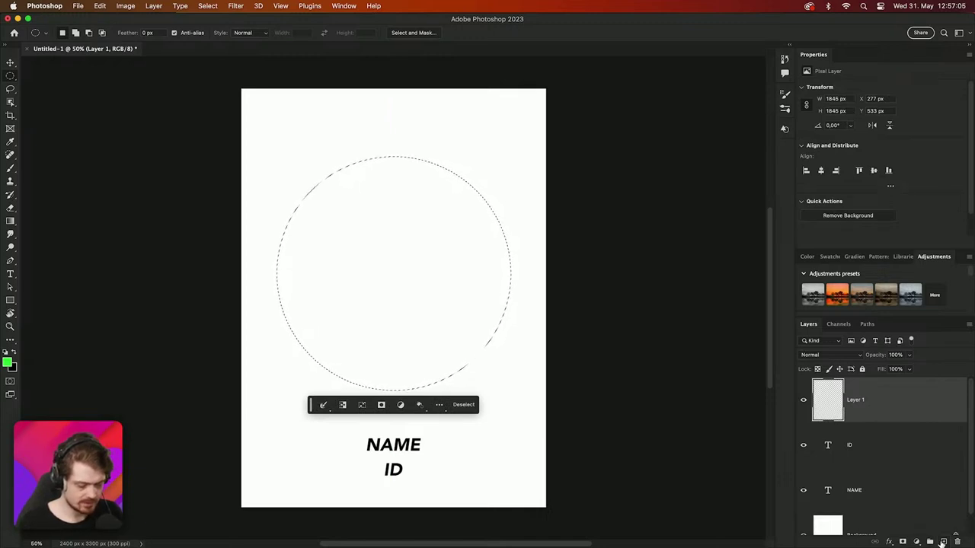
key("super+BackSpace")
key("super+d")
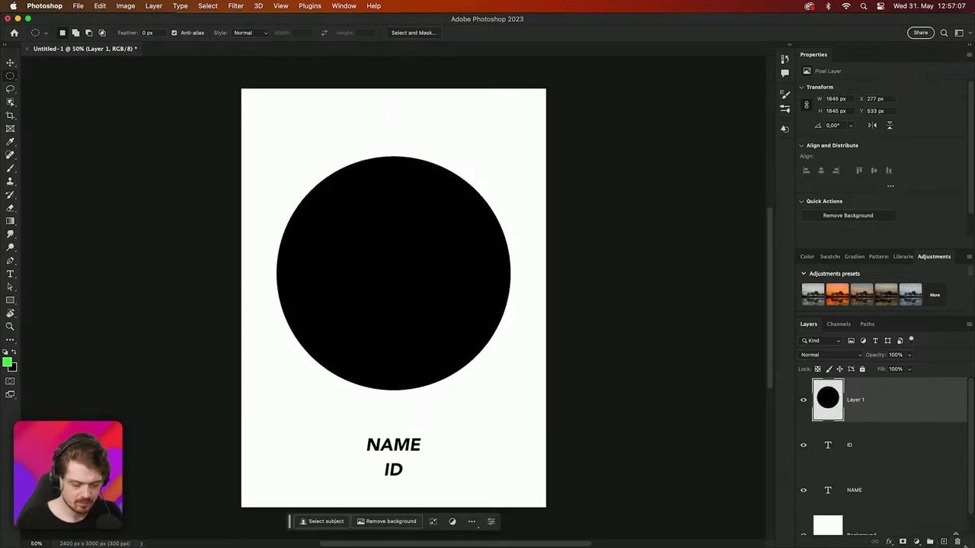
left_click(942, 542)
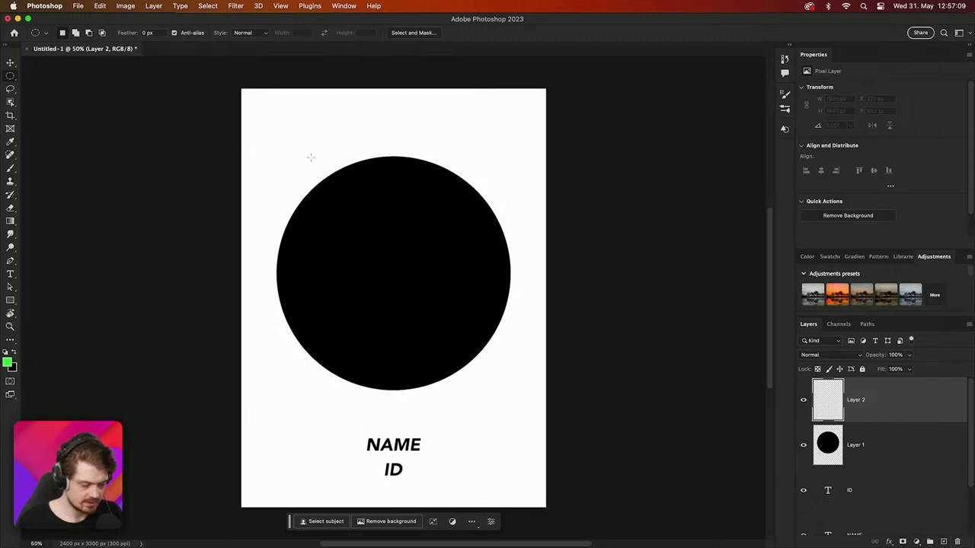
Clear the stray selection and switch to the Rectangular Marquee tool
left_click_drag(265, 140, 493, 335)
key("v")
key("super+d")
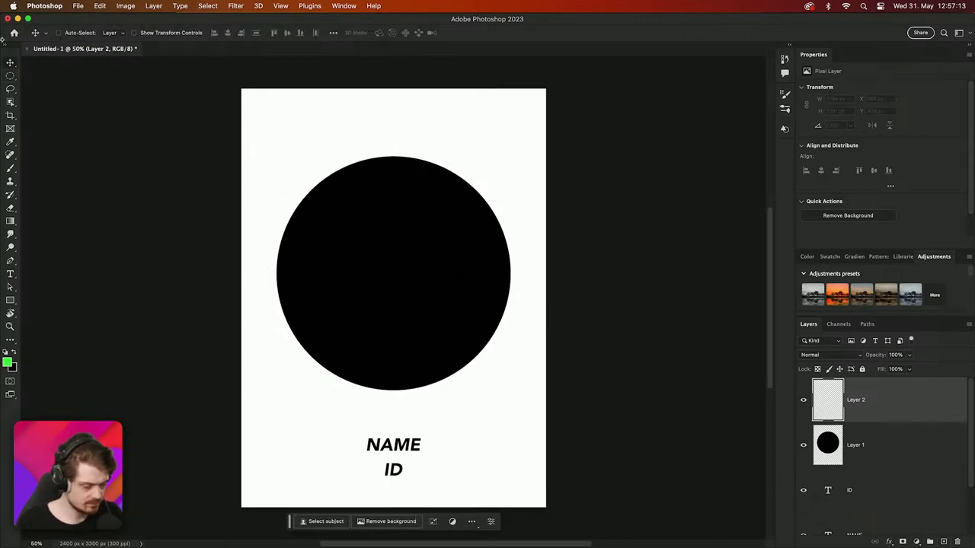
left_click(11, 88)
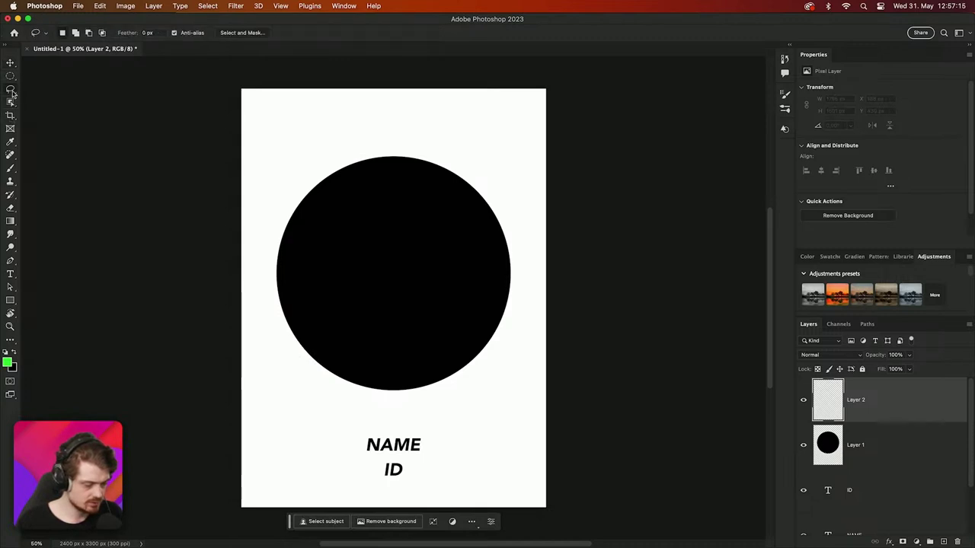
left_click(10, 77)
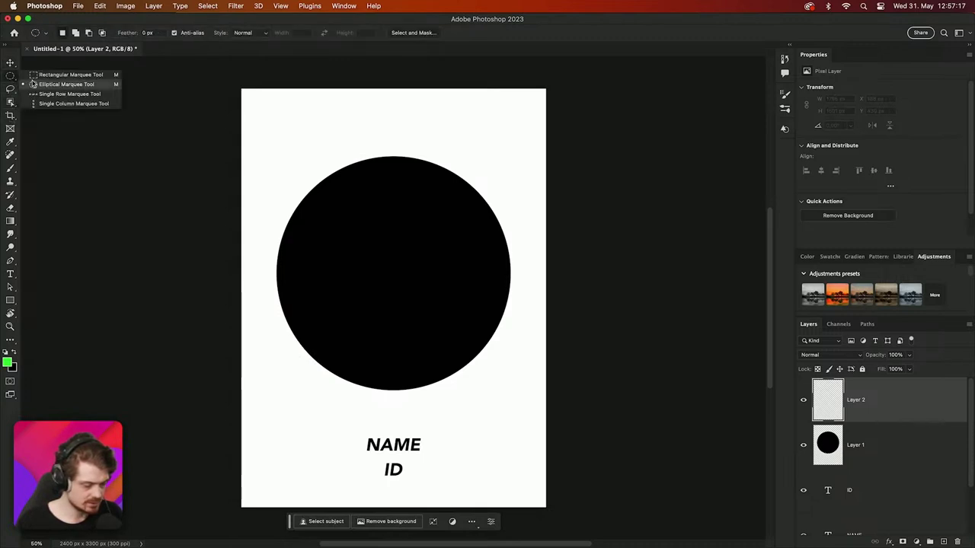
left_click(34, 83)
left_click(12, 79)
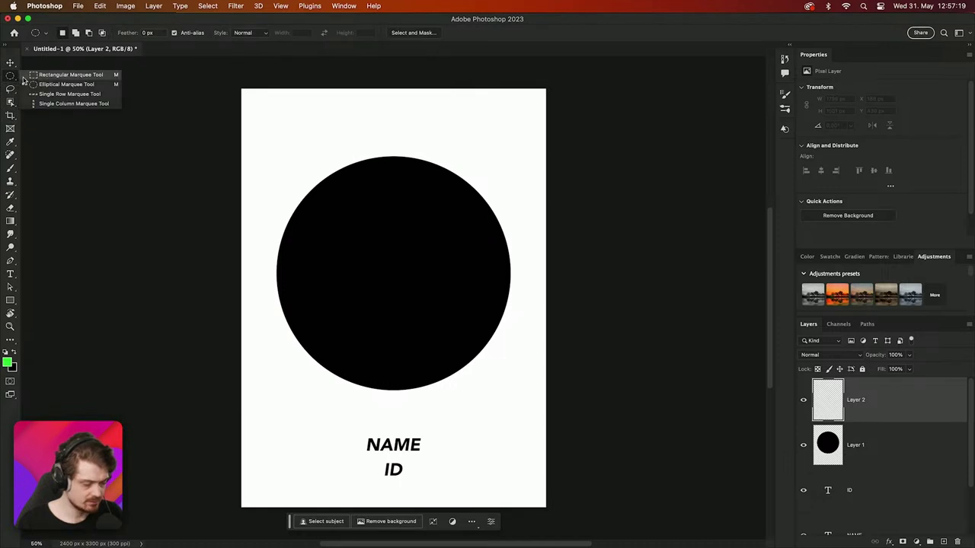
left_click(30, 76)
Fill a rectangle over the circle with green and clip it to the circle
left_click_drag(258, 145, 531, 402)
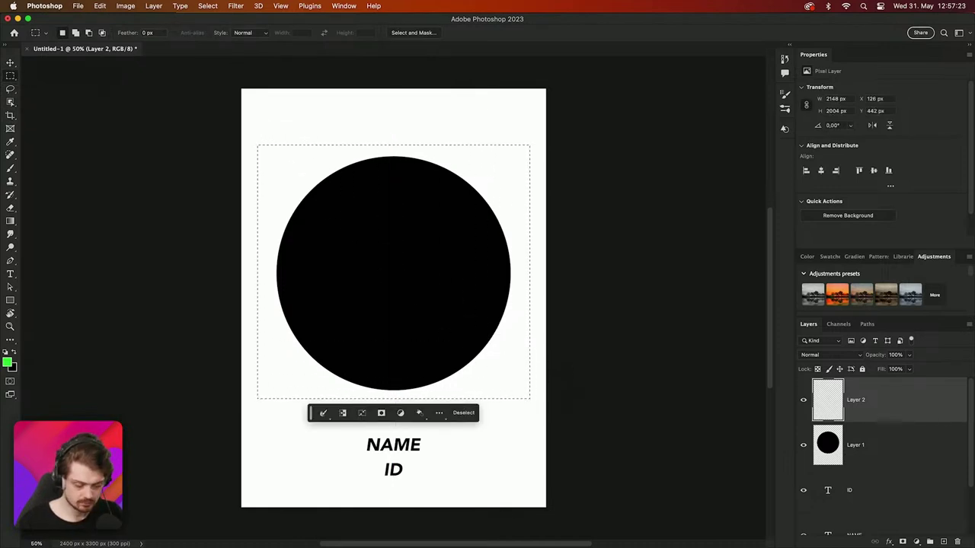
key("alt+BackSpace")
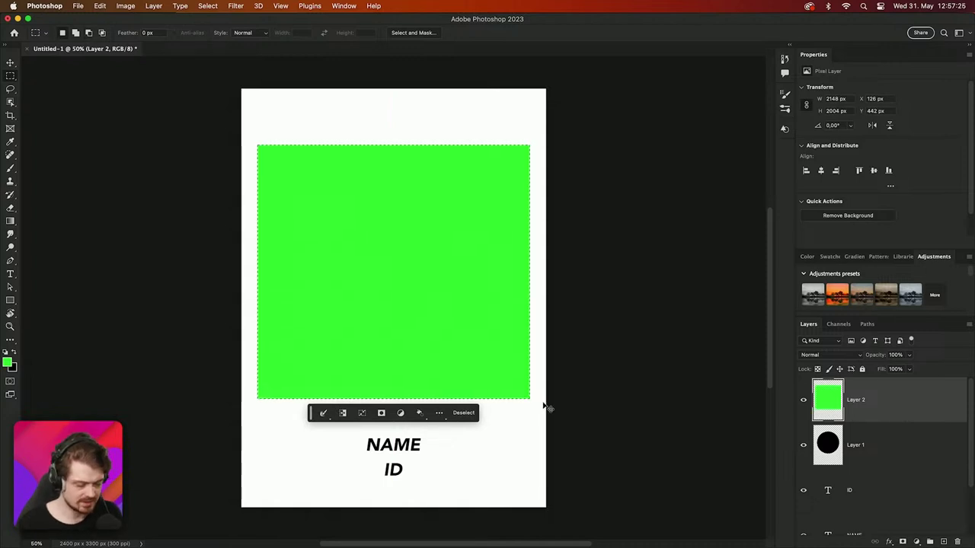
key("super+f")
key("Escape")
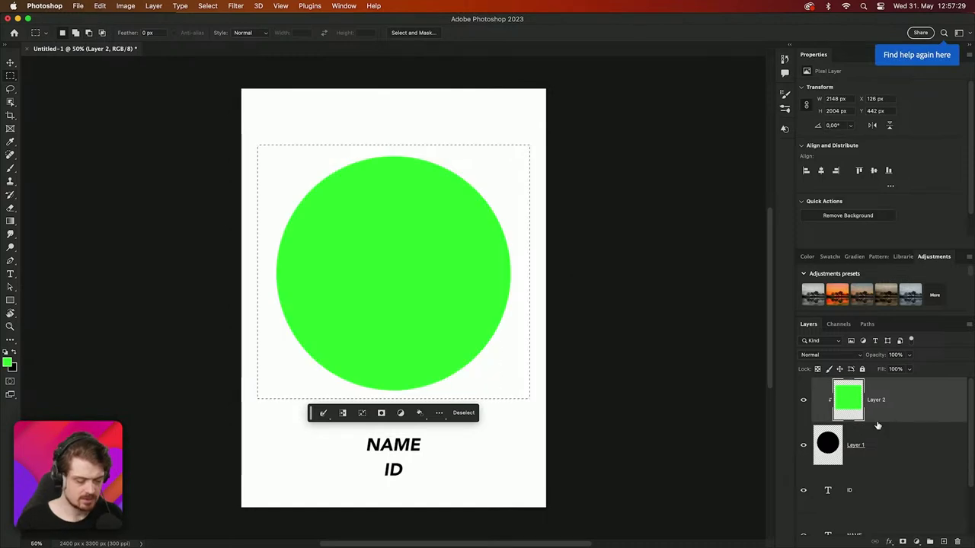
left_click(705, 491)
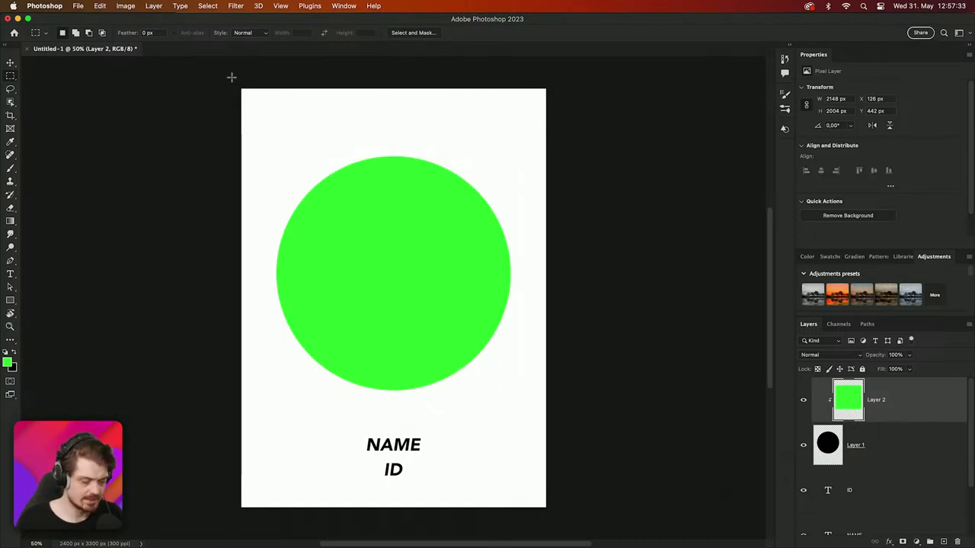
Fill a full-width top band with black on a new layer, then duplicate that layer
left_click_drag(231, 76, 408, 120)
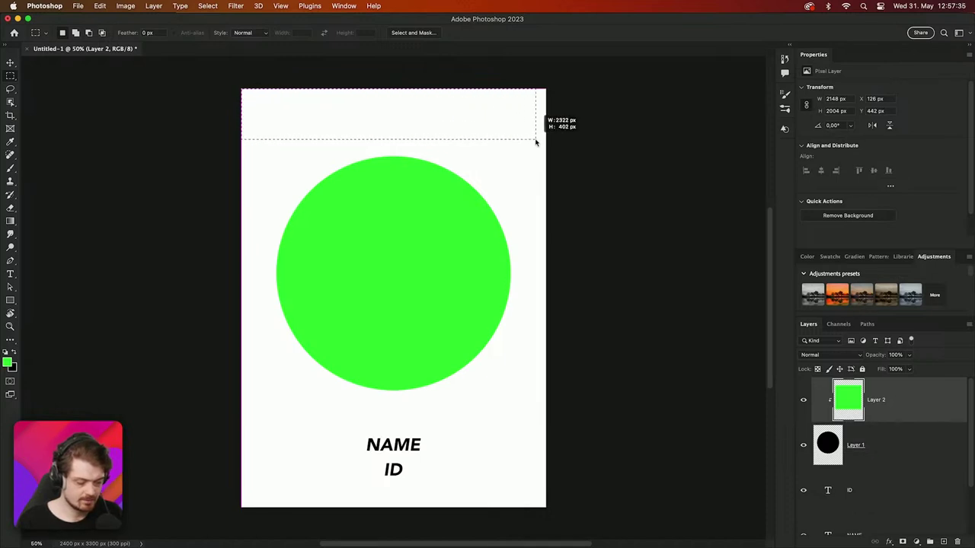
left_click_drag(546, 146, 550, 146)
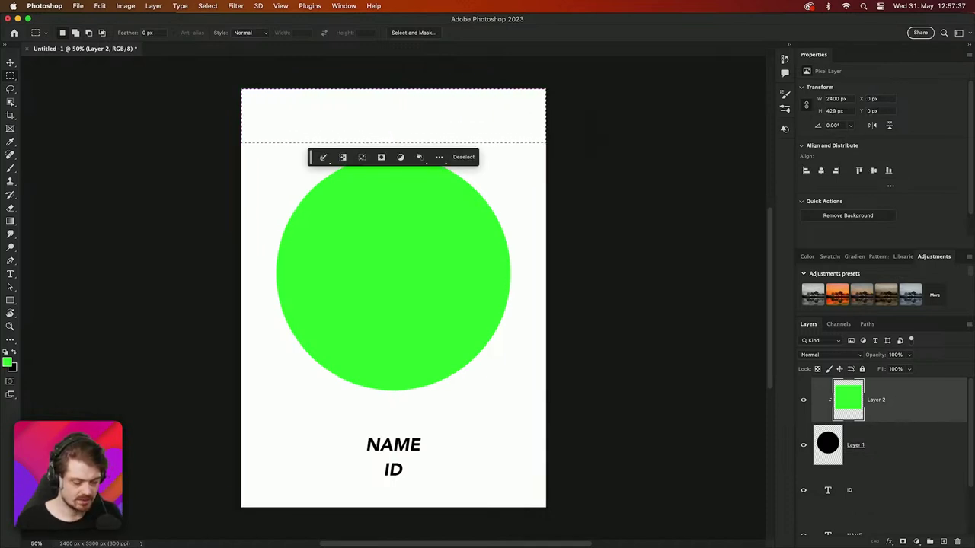
left_click(943, 541)
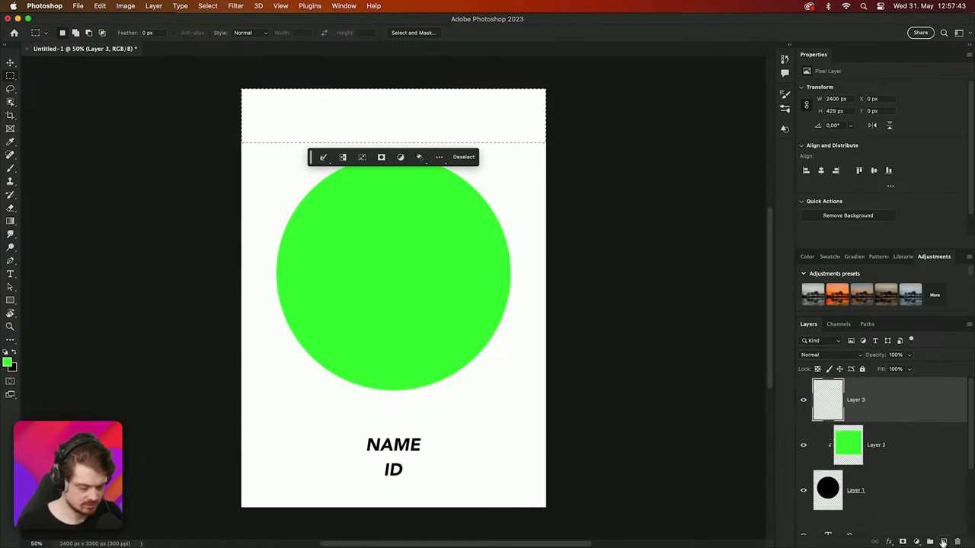
key("super+BackSpace")
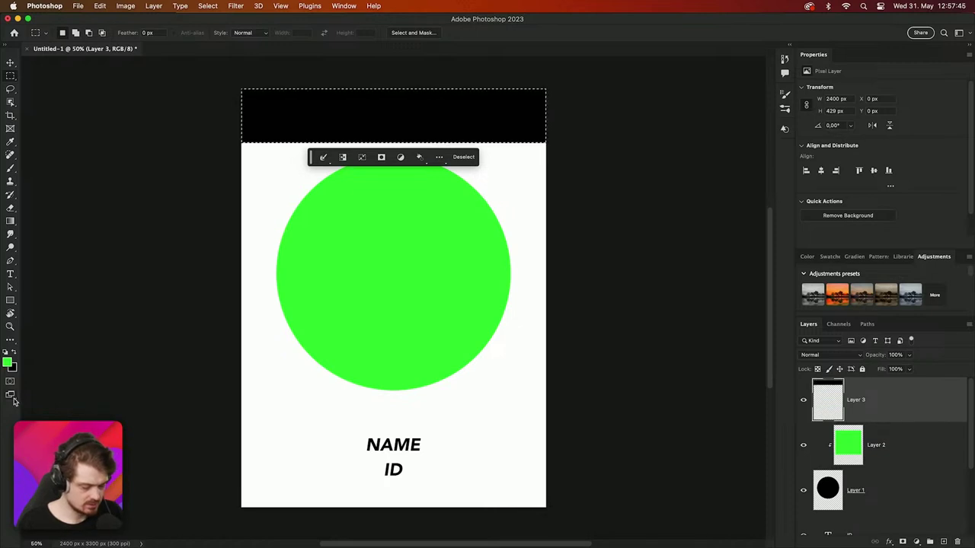
key("super+d")
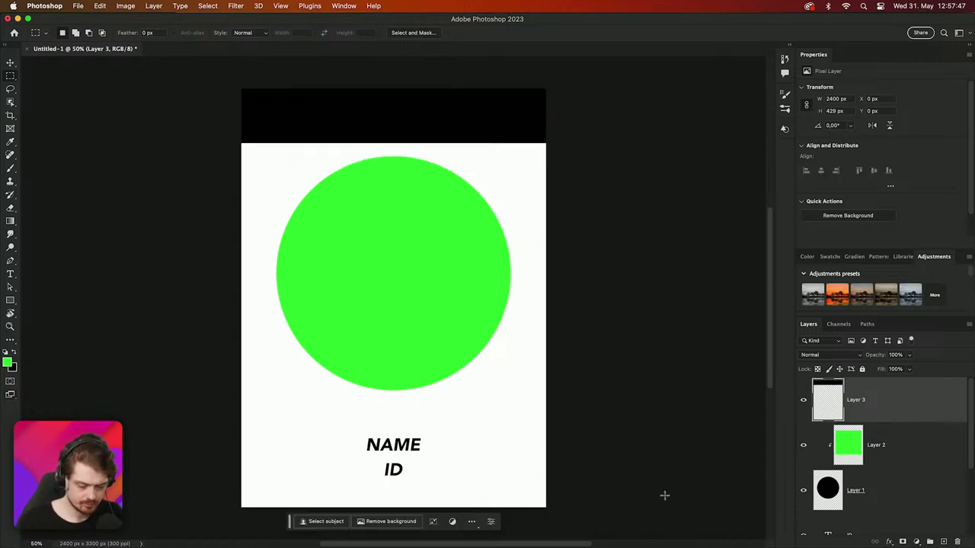
key("super+j")
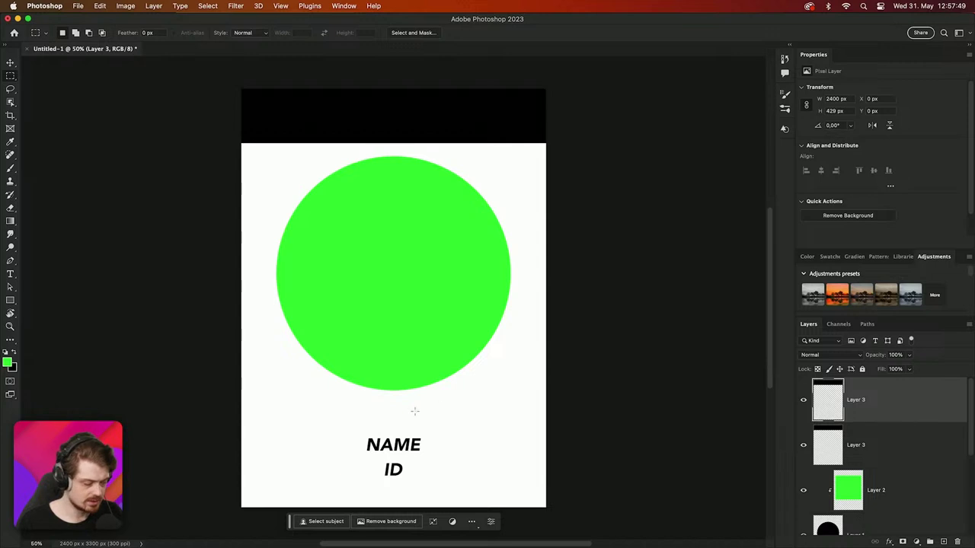
Load the header band as a selection and fill it with red #ff0000
left_click(831, 401, "super")
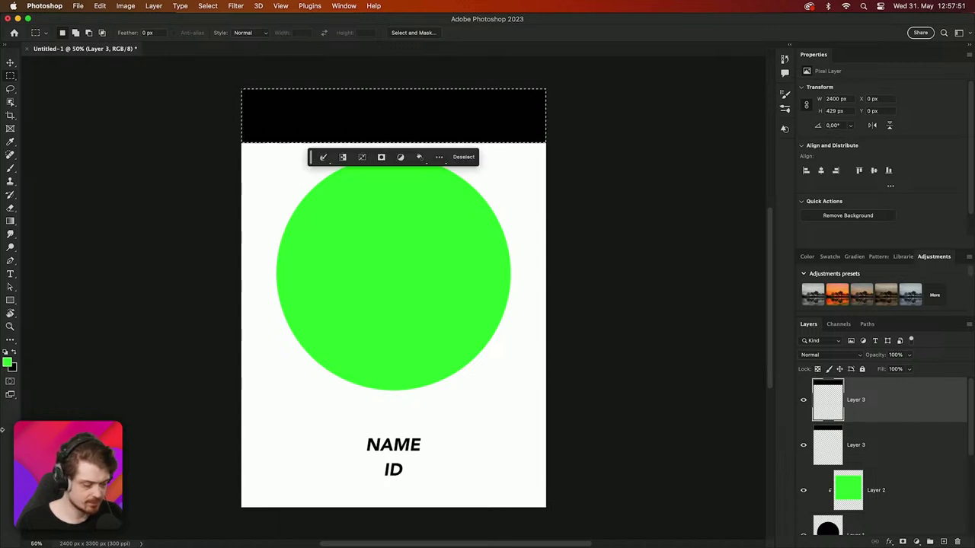
left_click(6, 363)
type("ff0000")
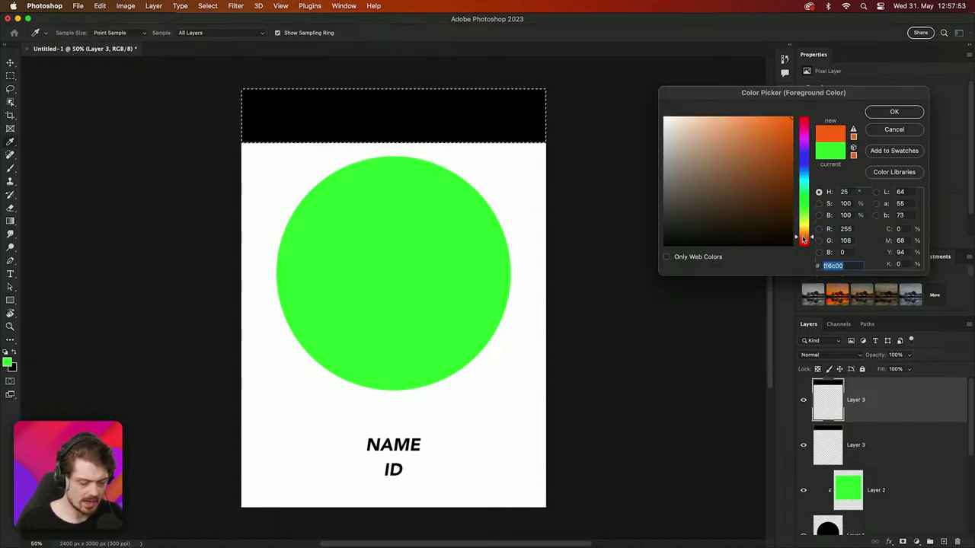
left_click(894, 112)
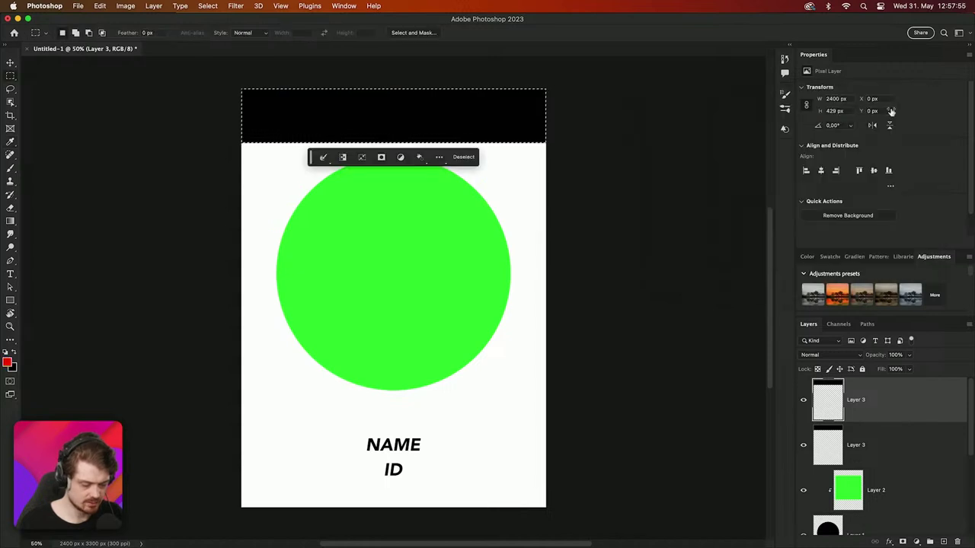
key("alt+BackSpace")
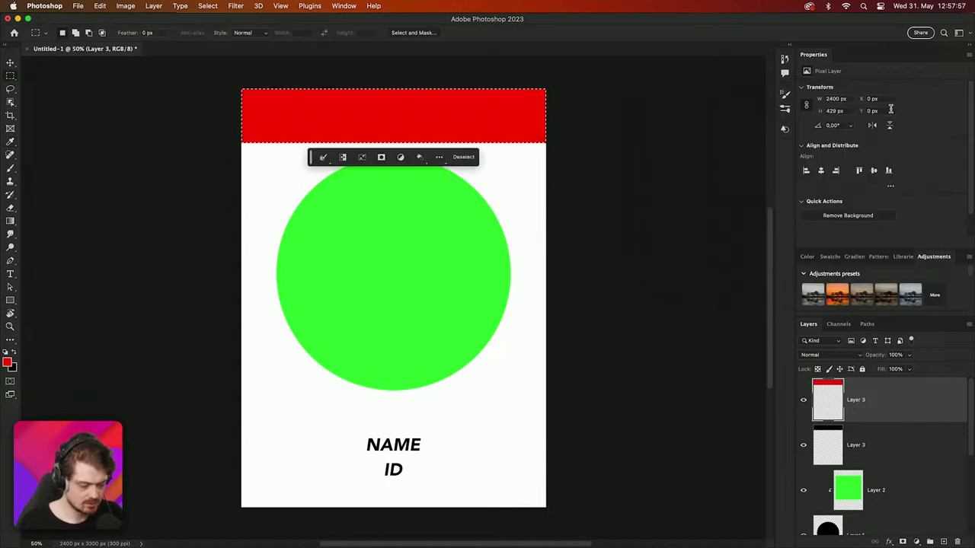
key("super+d")
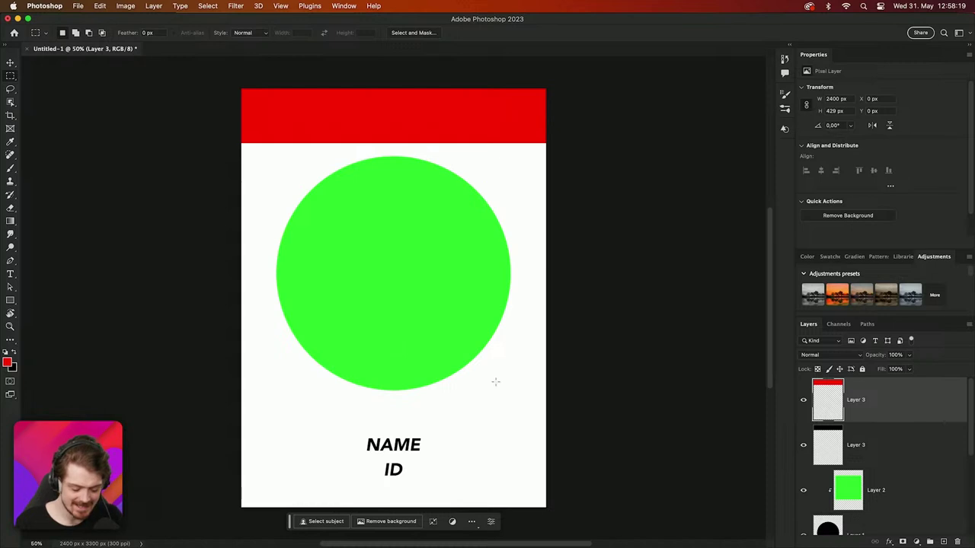
Rename Layer 2, the green circle fill, to Photo
scroll(888, 435, "down", 5)
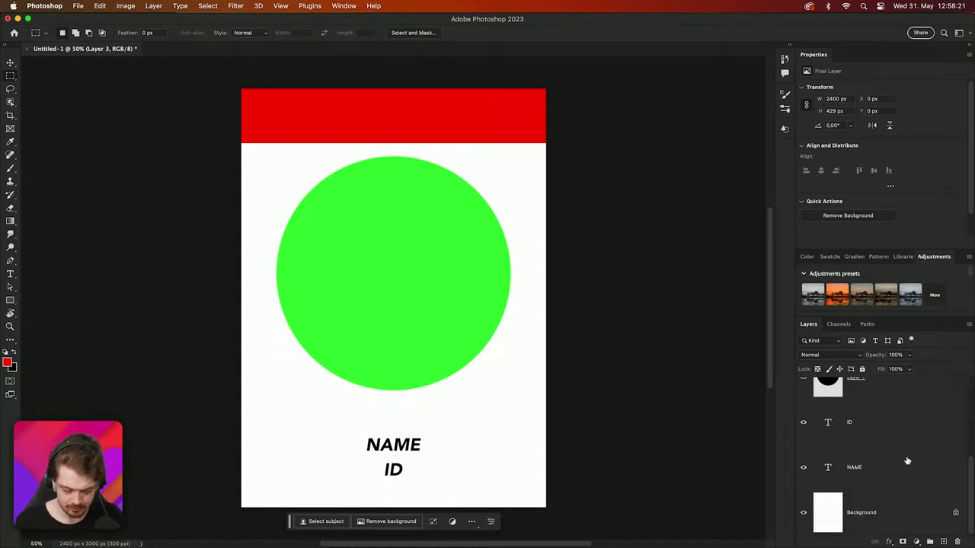
scroll(867, 453, "up", 3)
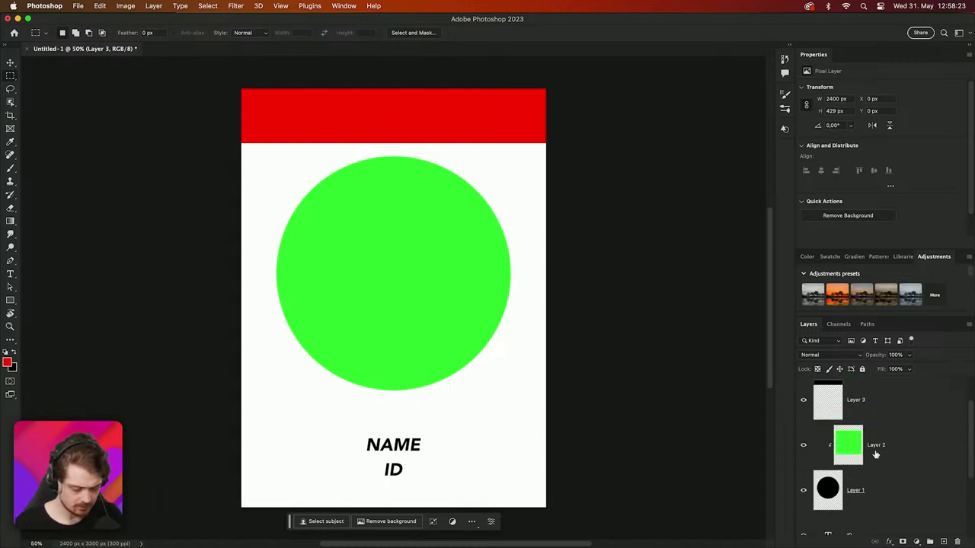
double_click(876, 444)
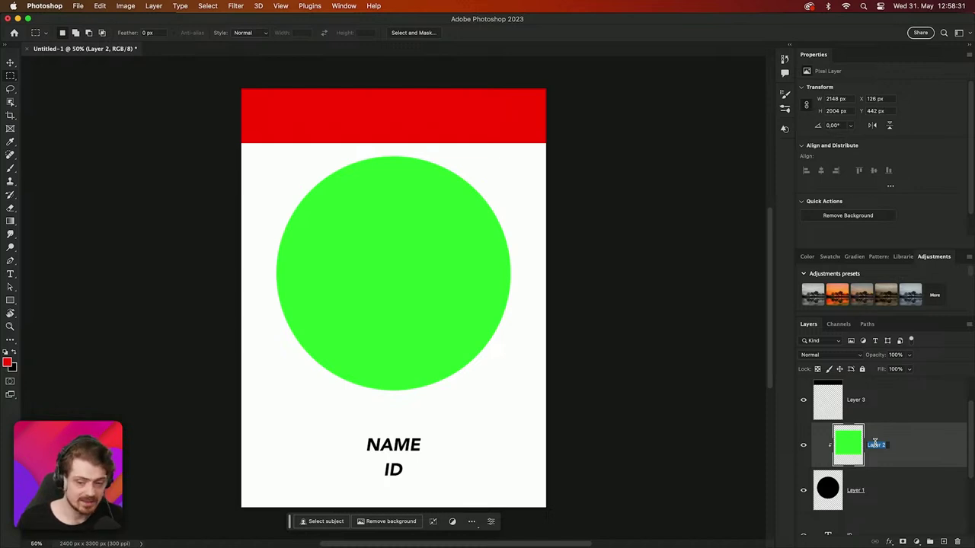
type("P")
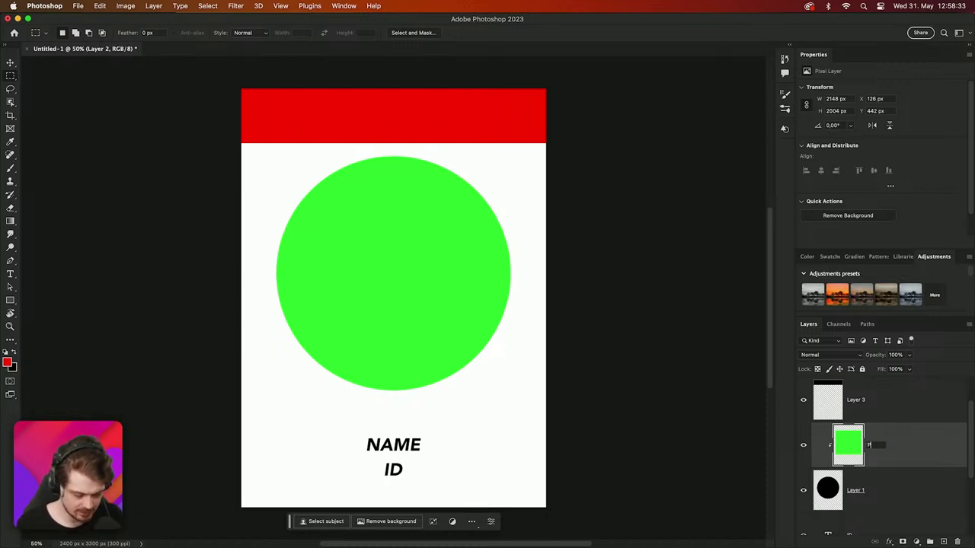
type("hoto")
key("Return")
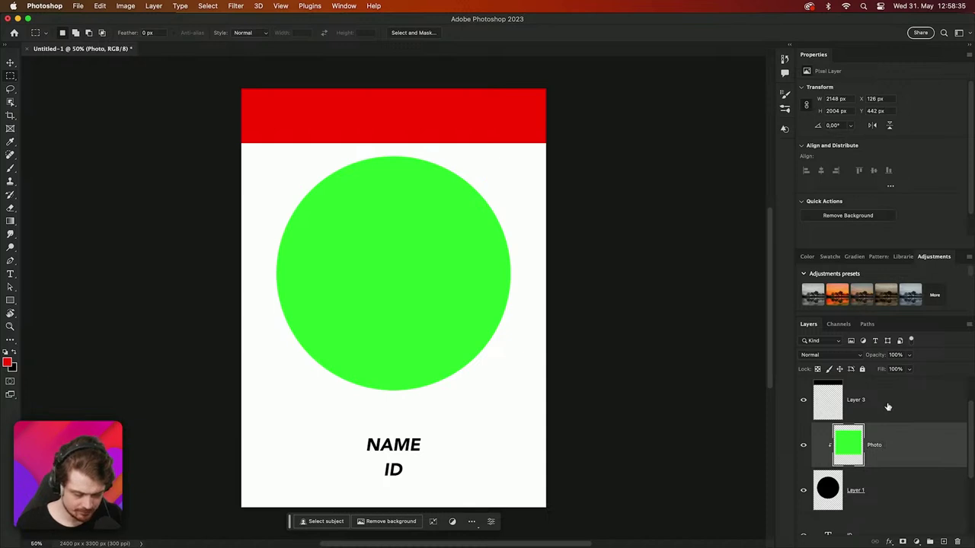
Rename the red header layer to Employee and check its visibility toggle
scroll(886, 404, "up", 2)
double_click(857, 399)
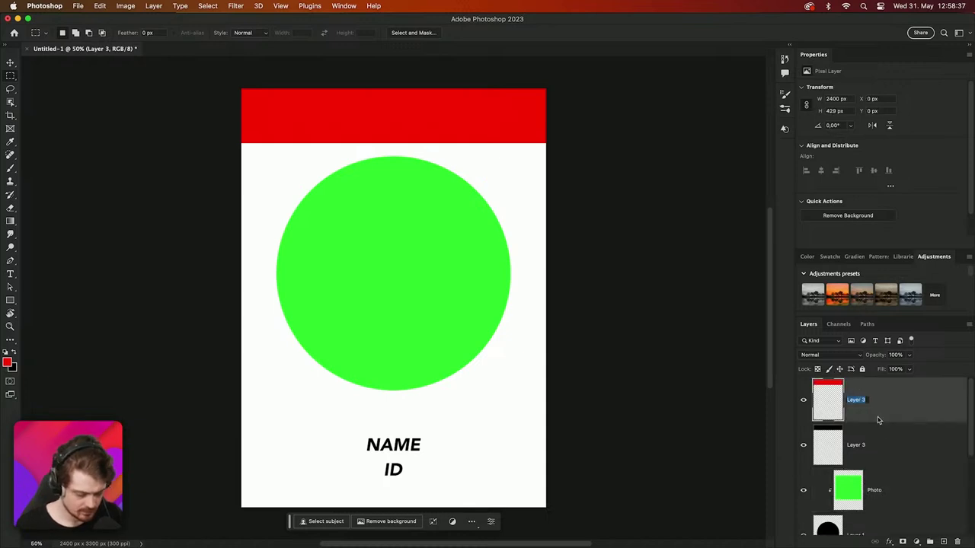
type("Employee")
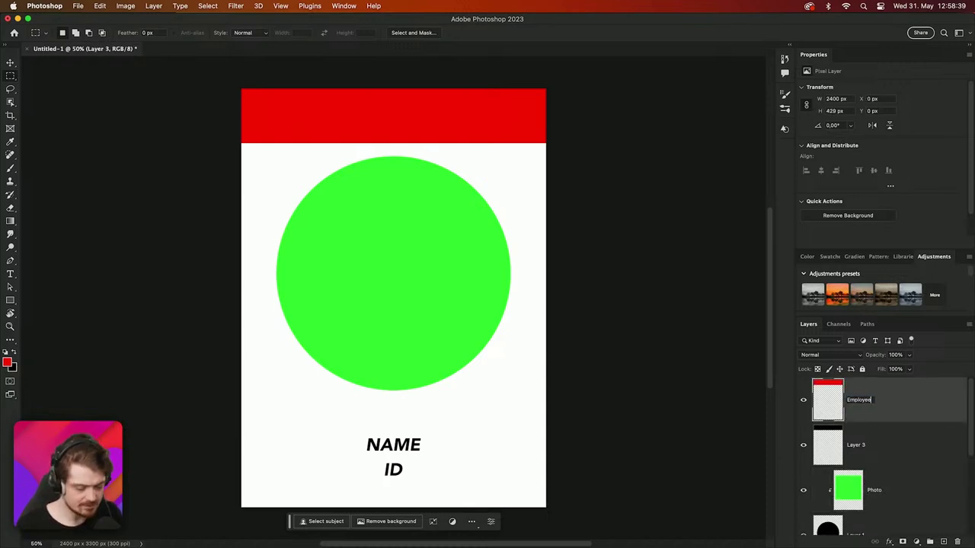
key("Return")
left_click(803, 396)
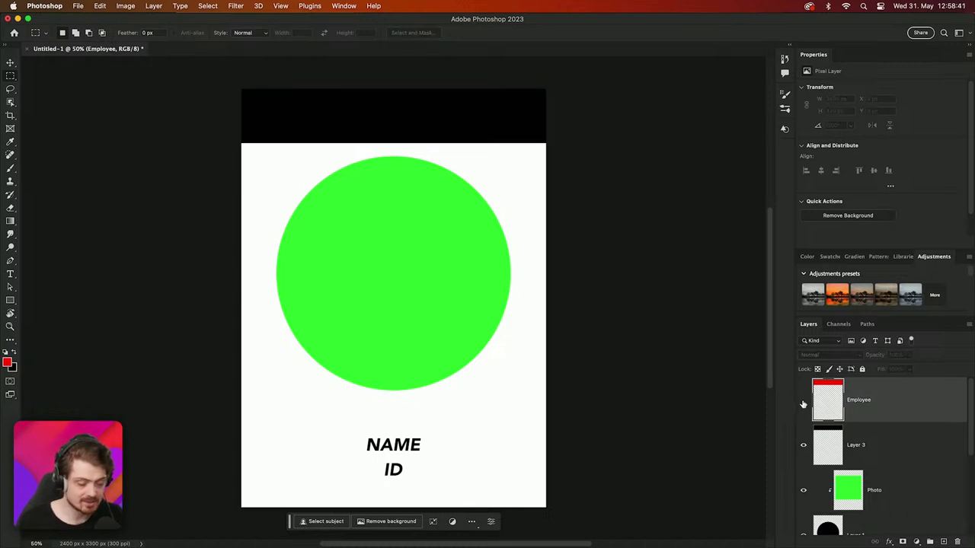
left_click(803, 402)
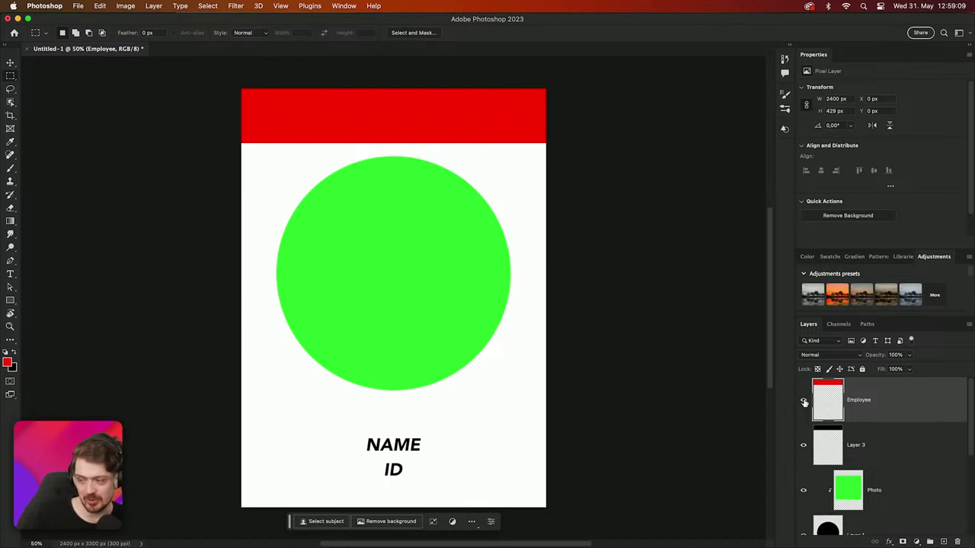
left_click(80, 5)
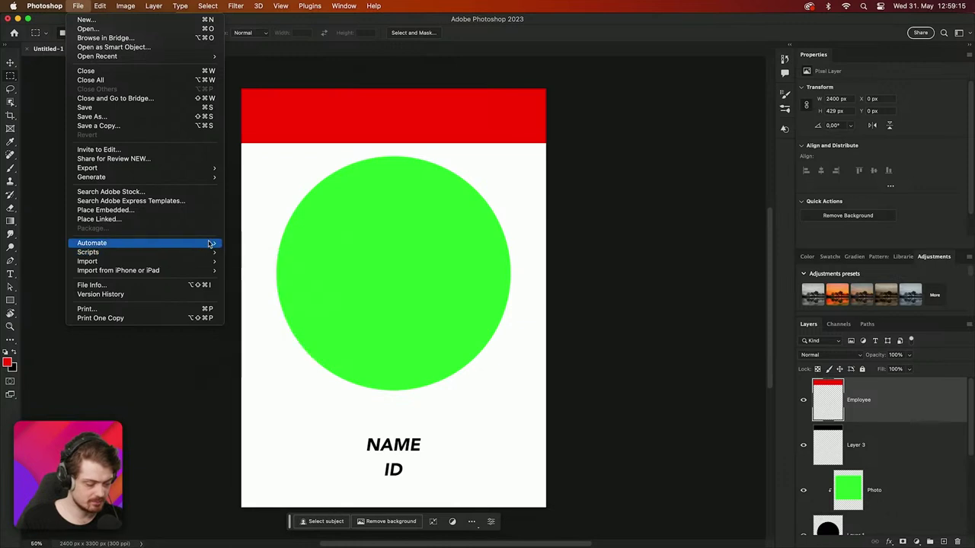
mouse_move(210, 242)
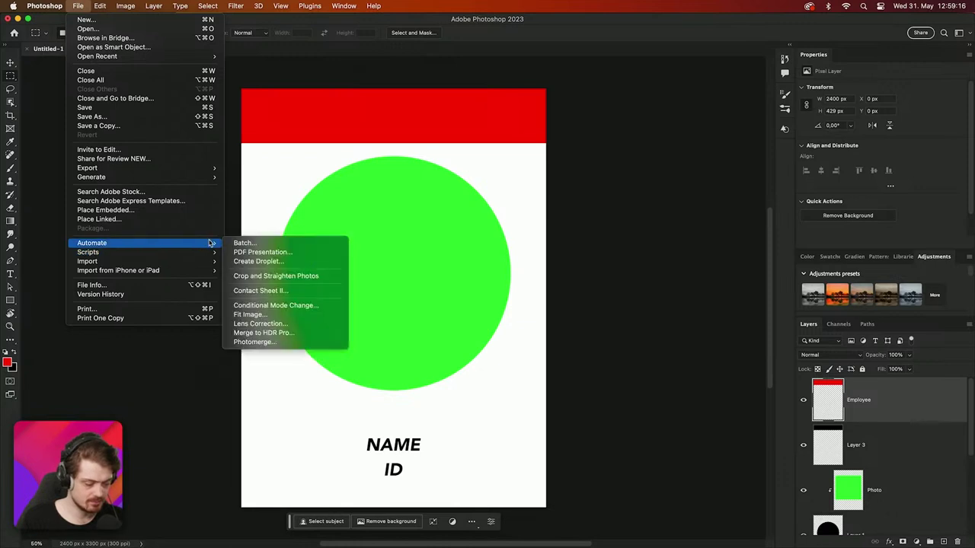
left_click(701, 316)
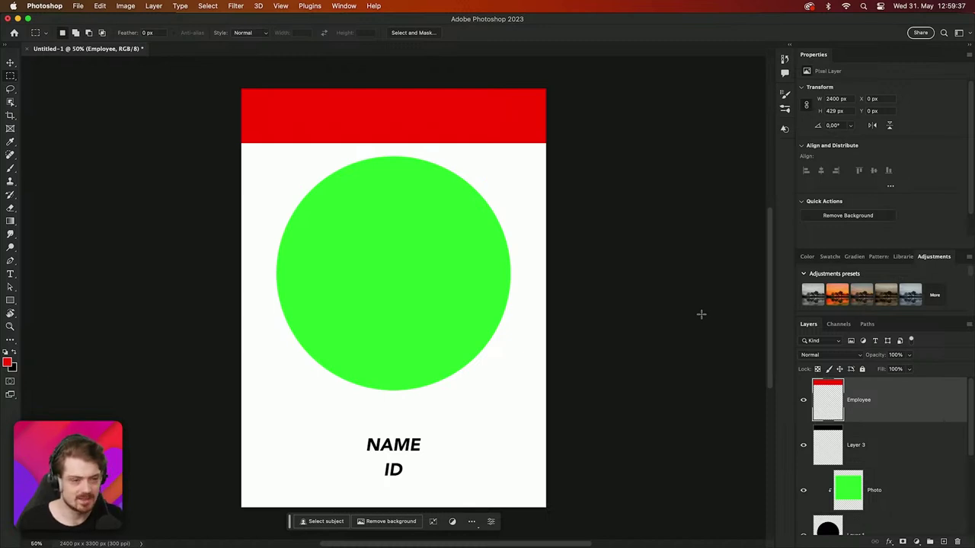
Open Image > Variables > Define… and shift the Variables dialog slightly right
left_click(127, 6)
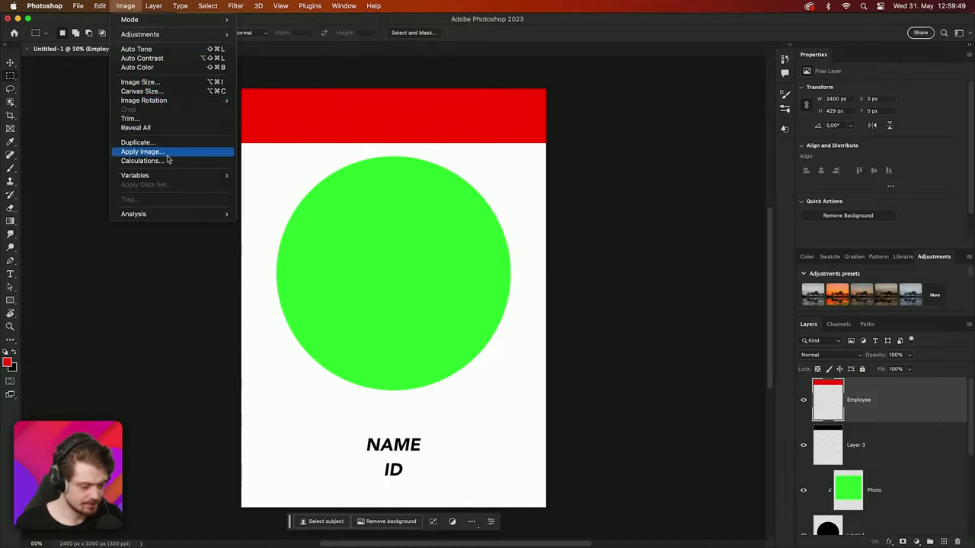
mouse_move(175, 178)
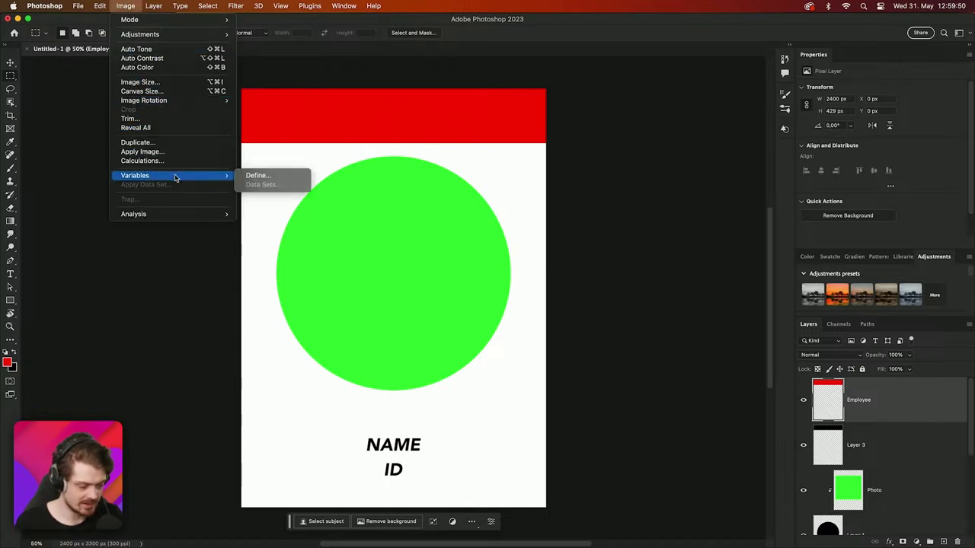
left_click(260, 177)
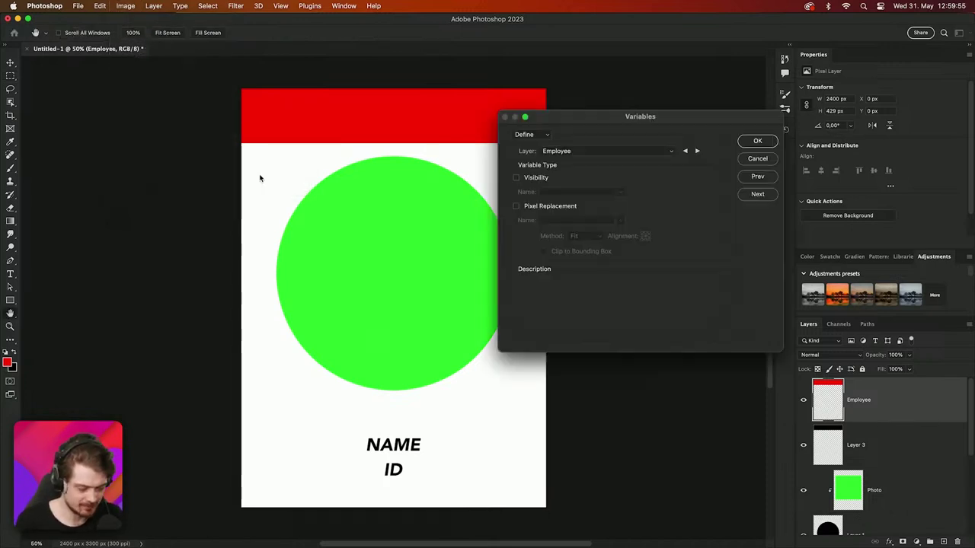
mouse_move(572, 115)
left_mouse_down()
mouse_move(603, 116)
mouse_move(574, 112)
left_mouse_up()
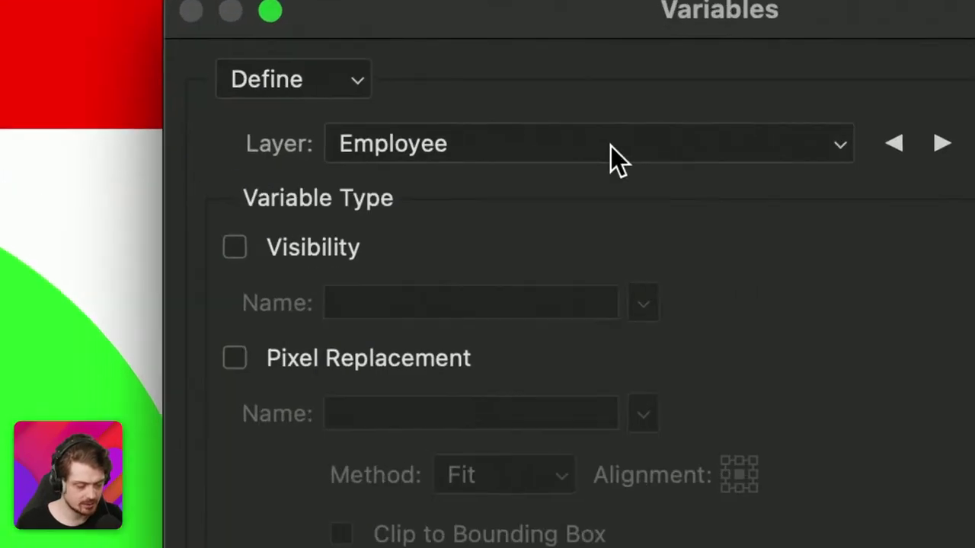
Define a Text Replacement variable named NAME on the NAME text layer
left_click(445, 151)
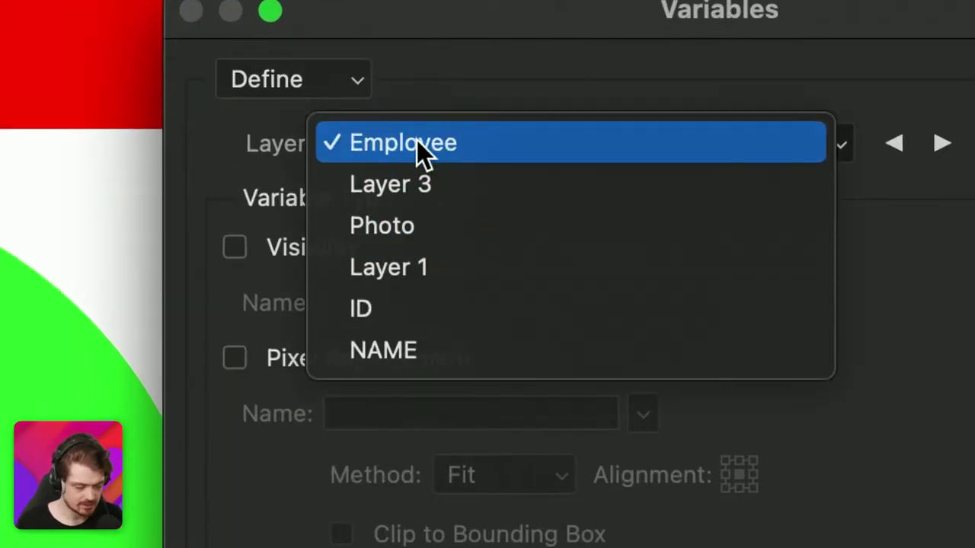
left_click(416, 142)
left_click(416, 143)
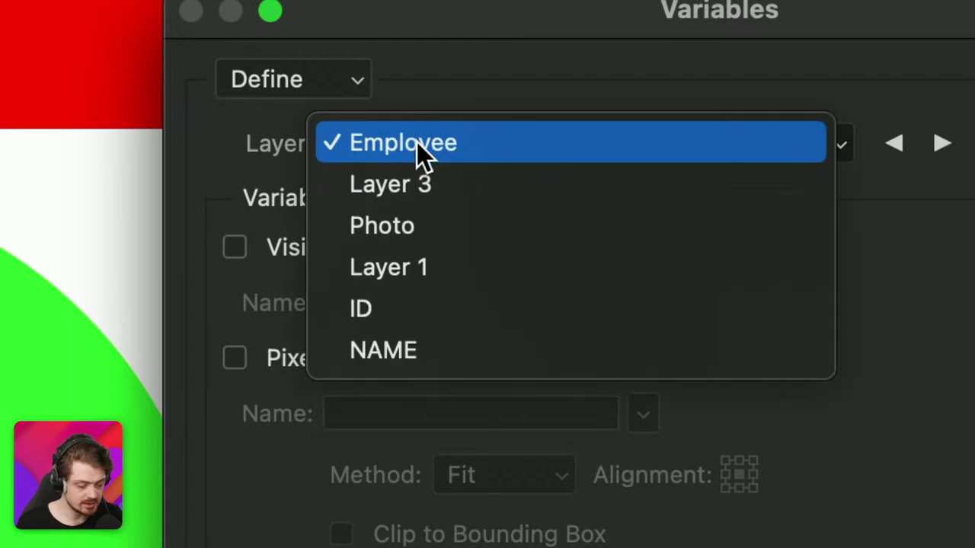
left_click(421, 336)
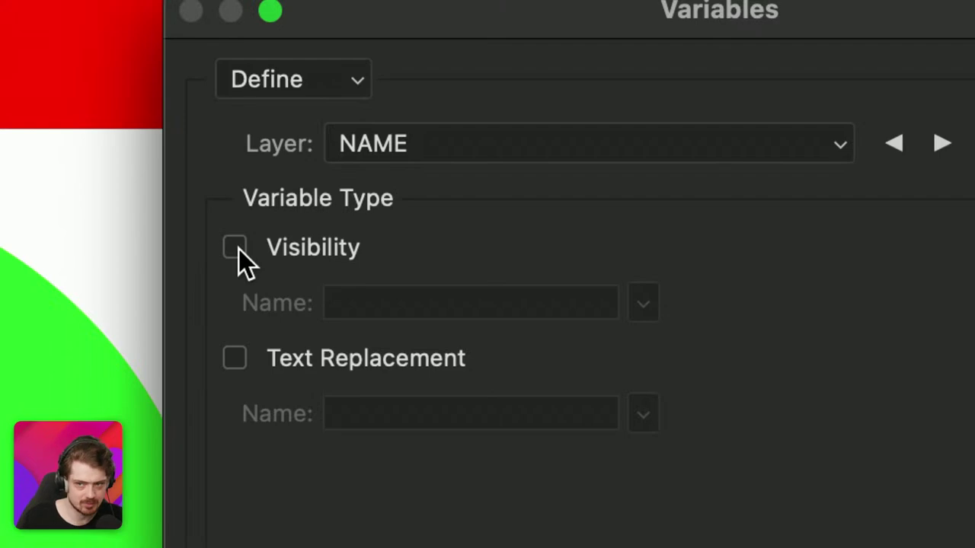
left_click(235, 358)
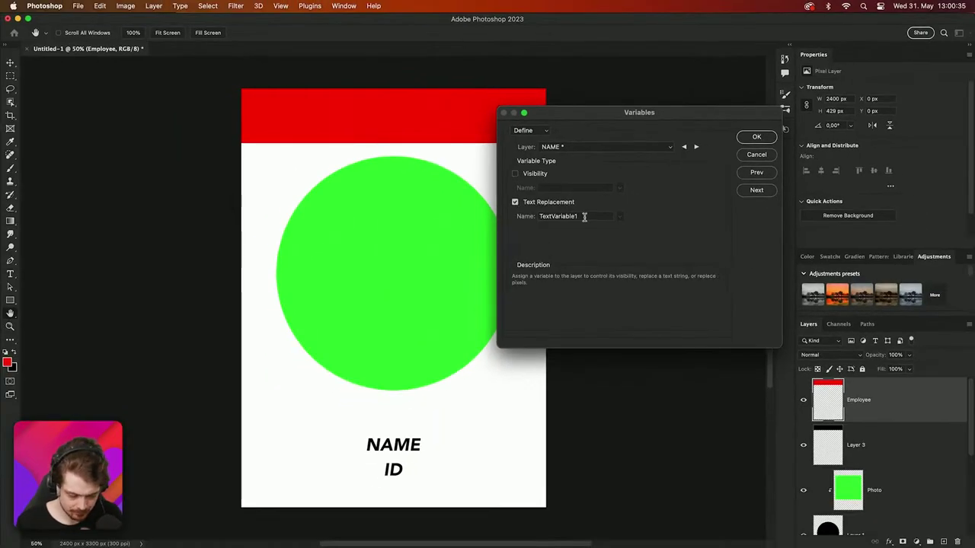
double_click(592, 219)
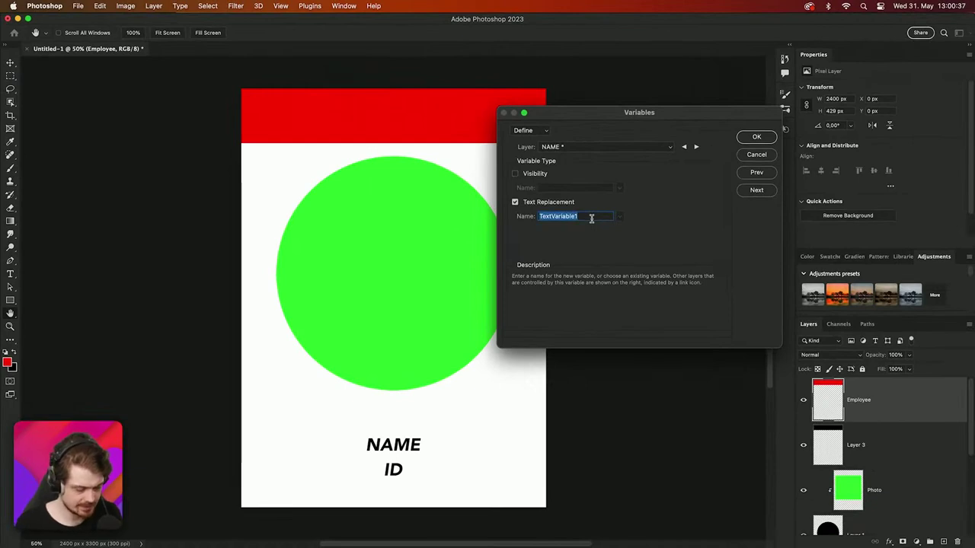
type("NAME")
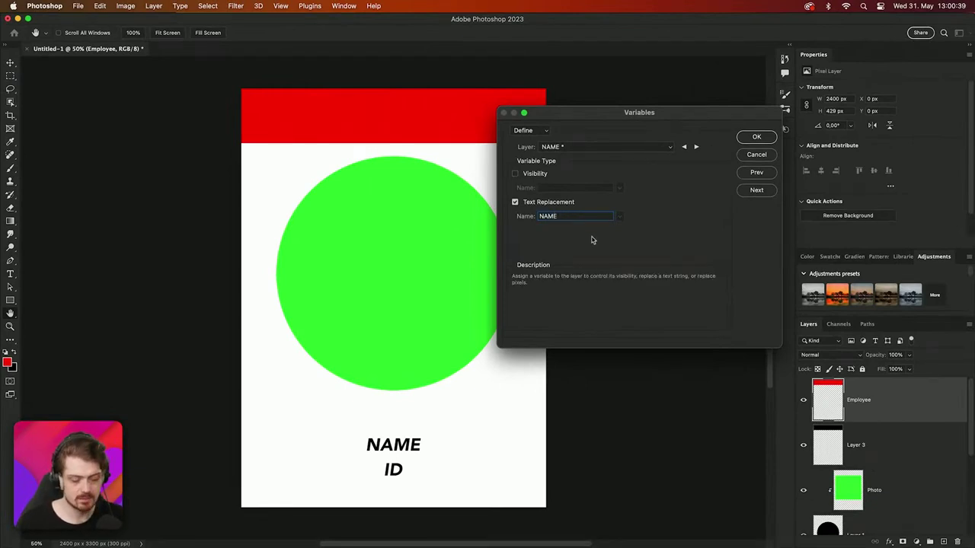
Define a Text Replacement variable named ID on the ID text layer
left_click(631, 150)
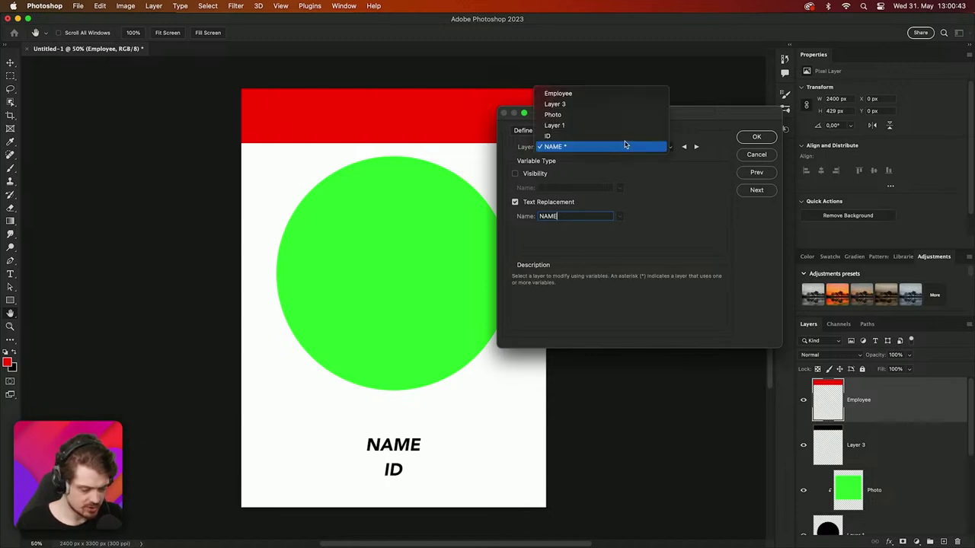
left_click(623, 137)
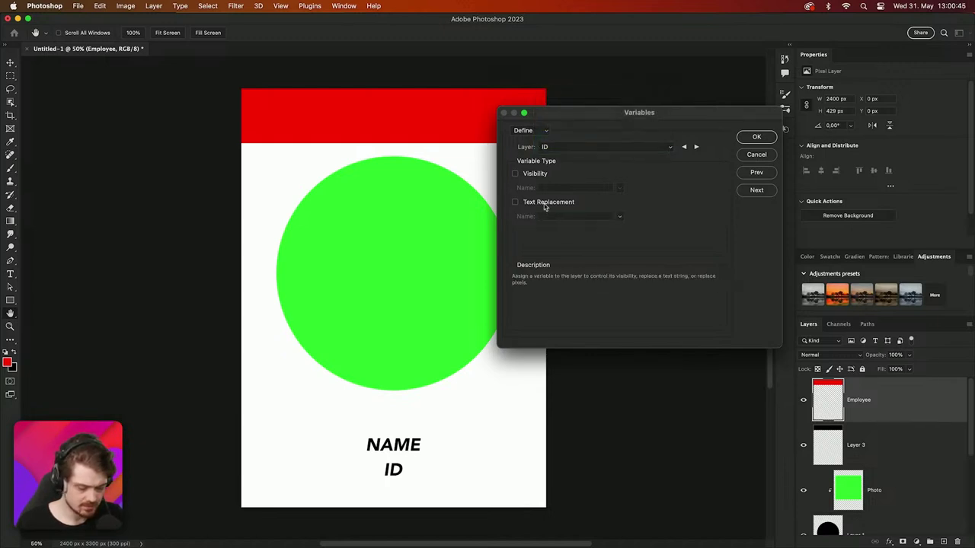
left_click(545, 203)
type("ID")
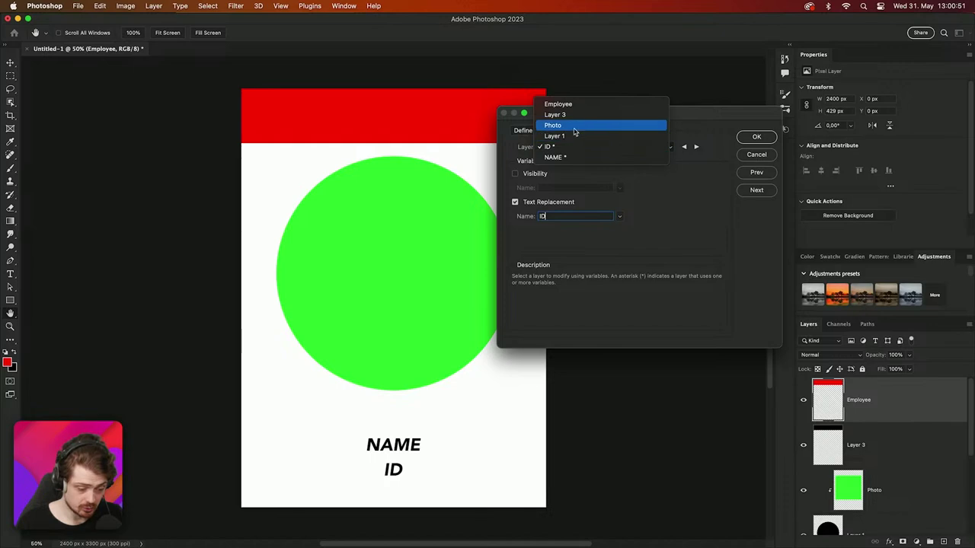
Add a Pixel Replacement variable named PHOTO to the Photo layer
left_click(573, 126)
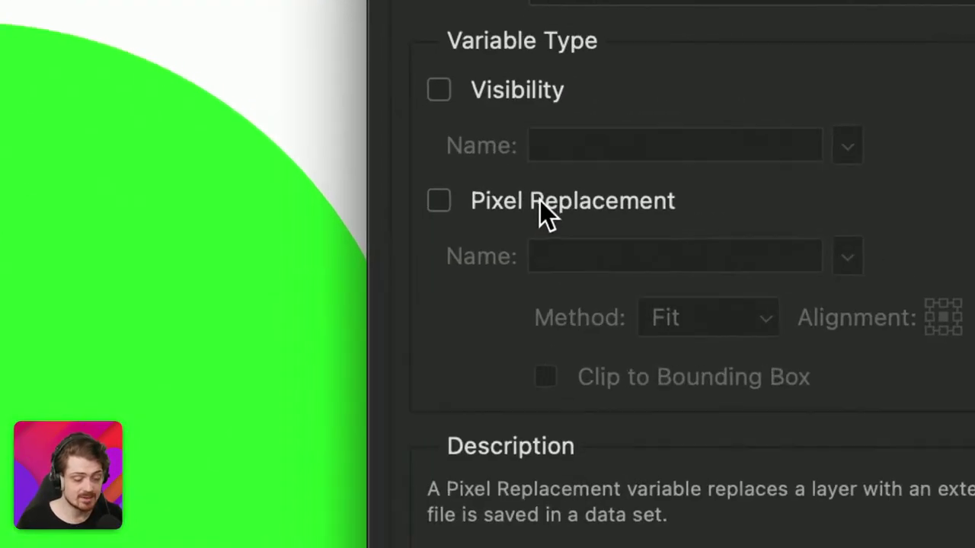
left_click(540, 200)
left_click(732, 251)
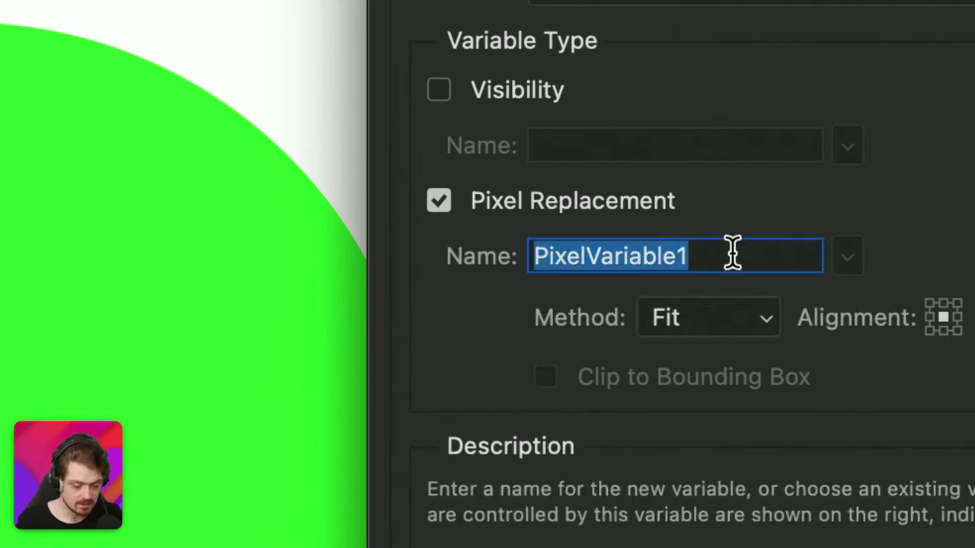
type("PHOTO")
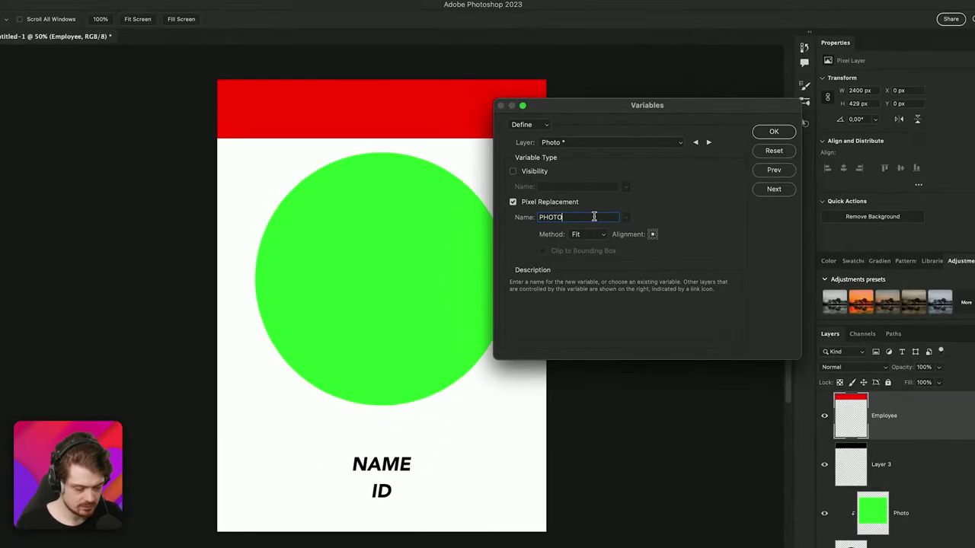
Set the PHOTO variable's sizing method to Fill, briefly trying Conform first
mouse_move(589, 235)
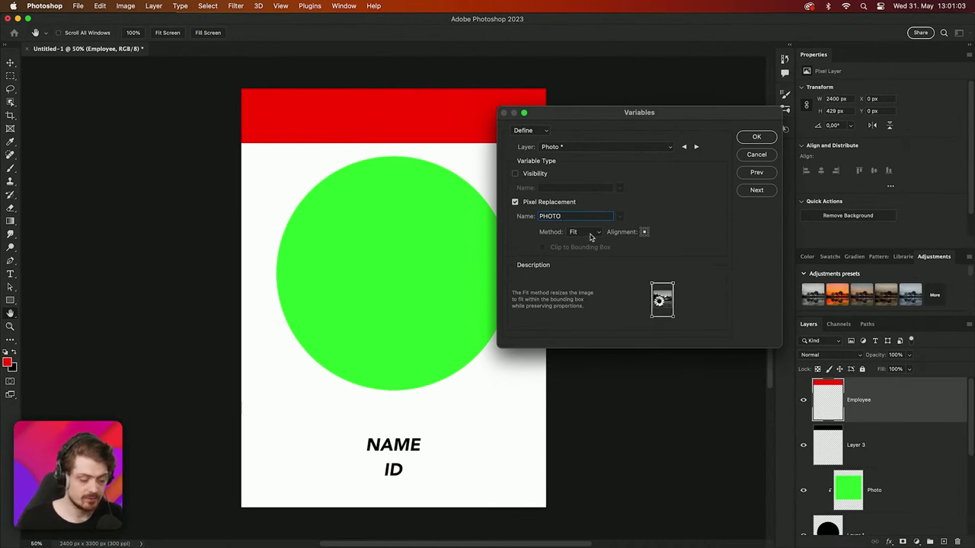
left_click(589, 235)
left_click(588, 245)
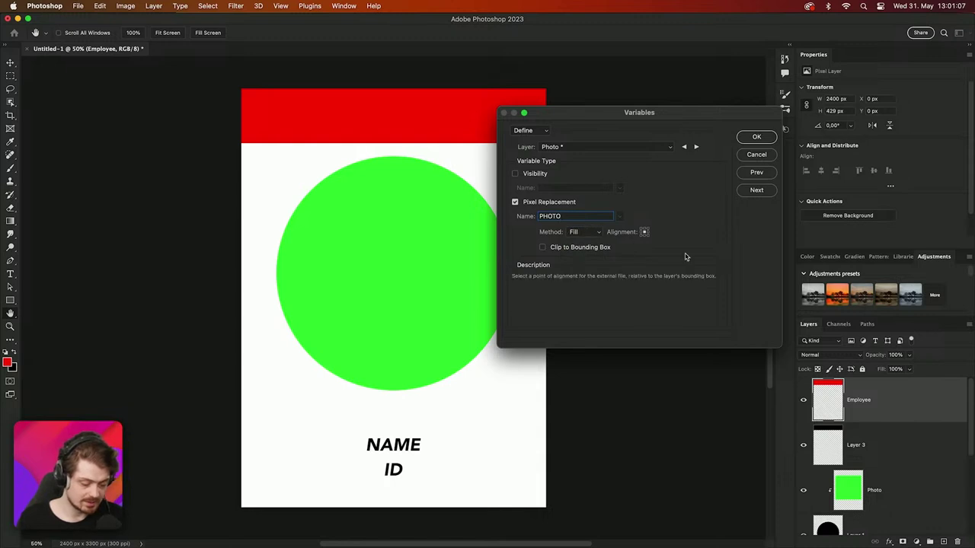
mouse_move(592, 236)
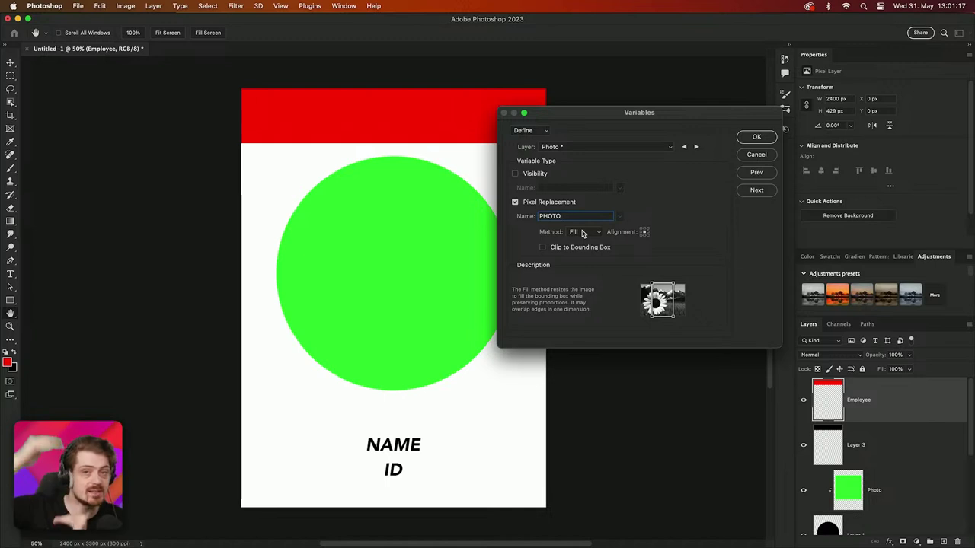
left_click(582, 233)
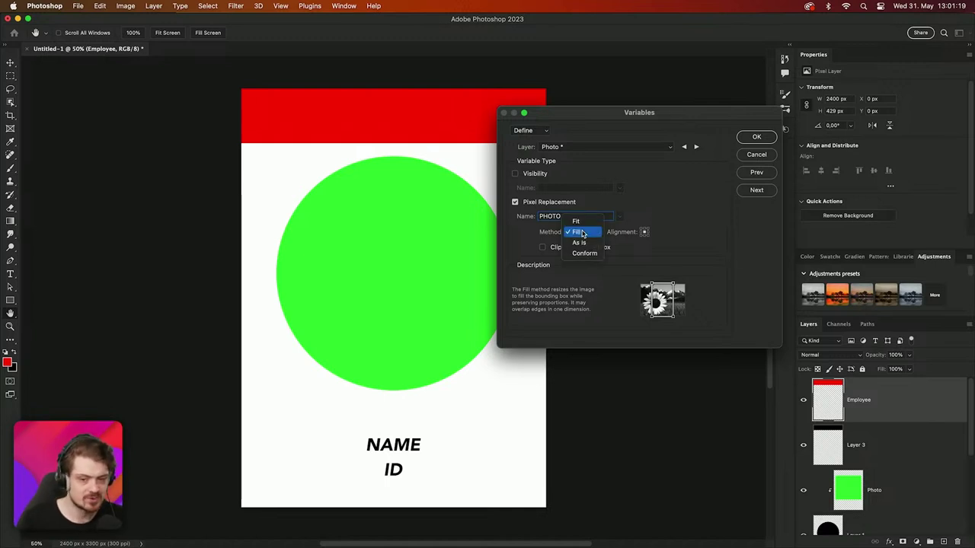
left_click(584, 253)
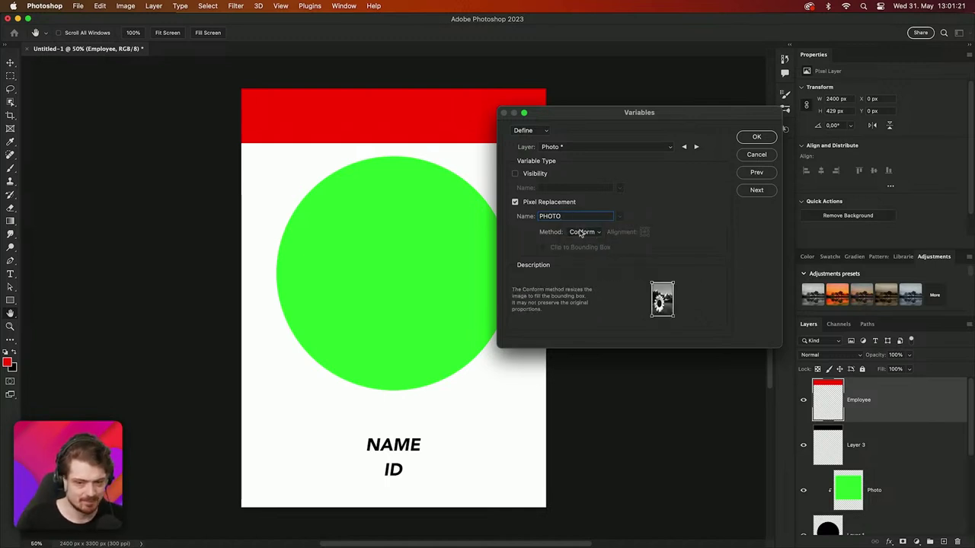
left_click(580, 233)
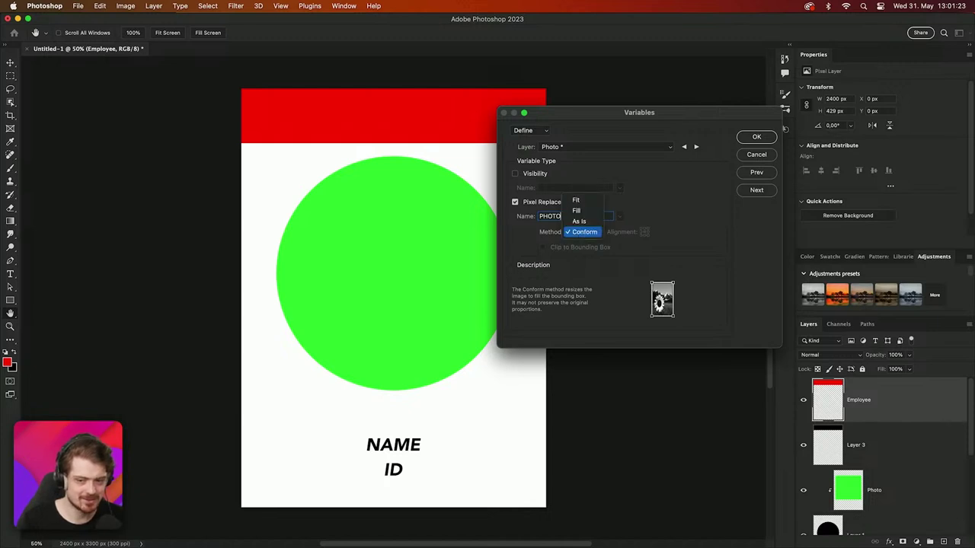
left_click(578, 212)
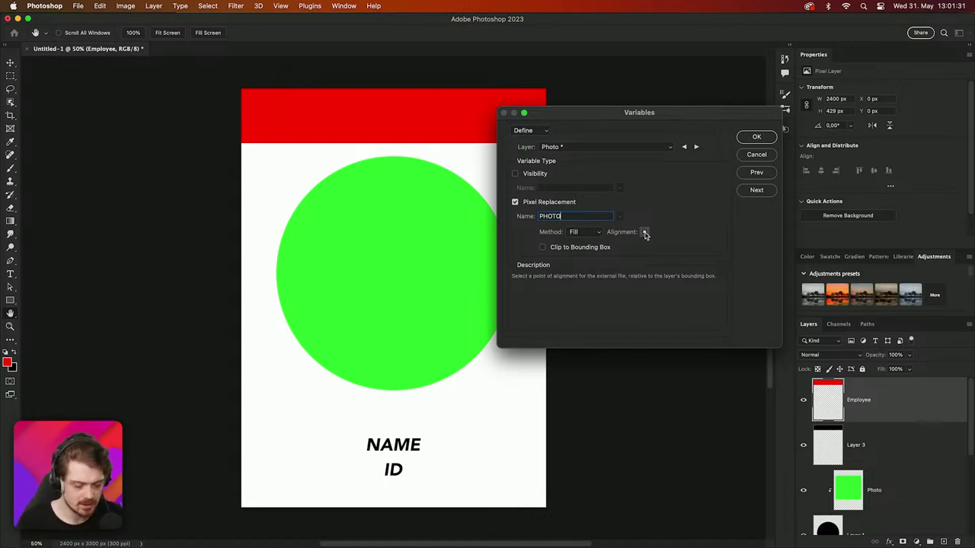
Add a Visibility variable named EMPLOYEE to the Employee layer
left_click(561, 152)
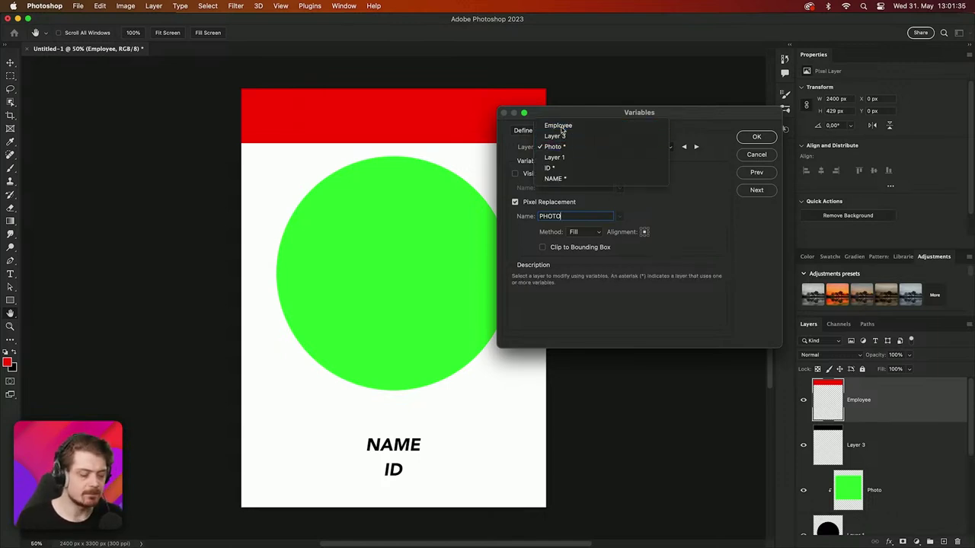
left_click(562, 127)
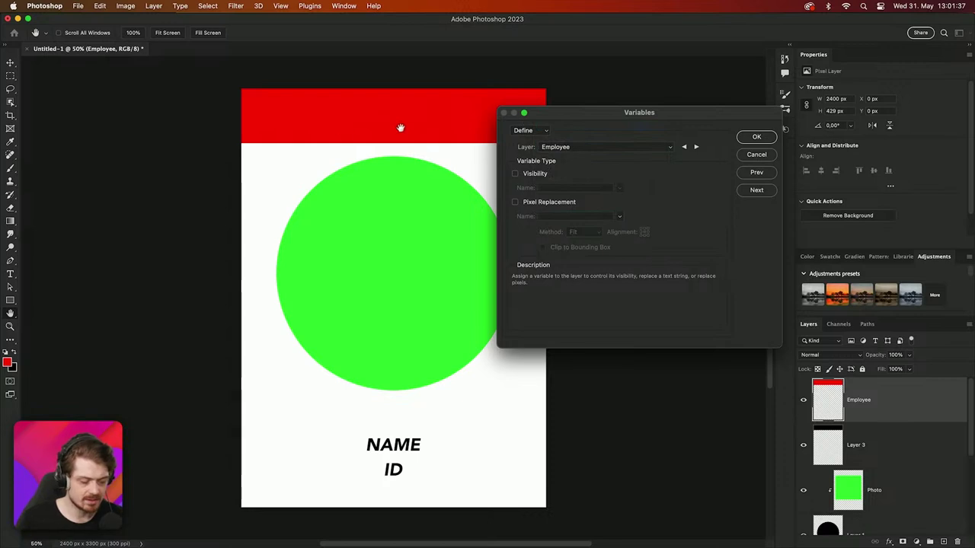
left_click(515, 174)
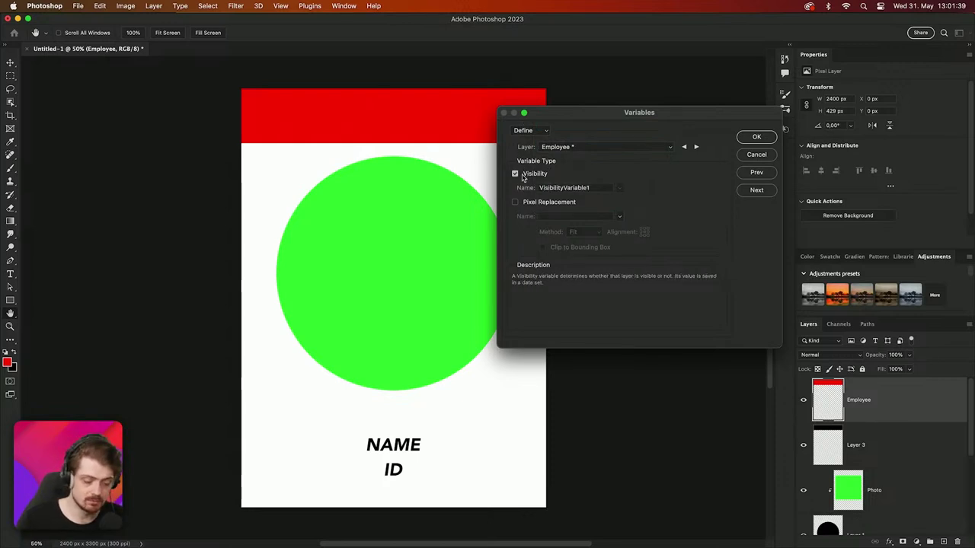
double_click(600, 190)
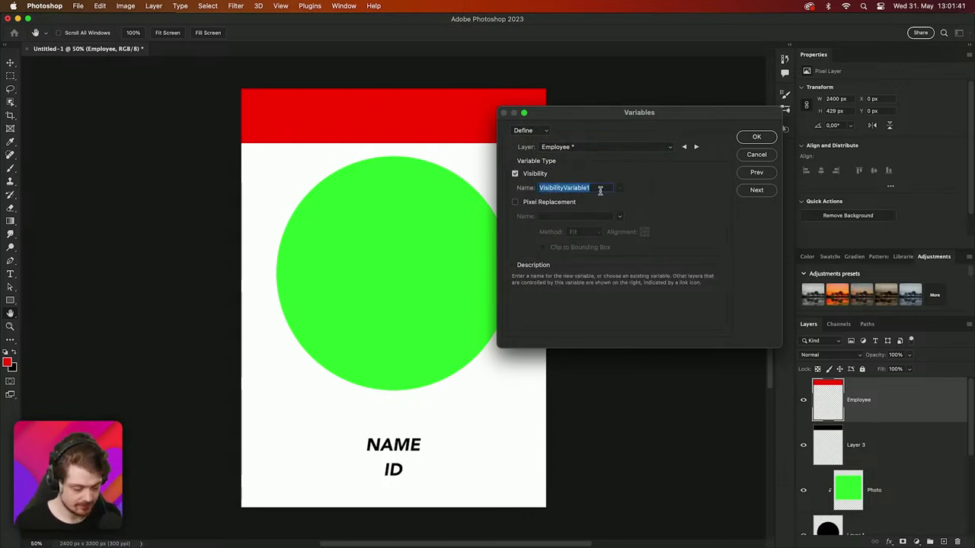
type("EMPLOYEE")
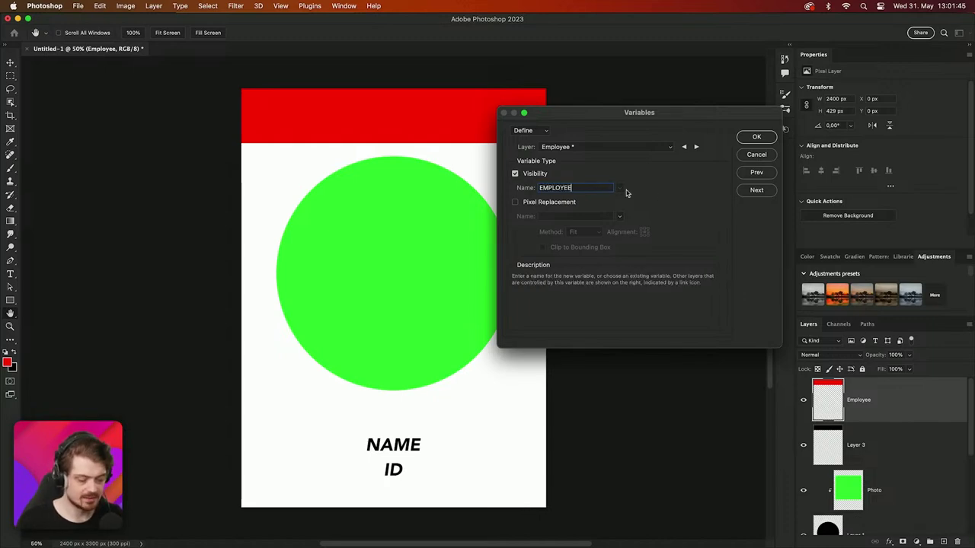
key("alt")
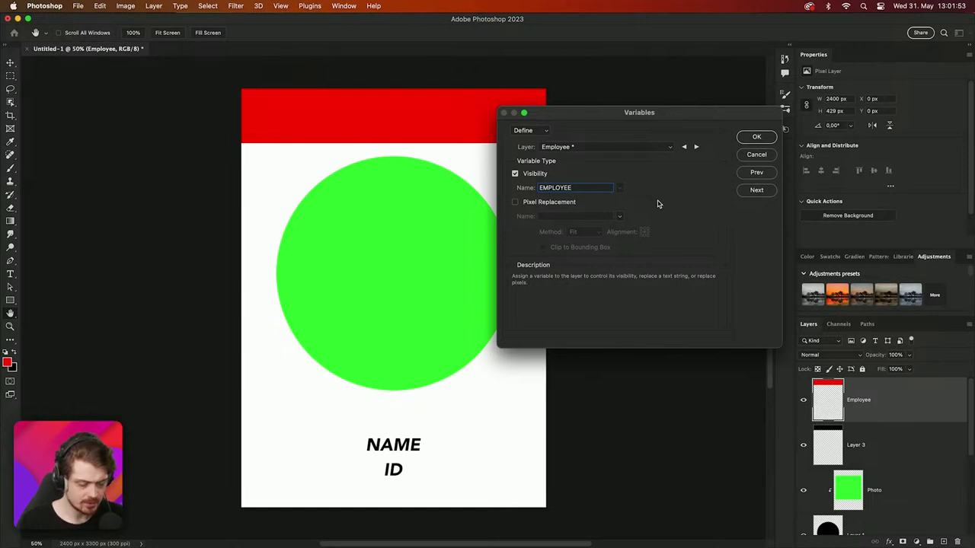
Advance the Variables dialog to its empty Data Sets page
scroll(877, 454, "down", 4)
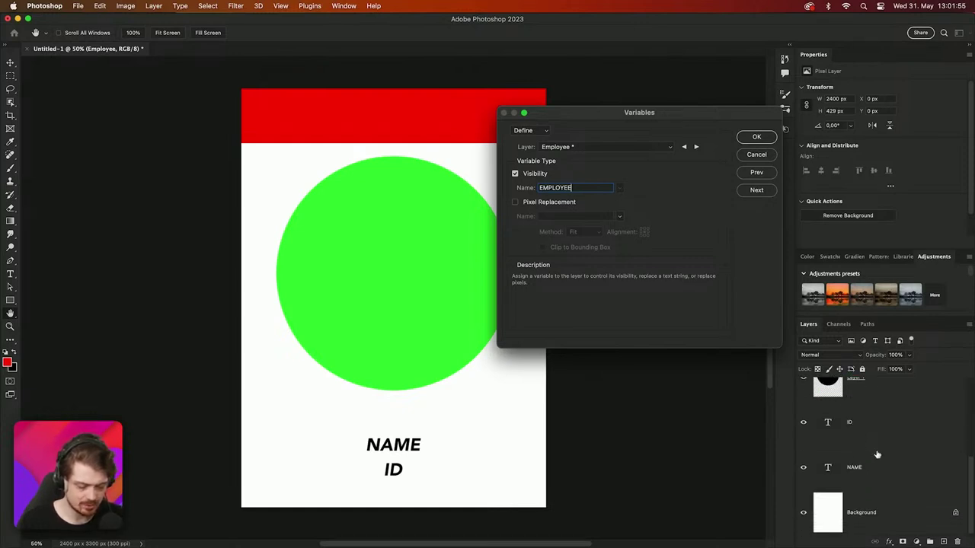
scroll(877, 455, "up", 3)
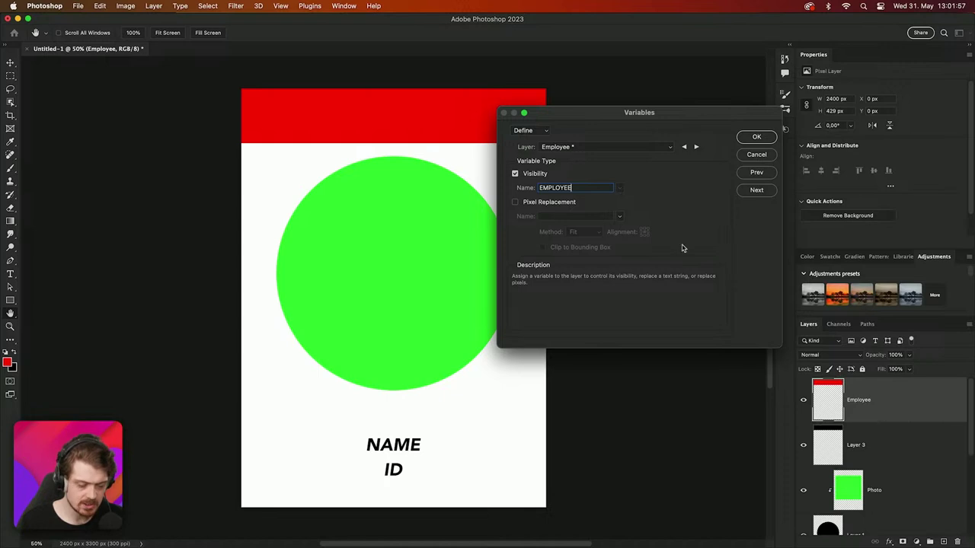
left_click(756, 191)
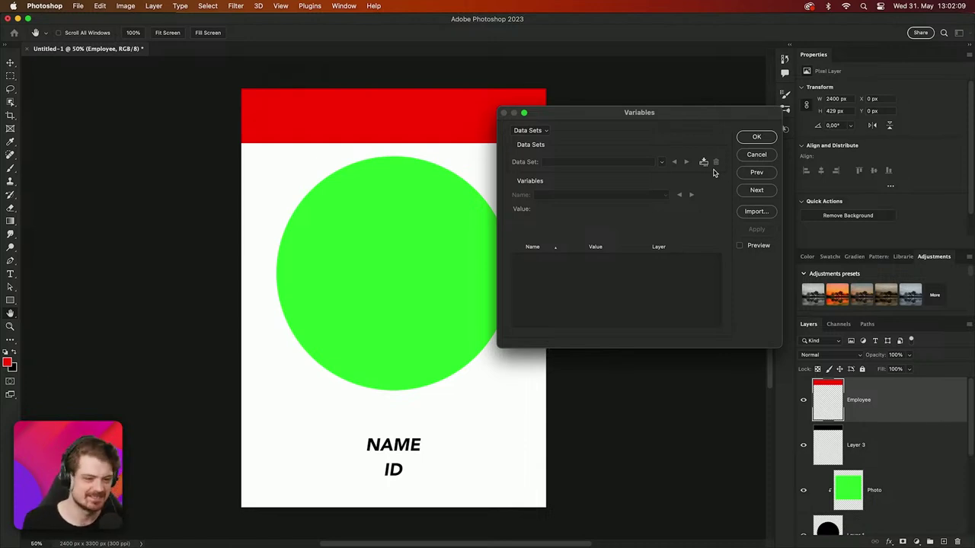
key("super+Tab")
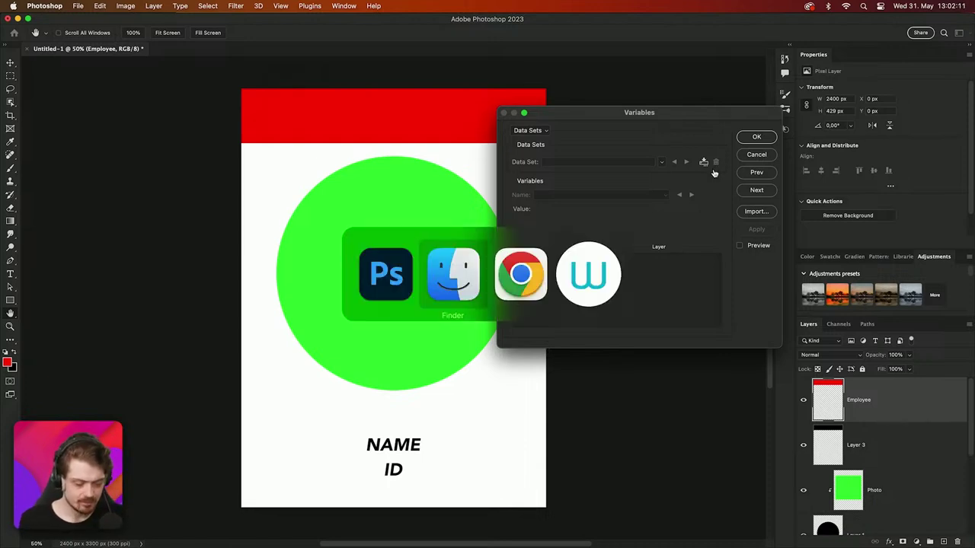
In Chrome's 'Data - Google Sheets' tab, review the NAME, ID, PHOTO and EMPLOYEE headers in A1–D1
key("super+Tab")
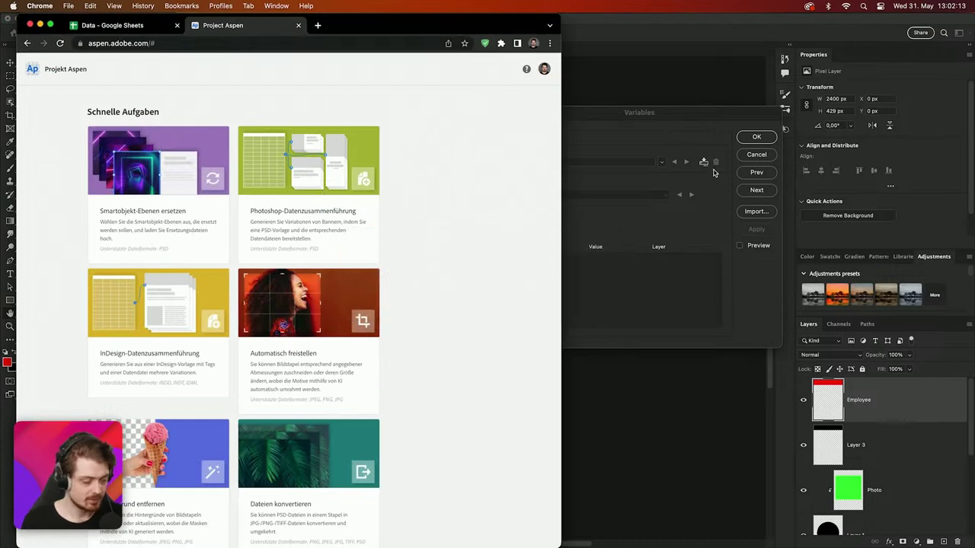
left_click(133, 29)
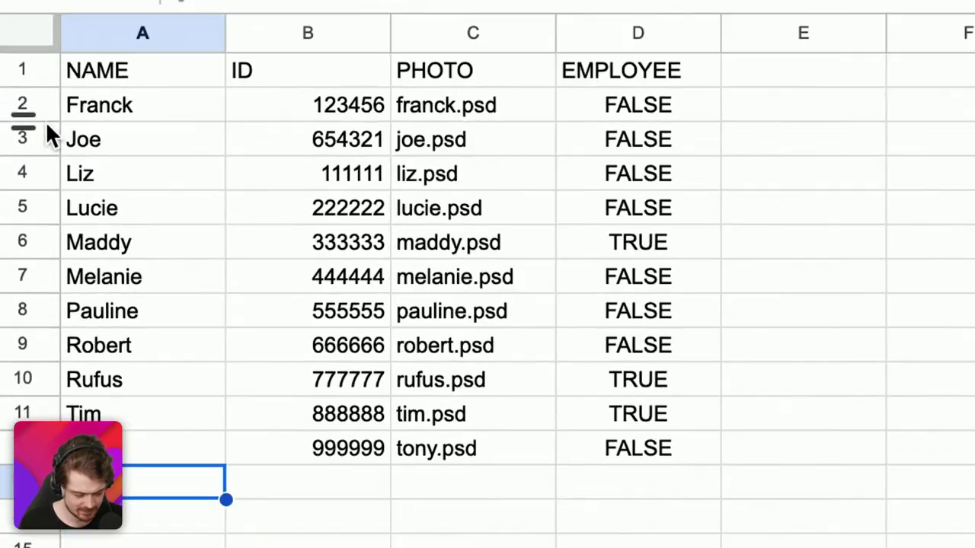
left_click(113, 78)
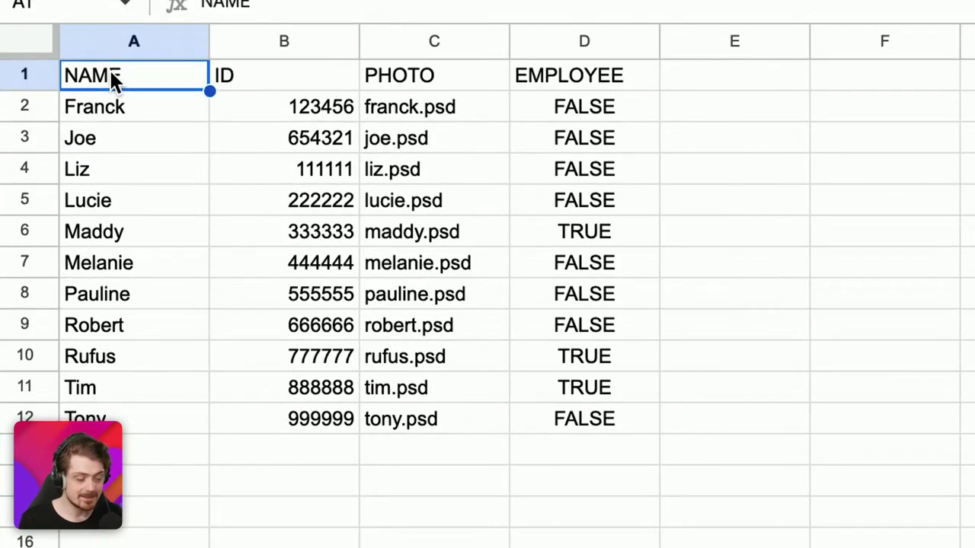
left_click(224, 76)
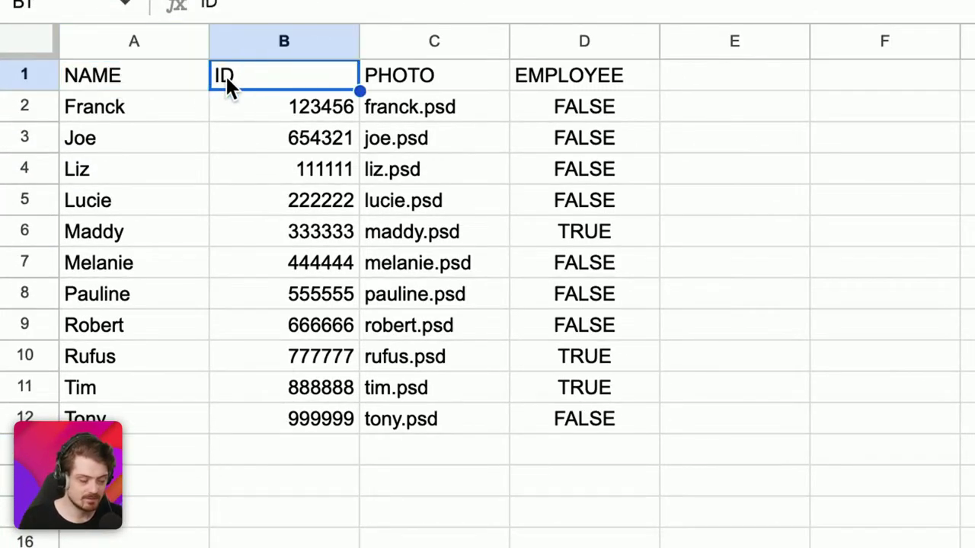
left_click(390, 86)
left_click(552, 84)
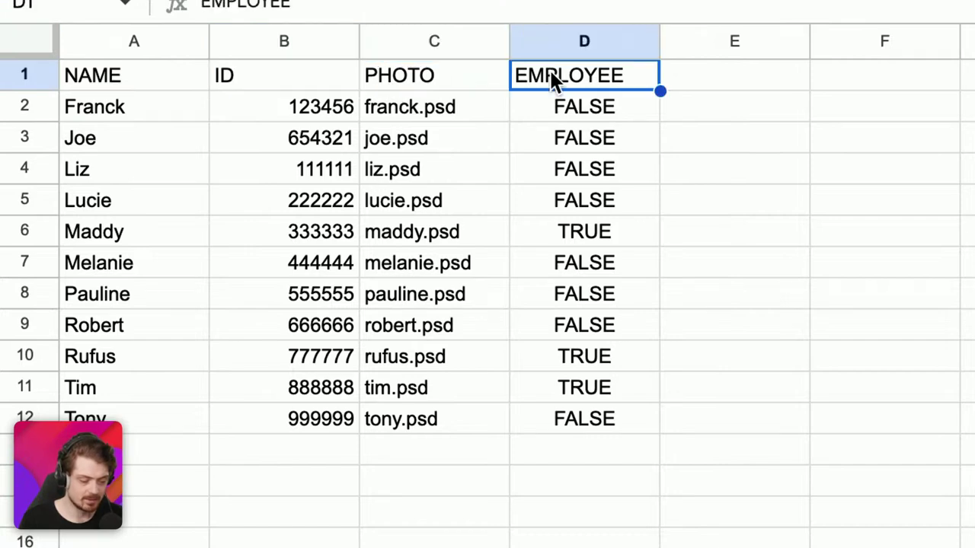
left_click(428, 69)
left_click(294, 67)
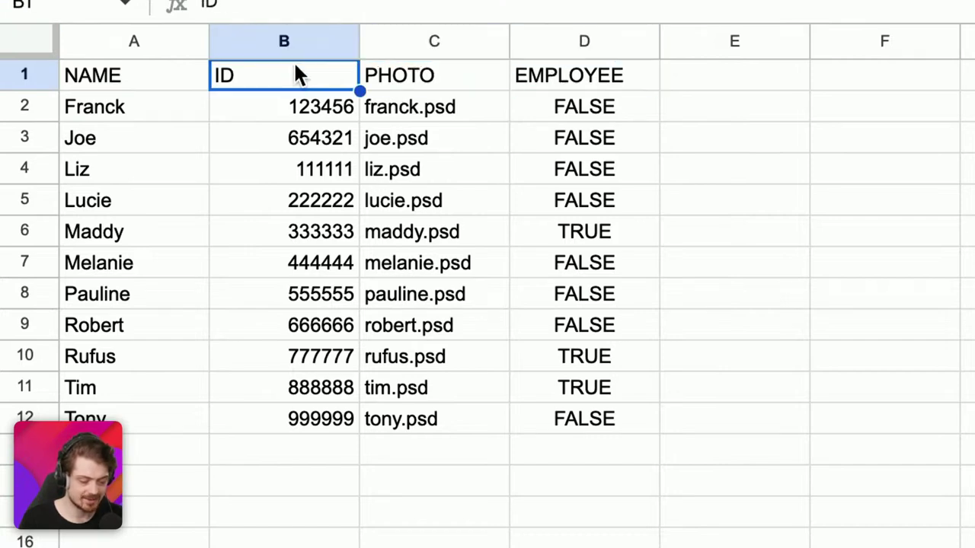
left_click(133, 57)
left_click(148, 85)
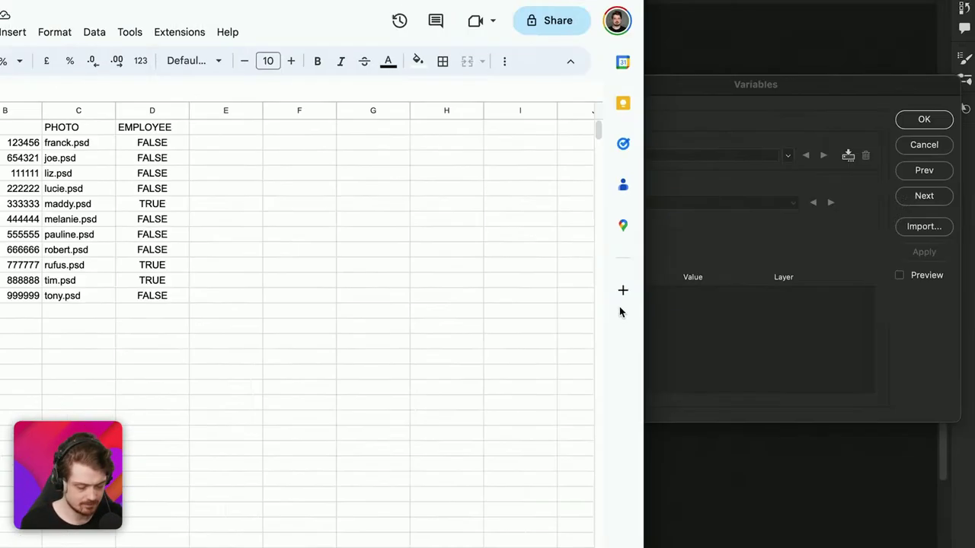
Switch the Variables dialog from Data Sets back to Define, then return to Chrome
left_click(695, 150)
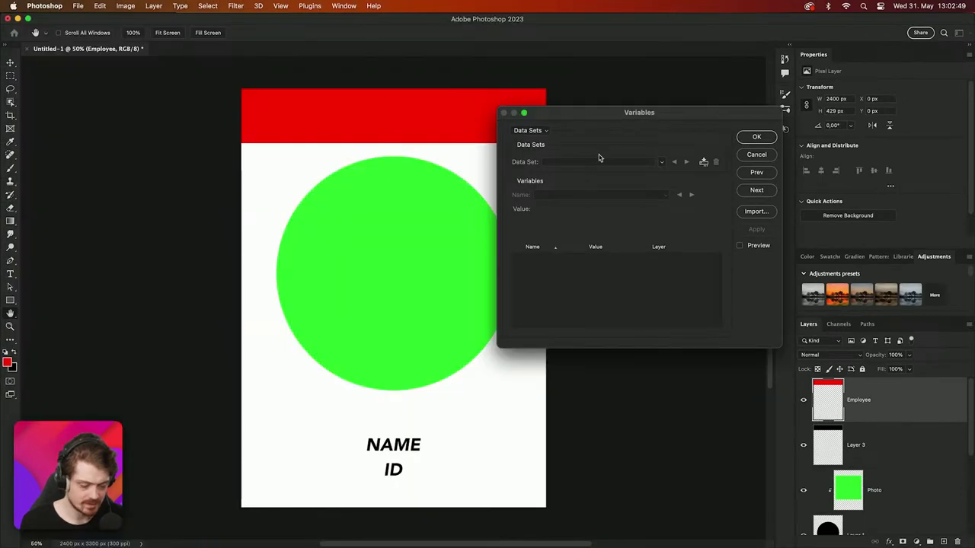
left_click(538, 130)
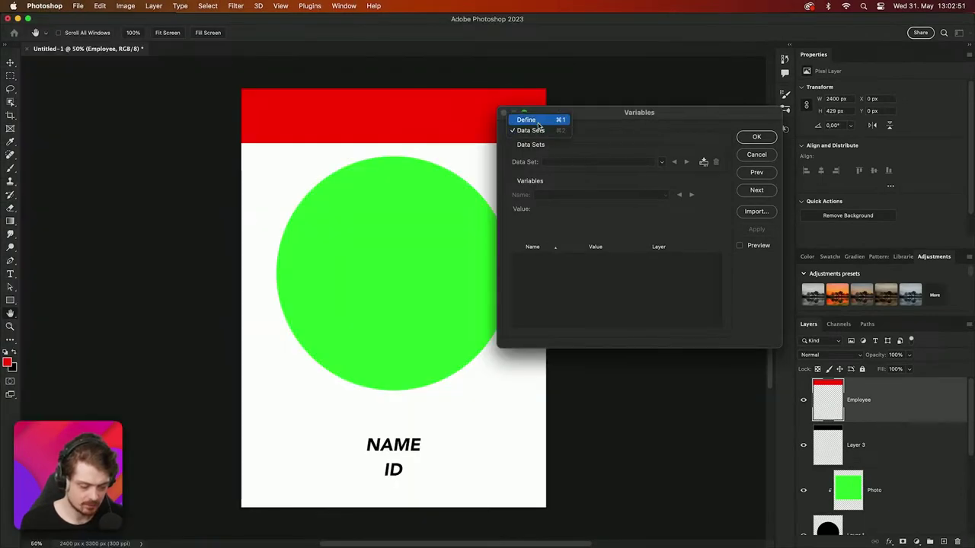
left_click(538, 120)
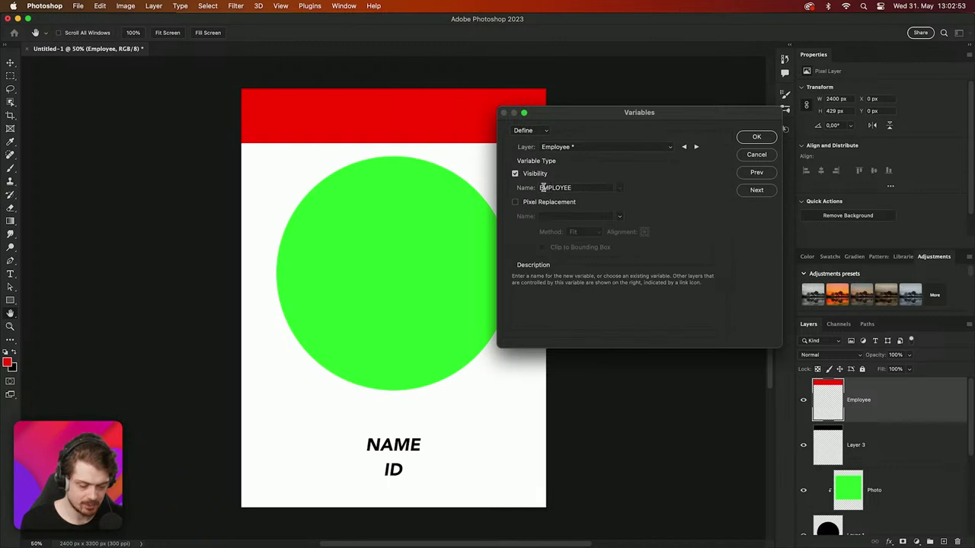
key("super+Tab")
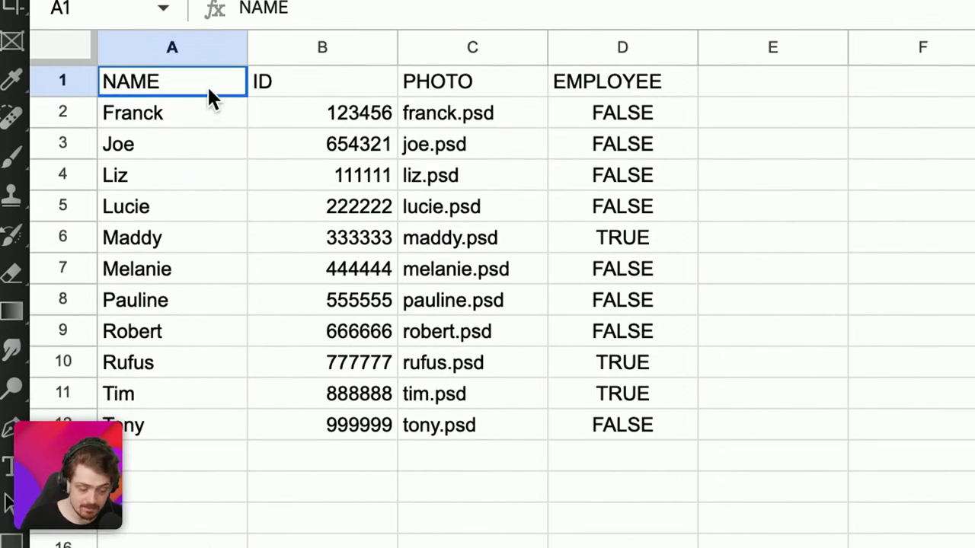
Inspect the PHOTO entries franck.psd and joe.psd, then bring up the Finder hosts folder
left_click(290, 85)
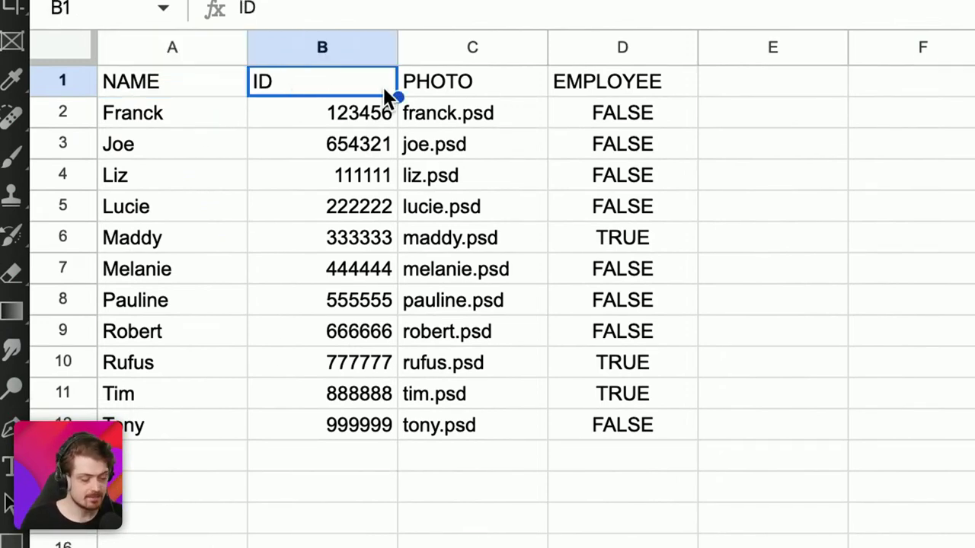
left_click(436, 83)
left_click(456, 113)
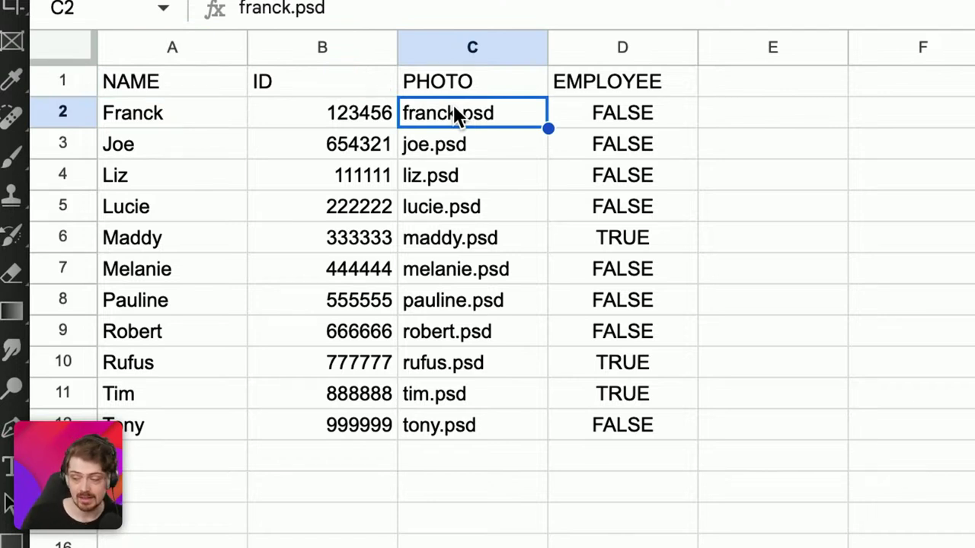
double_click(493, 115)
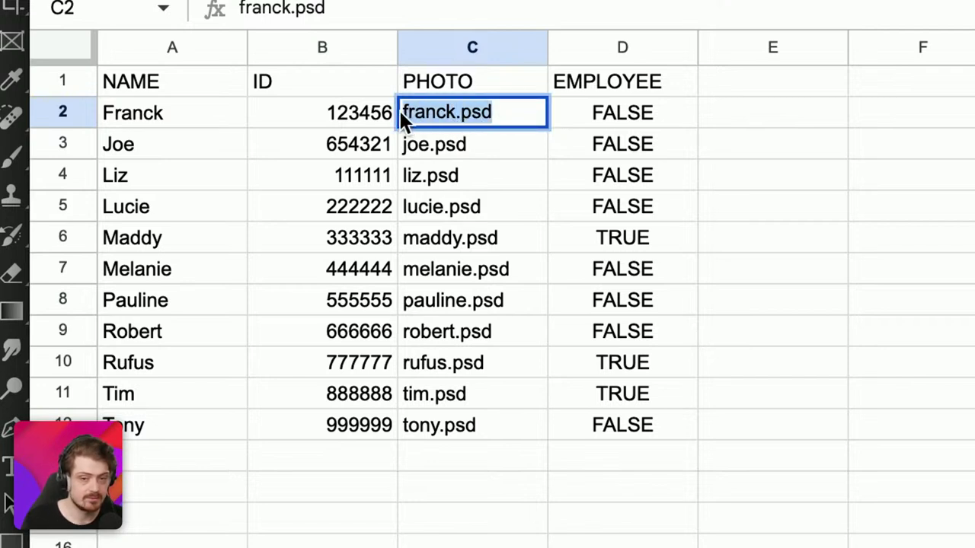
left_click(429, 144)
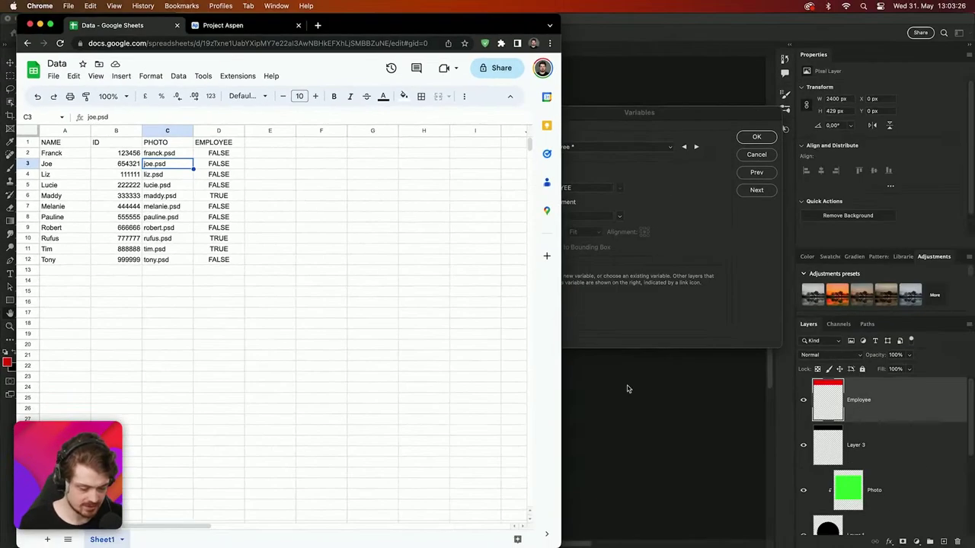
key("super+Tab")
key("super+Tab")
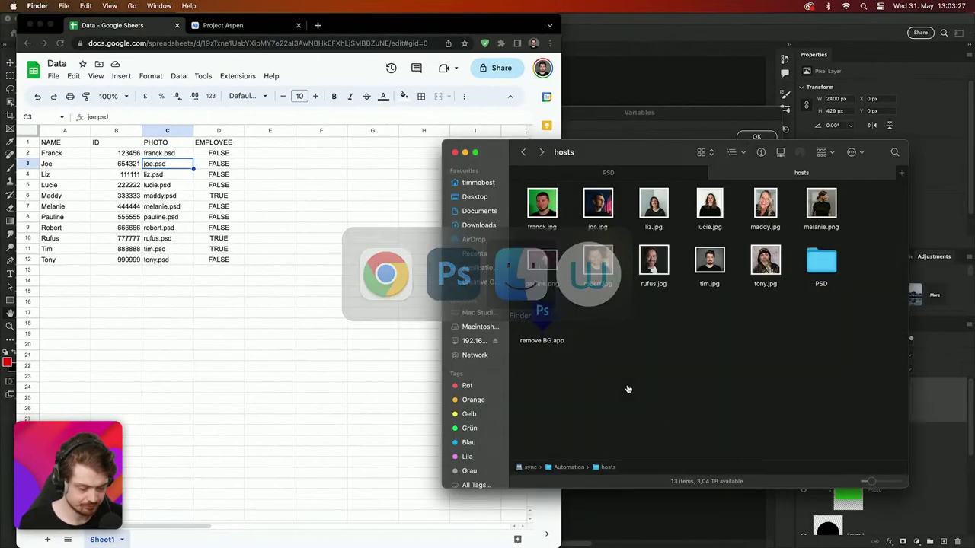
Check robert.jpg's file info and server path, close it, and open the PSD folder
left_click(592, 274)
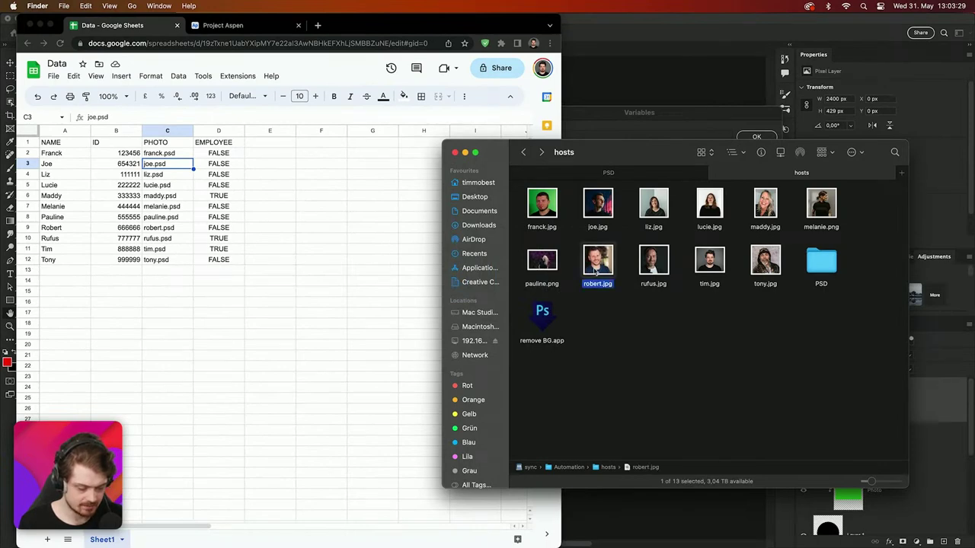
right_click(597, 269)
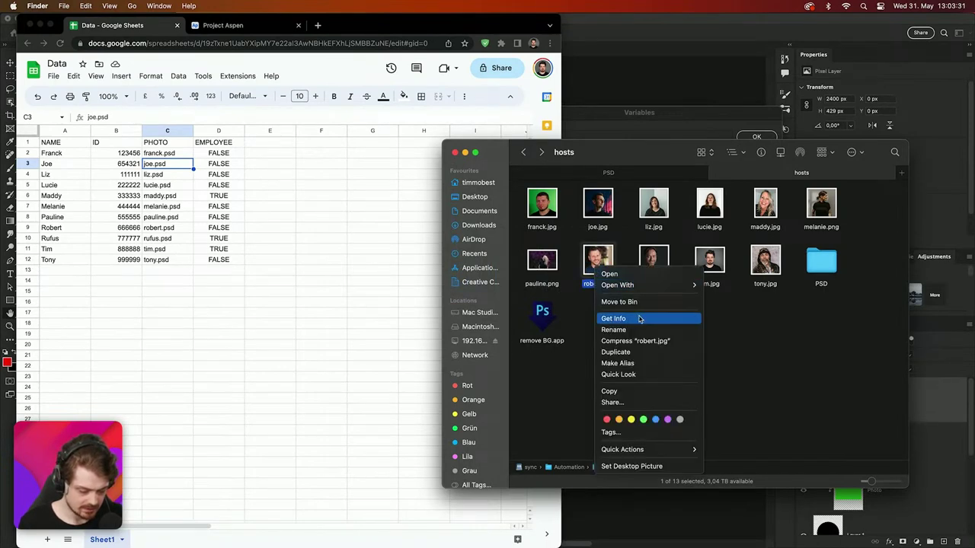
left_click(640, 319)
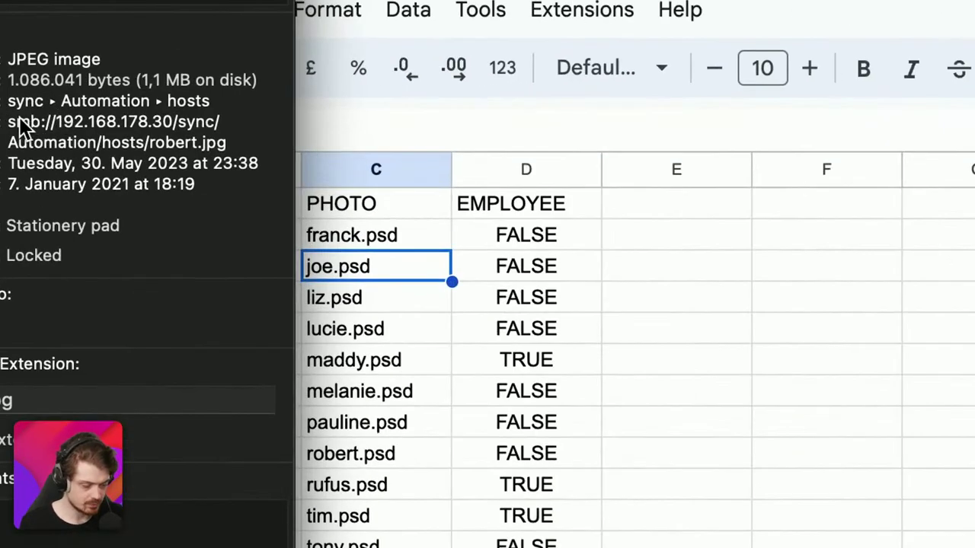
left_click_drag(9, 128, 165, 137)
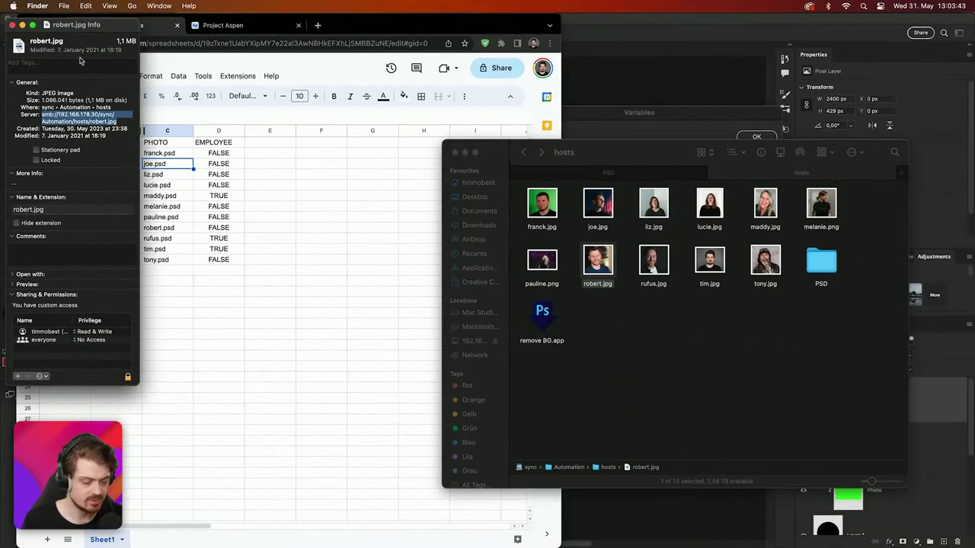
left_click(13, 25)
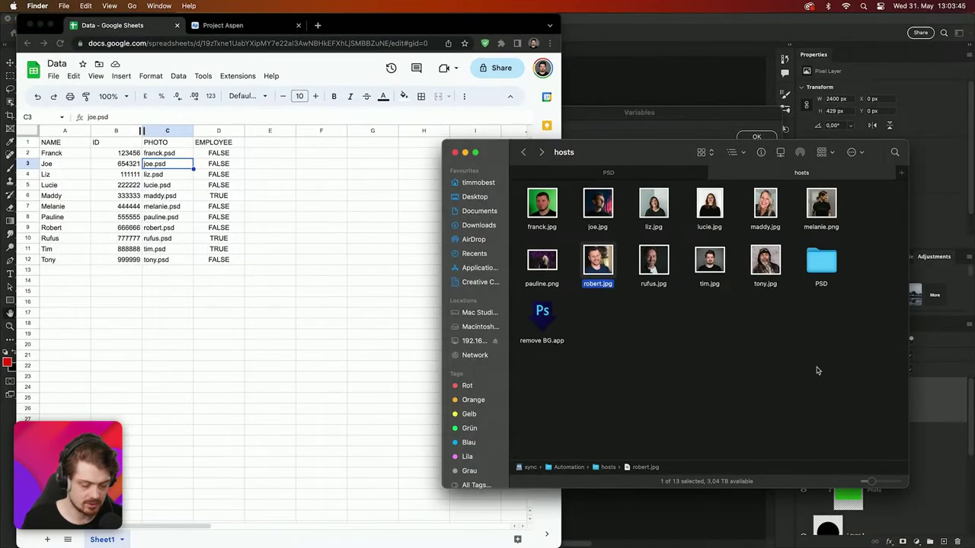
double_click(826, 252)
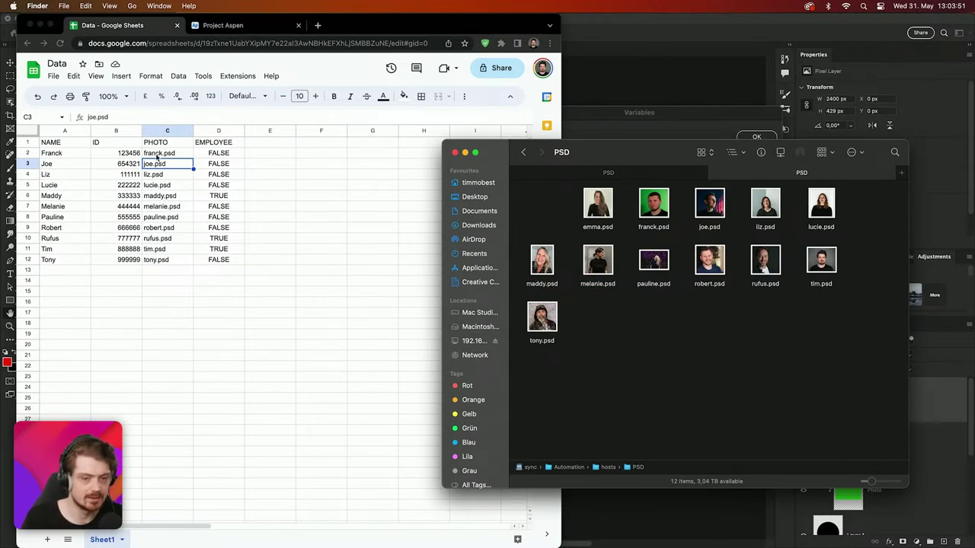
Review the EMPLOYEE column's TRUE/FALSE values starting from D1
left_click(209, 173)
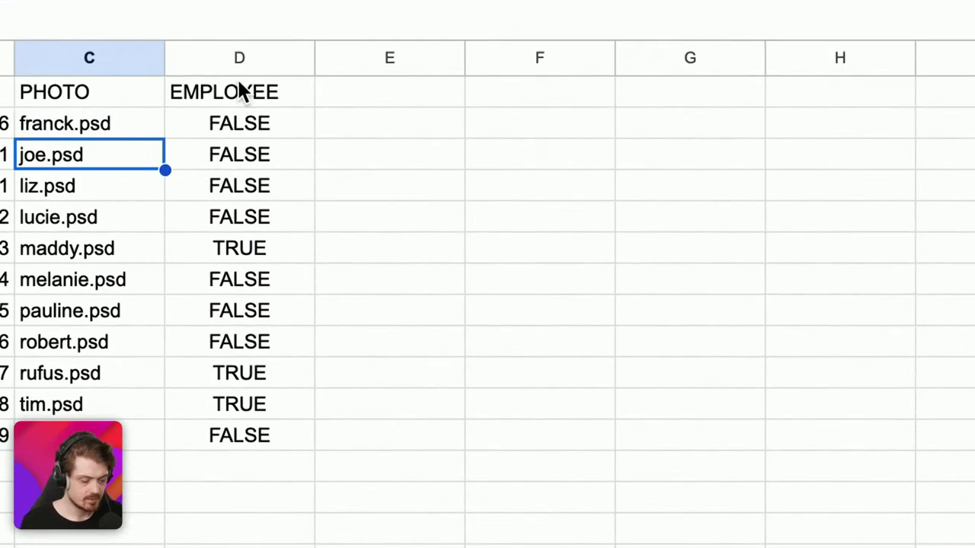
left_click(218, 142)
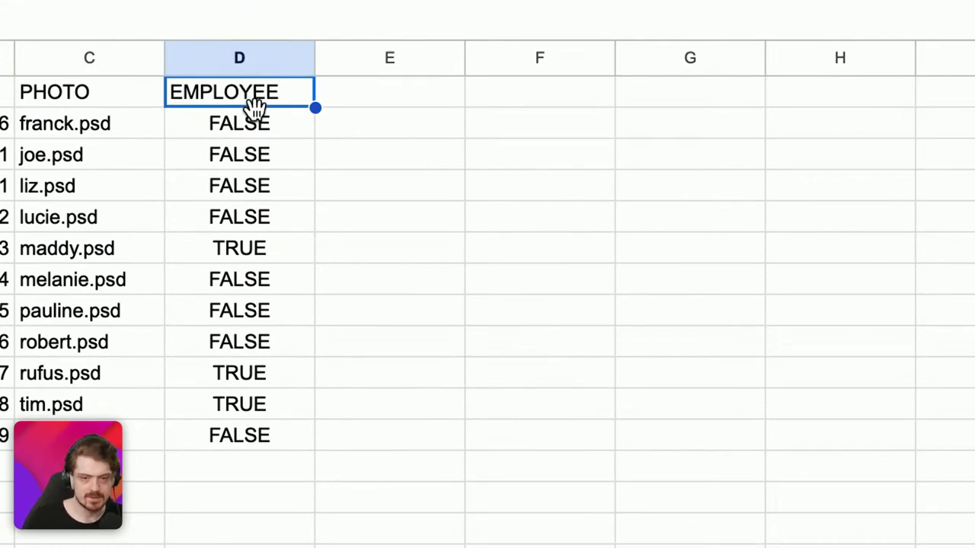
left_click(259, 124)
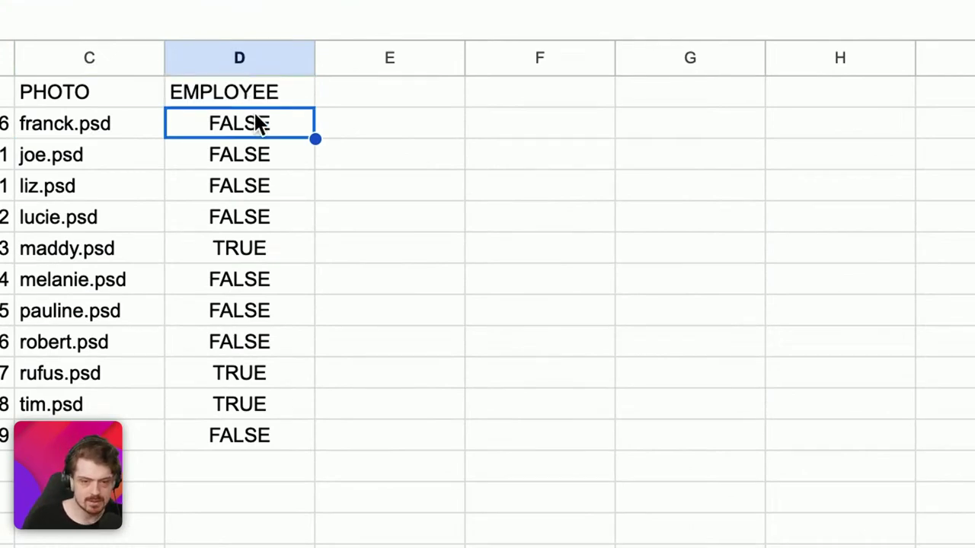
left_click(245, 248)
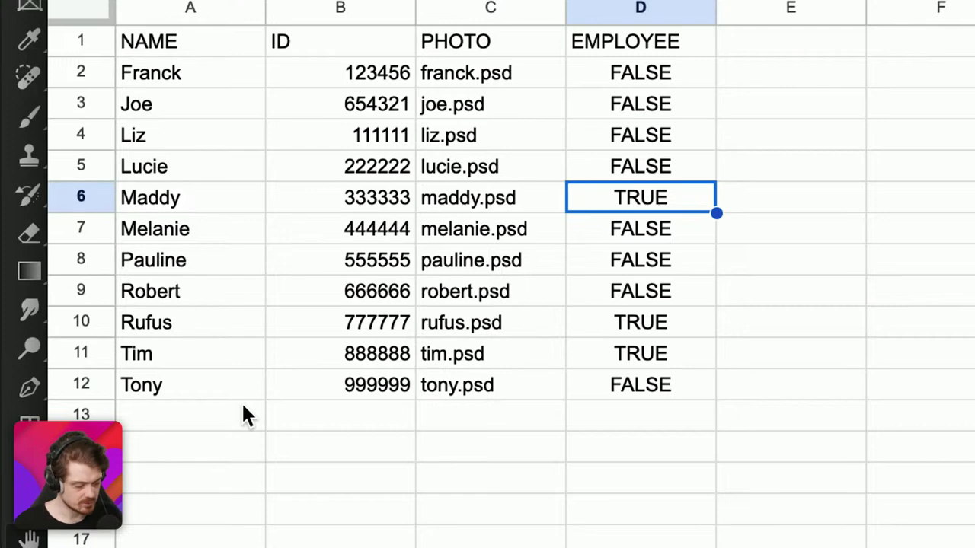
Enter a new staff name in A13 and ID 1 in B13
left_click(244, 418)
type("Emma")
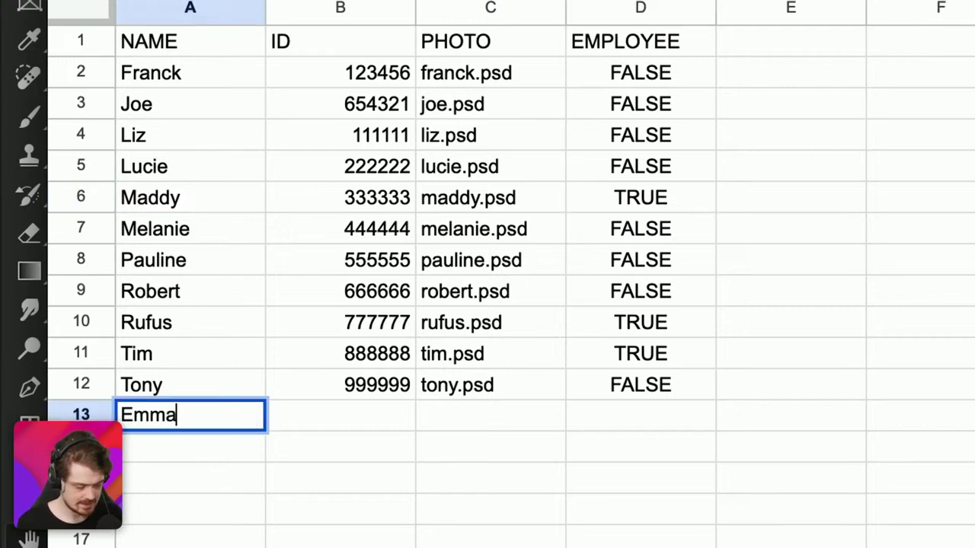
key("Tab")
type("1")
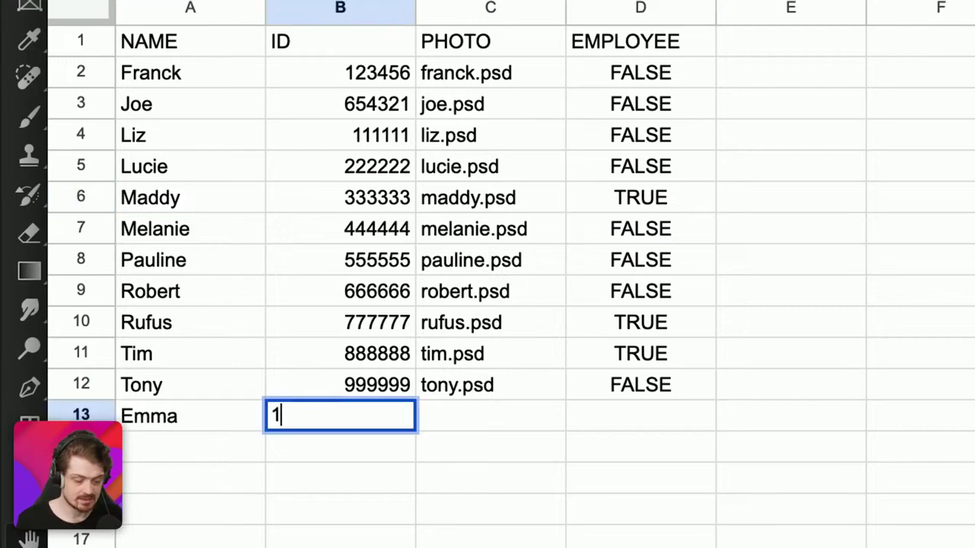
left_click(469, 420)
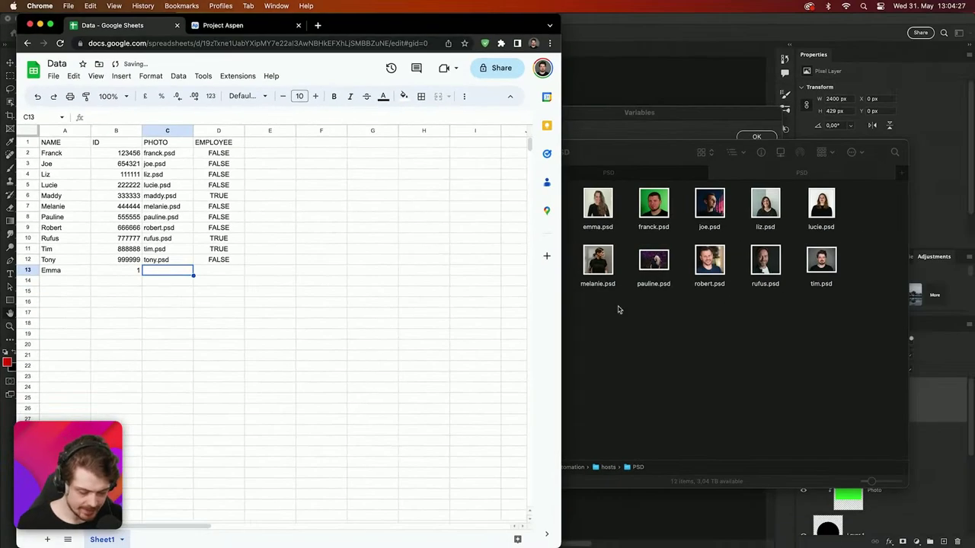
Fill row 13 with photo emma.psd and EMPLOYEE TRUE, checking the PSD folder's file names
left_click(694, 323)
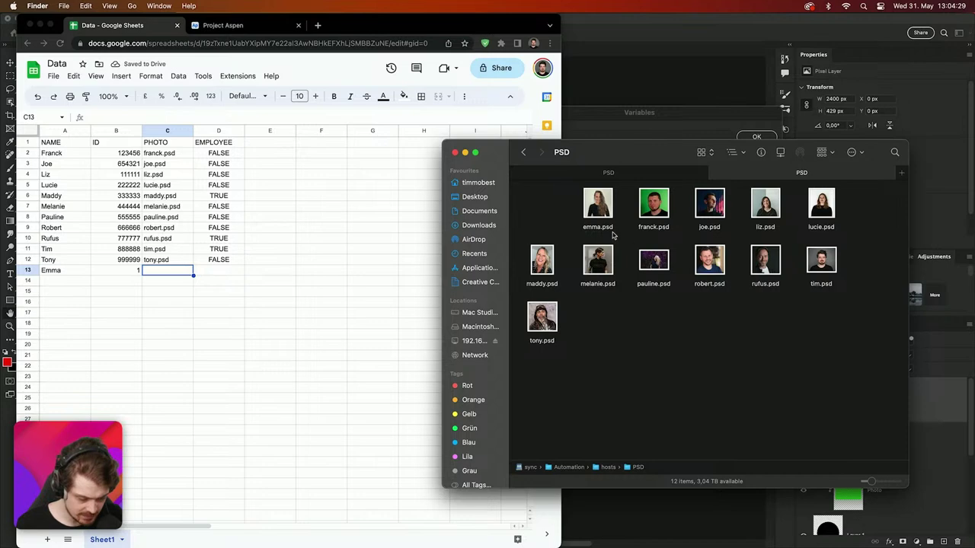
left_click(158, 276)
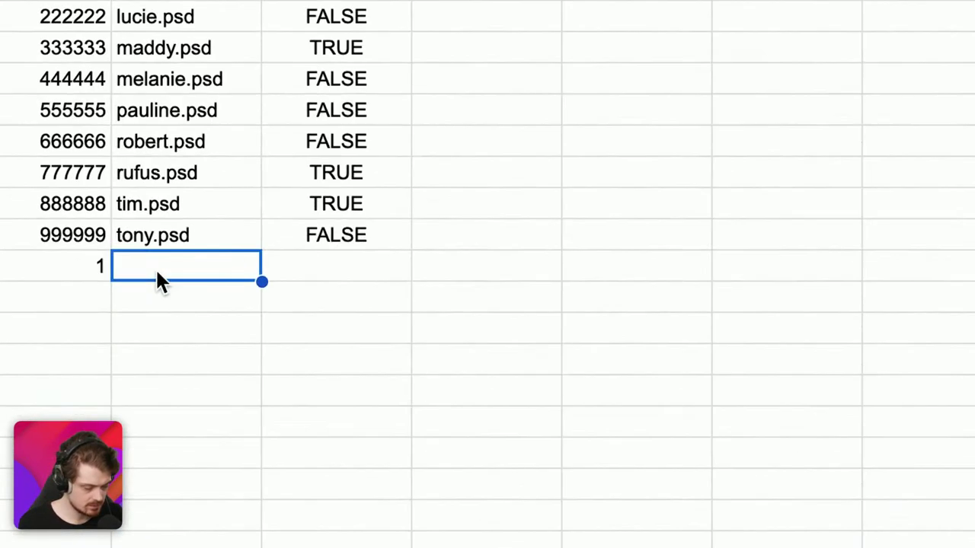
type("em")
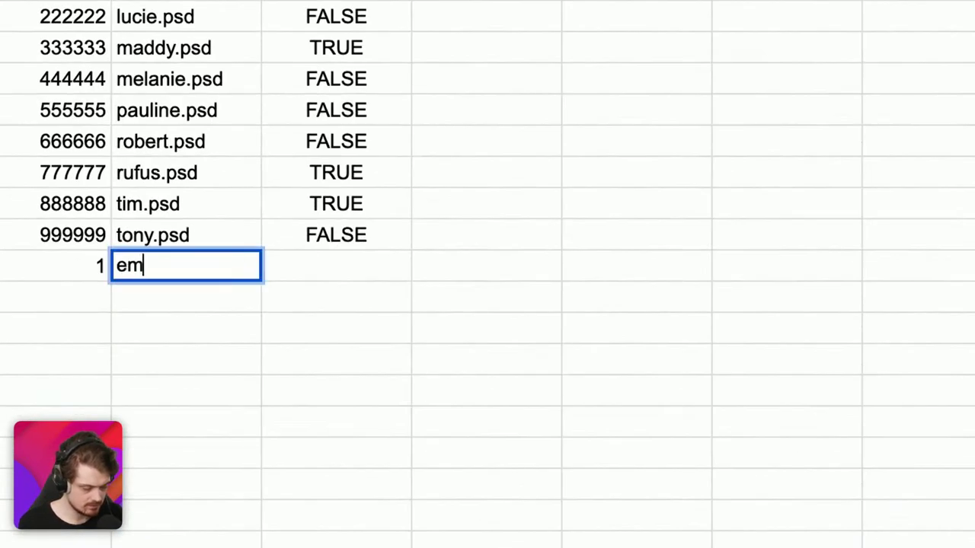
type("ma.psd")
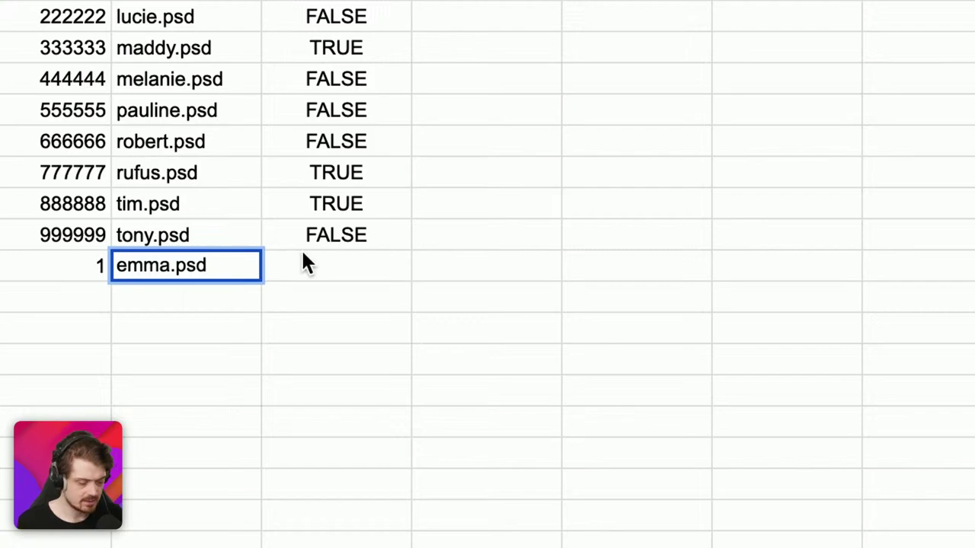
left_click(304, 263)
type("TRUE")
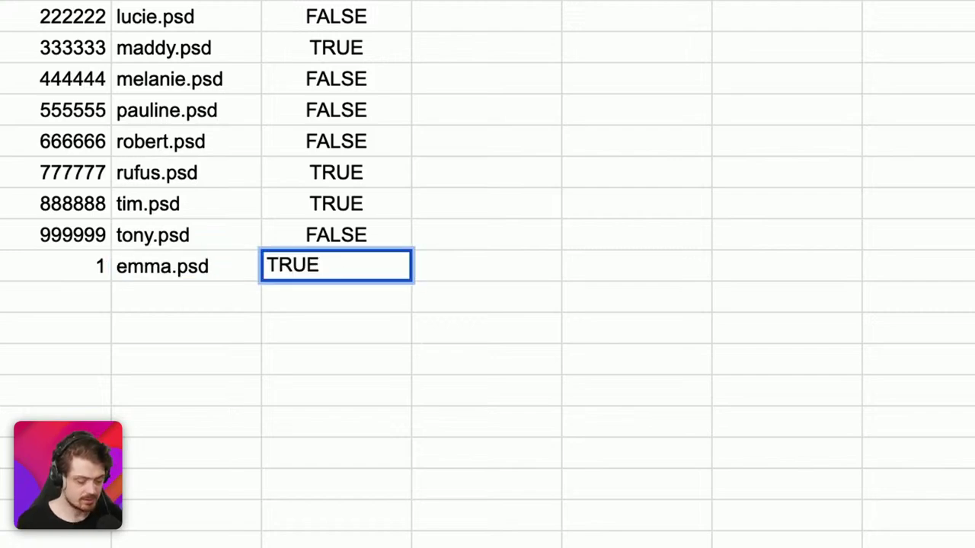
key("Return")
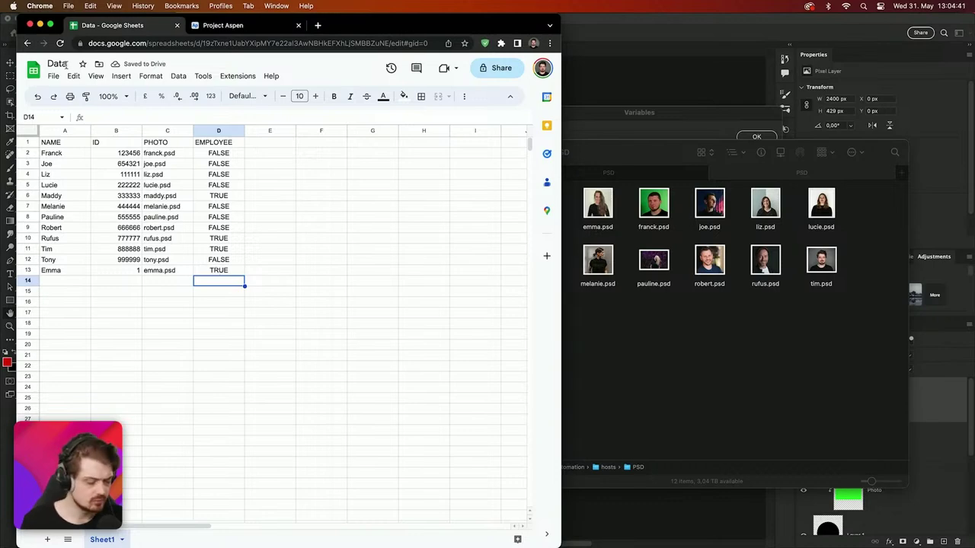
Download the Data sheet as a comma-separated values (.csv) file
left_click(53, 76)
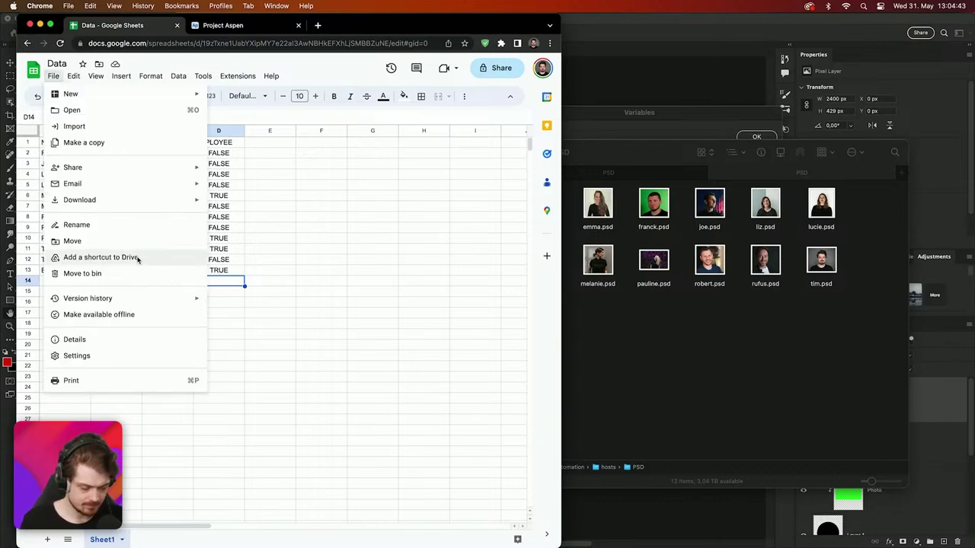
mouse_move(187, 196)
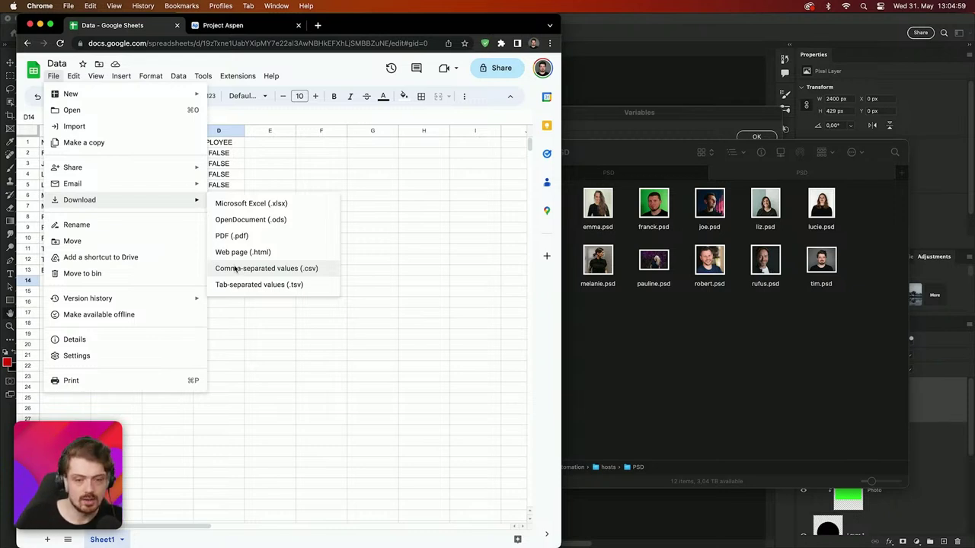
left_click(305, 272)
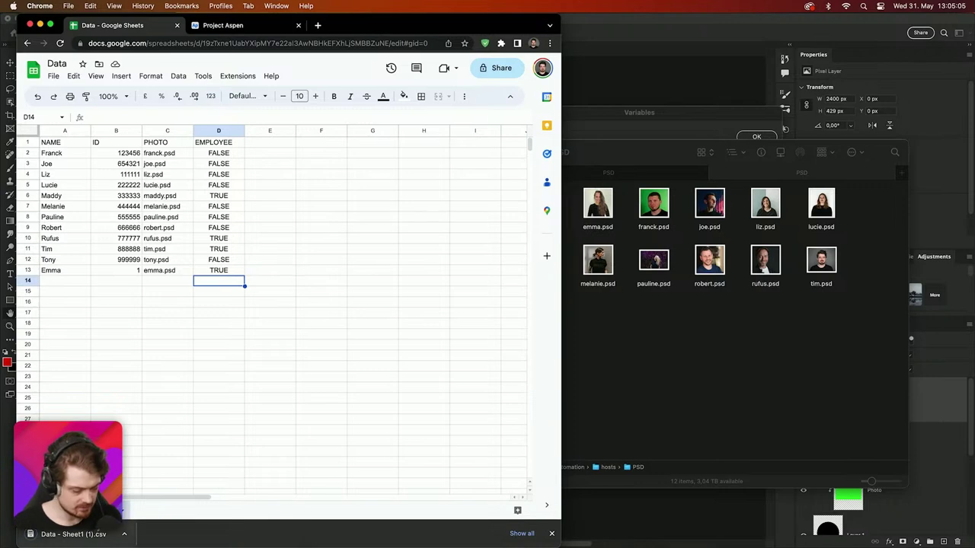
Move the downloaded CSV into the PSD folder and rename it data.csv
left_click_drag(90, 534, 830, 330)
left_click(730, 378)
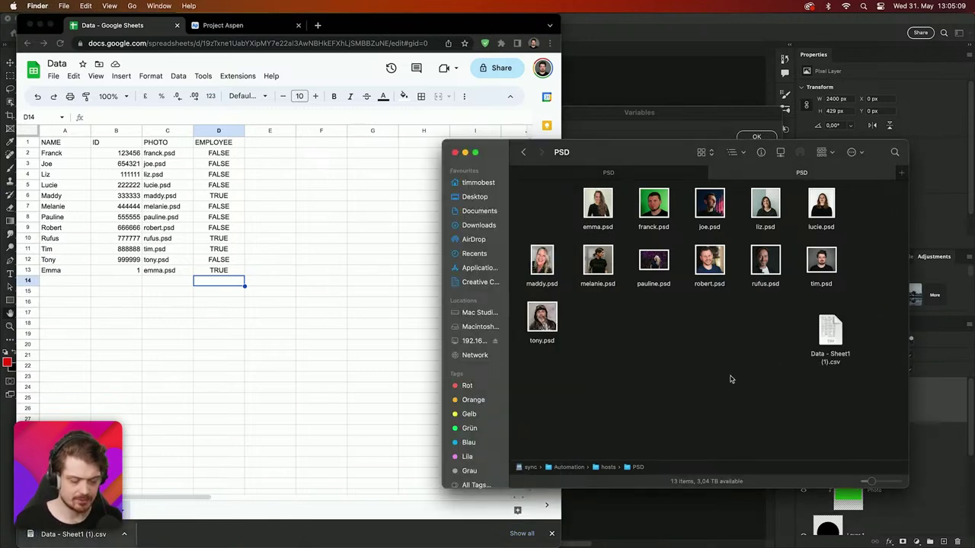
left_click(837, 356)
right_click(837, 356)
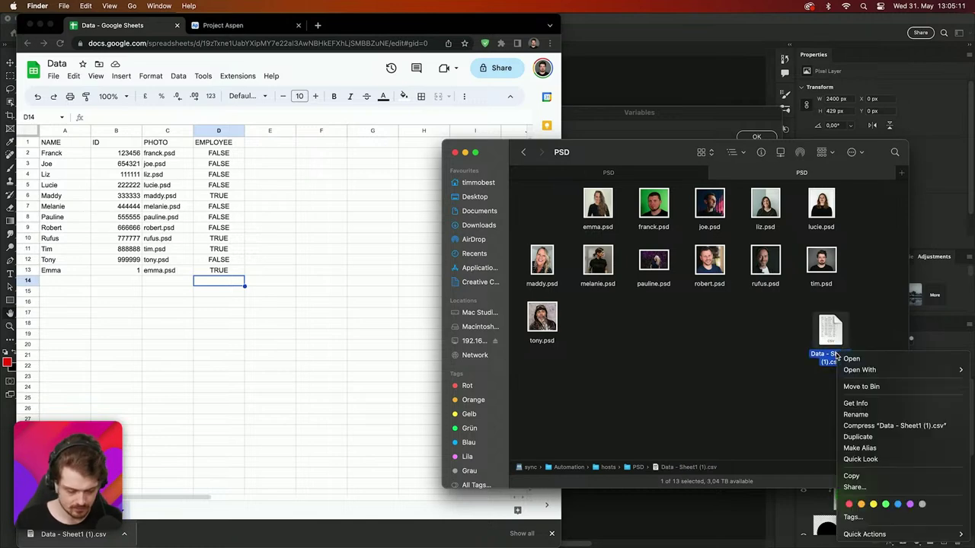
left_click(875, 415)
type("data")
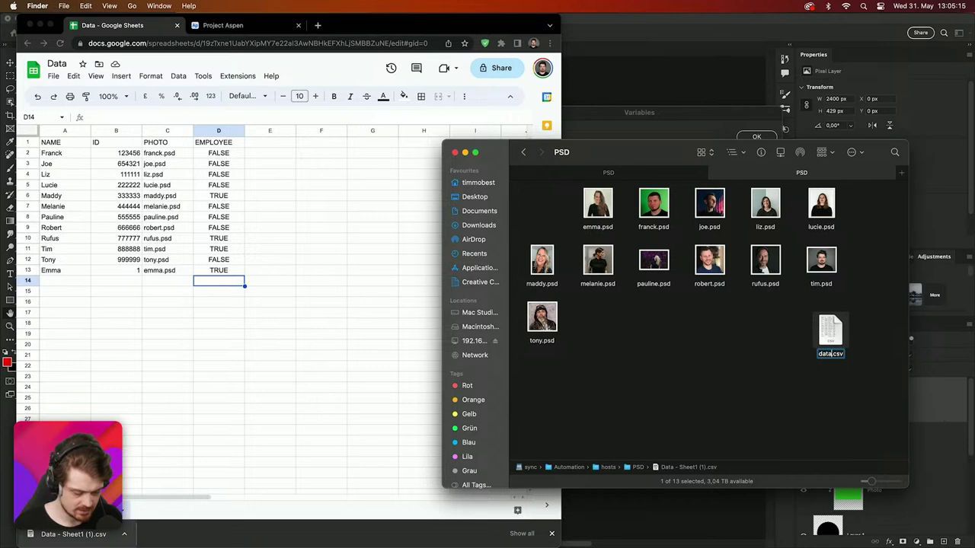
left_click(791, 394)
left_click(649, 118)
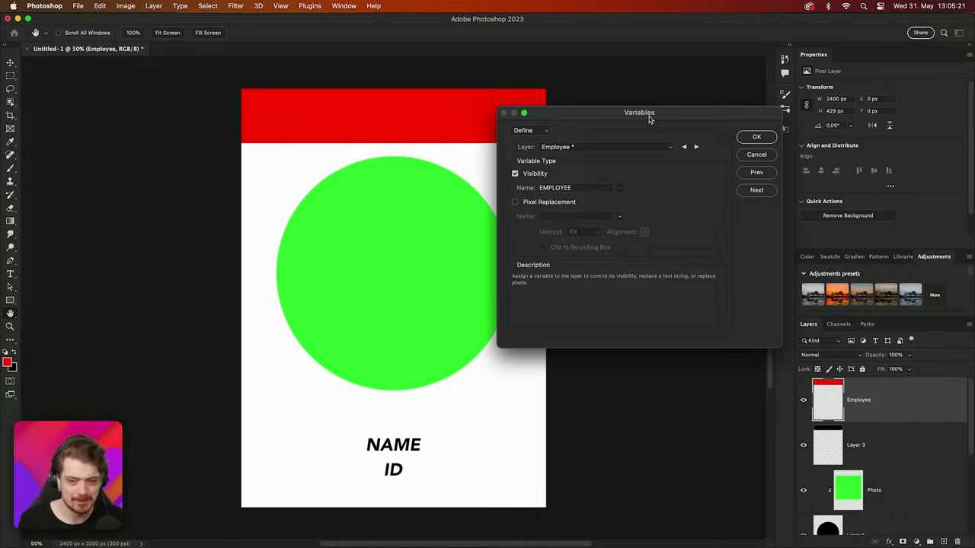
Choose data.csv from the server's Automation > hosts > PSD folder as the import file
left_click(756, 190)
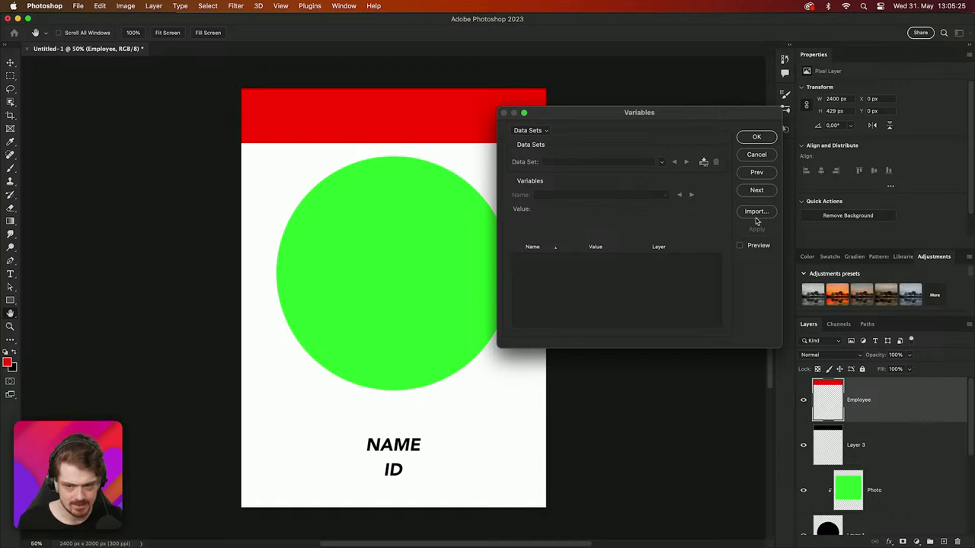
left_click(754, 212)
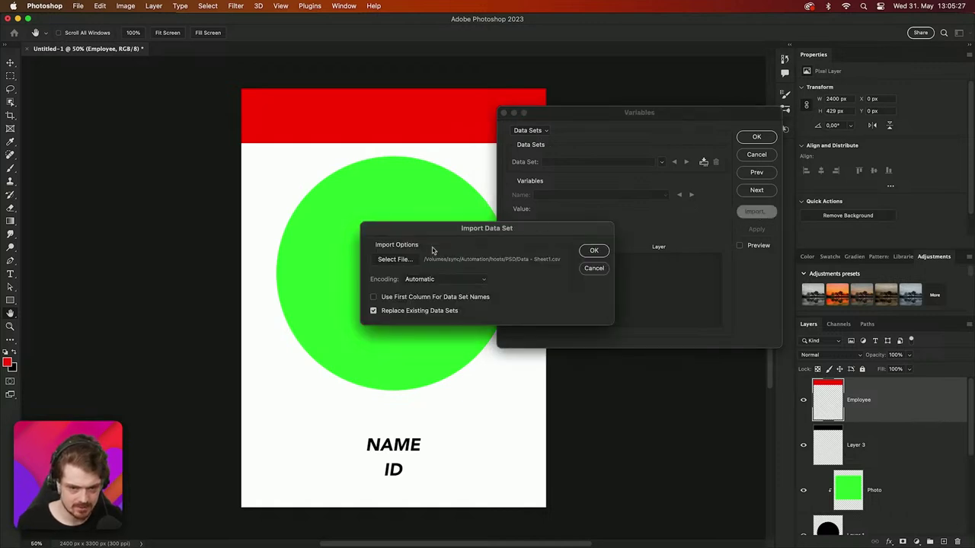
left_click(396, 261)
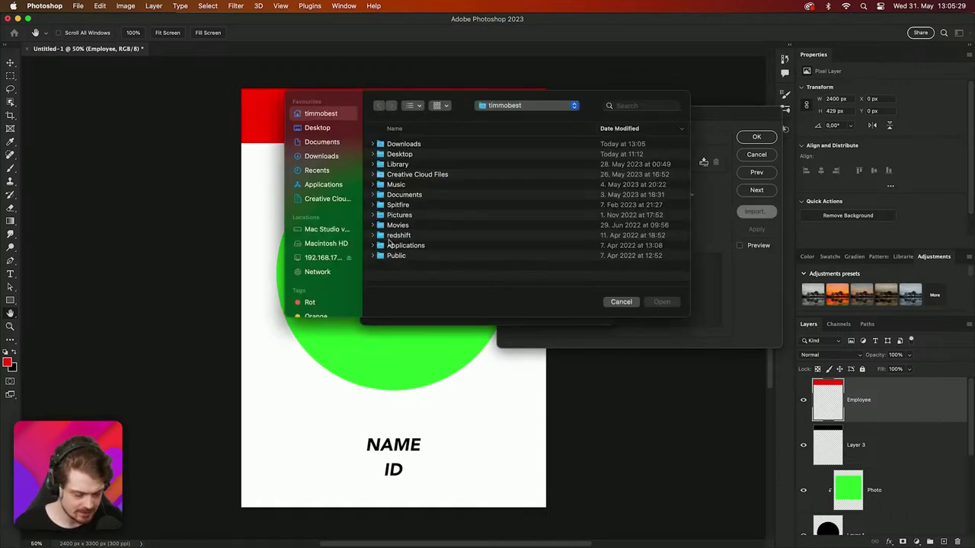
left_click(323, 259)
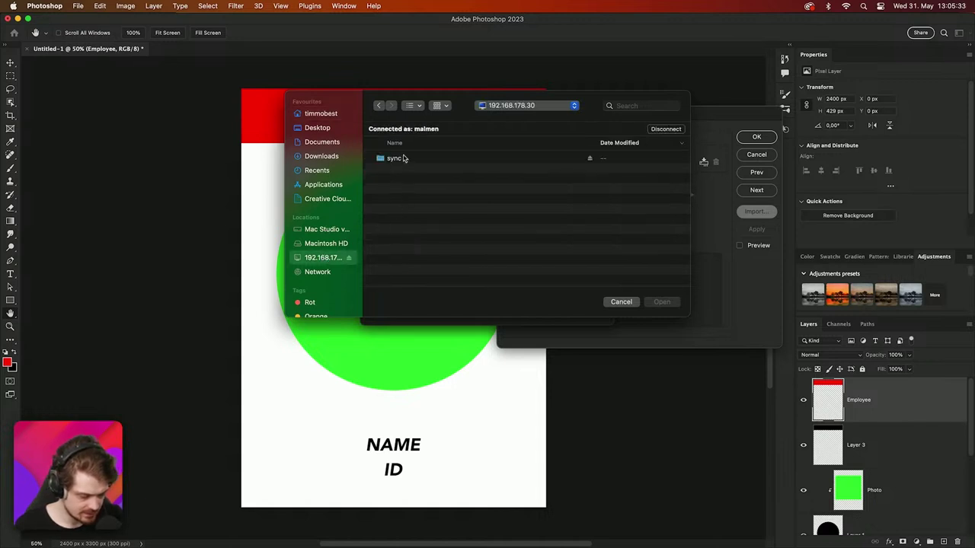
double_click(404, 159)
double_click(404, 144)
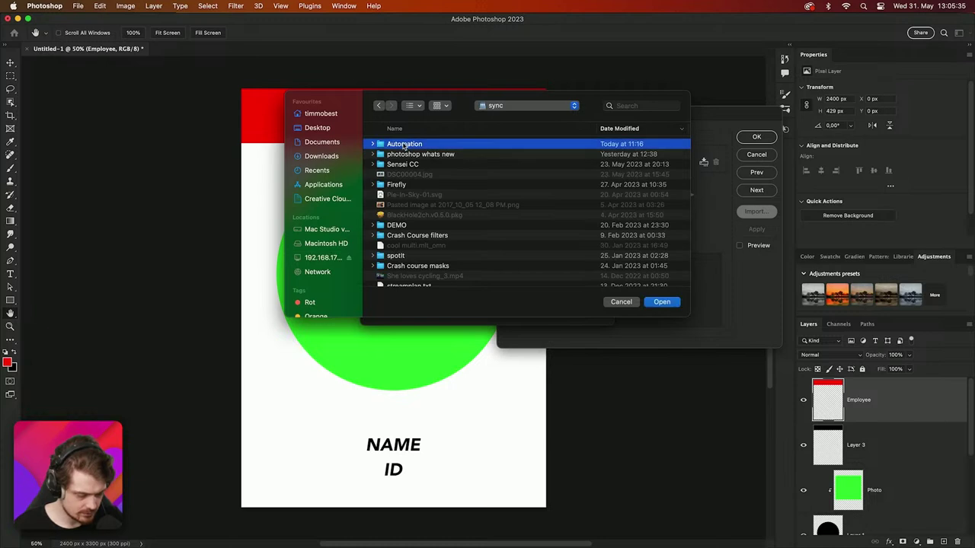
double_click(404, 144)
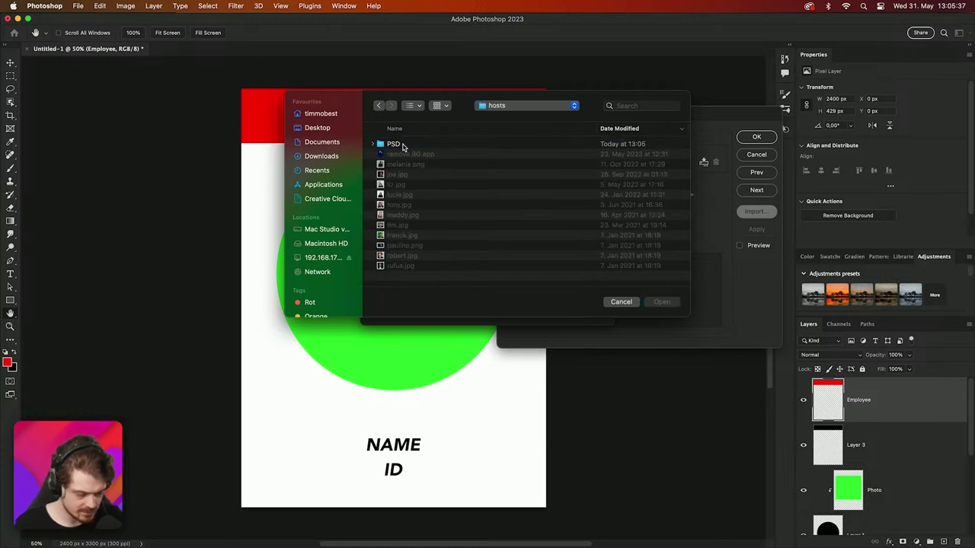
double_click(403, 145)
left_click(404, 144)
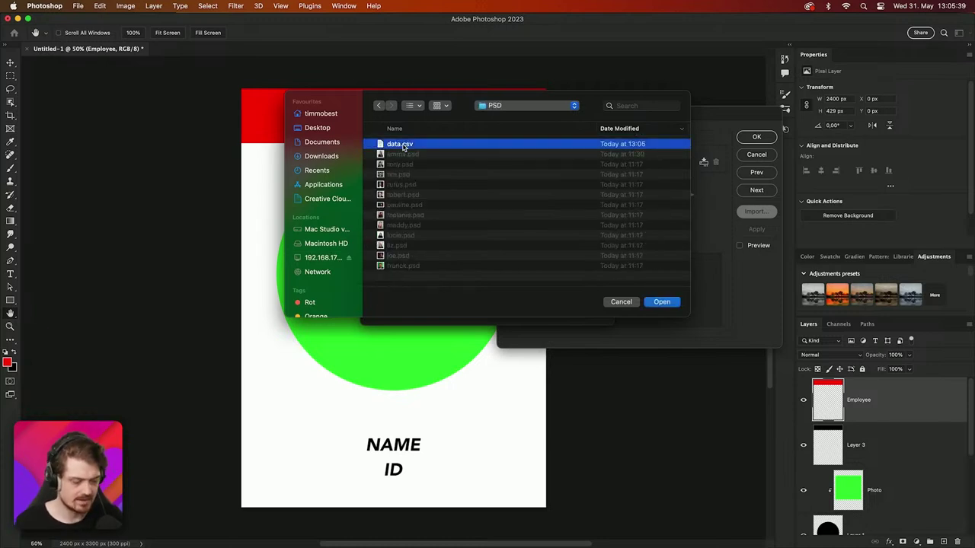
left_click(662, 303)
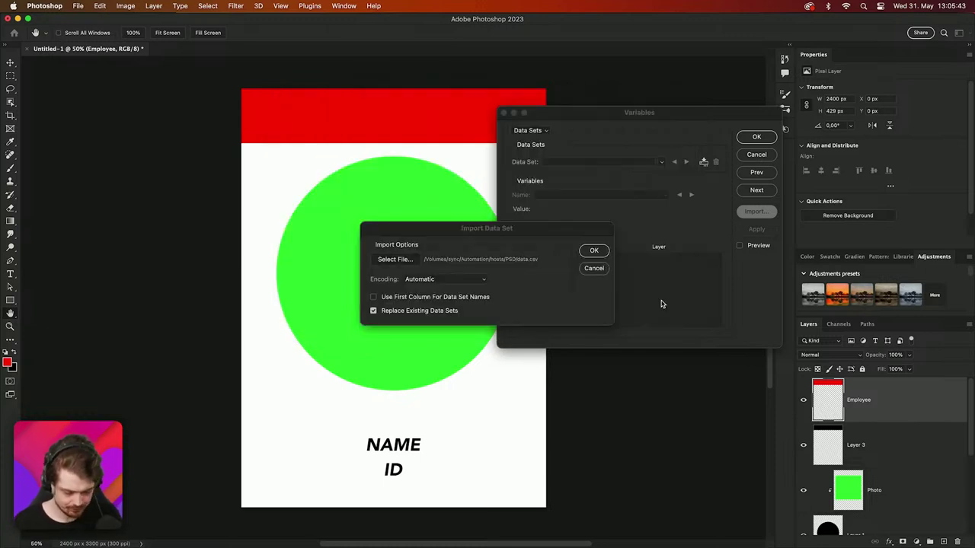
Keep the encoding on Automatic and leave Replace Existing Data Sets checked
left_click(441, 282)
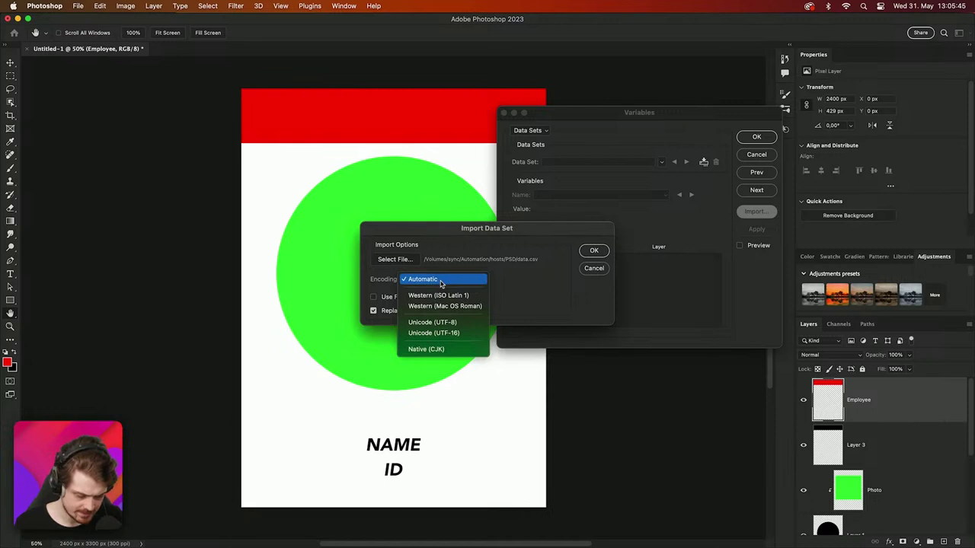
left_click(440, 281)
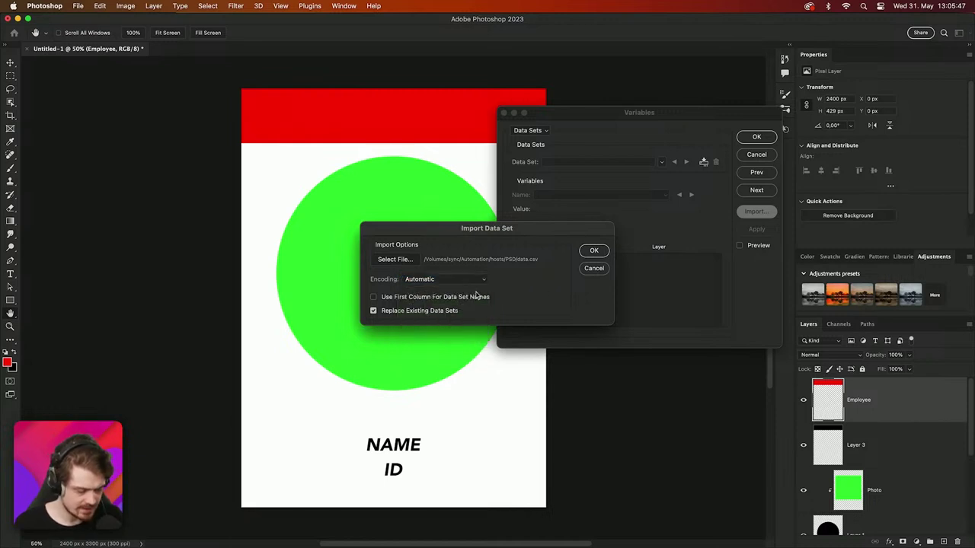
left_click(432, 314)
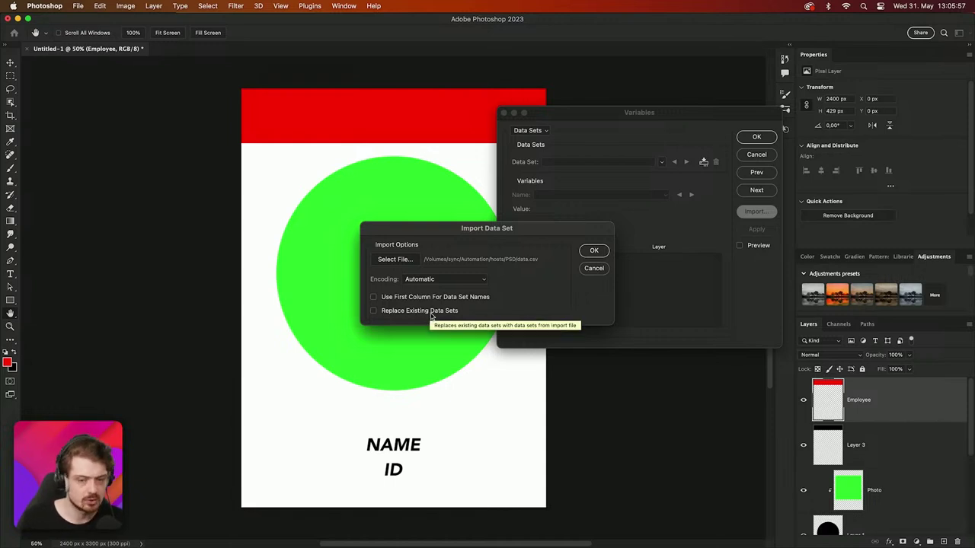
left_click(431, 313)
Confirm the import, check the ID in spreadsheet cell B2, and widen the Value column
left_click(594, 251)
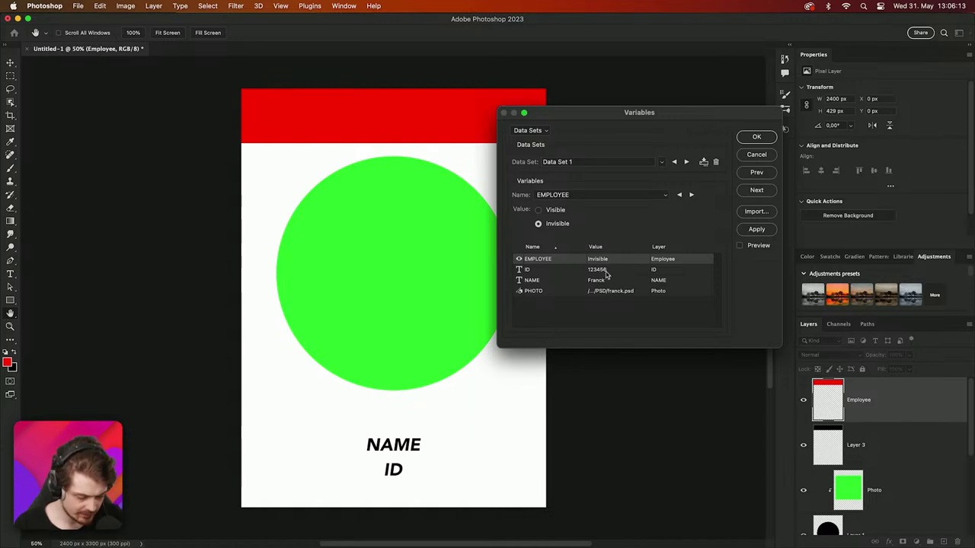
key("super+Tab")
key("super+Tab")
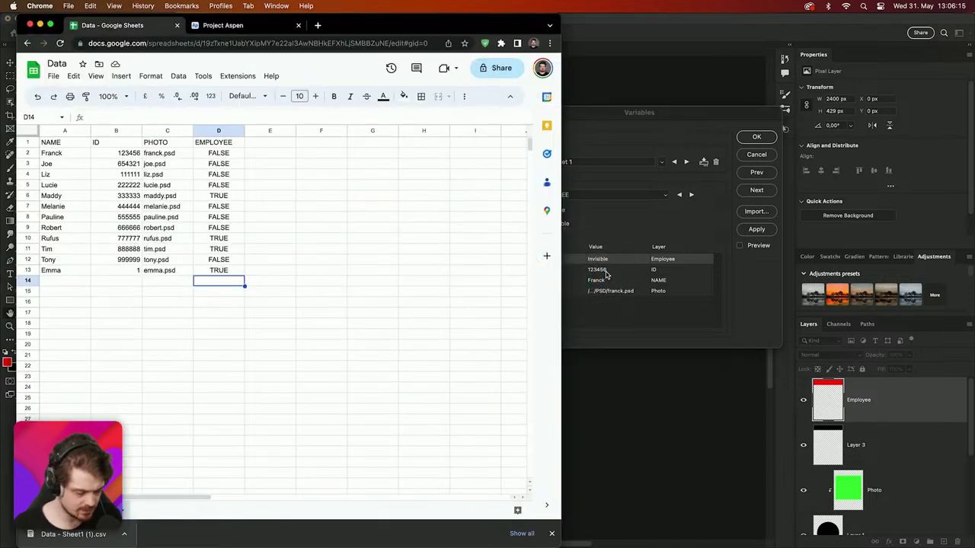
left_click(129, 156)
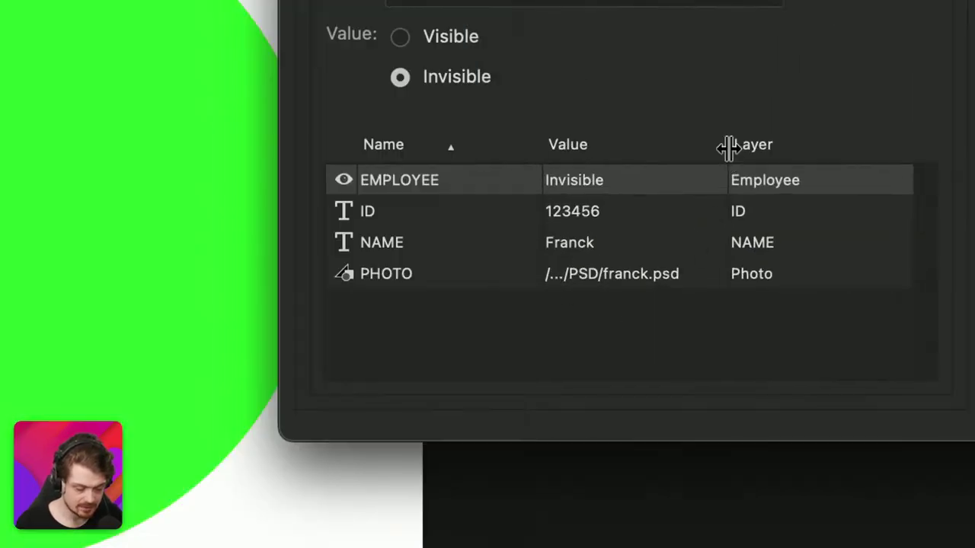
left_click_drag(727, 146, 825, 151)
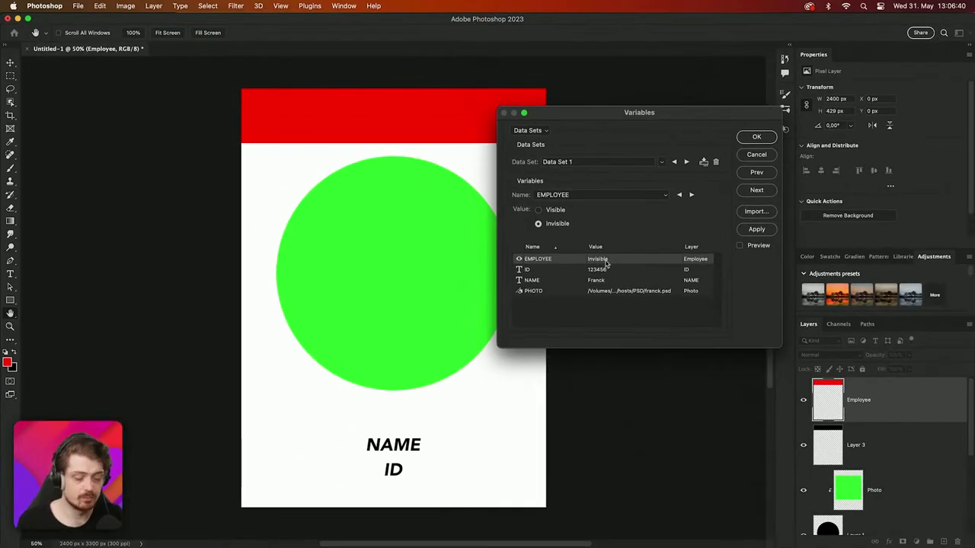
Turn on Preview and advance the variable display to NAME
left_click(740, 246)
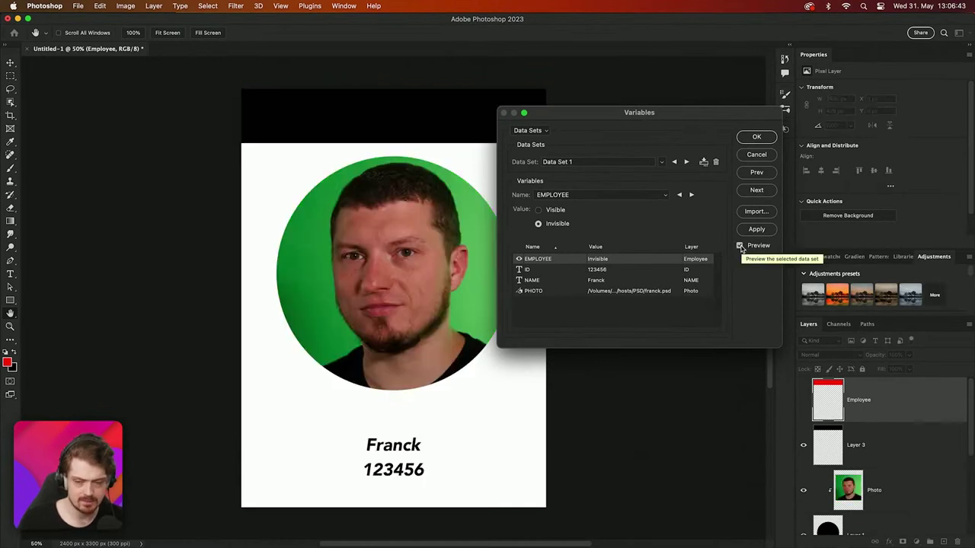
left_click(691, 195)
left_click(691, 195)
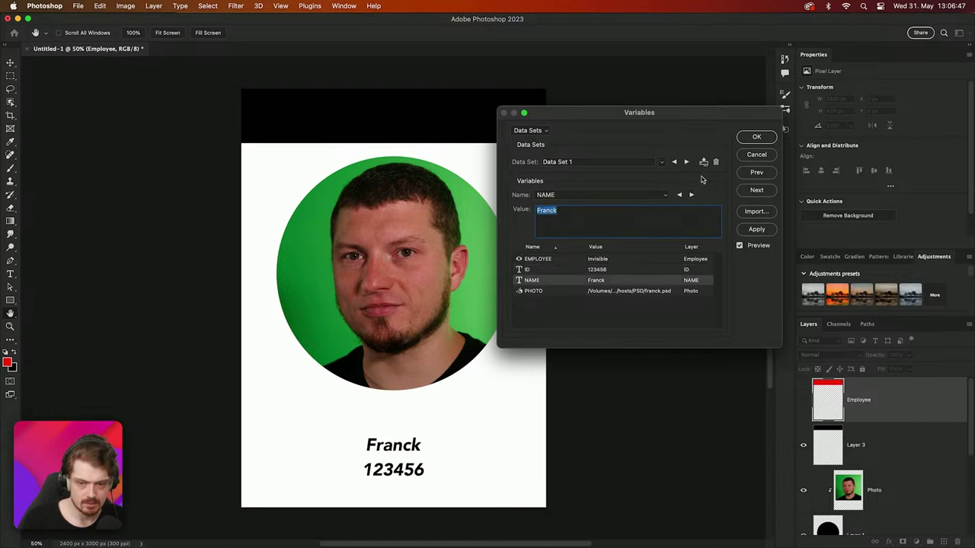
Step through the data sets up to Data Set 12, then bring the Data spreadsheet forward
left_click(686, 162)
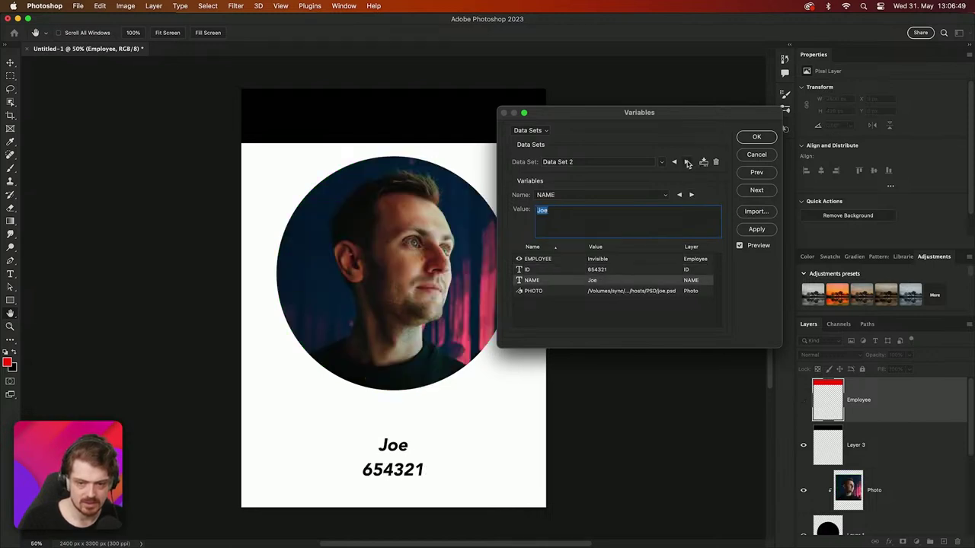
left_click(687, 162)
left_click(687, 162)
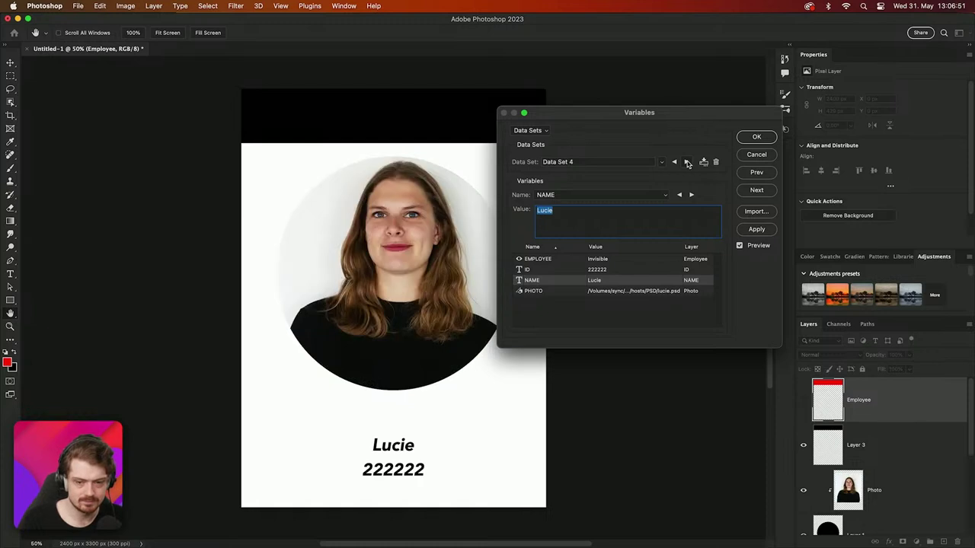
left_click(686, 162)
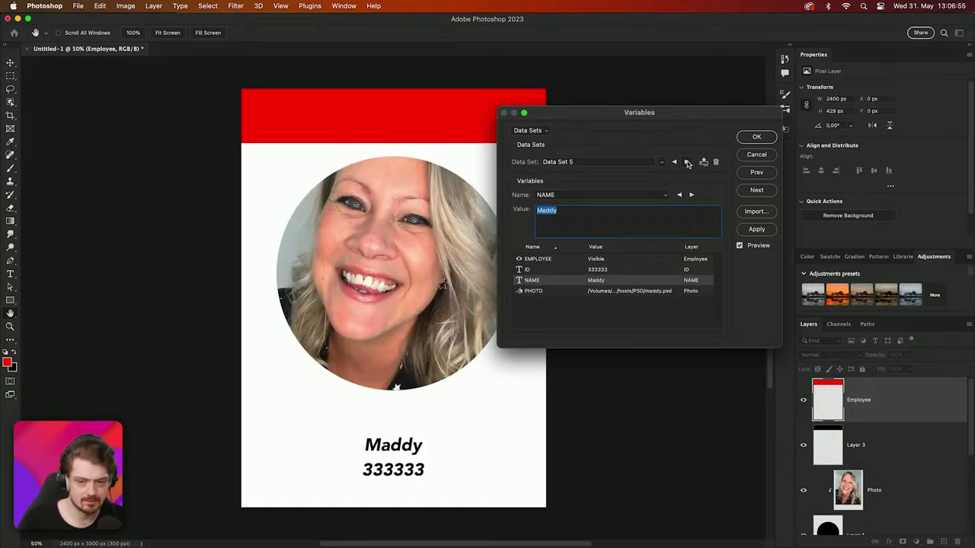
left_click(686, 163)
left_click(687, 163)
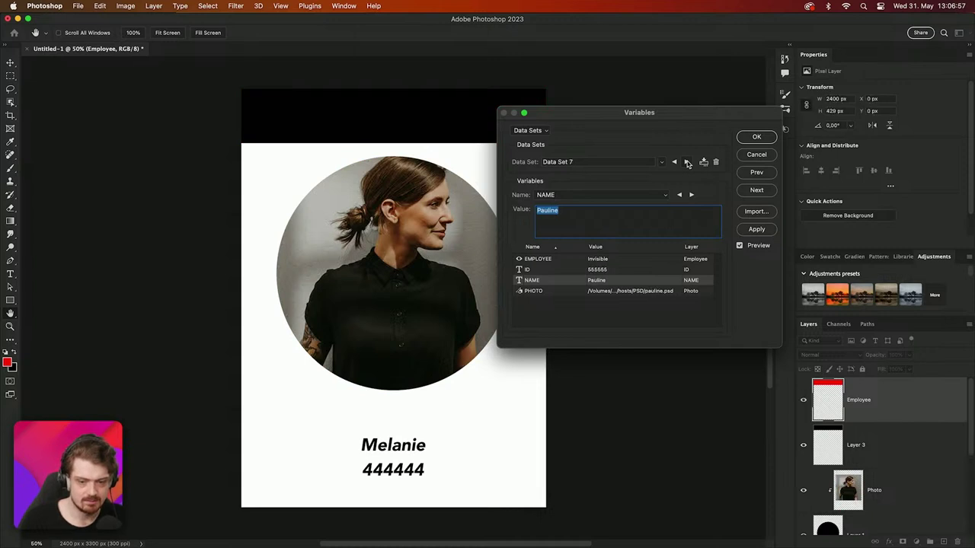
left_click(686, 162)
left_click(686, 163)
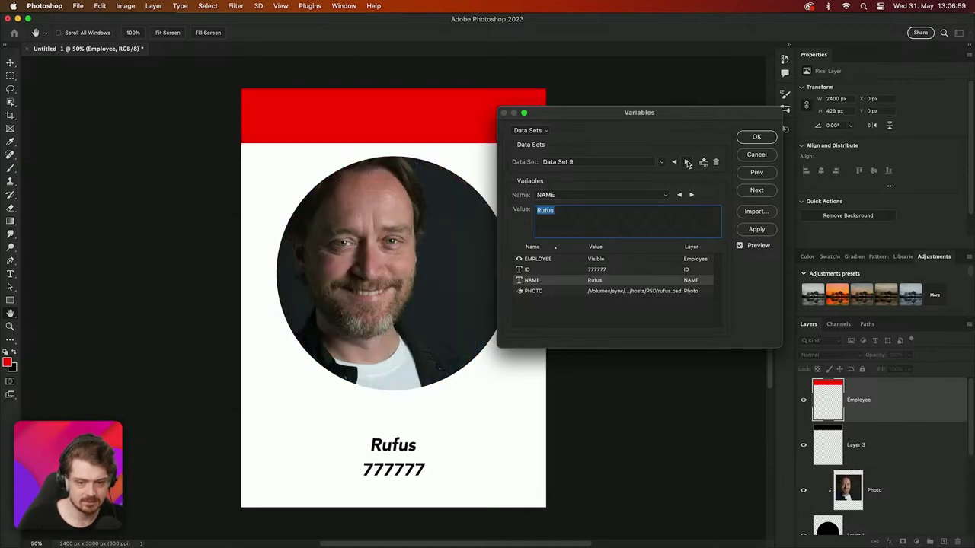
left_click(686, 162)
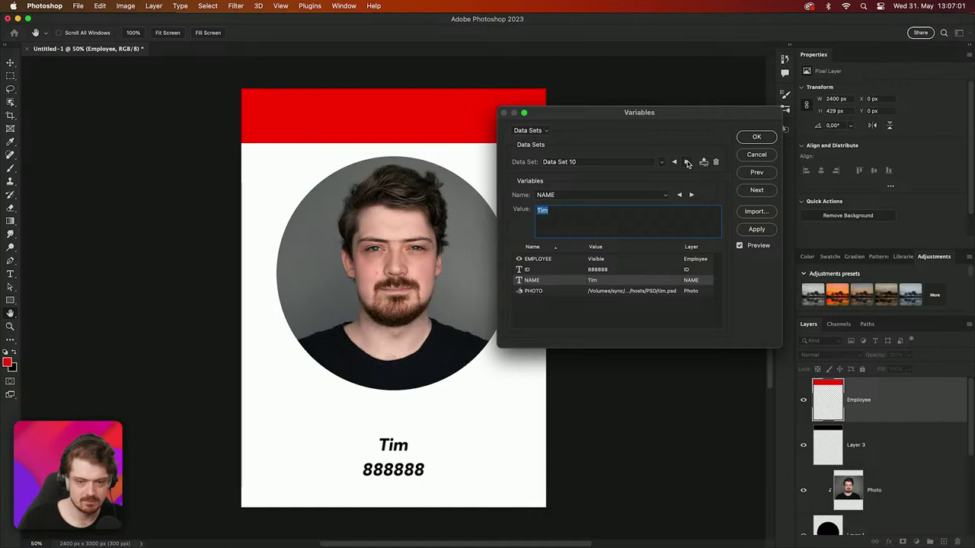
left_click(686, 162)
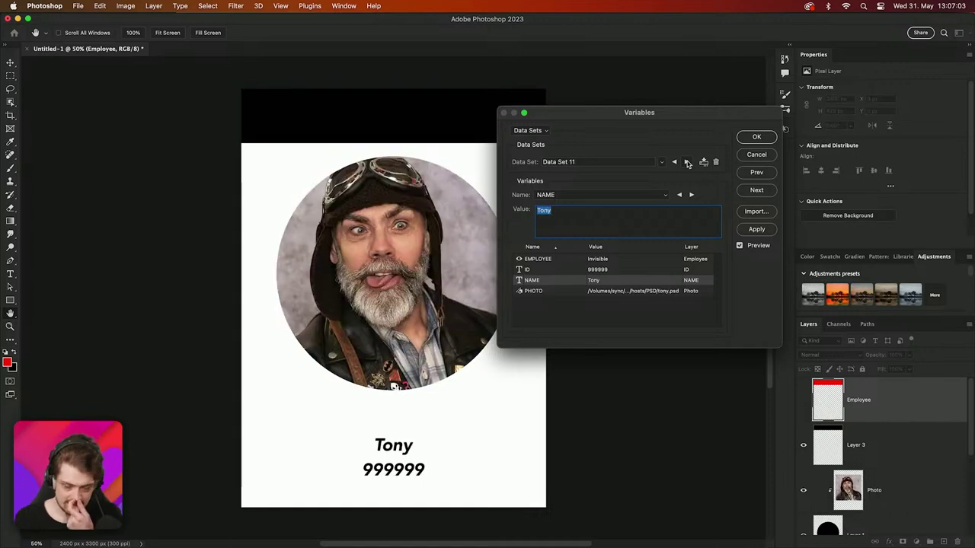
left_click(687, 163)
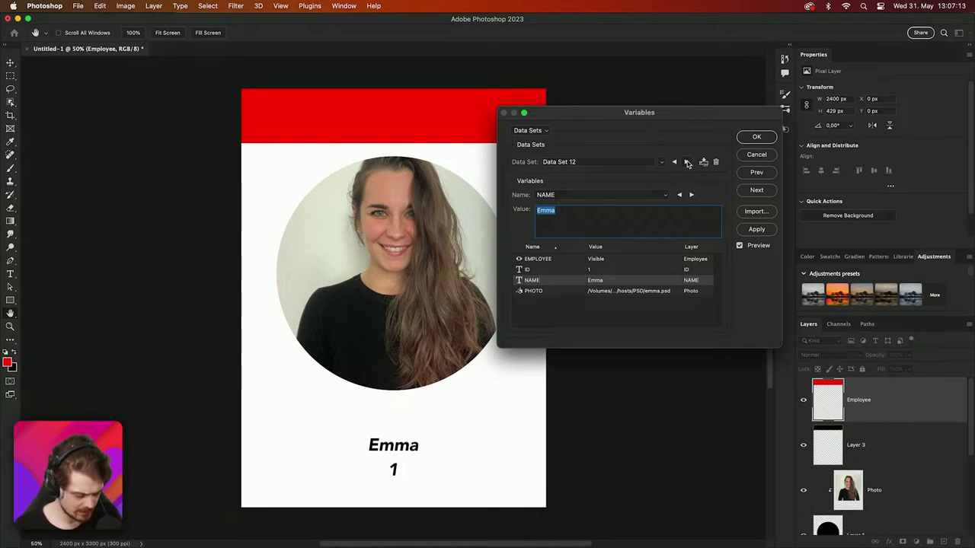
key("super+Tab")
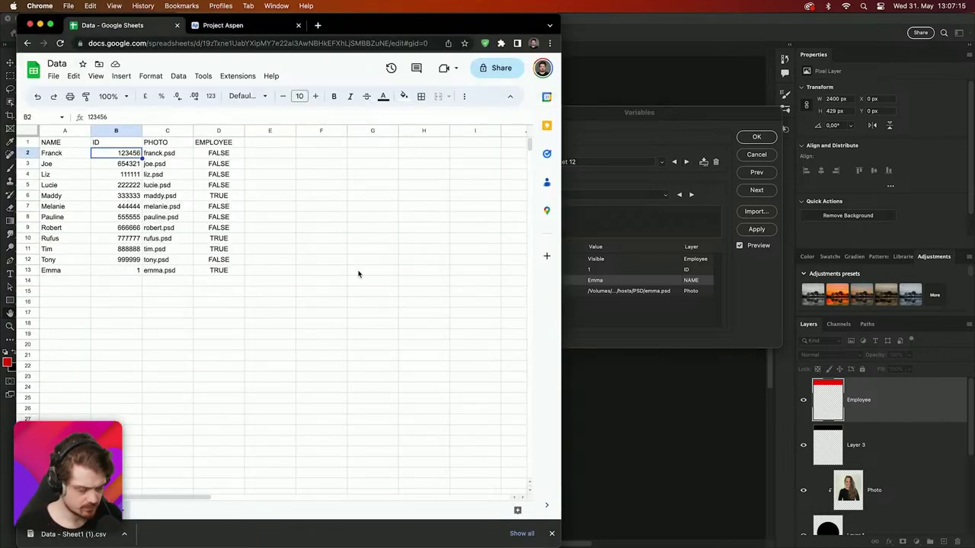
key("super+Tab")
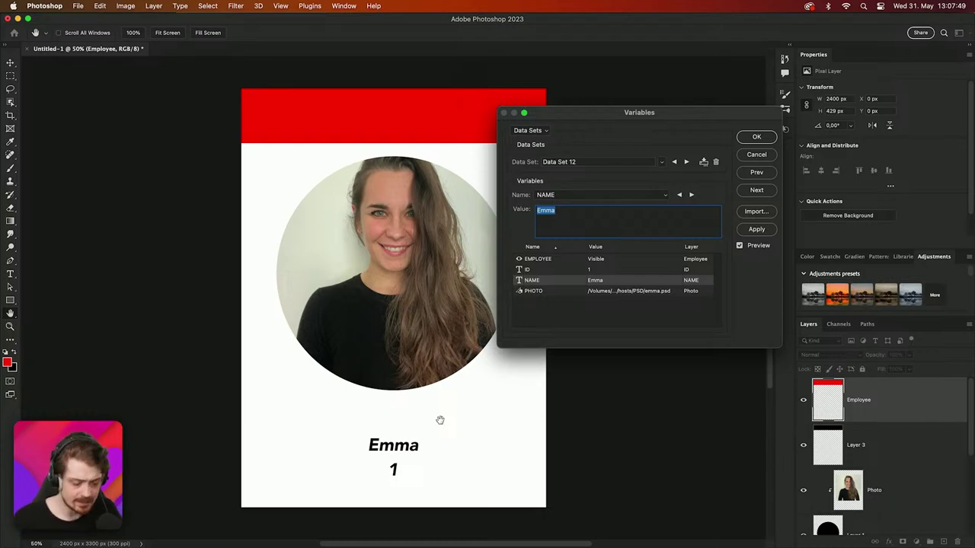
key("ctrl+Up")
left_click(239, 415)
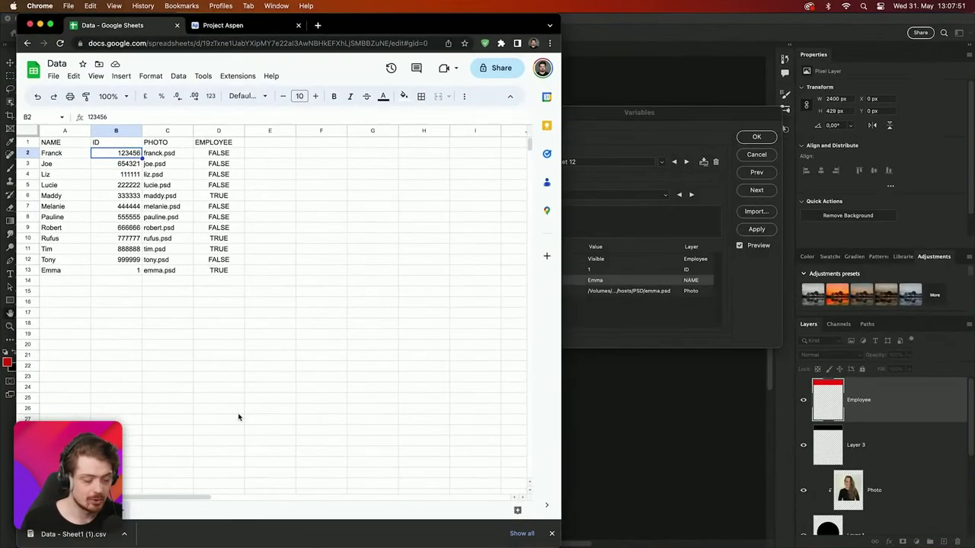
left_click(234, 155)
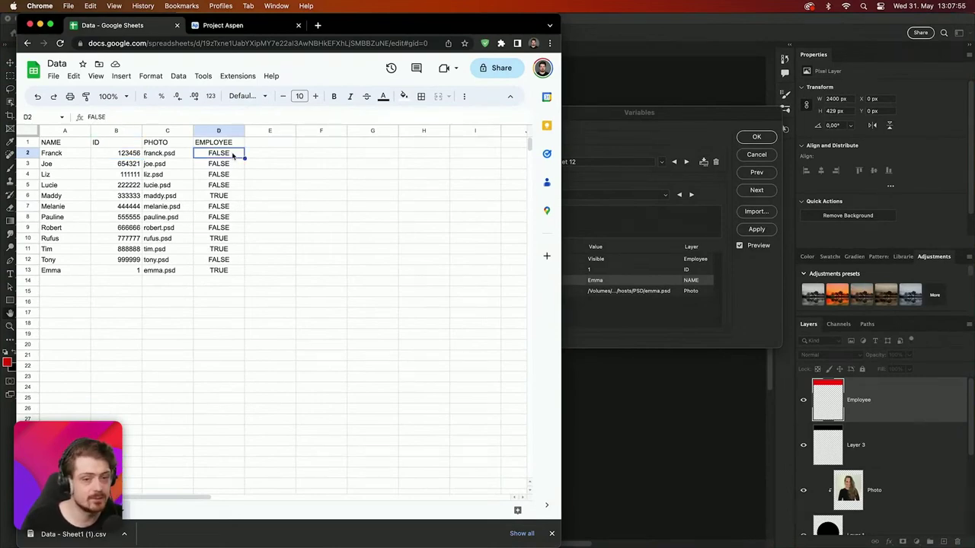
left_click(369, 156)
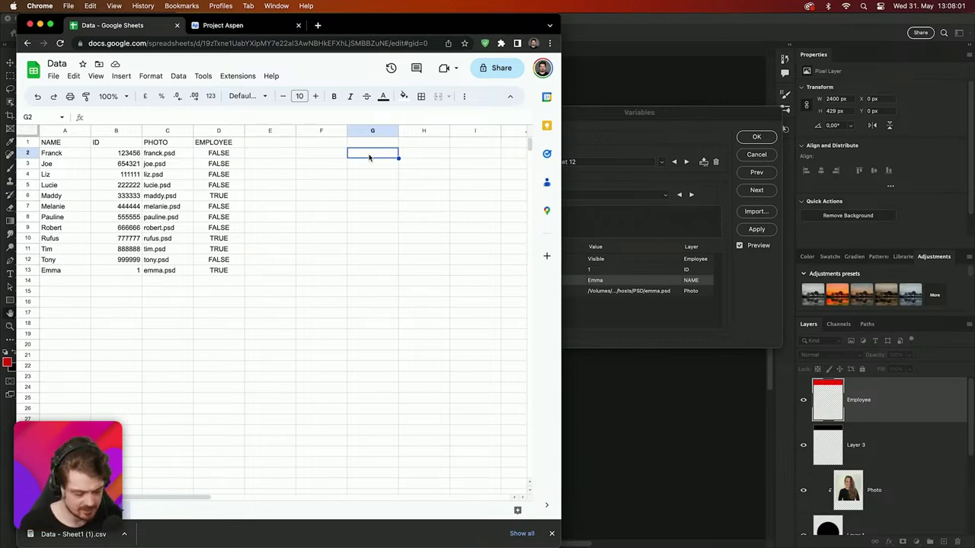
Enter 'green' in G2 and =IF(G2 = "green"; "TRUE"; "FALSE") in H2
type("green")
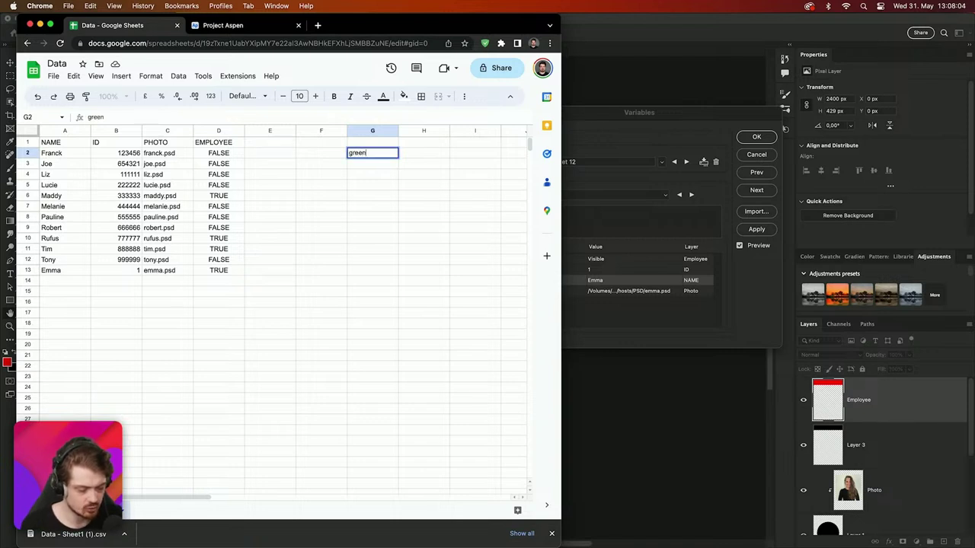
key("Tab")
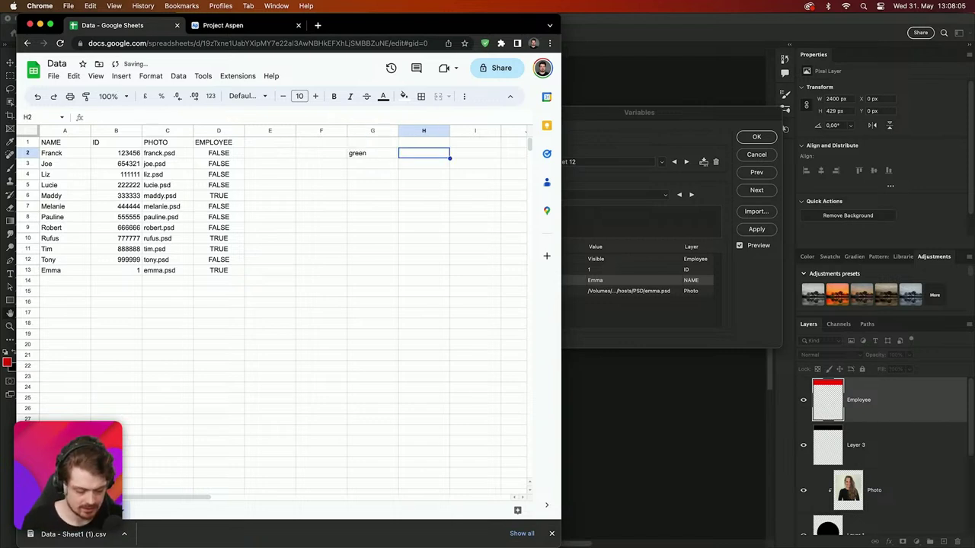
type("=")
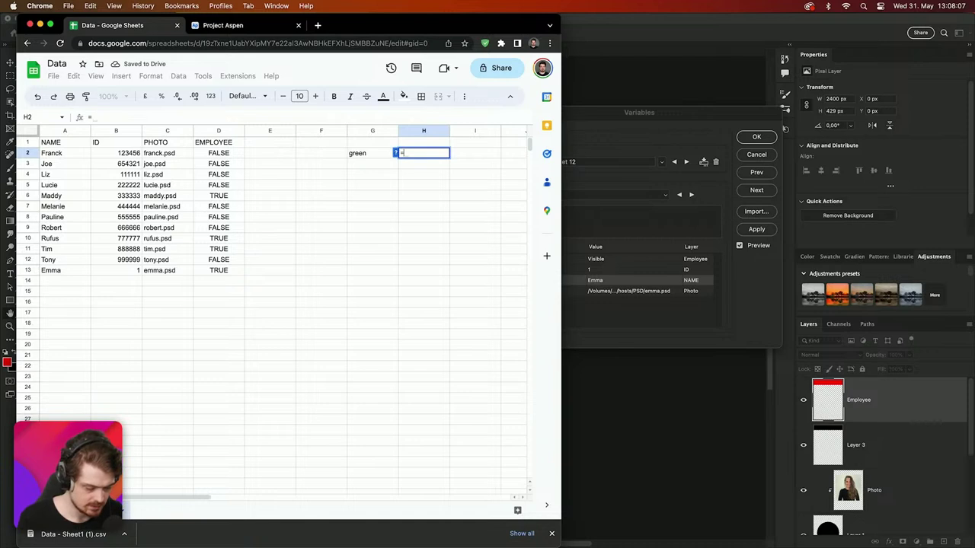
type("g")
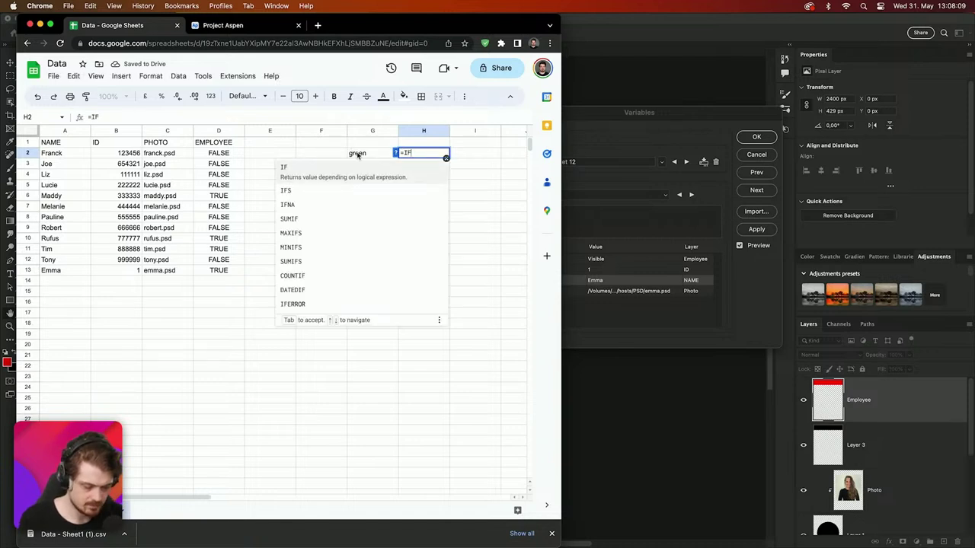
left_click(357, 155)
left_click(410, 154)
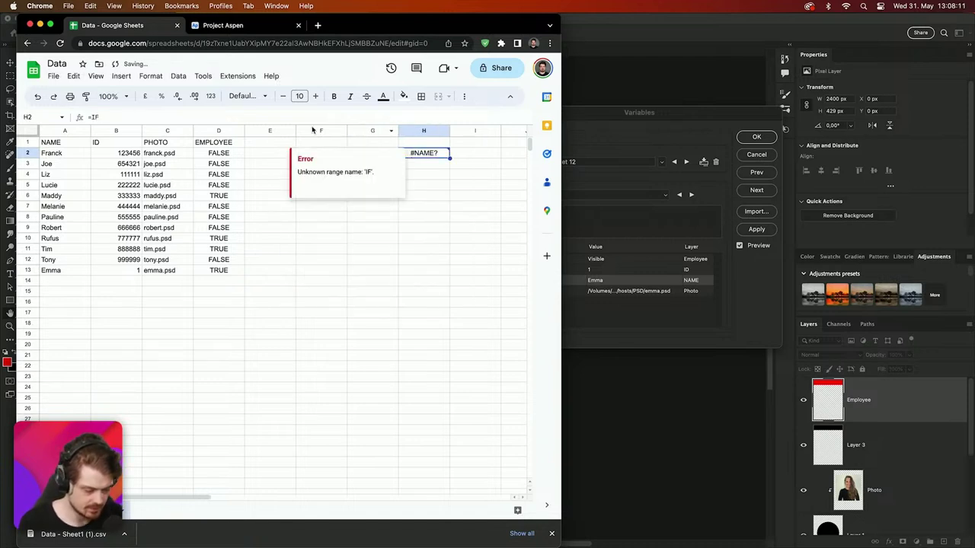
type("=IF(")
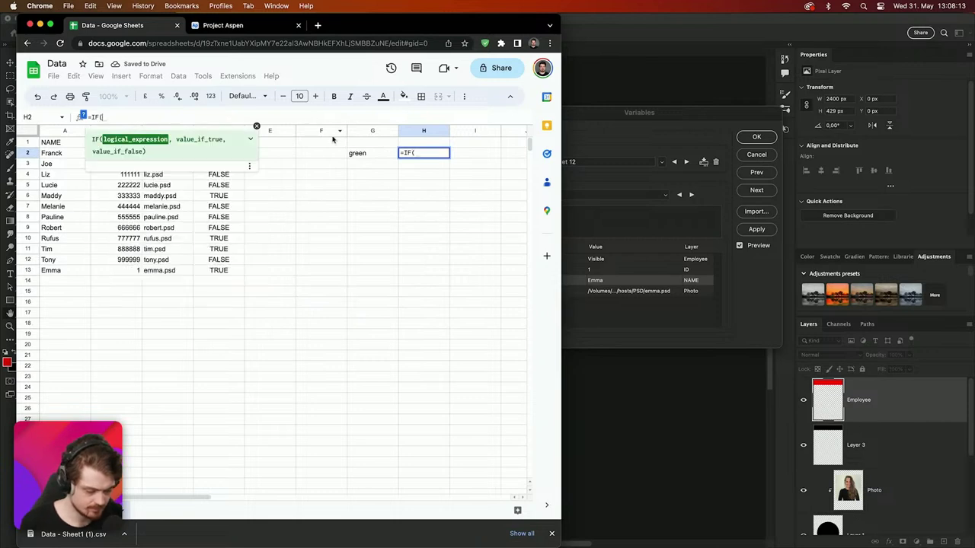
left_click(360, 156)
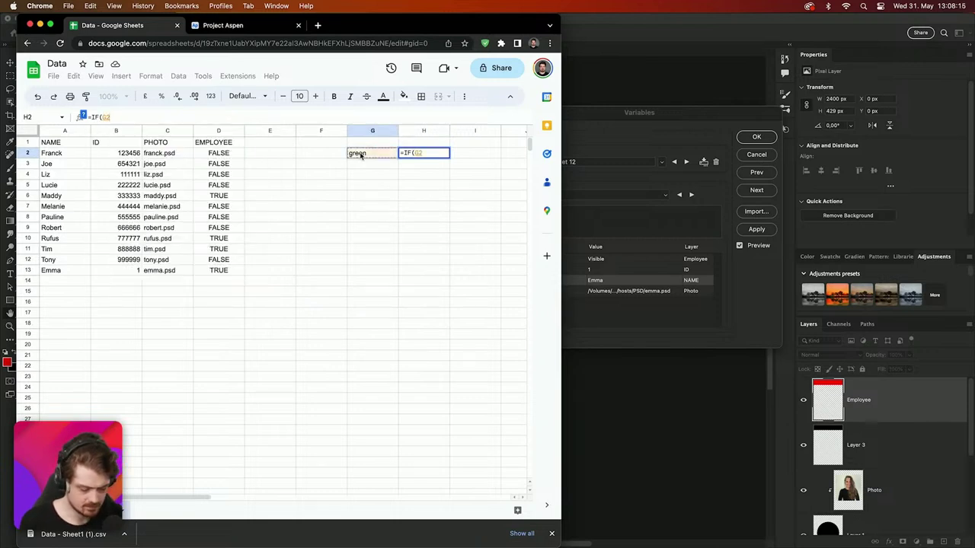
type("= \"")
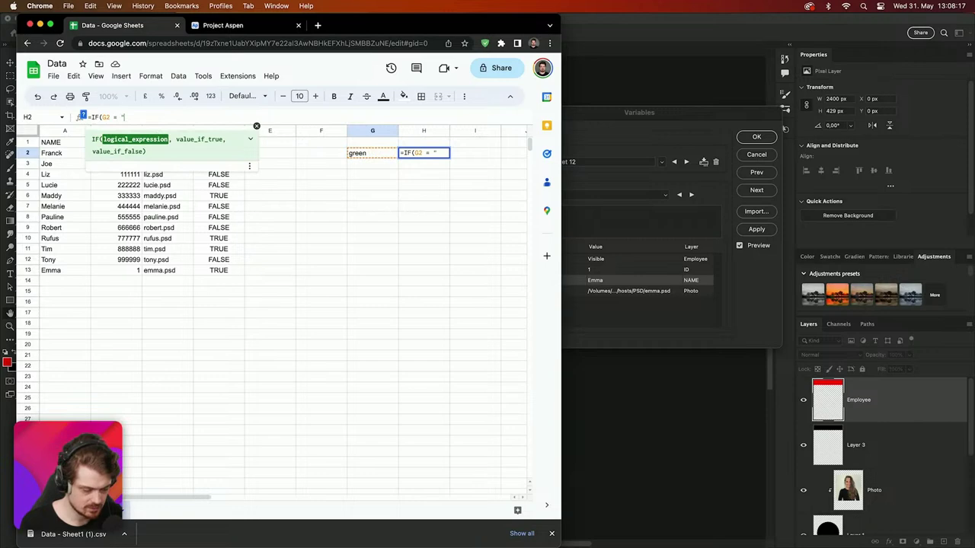
type("green\"")
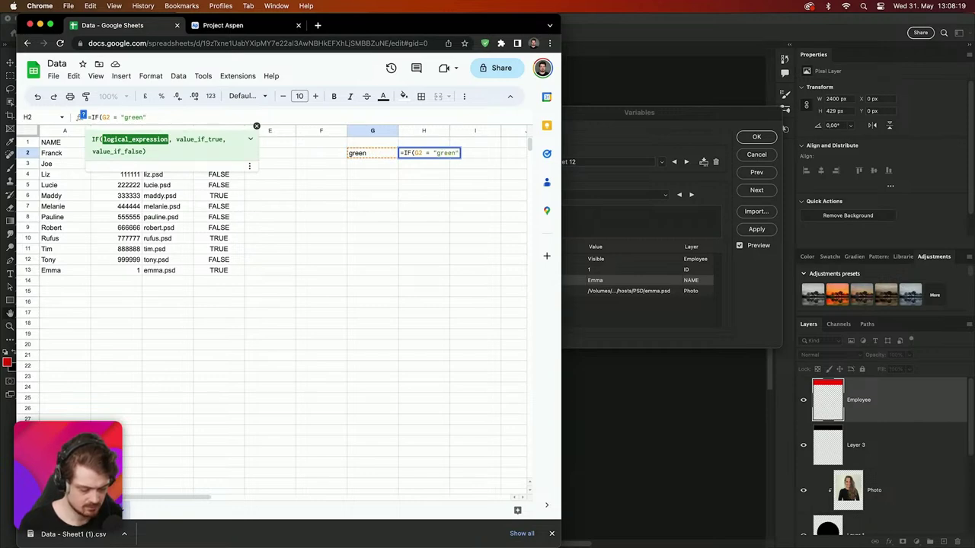
type("; true; f")
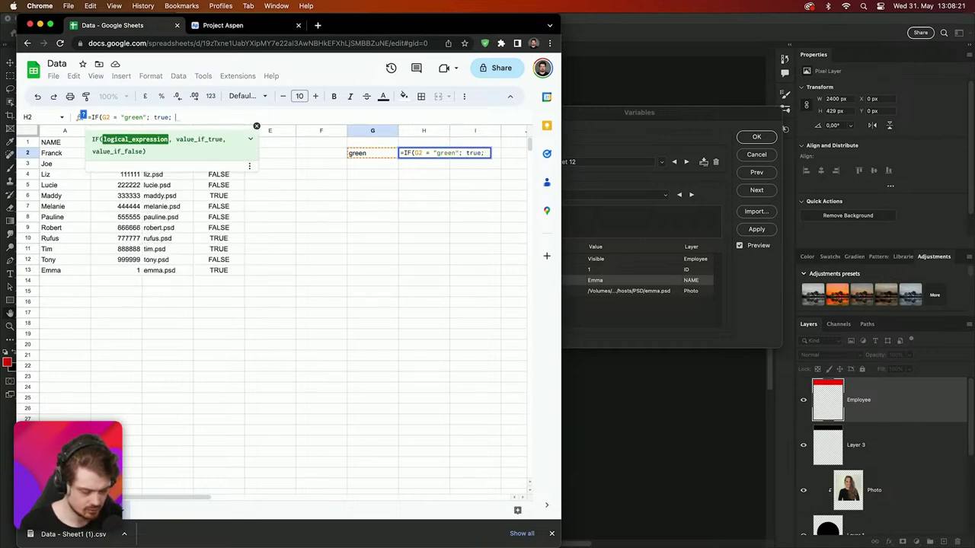
key("BackSpace")
key("BackSpace")
key("BackSpace")
key("BackSpace")
key("BackSpace")
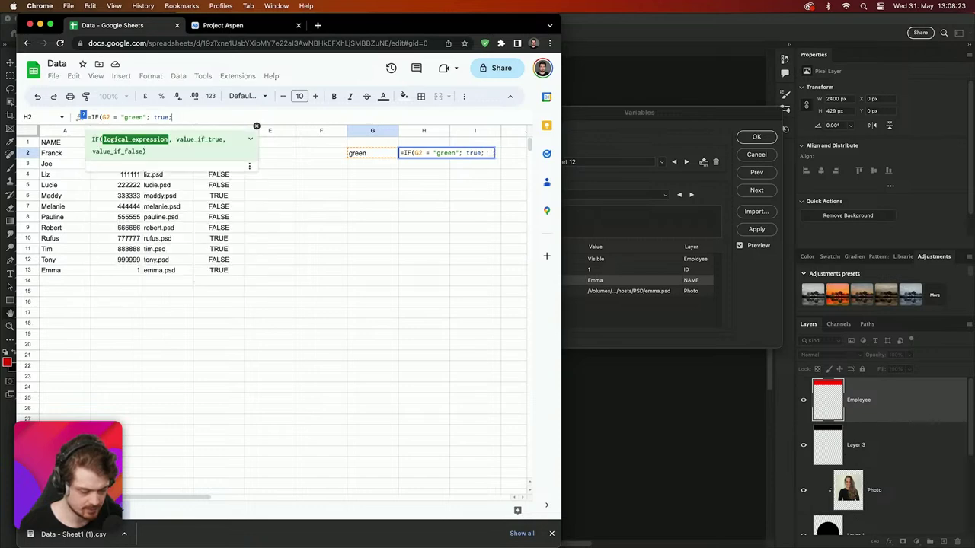
key("BackSpace")
key("BackSpace")
type("\"TRUE")
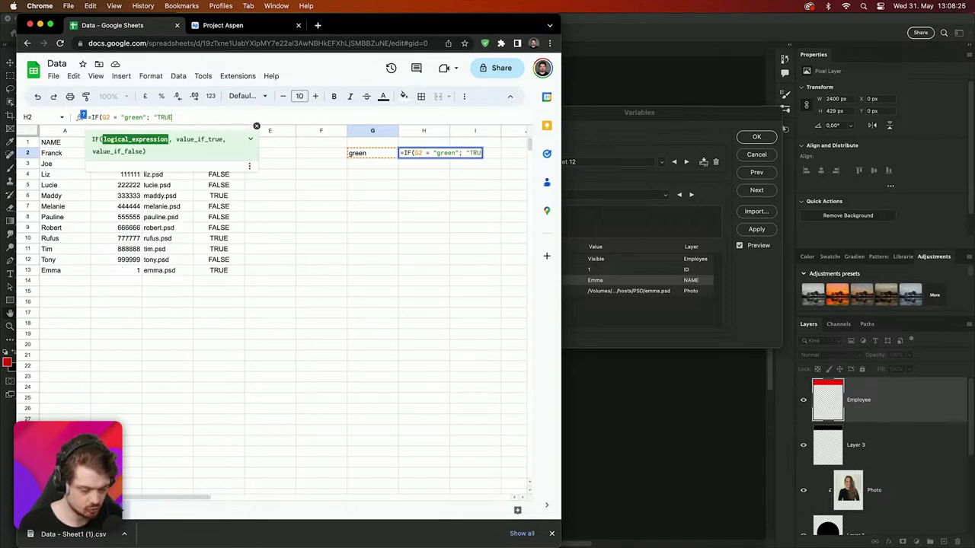
type("\"; \"FALS")
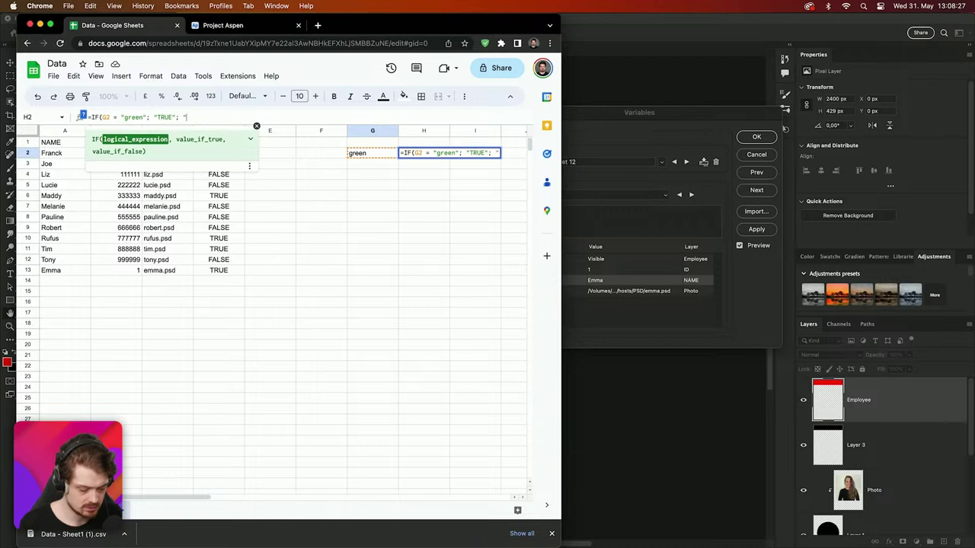
type("E\"")
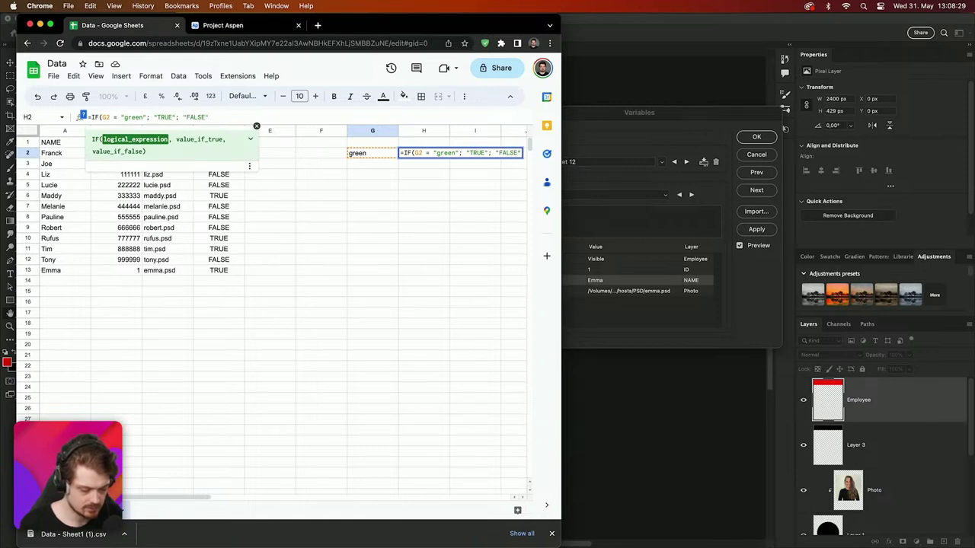
type(")")
key("Return")
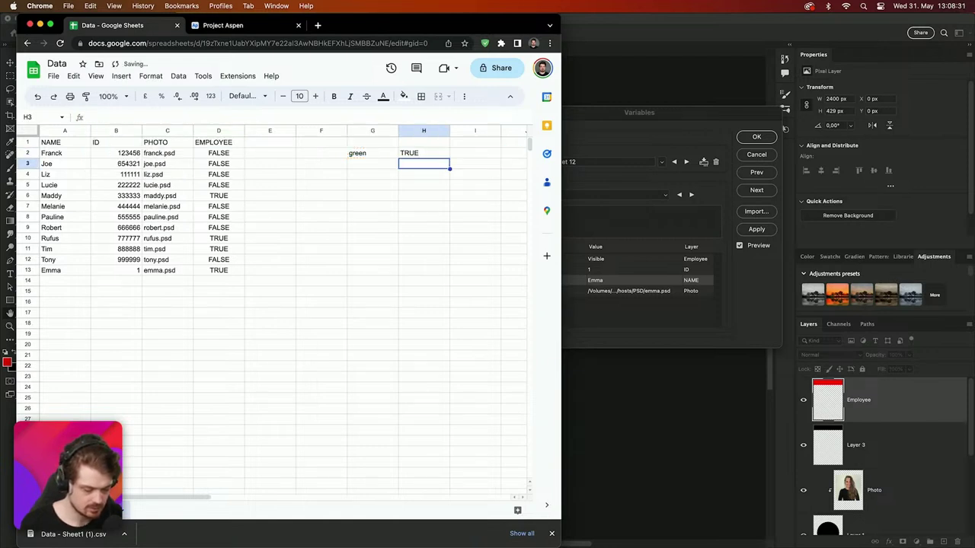
left_click(422, 156)
Add a GREEN header in H1 and change G2 to 'blue' to test the formula
left_click(421, 145)
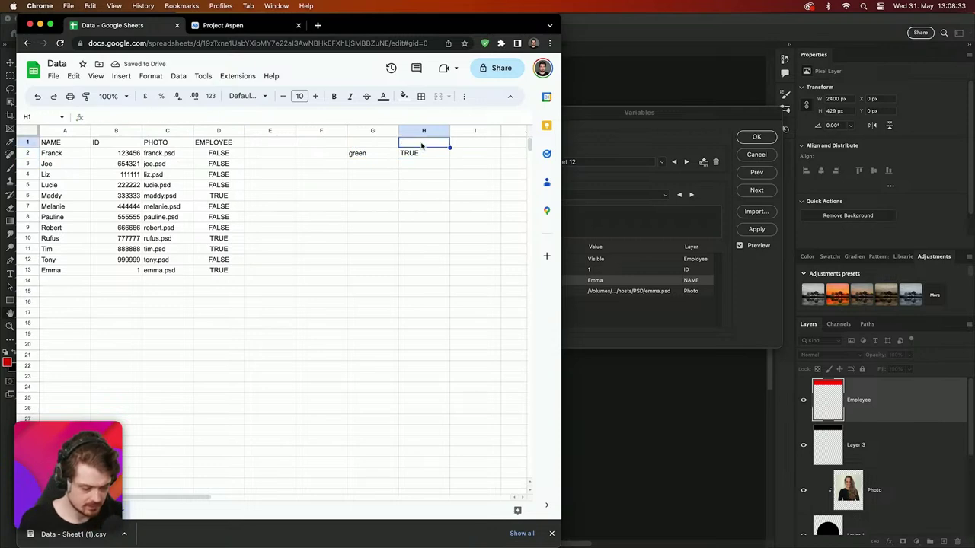
type("GREEN")
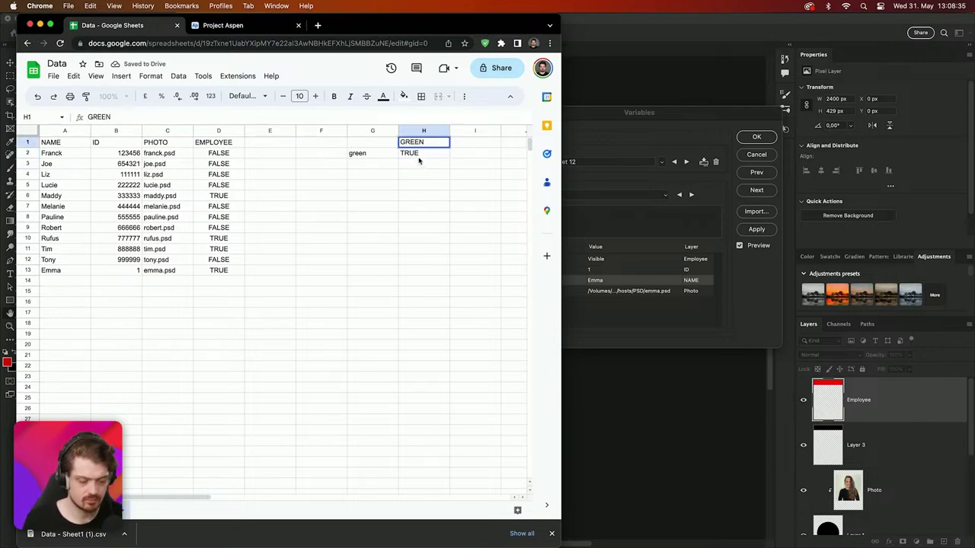
key("Return")
left_click(421, 145)
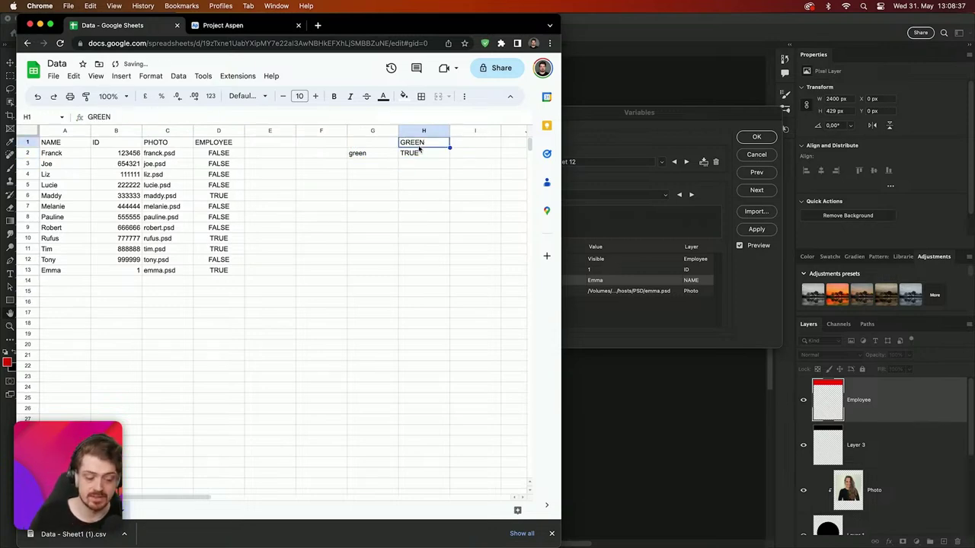
left_click(375, 151)
type("blu")
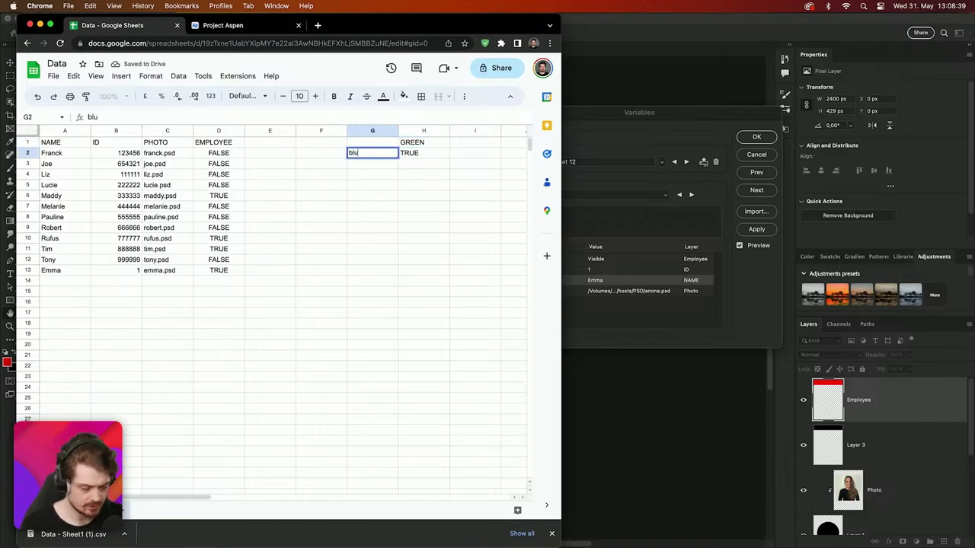
type("e")
key("Return")
left_click(408, 153)
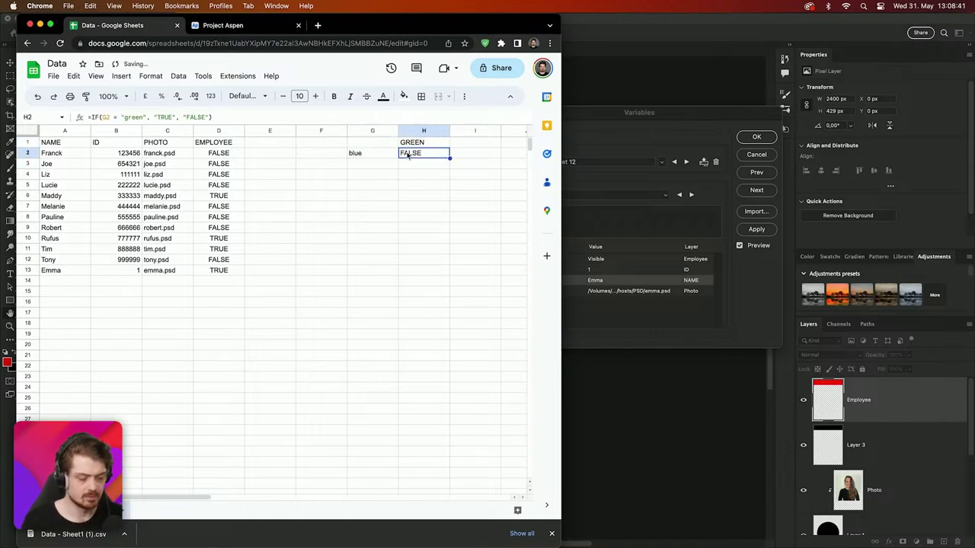
Add BLUE and RED headers in I1 and J1
left_click(465, 143)
type("BLUE")
key("Tab")
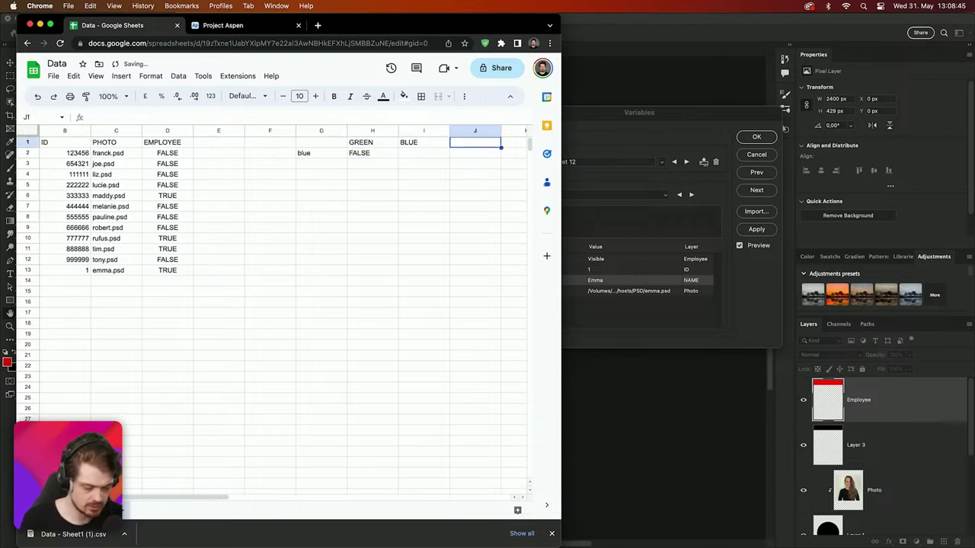
type("RED")
key("Tab")
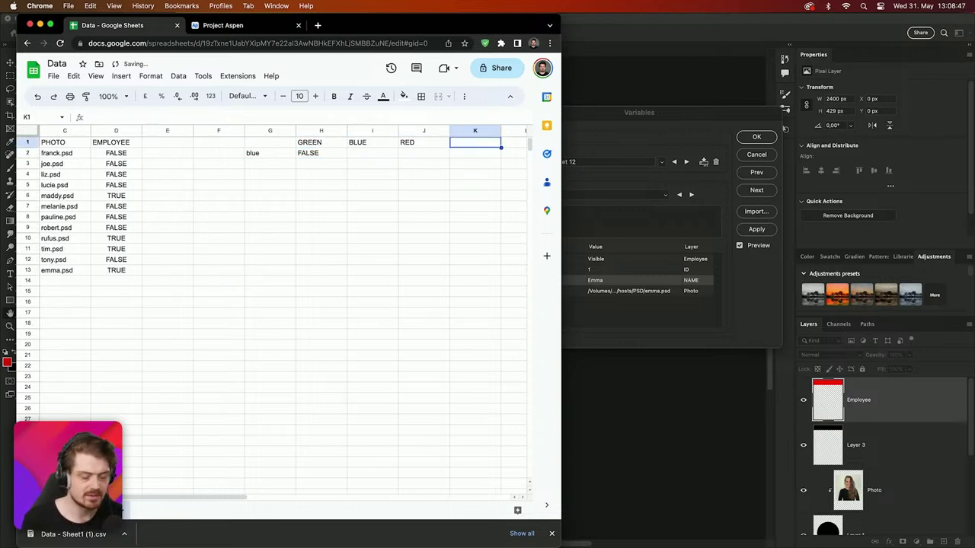
Review the test cells, then select G1:J2 and clear them
left_click(378, 154)
left_click(327, 154)
left_click(264, 154)
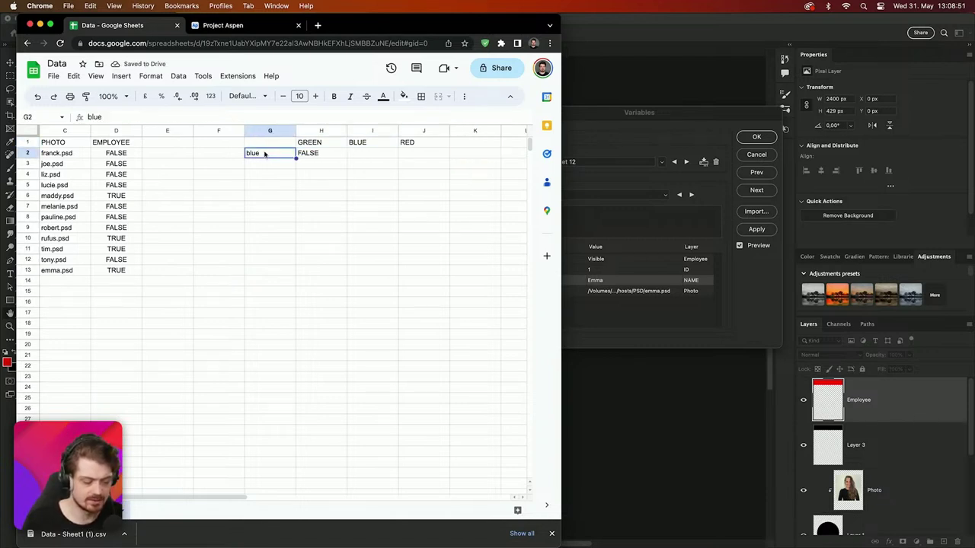
left_click(313, 160)
left_click(376, 157)
left_click(426, 158)
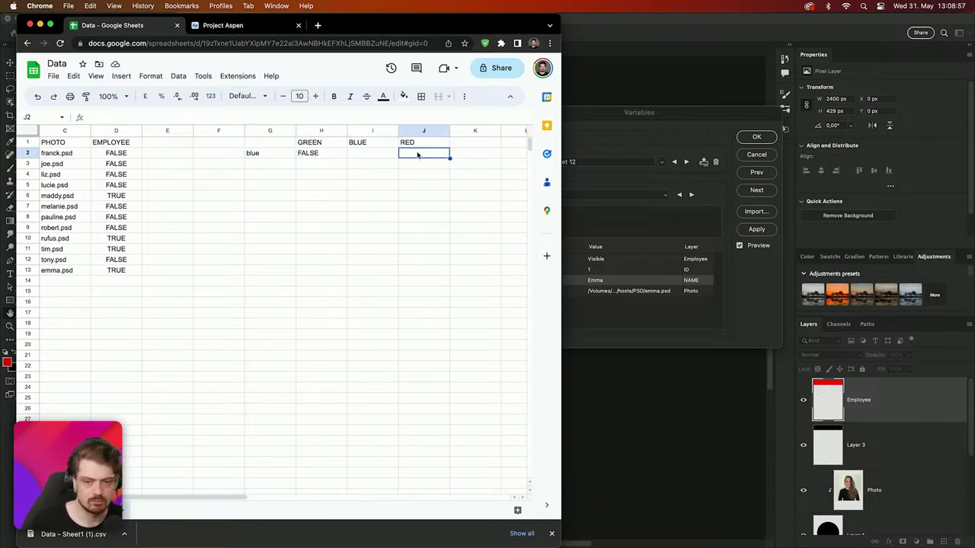
mouse_move(417, 154)
left_mouse_down()
mouse_move(241, 130)
mouse_move(258, 142)
left_mouse_up()
key("Delete")
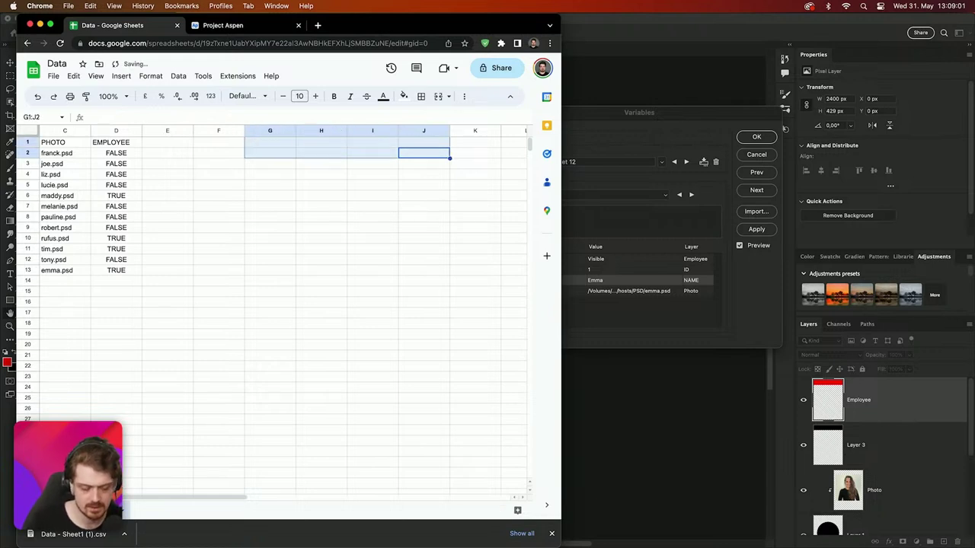
left_click_drag(197, 497, 126, 499)
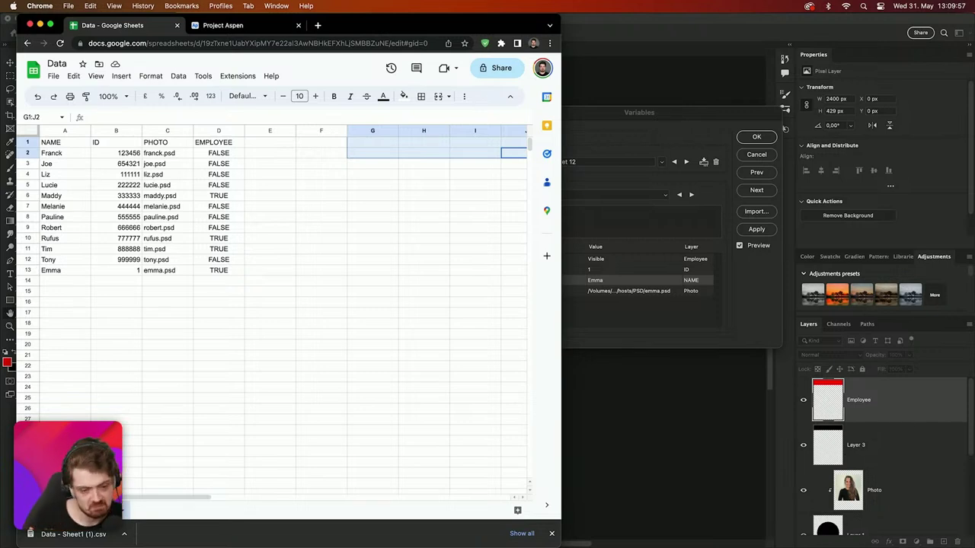
Close the Variables dialog and fill the Layer 3 header band with blue
left_click(910, 428)
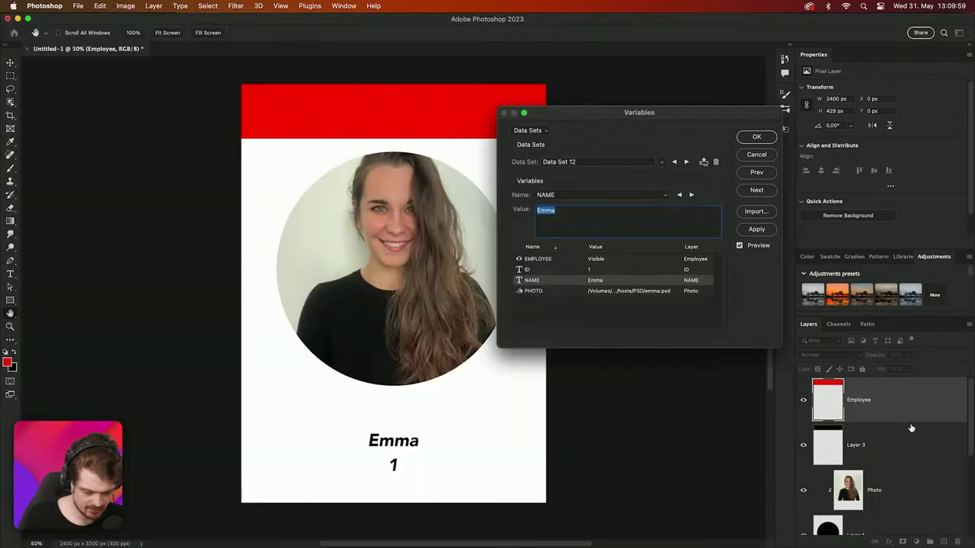
left_click(769, 157)
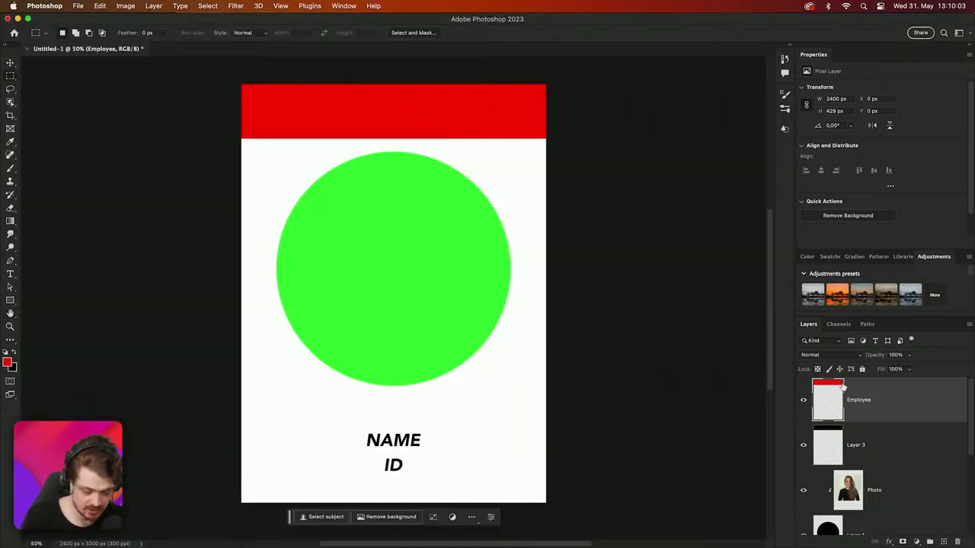
left_click(875, 461)
left_click(829, 445, "super")
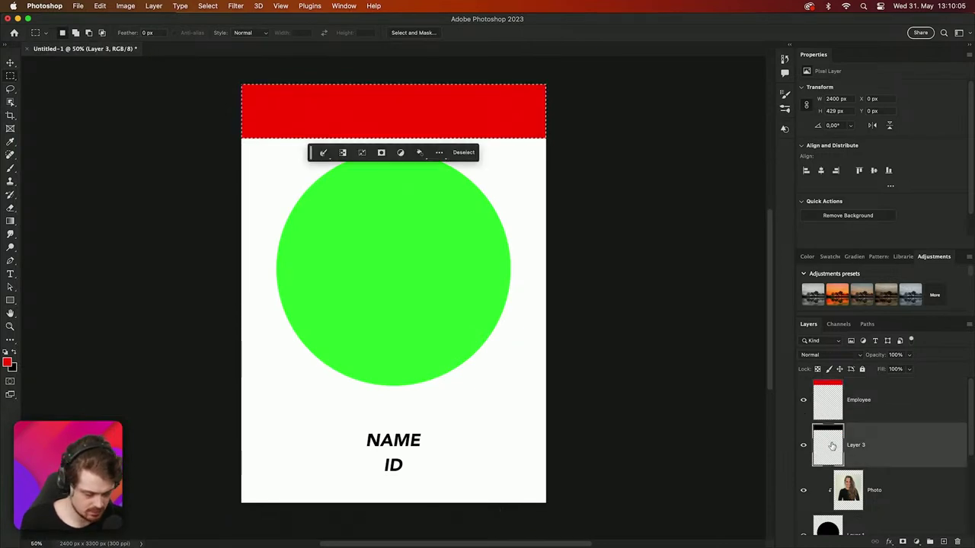
left_click(803, 399)
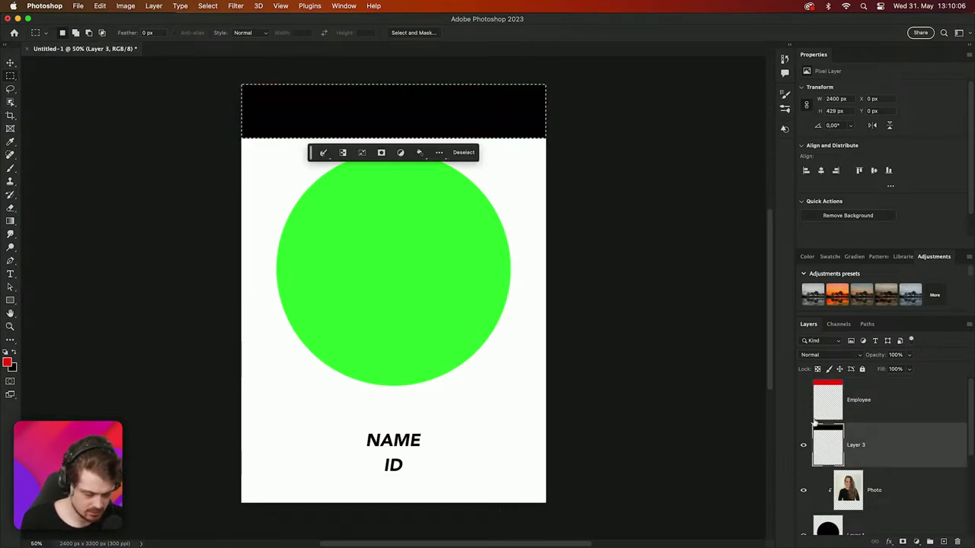
left_click(7, 362)
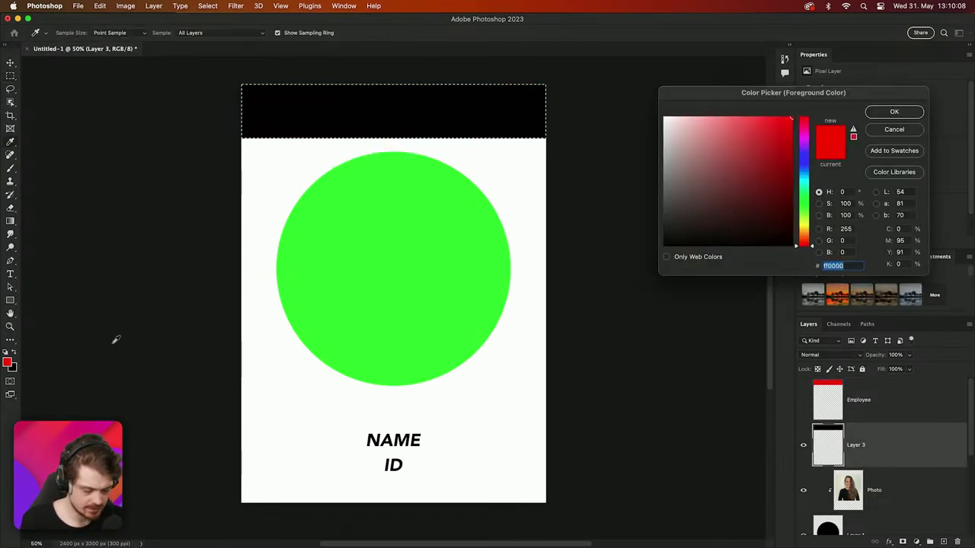
left_click(804, 162)
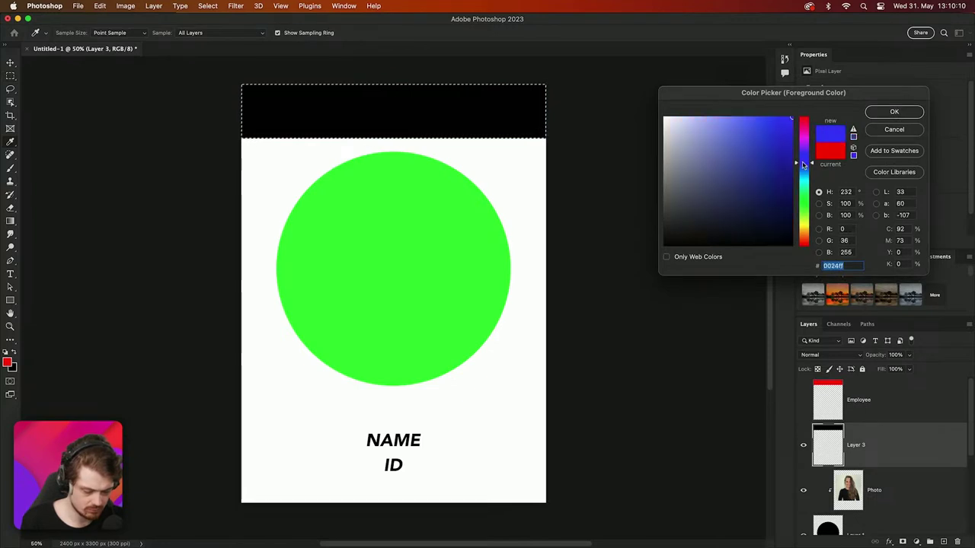
left_click(884, 112)
key("alt+BackSpace")
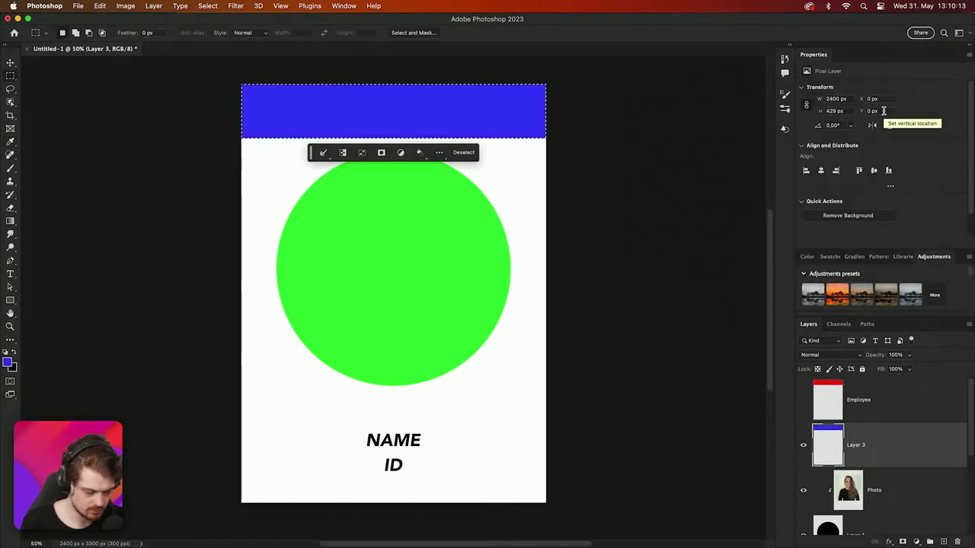
key("super+d")
Show the red Employee layer and set its opacity to 50%
left_click(803, 400)
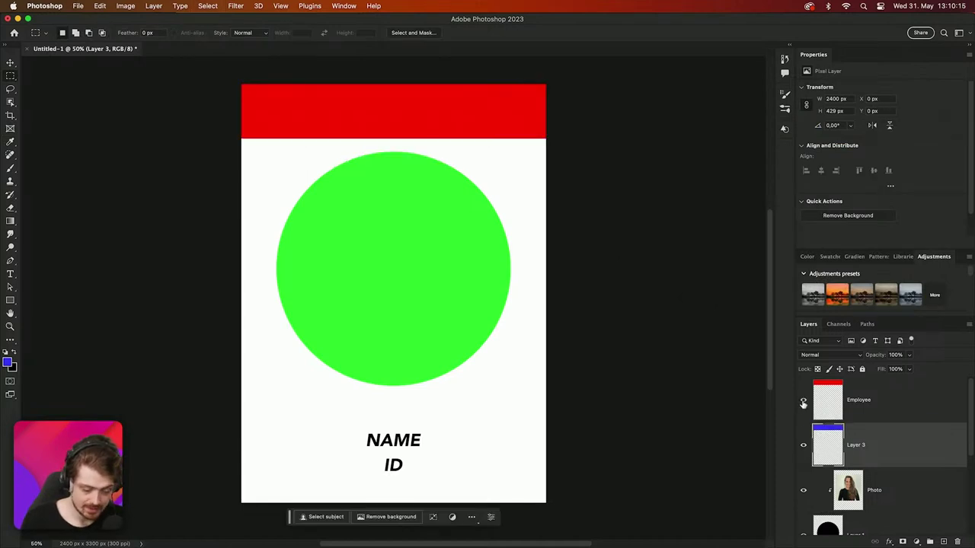
left_click(878, 402)
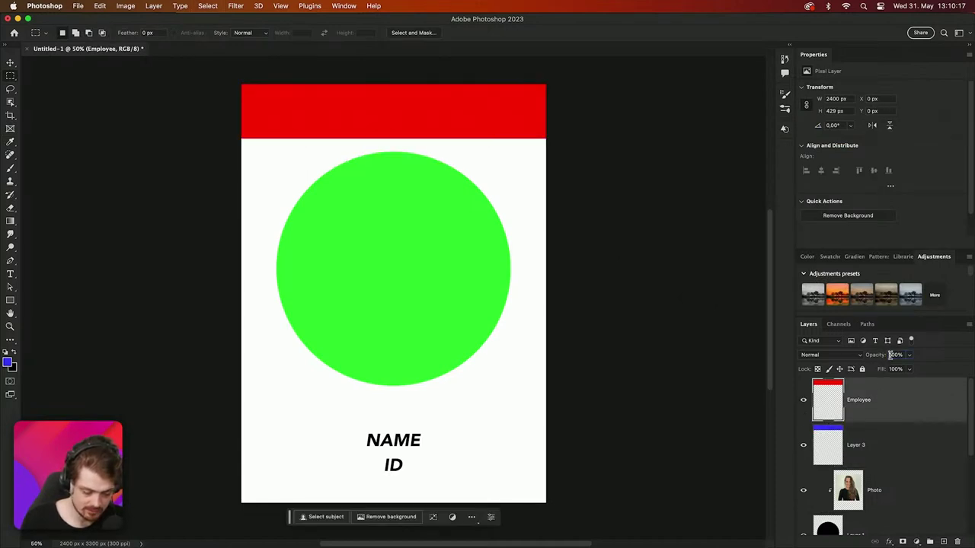
left_click(874, 355)
type("50")
key("Return")
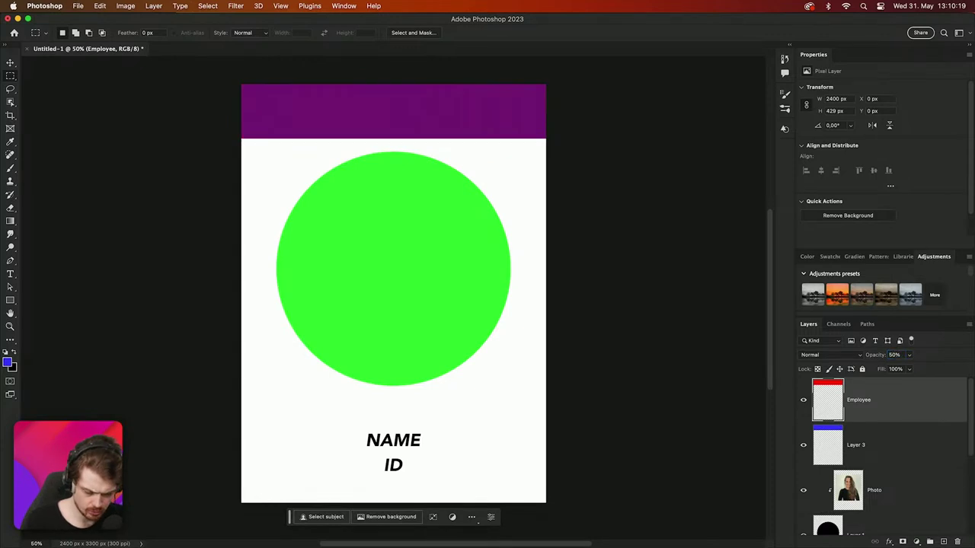
left_click(880, 456)
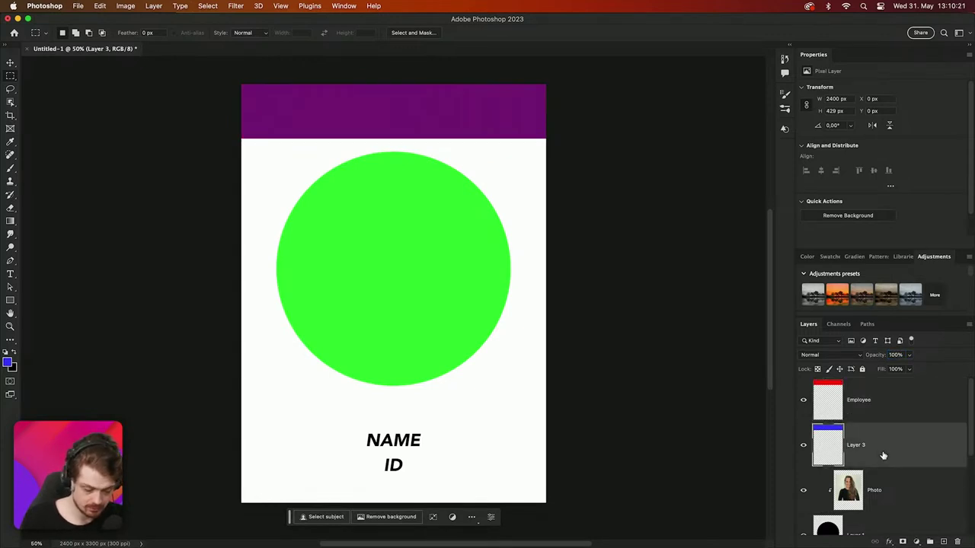
left_click(868, 405)
left_click(123, 5)
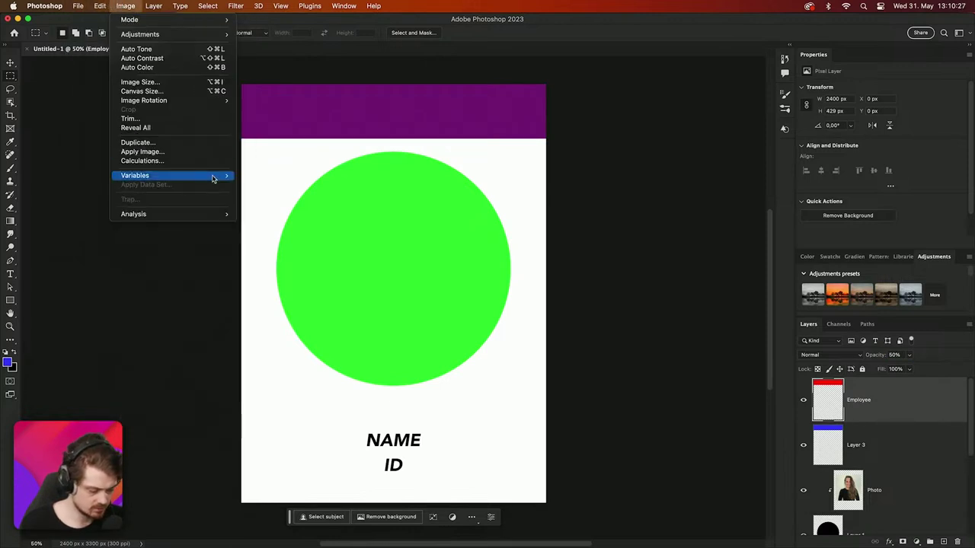
Define a Visibility variable named EMPLOYEE for the Employee layer
mouse_move(214, 179)
left_click(275, 178)
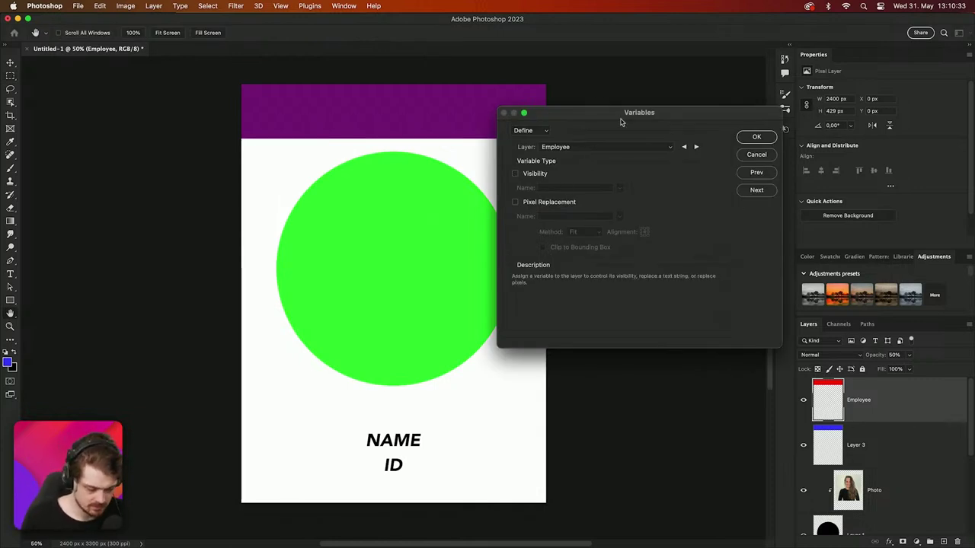
left_click(526, 176)
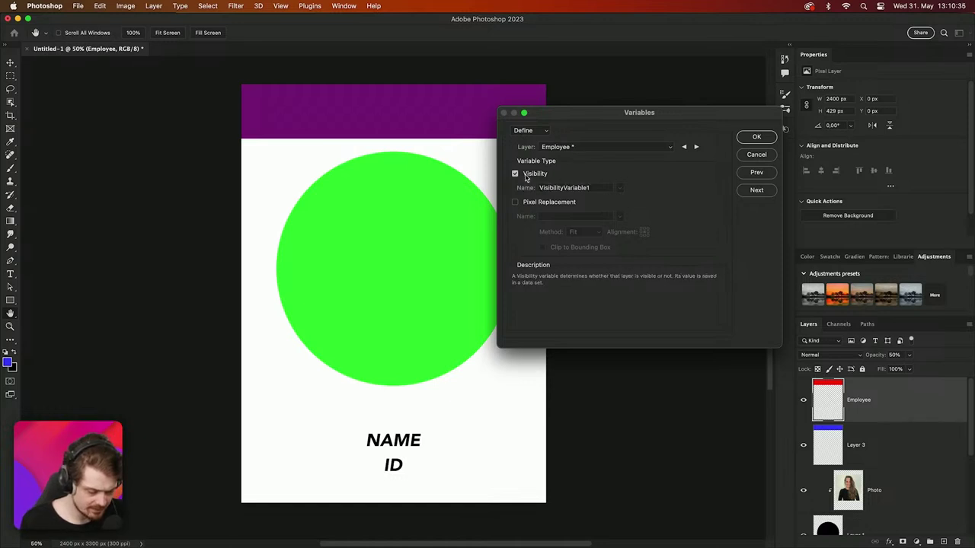
left_click(605, 186)
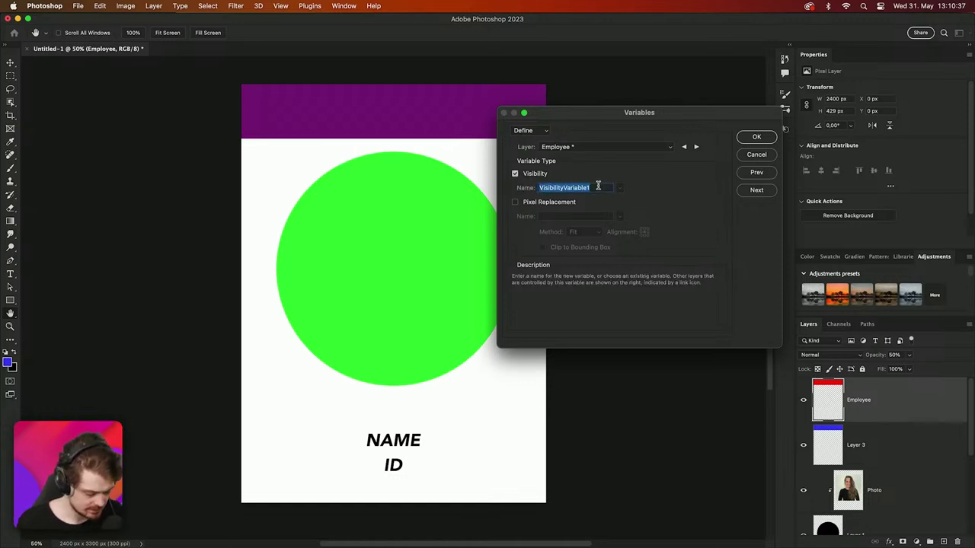
type("EMPLOYEE")
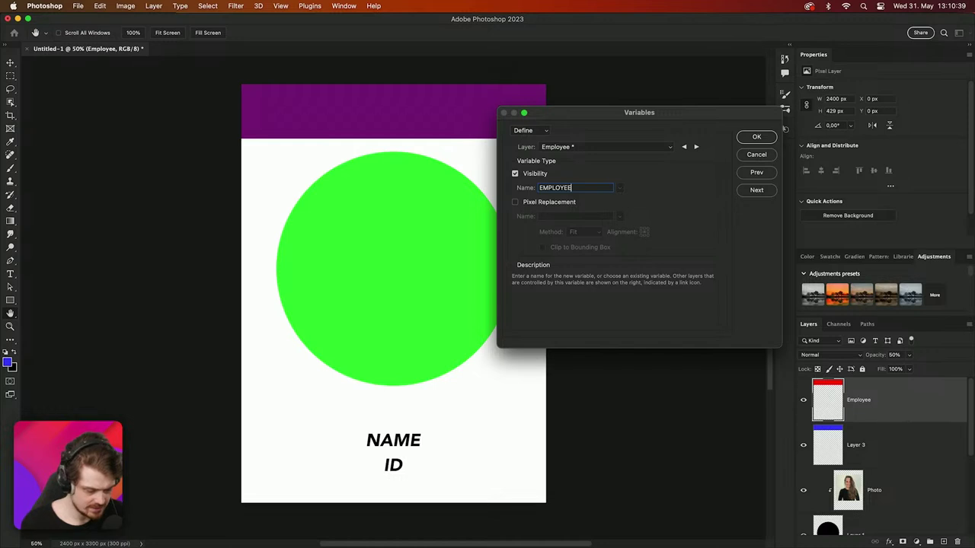
Try importing data.csv as data sets and dismiss the resulting parse error
left_click(758, 191)
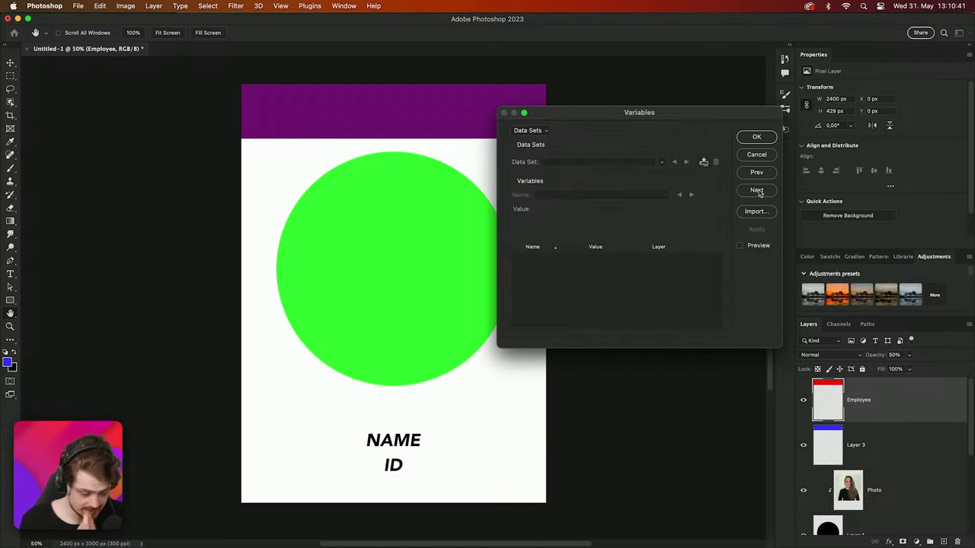
left_click(755, 212)
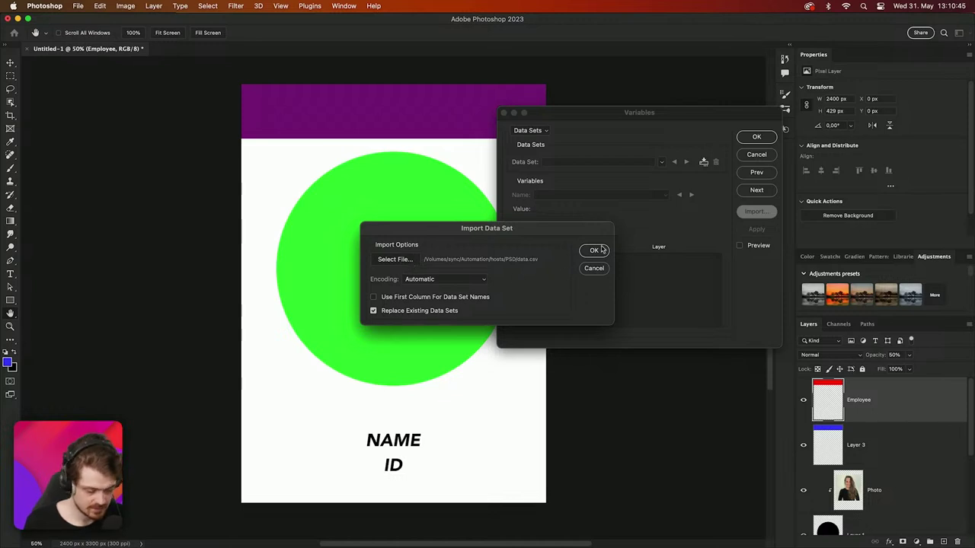
left_click(595, 251)
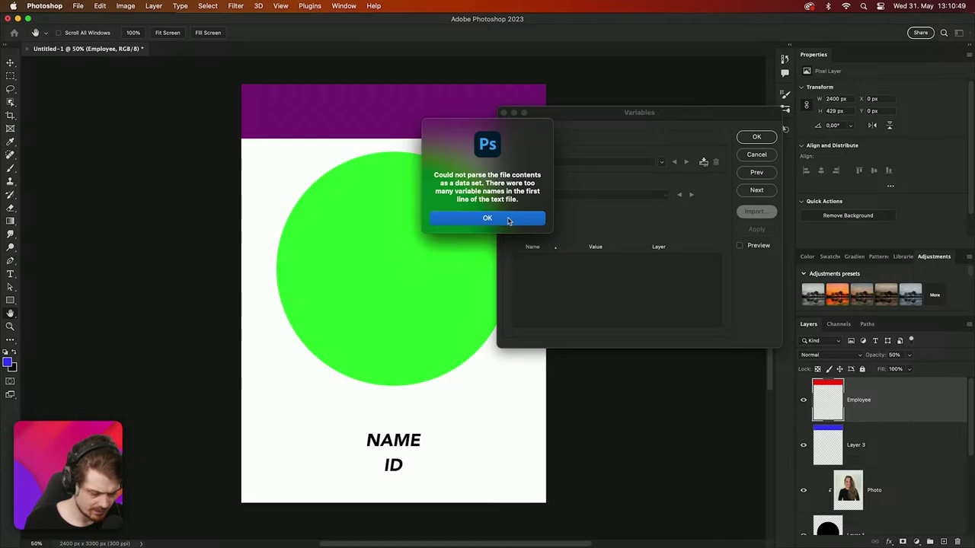
left_click(507, 219)
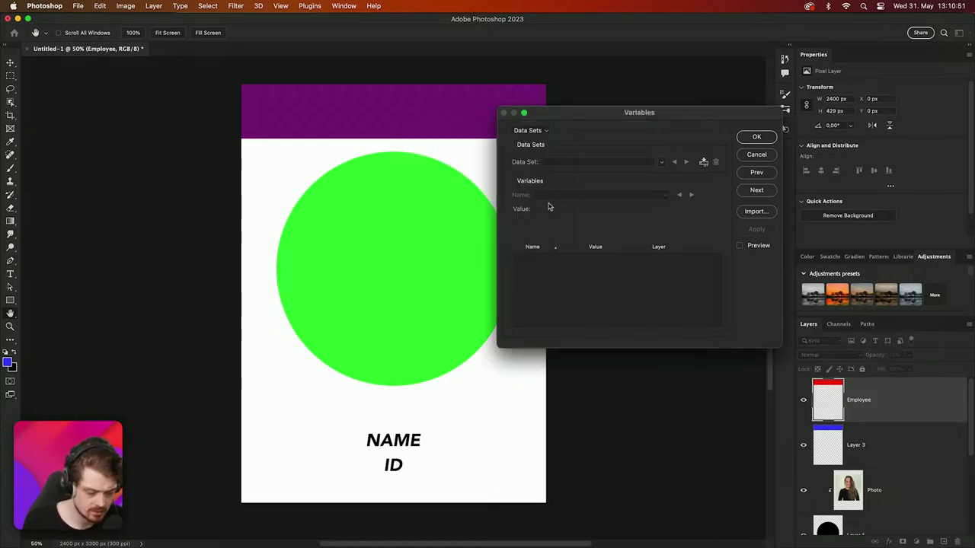
Define a Pixel Replacement variable named PHOTO for the Photo layer
left_click(540, 128)
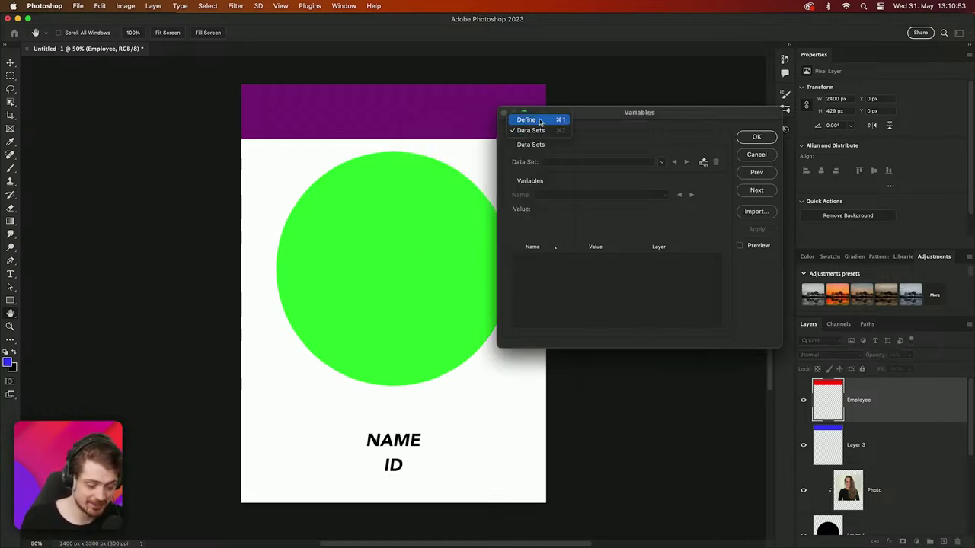
left_click(540, 122)
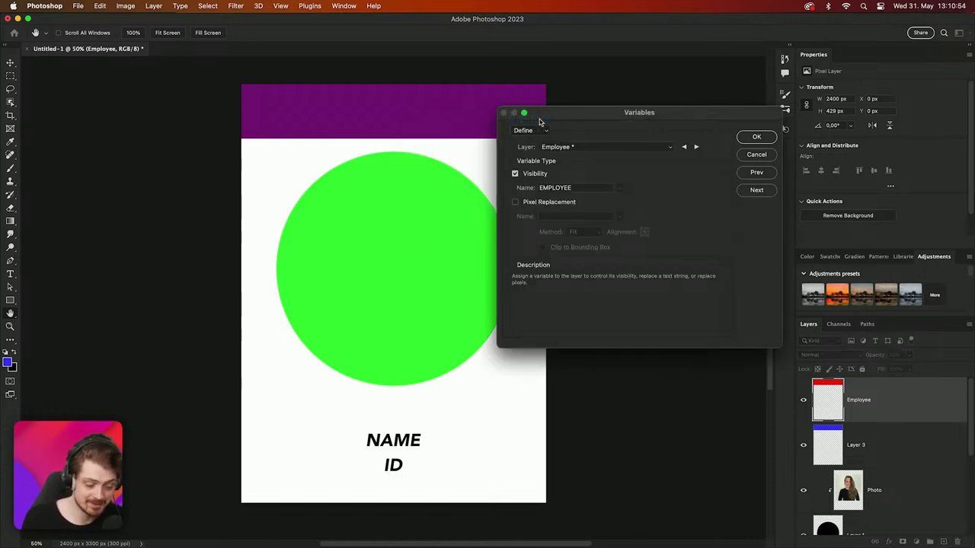
left_click(592, 147)
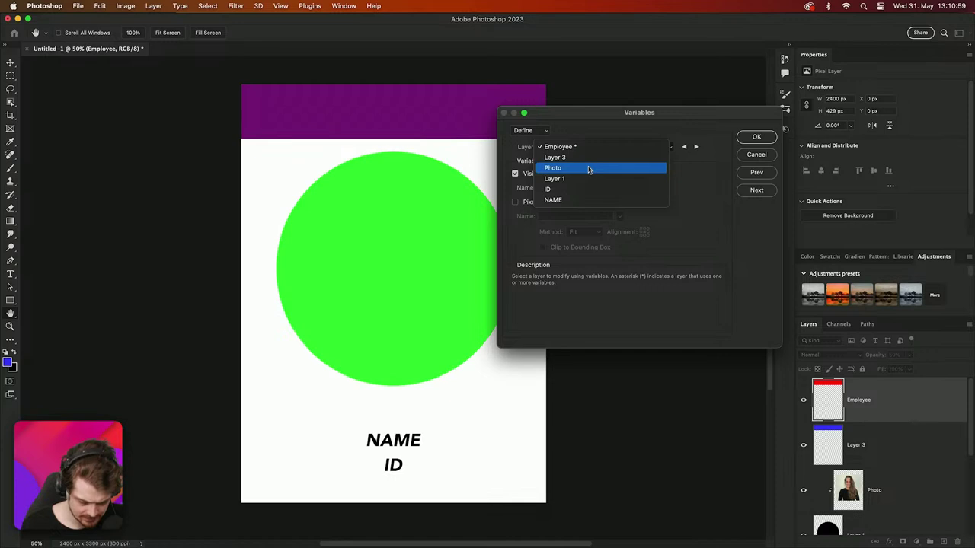
left_click(589, 169)
left_click(540, 202)
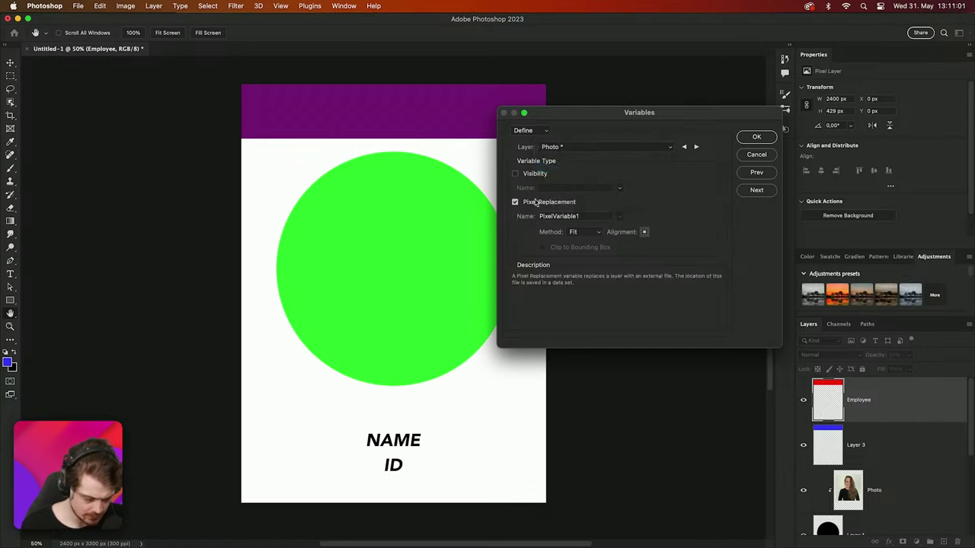
double_click(604, 216)
type("PHOTO")
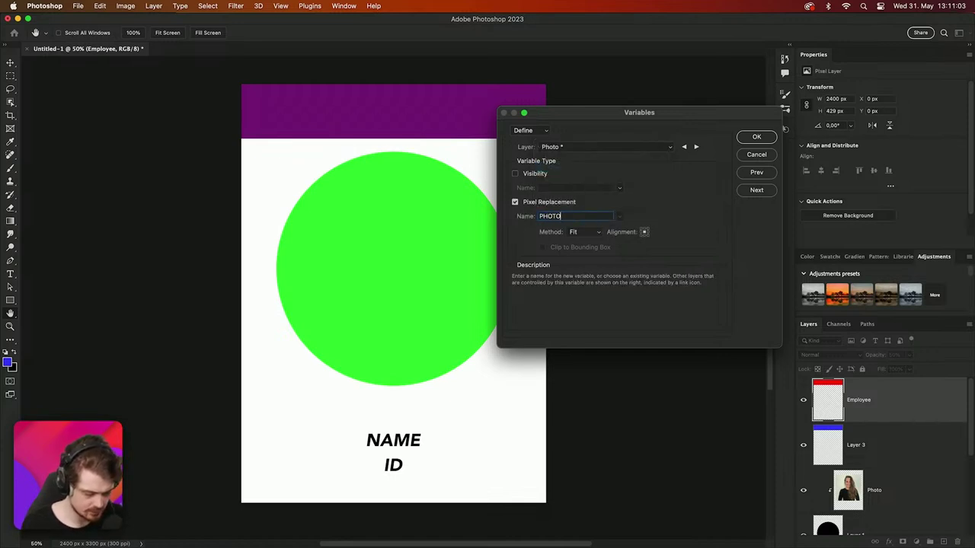
Add Text Replacement variables ID and NAME for the ID and NAME text layers
left_click(636, 147)
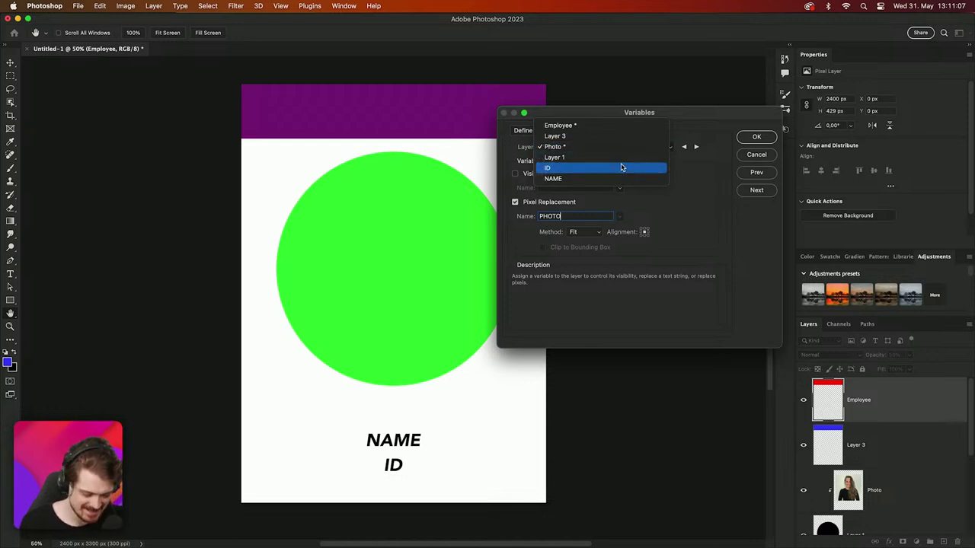
left_click(621, 167)
left_click(536, 204)
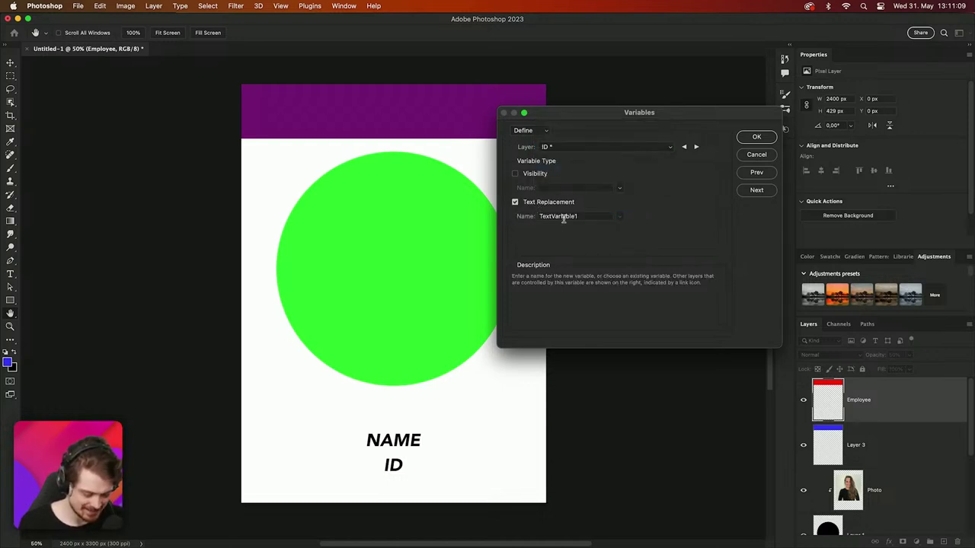
double_click(570, 216)
type("ID")
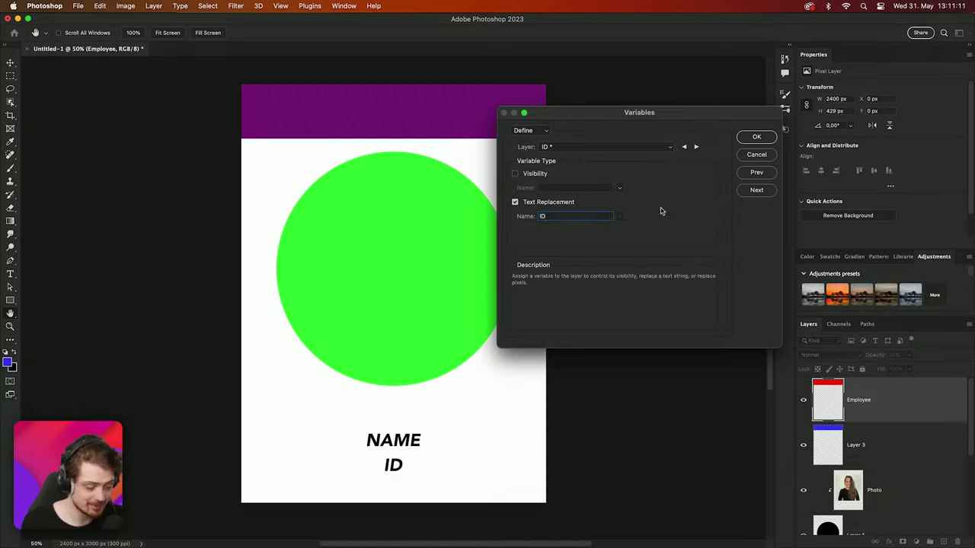
left_click(614, 147)
left_click(608, 158)
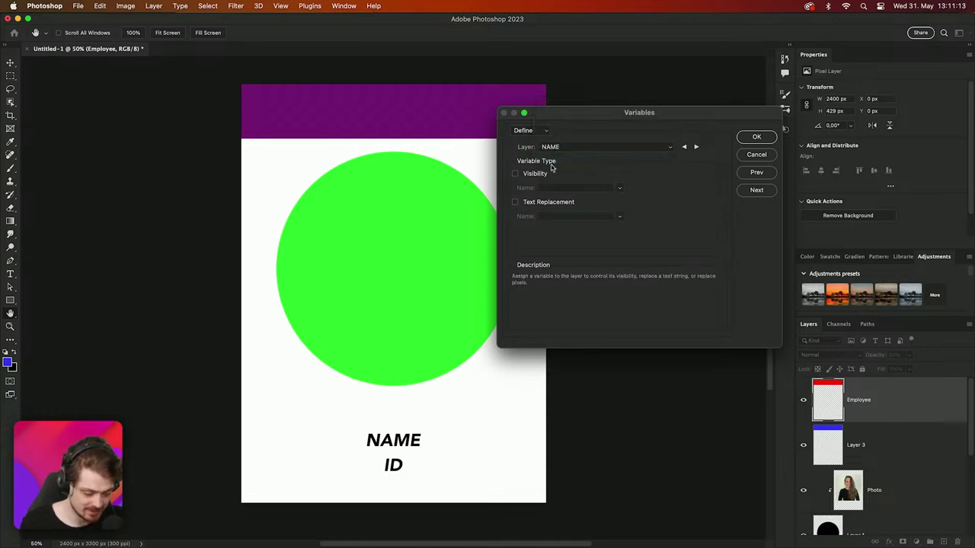
left_click(515, 202)
double_click(565, 218)
type("NAME")
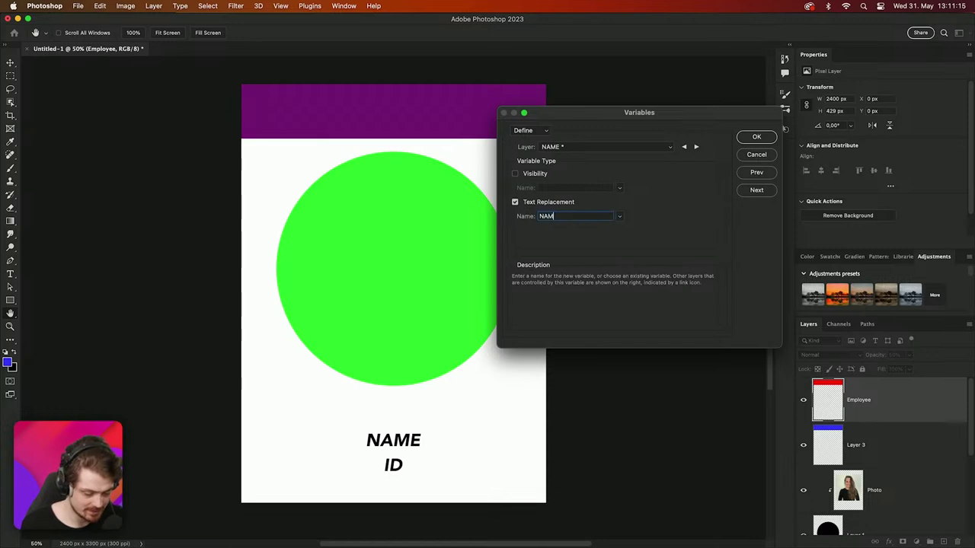
left_click(771, 194)
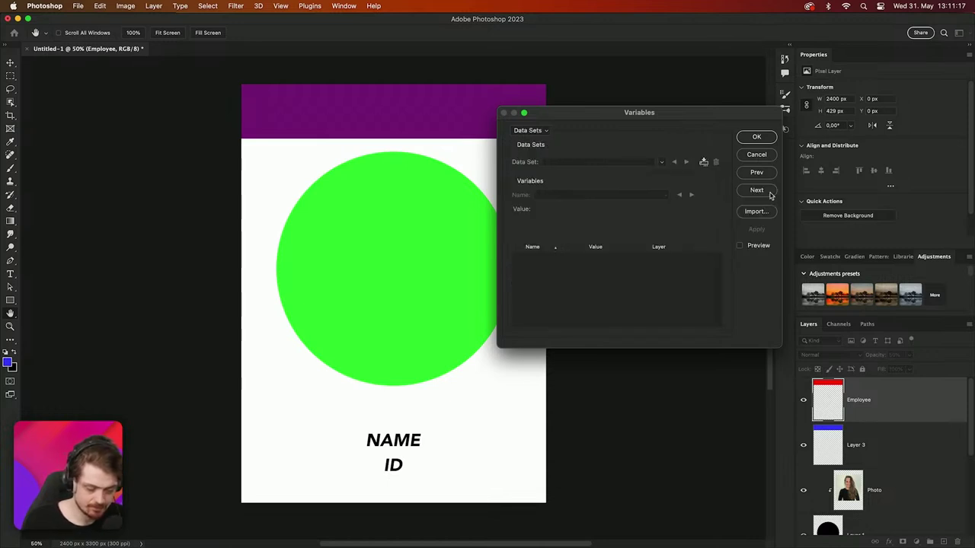
Import data.csv, turn on Preview, and step to Data Set 5 with its purple header
left_click(755, 212)
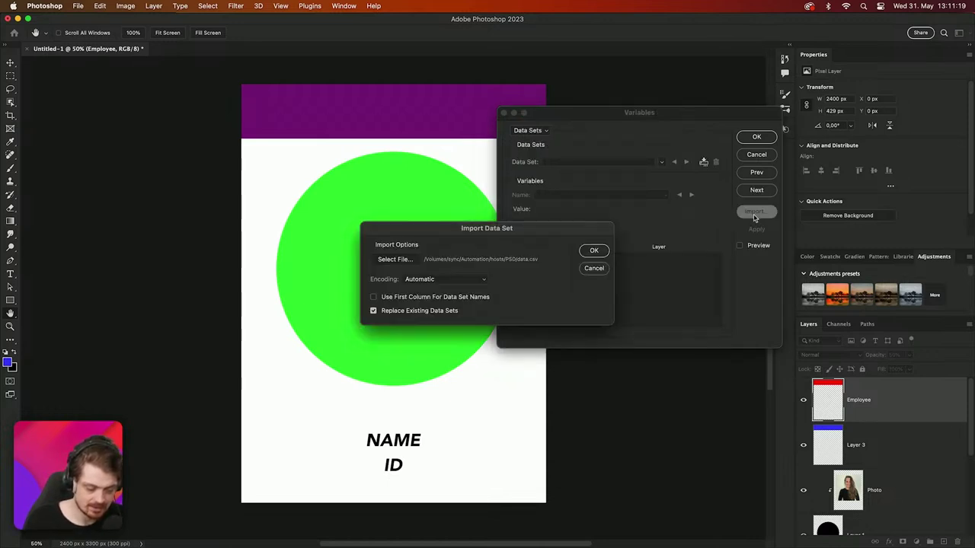
left_click(588, 253)
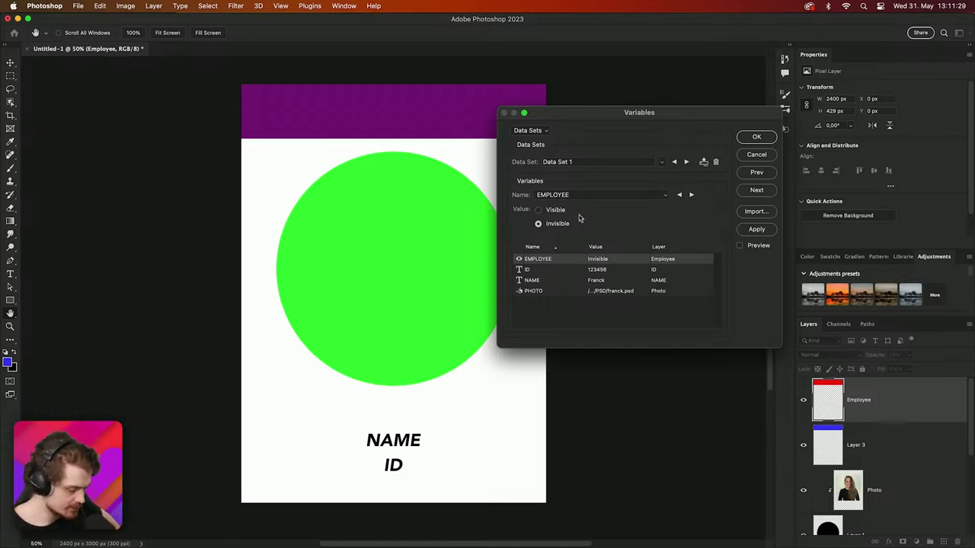
left_click(759, 246)
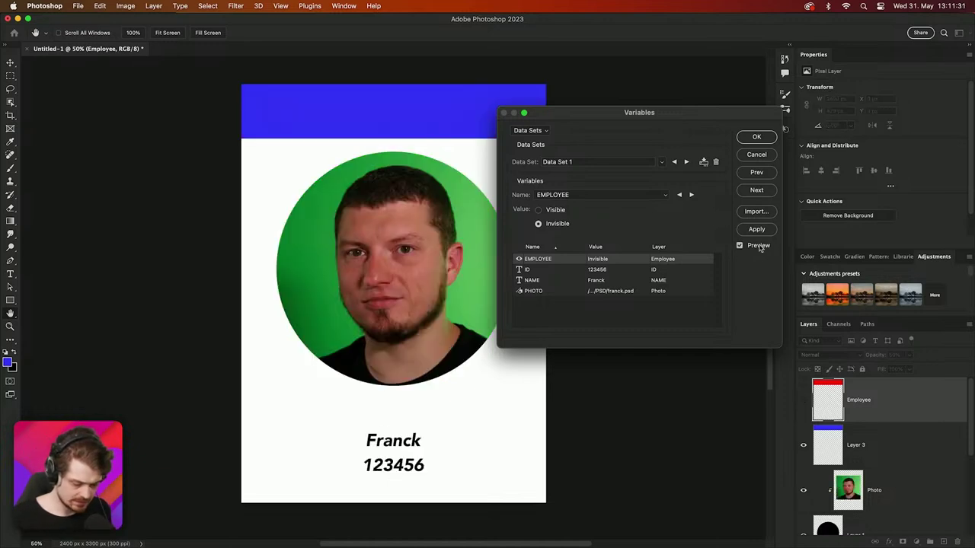
left_click(686, 162)
left_click(686, 162)
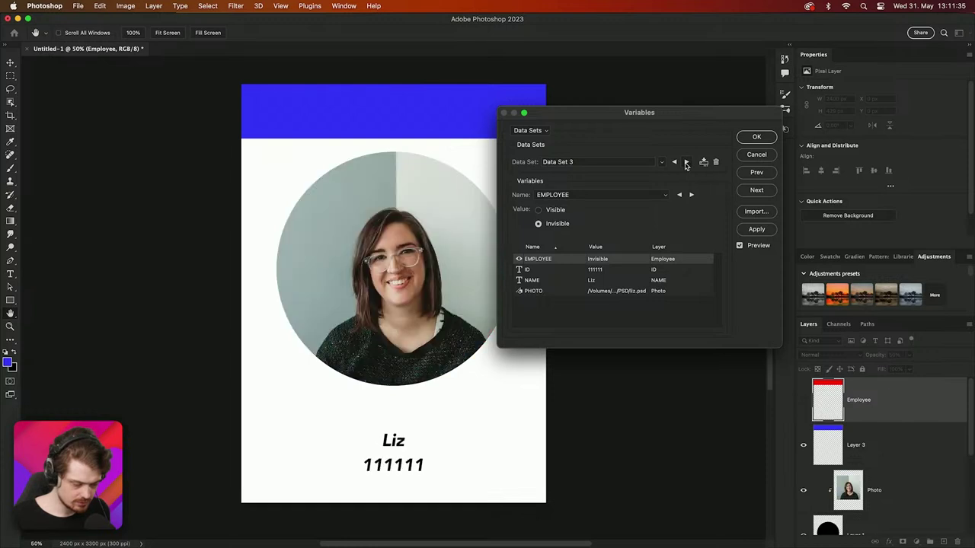
left_click(685, 162)
left_click(686, 162)
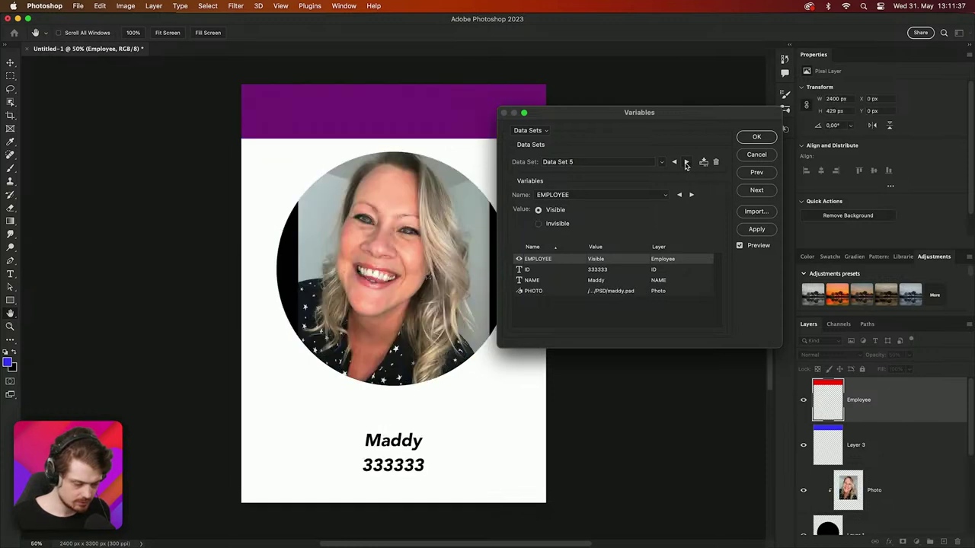
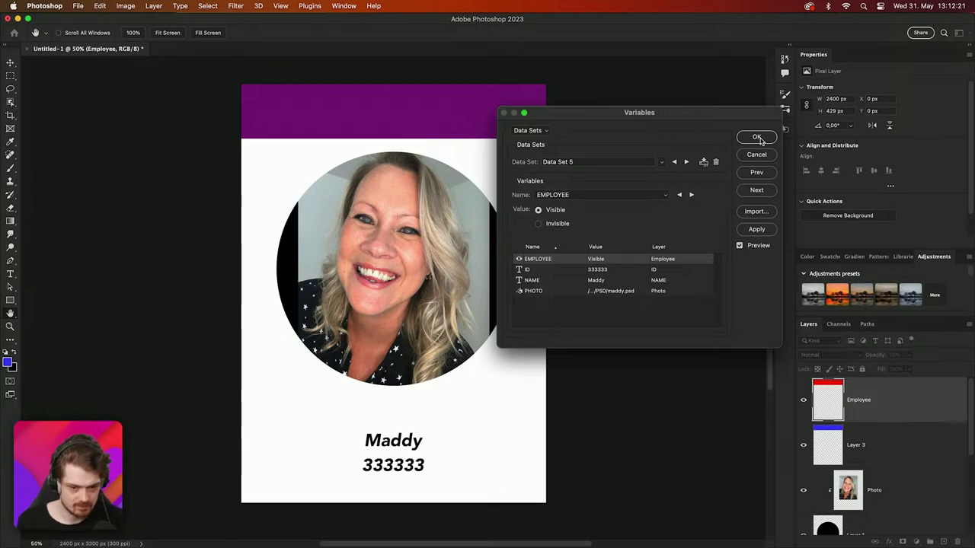
Keep the variable data sets and view the PSD folder in Finder
left_click(756, 138)
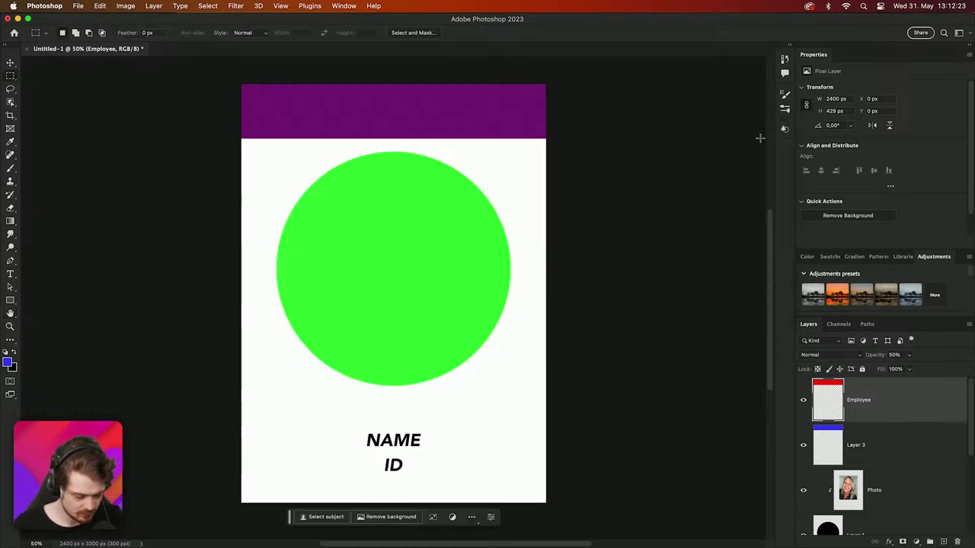
mouse_move(404, 546)
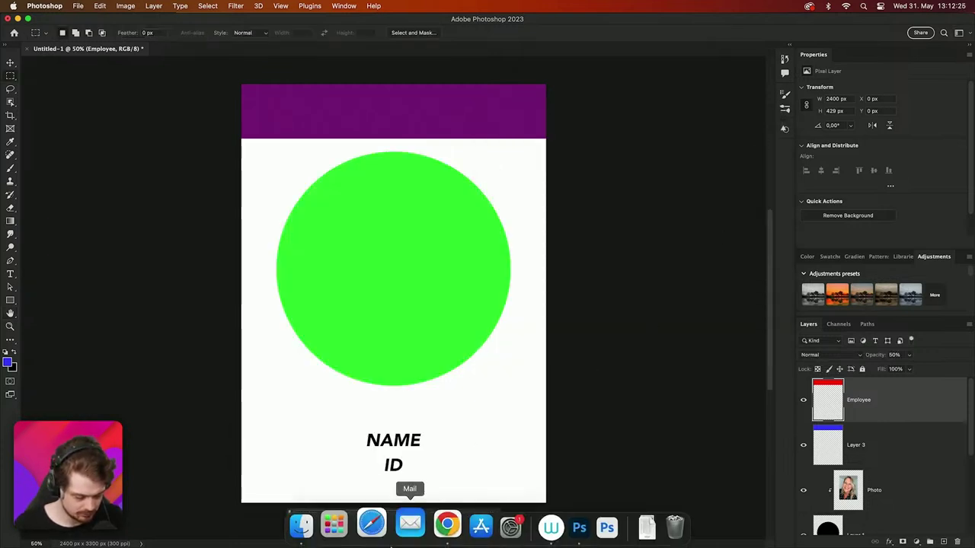
left_click(302, 526)
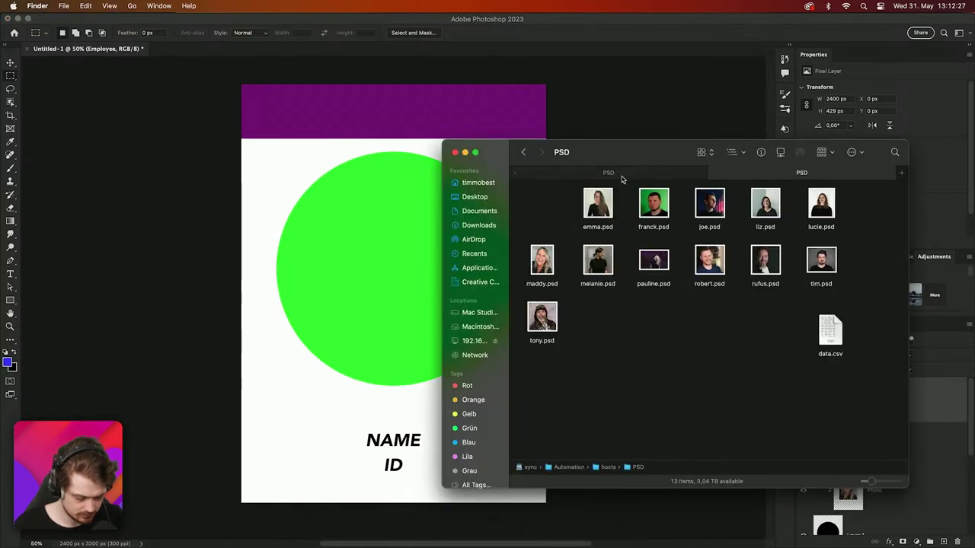
Glance at the other open folder, return to the PSD folder, then switch back to Photoshop
left_click(622, 179)
left_click(751, 172)
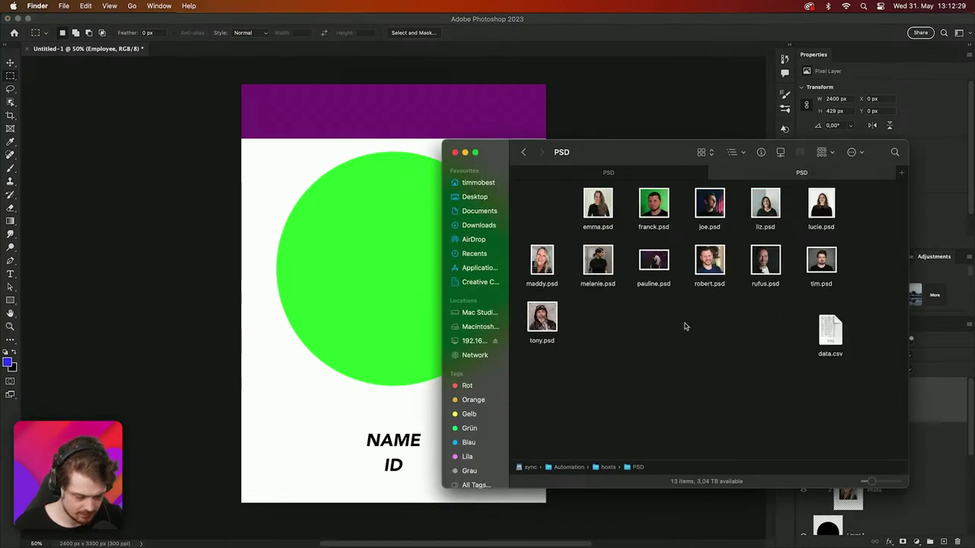
left_click(74, 16)
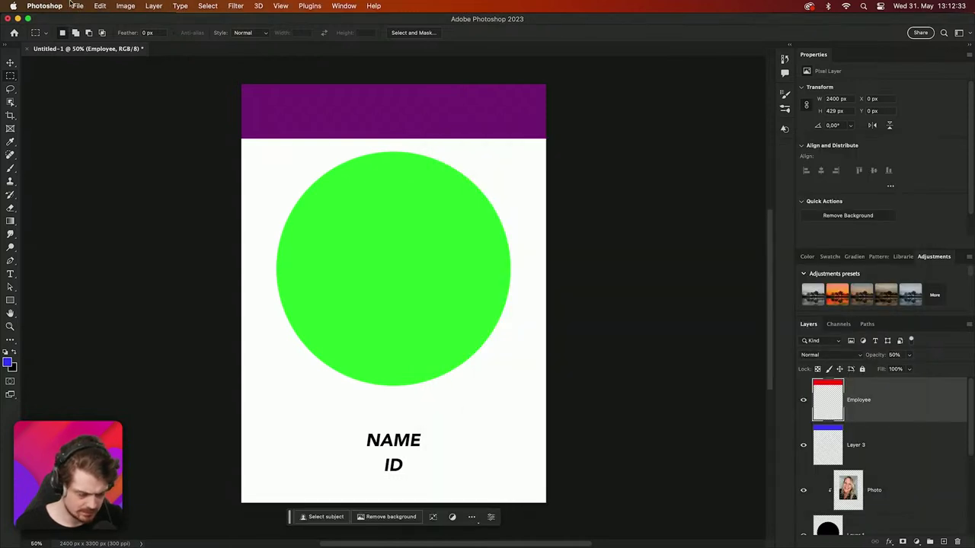
left_click(73, 5)
Navigate File > Export to reach Data Sets as Files…
mouse_move(126, 6)
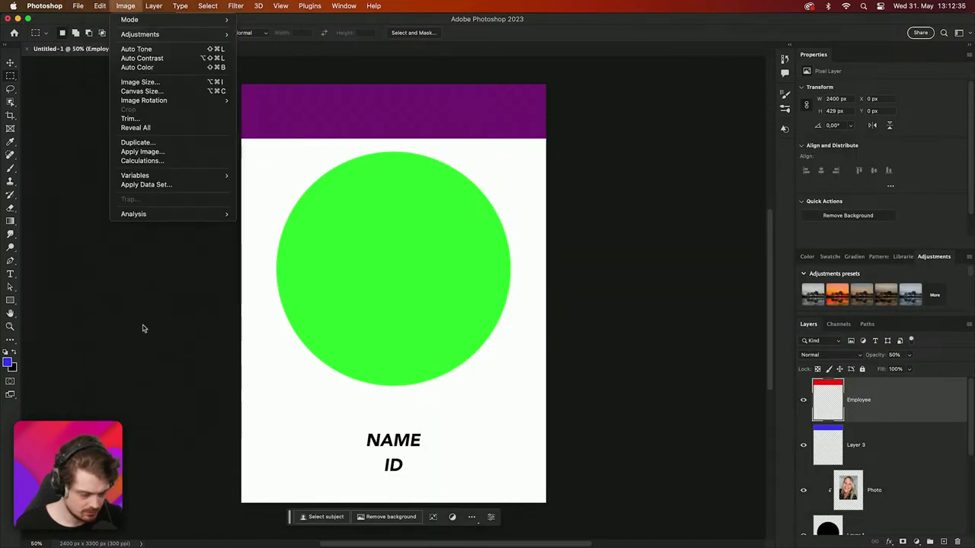
mouse_move(86, 4)
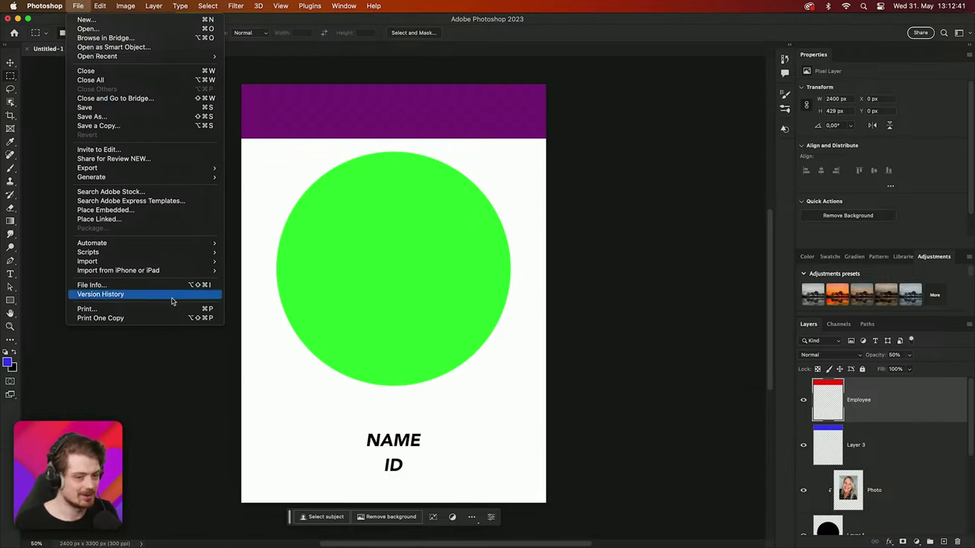
mouse_move(185, 246)
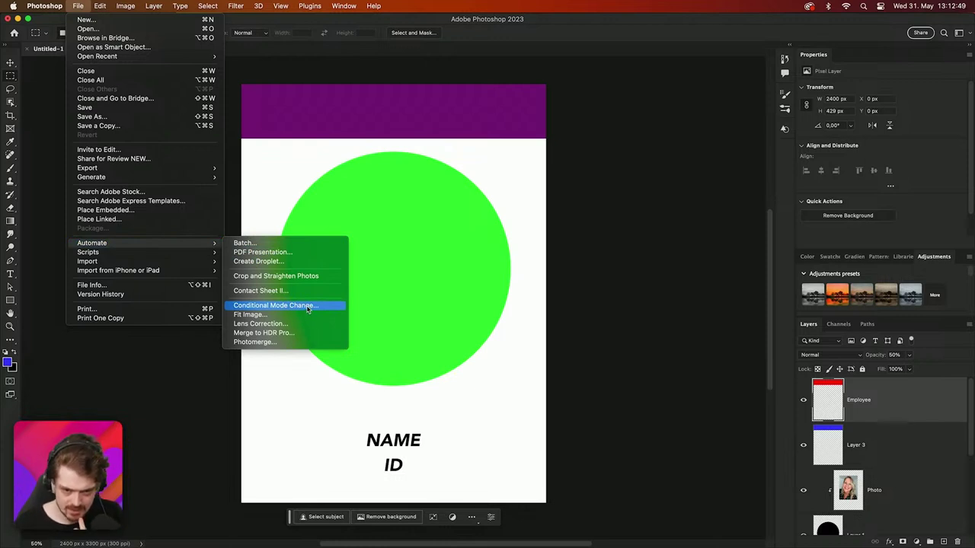
mouse_move(212, 252)
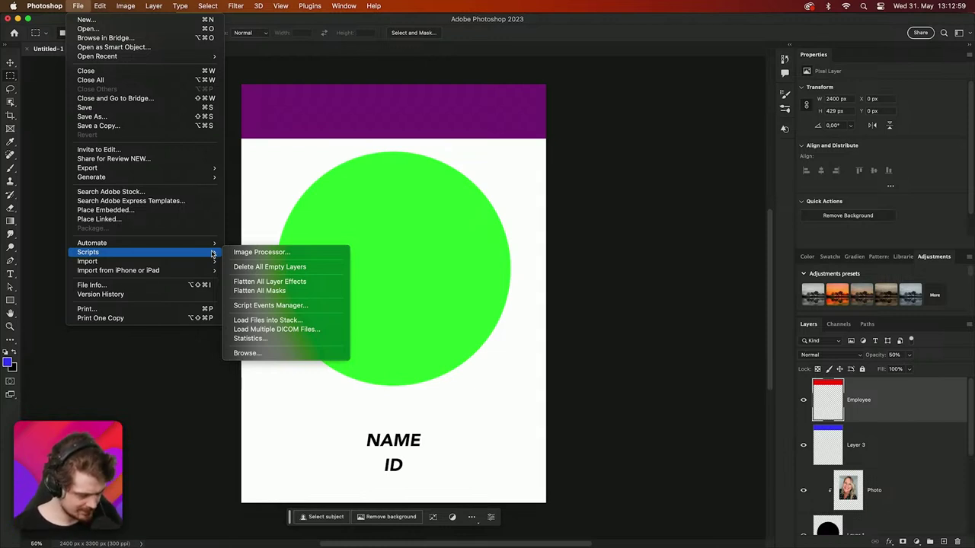
mouse_move(182, 167)
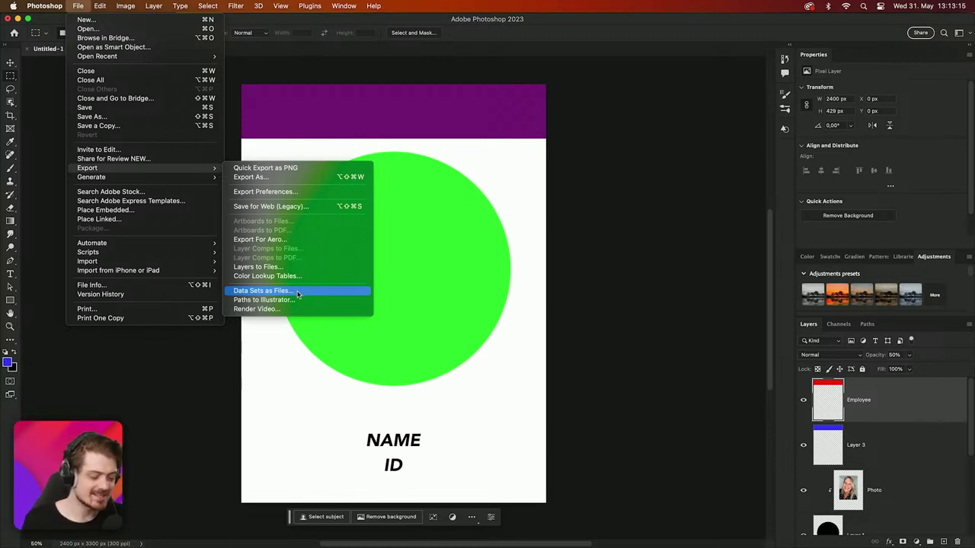
Open the Data Sets as Files export settings and move the window up and right
left_click(298, 291)
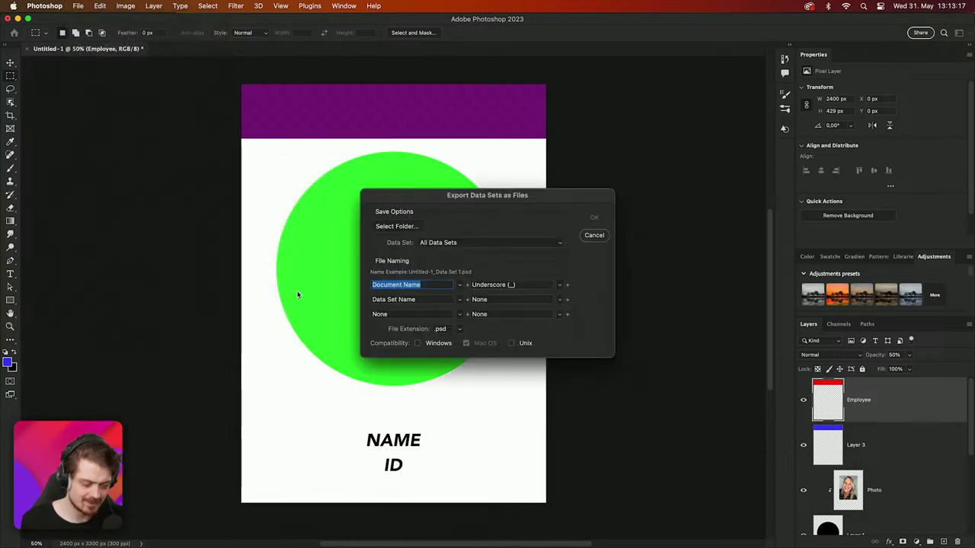
left_click_drag(522, 196, 537, 159)
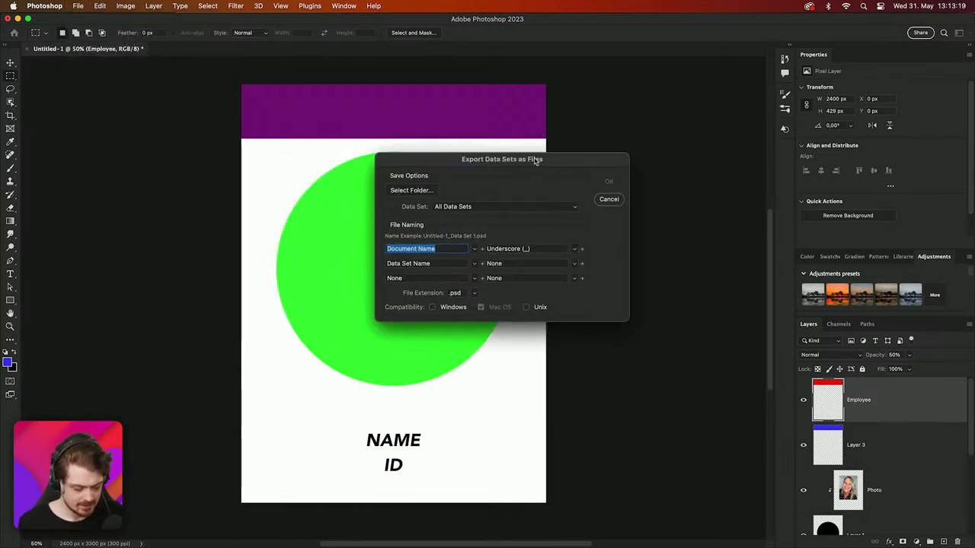
key("alt")
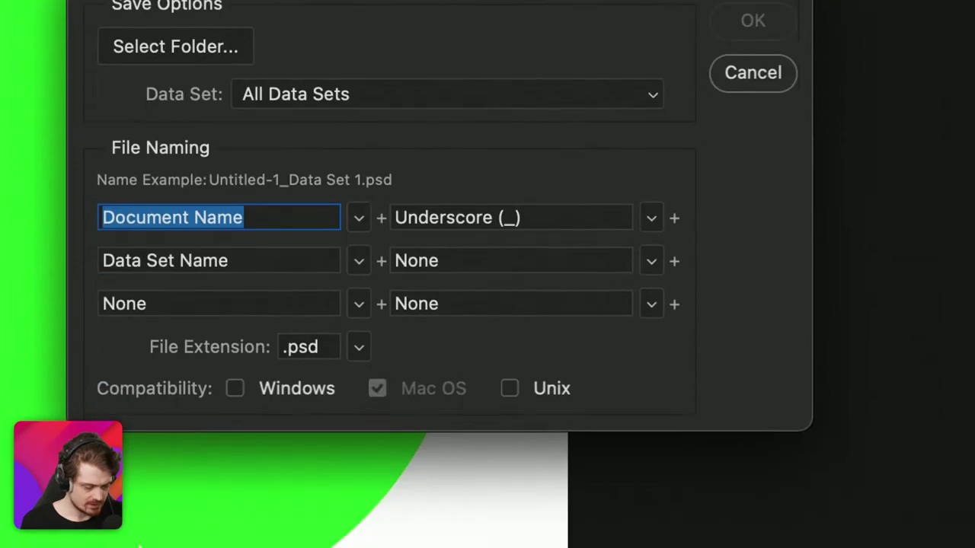
Create a new 'badges' folder inside PSD and choose it as the export destination
left_click(224, 250)
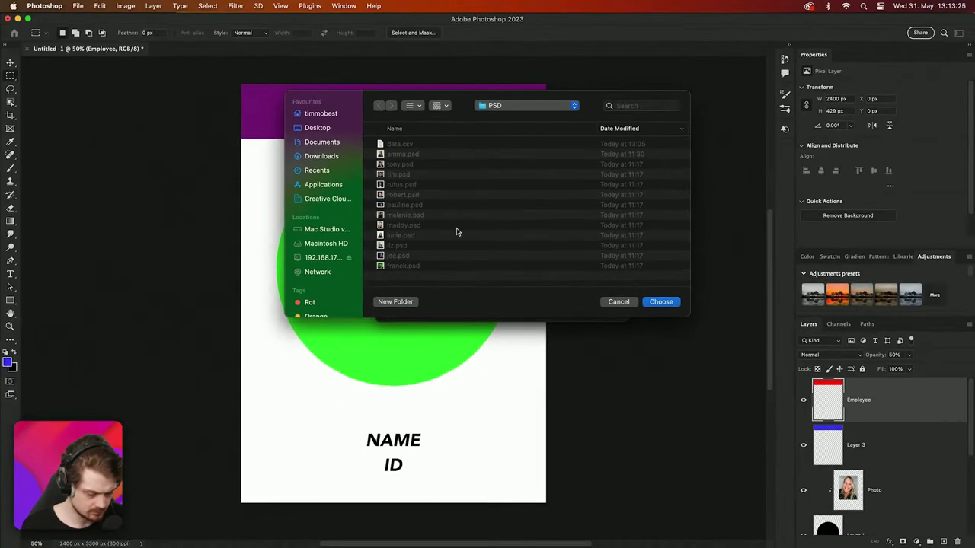
left_click(407, 303)
type("badges")
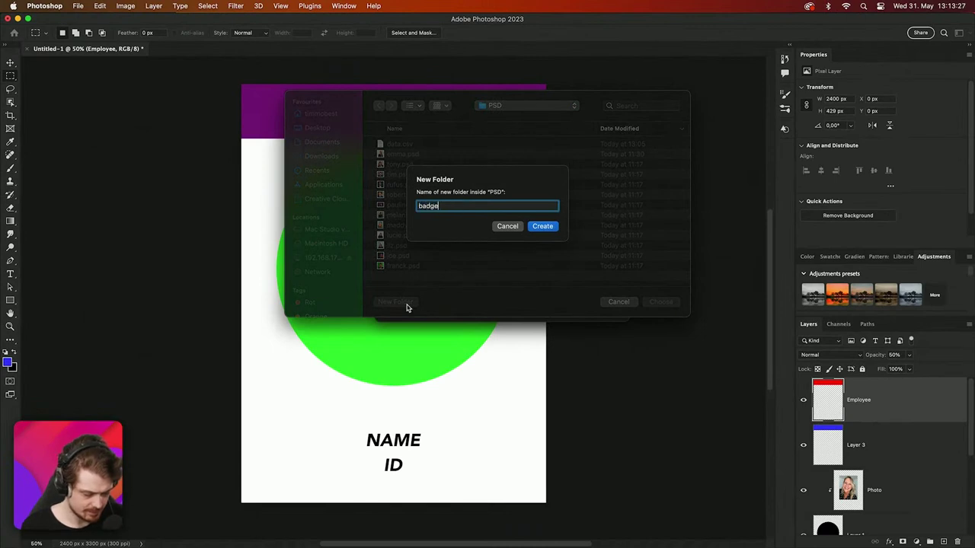
left_click(550, 226)
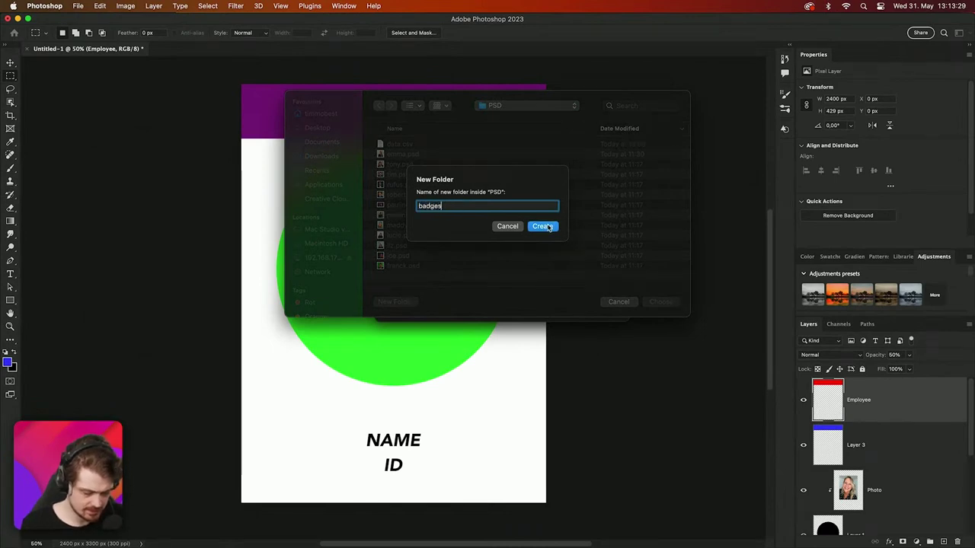
left_click(662, 302)
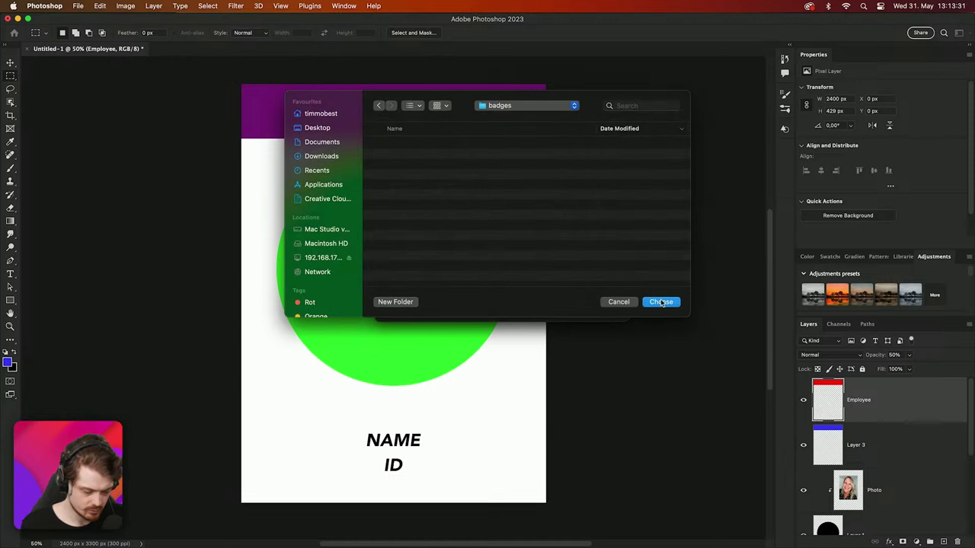
left_click(501, 211)
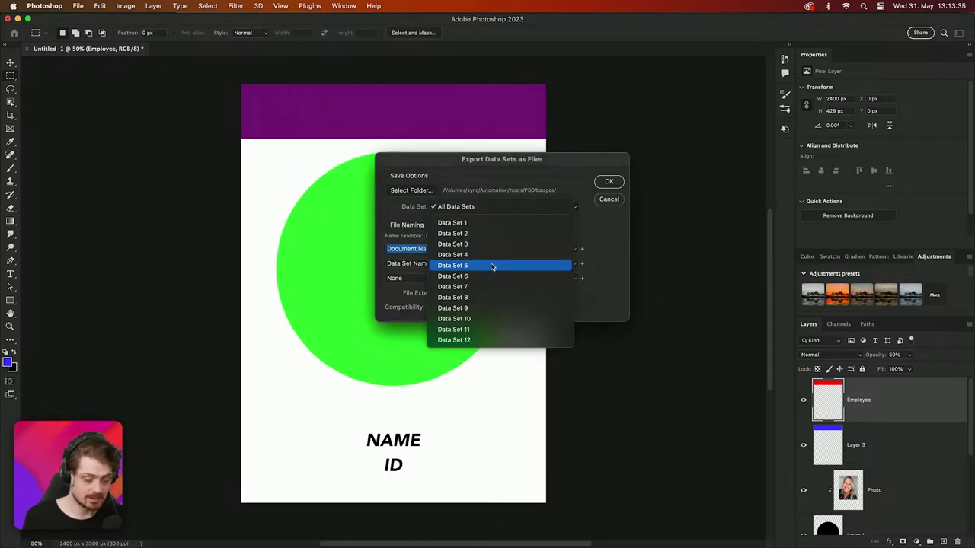
Export all data sets as .psd files named Document Name + Underscore + Data Set Name
left_click(494, 207)
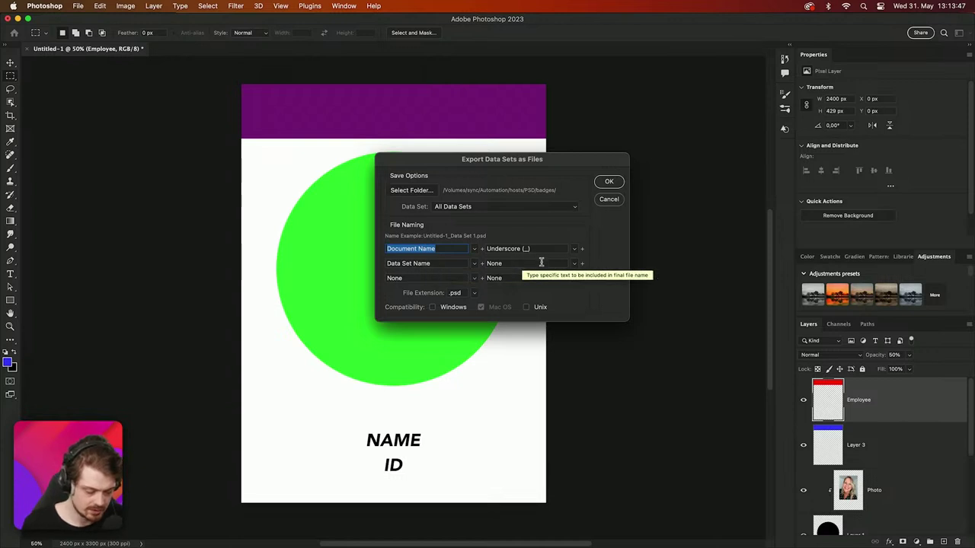
left_click(576, 263)
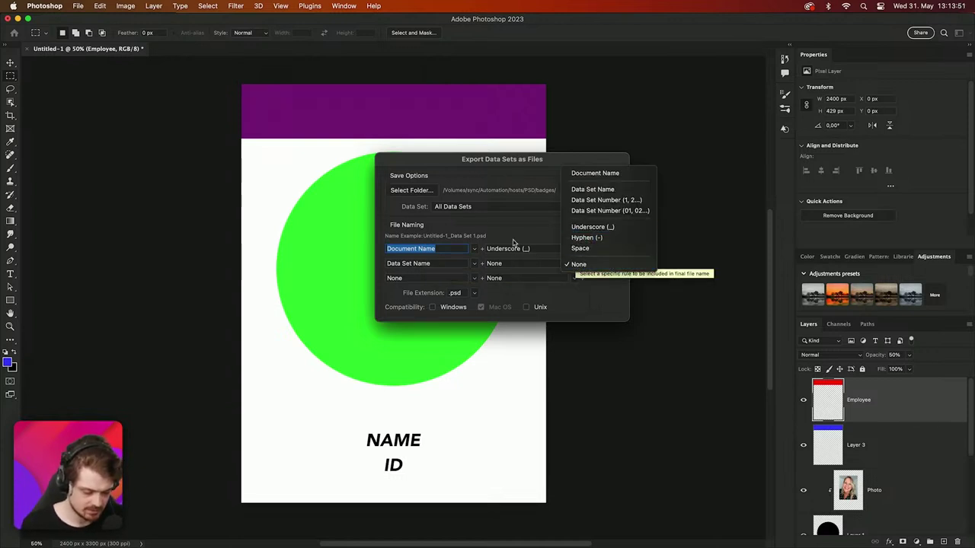
left_click(472, 267)
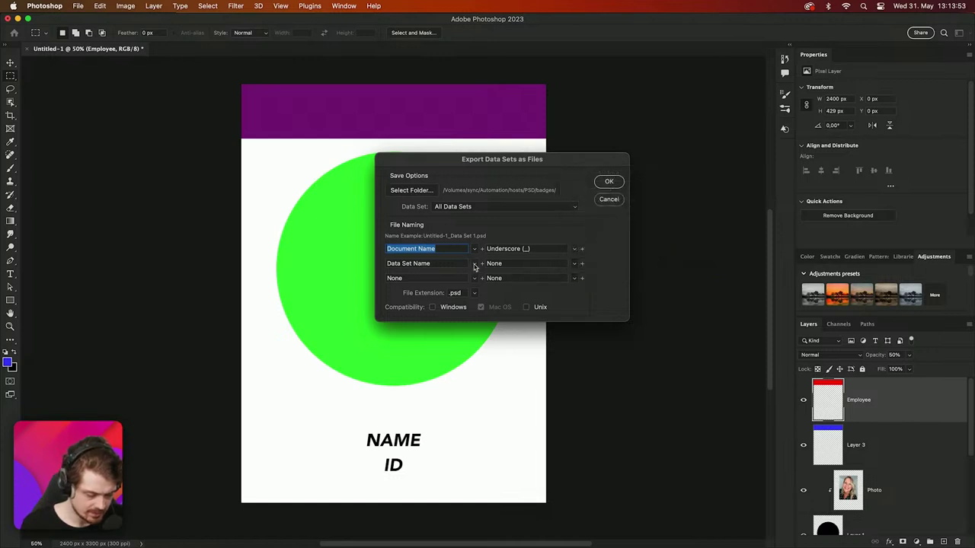
left_click(473, 264)
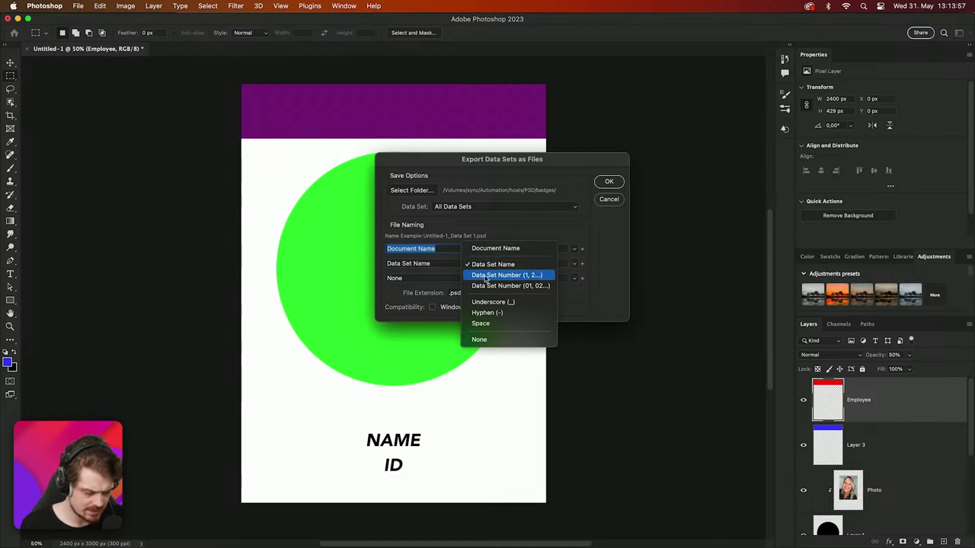
left_click(607, 245)
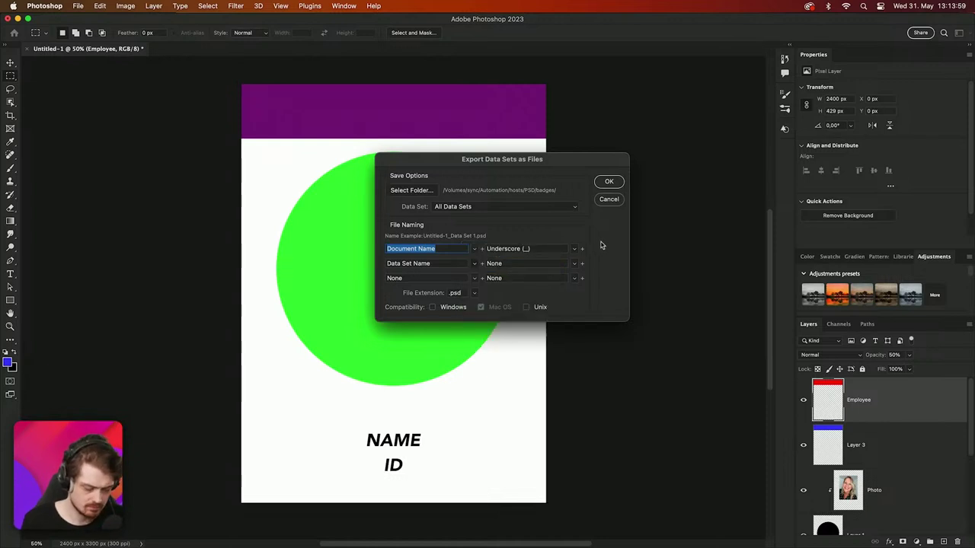
left_click(472, 293)
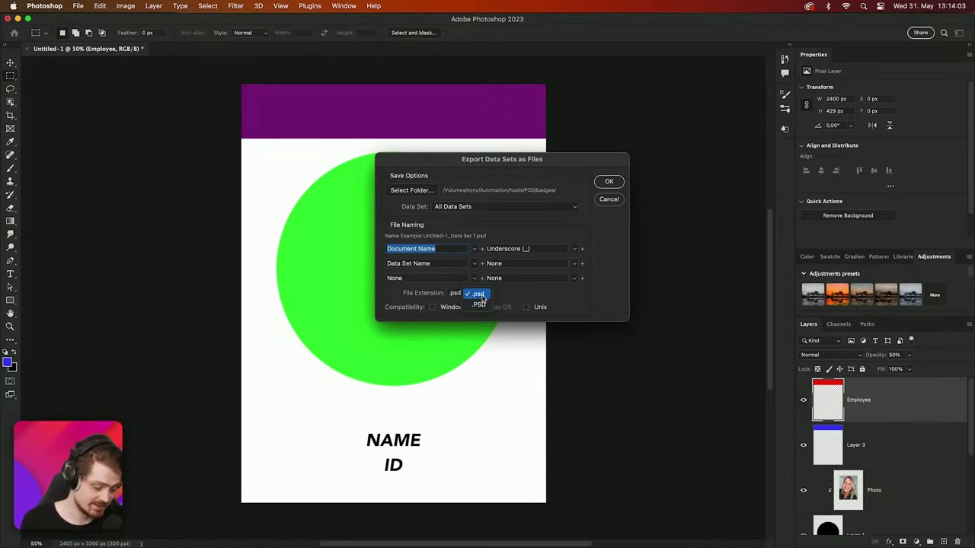
left_click(480, 294)
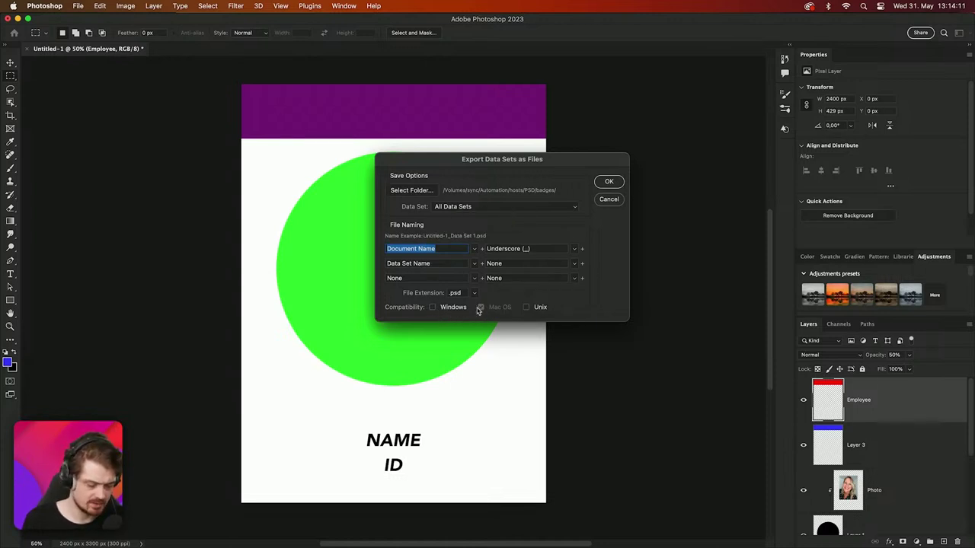
left_click(608, 183)
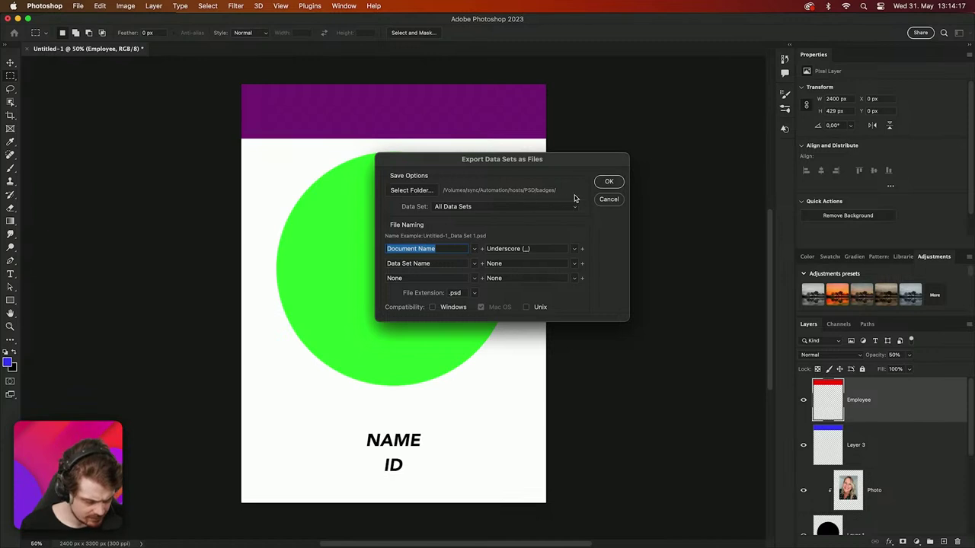
left_click(602, 184)
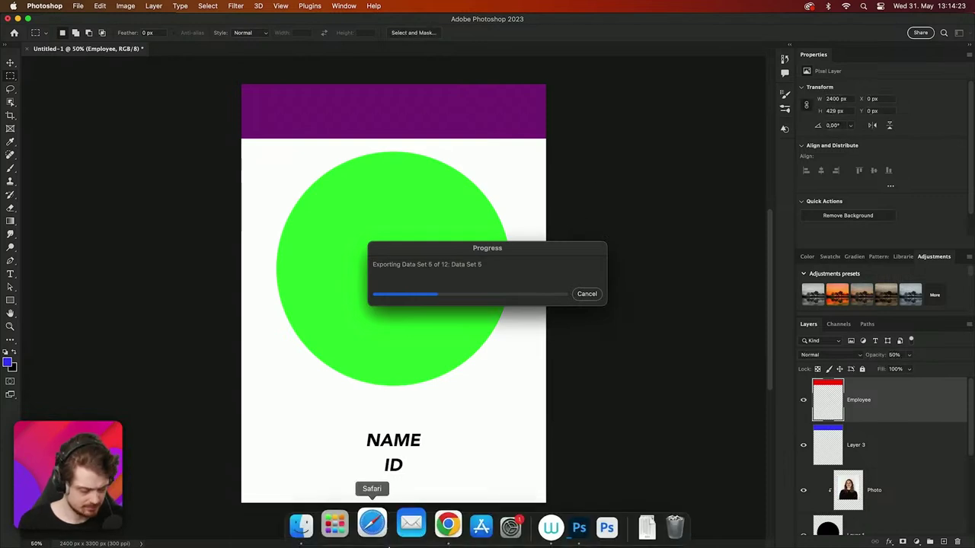
Open the badges folder in Finder and Quick Look Untitled-1_Data Set 1.psd
left_click(322, 524)
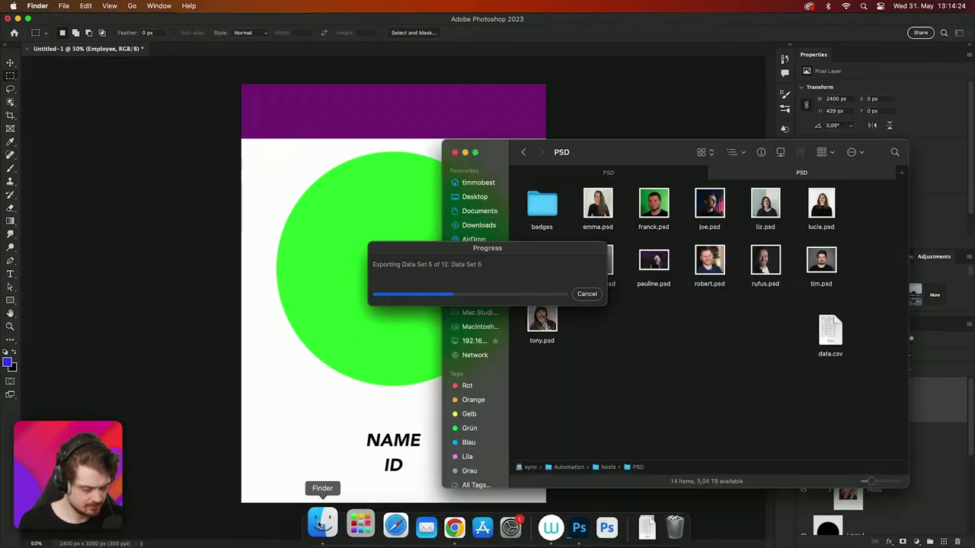
double_click(542, 206)
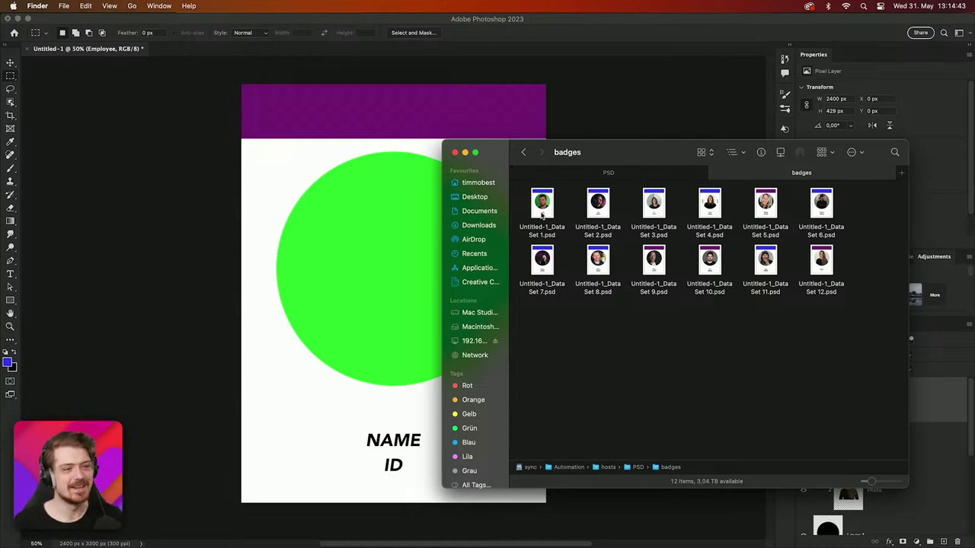
left_click(542, 216)
key("space")
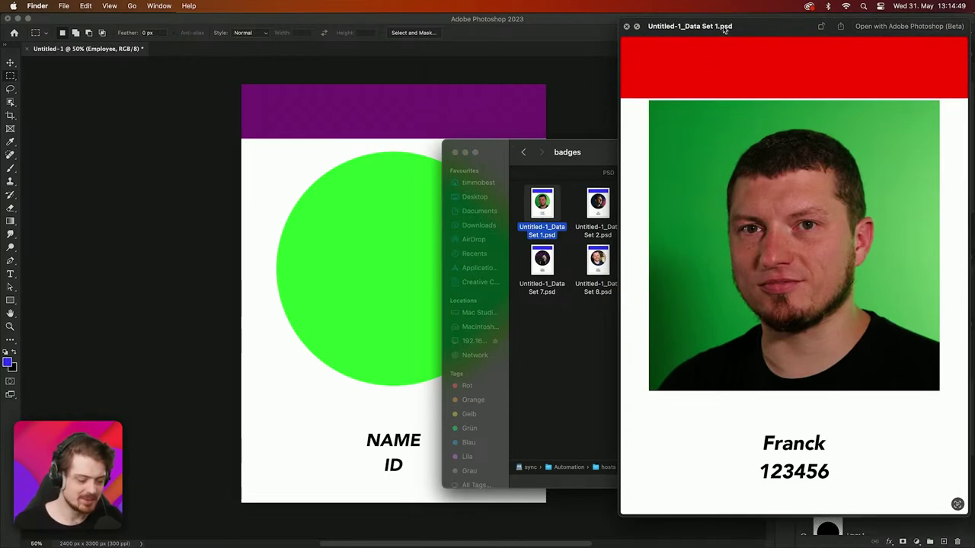
Preview Untitled-1_Data Set 5.psd, then drag it into Photoshop to open it
key("space")
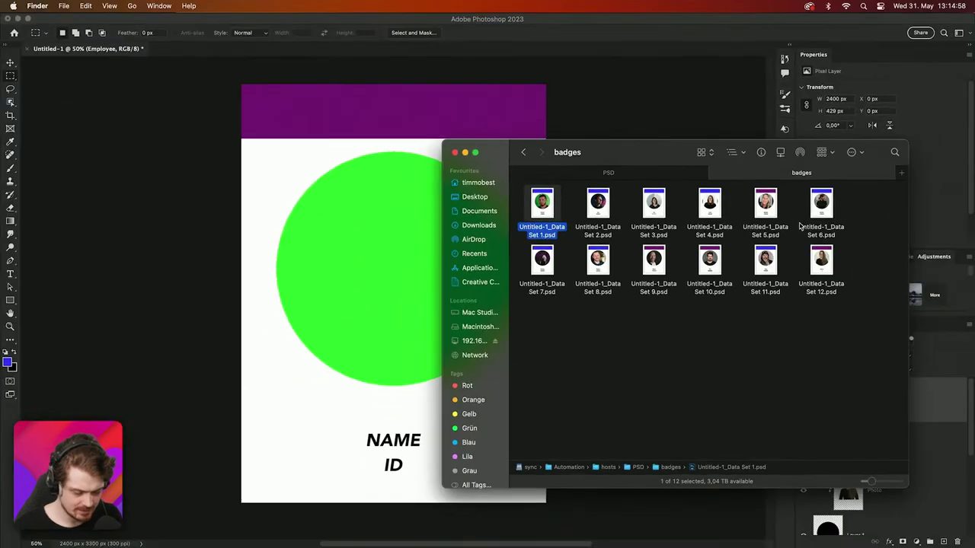
left_click(773, 232)
key("space")
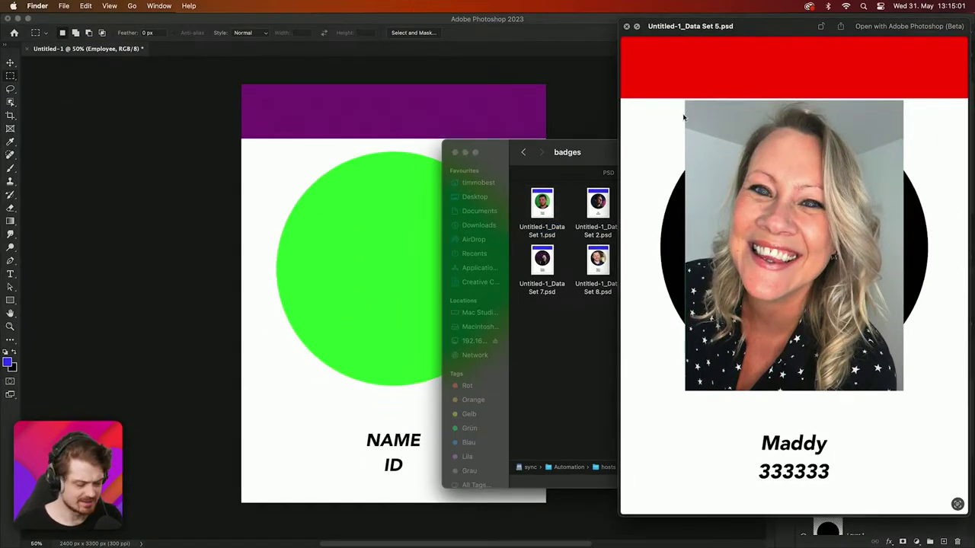
key("space")
left_click_drag(773, 230, 600, 58)
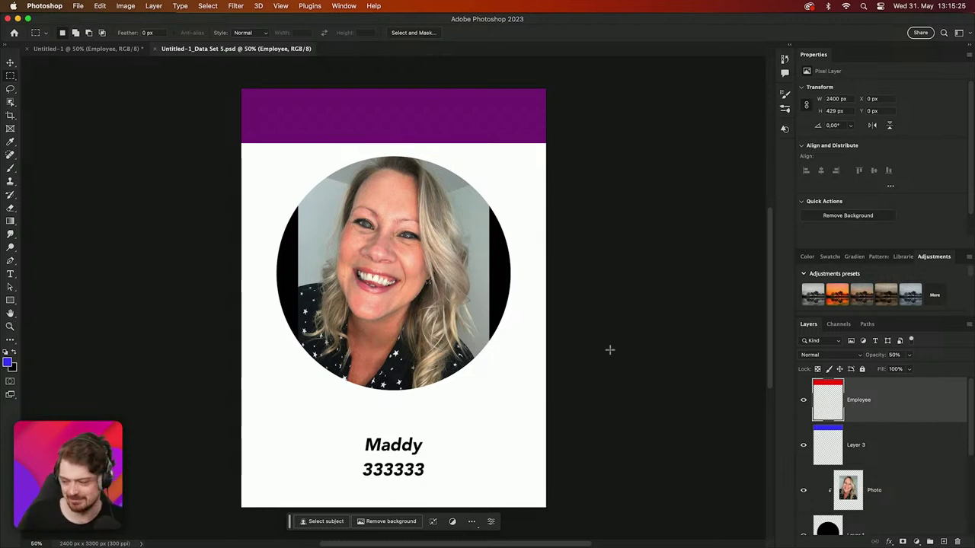
Switch to Finder and drag Untitled-1_Data Set 2.psd onto Photoshop's tab bar
key("super+Tab")
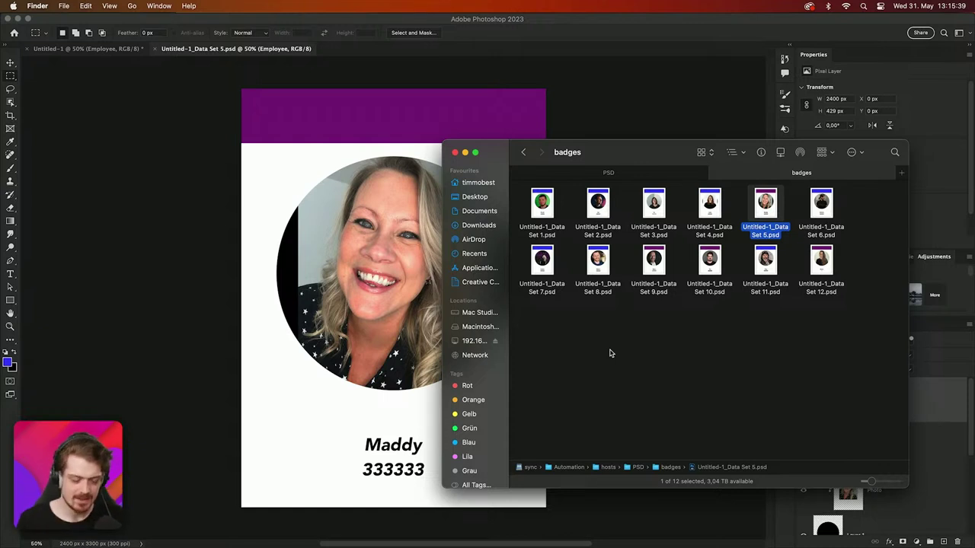
left_click(665, 291)
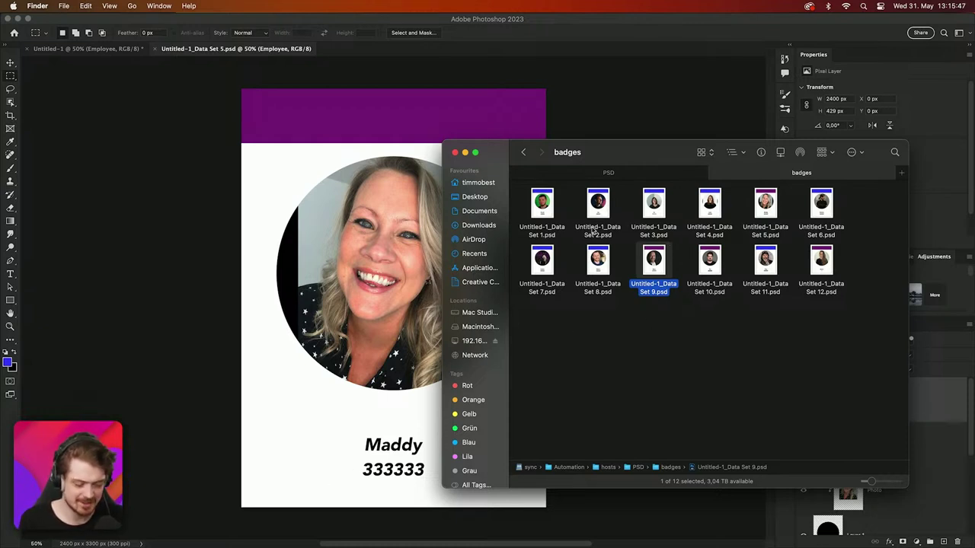
left_click_drag(601, 237, 515, 67)
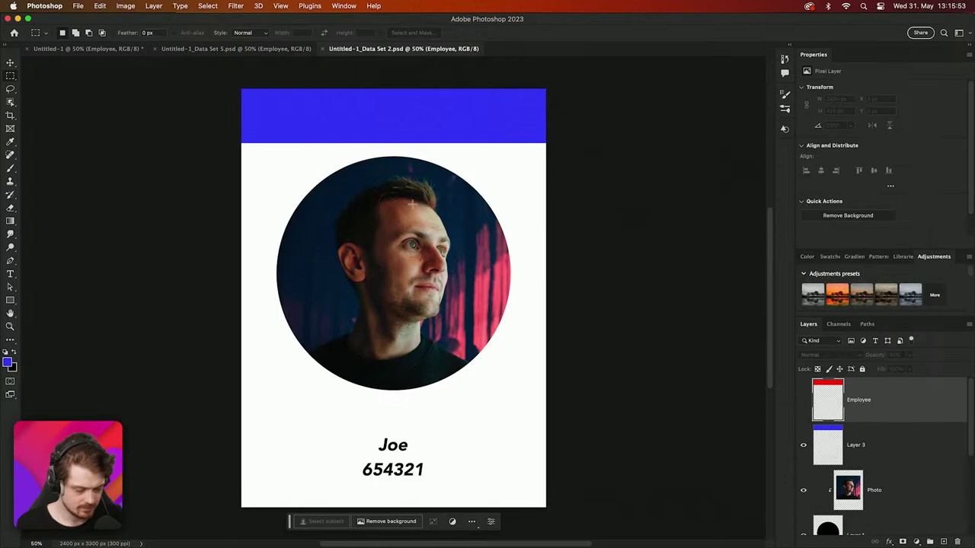
Raise Data Set 5's header opacity to 100%, then close both badge documents without saving
left_click(245, 51)
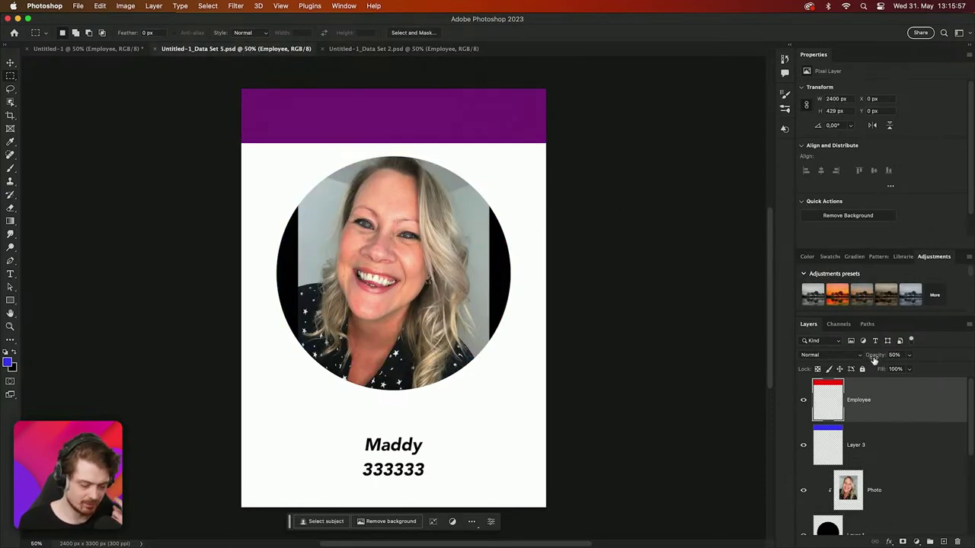
left_click_drag(872, 356, 950, 359)
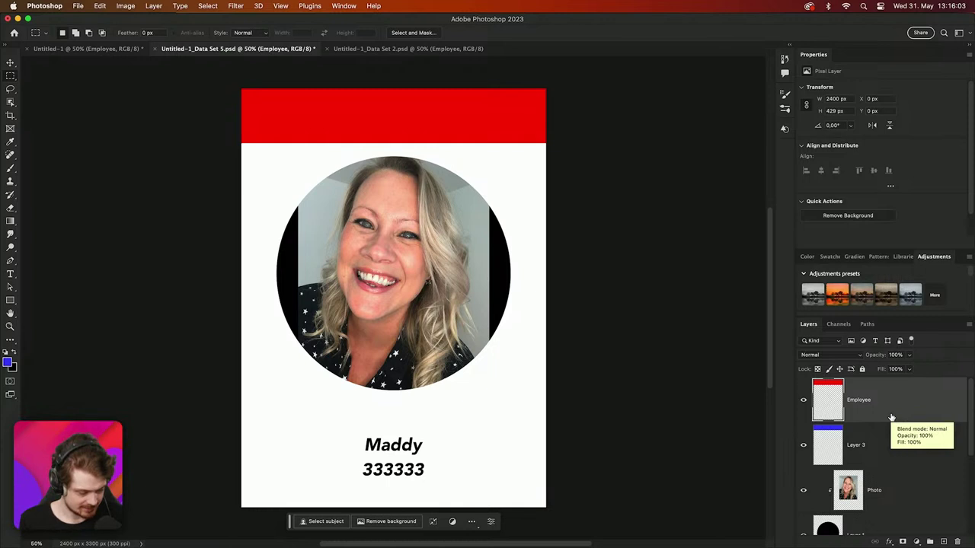
left_click(155, 48)
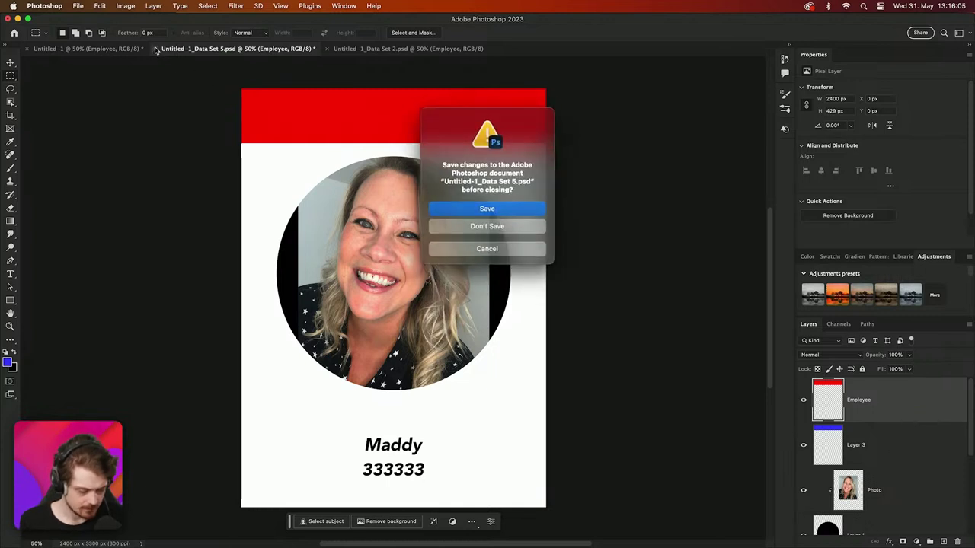
left_click(472, 226)
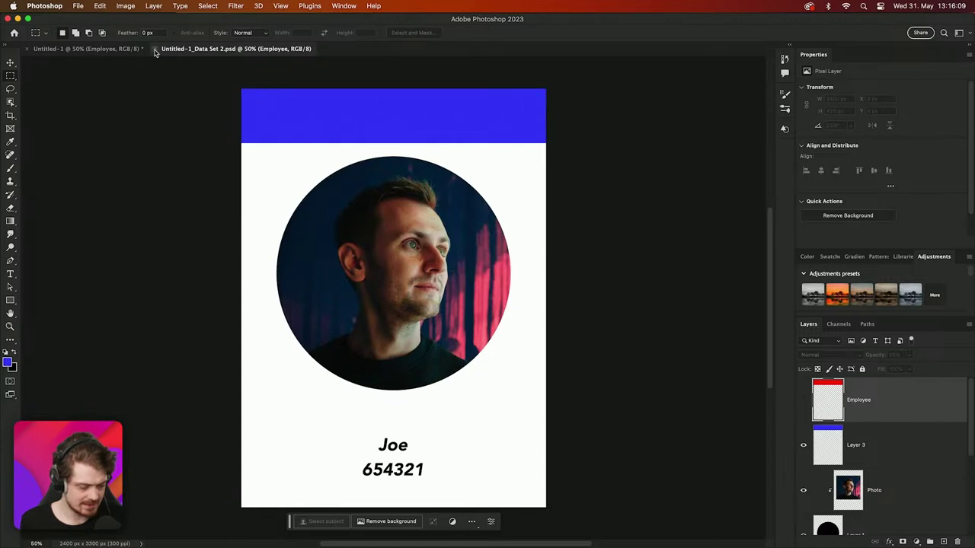
left_click(156, 49)
mouse_move(457, 542)
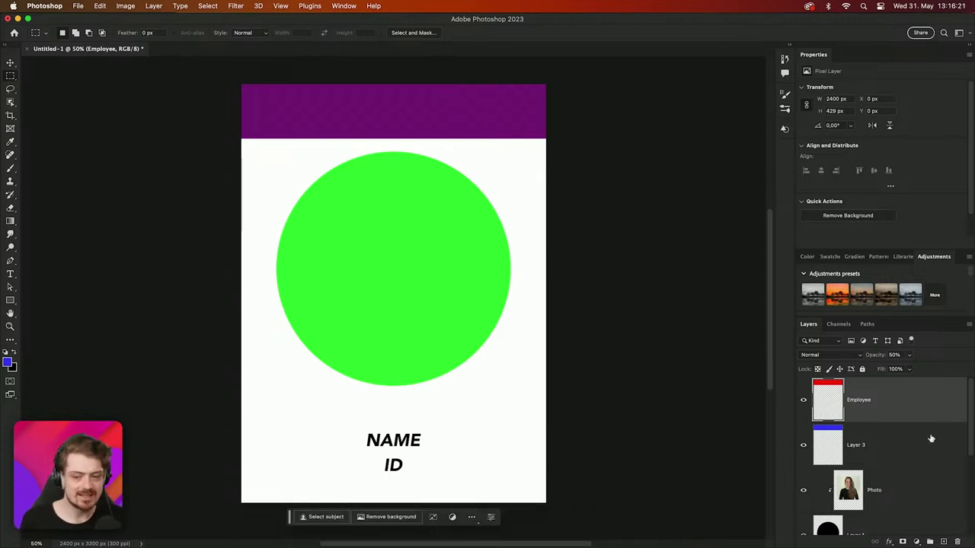
scroll(931, 438, "down", 5)
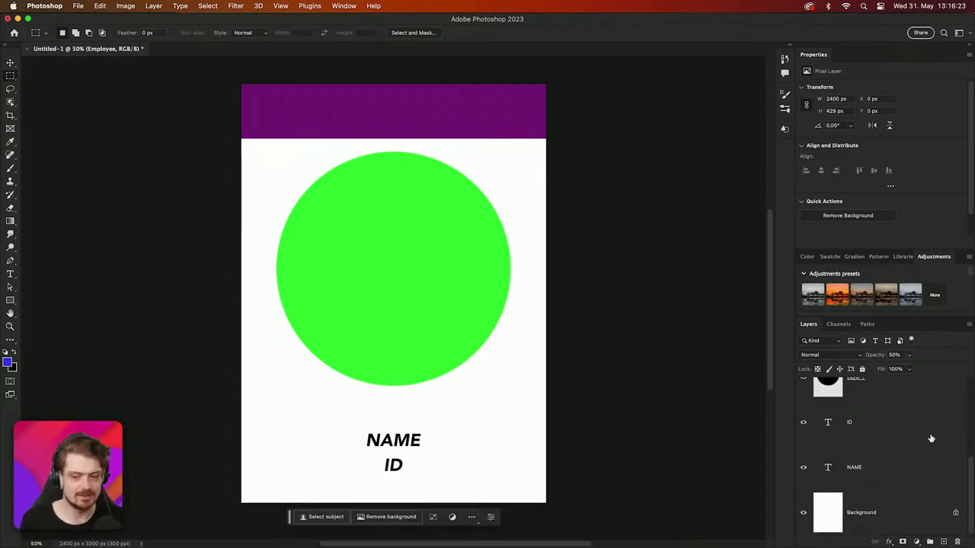
scroll(926, 427, "up", 1)
scroll(924, 420, "up", 4)
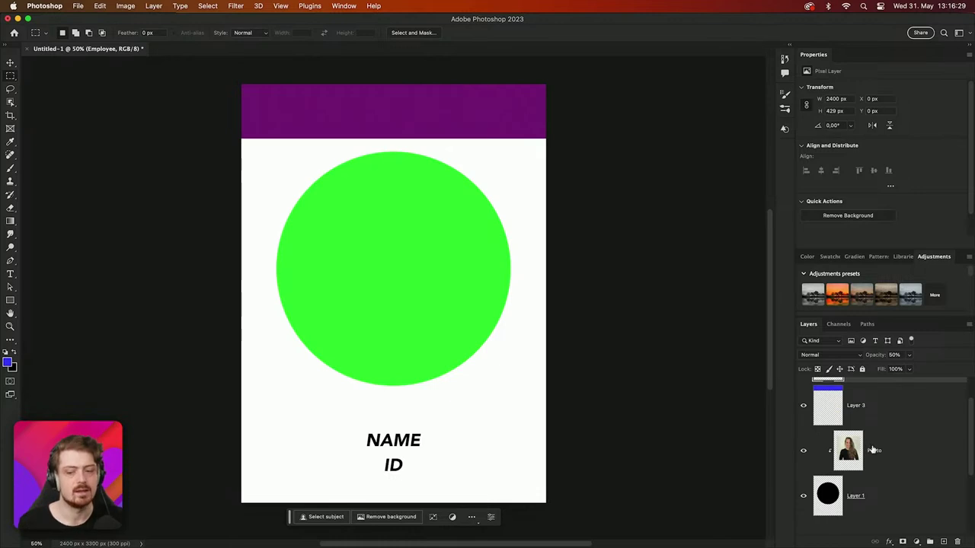
scroll(876, 454, "down", 4)
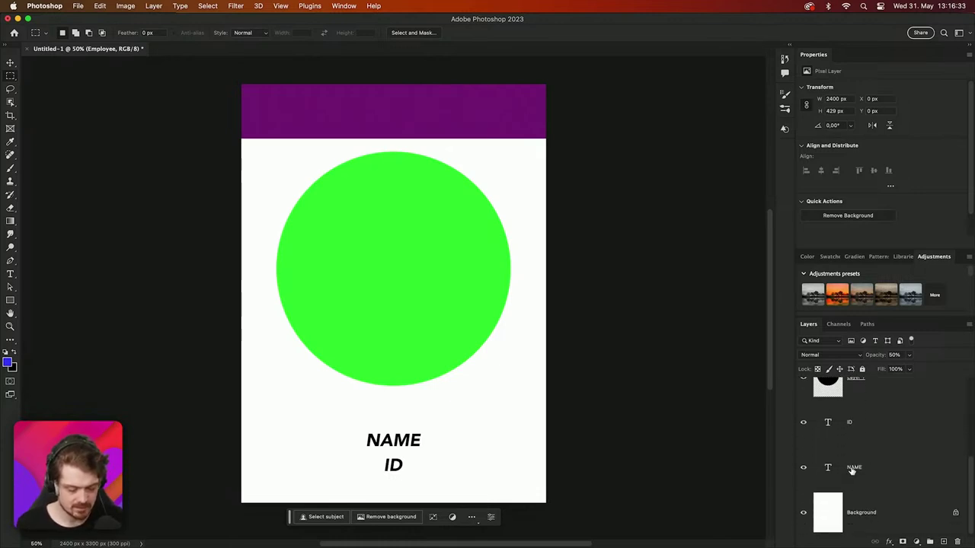
left_click(853, 468)
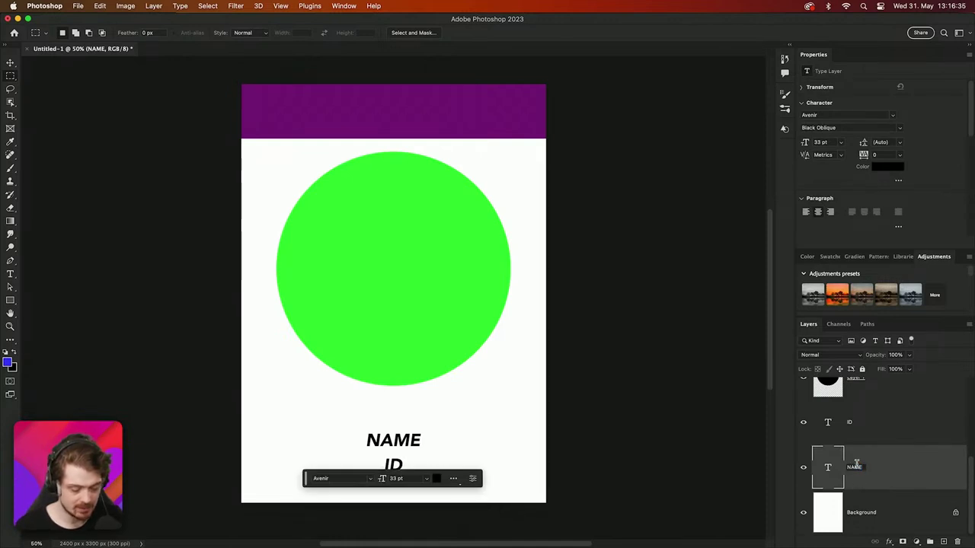
double_click(855, 467)
key("Return")
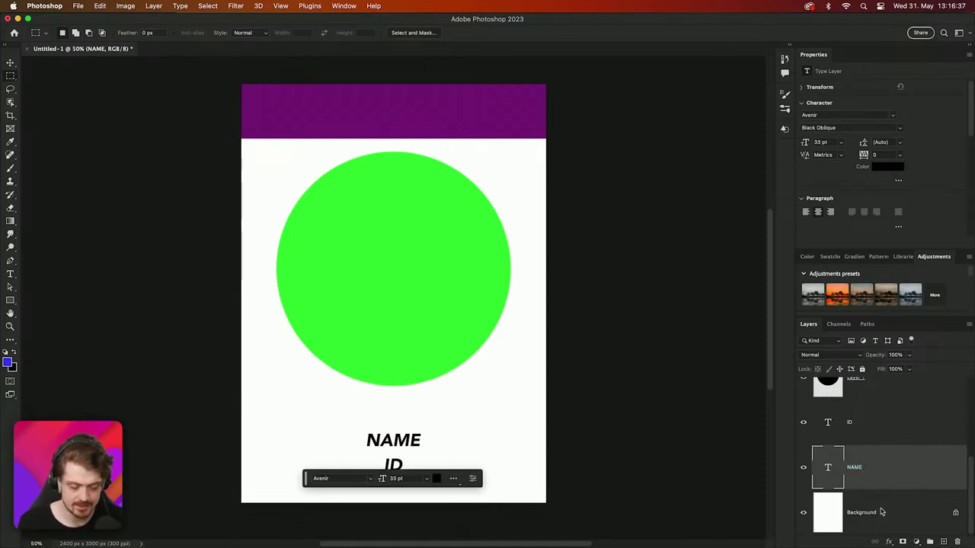
scroll(885, 442, "up", 3)
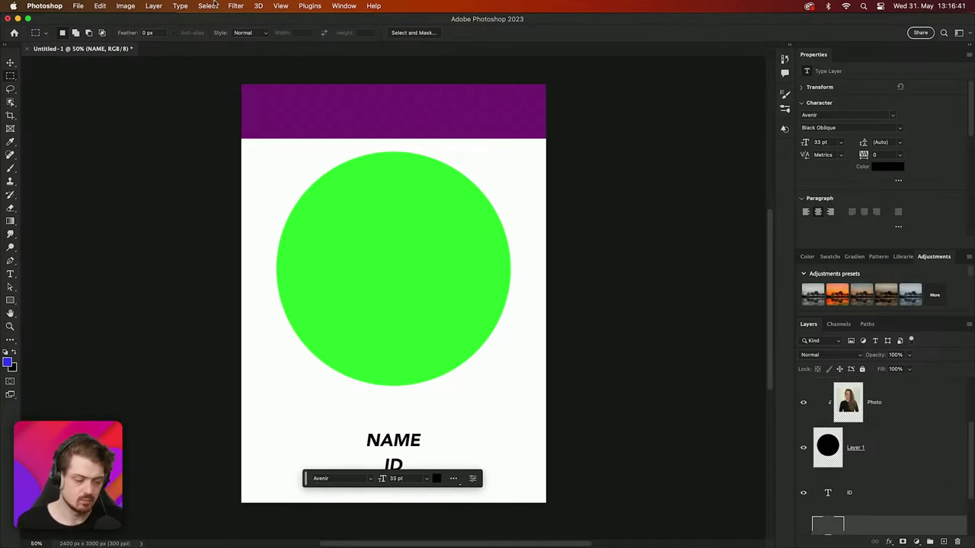
Check the NAME variable and data sets in Image > Variables > Define, then switch to the Data spreadsheet
left_click(125, 6)
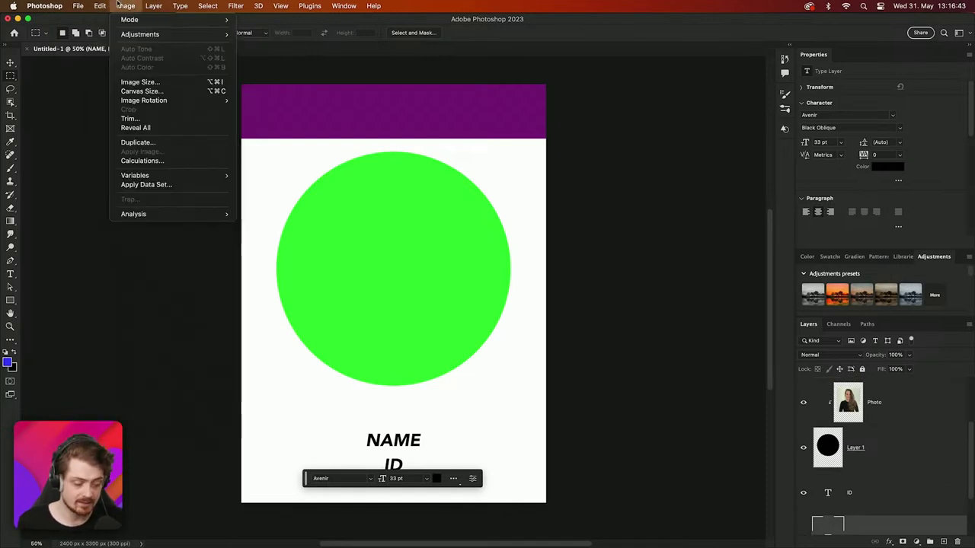
mouse_move(204, 178)
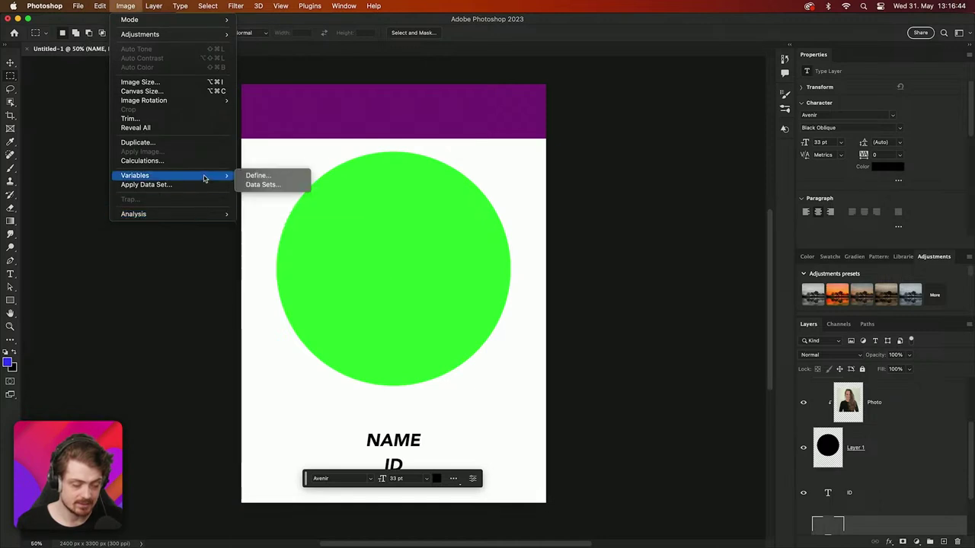
left_click(251, 176)
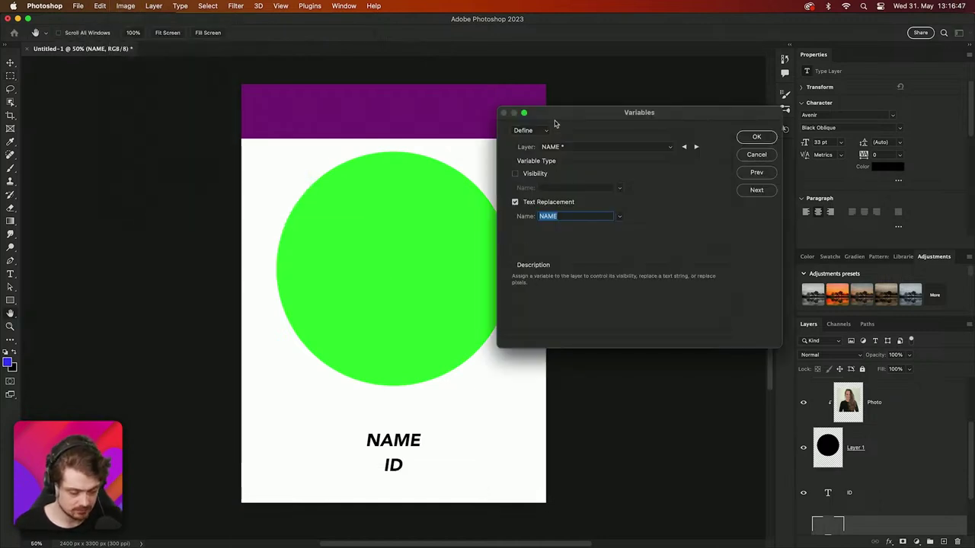
left_click(561, 148)
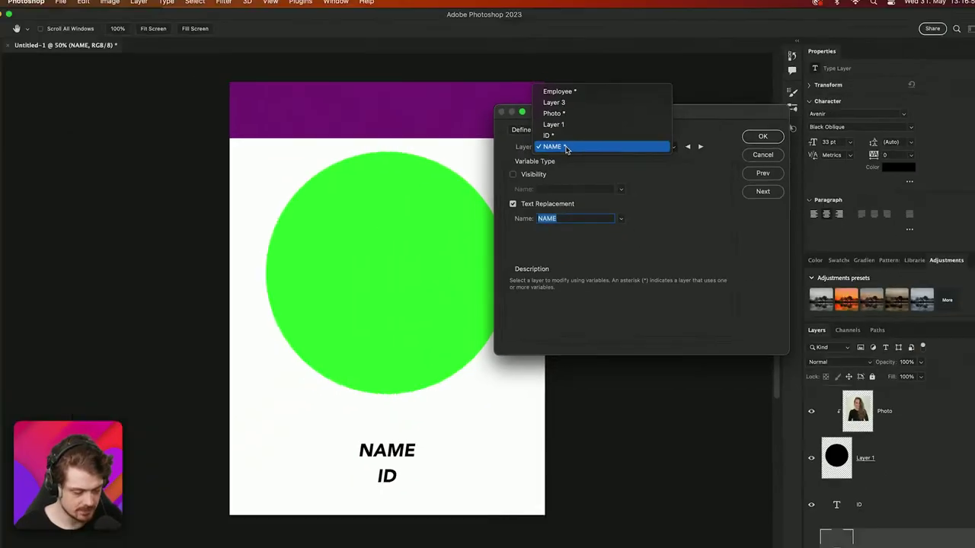
left_click(545, 141)
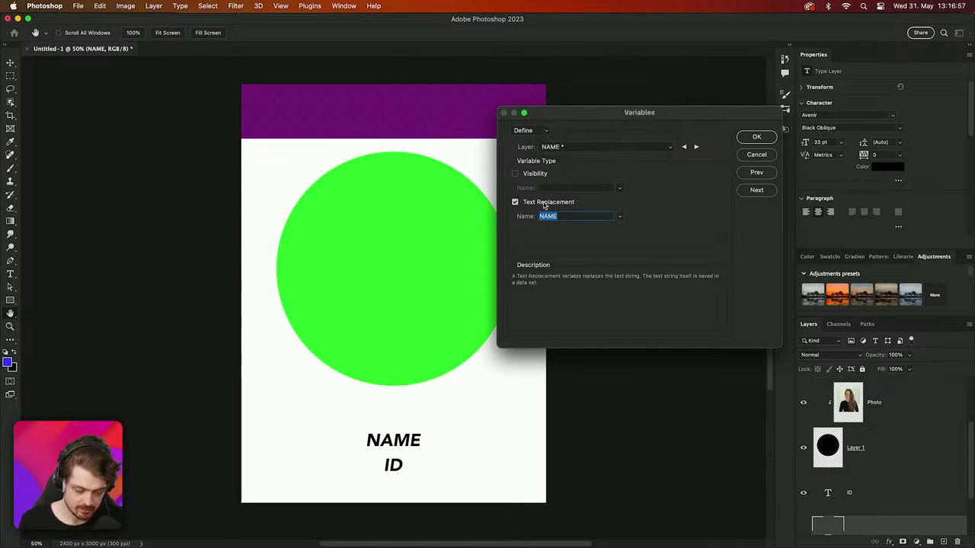
left_click(756, 191)
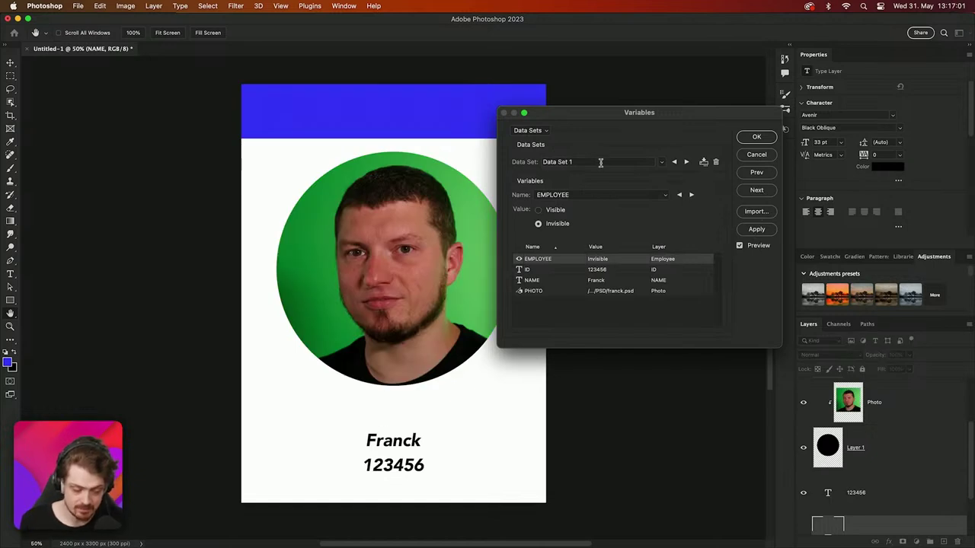
key("super+Tab")
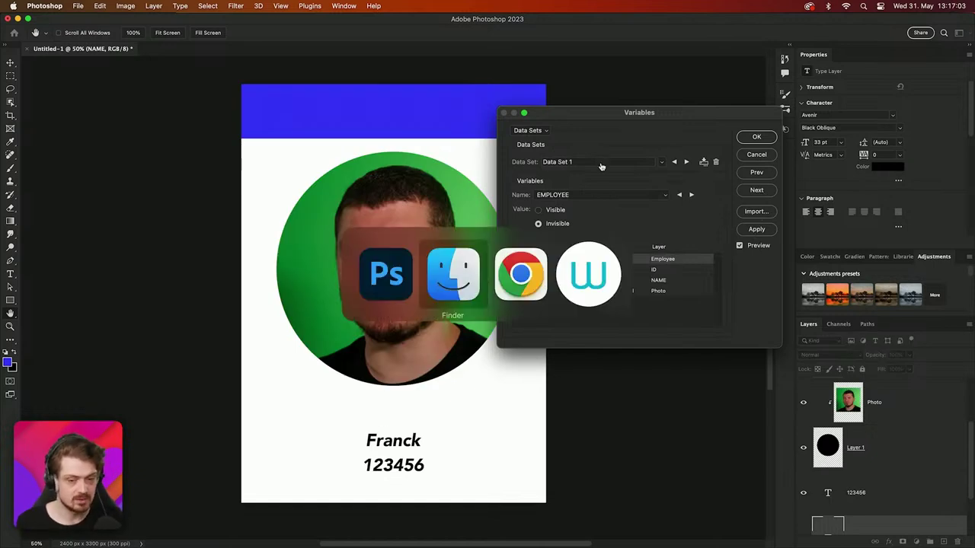
key("super+Tab")
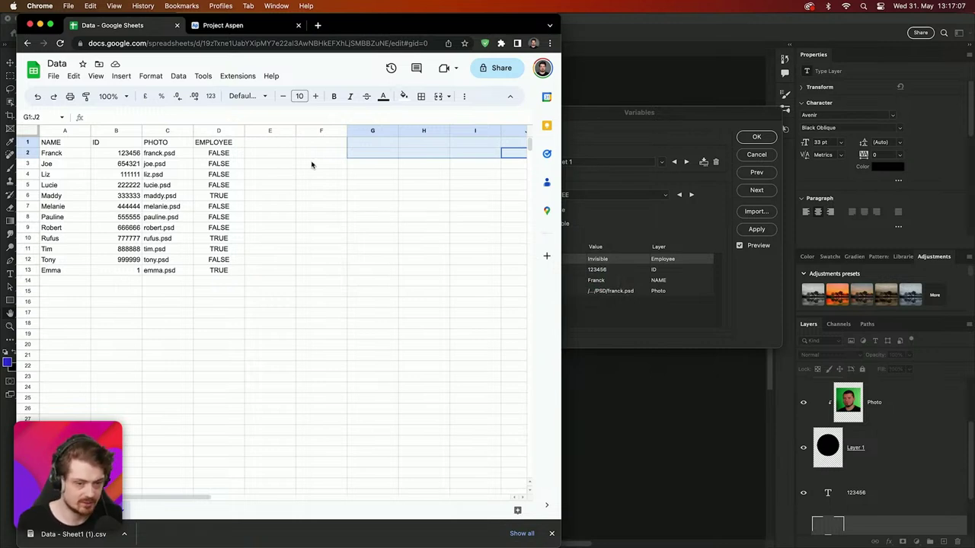
Inspect the spreadsheet's header row A1:D1, briefly checking Photoshop's variables dialog
left_click(69, 153)
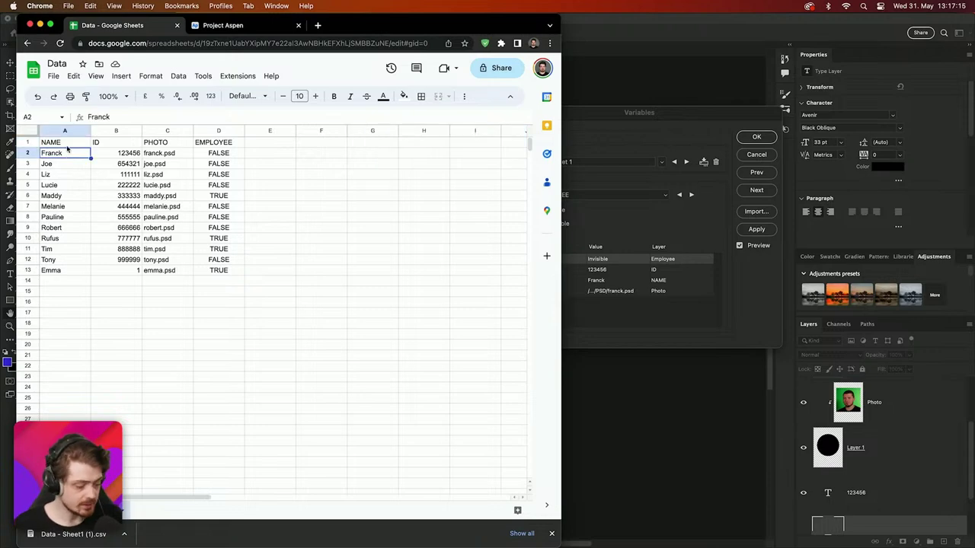
left_click(67, 146)
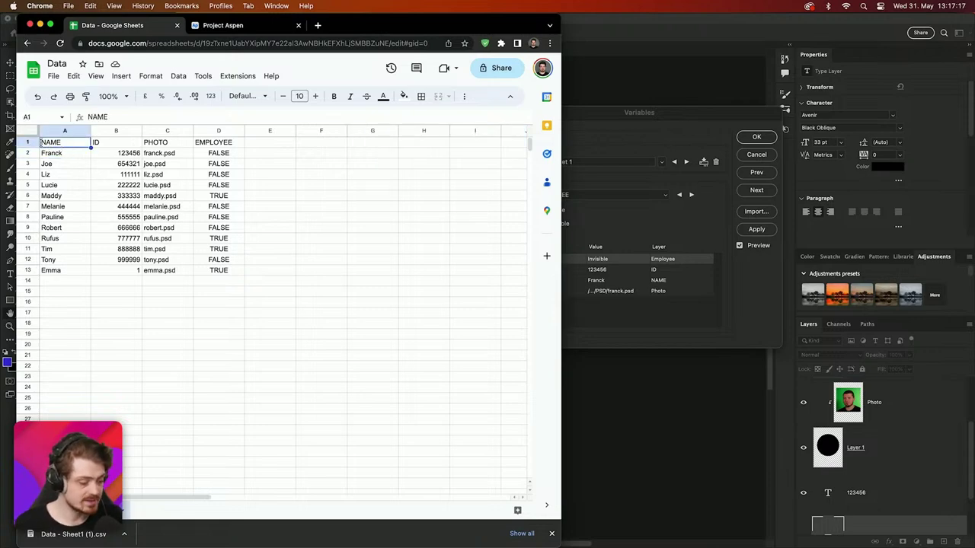
left_click(612, 118)
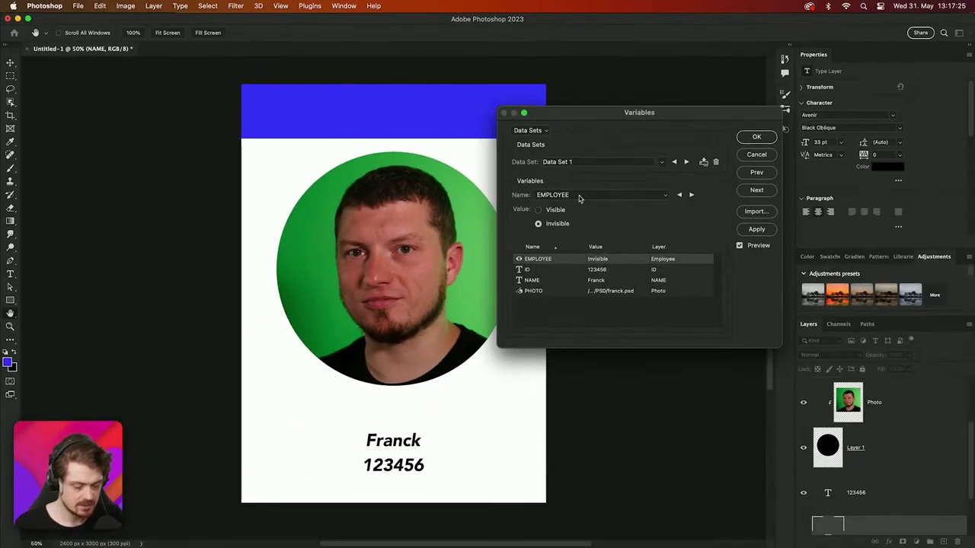
key("super+Tab")
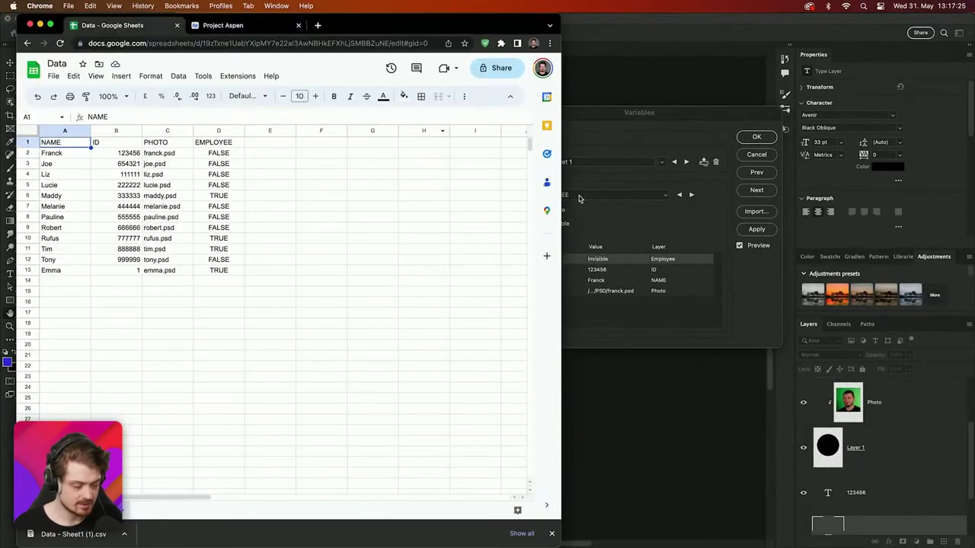
left_click(223, 143)
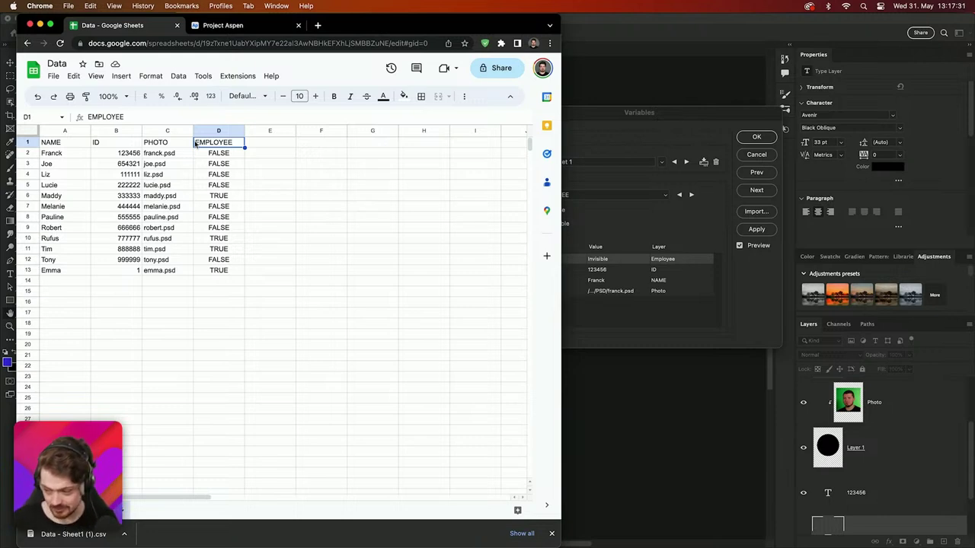
left_click_drag(195, 143, 37, 144)
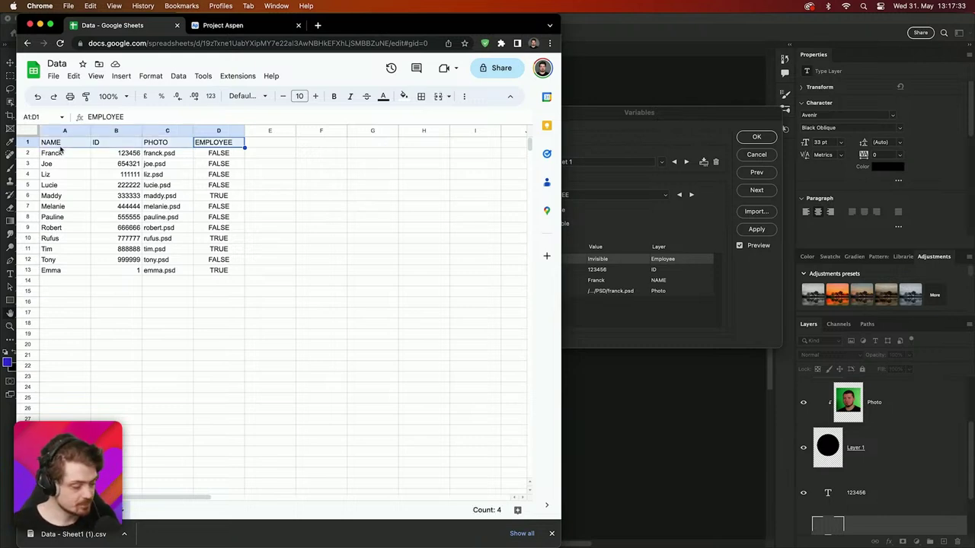
Replace the ID in cell B9 with a new eight-digit number
left_click(66, 155)
key("Down")
key("Down")
key("Down")
key("Down")
key("Down")
key("Down")
key("Down")
key("Down")
key("Down")
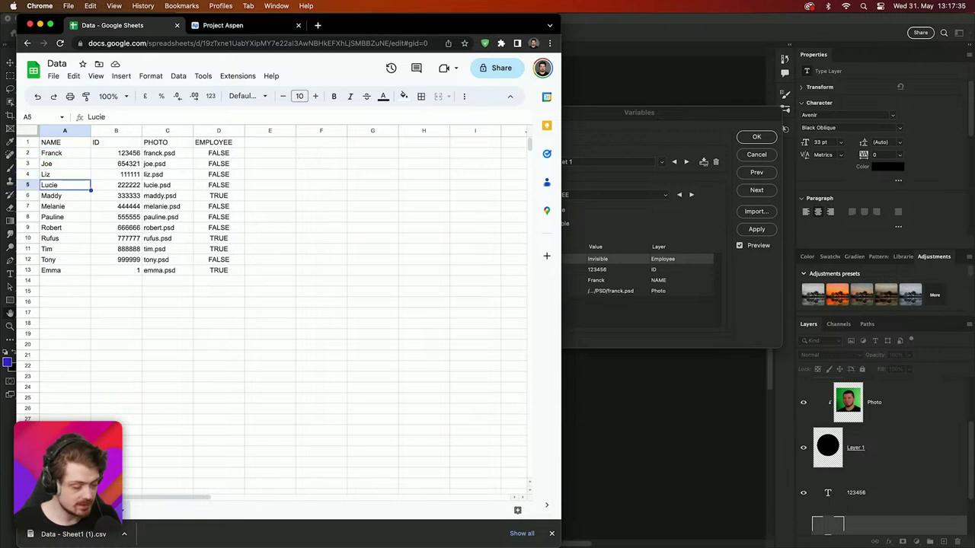
key("Right")
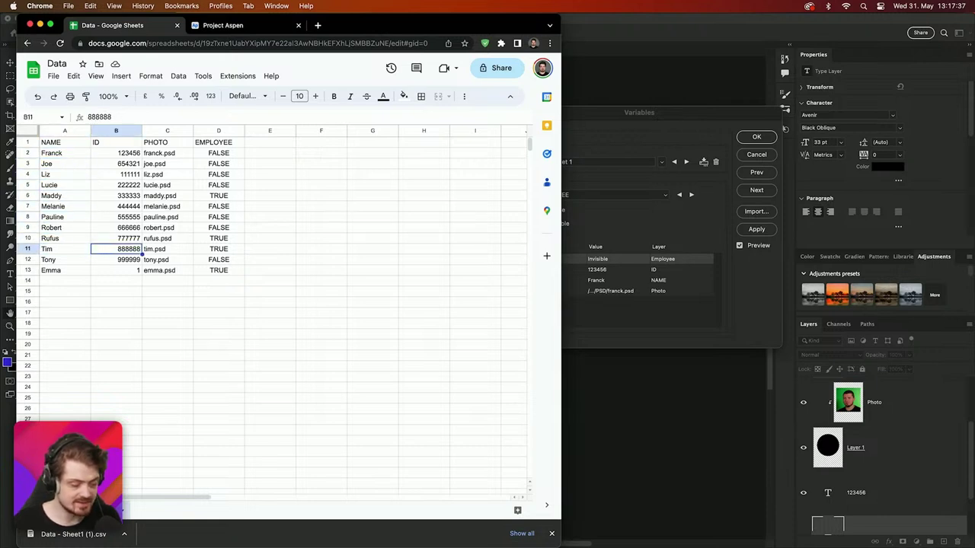
key("Up")
key("Up")
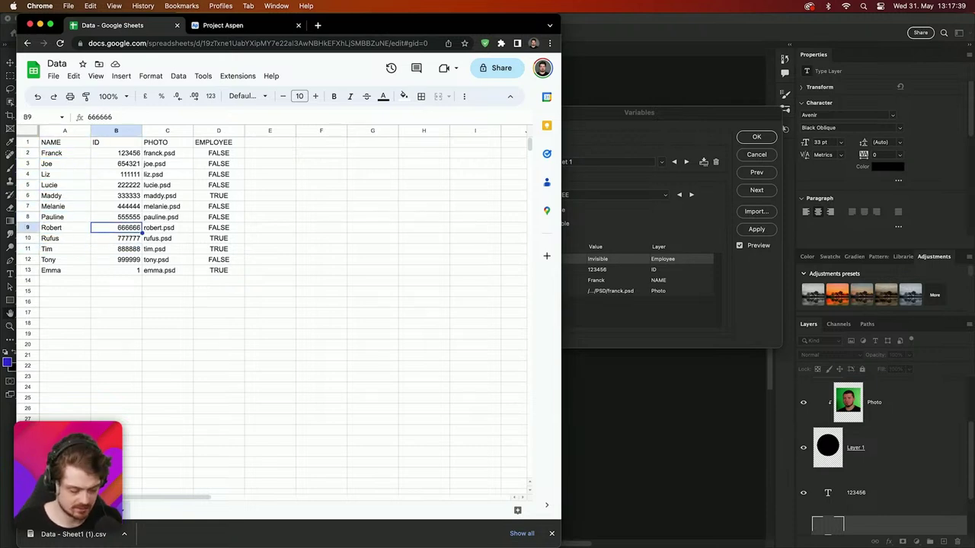
type("12345432")
key("Return")
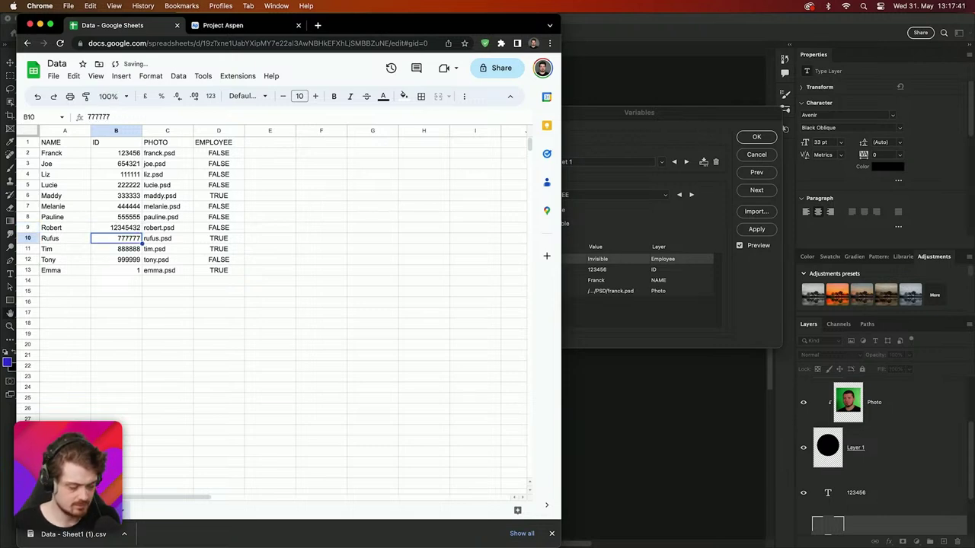
left_click(169, 156)
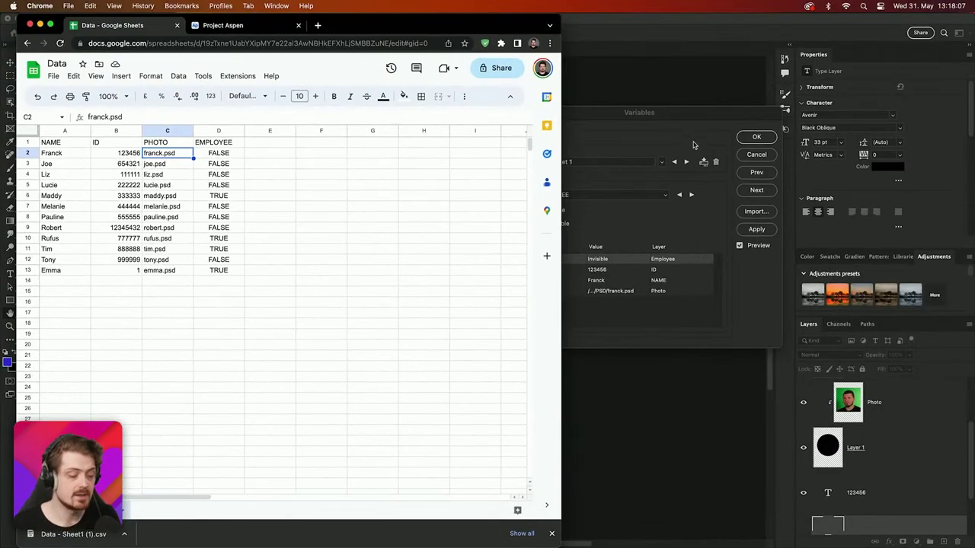
left_click(693, 145)
Re-import the updated data.csv into the badge variables, then head to File > Export > Data Sets as Files
left_click(755, 212)
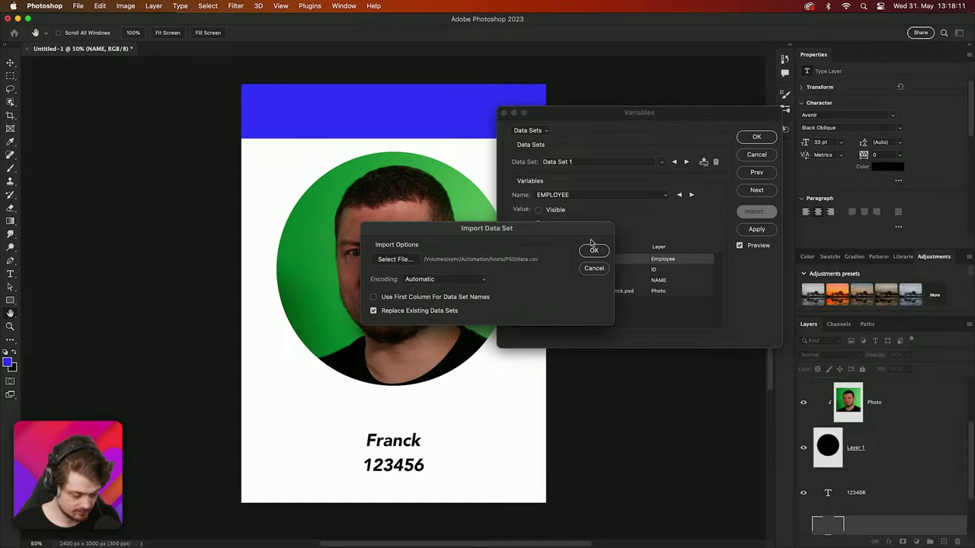
left_click(598, 252)
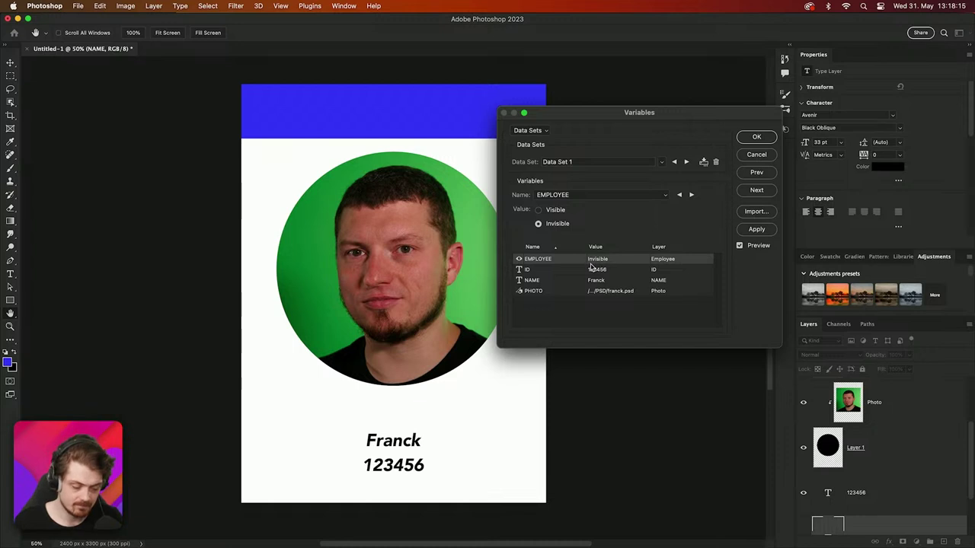
left_click(757, 137)
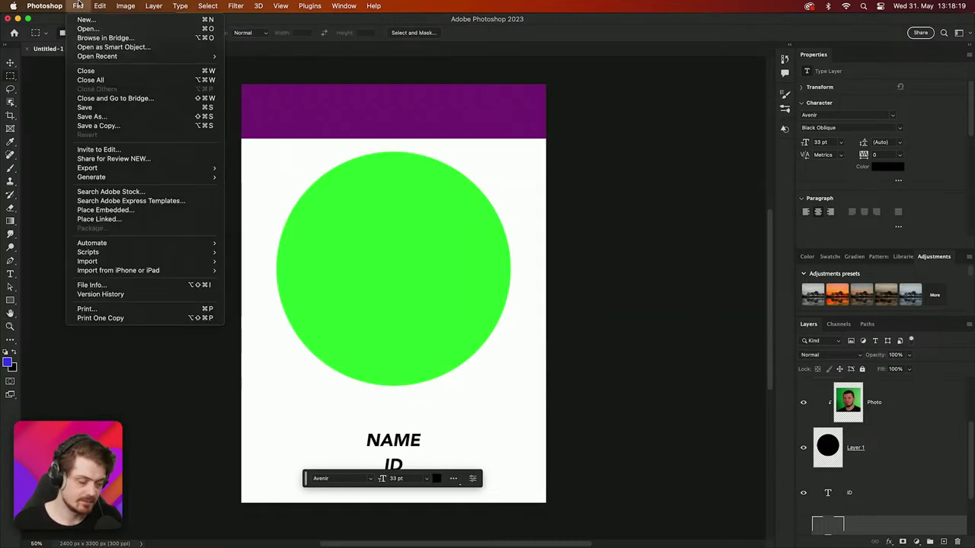
left_click(79, 5)
mouse_move(212, 169)
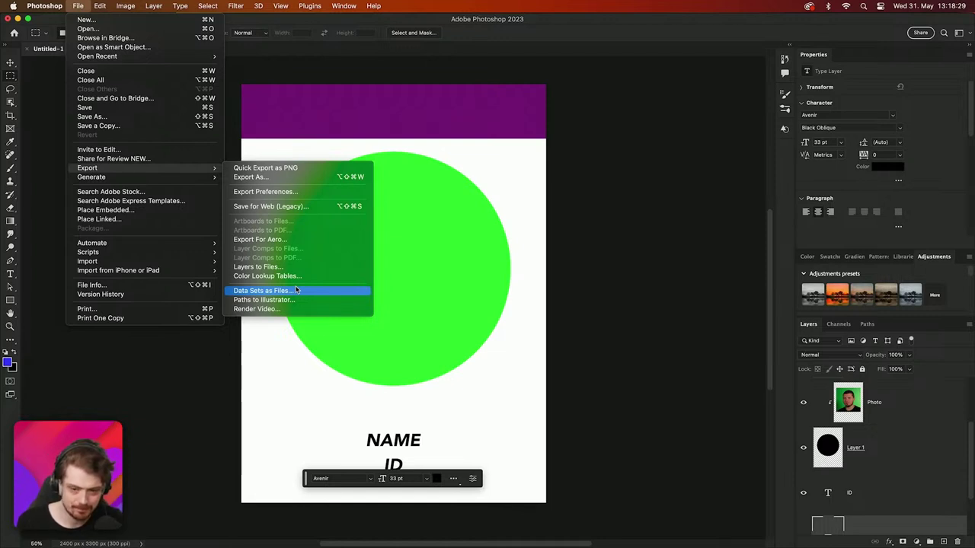
Review the twelve exported badge PSDs in Finder's badges window, then return to Photoshop
key("ctrl+Up")
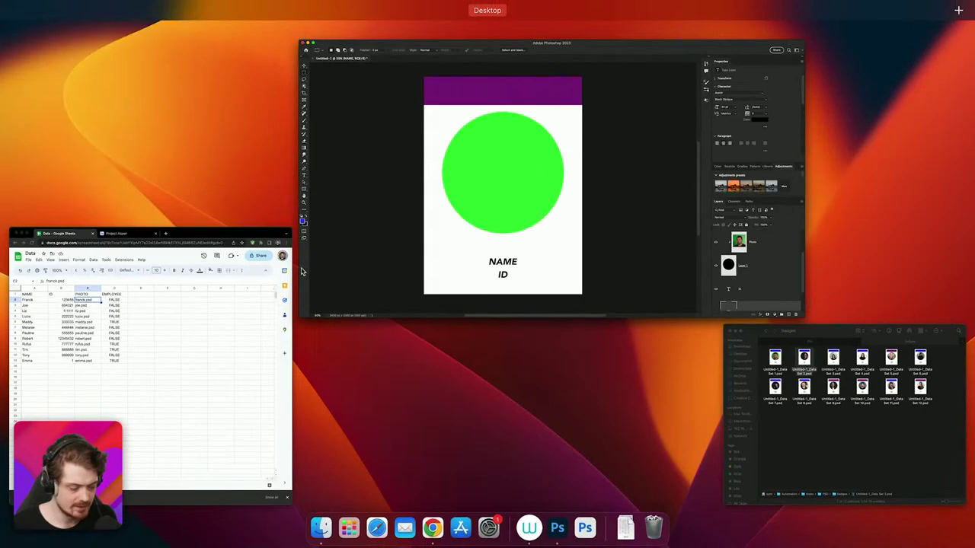
left_click(884, 429)
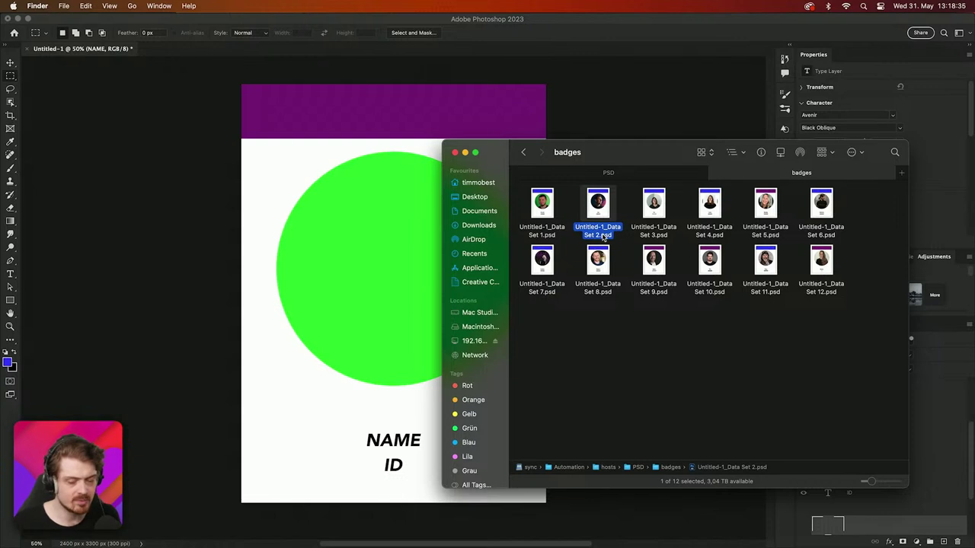
left_click(280, 22)
Open and cancel File > Automate > Batch, then reopen the File menu for Scripts
left_click(80, 5)
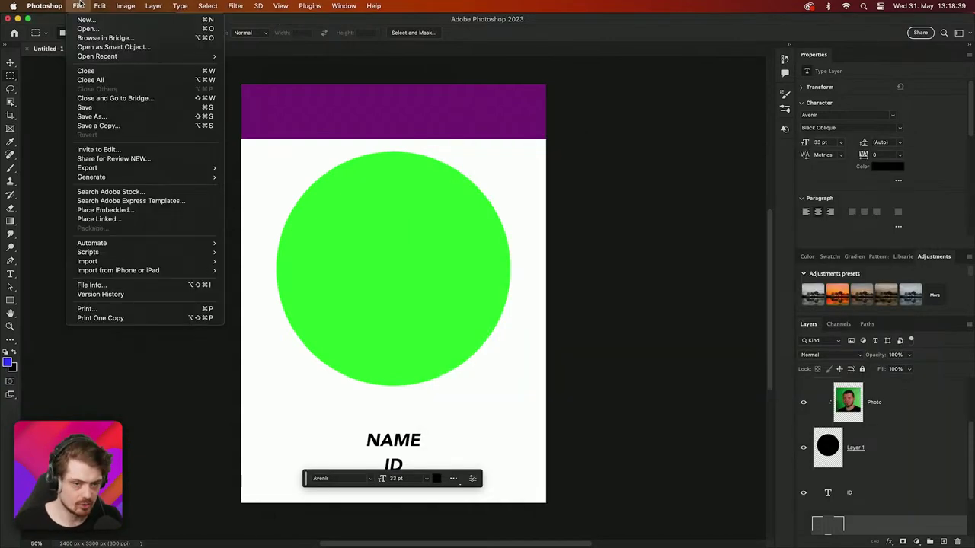
mouse_move(201, 243)
left_click(243, 242)
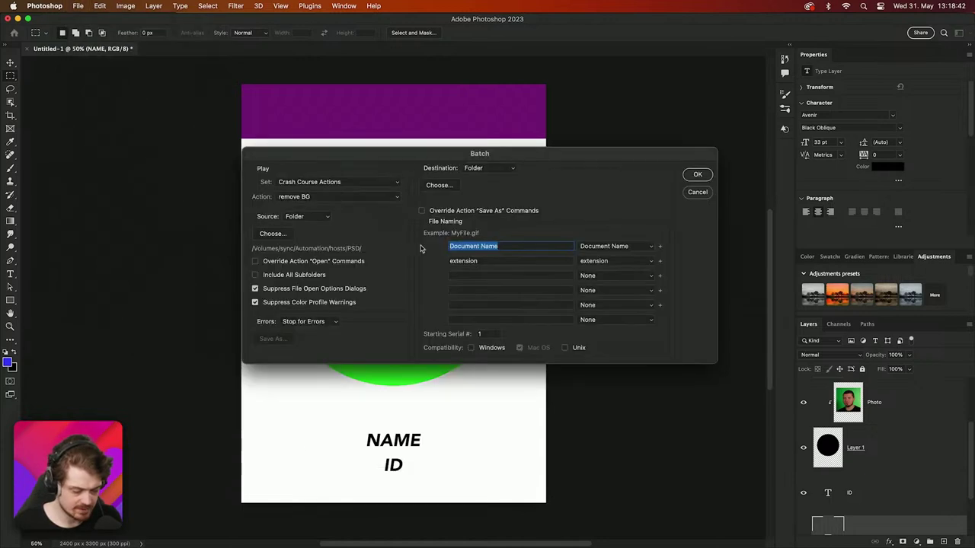
left_click(698, 192)
left_click(84, 5)
In File > Scripts > Image Processor, tick Save as JPEG and untick Save as PSD
mouse_move(164, 252)
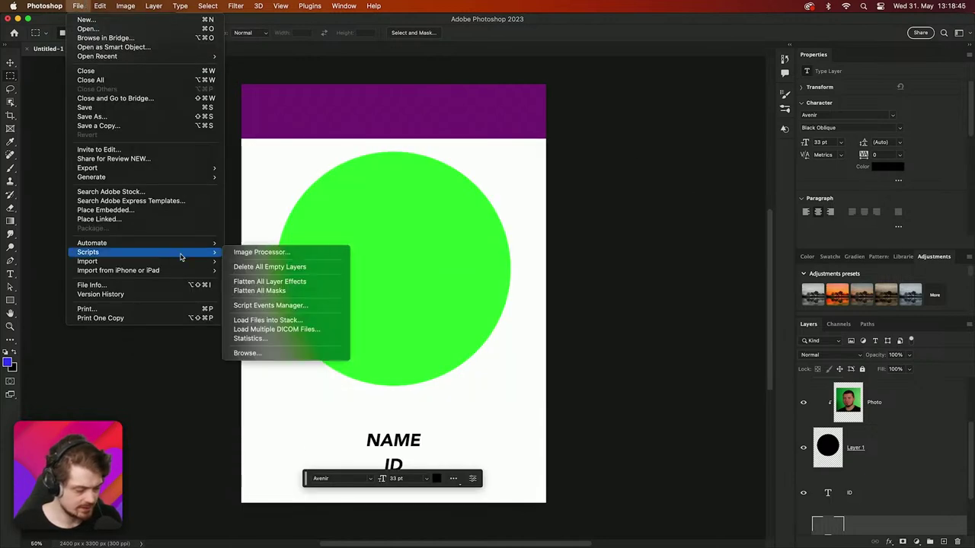
left_click(249, 253)
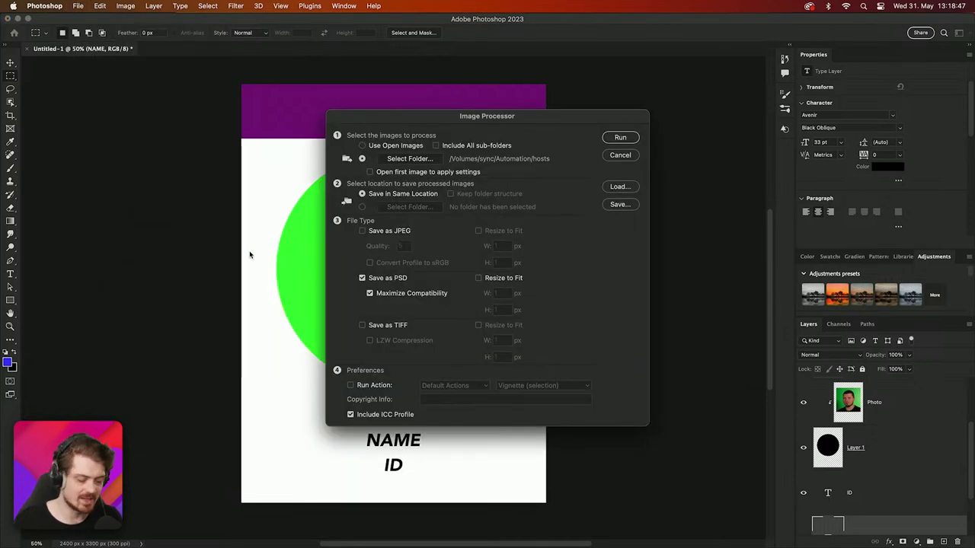
left_click(387, 232)
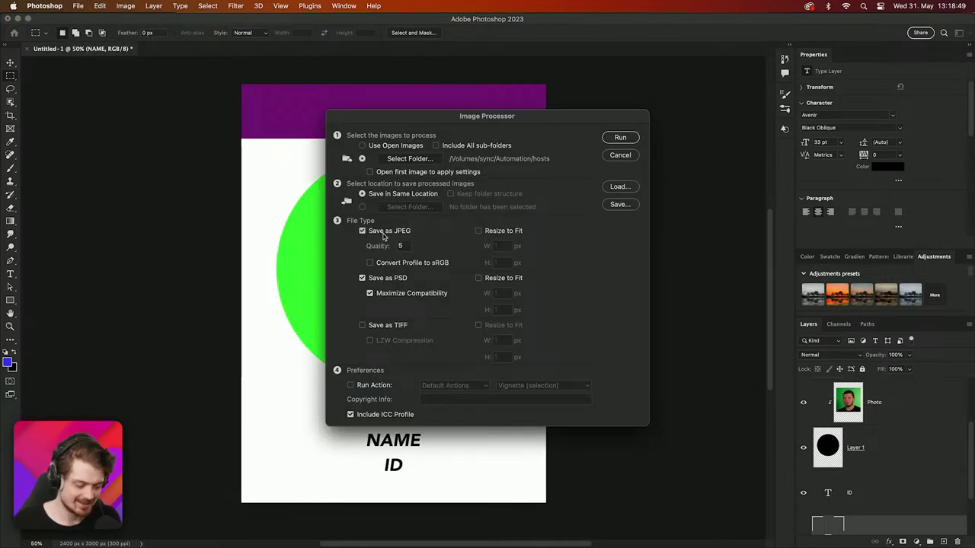
left_click(386, 279)
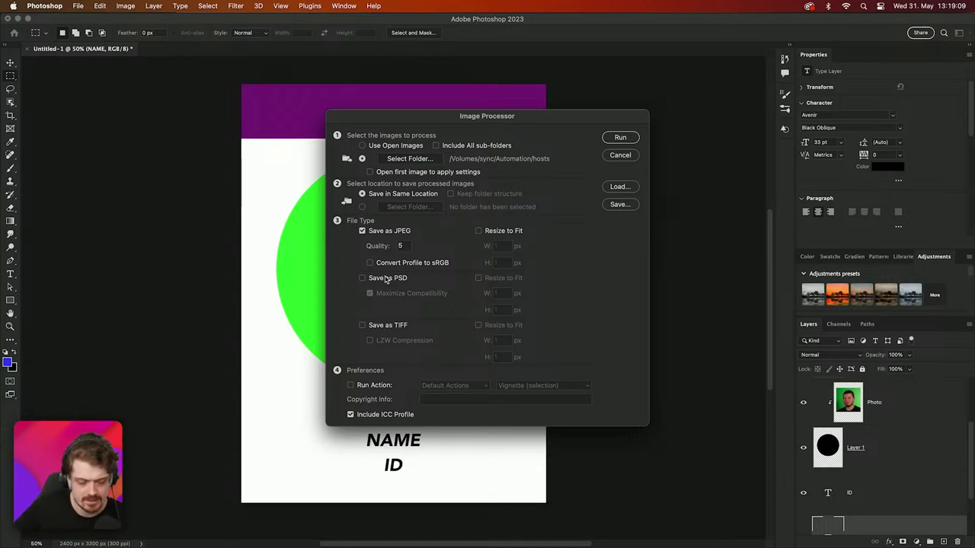
Show Get Info for the second badge file, Untitled-1_Data Set 2.psd, in the badges folder
key("super+Tab")
key("super+Tab")
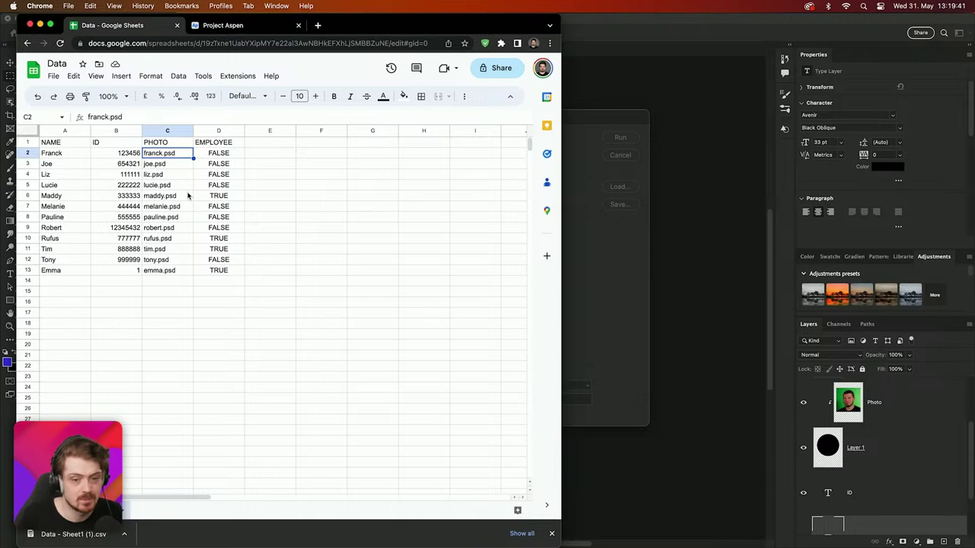
mouse_move(579, 544)
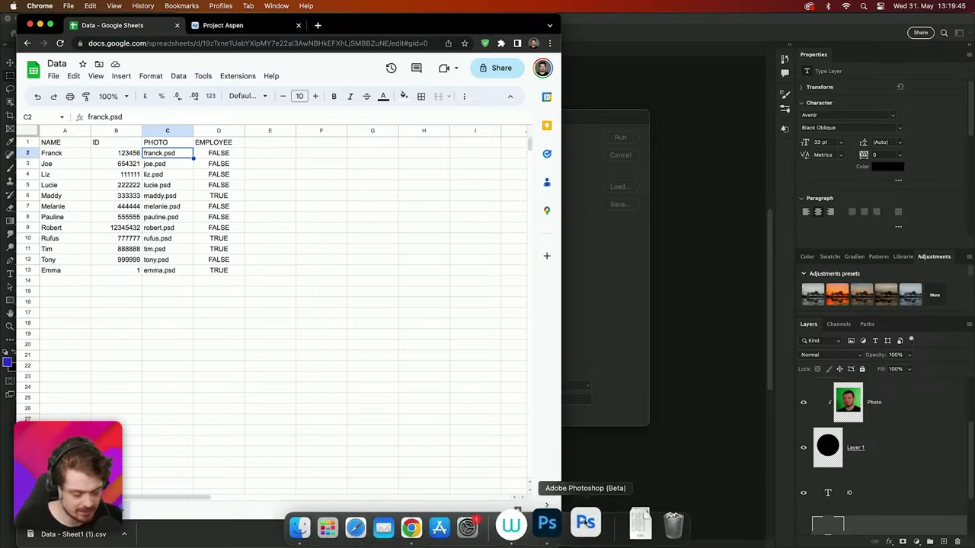
left_click(299, 526)
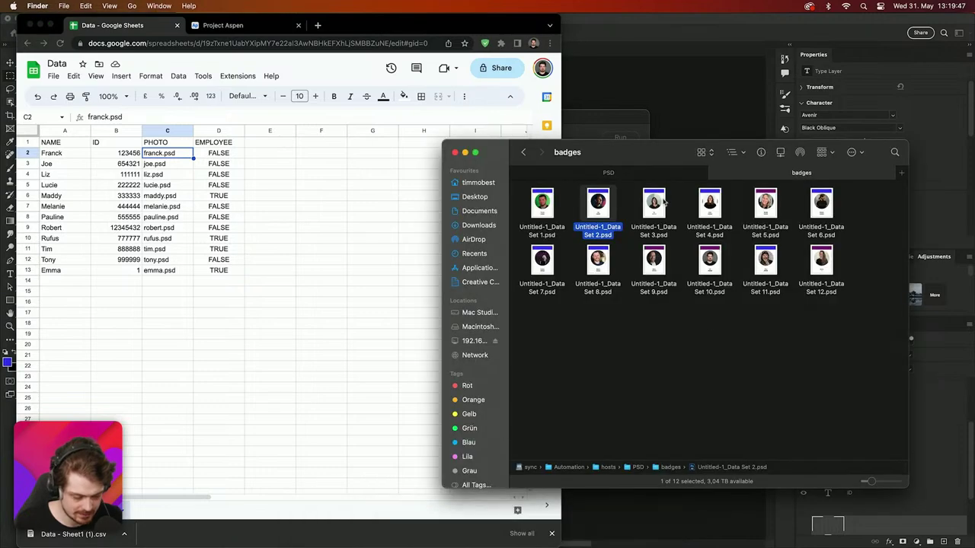
right_click(592, 230)
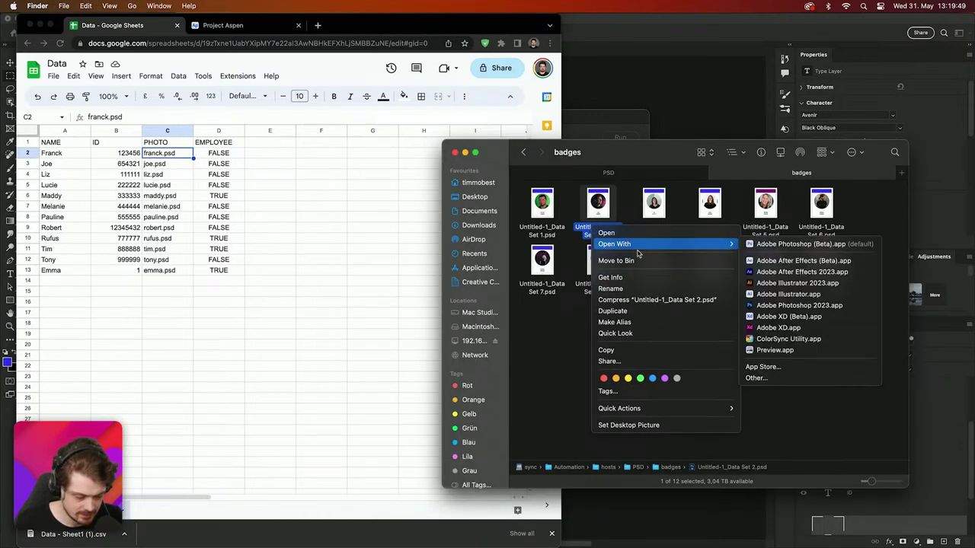
left_click(628, 278)
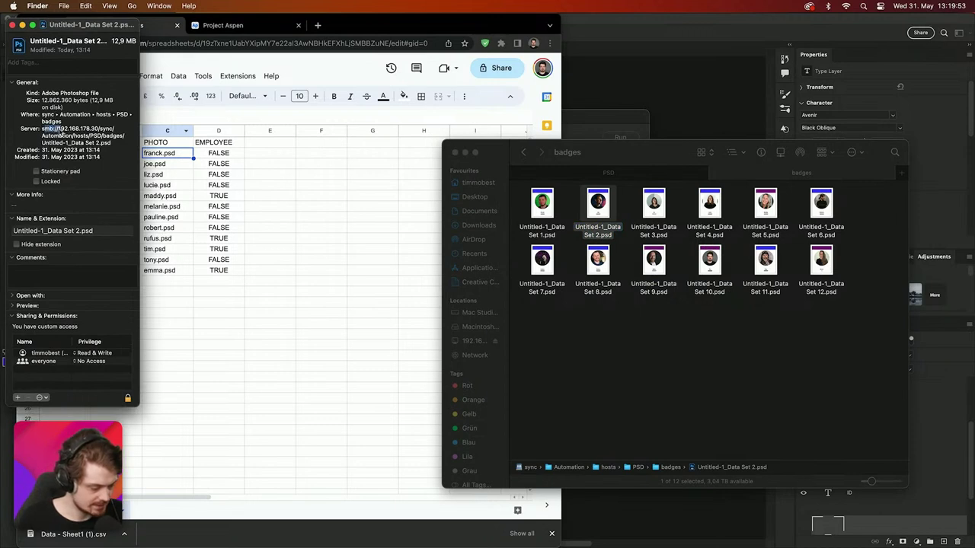
Select the file's smb:// server path and pick cell F6 in the Data spreadsheet
left_click_drag(60, 129, 118, 146)
key("super+c")
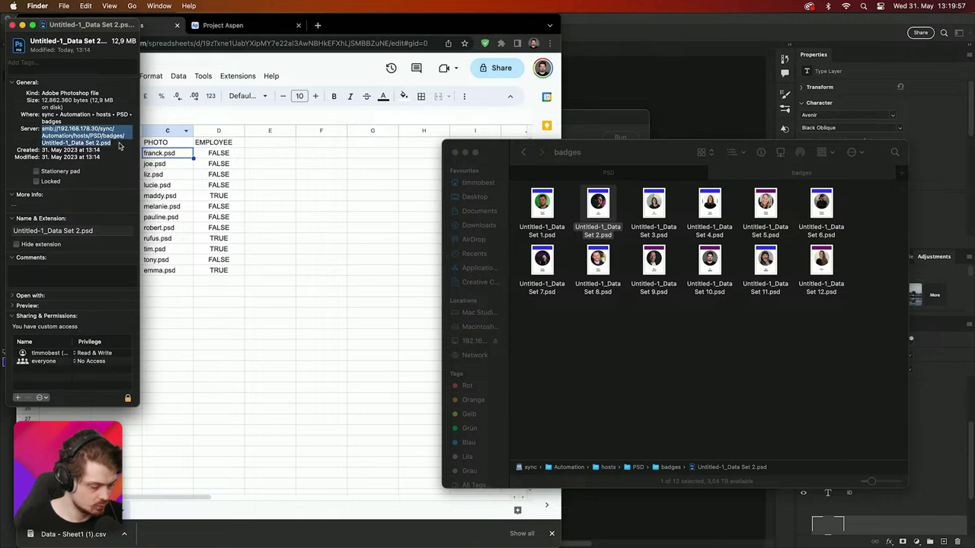
left_click(322, 196)
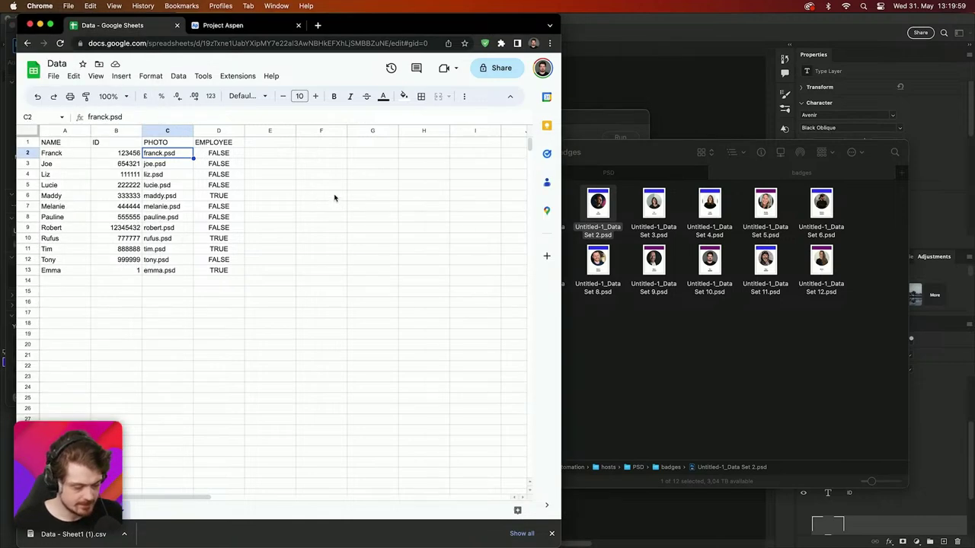
left_click(334, 196)
Paste the server path into F6 and trim off the file name, leaving the badges folder path
key("super+v")
key("Return")
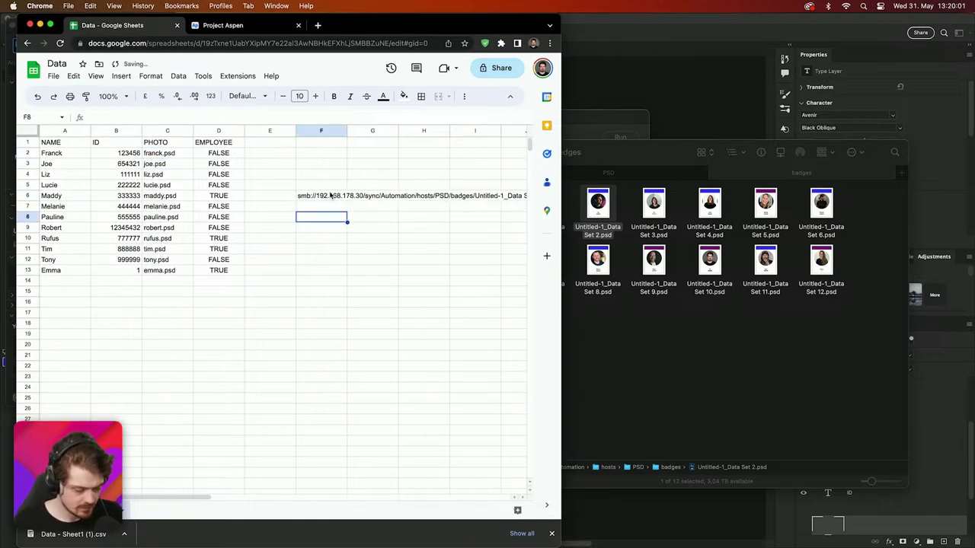
left_click(322, 196)
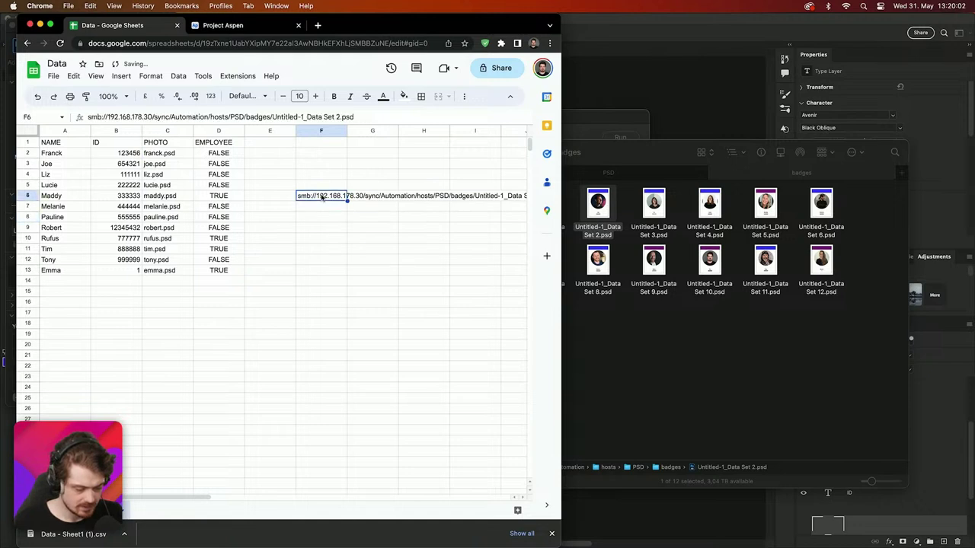
left_click(278, 119)
left_click_drag(272, 117, 368, 123)
key("BackSpace")
left_click(352, 221)
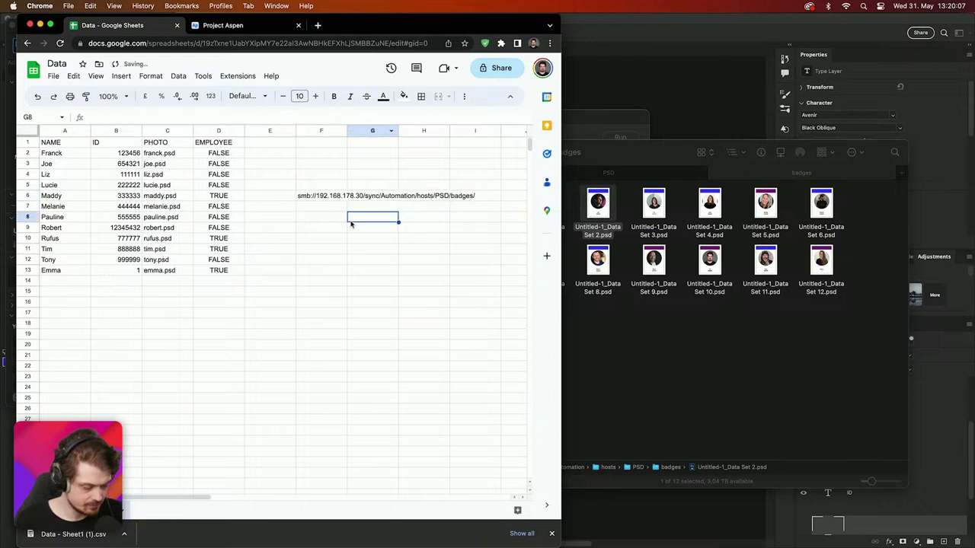
Enter liz.psd in G6 and try joining them in H6 with =F6+G6
left_click(359, 197)
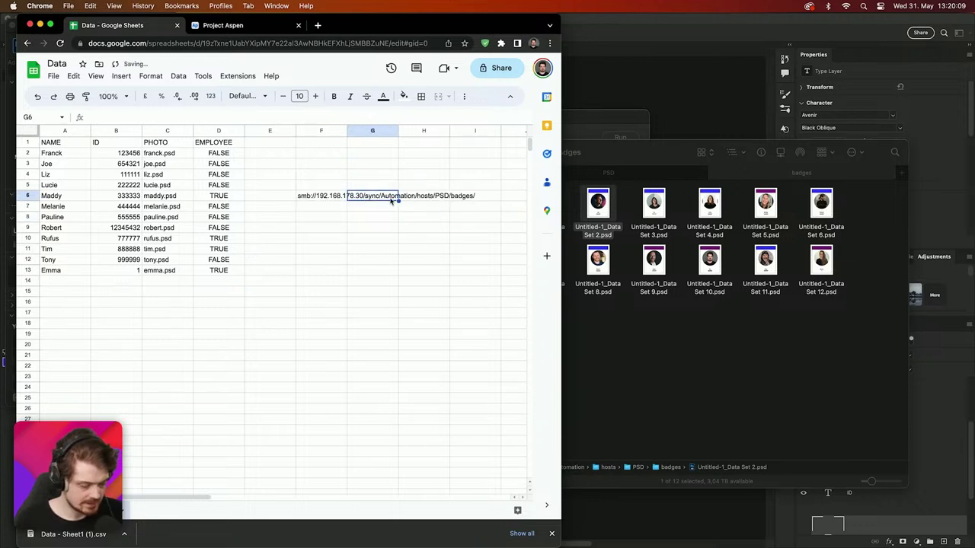
type("liz.psd")
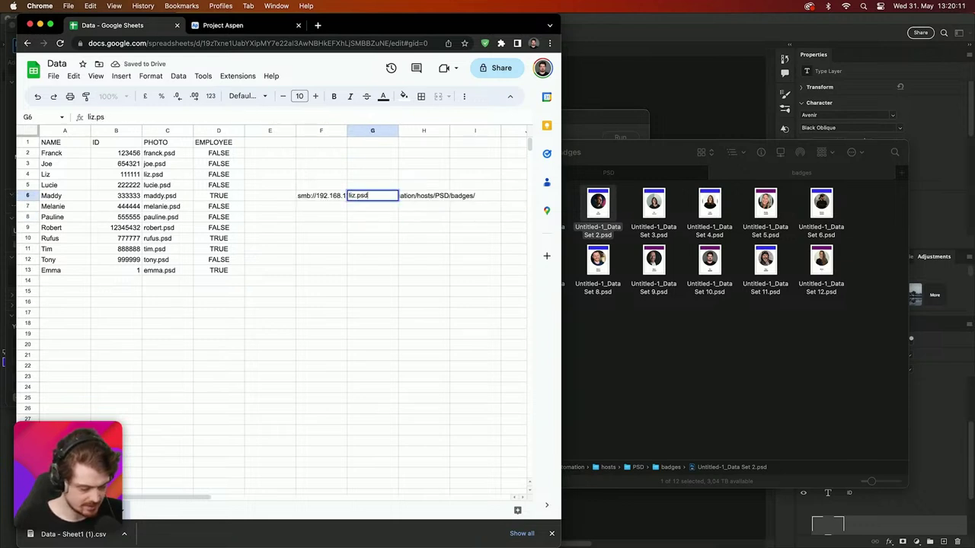
left_click(447, 237)
left_click(411, 195)
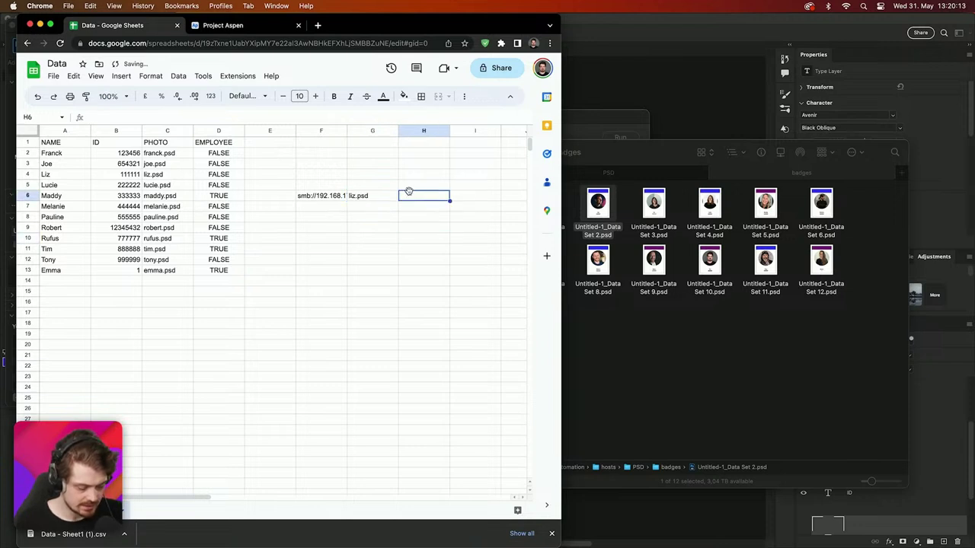
type("=")
left_click(329, 198)
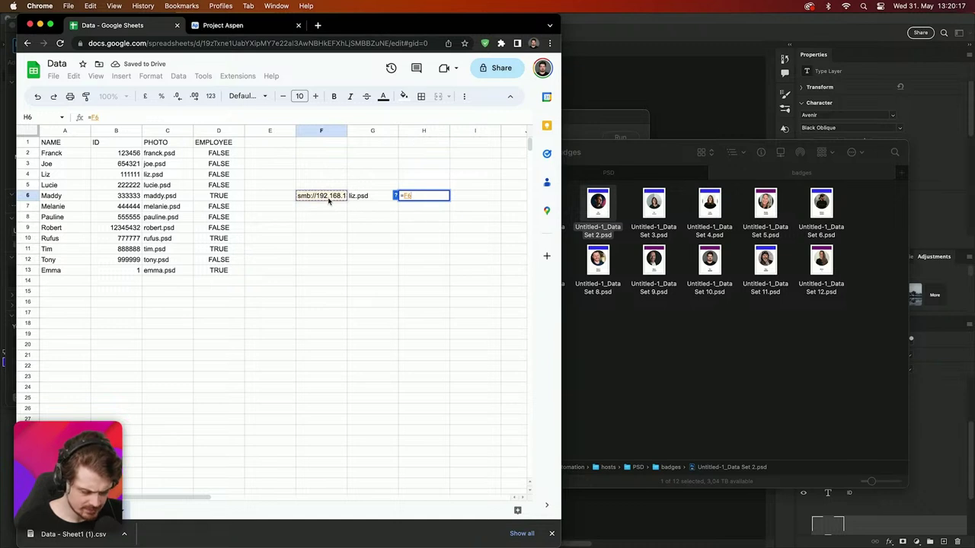
type("+")
left_click(361, 198)
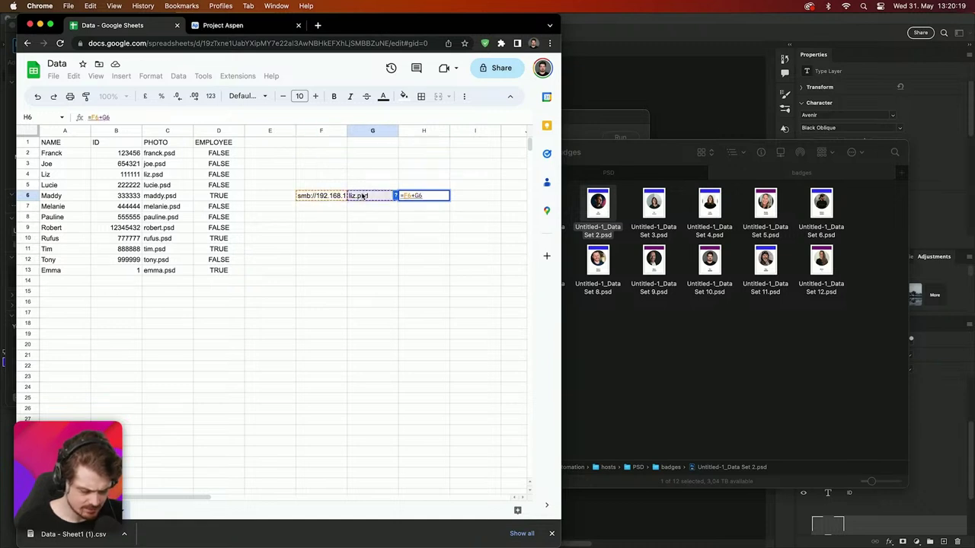
key("Return")
key("Up")
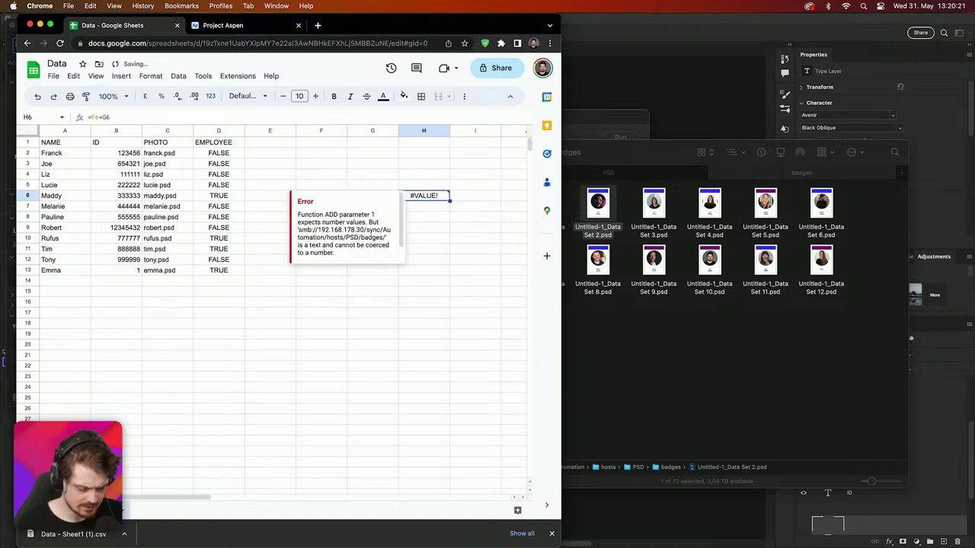
Replace H6's formula with =CONCAT(F6,G6) to produce the full smb:// file path
type("=CON")
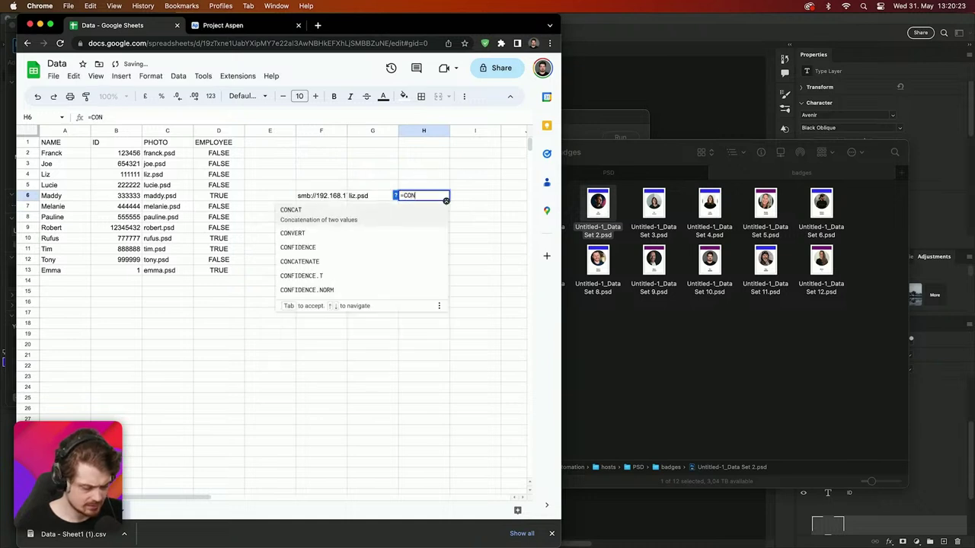
key("Tab")
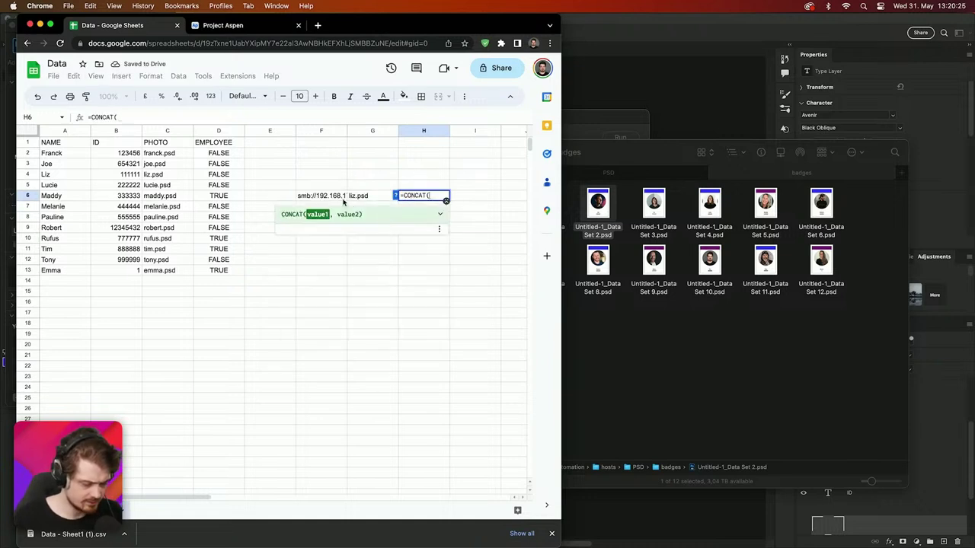
left_click(326, 195)
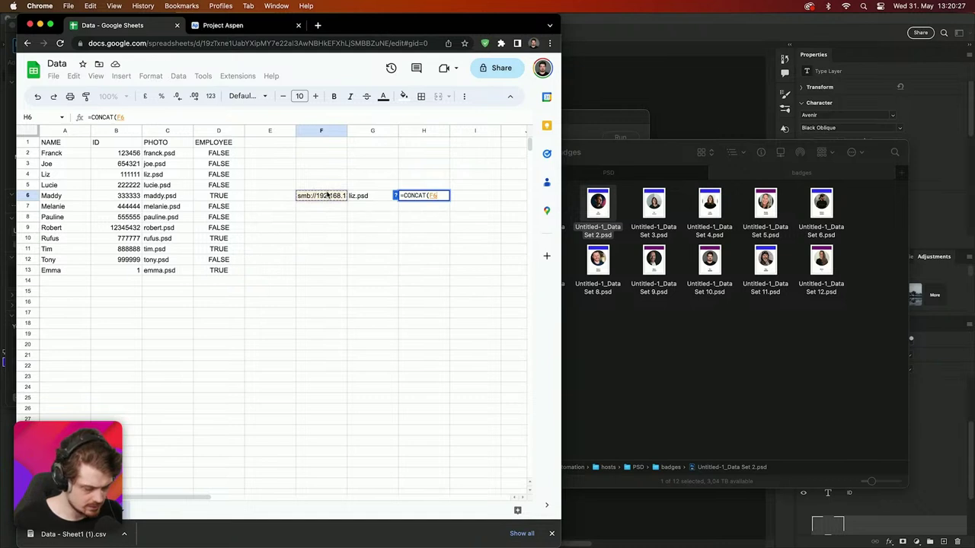
type(";")
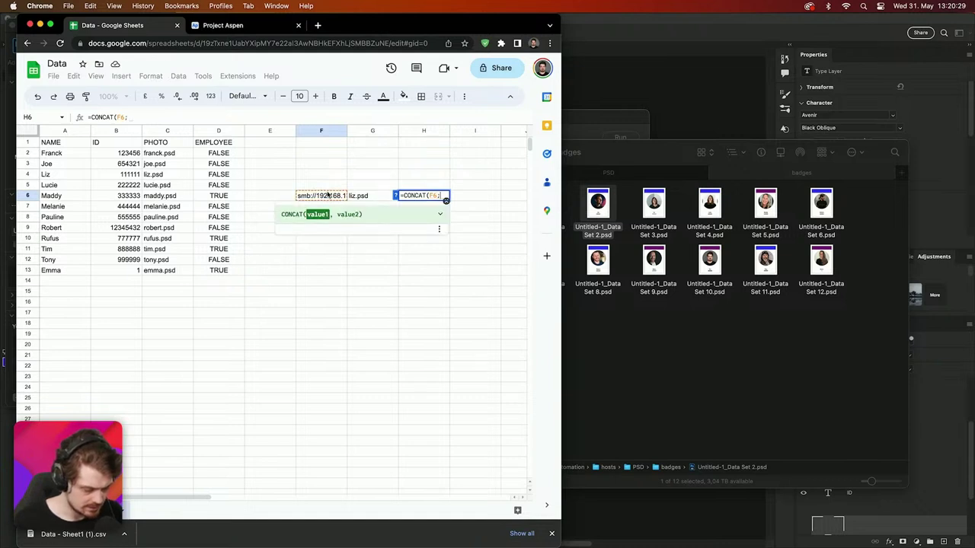
key("BackSpace")
type(",")
left_click(369, 197)
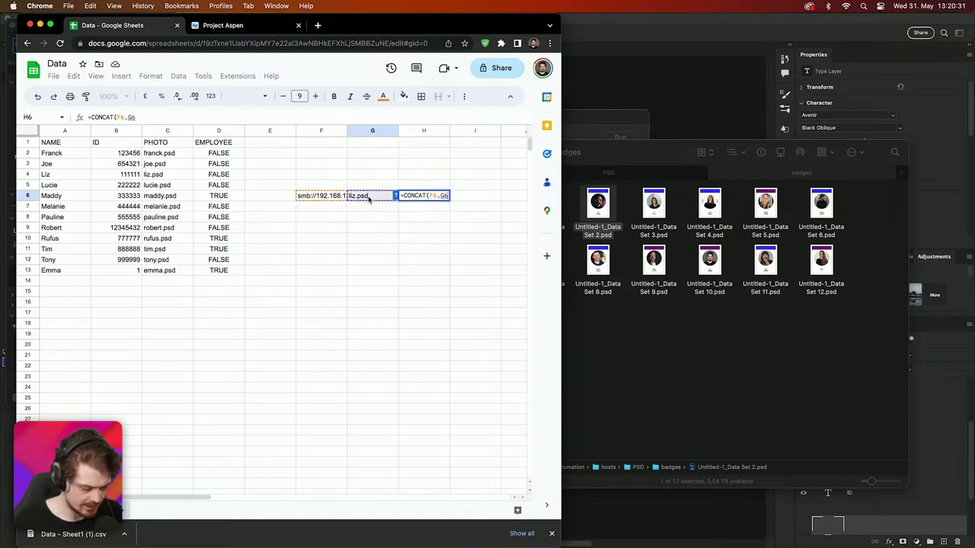
type(")")
key("Return")
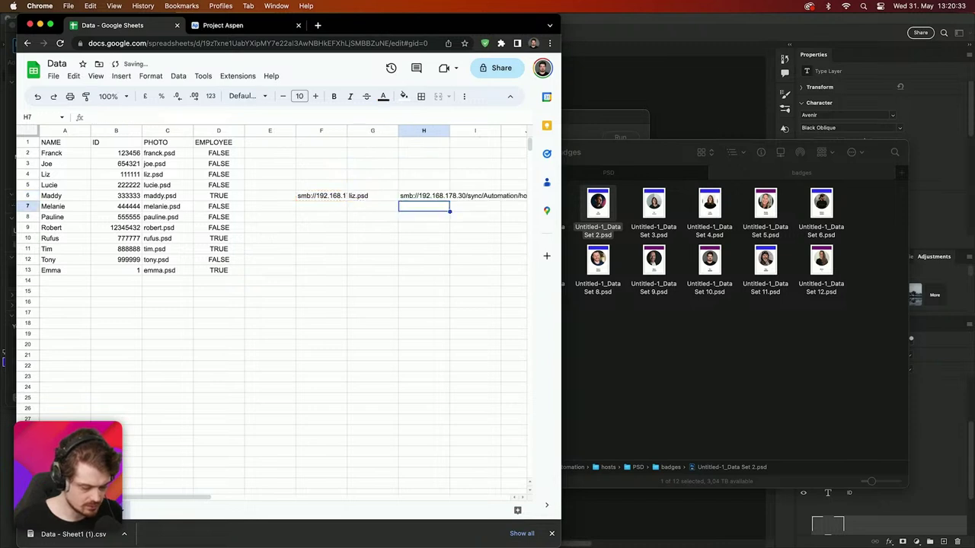
Fill the badges folder path from F6 down to F16
left_click(418, 201)
left_click_drag(211, 499, 287, 505)
left_click(130, 200)
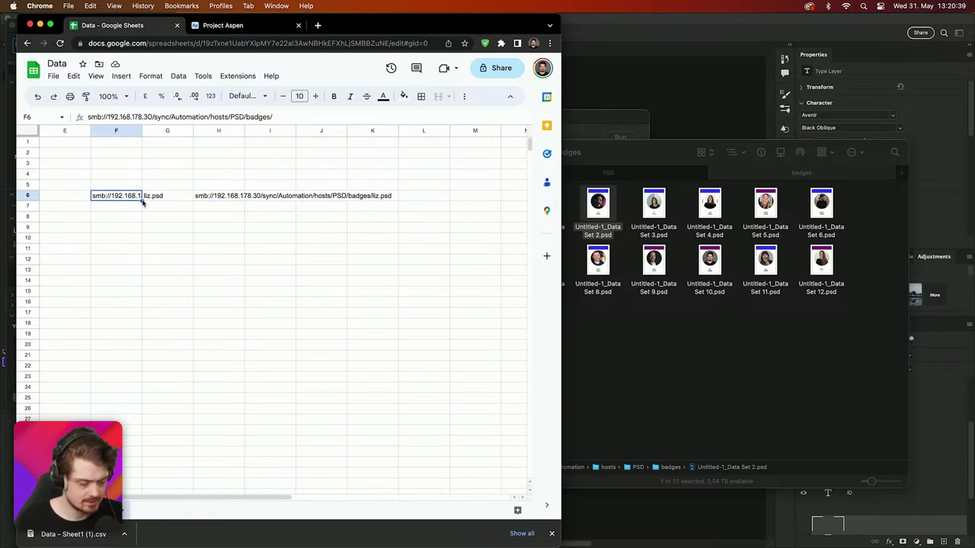
left_click_drag(142, 201, 138, 303)
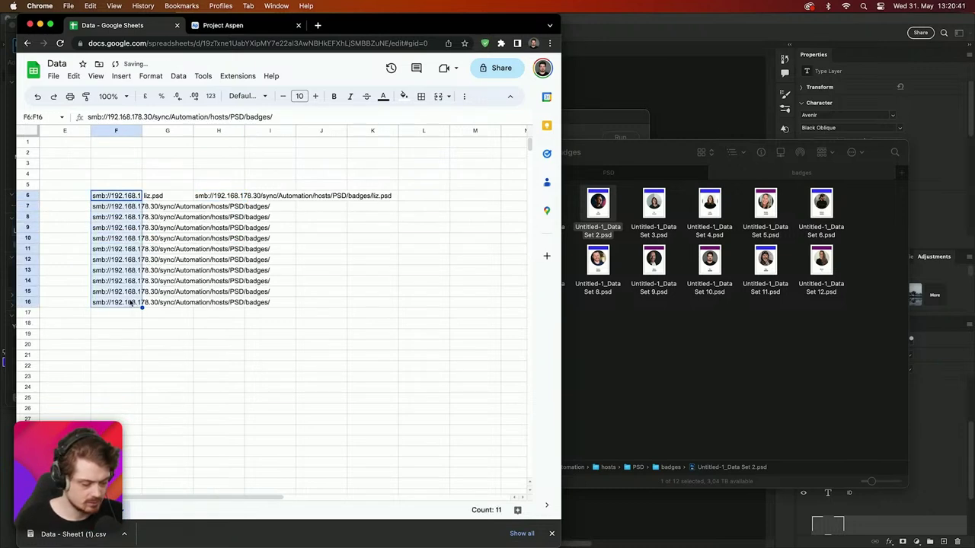
Copy the PHOTO file names C2:C13 and paste them into column G starting at G6
left_click(170, 199)
scroll(171, 200, "left", 5)
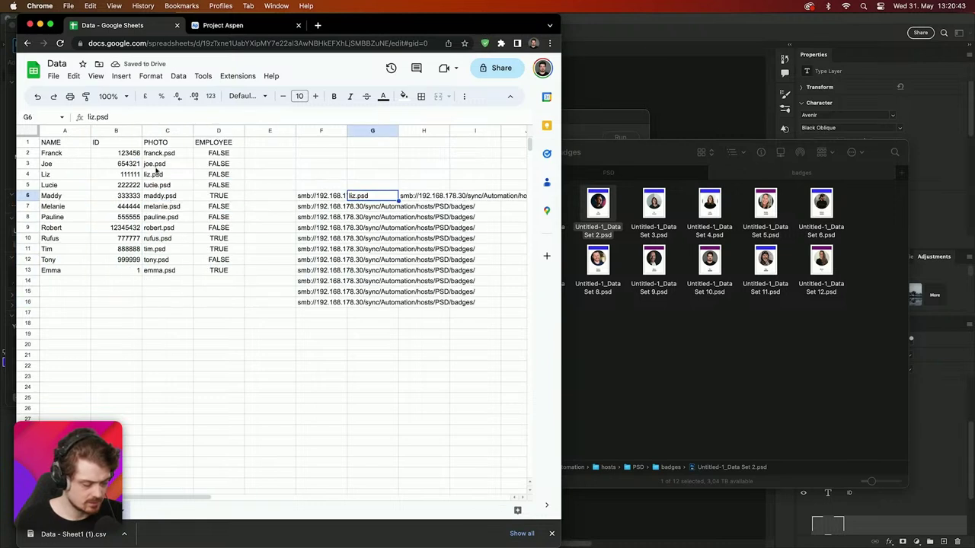
left_click(159, 143)
left_click_drag(159, 152, 163, 275)
key("super+c")
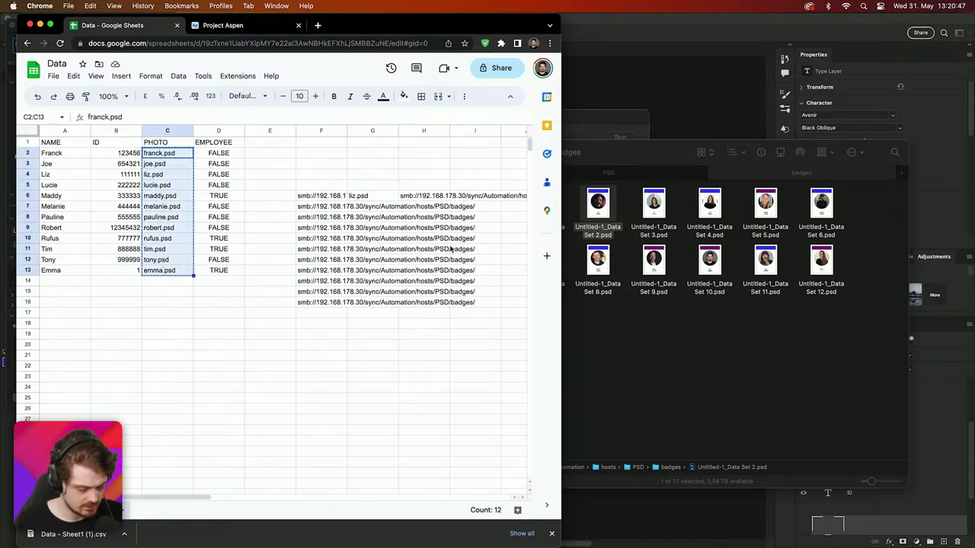
left_click(381, 196)
key("super+v")
Extend the CONCAT formula from H6 down to H16 and check the resulting paths
left_click(429, 200)
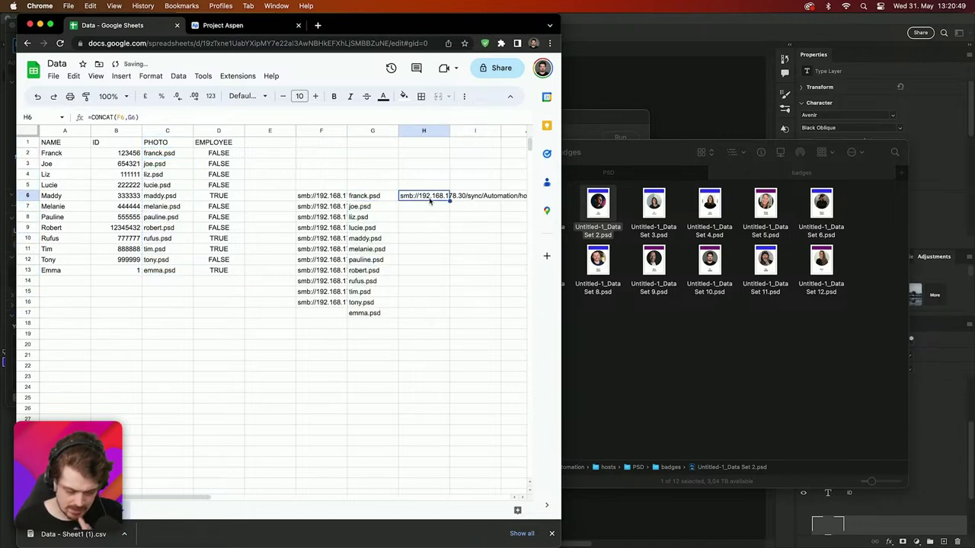
left_click_drag(450, 203, 448, 304)
scroll(448, 305, "right", 5)
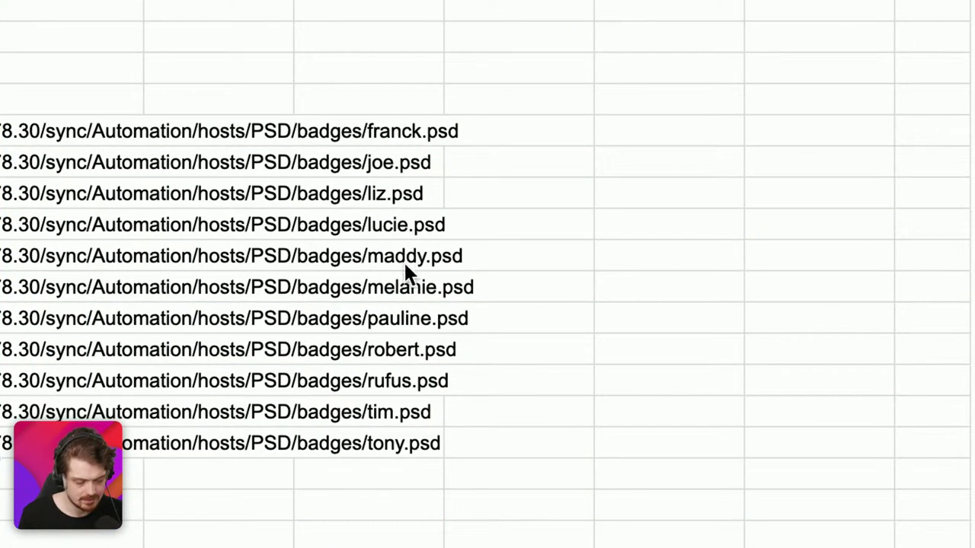
scroll(5, 297, "left", 5)
scroll(5, 305, "left", 2)
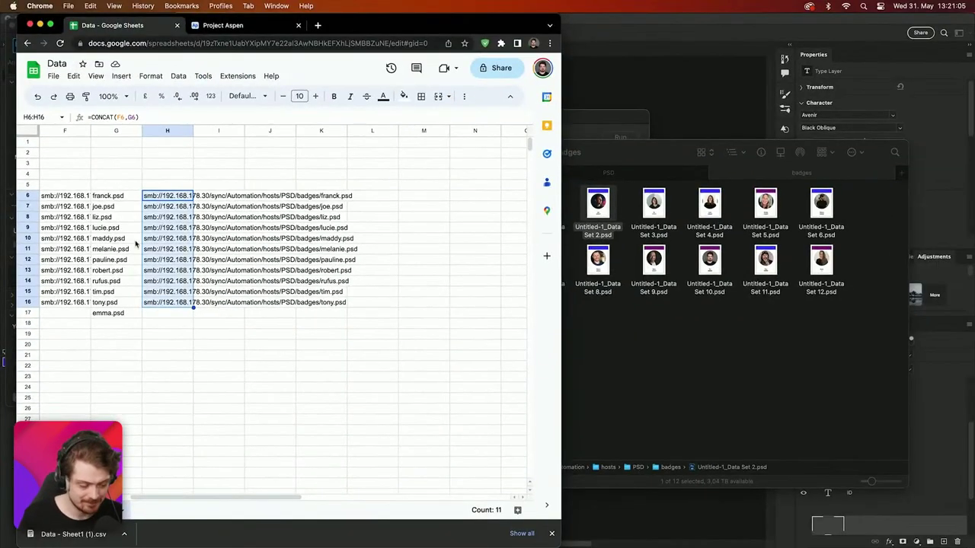
scroll(286, 269, "left", 1)
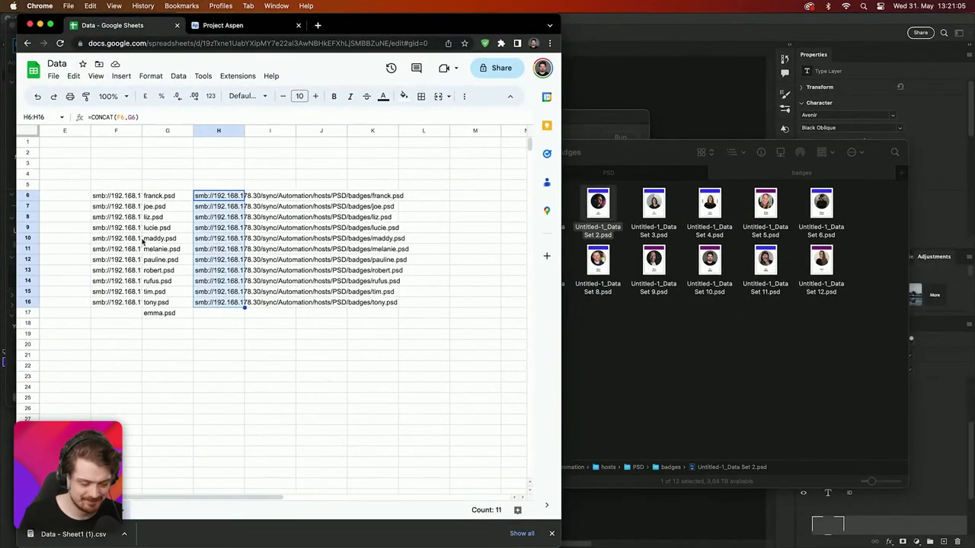
scroll(142, 241, "left", 2)
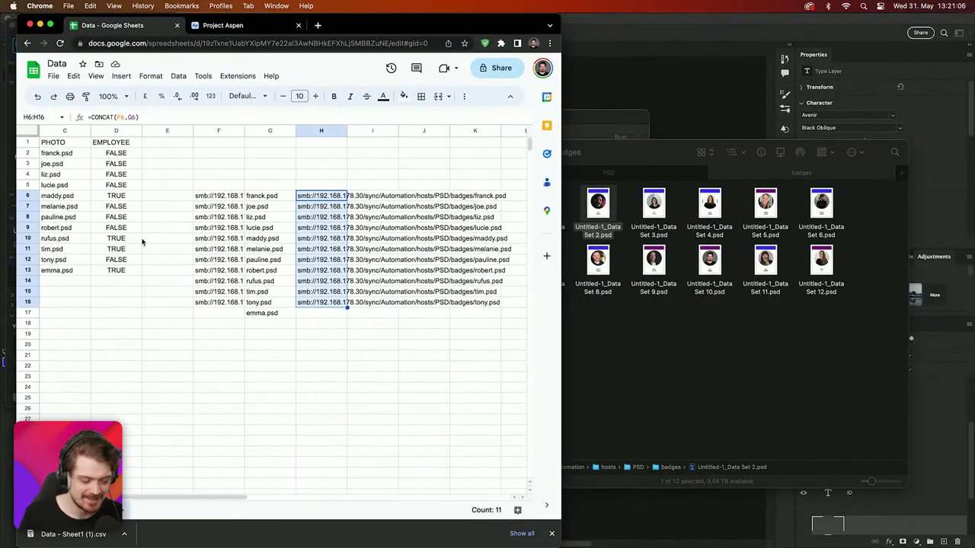
right_click(320, 200)
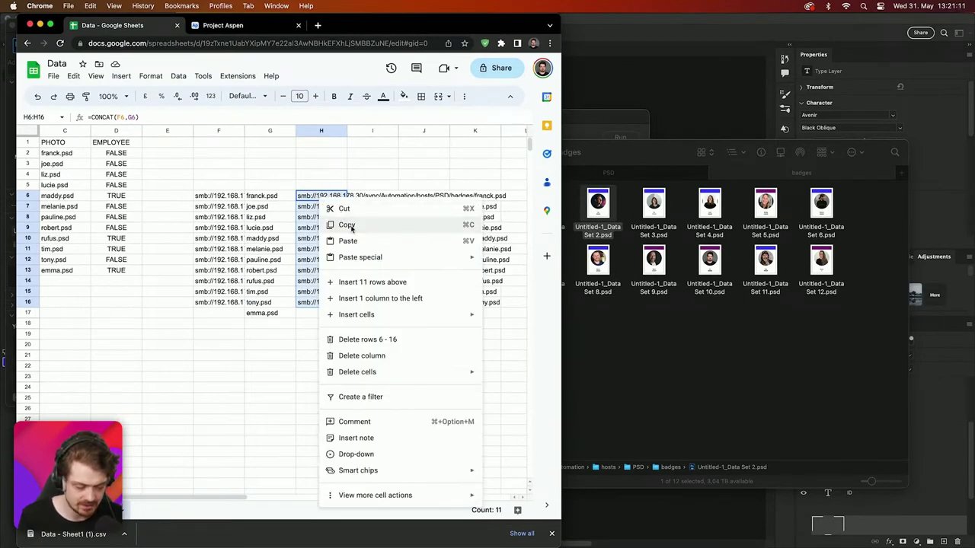
left_click(337, 223)
left_click_drag(222, 199, 337, 326)
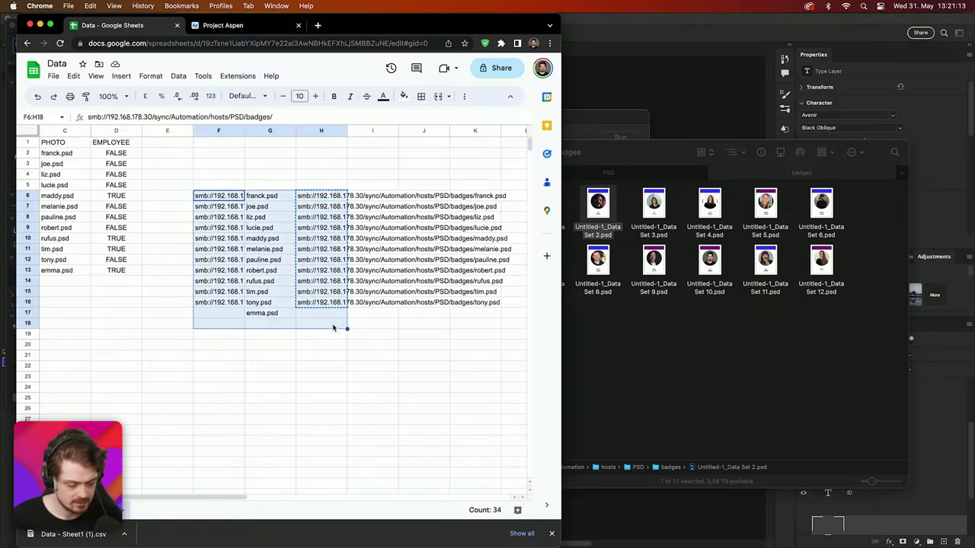
key("Delete")
scroll(208, 230, "left", 3)
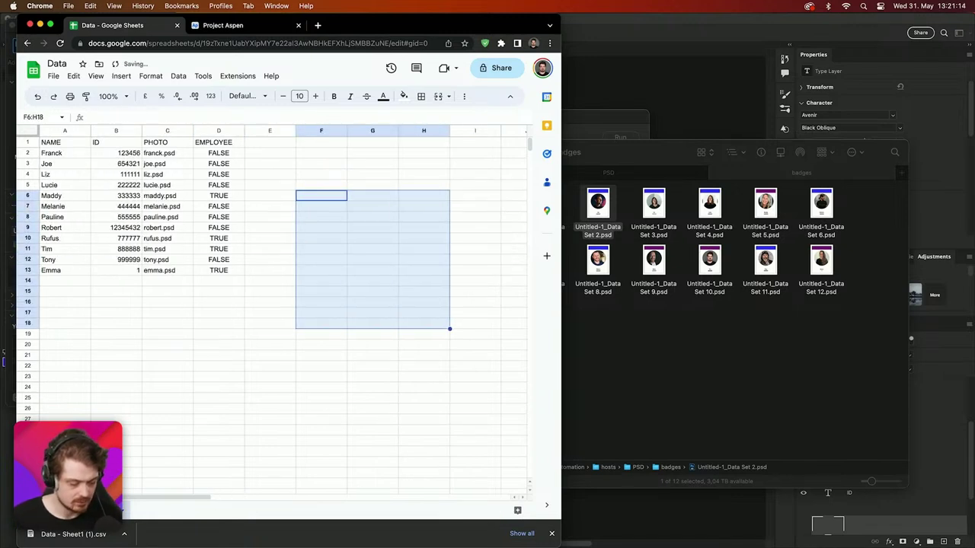
right_click(168, 155)
mouse_move(244, 214)
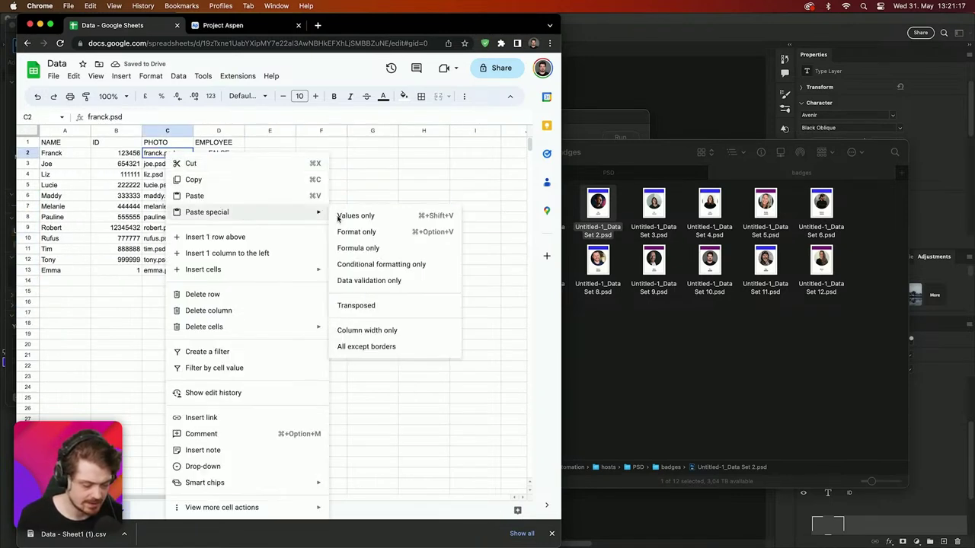
left_click(386, 219)
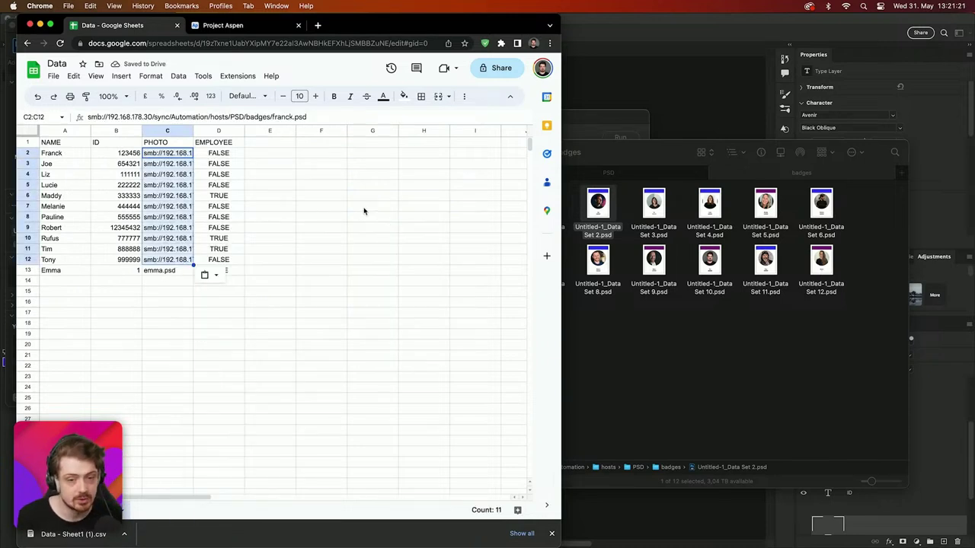
key("super+z")
key("super+z")
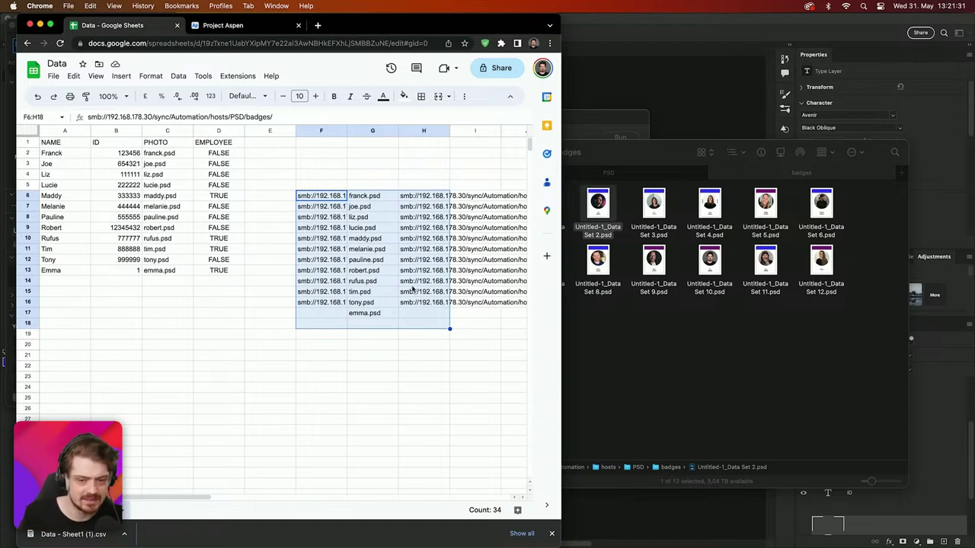
Delete the helper path contents in F6:H17 and deselect the emptied range
left_click(321, 185)
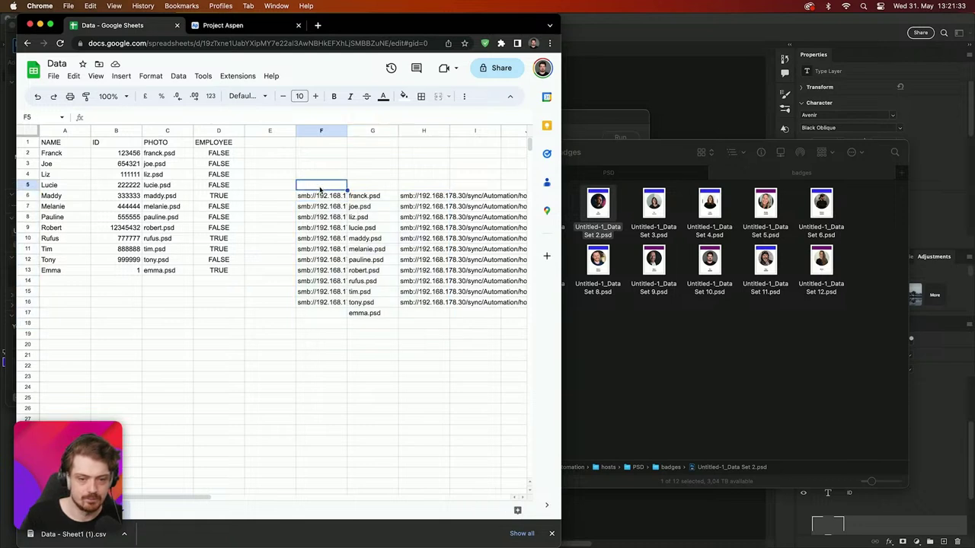
left_click_drag(321, 193, 416, 313)
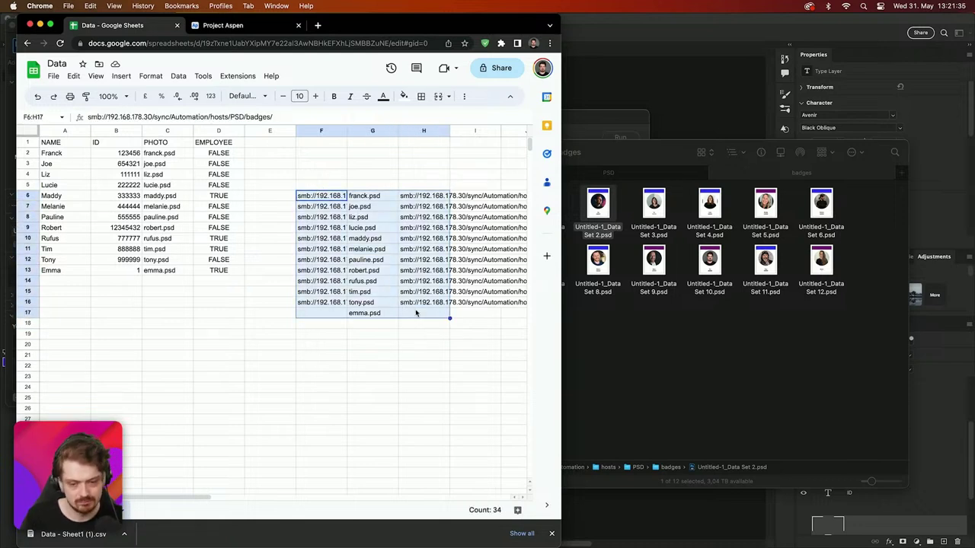
key("Delete")
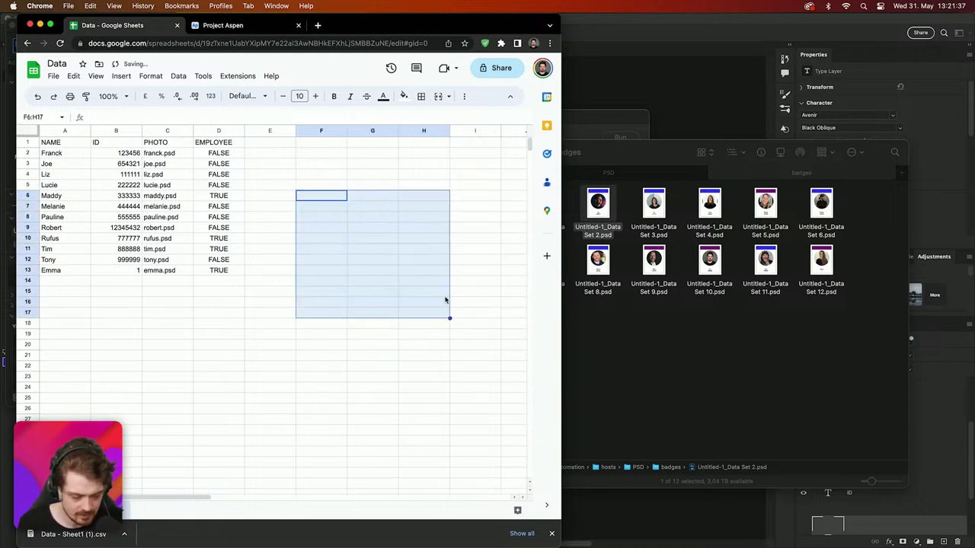
left_click(497, 295)
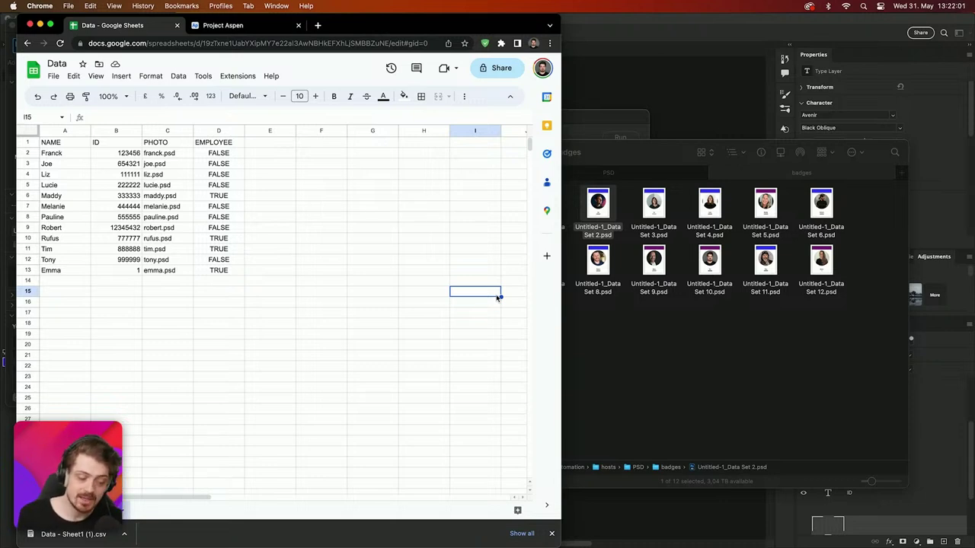
Browse Project Aspen's quick tasks page in Chrome, then bring the Finder badges window forward
left_click(230, 28)
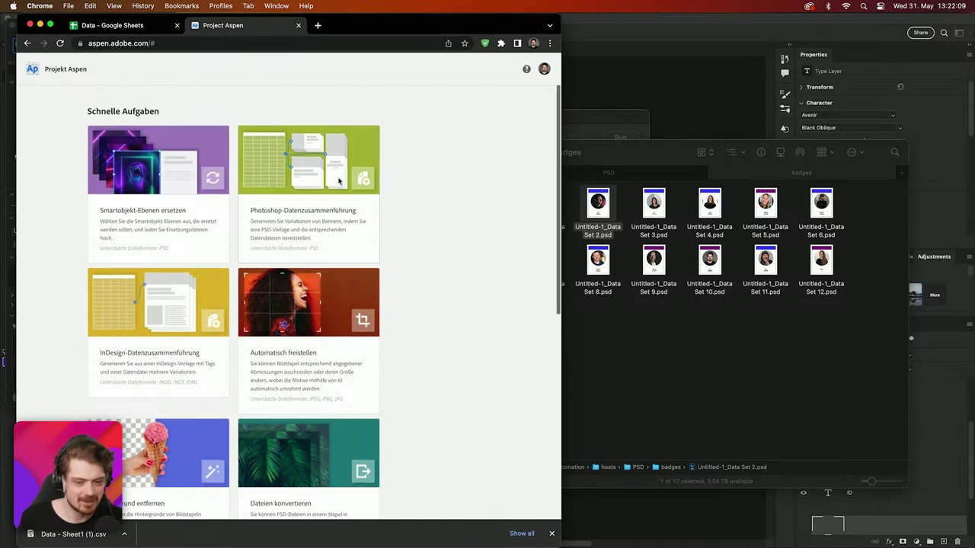
scroll(339, 181, "down", 10)
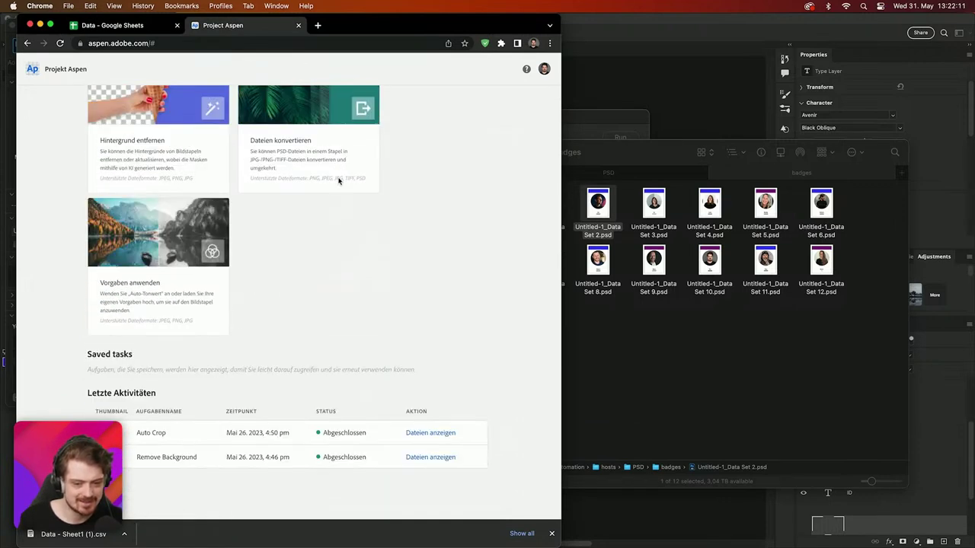
scroll(339, 180, "up", 10)
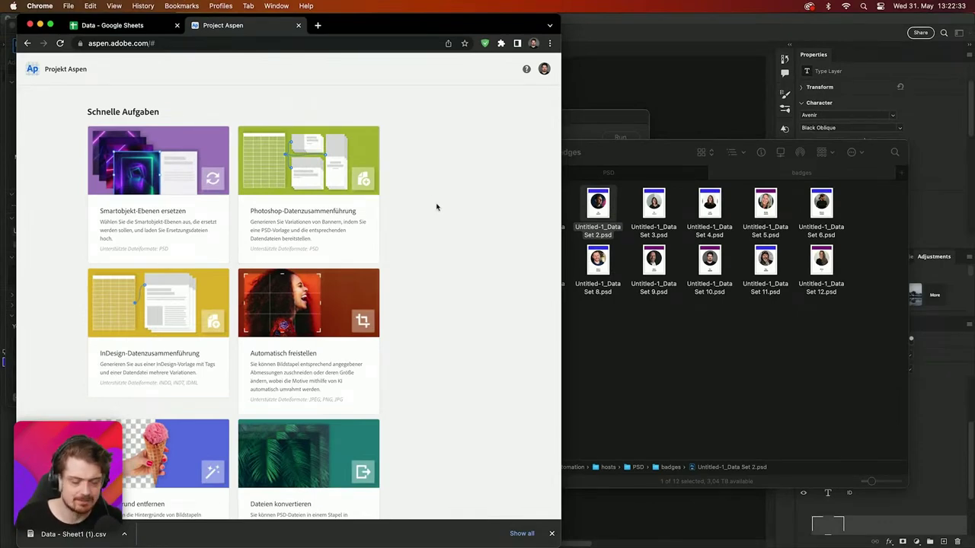
scroll(436, 206, "down", 5)
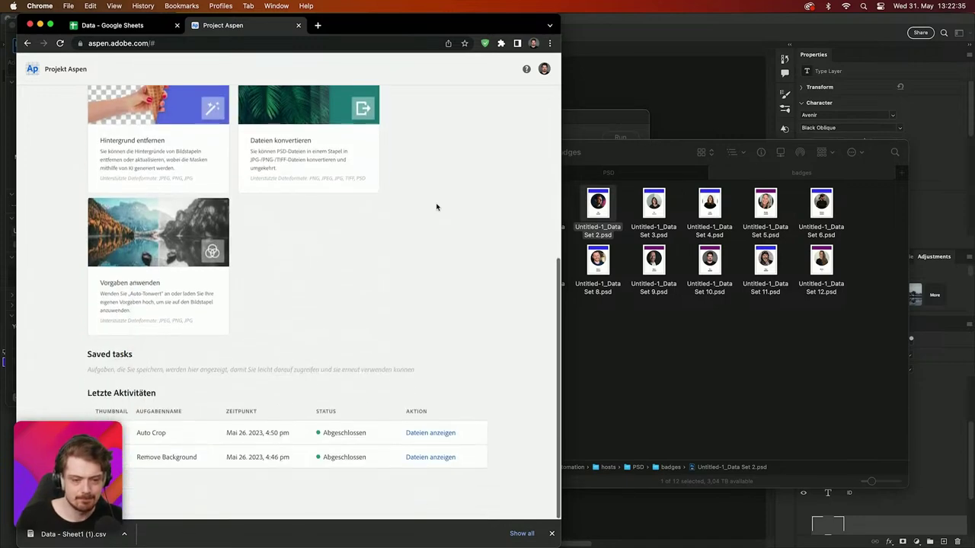
scroll(436, 207, "up", 5)
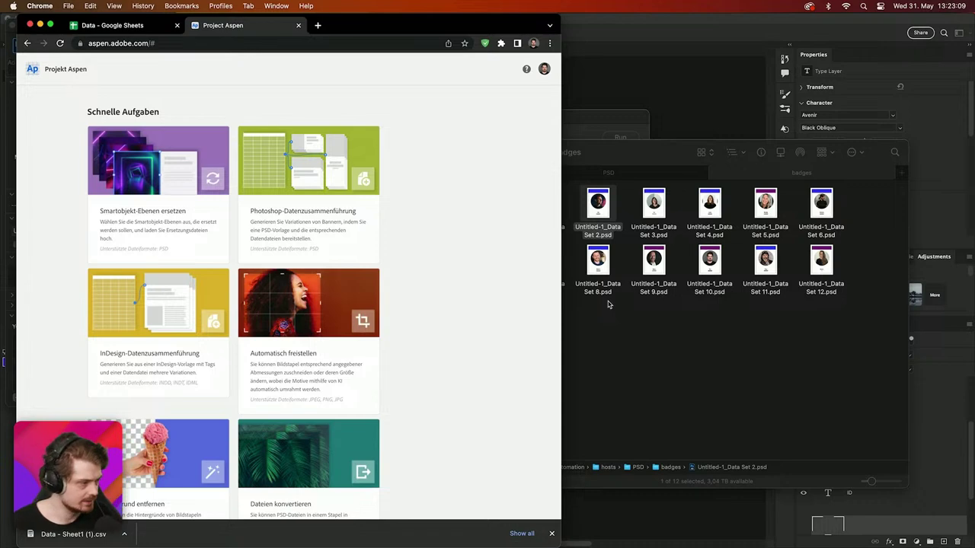
left_click(750, 326)
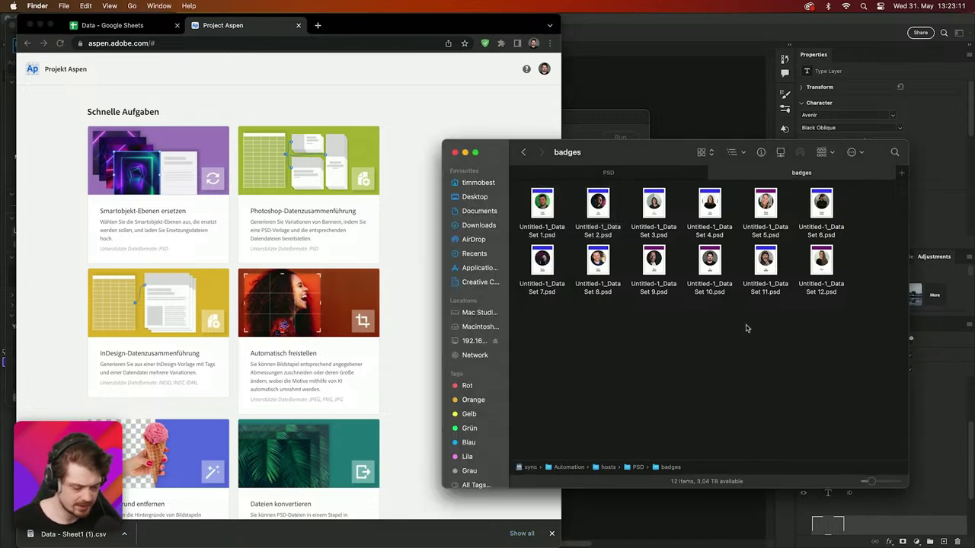
Dismiss the Image Processor and close Untitled-1 without saving
left_click(639, 82)
left_click(620, 155)
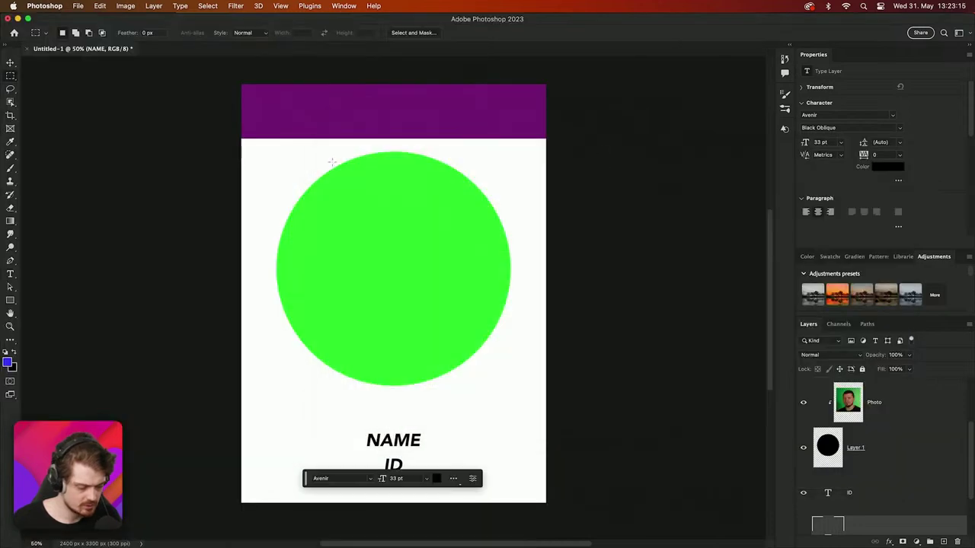
left_click(24, 49)
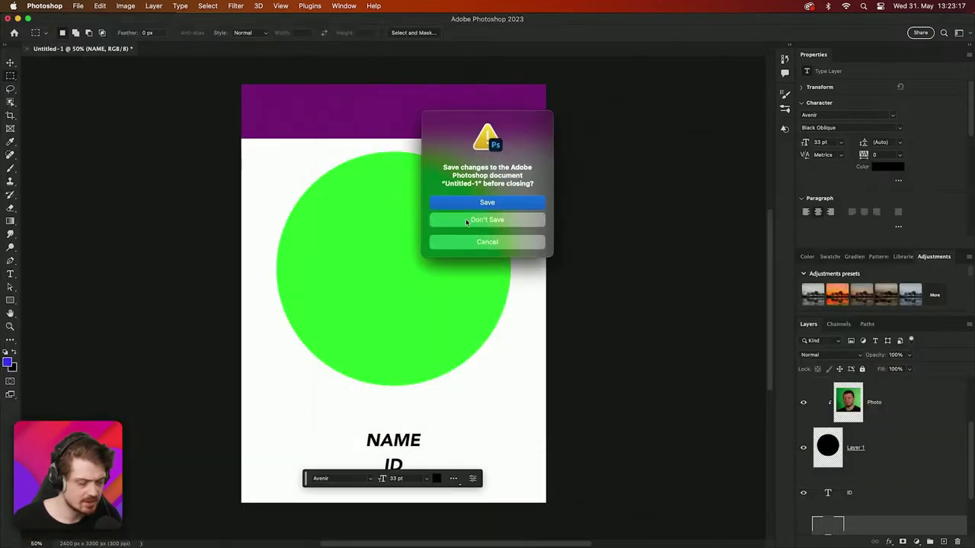
left_click(465, 219)
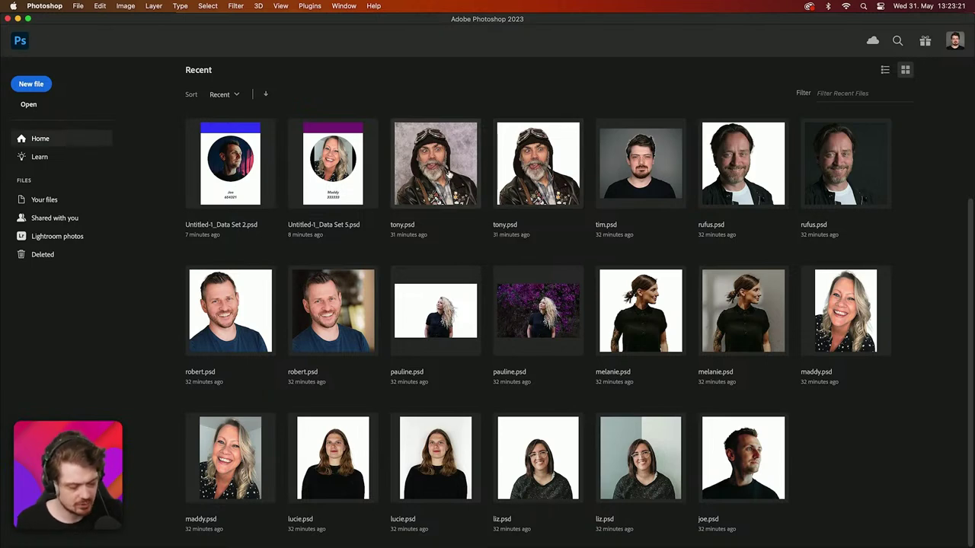
Open tim.psd from recent files and delete its layer mask without applying it
left_click(658, 161)
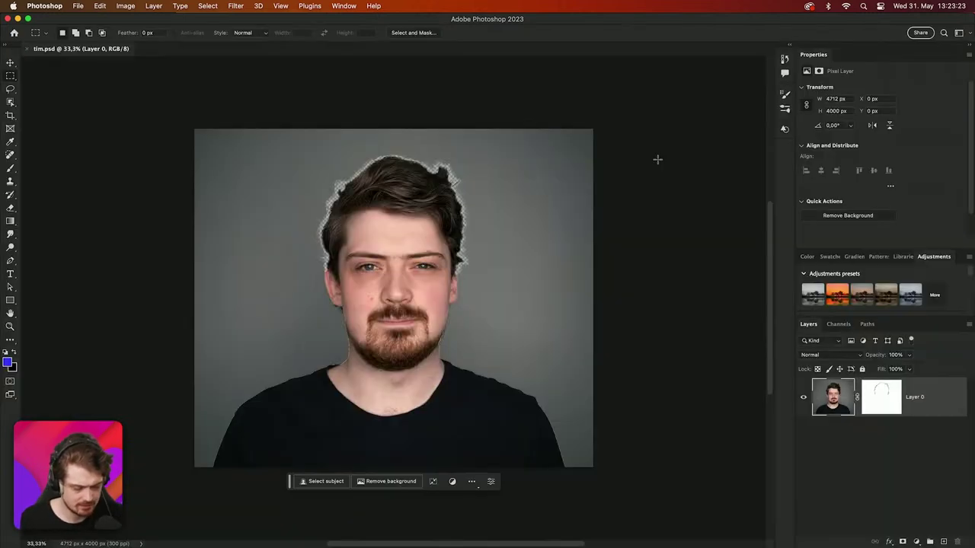
left_click_drag(881, 397, 957, 542)
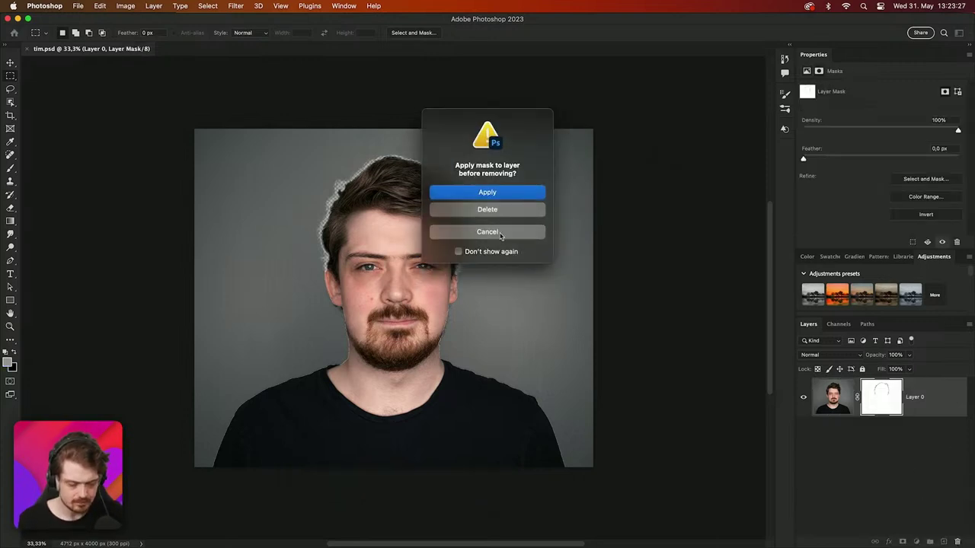
left_click(492, 212)
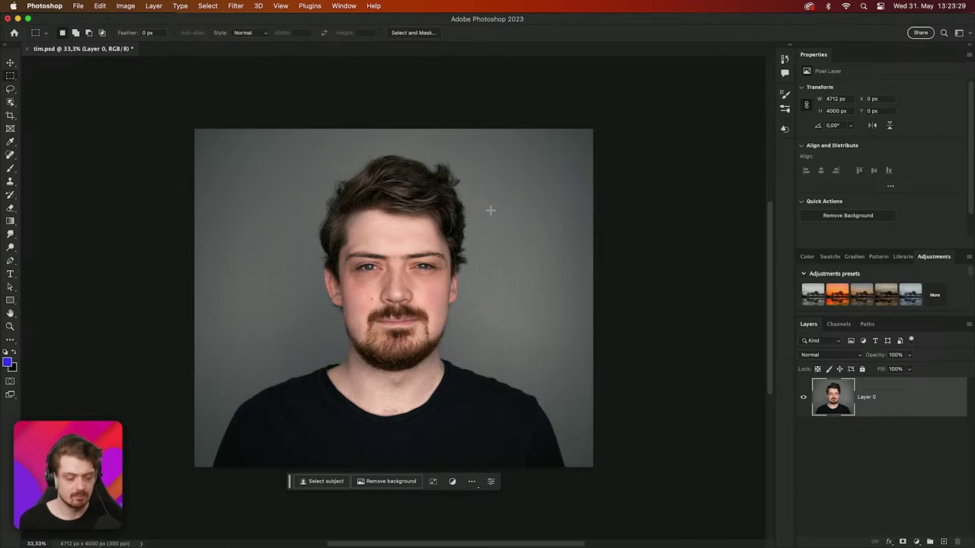
Show the Actions panel via the Window menu and glance at its options
left_click(352, 5)
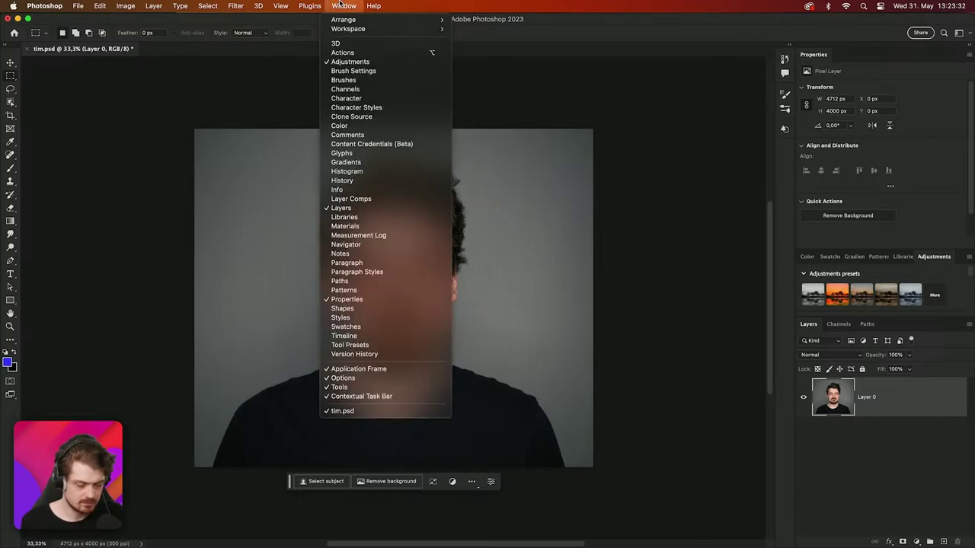
left_click(365, 54)
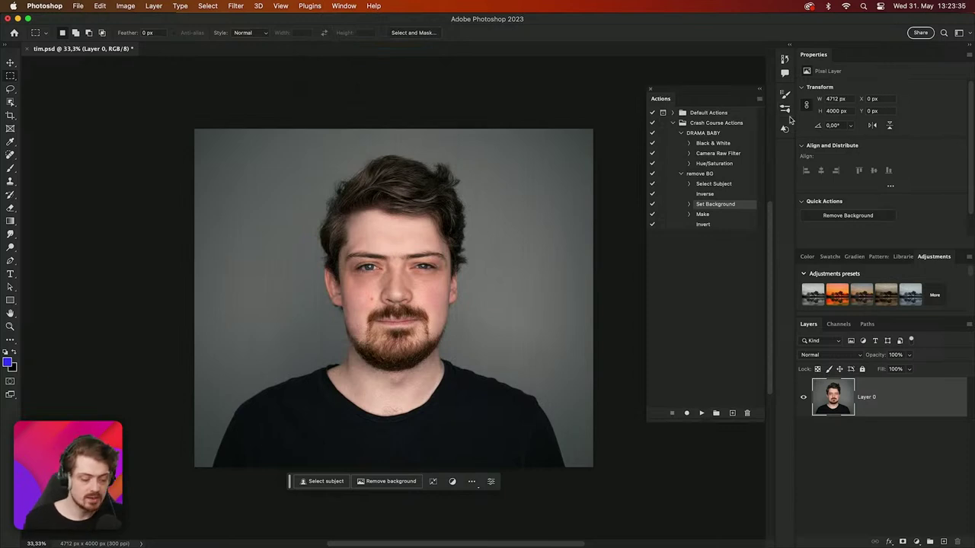
left_click(759, 99)
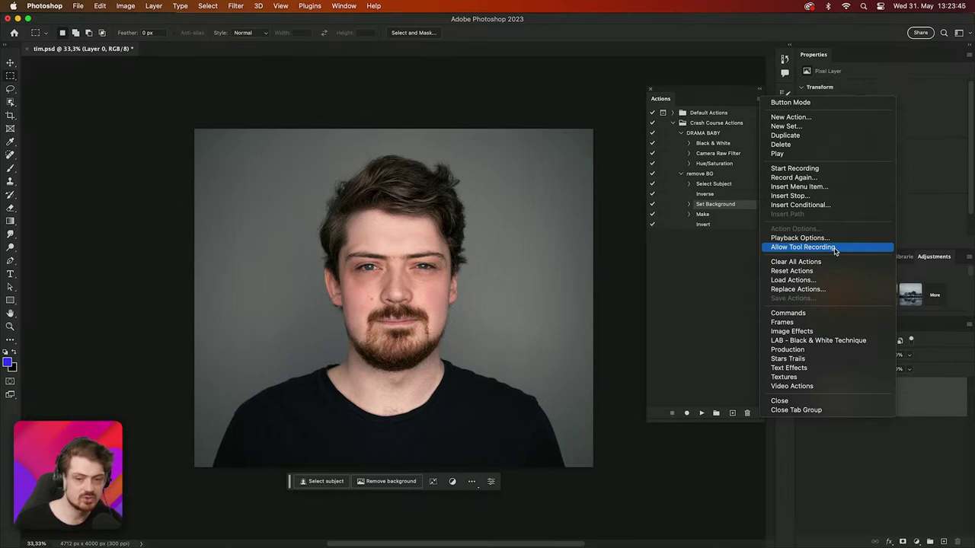
left_click(941, 401)
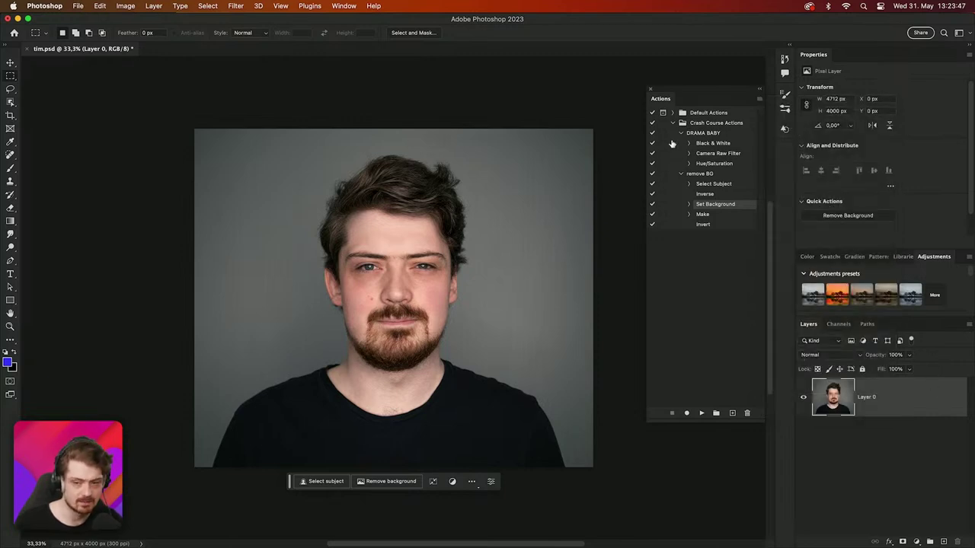
Delete the remove BG and DRAMA BABY actions from Crash Course Actions and create a new action
left_click(710, 175)
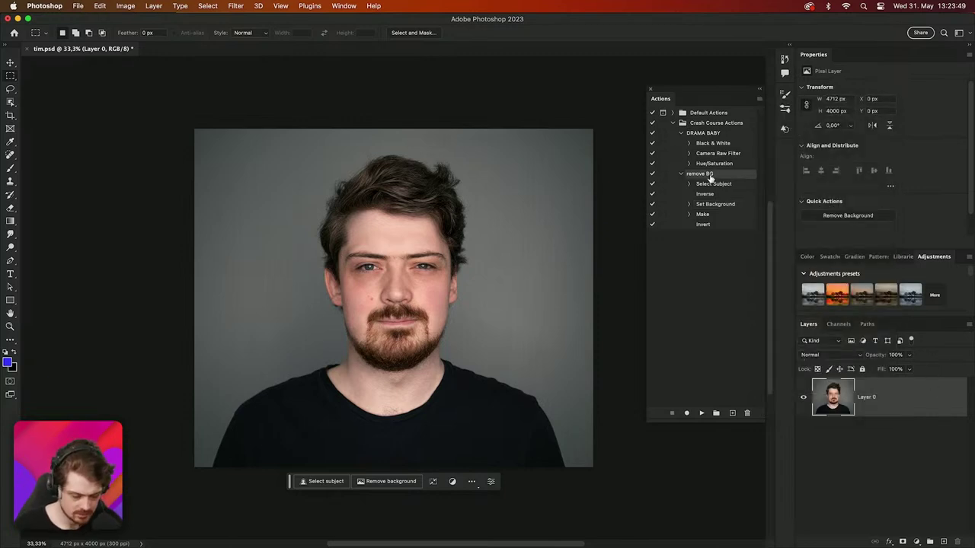
left_click_drag(710, 177, 746, 414)
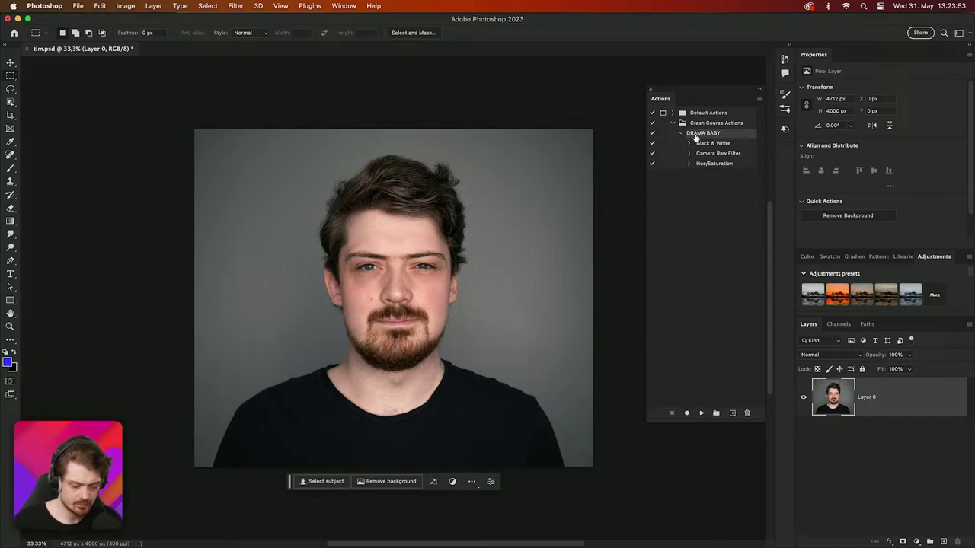
left_click_drag(695, 137, 748, 415)
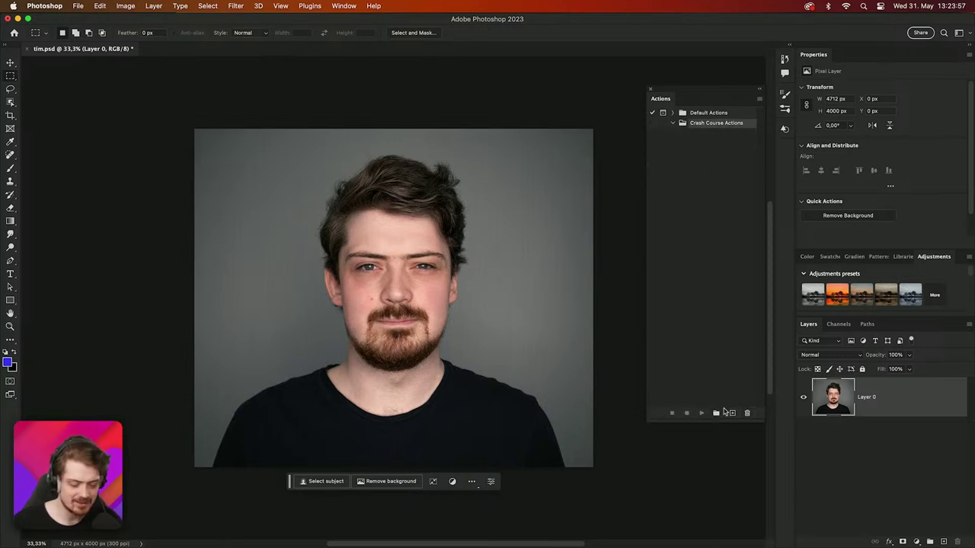
left_click(731, 413)
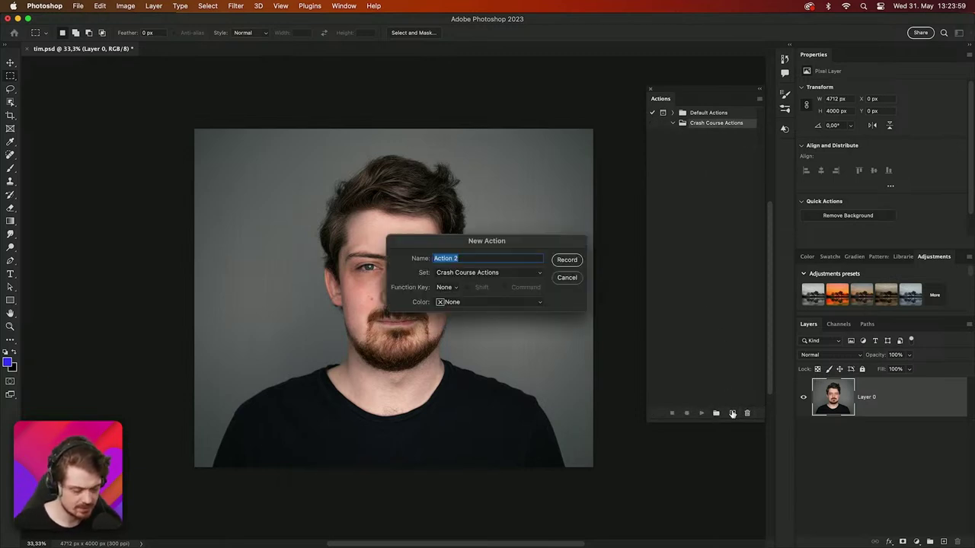
Start recording the 'Mask this' action, selecting the subject and masking Layer 0
type("Mask this")
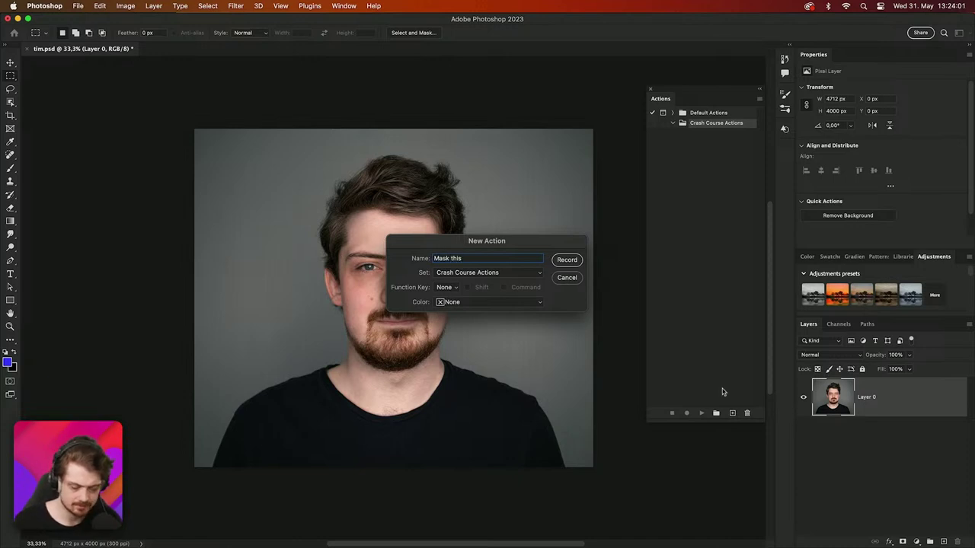
left_click(574, 262)
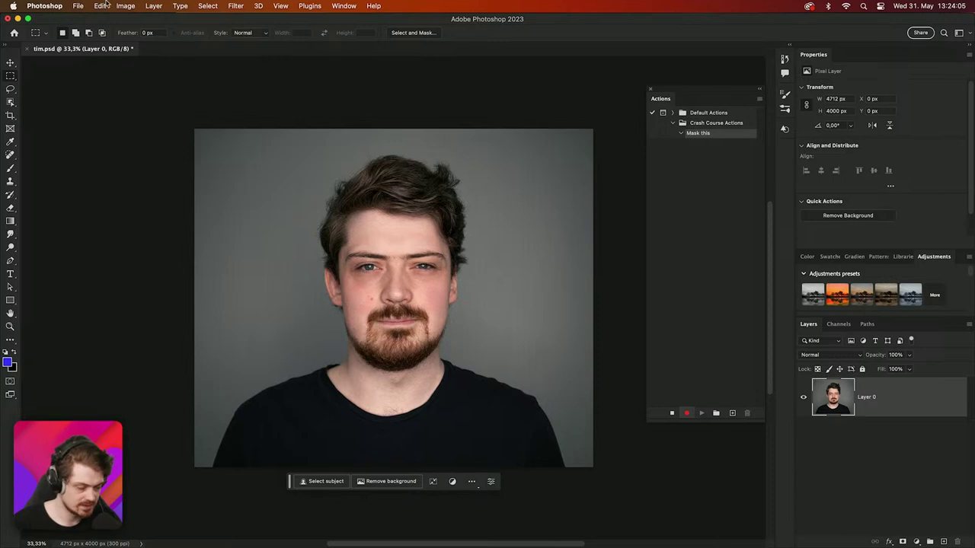
left_click(206, 5)
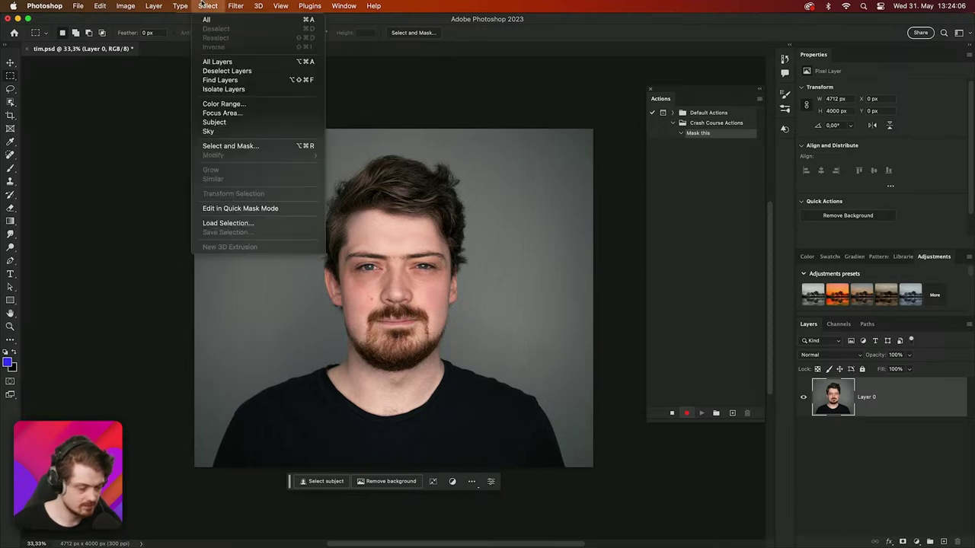
left_click(229, 122)
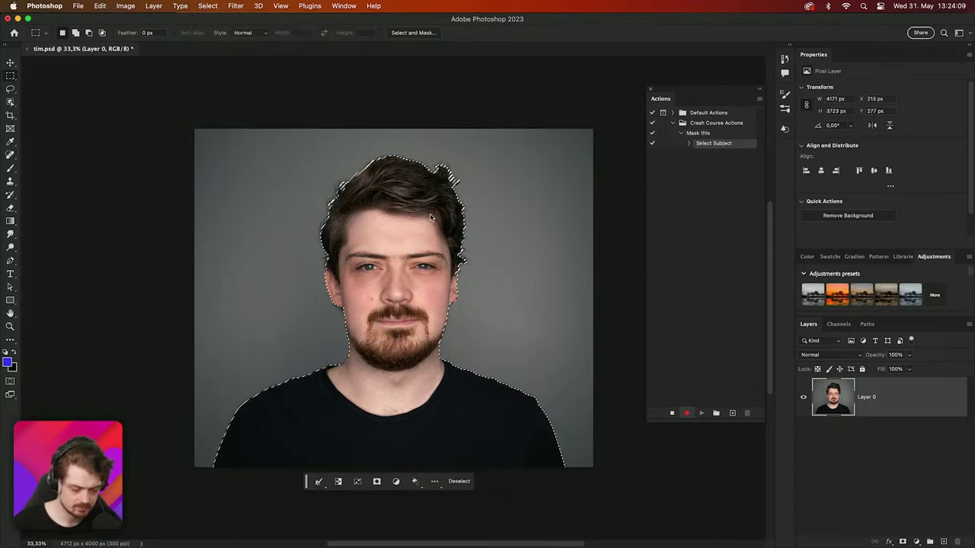
left_click(902, 542)
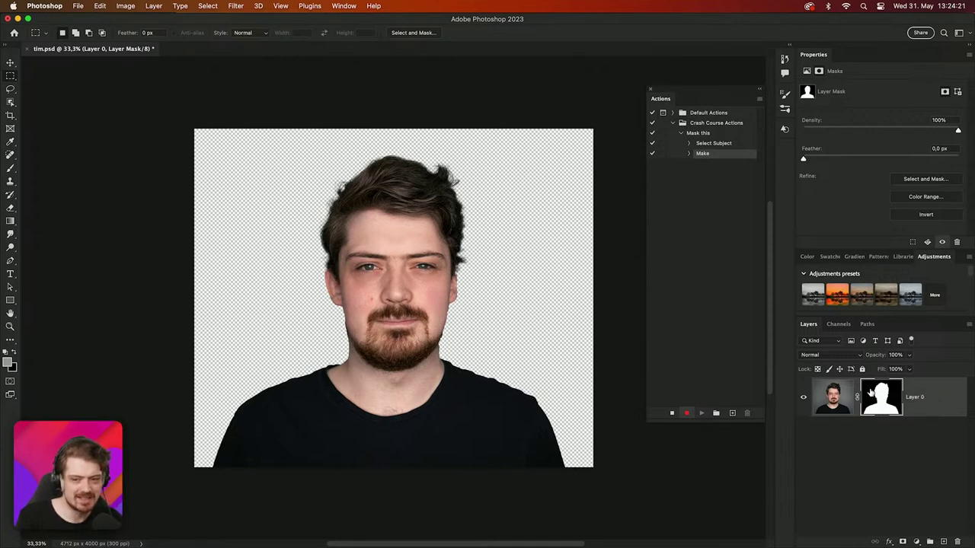
Record choosing the Brush tool's soft round pressure preset and resetting colours to default
left_click(10, 169)
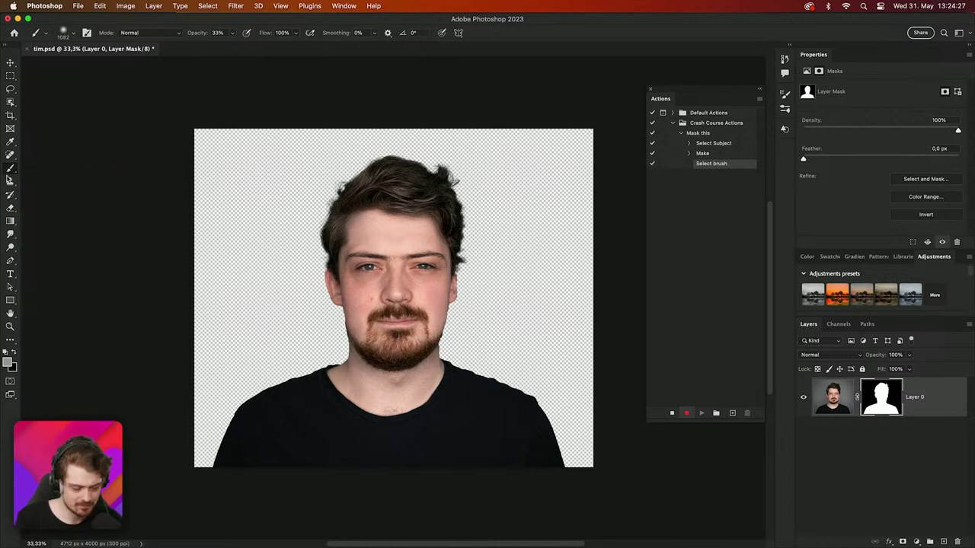
left_click(70, 32)
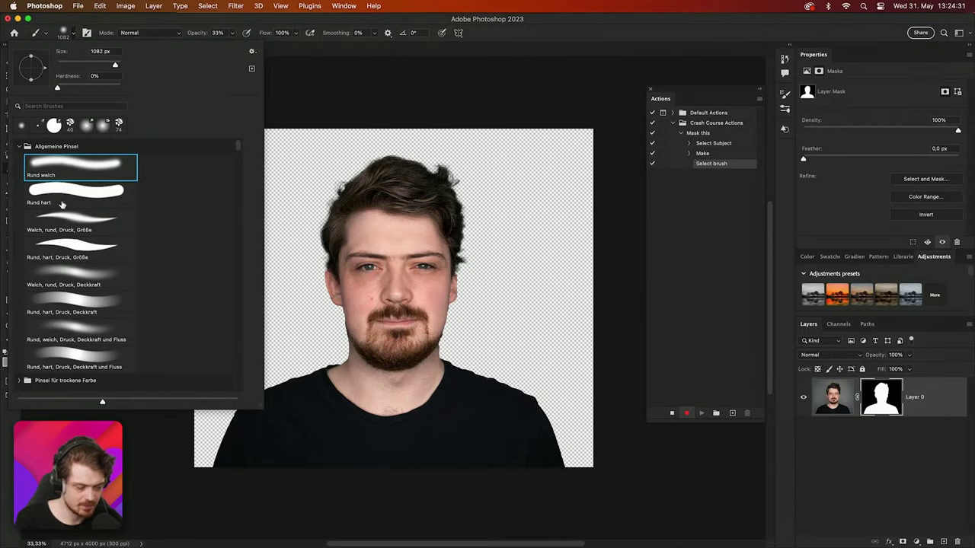
left_click(66, 271)
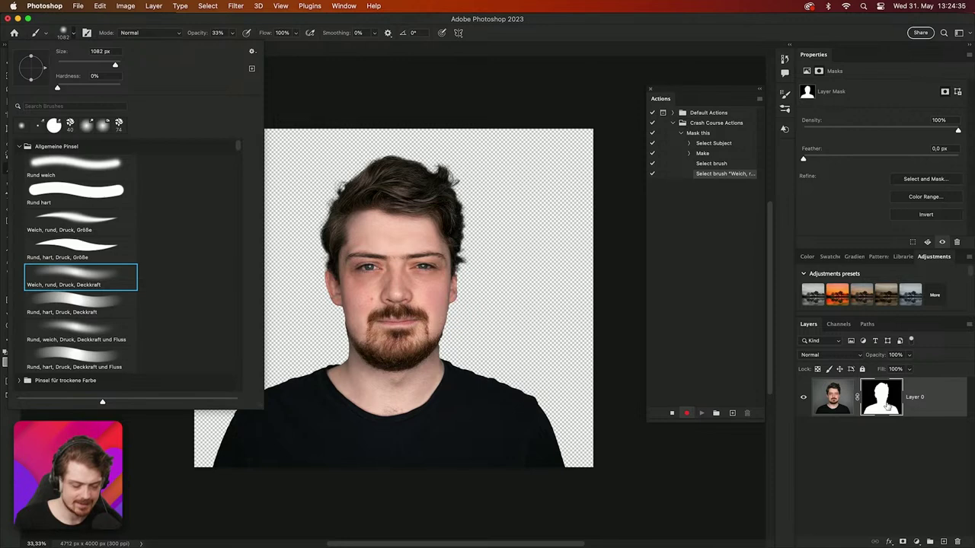
key("Return")
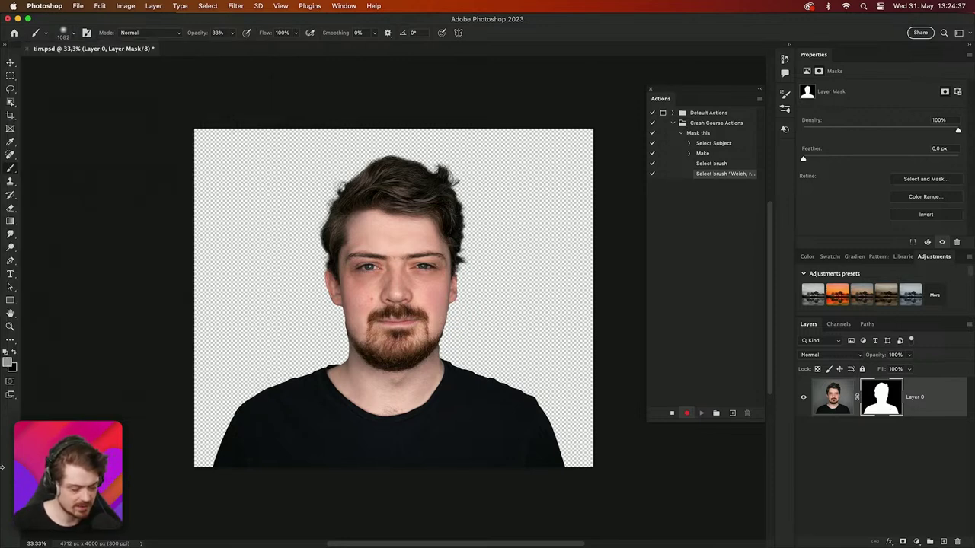
key("d")
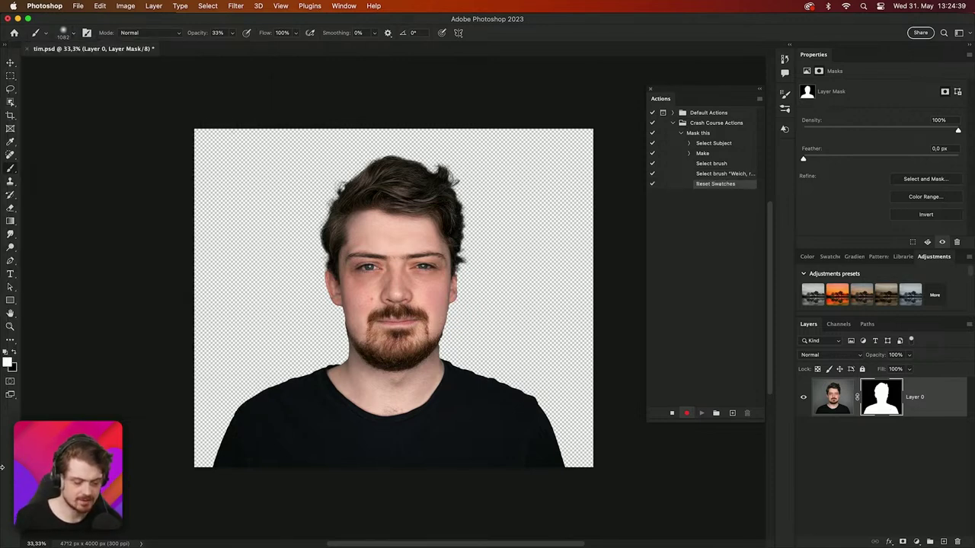
left_click(758, 98)
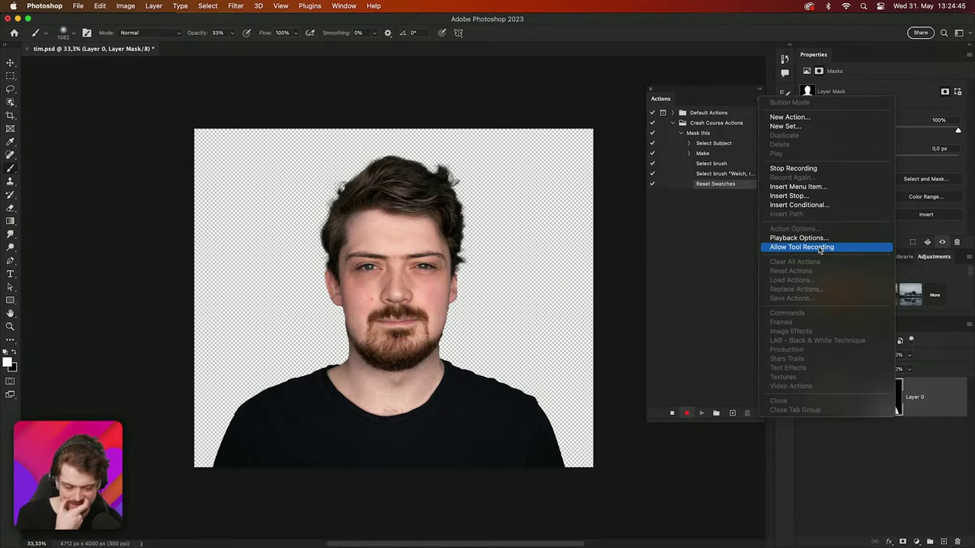
left_click(703, 210)
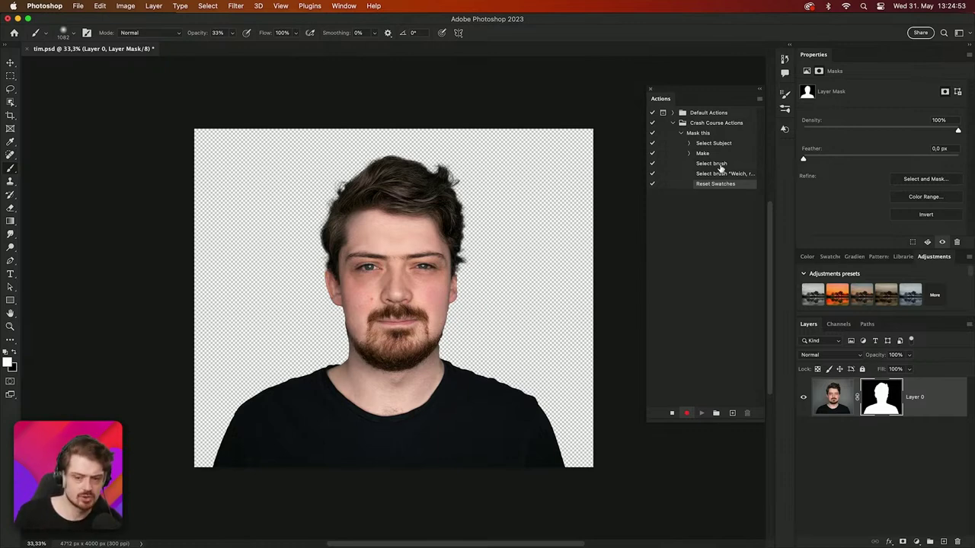
Stop recording and delete Layer 0's layer mask without applying it
left_click(671, 413)
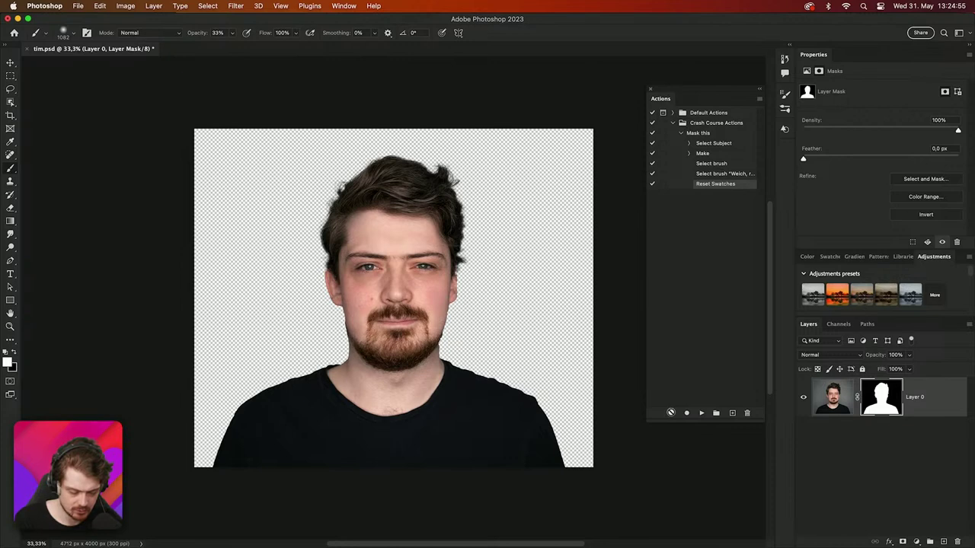
left_click_drag(891, 406, 958, 543)
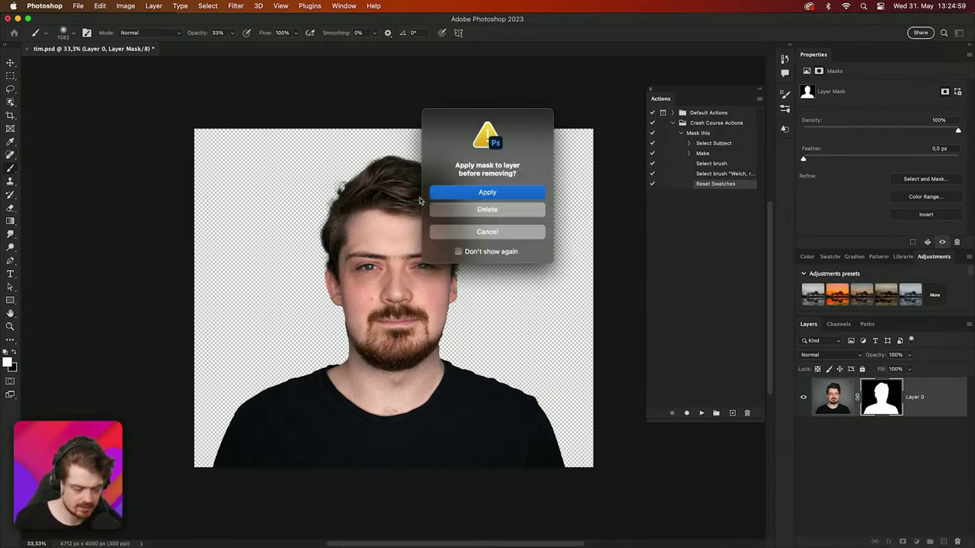
left_click(468, 208)
Replay the 'Mask this' action to re-mask the subject
left_click(11, 76)
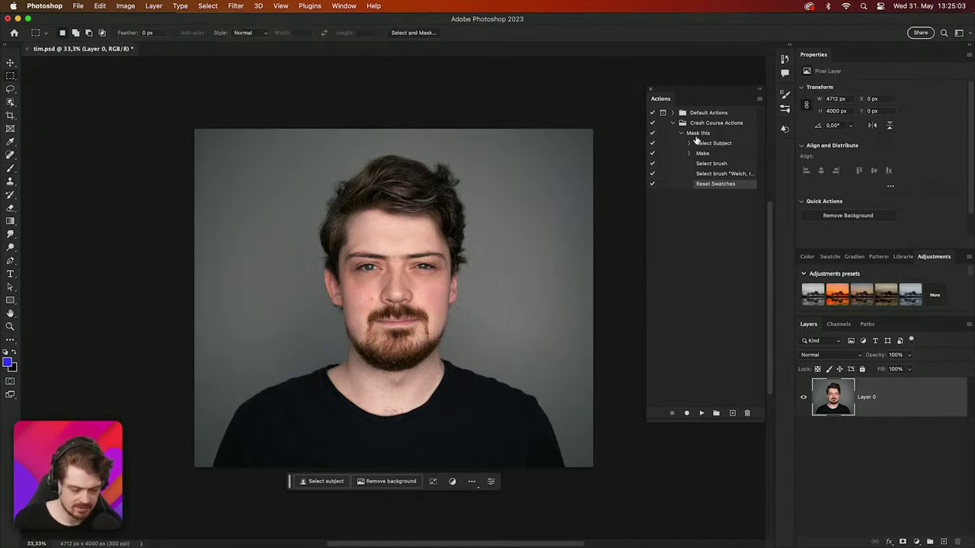
left_click(699, 133)
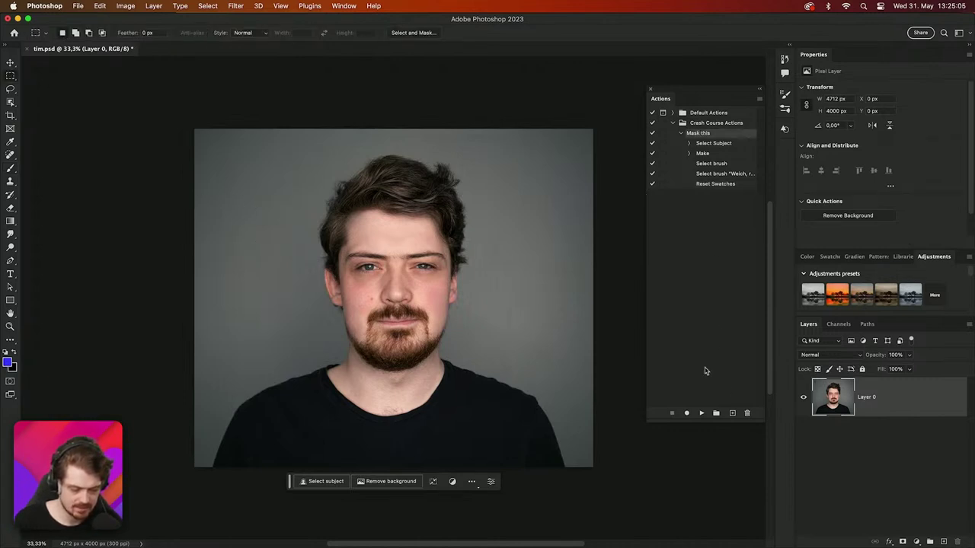
left_click(702, 414)
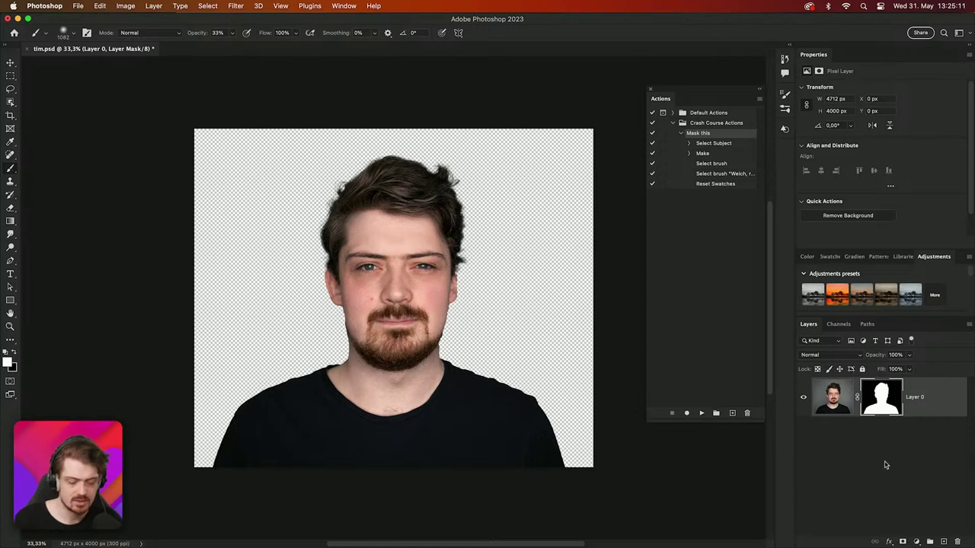
Test-paint background into the mask, set brush opacity to 99%, and undo each stroke
mouse_move(520, 330)
left_mouse_down()
mouse_move(489, 311)
mouse_move(506, 303)
mouse_move(474, 346)
left_mouse_up()
key("super+z")
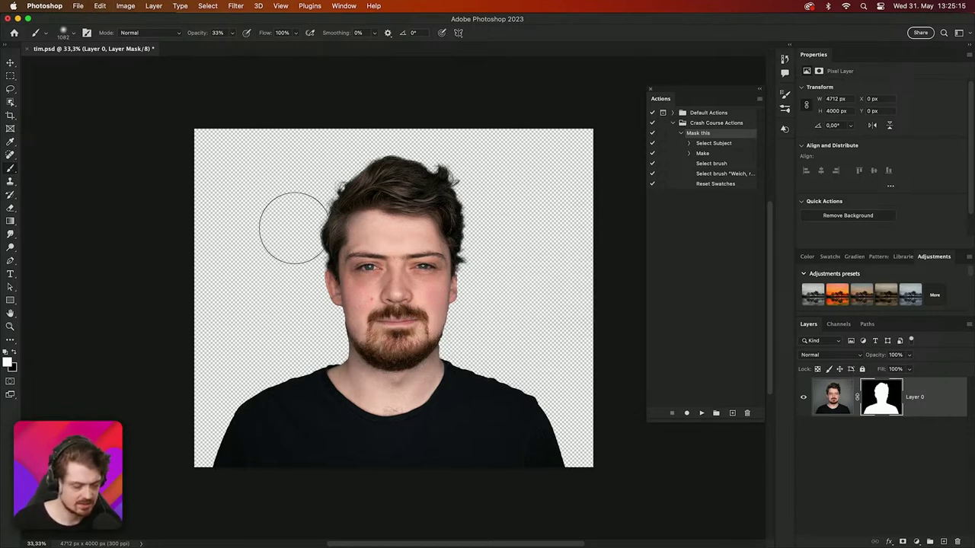
left_click_drag(197, 35, 343, 38)
mouse_move(457, 251)
left_mouse_down()
mouse_move(305, 351)
mouse_move(548, 366)
mouse_move(371, 313)
mouse_move(483, 148)
mouse_move(313, 290)
left_mouse_up()
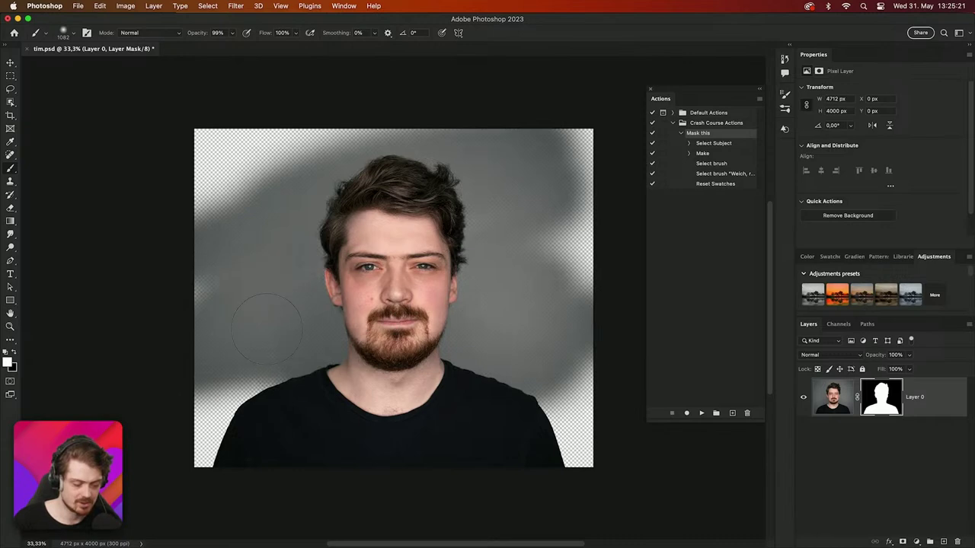
key("super+z")
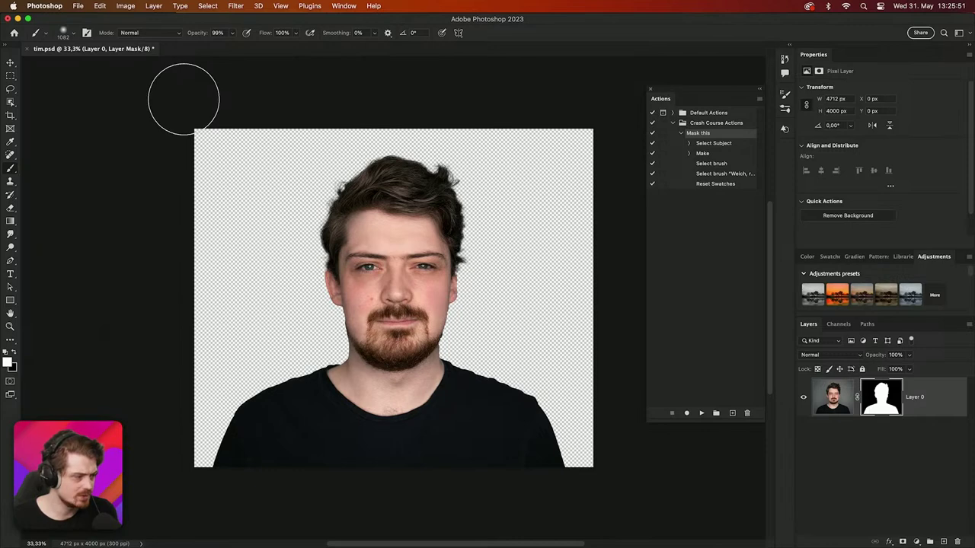
left_click(78, 5)
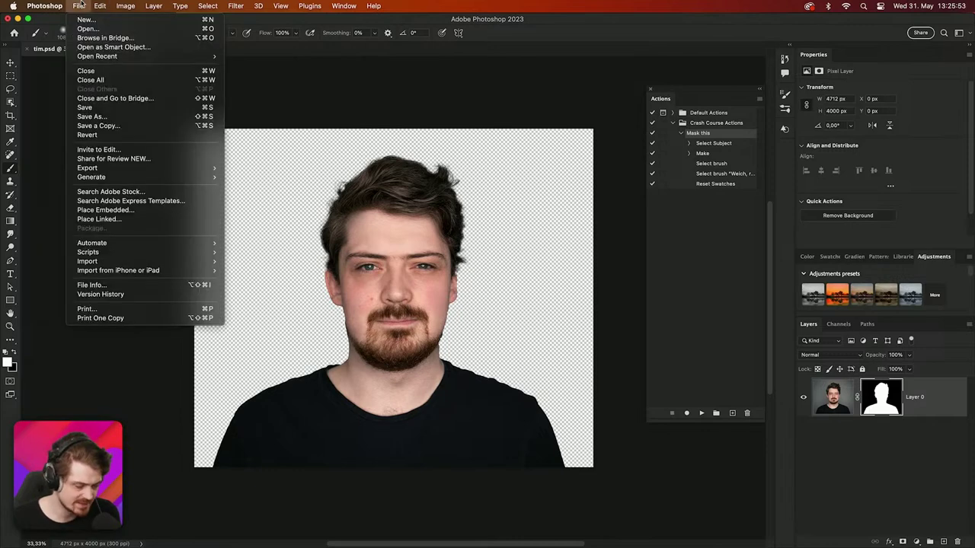
mouse_move(173, 256)
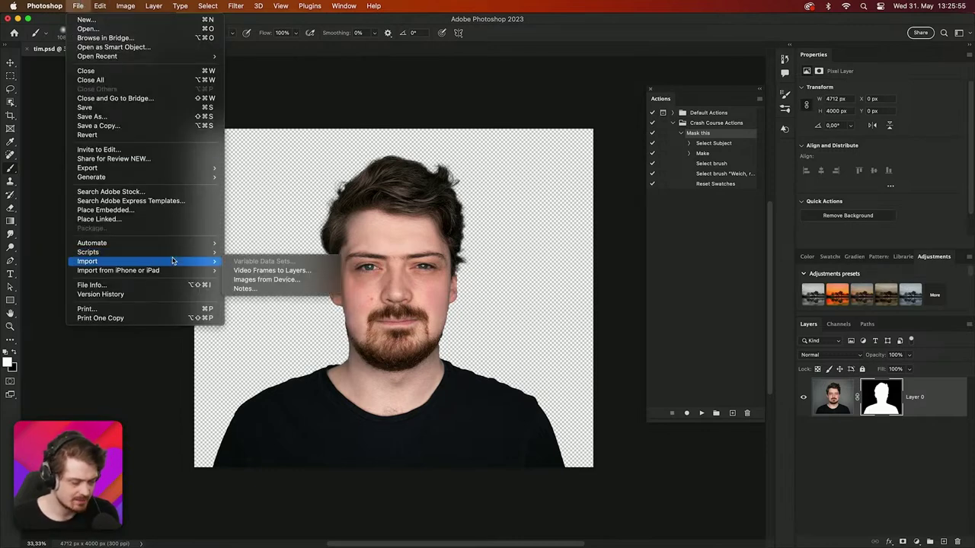
left_click(369, 200)
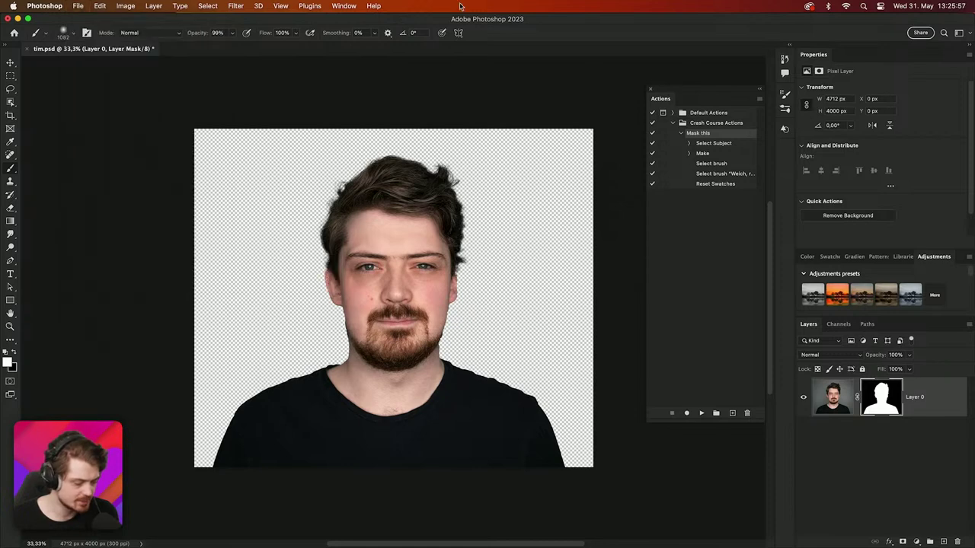